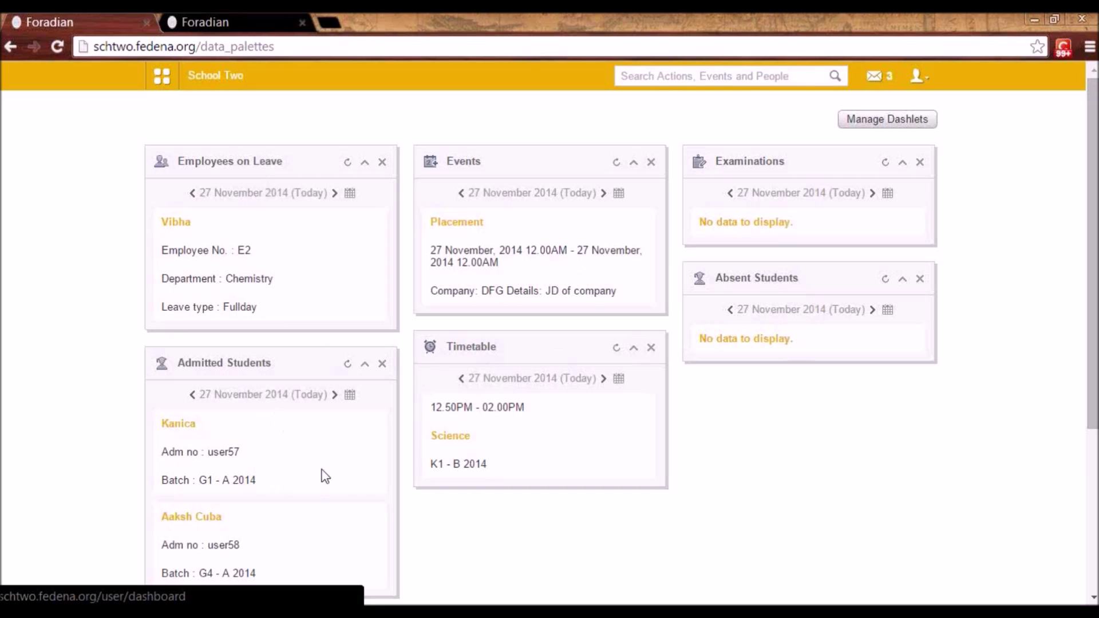
- Close the dashlet chooser unchanged, then open General Settings under Administration > Settings
left_click(859, 121)
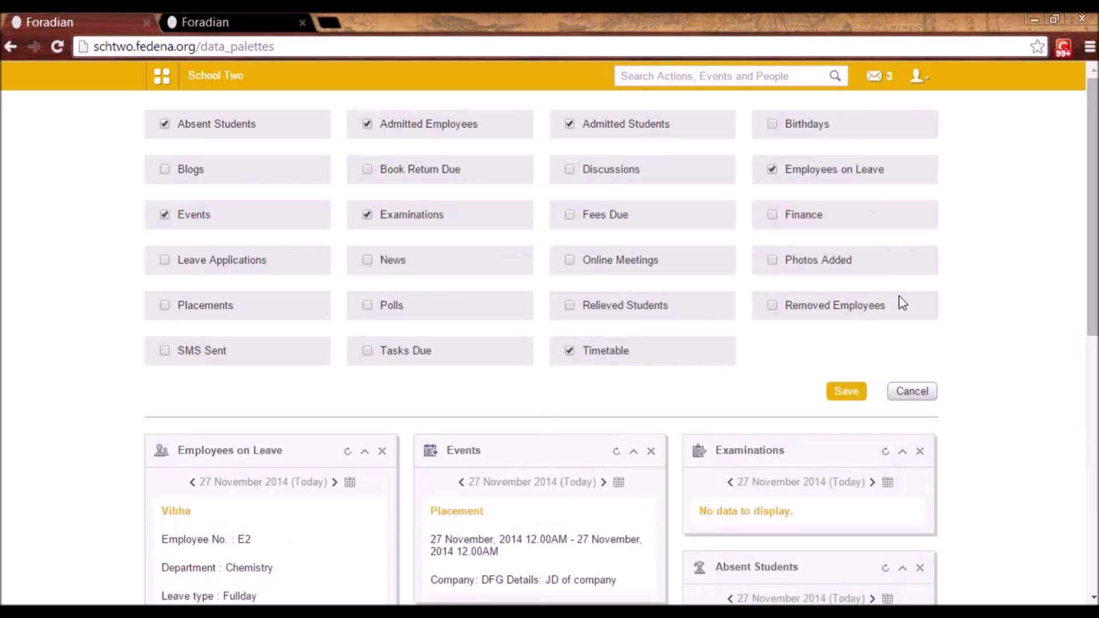
left_click(918, 395)
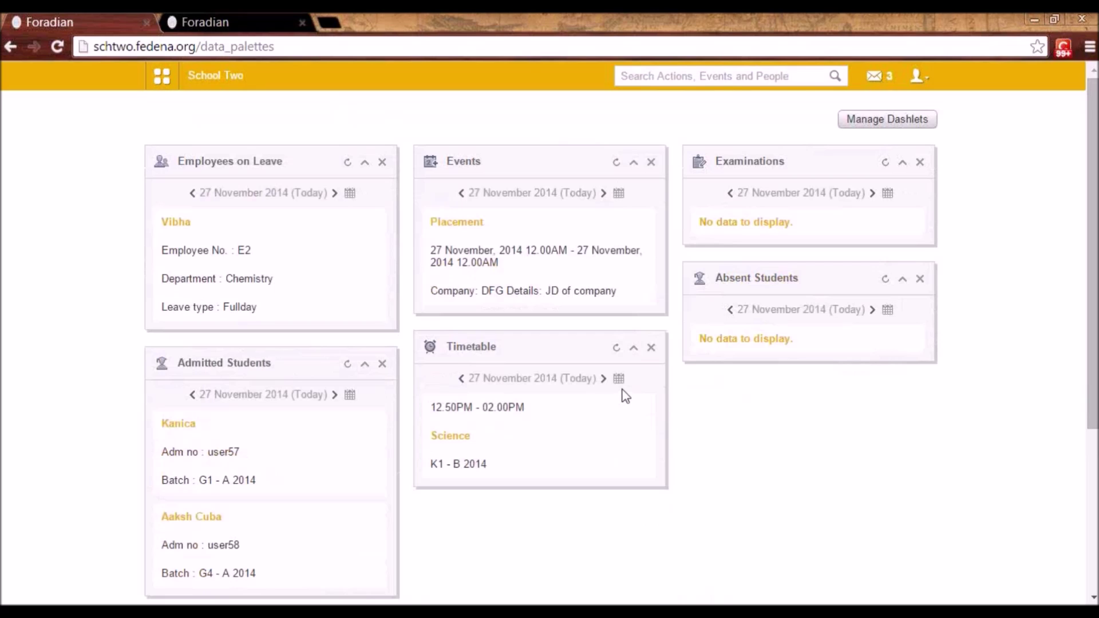
left_click(165, 78)
left_click(559, 129)
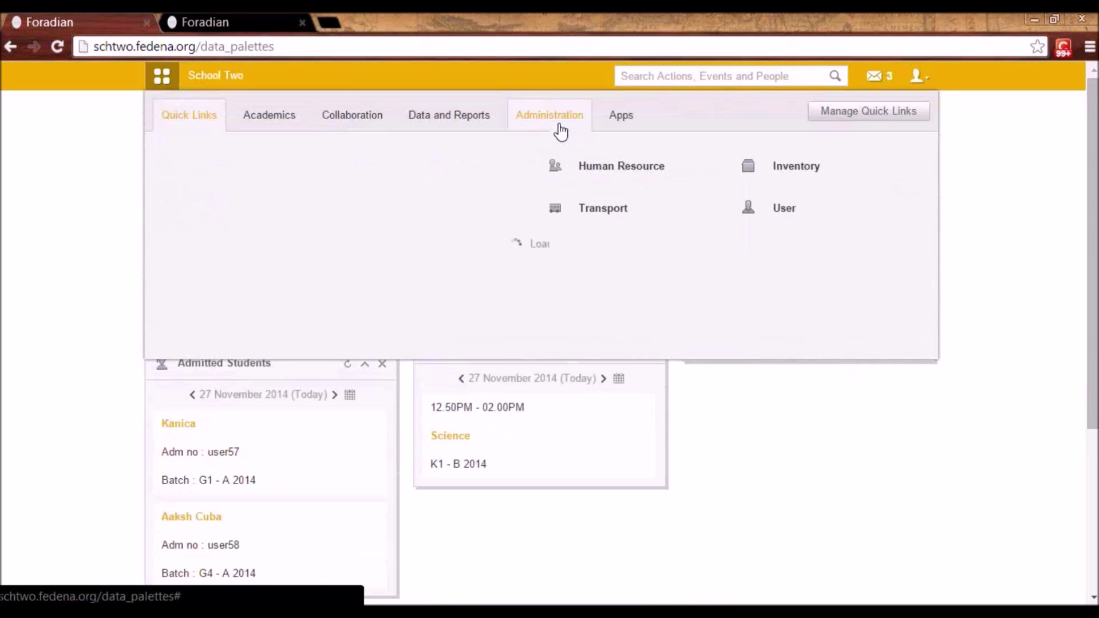
left_click(369, 208)
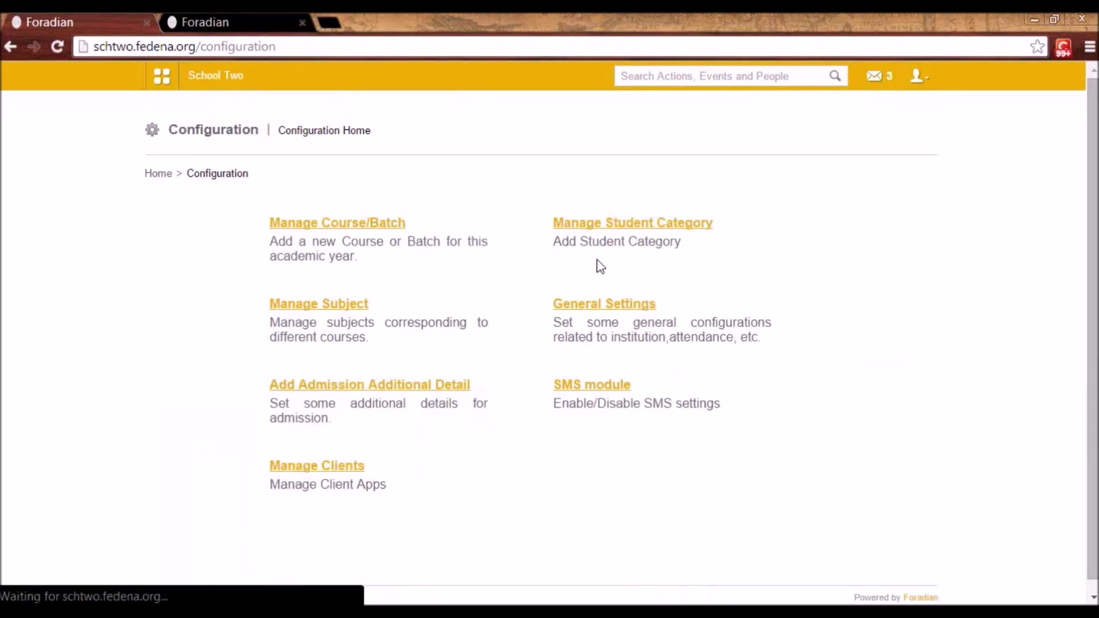
left_click(607, 305)
- Scroll General Settings down to the grading systems, theme and font rows
scroll(589, 355, "down", 3)
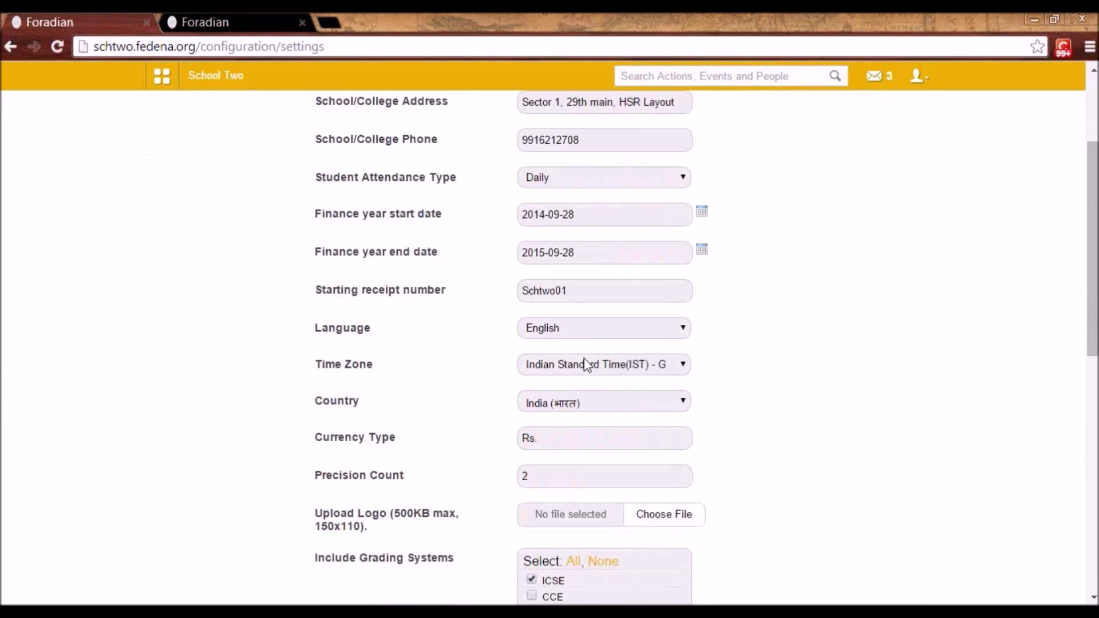
scroll(587, 364, "down", 5)
scroll(585, 358, "down", 1)
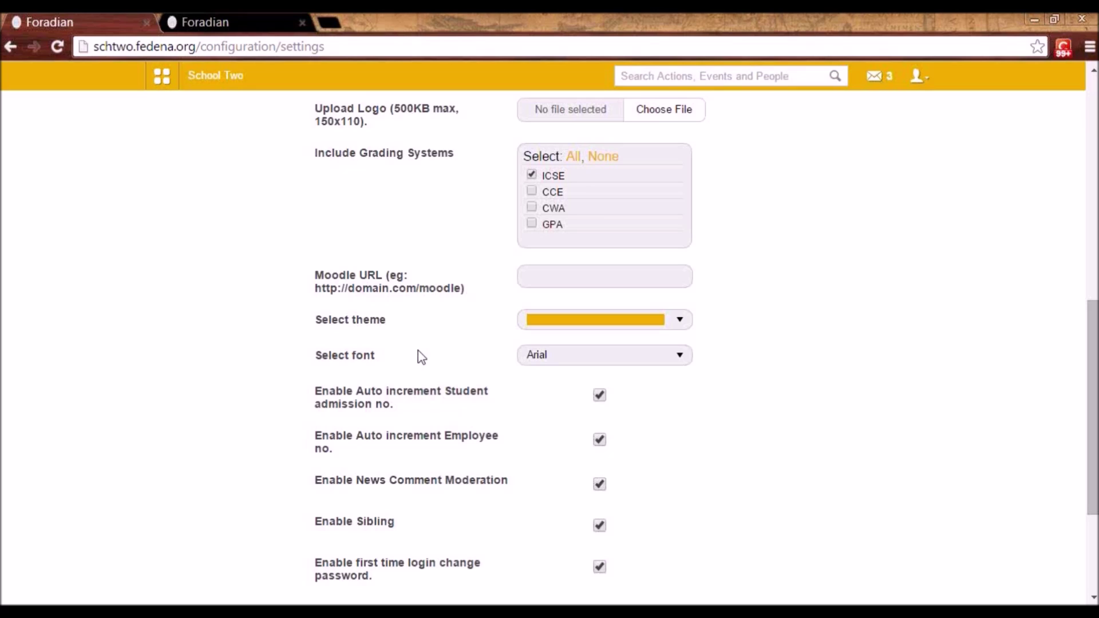
- Replace the yellow theme with the orange-red swatch from More colors
left_click(687, 321)
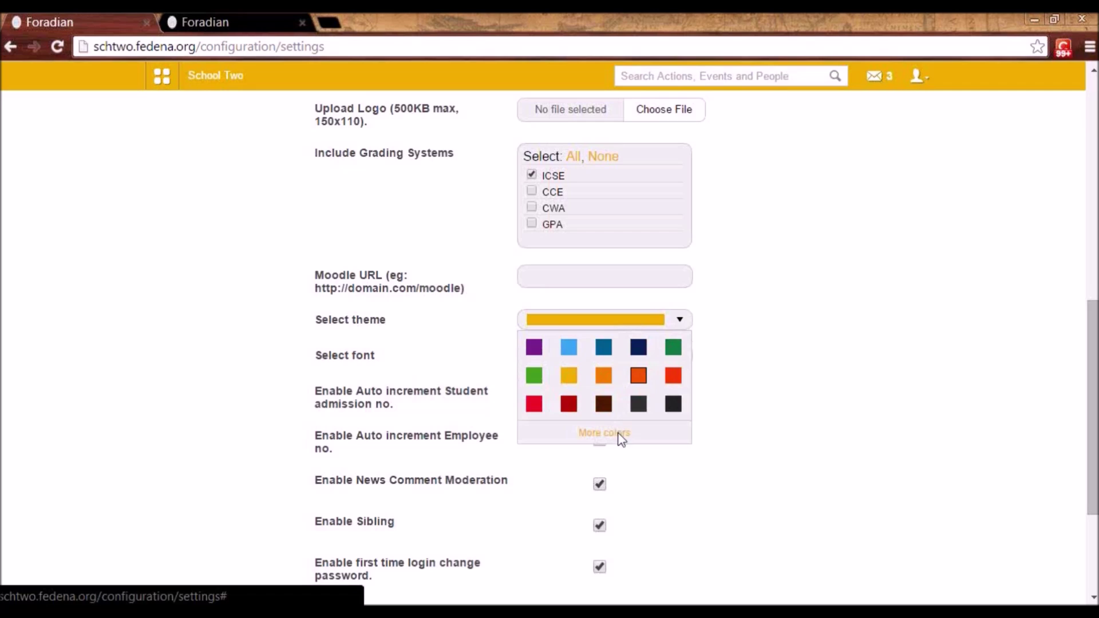
left_click(611, 433)
left_click(563, 185)
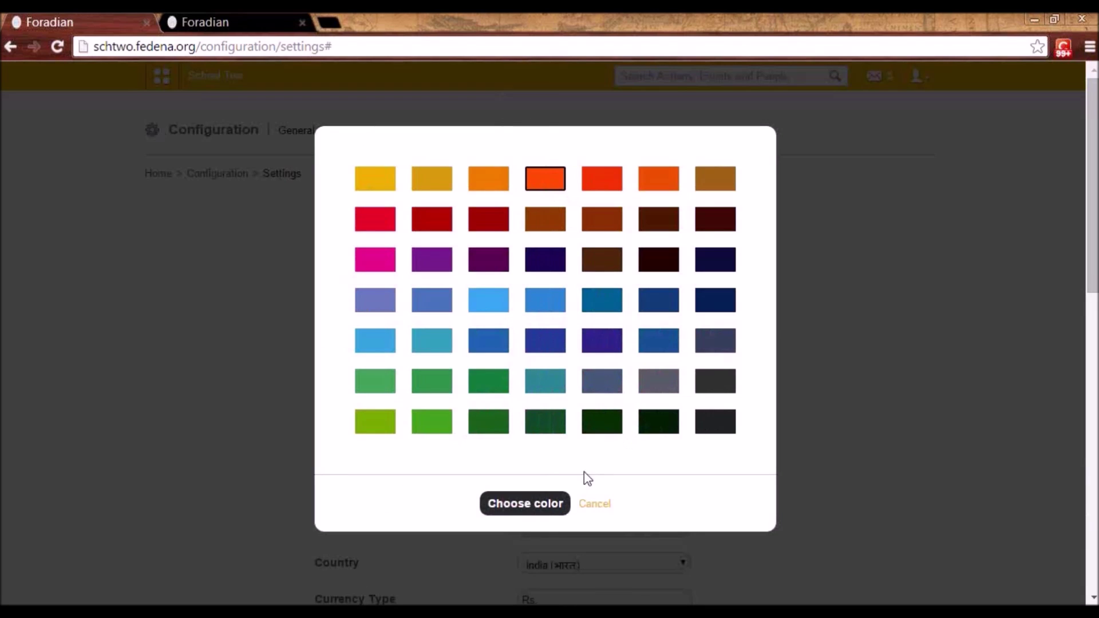
left_click(540, 515)
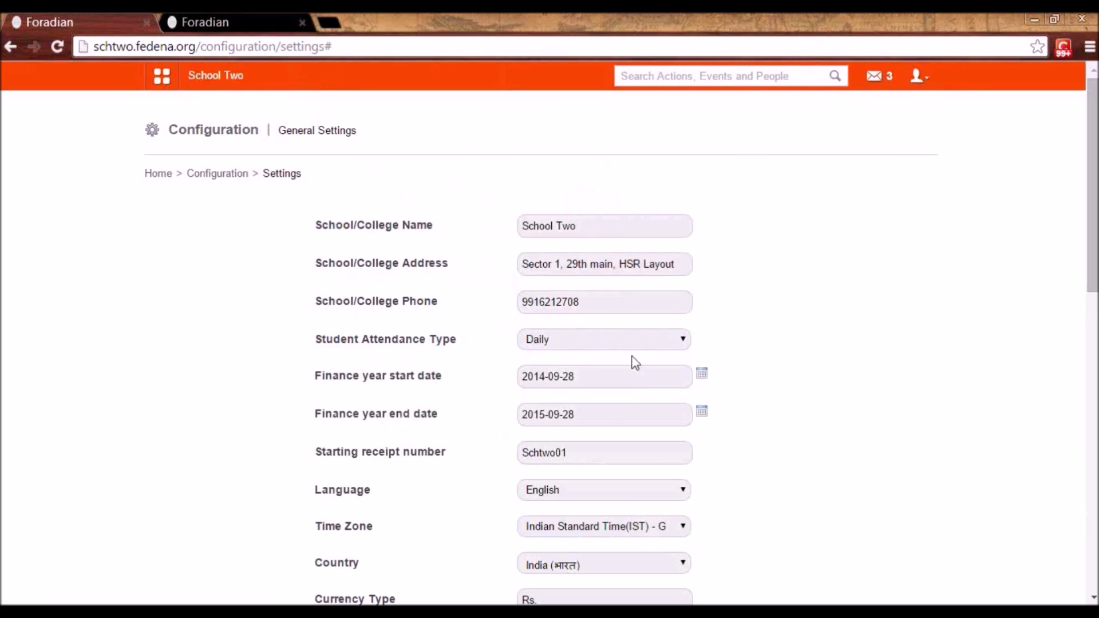
- Review the ICSE grading, Arial font and auto-increment settings, then focus the Moodle URL field
scroll(509, 426, "down", 8)
scroll(507, 420, "down", 1)
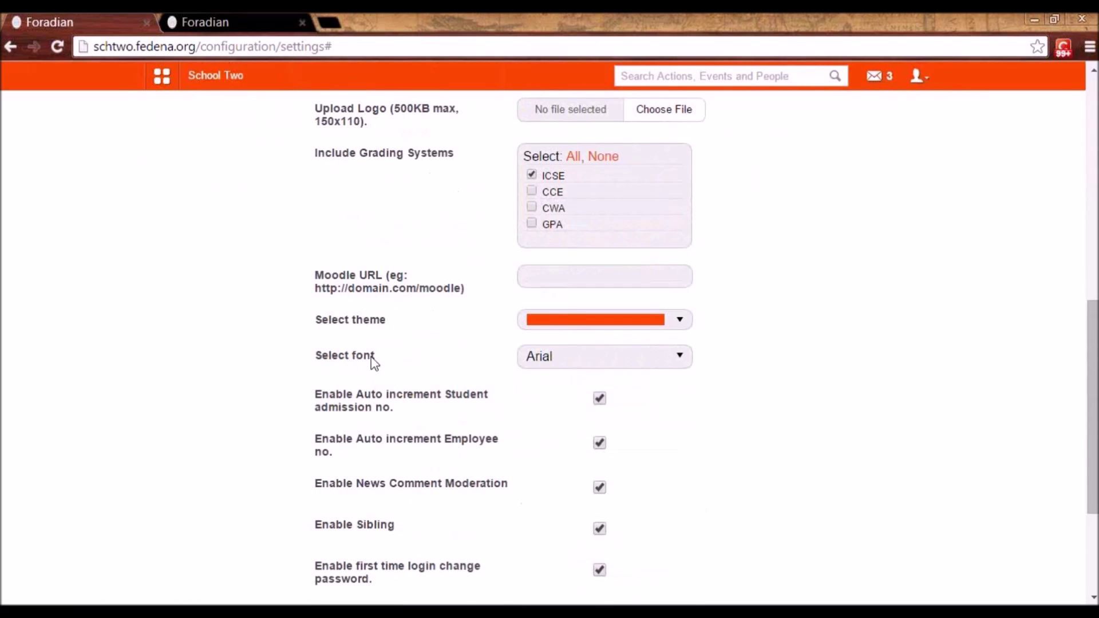
scroll(613, 366, "up", 7)
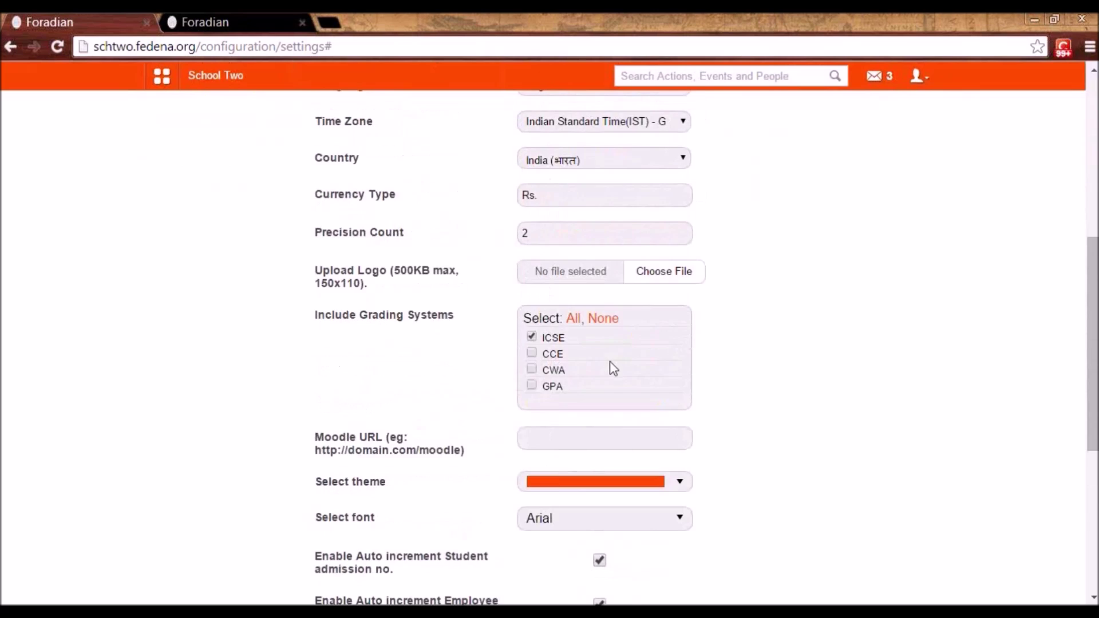
scroll(615, 373, "down", 1)
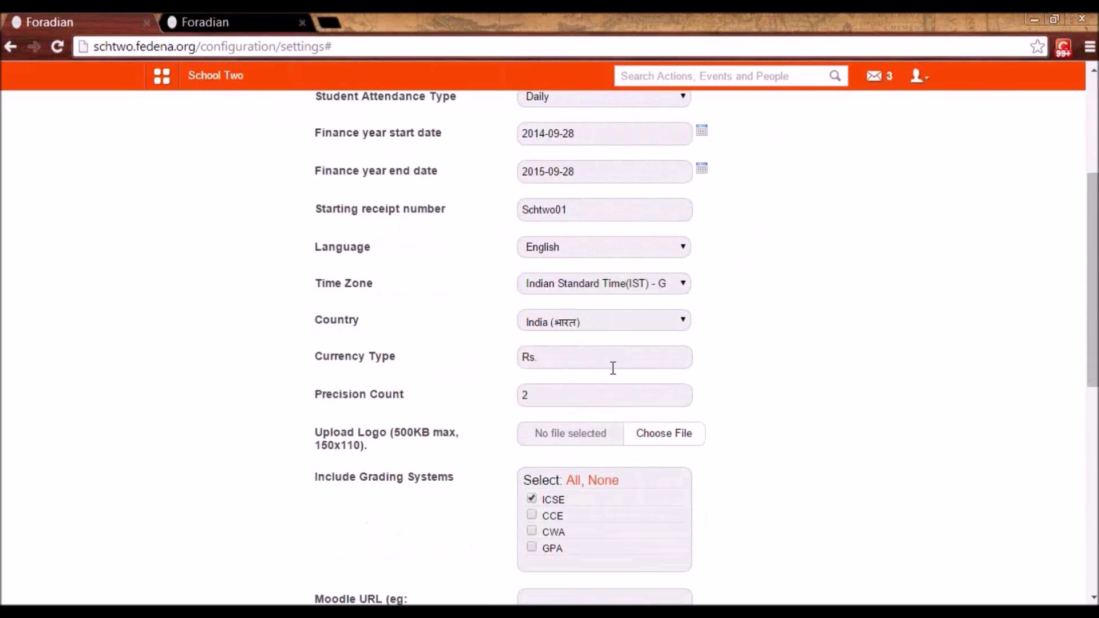
scroll(612, 366, "up", 1)
scroll(610, 363, "down", 2)
scroll(611, 378, "down", 1)
left_click(577, 438)
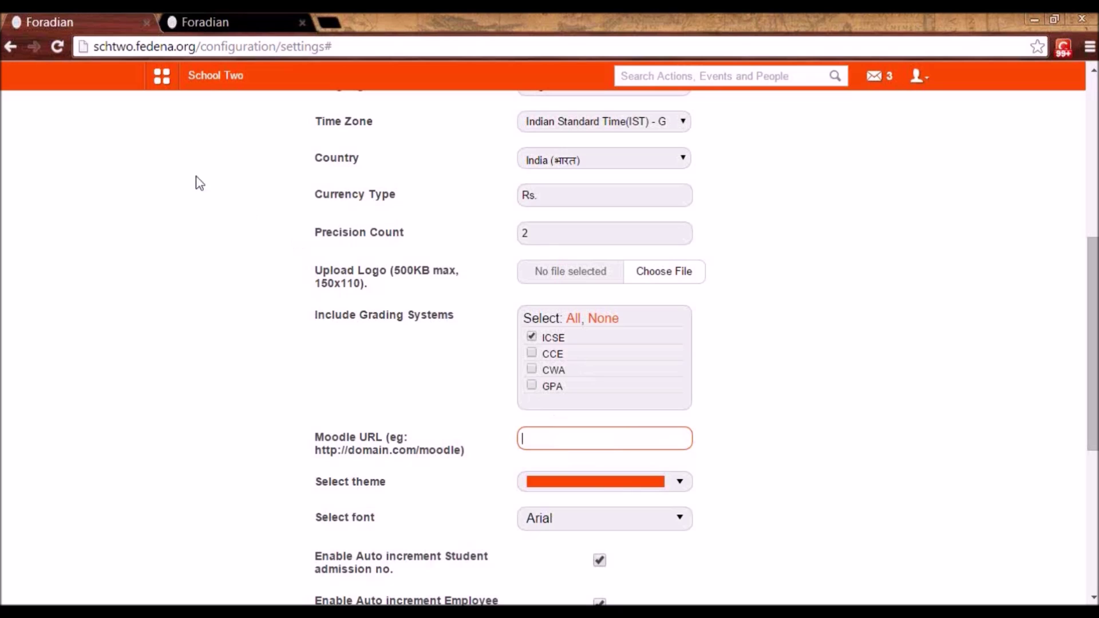
left_click(163, 76)
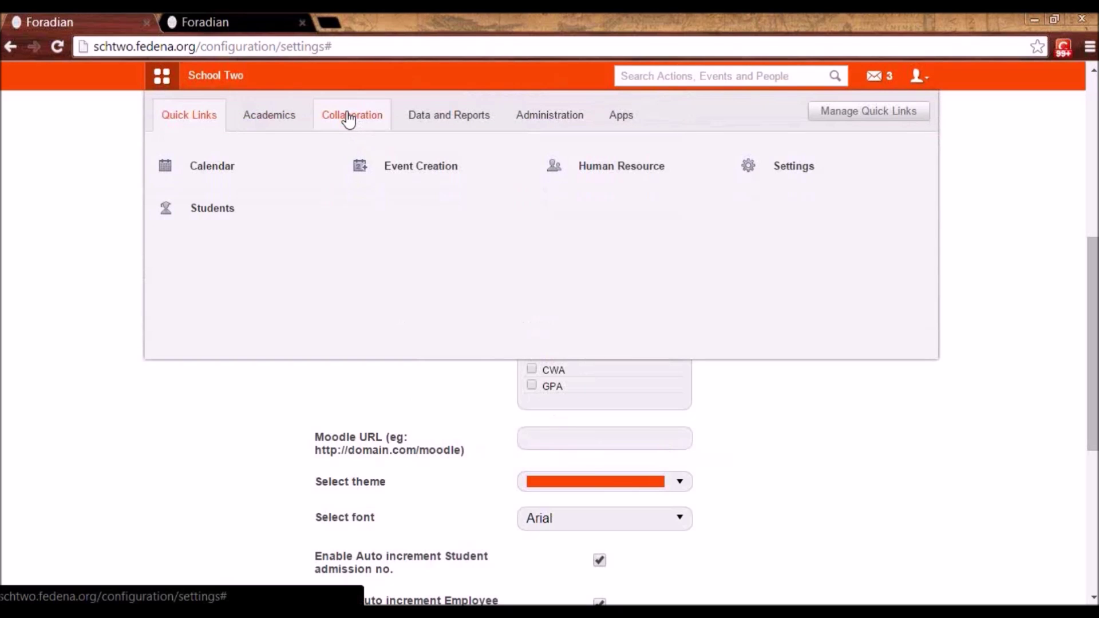
- Go to Collaboration > Gallery, glance at a new category, then open the Teachers Day album
left_click(352, 129)
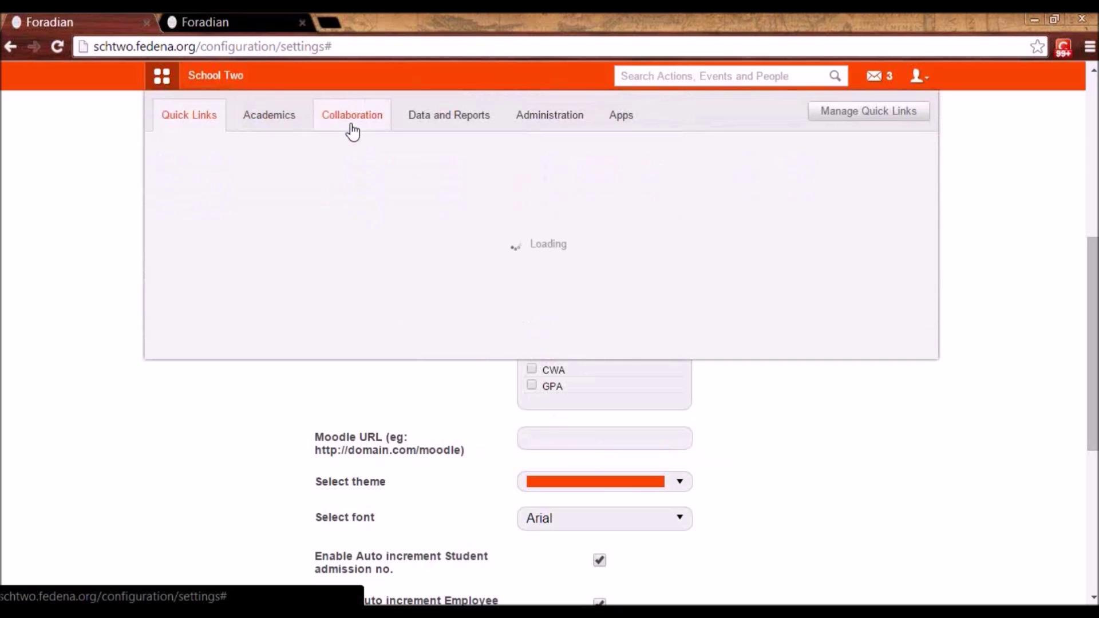
left_click(583, 221)
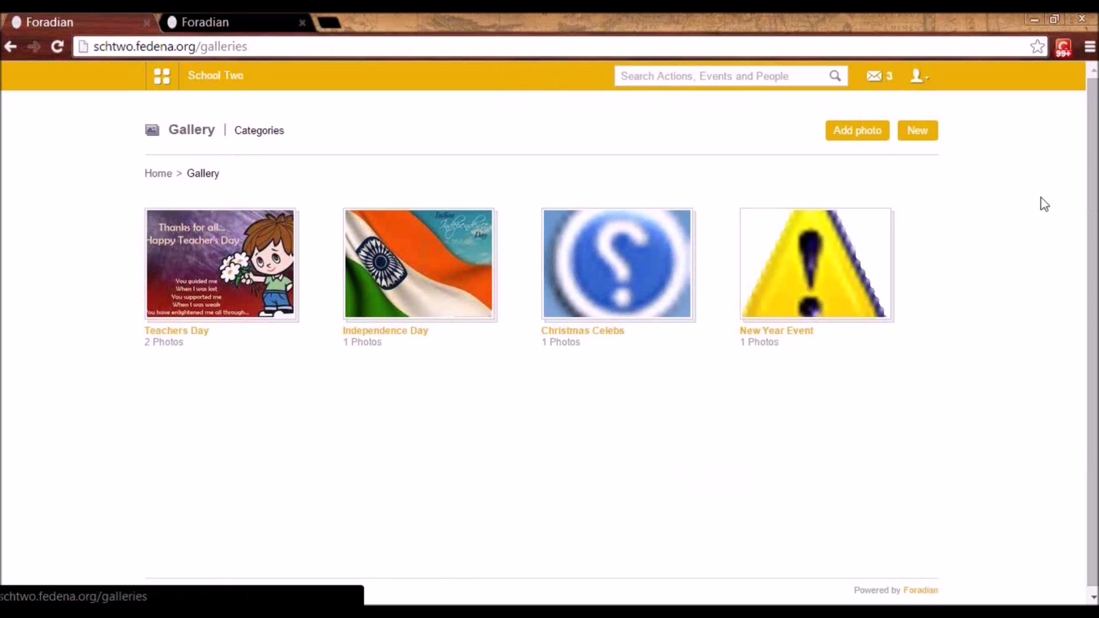
left_click(916, 131)
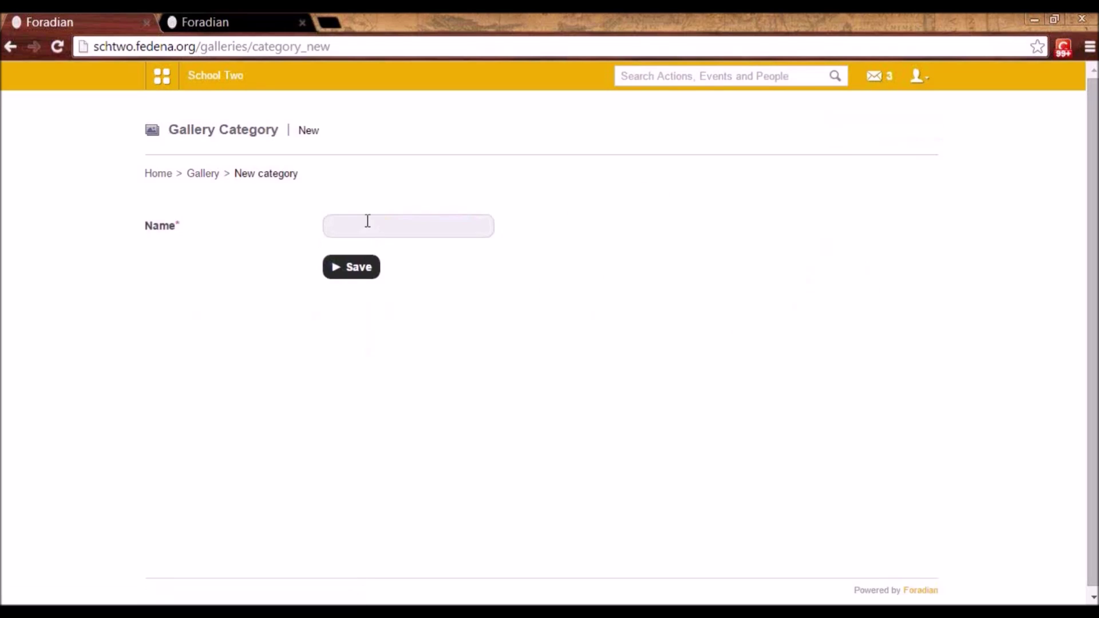
left_click(214, 175)
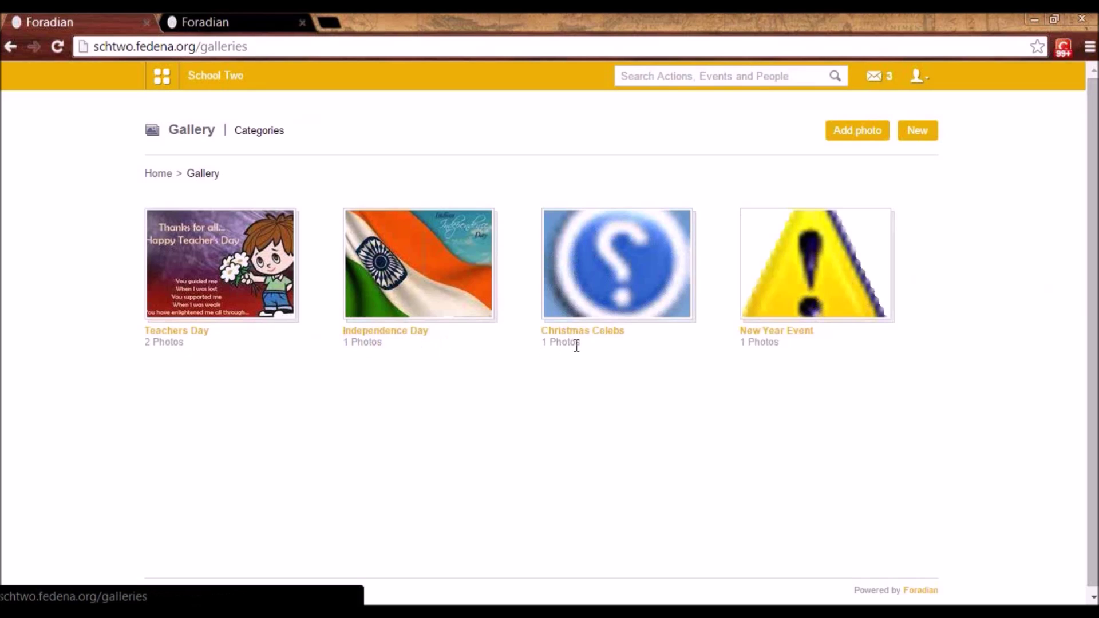
left_click(190, 335)
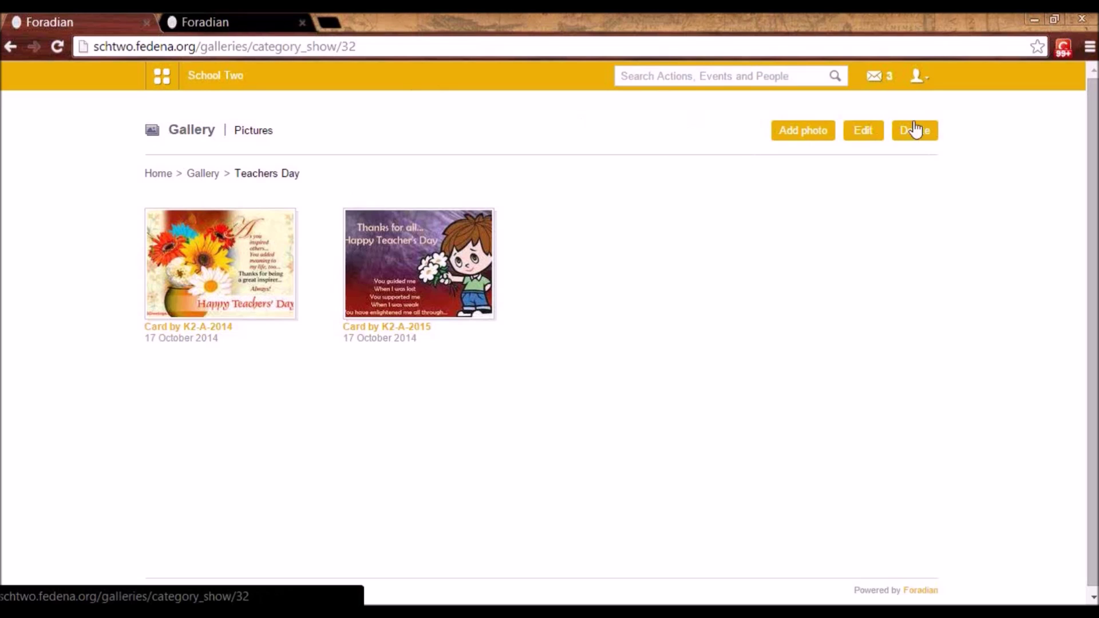
- Log out of School Two and log back in with the admin username and password
left_click(919, 79)
left_click(864, 148)
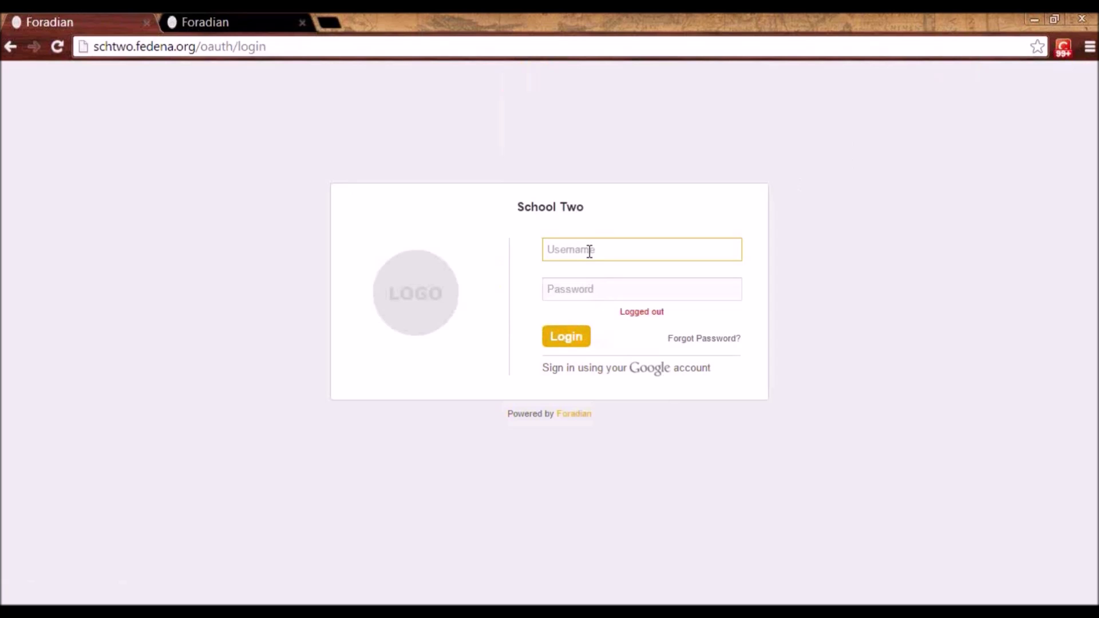
type("dmin")
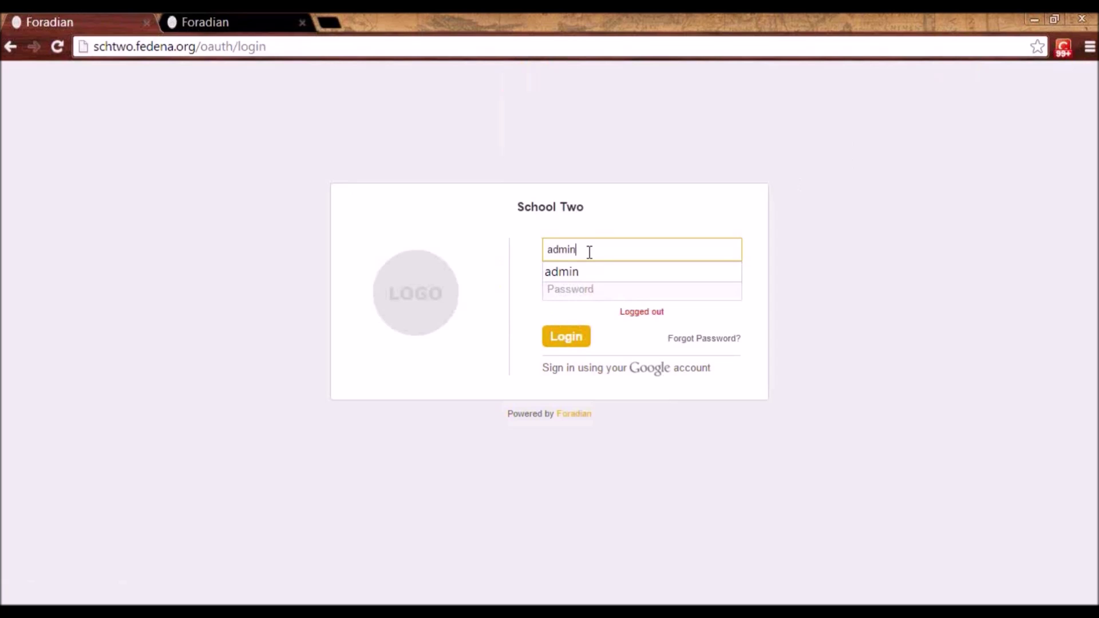
key("Tab")
type("a")
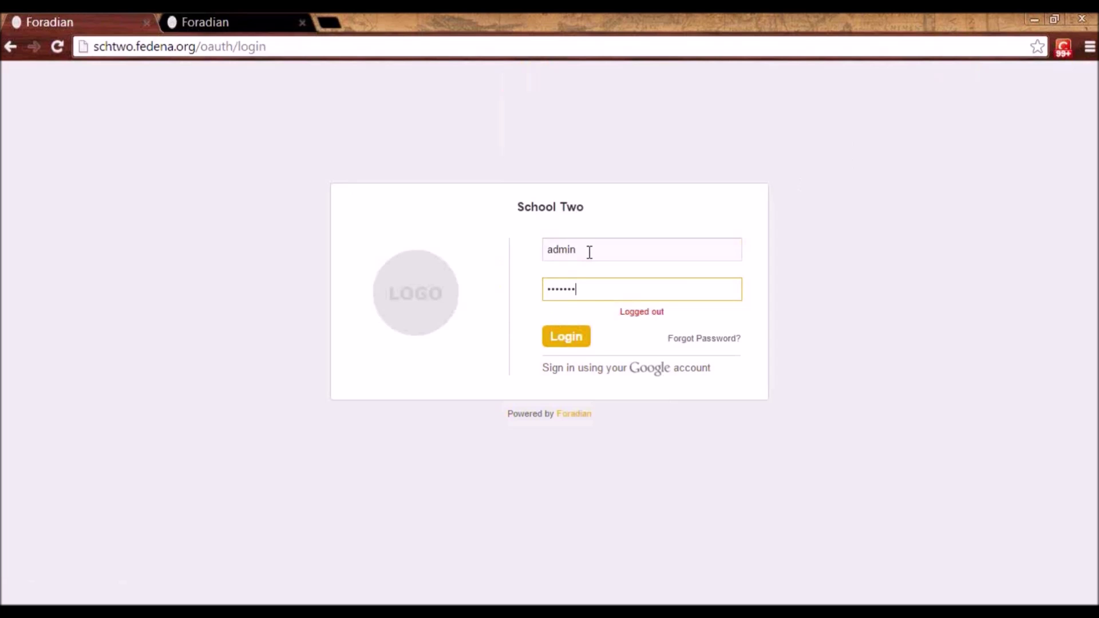
key("Return")
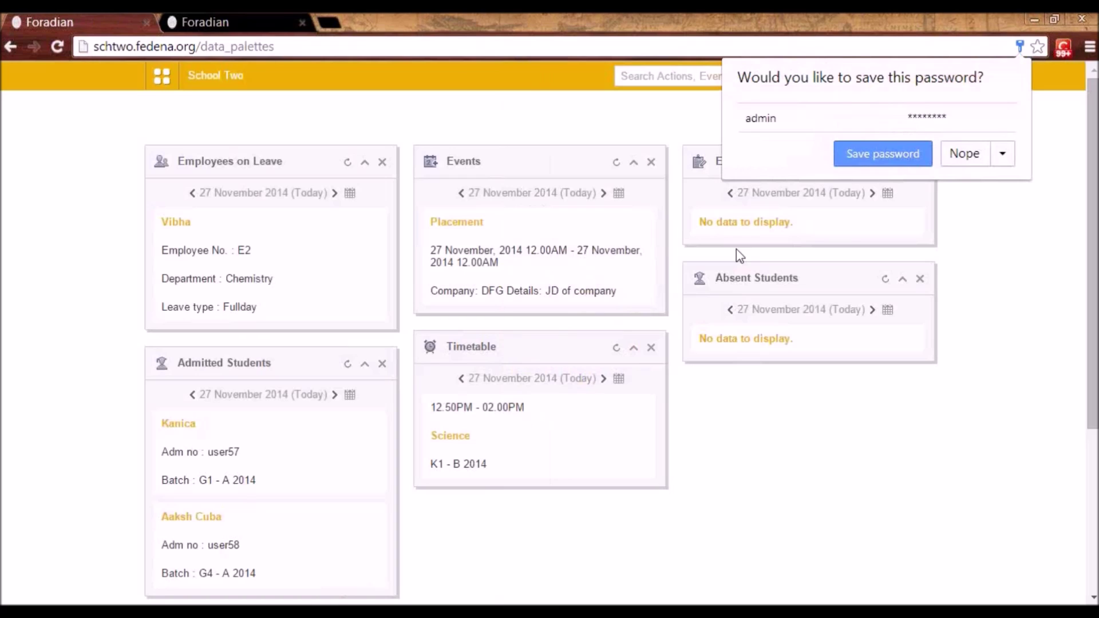
- Dismiss the save-password prompt and open Manage Clients from Administration > Settings
left_click(964, 159)
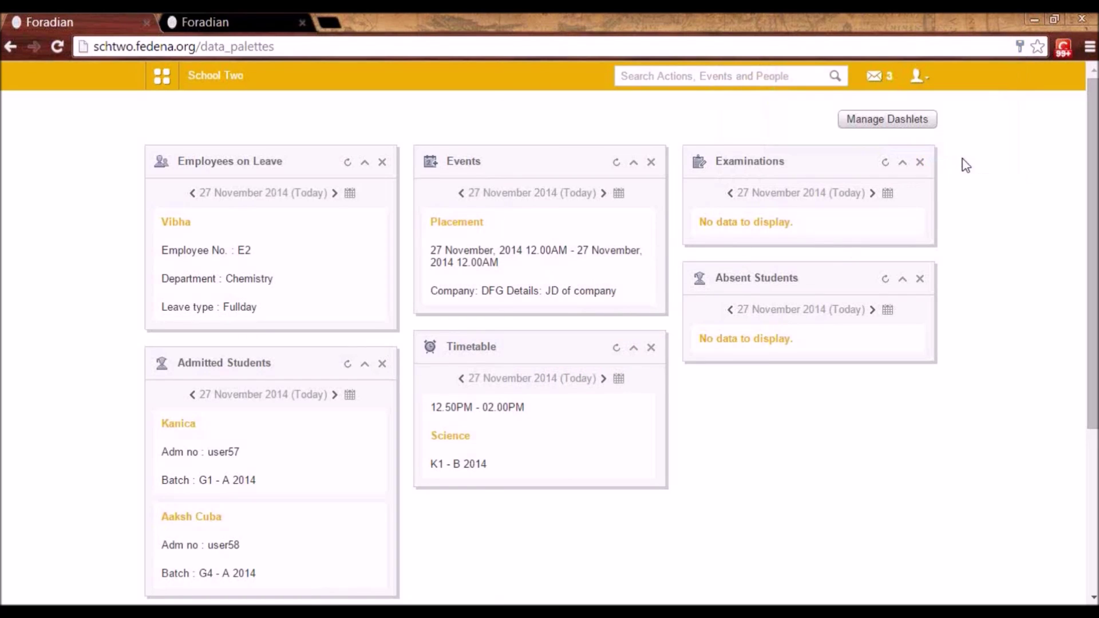
left_click(162, 77)
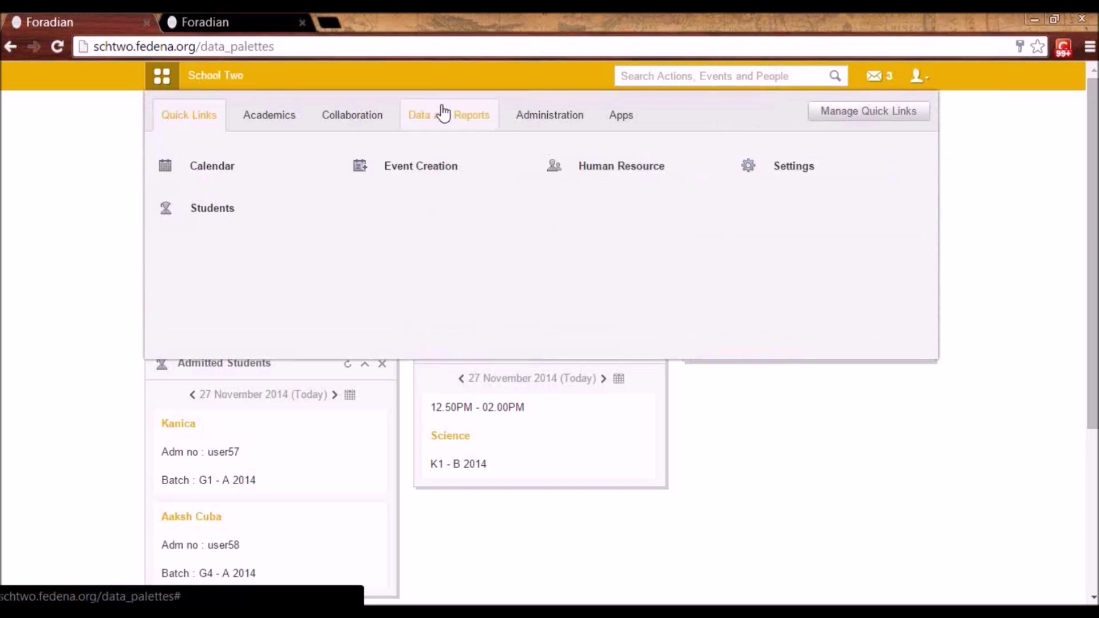
left_click(542, 115)
mouse_move(399, 185)
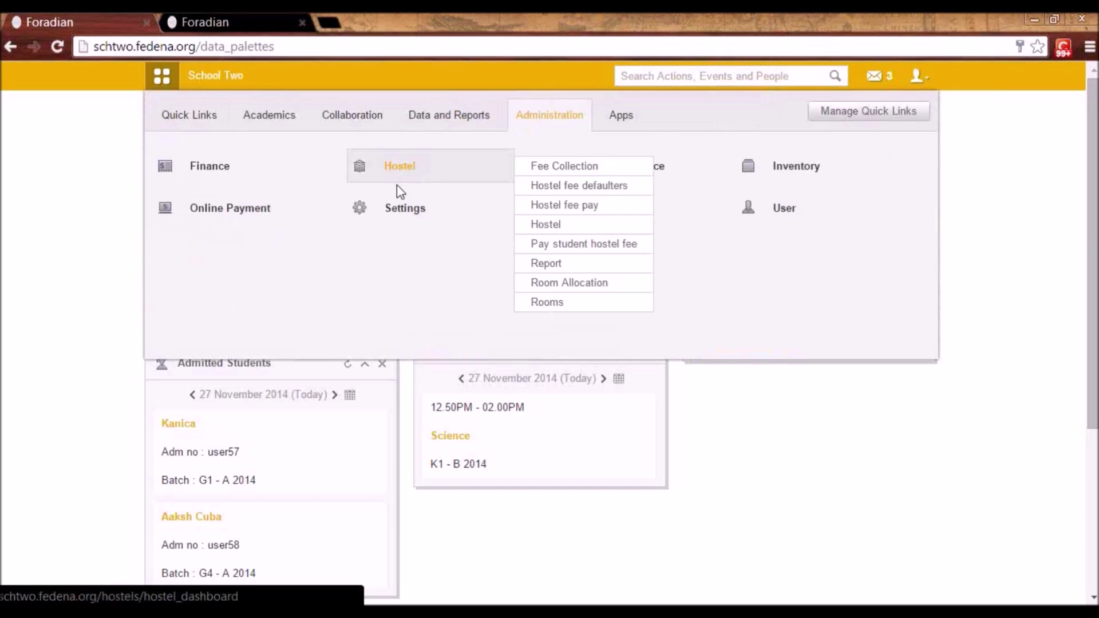
left_click(383, 208)
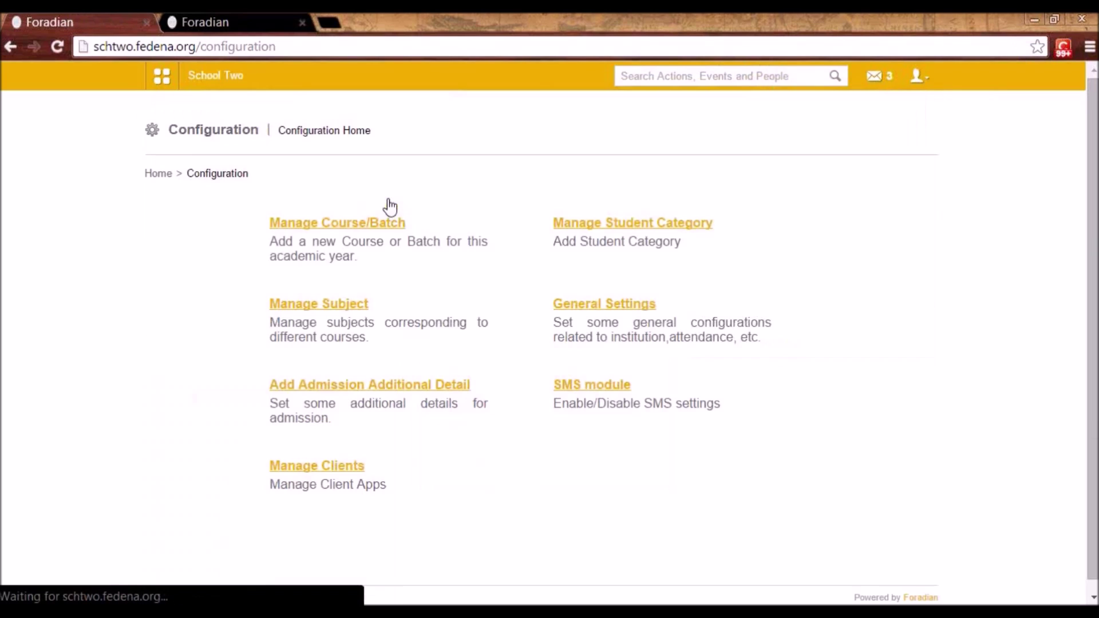
left_click(308, 470)
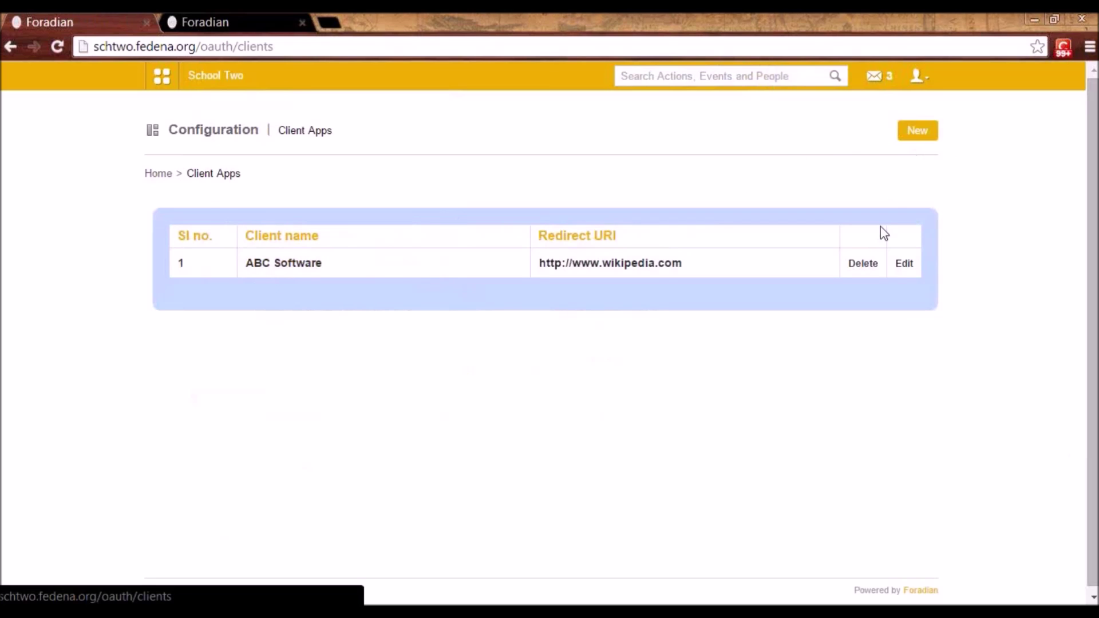
- View ABC Software's client details from the Client Apps list and select part of its Client ID
left_click(909, 266)
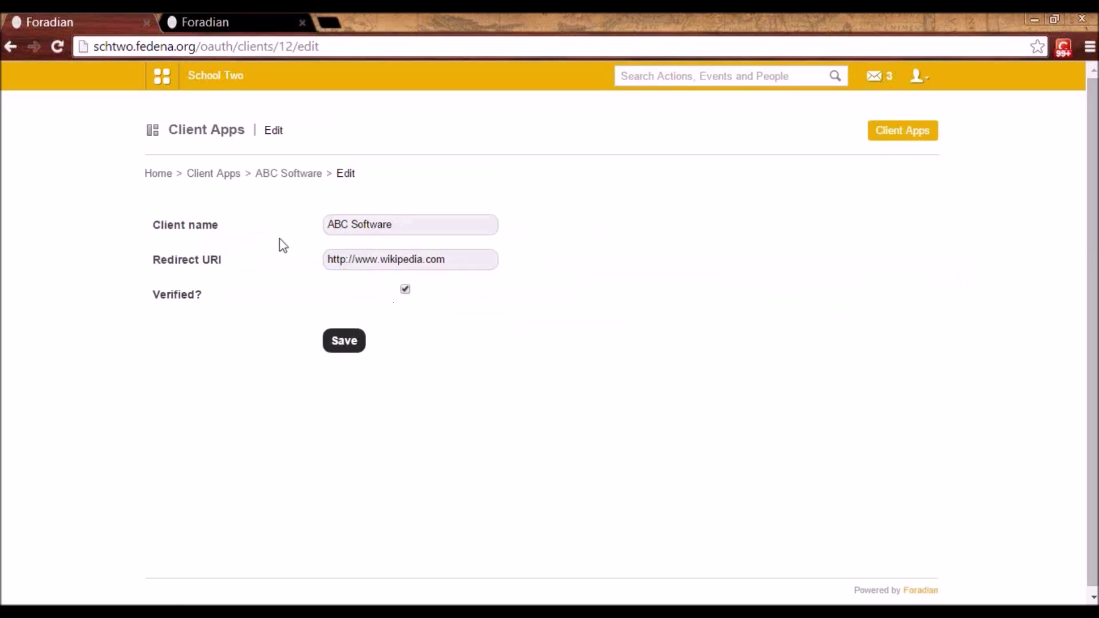
left_click(220, 174)
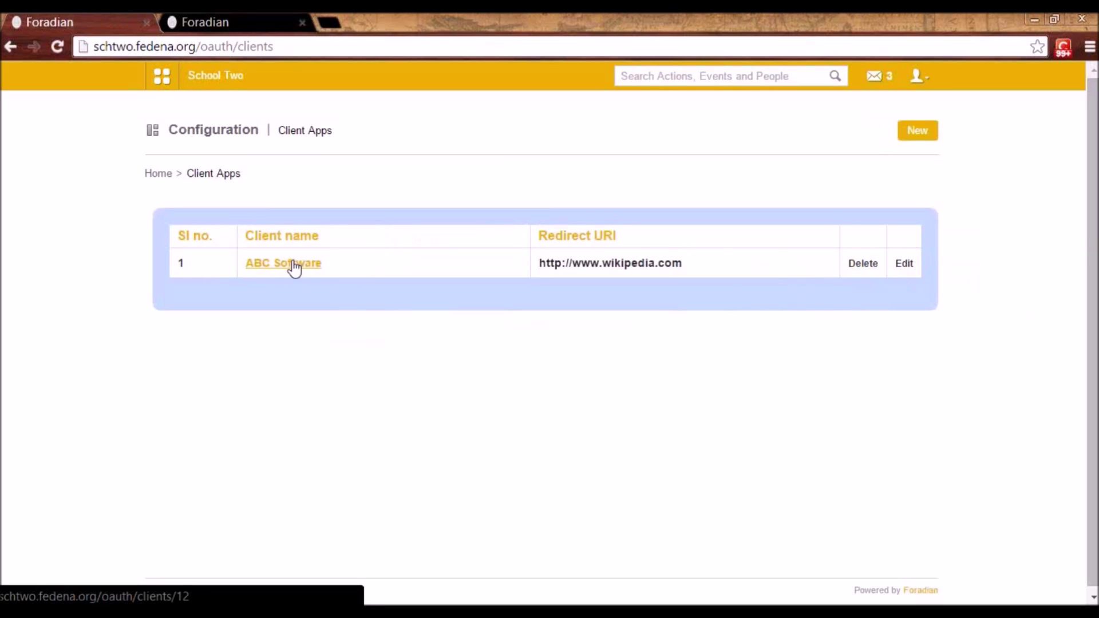
left_click(263, 269)
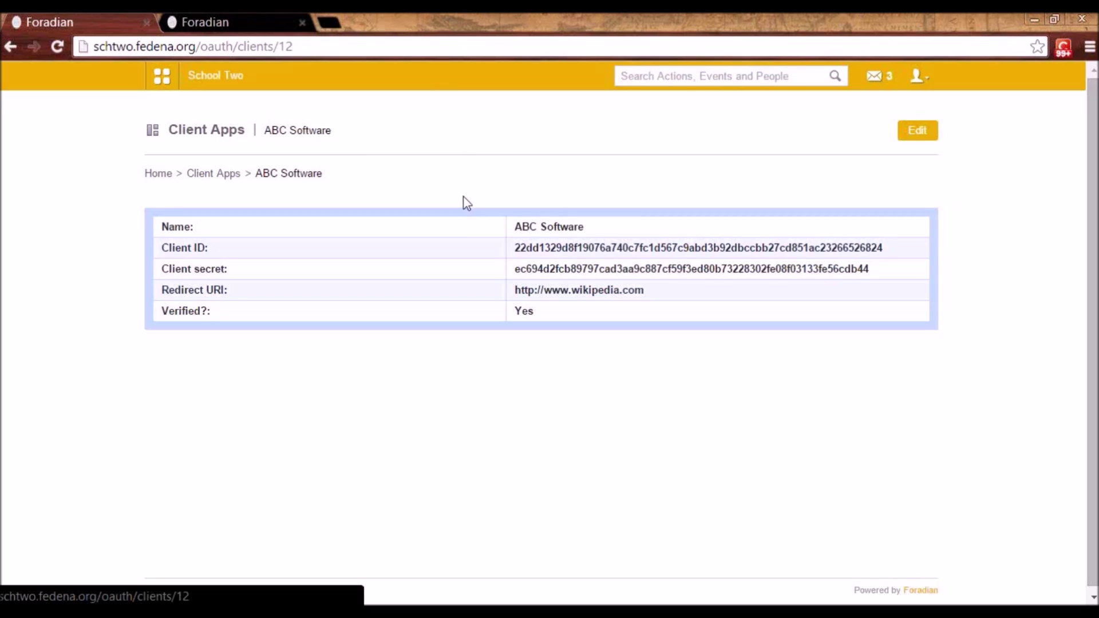
left_click(235, 179)
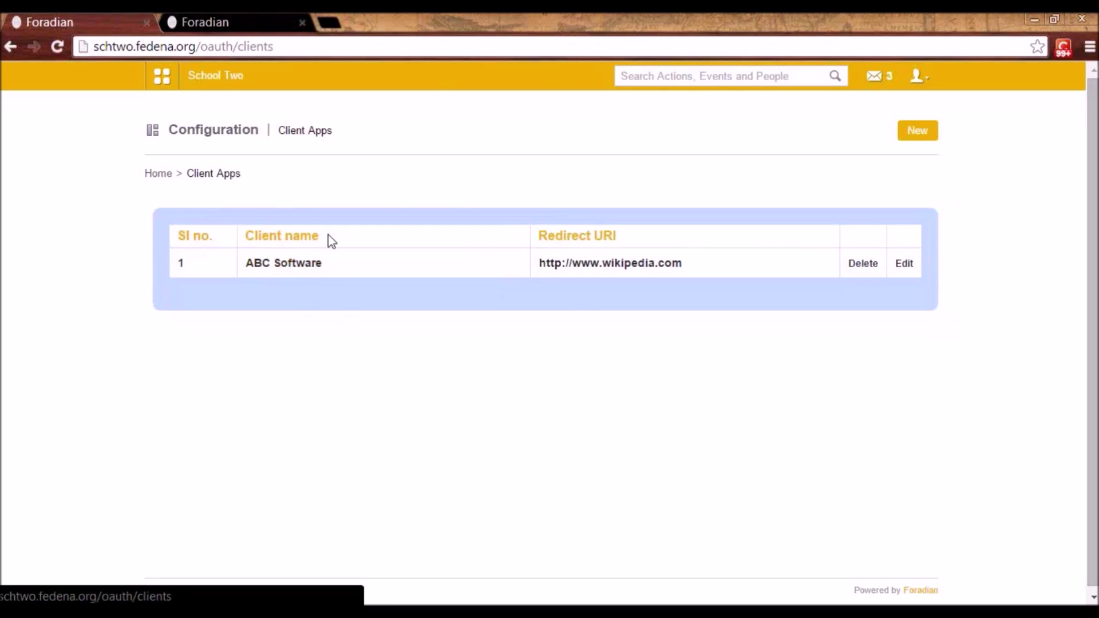
left_click(262, 264)
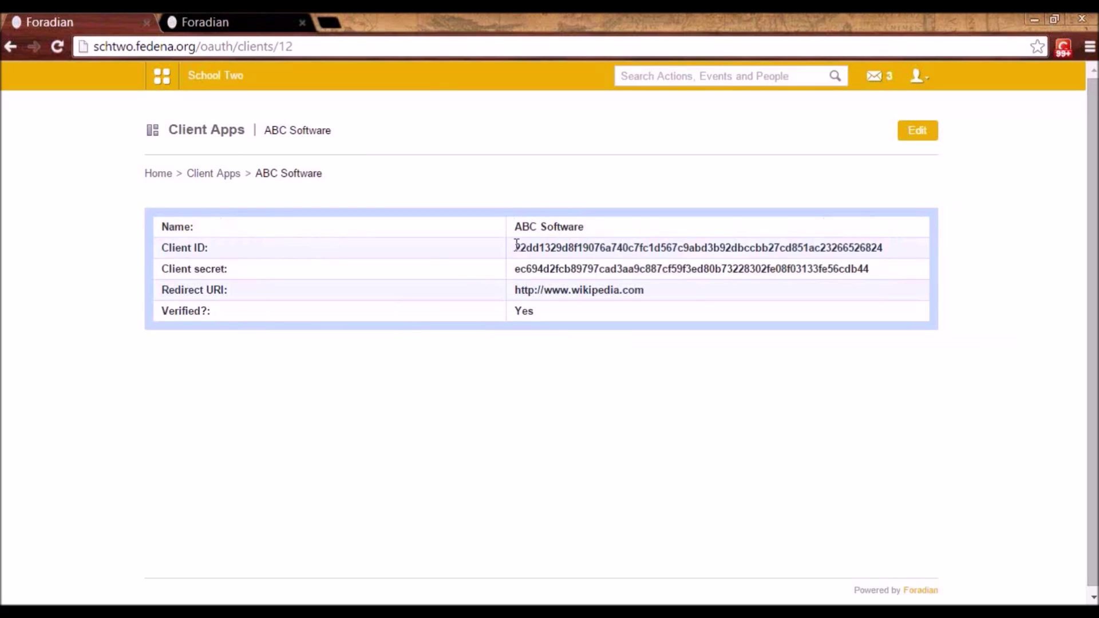
left_click_drag(516, 244, 642, 252)
left_click(645, 270)
- Open Apps > Manage Apps, try a new app frame, then return to the ABC frame list
left_click(163, 80)
left_click(627, 127)
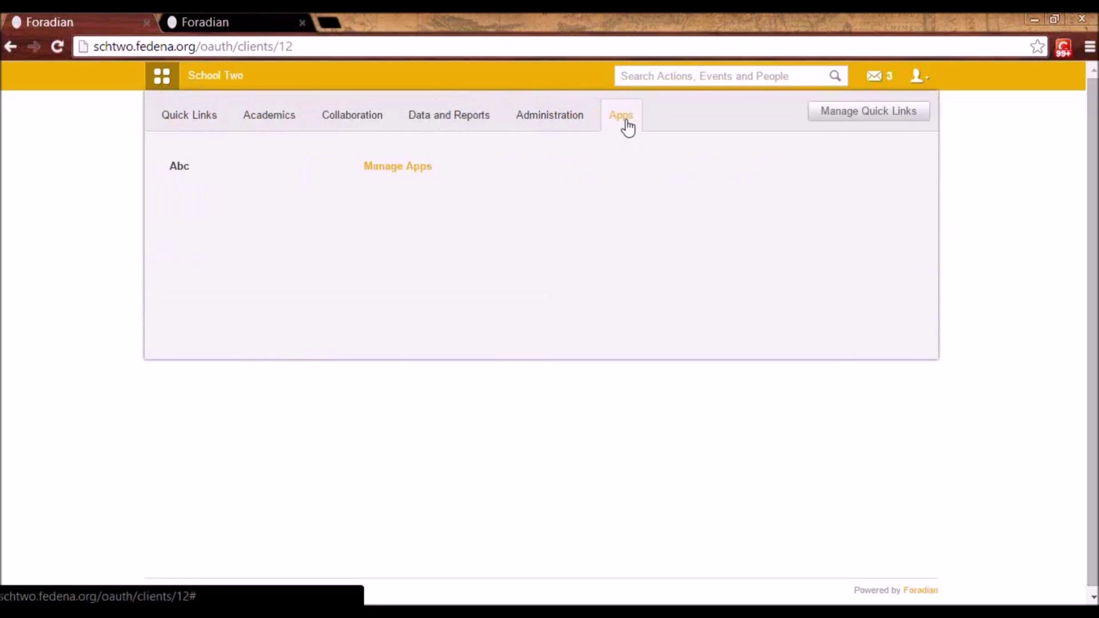
left_click(411, 172)
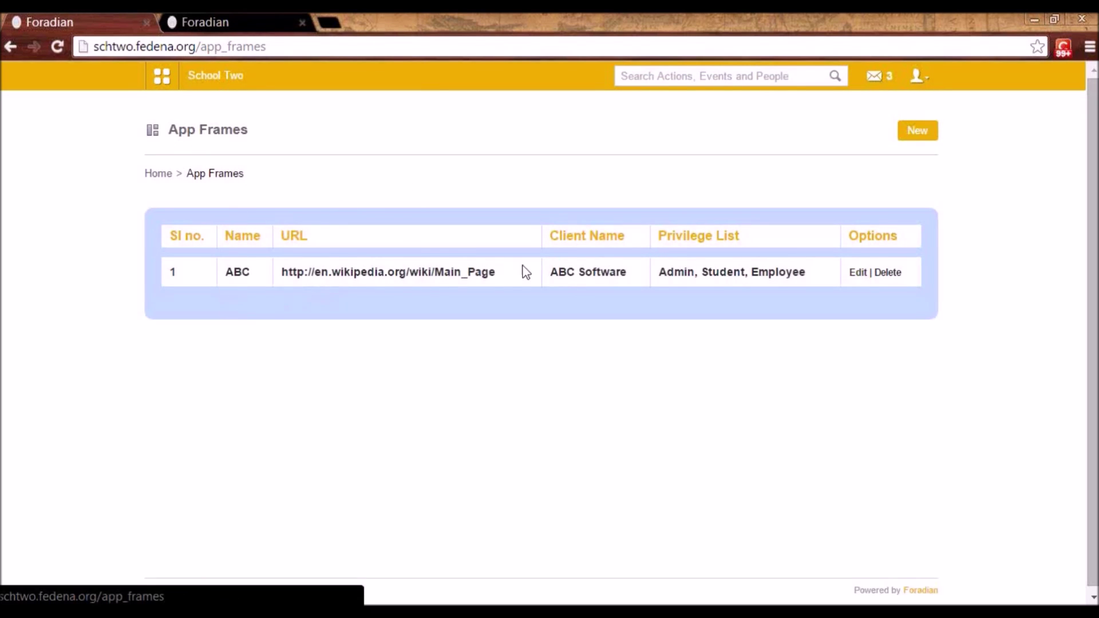
left_click(918, 131)
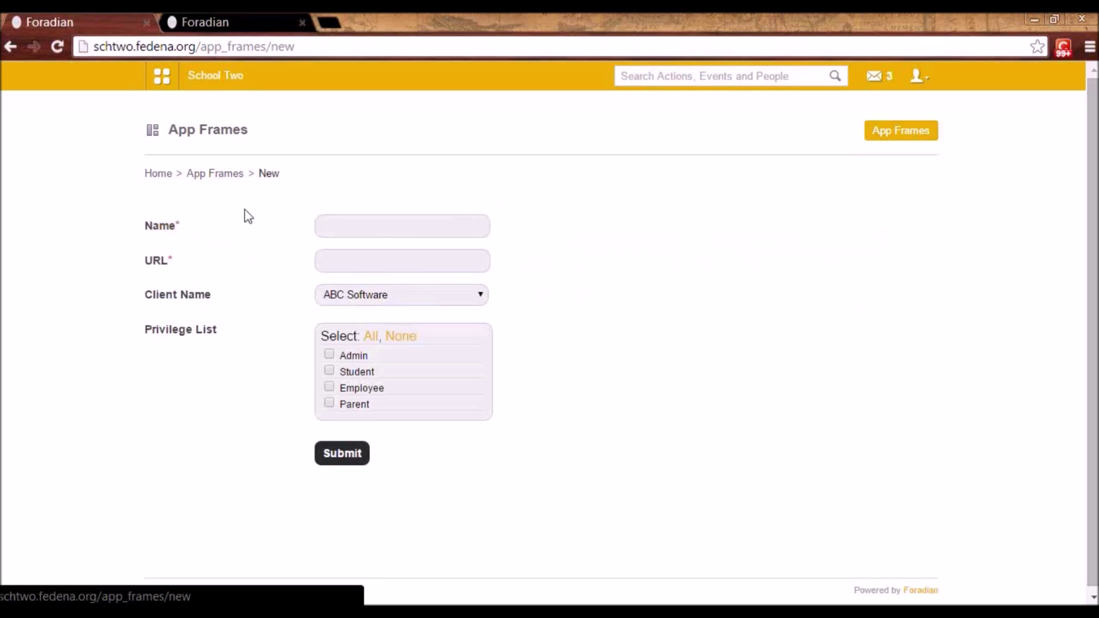
left_click(334, 225)
left_click(219, 179)
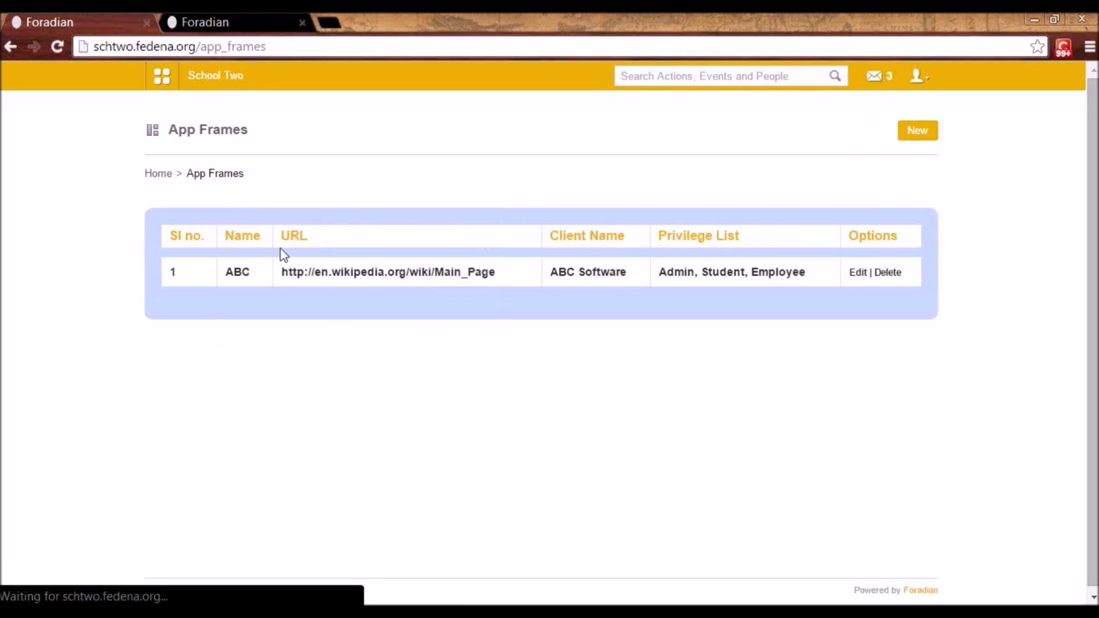
- Edit the ABC app frame, opening the Client Name dropdown but keeping ABC Software
left_click(858, 273)
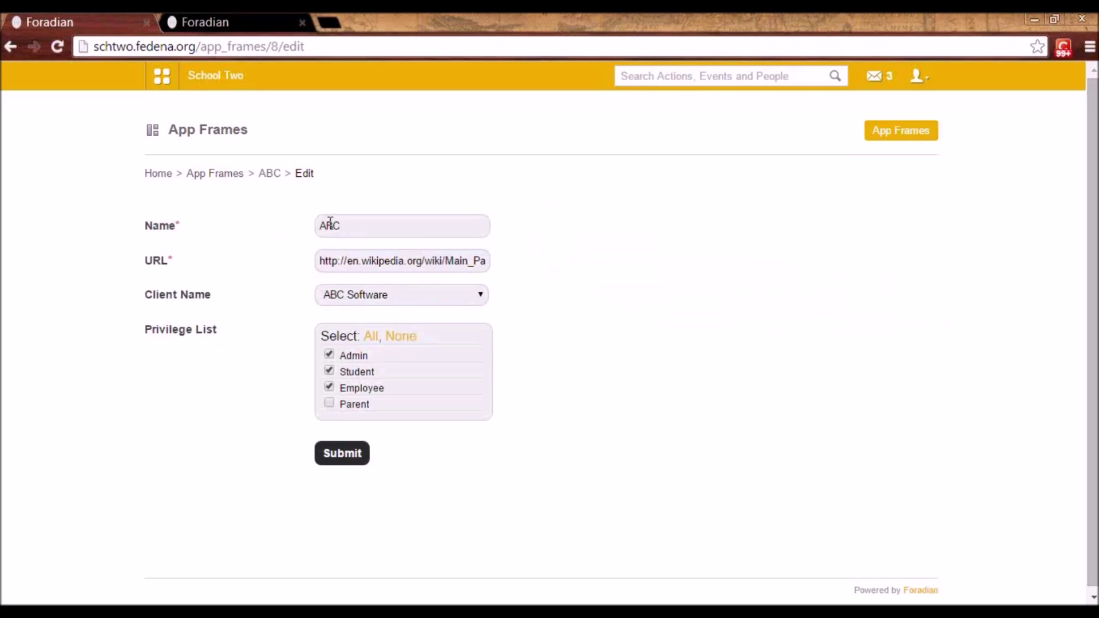
left_click(419, 296)
left_click(419, 295)
left_click(420, 301)
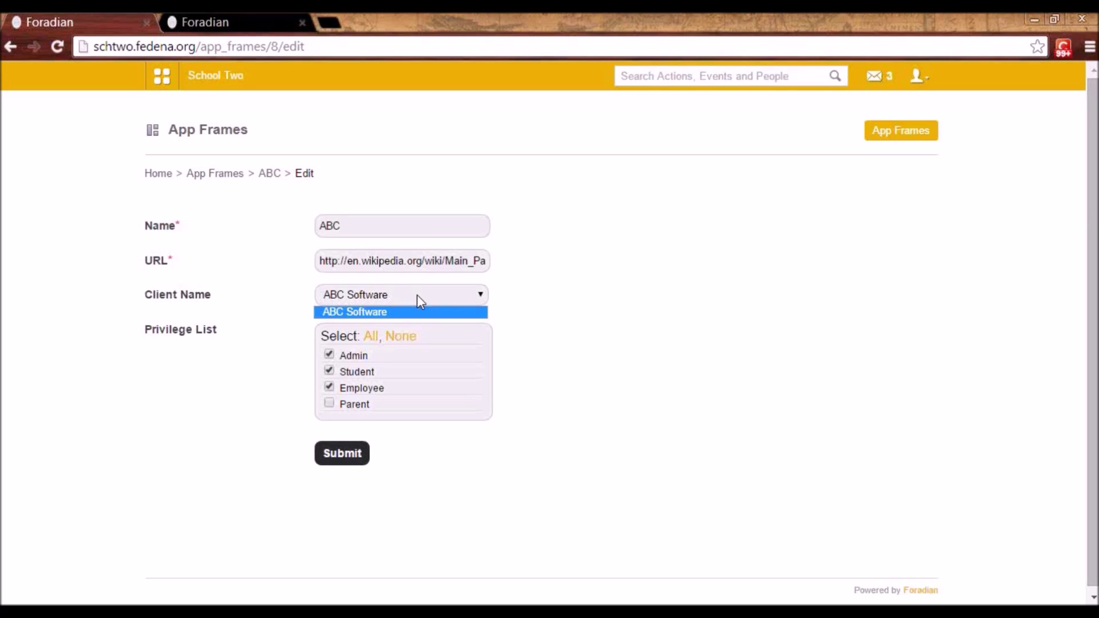
left_click(421, 301)
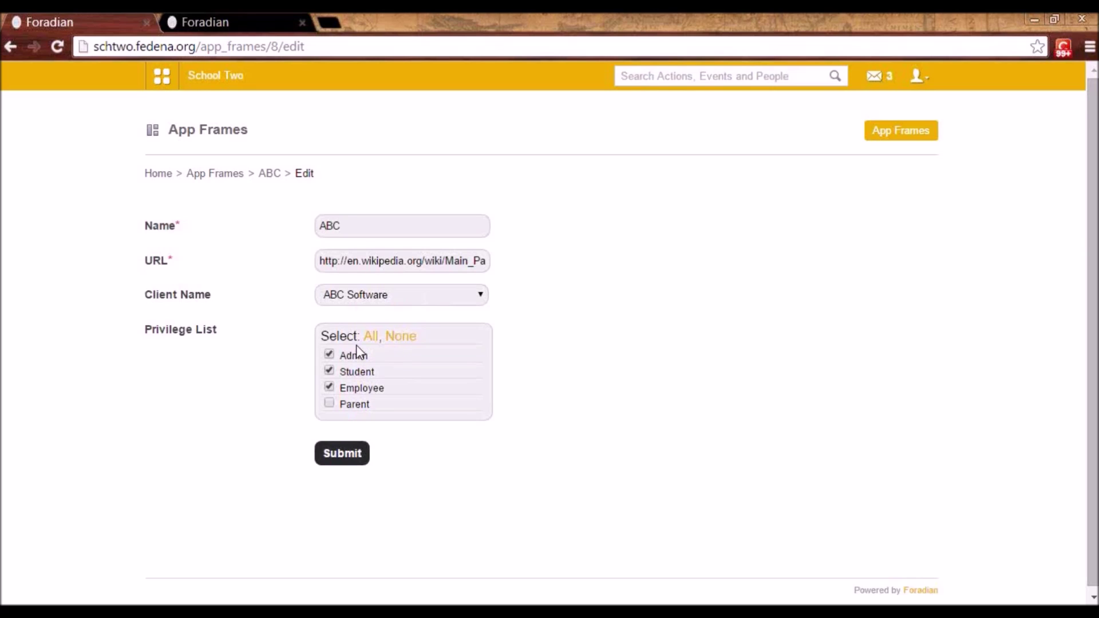
left_click(162, 83)
- Load the Abc app from the Apps menu to show Wikipedia's Main Page inside Fedena
left_click(621, 117)
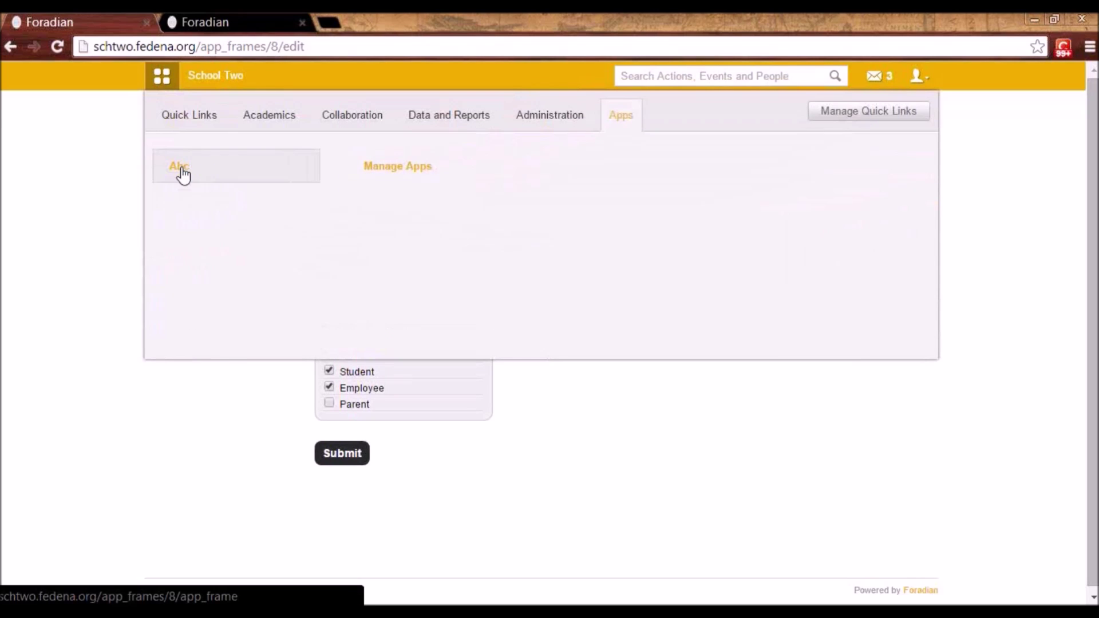
left_click(537, 376)
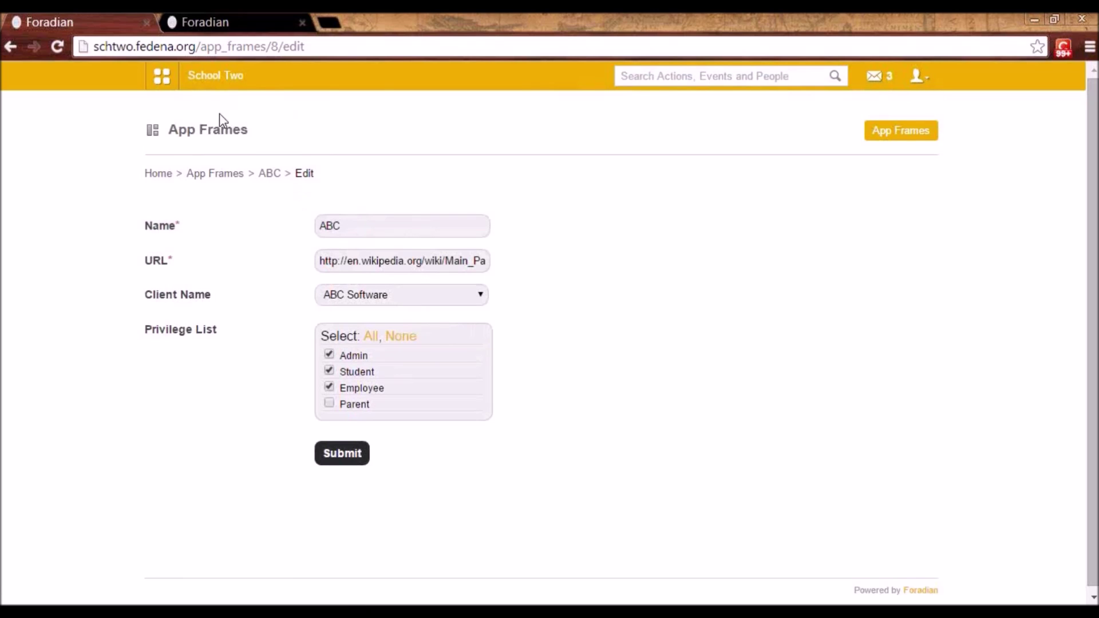
left_click(167, 81)
mouse_move(572, 167)
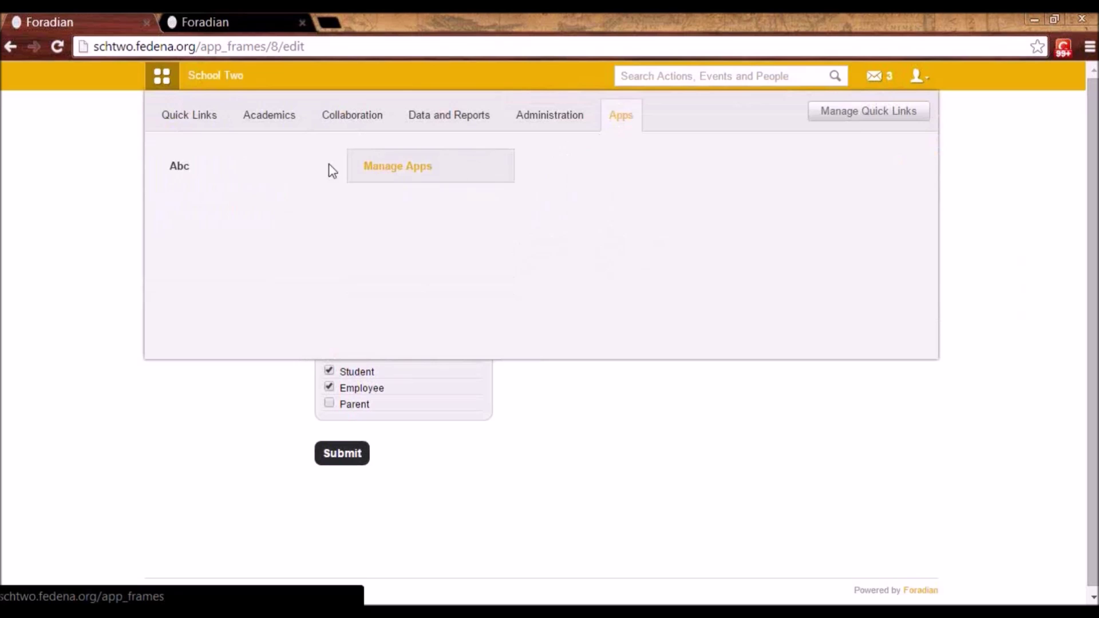
left_click(172, 169)
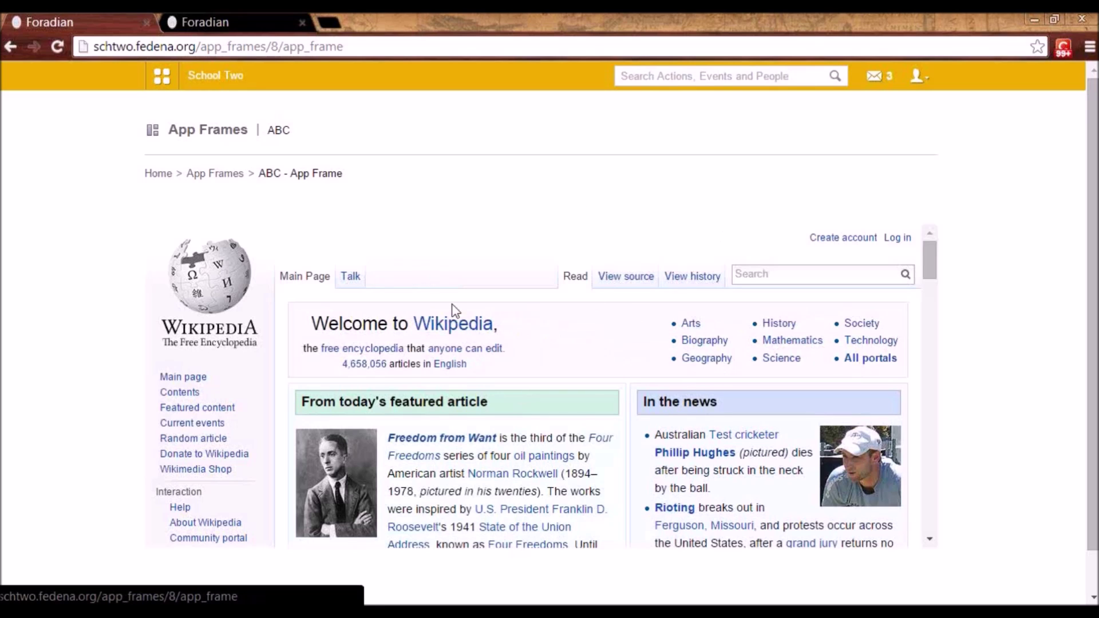
scroll(572, 343, "down", 3)
scroll(618, 366, "up", 3)
left_click(173, 85)
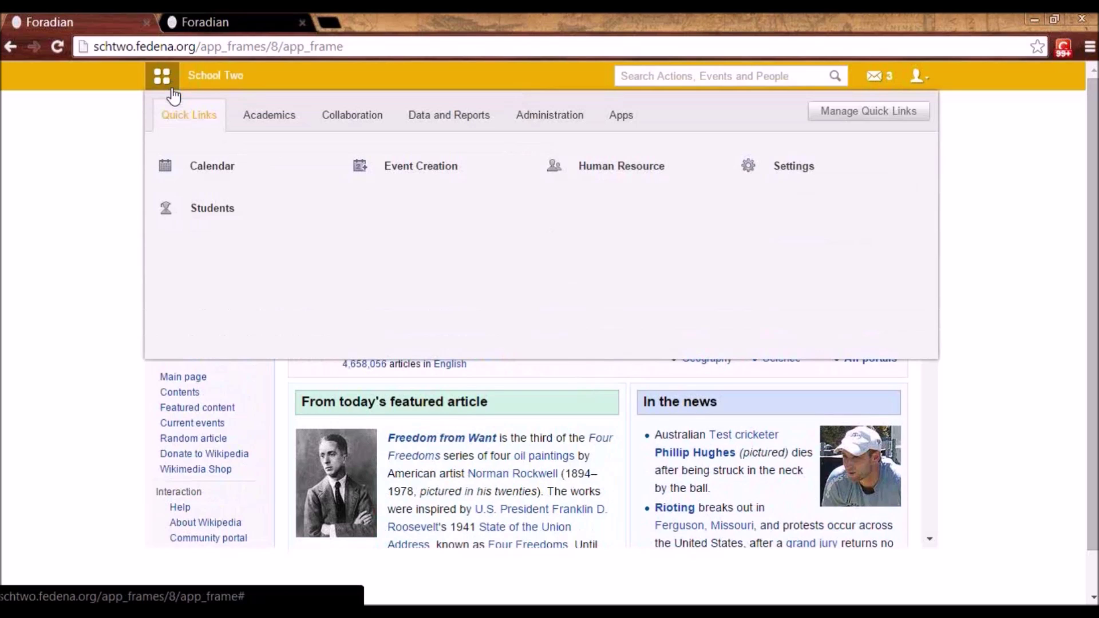
- Open Collaboration > Collaborate and view the empty BBB meeting servers list
left_click(365, 123)
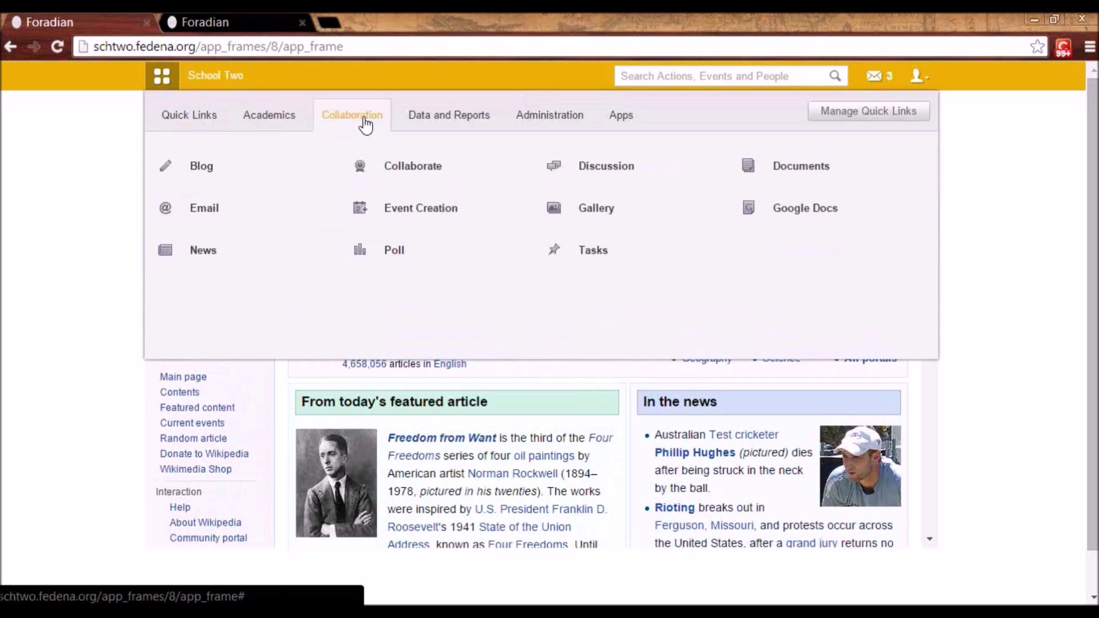
left_click(397, 171)
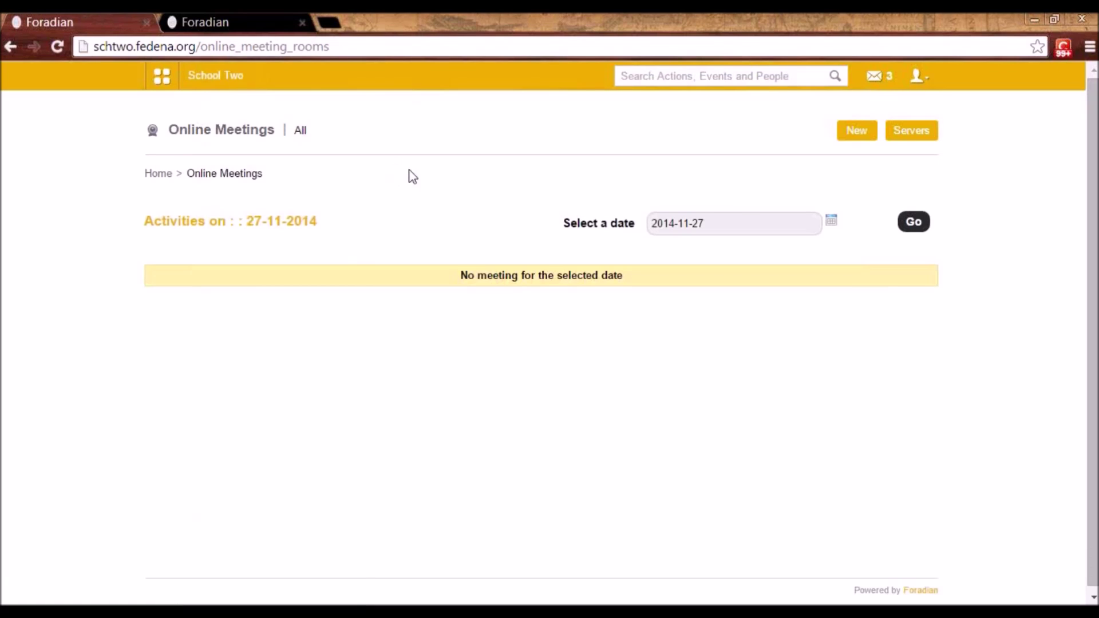
left_click(920, 139)
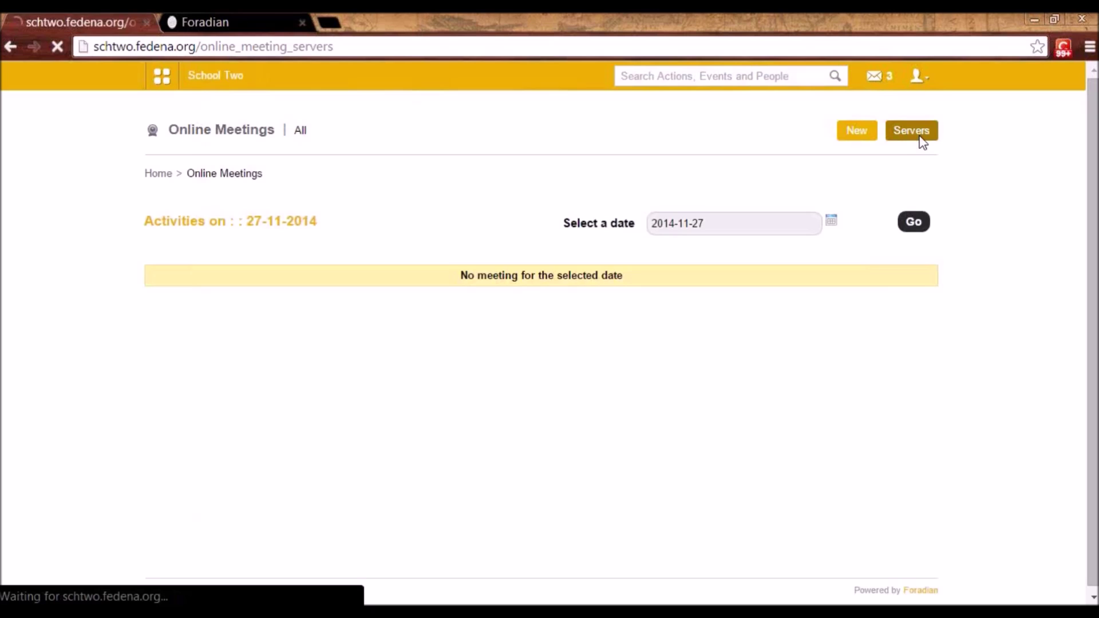
- Look through the new server's Name, URL and Salt fields, then return to Online Meetings
left_click(919, 143)
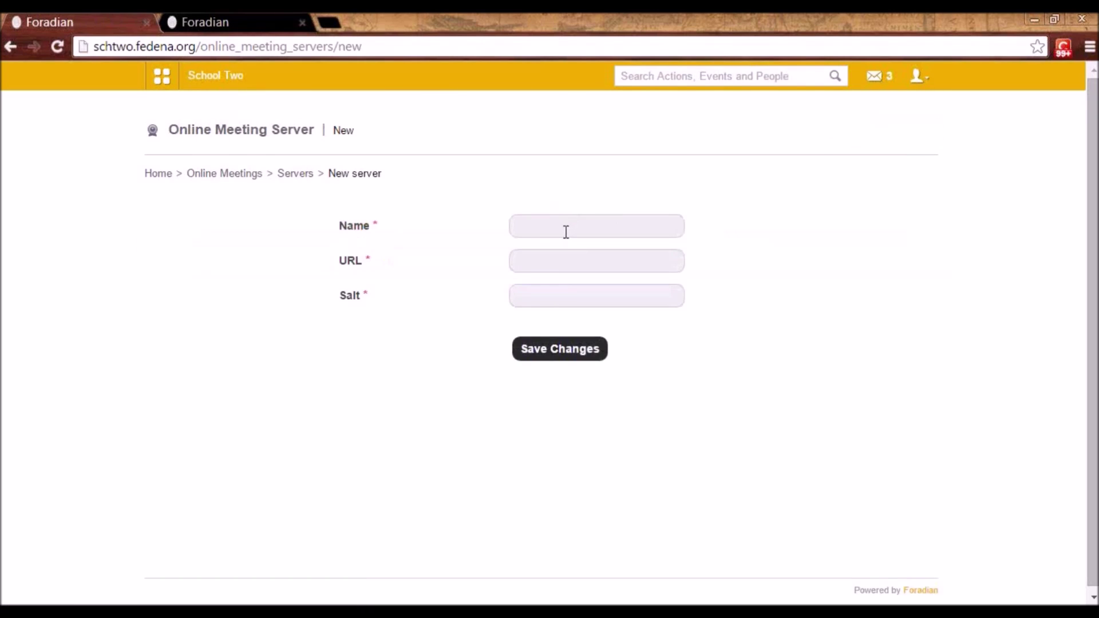
left_click(533, 229)
left_click(531, 262)
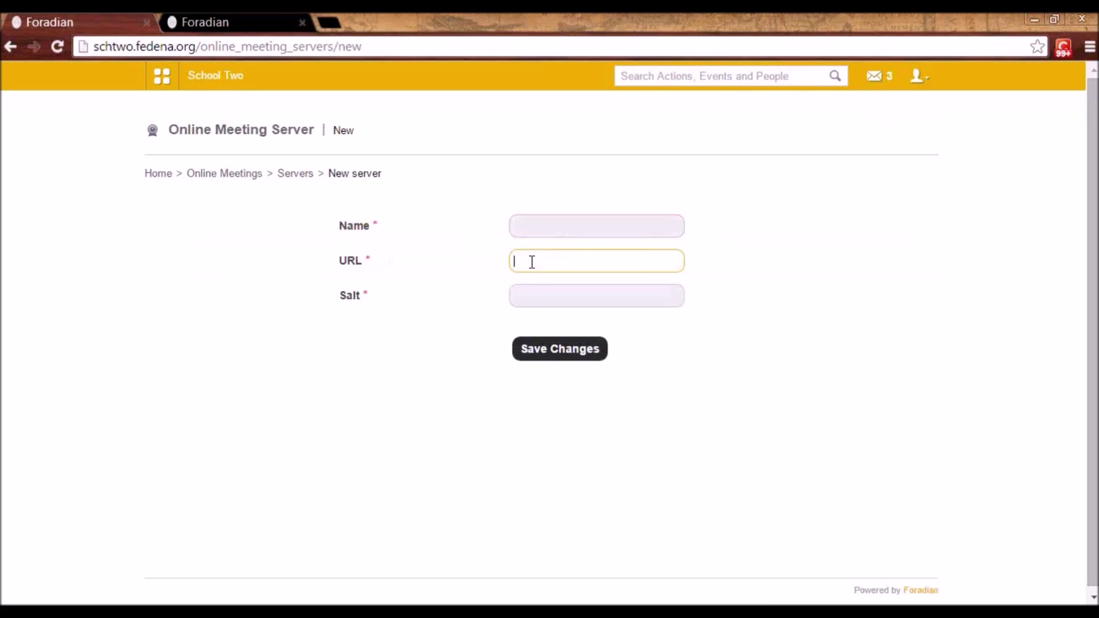
left_click(531, 294)
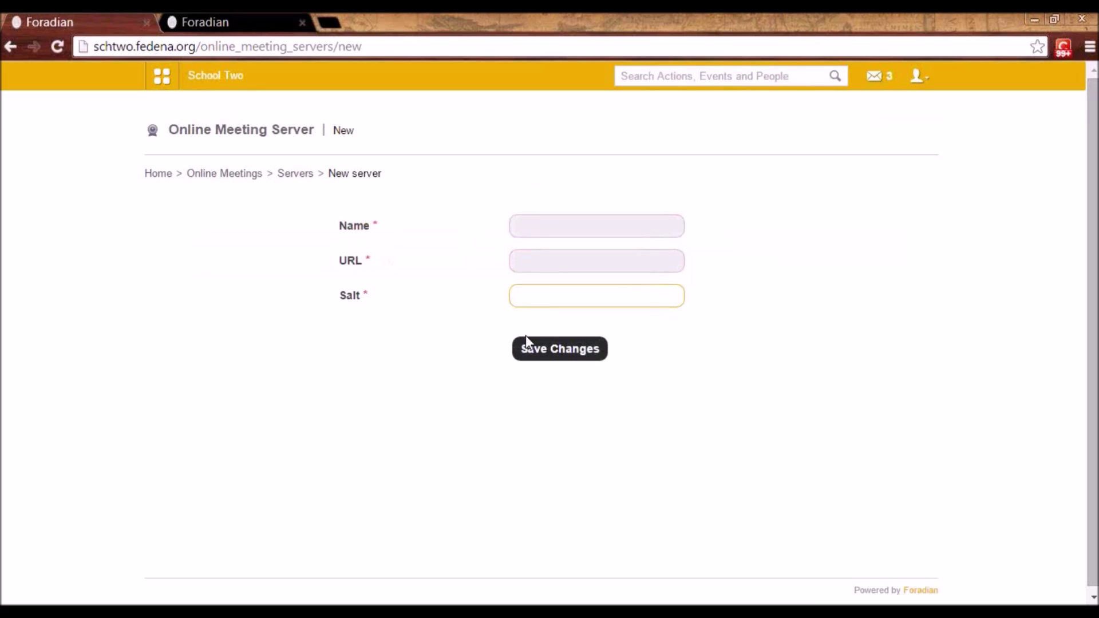
left_click(290, 175)
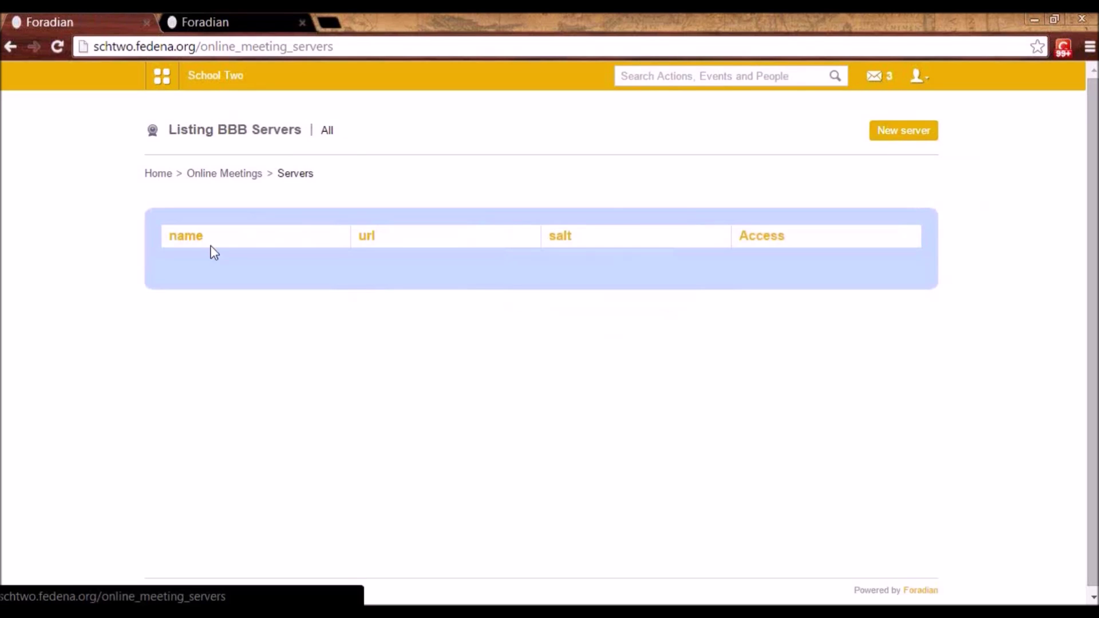
left_click(243, 179)
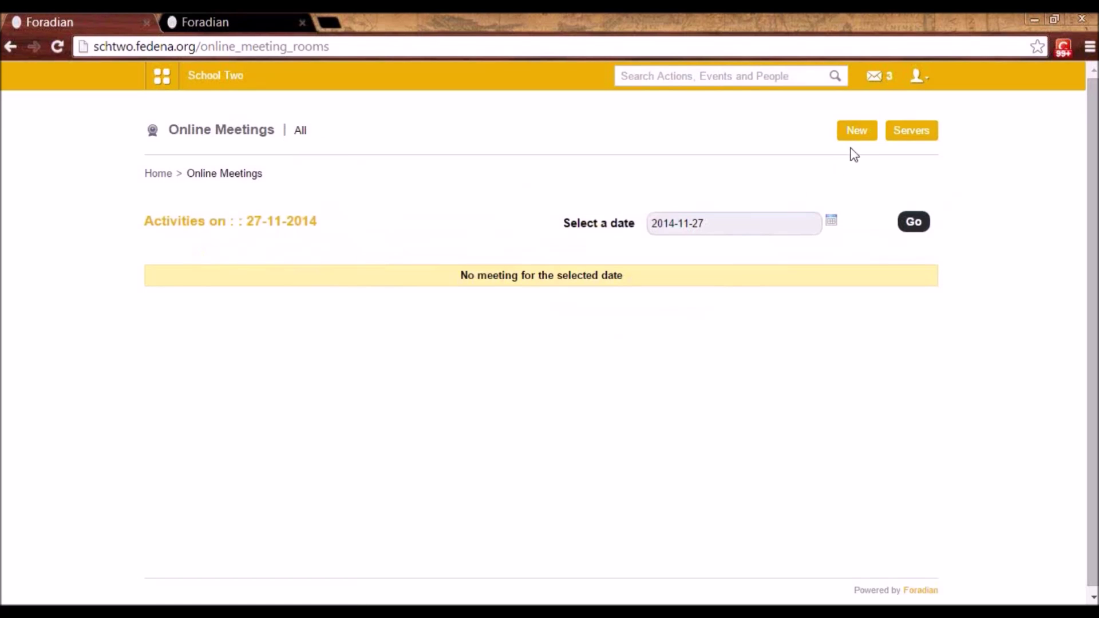
- Start a new online meeting and add all Biology department members
left_click(858, 134)
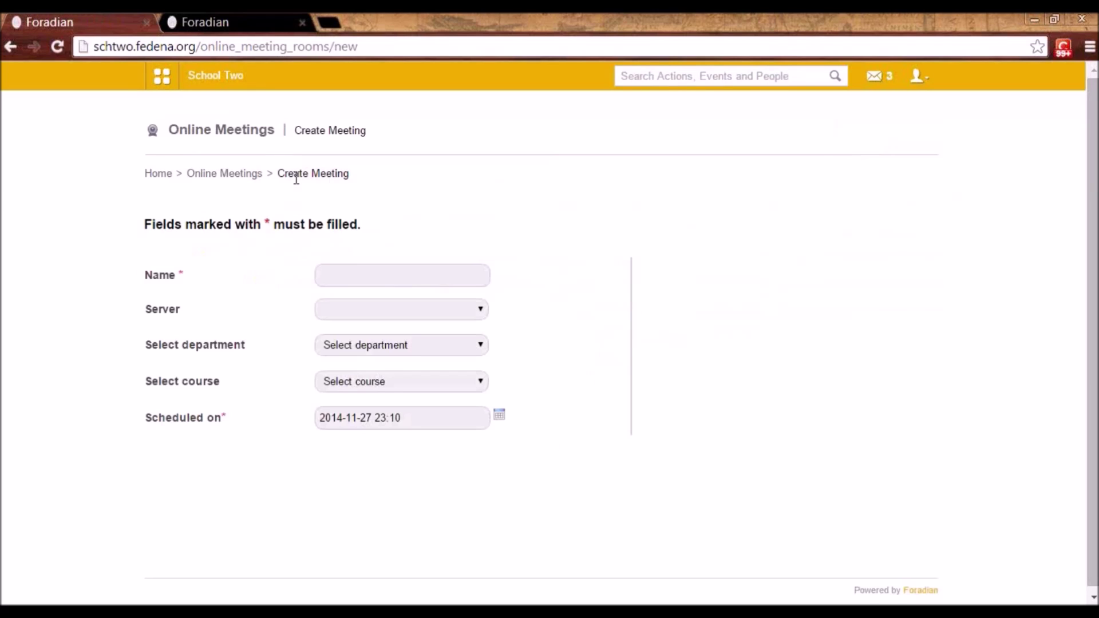
left_click(324, 277)
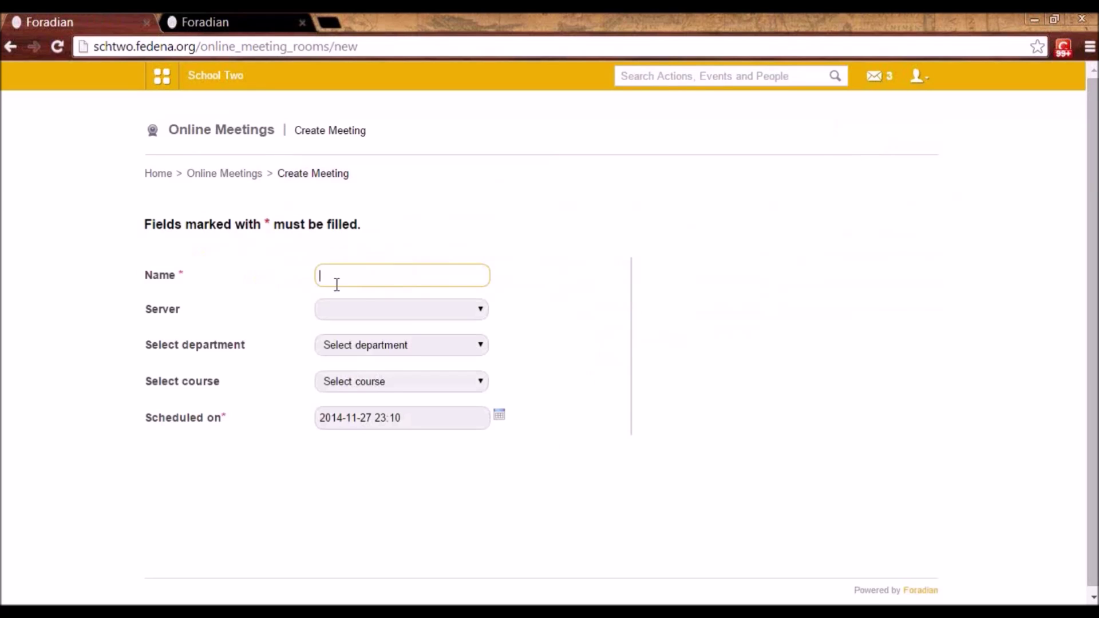
left_click(475, 316)
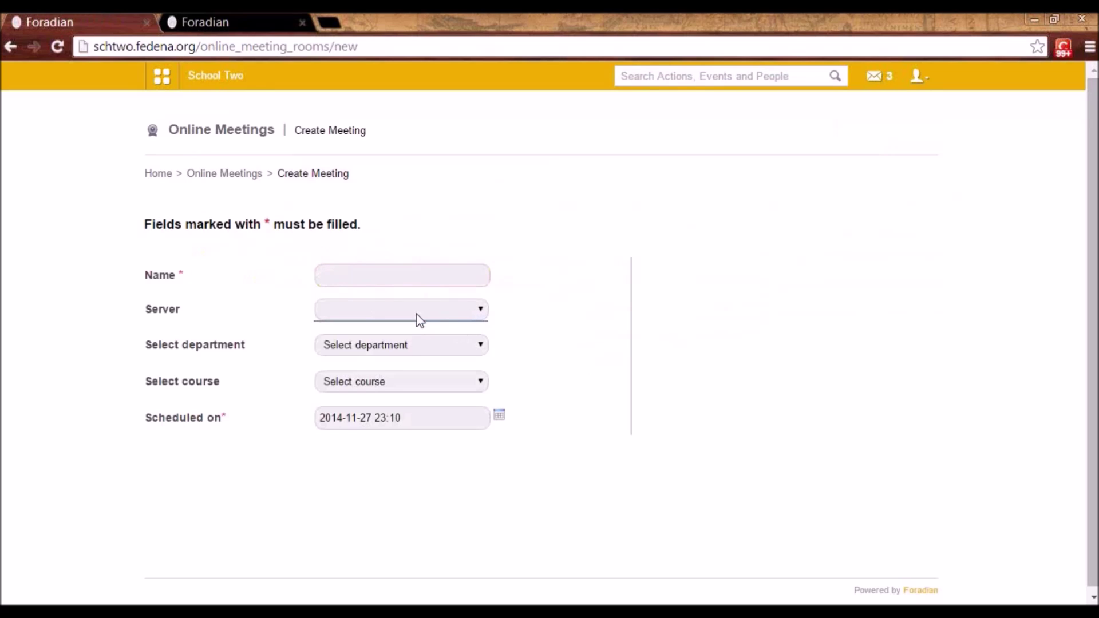
left_click(416, 348)
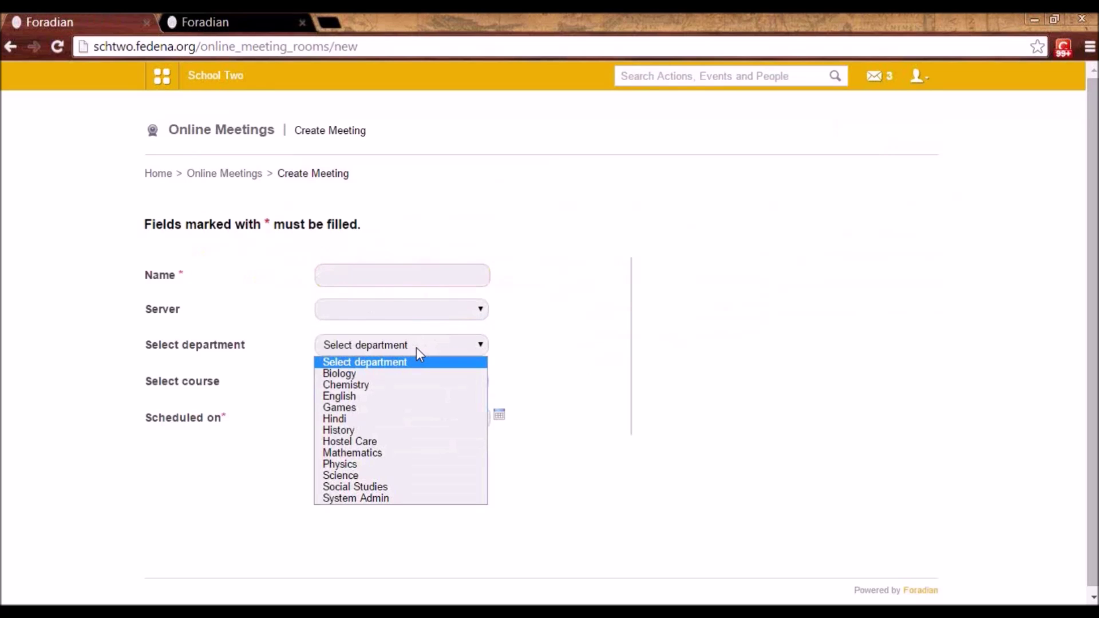
left_click(409, 373)
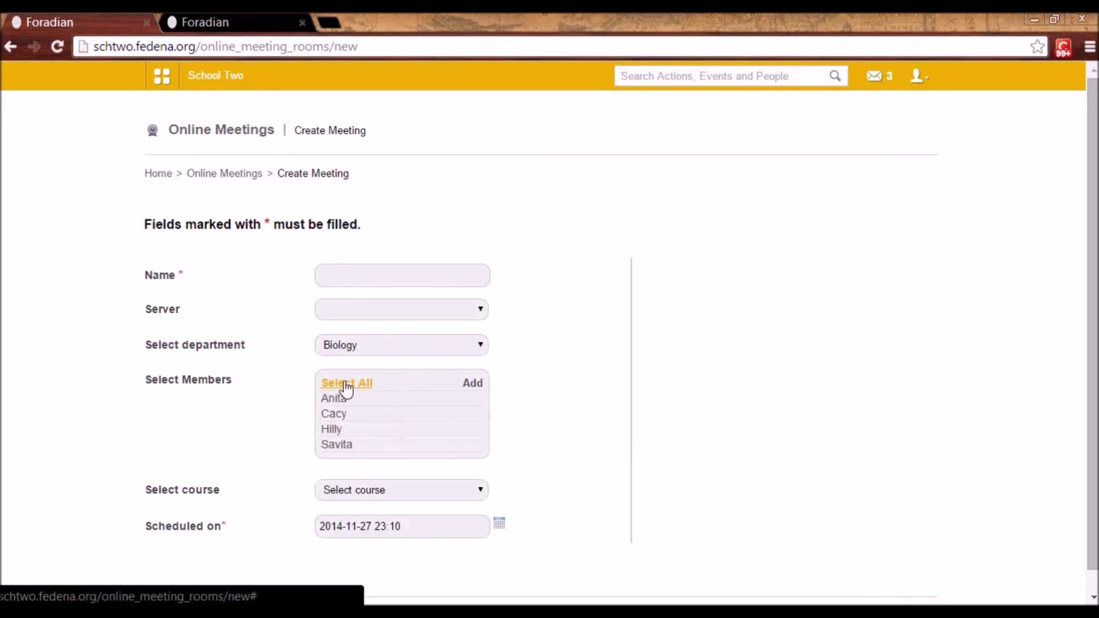
left_click(364, 389)
- Add all members of course G1 - A 2014 and check the meeting date picker
scroll(435, 441, "down", 1)
left_click(446, 469)
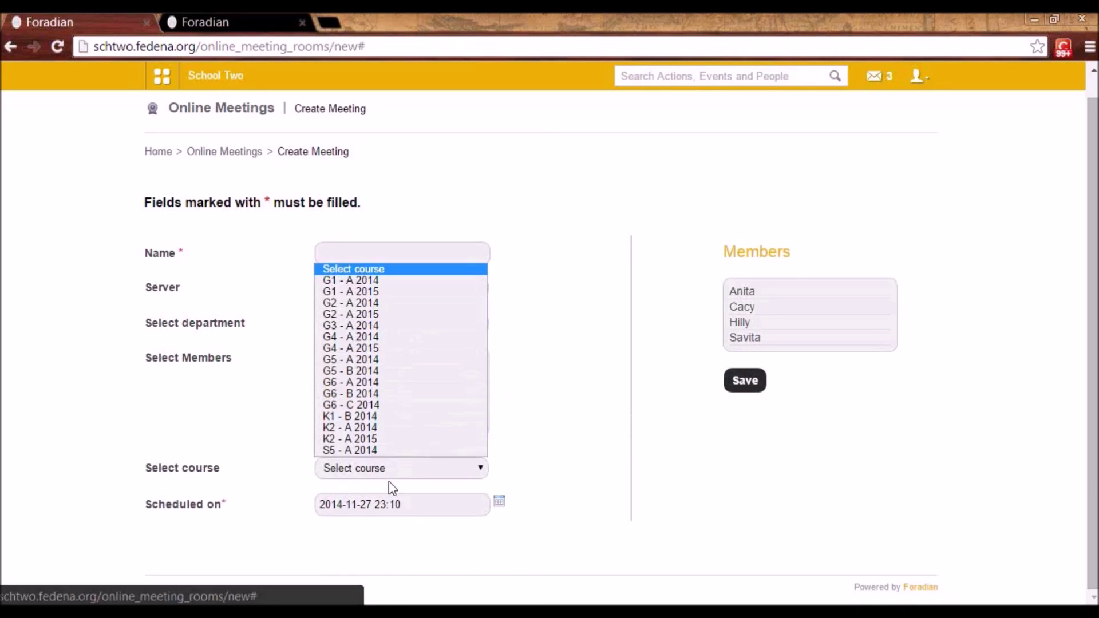
left_click(387, 283)
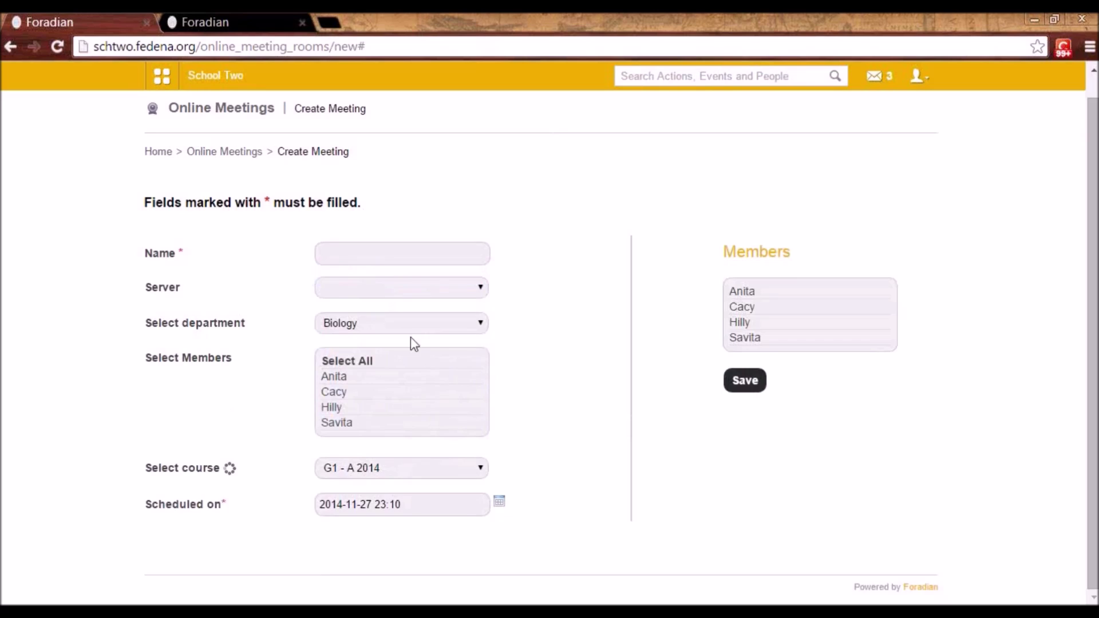
scroll(436, 416, "down", 1)
left_click(368, 397)
scroll(372, 415, "down", 2)
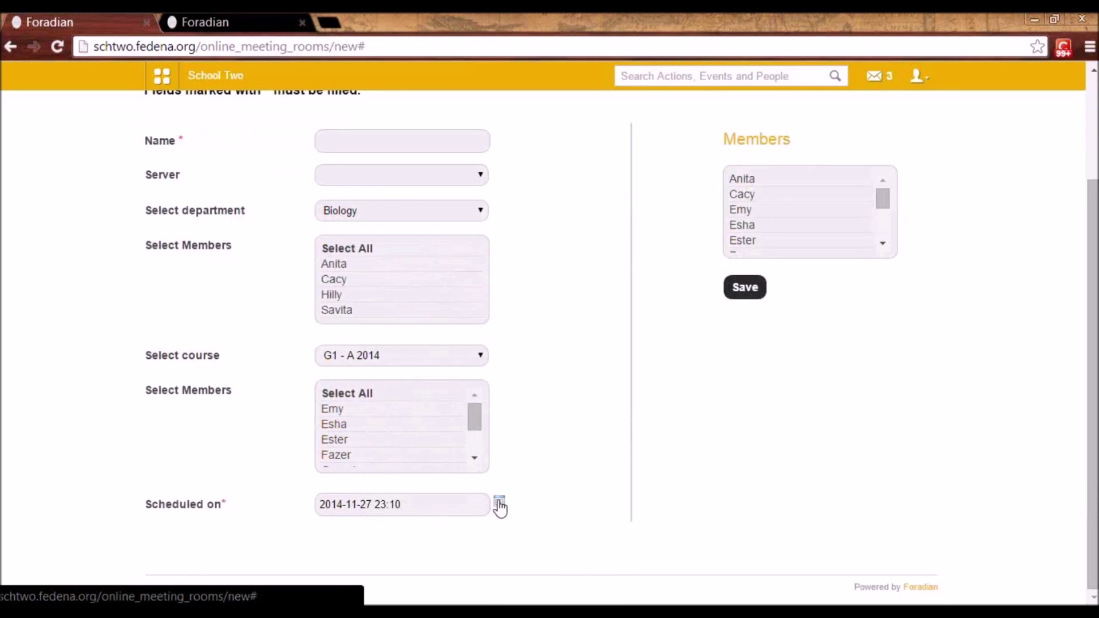
left_click(499, 502)
left_click(455, 466)
- Leave the unsaved form for the Online Meetings list and show the administration modules
scroll(589, 458, "down", 1)
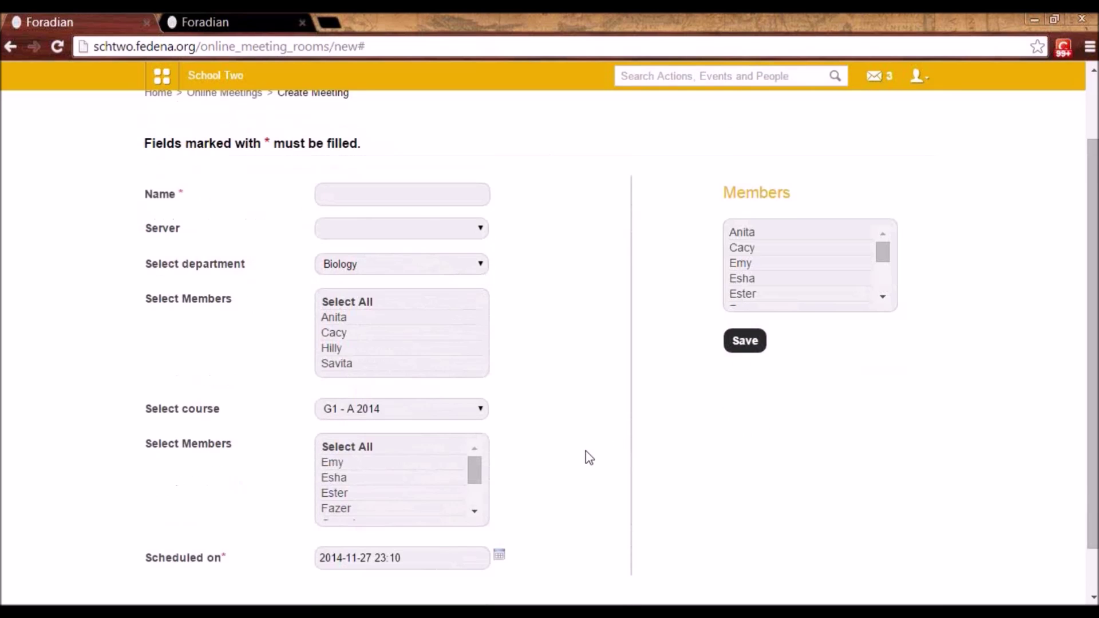
scroll(590, 458, "up", 1)
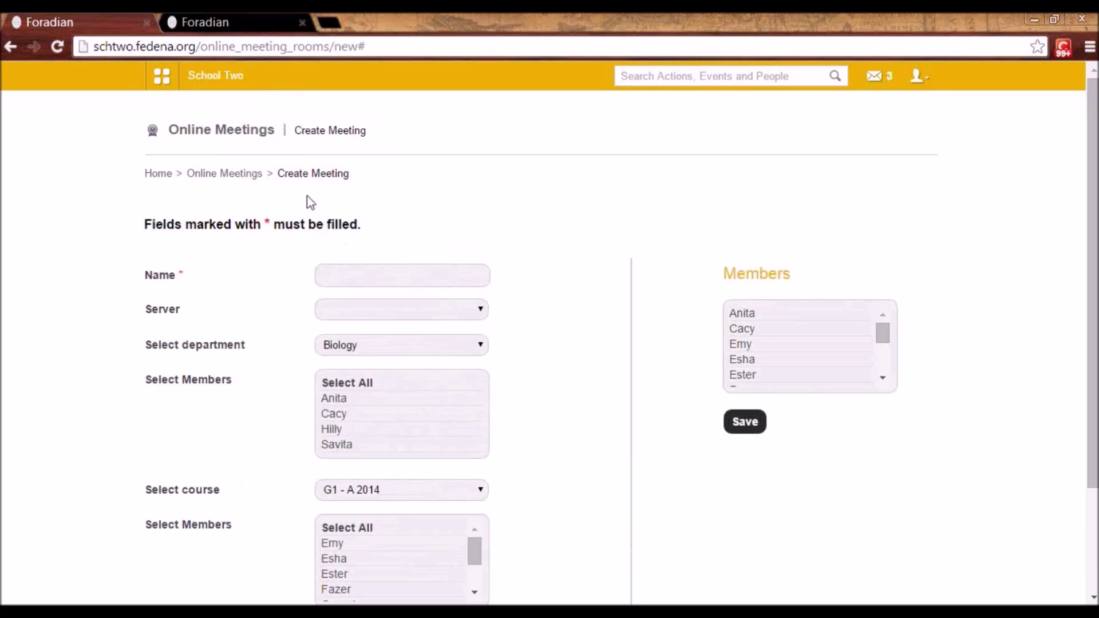
left_click(233, 176)
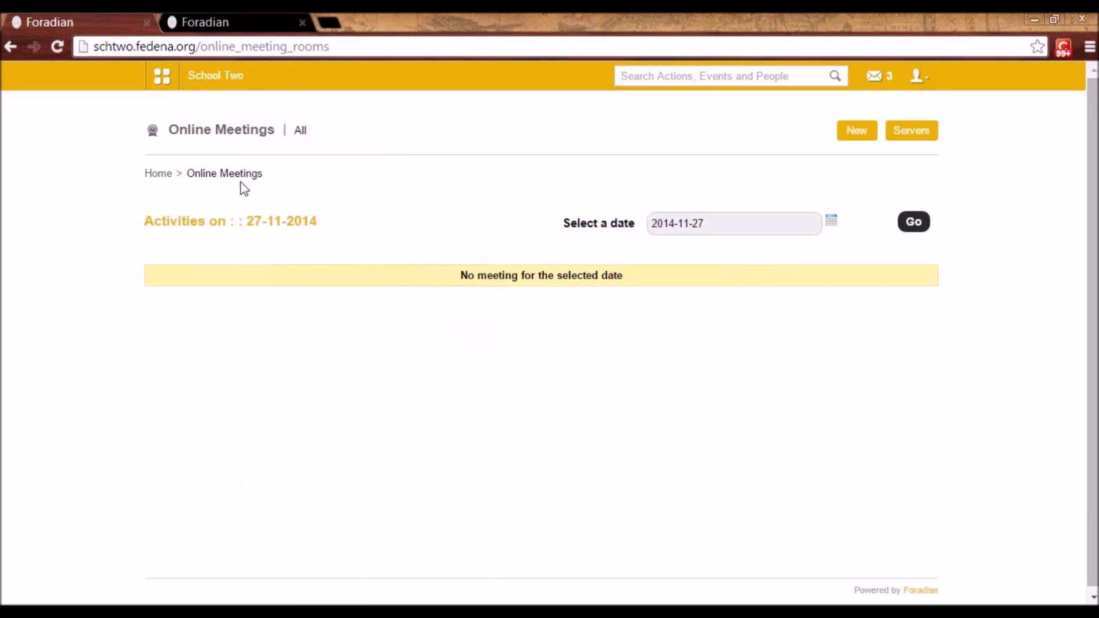
left_click(172, 90)
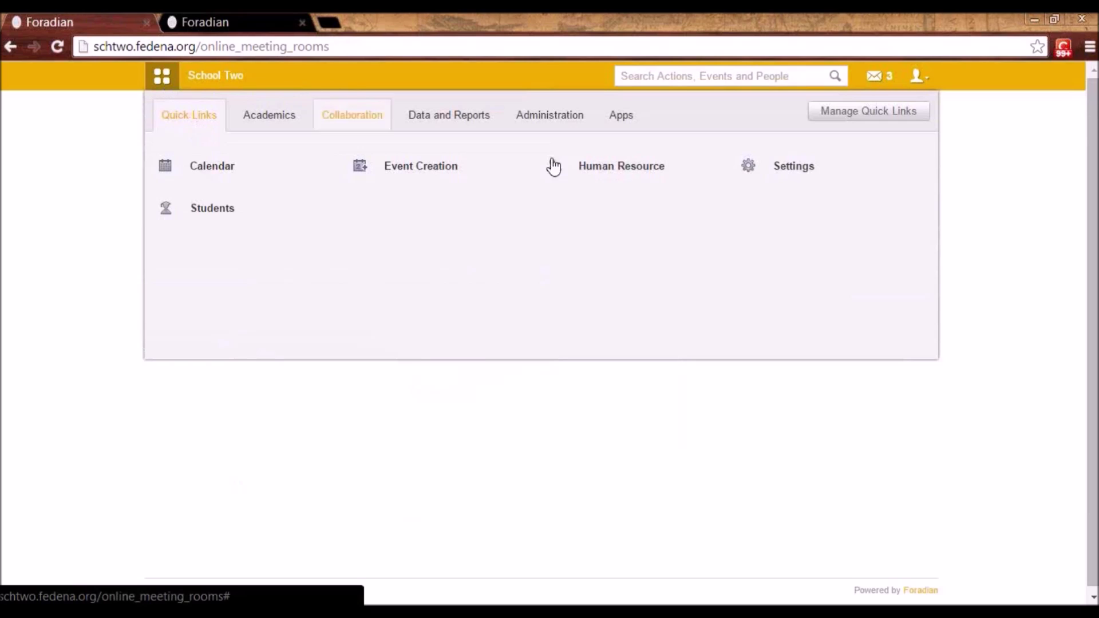
left_click(561, 110)
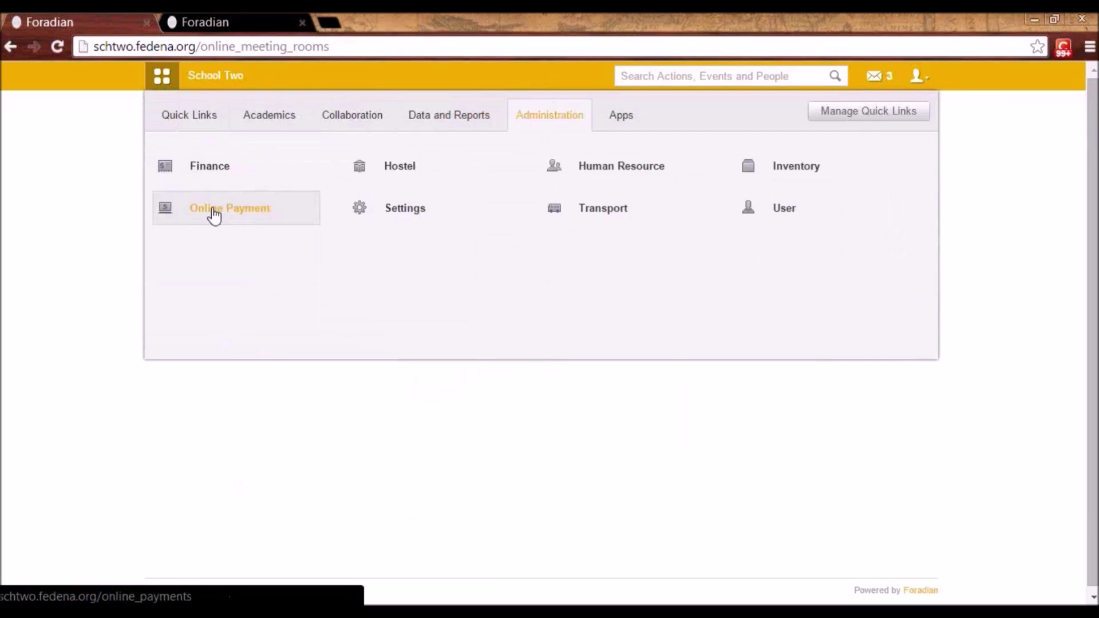
- Review Online Payment settings with the Authorize.Net gateway selected, then return to the Online Payment home
left_click(210, 226)
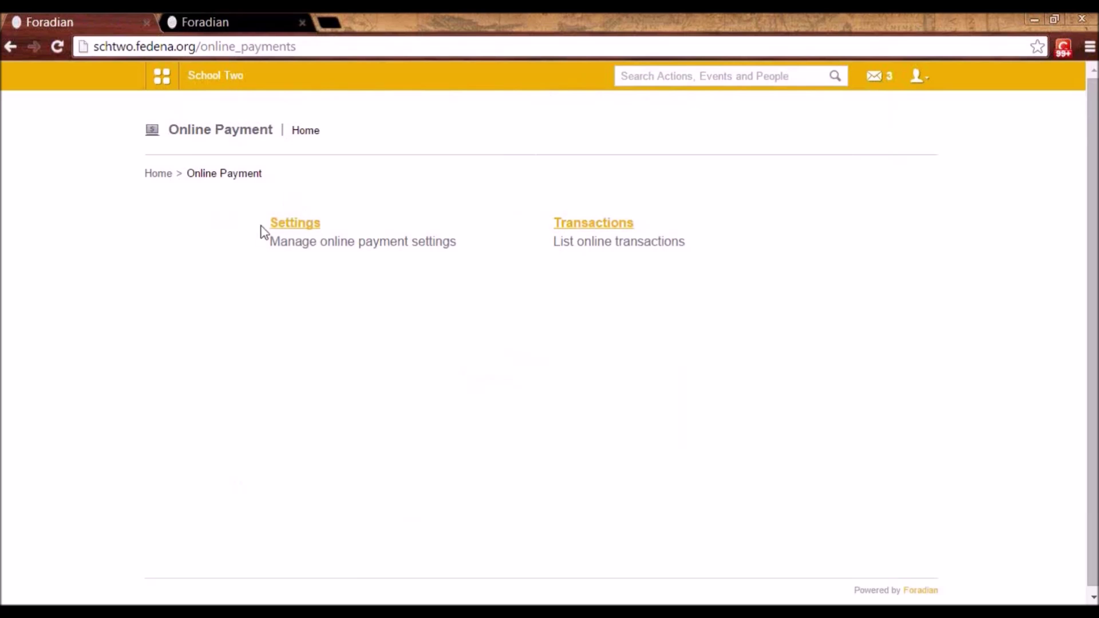
left_click(304, 224)
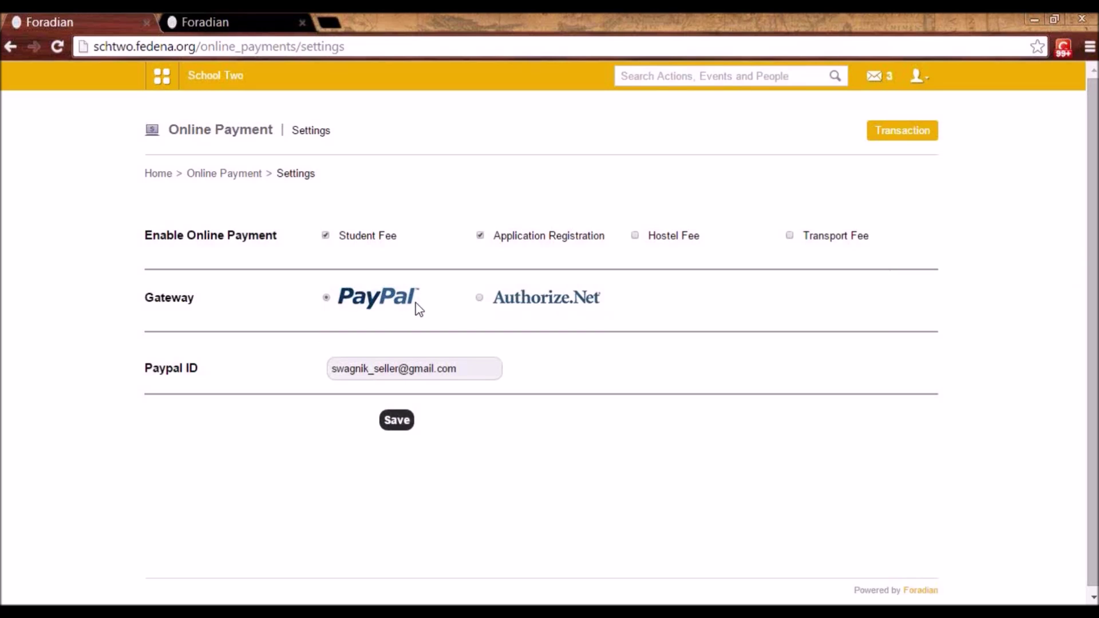
left_click(479, 297)
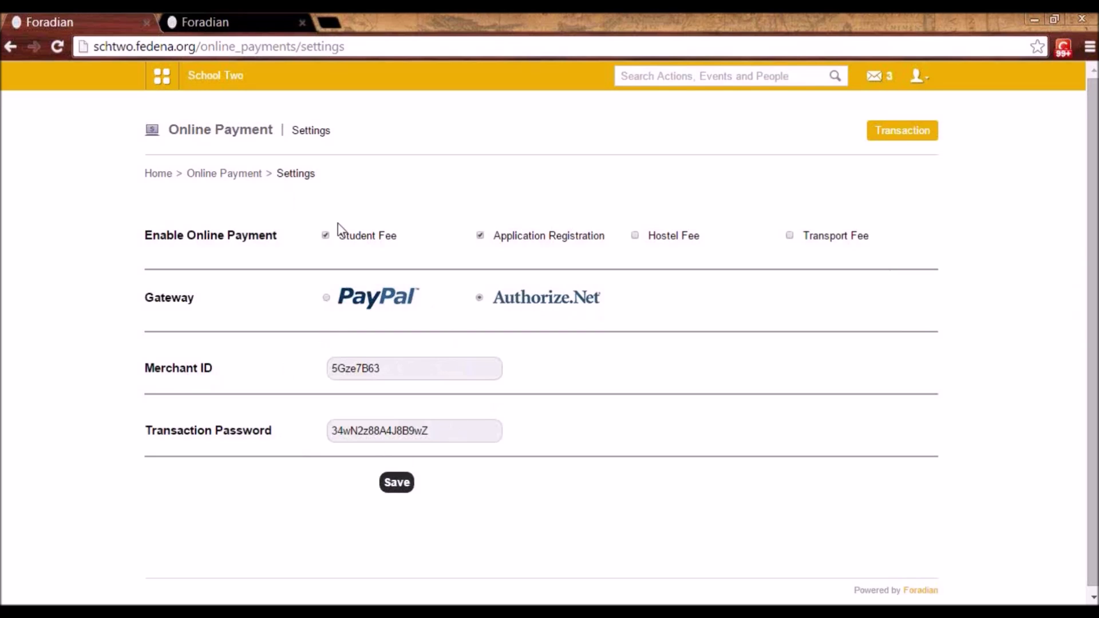
left_click(219, 175)
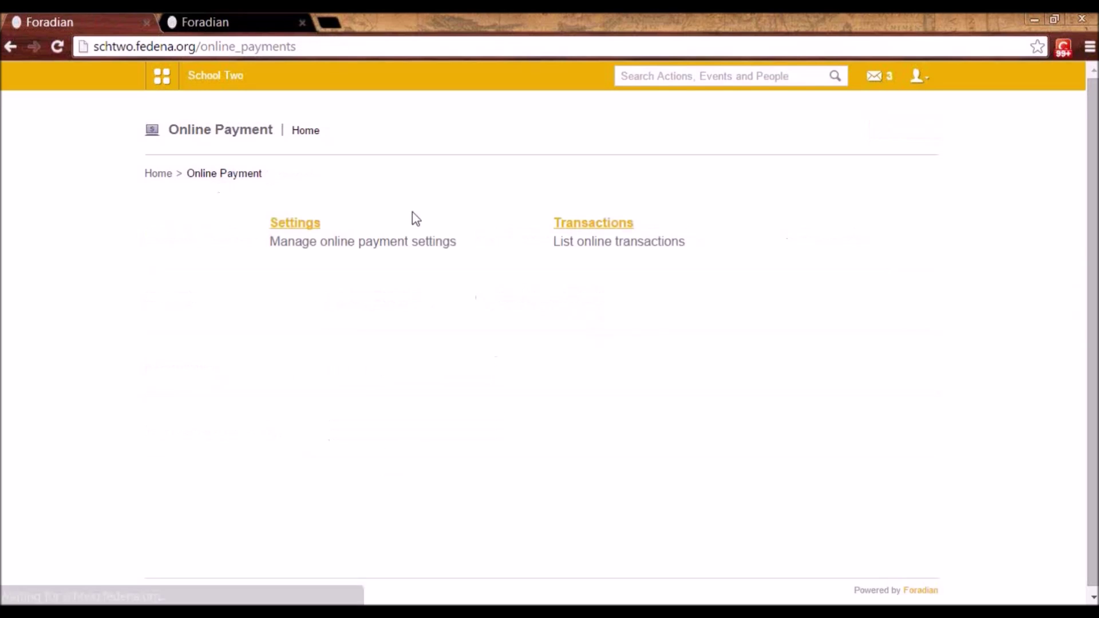
- View the empty online transactions list for 2014-11-27, then log out of the admin account
left_click(594, 229)
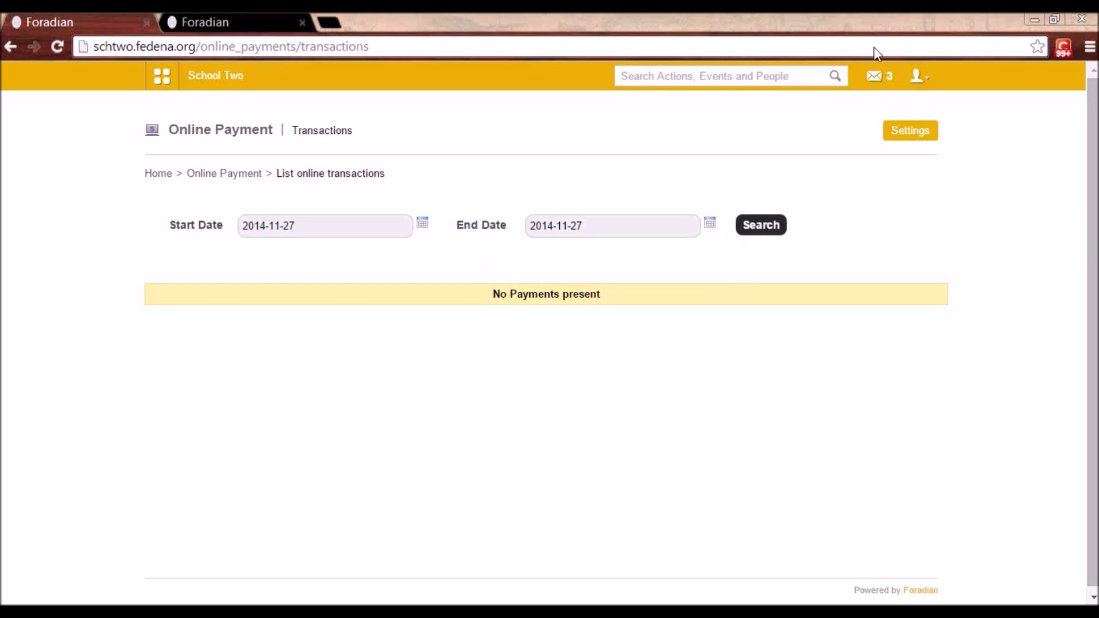
left_click(917, 76)
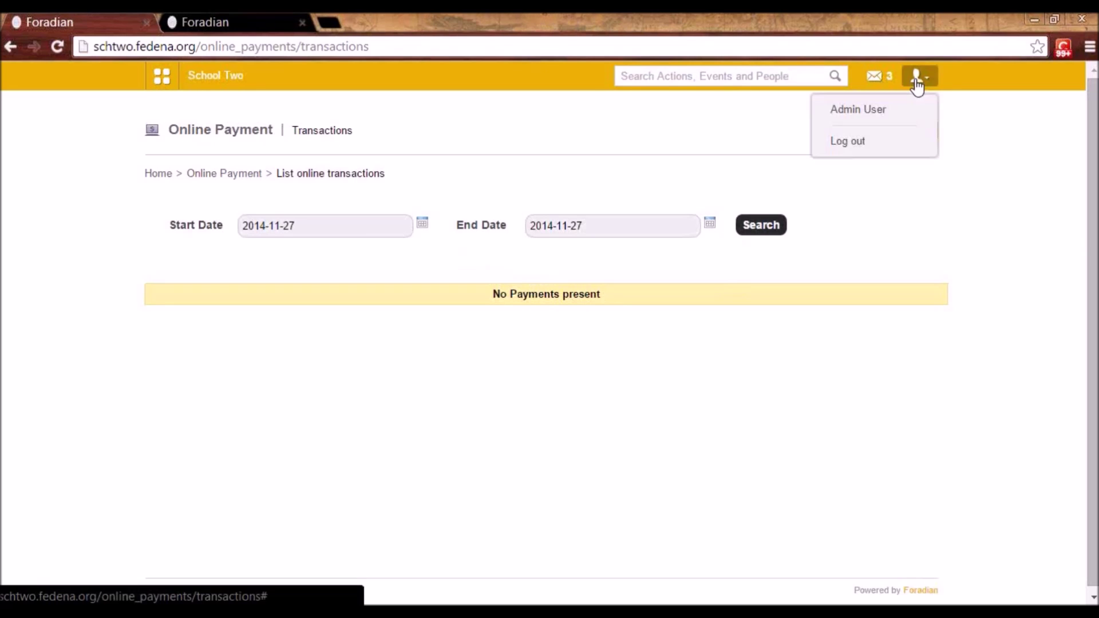
left_click(875, 146)
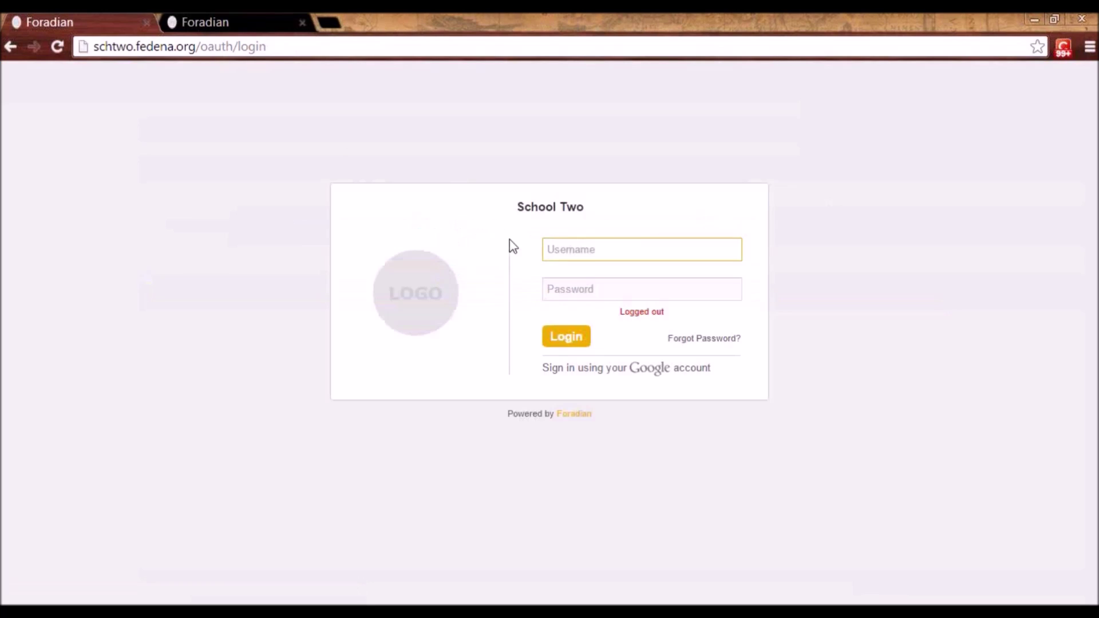
- Sign in to School Two with the student's username and password
type("user39")
key("Tab")
type("p")
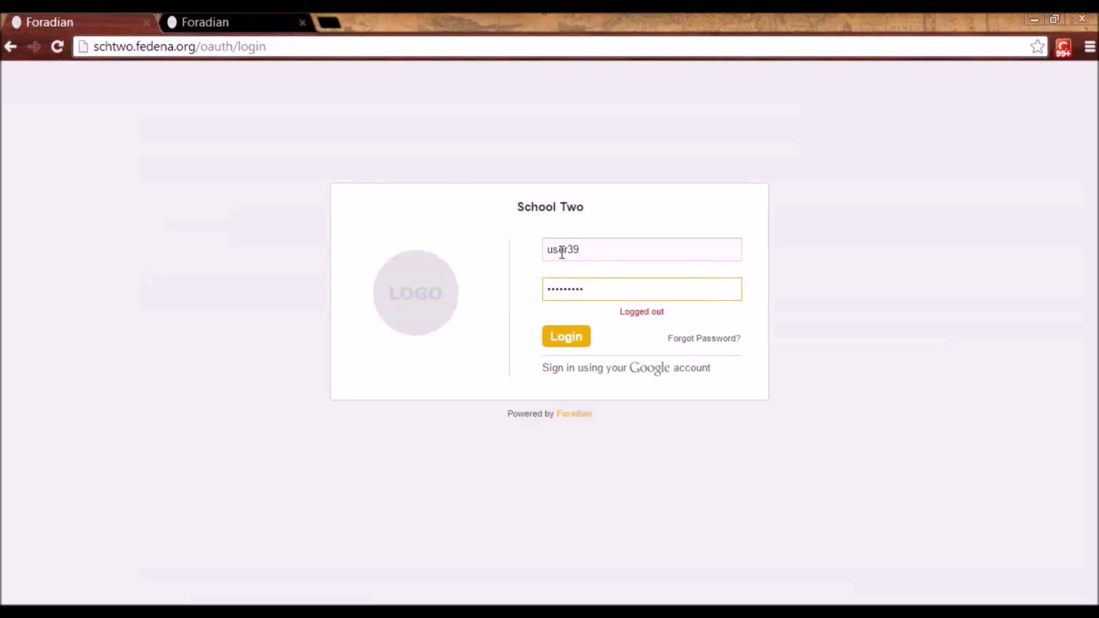
left_click(569, 343)
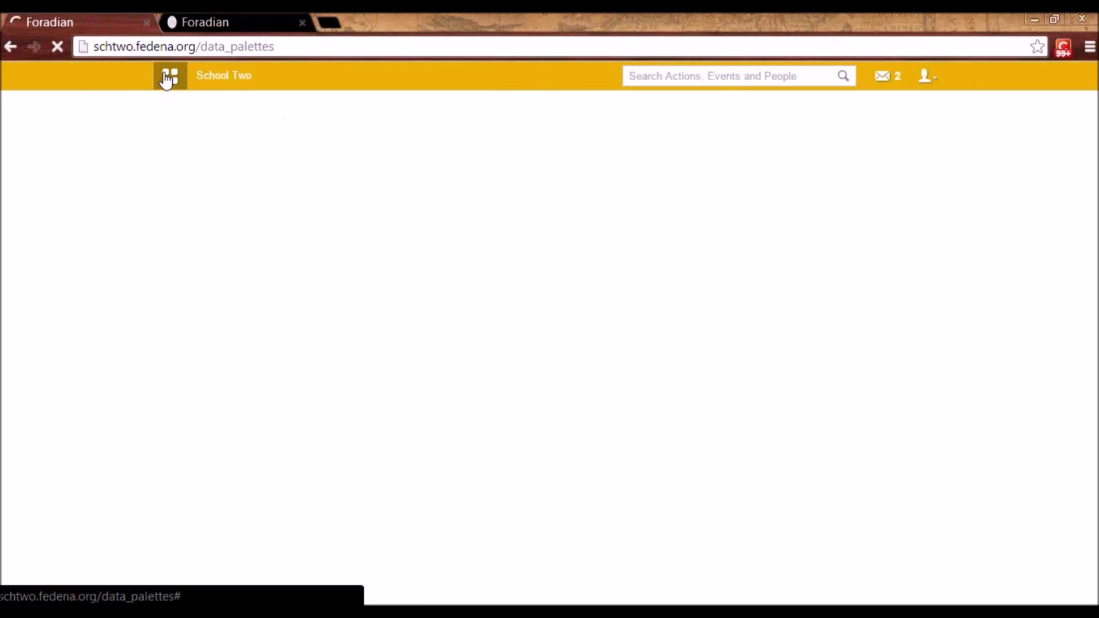
left_click(166, 78)
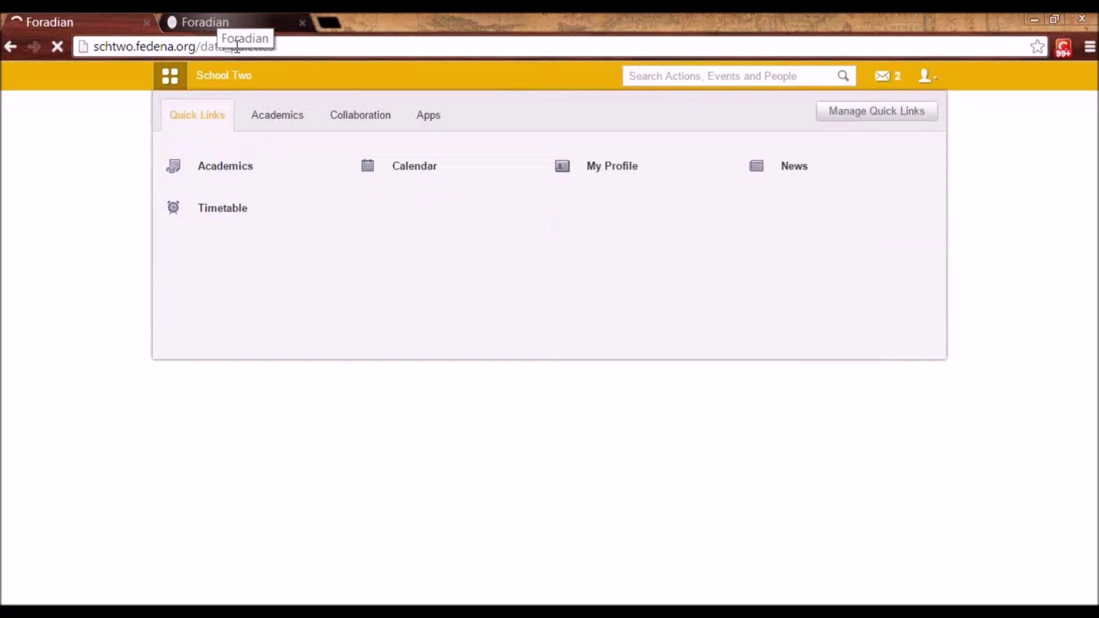
- Open My Profile's Fees page showing Fee Collection G2 A 2014 unpaid at 4500.00
left_click(608, 171)
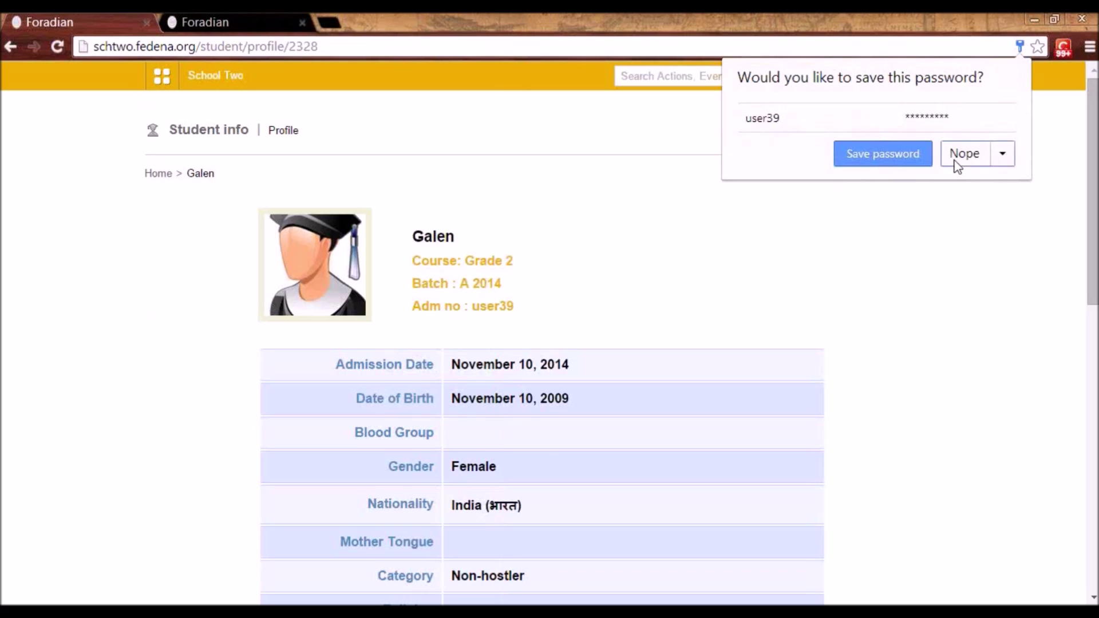
left_click(950, 160)
mouse_move(915, 132)
left_click(915, 159)
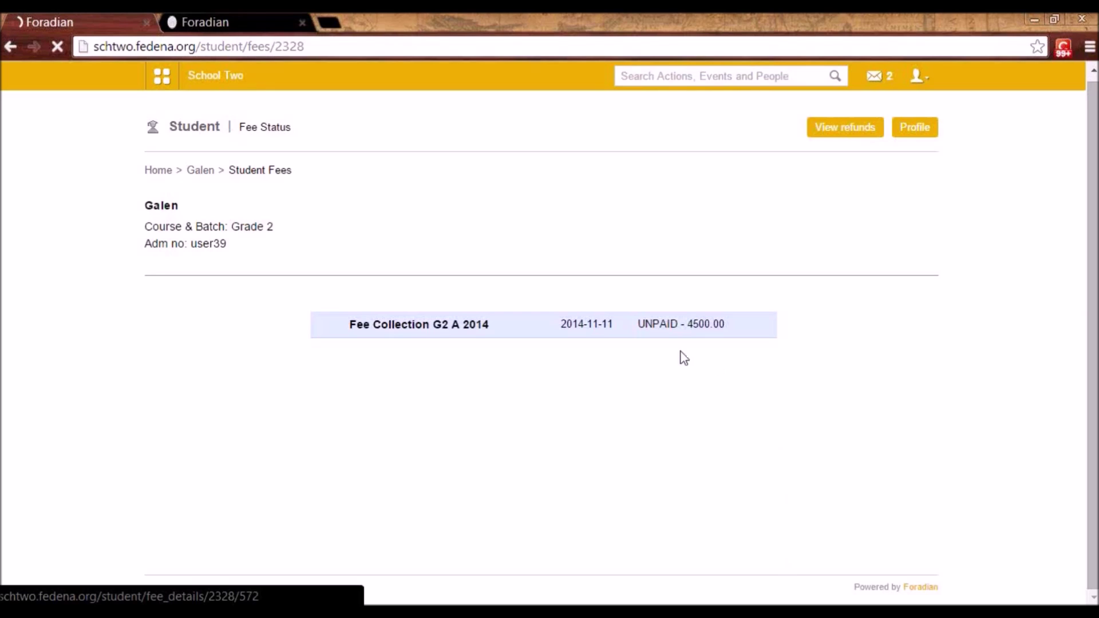
- Open the G2 A 2014 fee breakdown (tuition 3200, library 300, fine 1000) and start paying
left_click(658, 341)
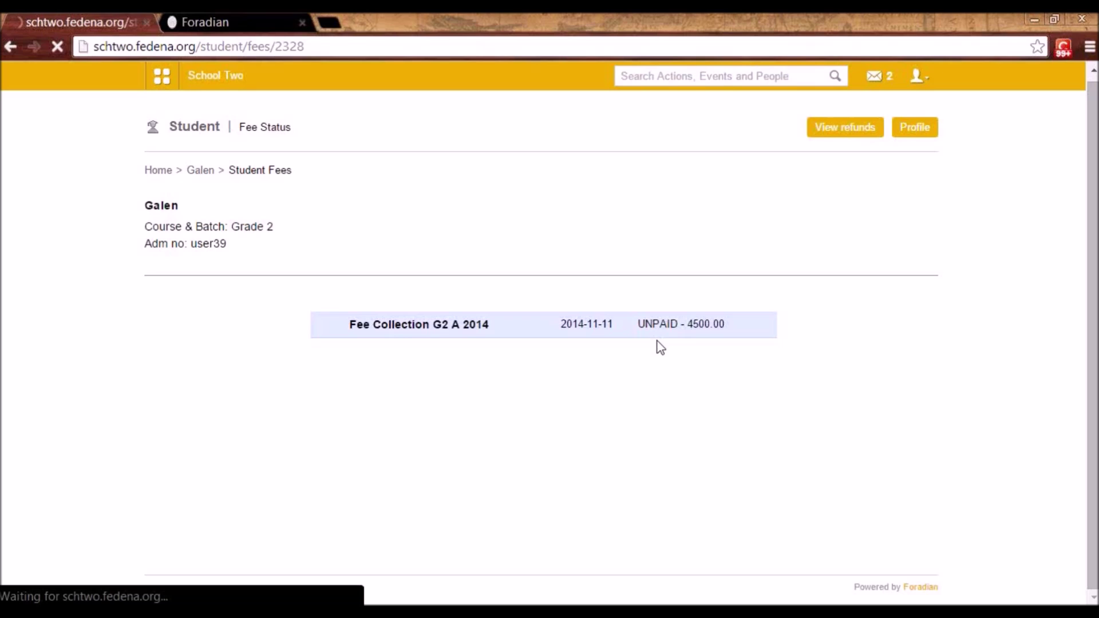
left_click(436, 333)
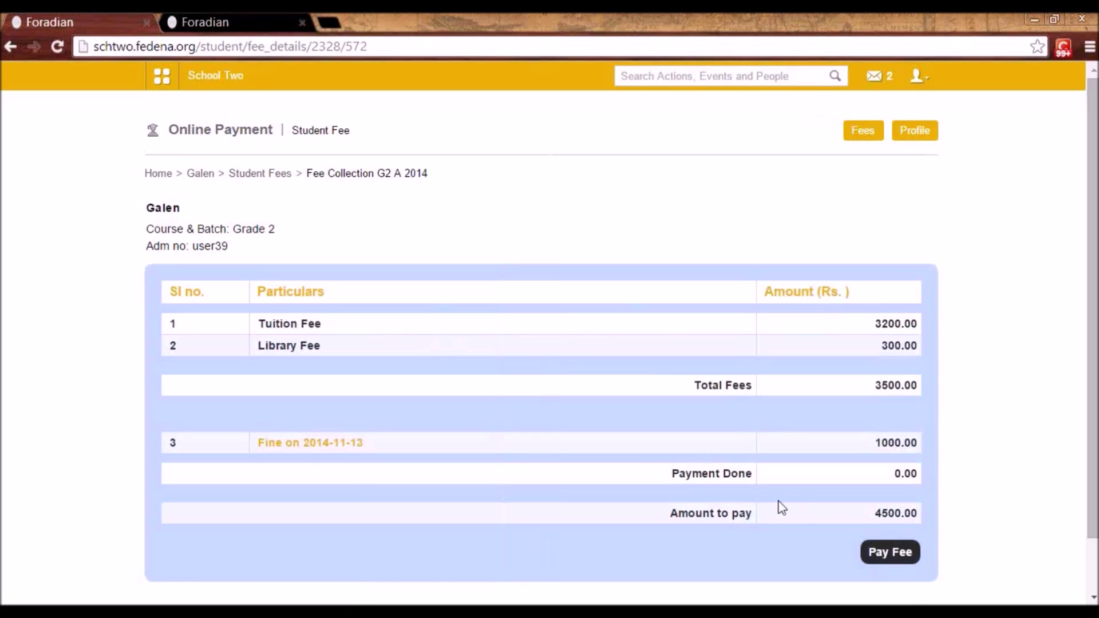
left_click(864, 553)
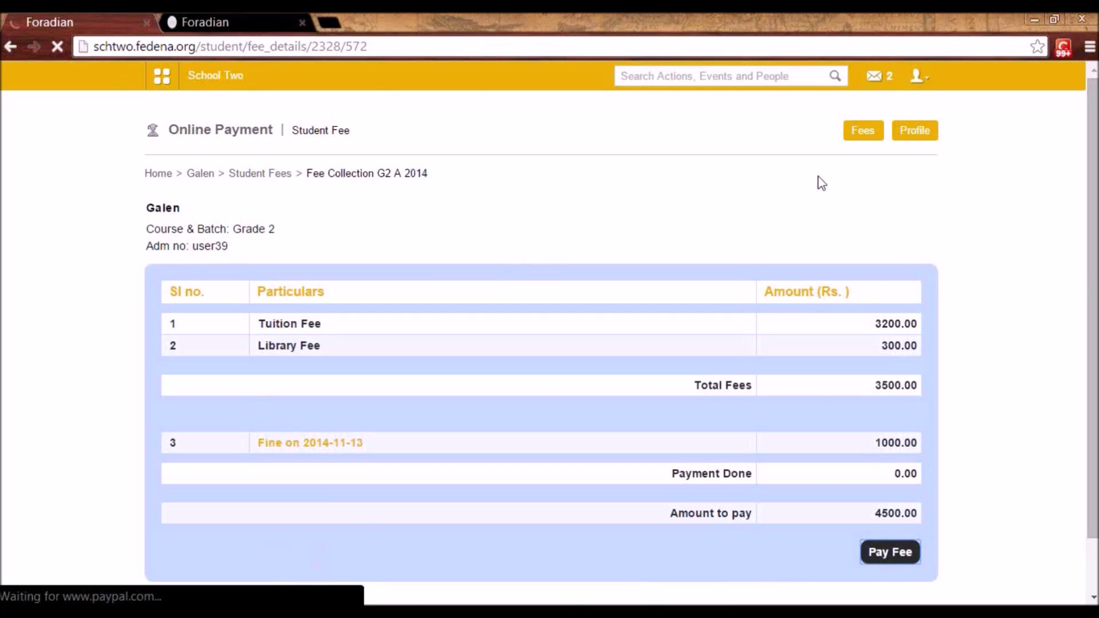
- Scroll through the $4,500.00 PayPal checkout, then go back to Fedena's fee page
scroll(782, 495, "down", 3)
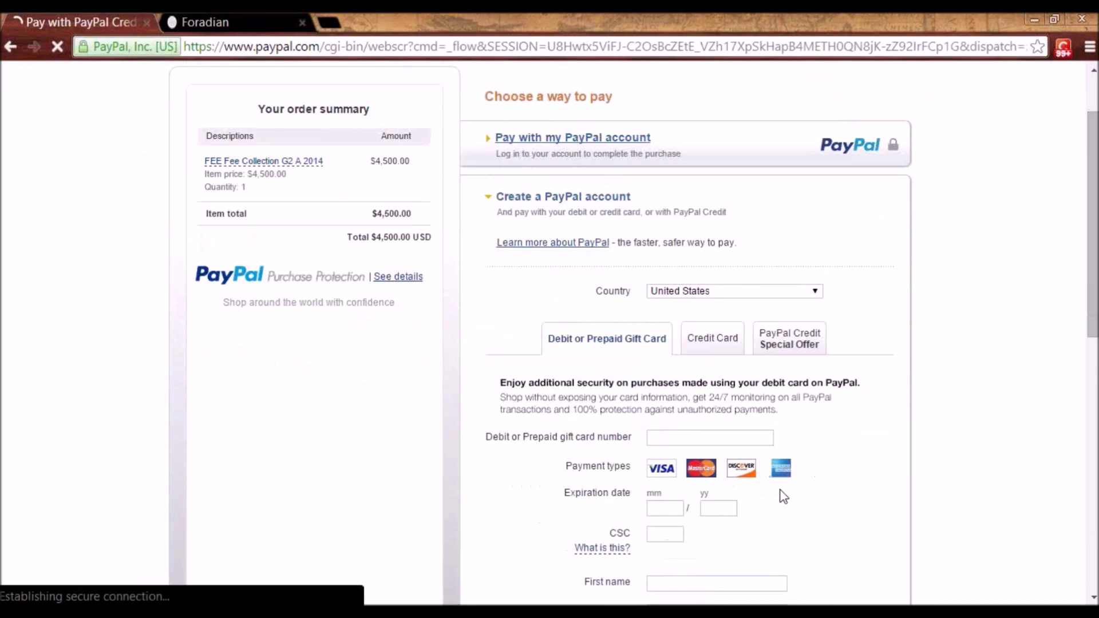
scroll(780, 507, "down", 2)
scroll(780, 512, "up", 5)
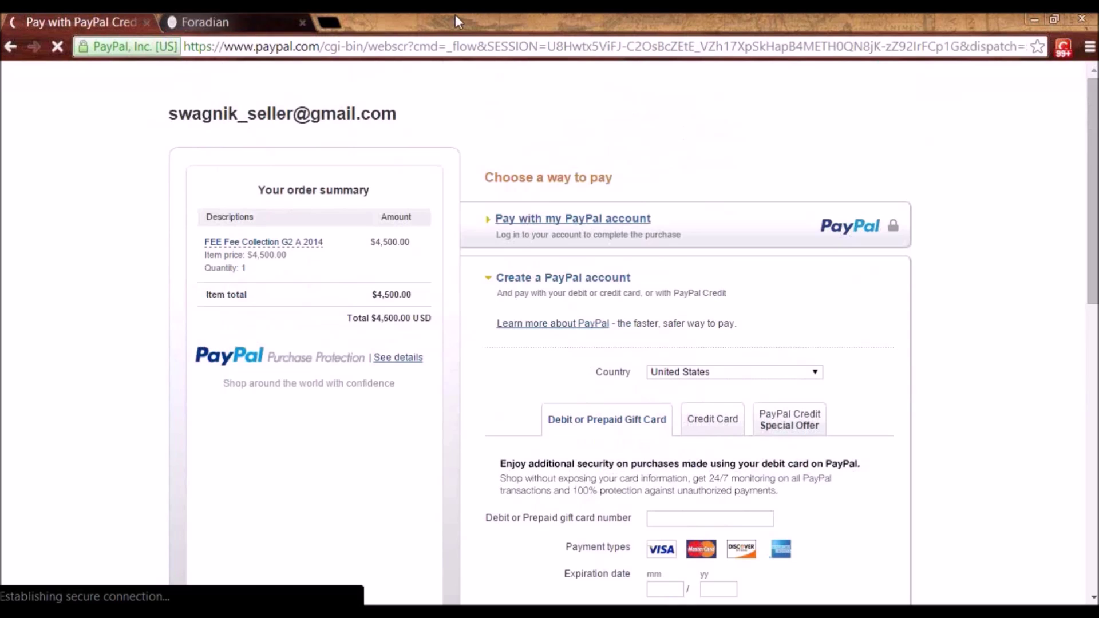
key("alt+Left")
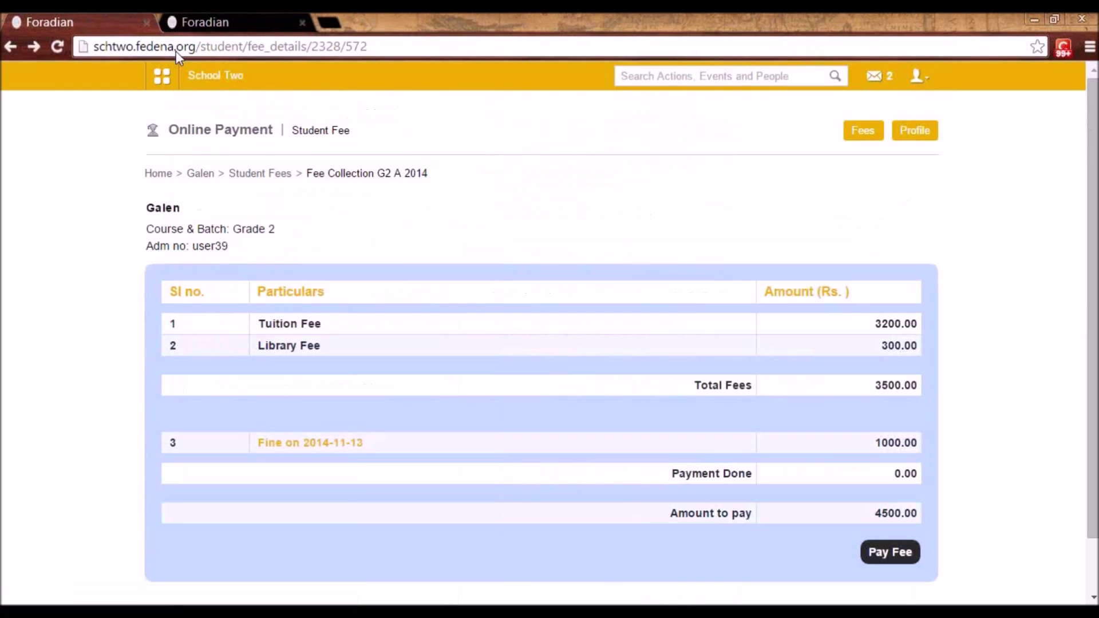
- Log out of the student account and sign back in as 'admin' with the password
left_click(918, 75)
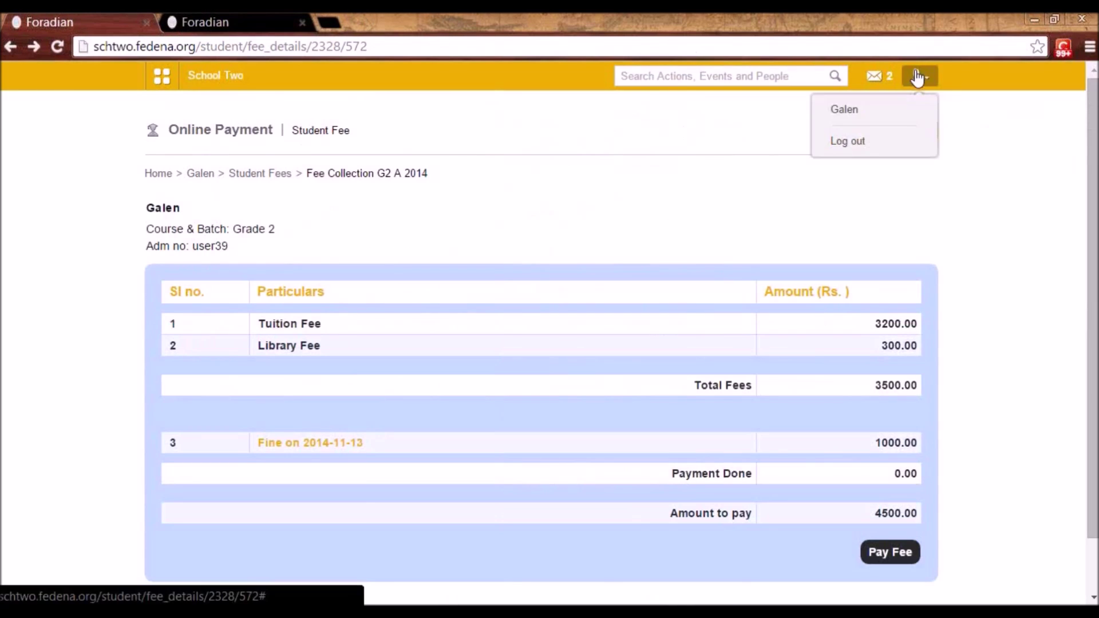
left_click(894, 154)
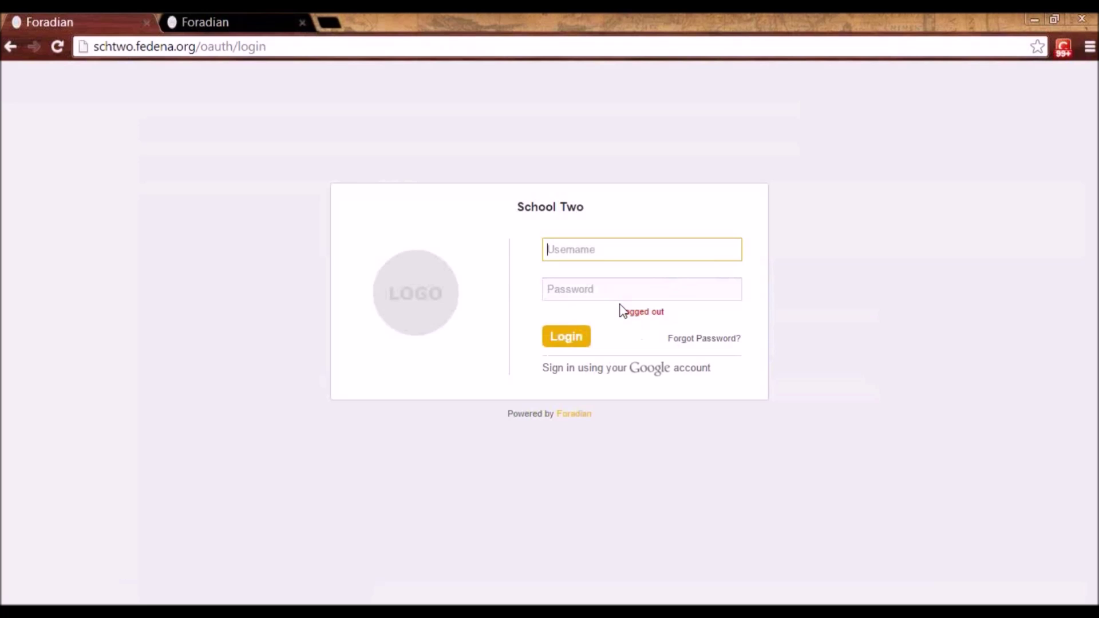
left_click(610, 253)
left_click(598, 273)
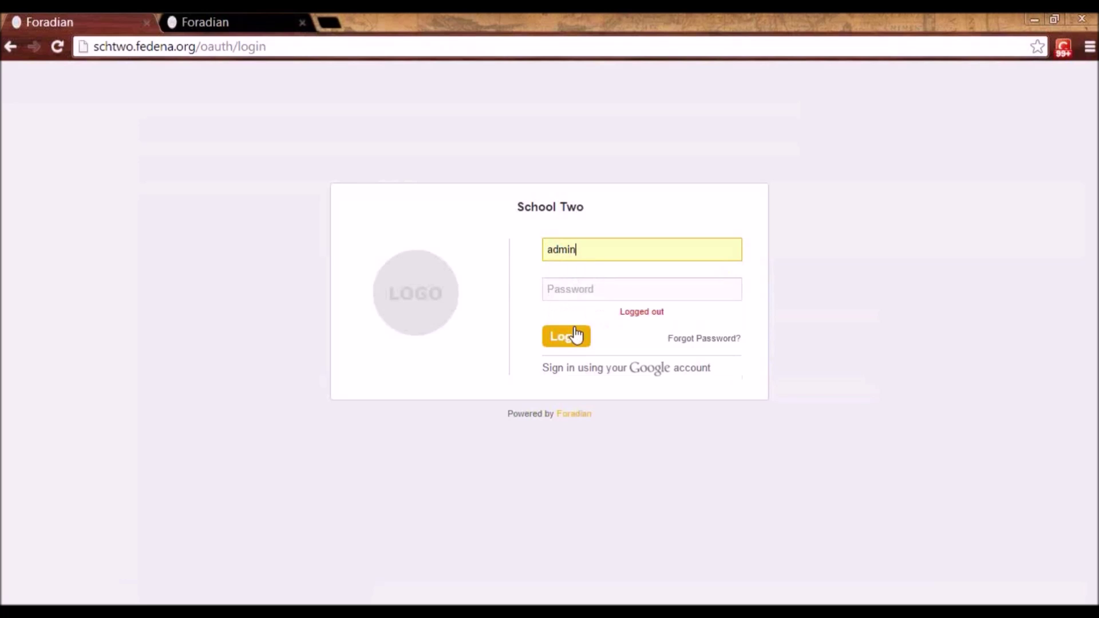
left_click(559, 293)
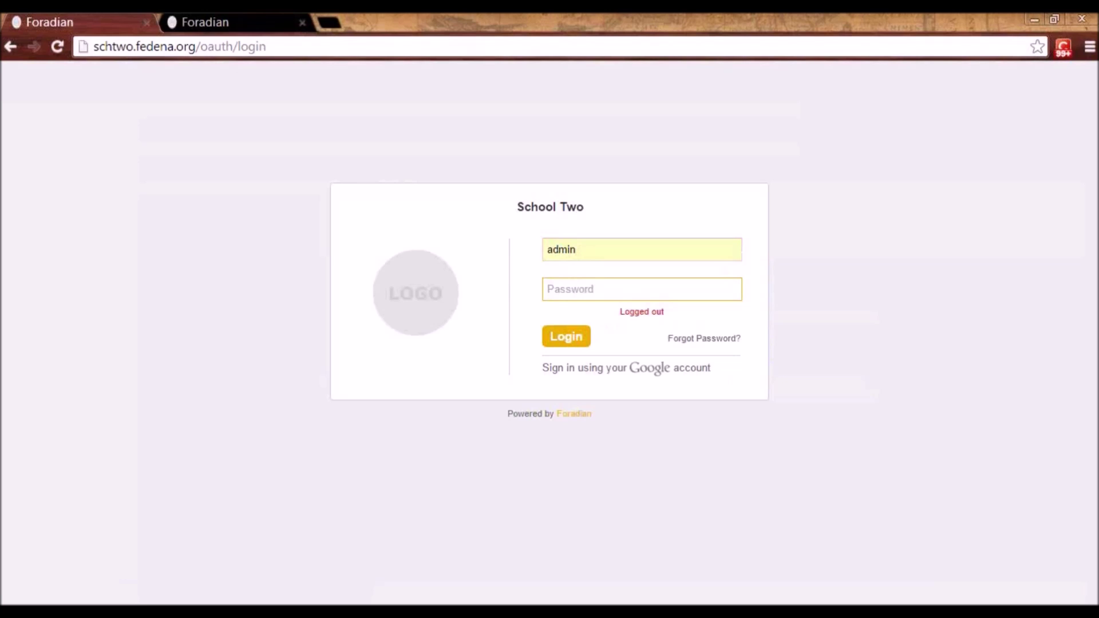
type("admin")
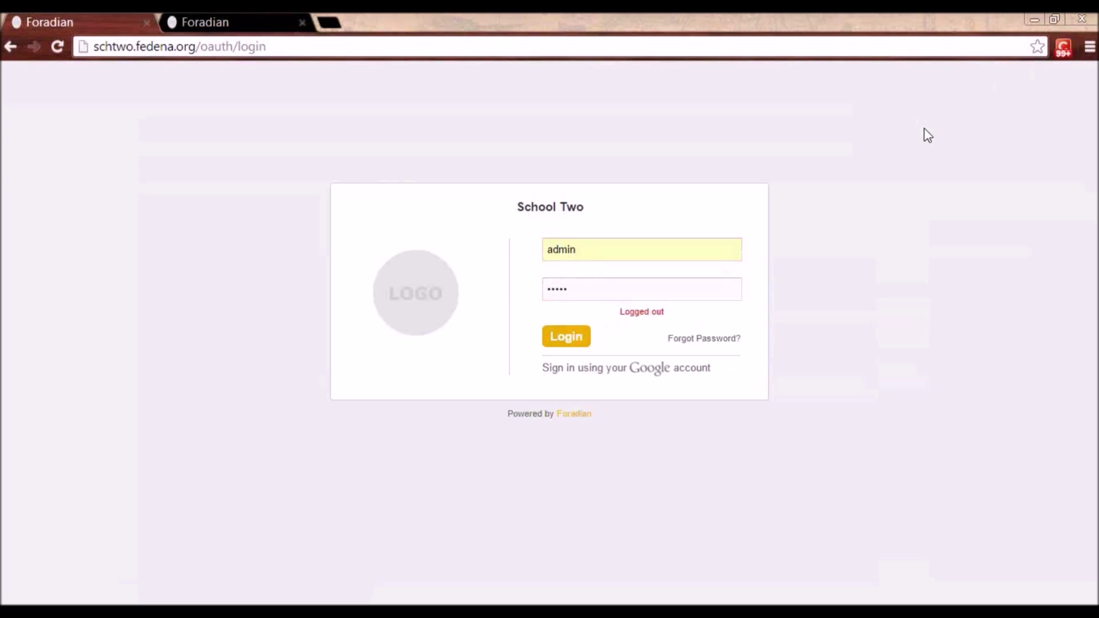
left_click(624, 283)
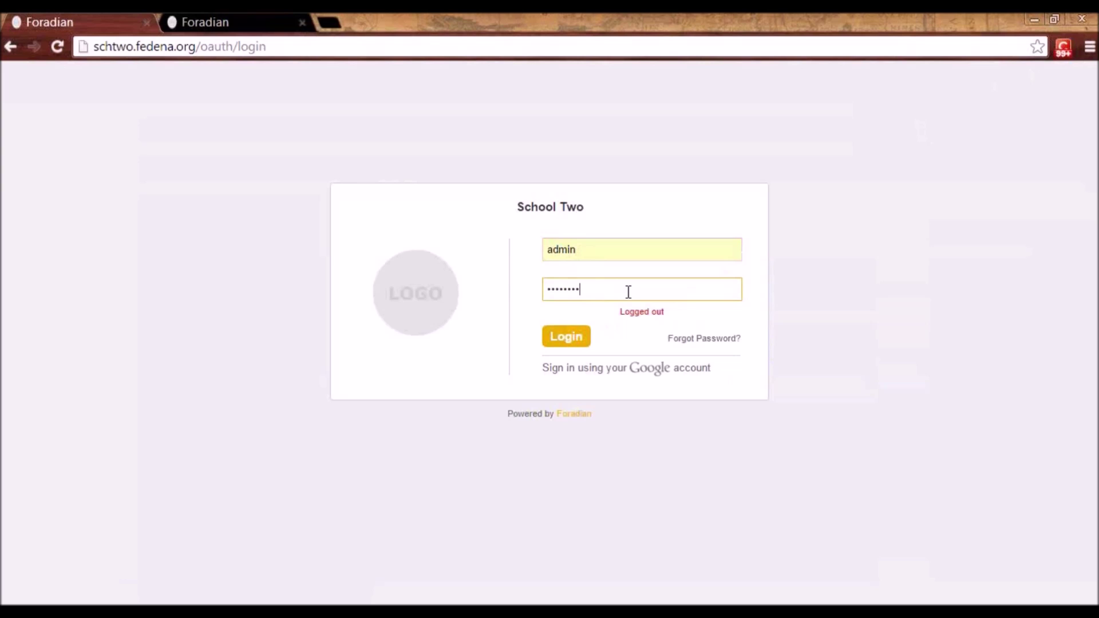
left_click(577, 337)
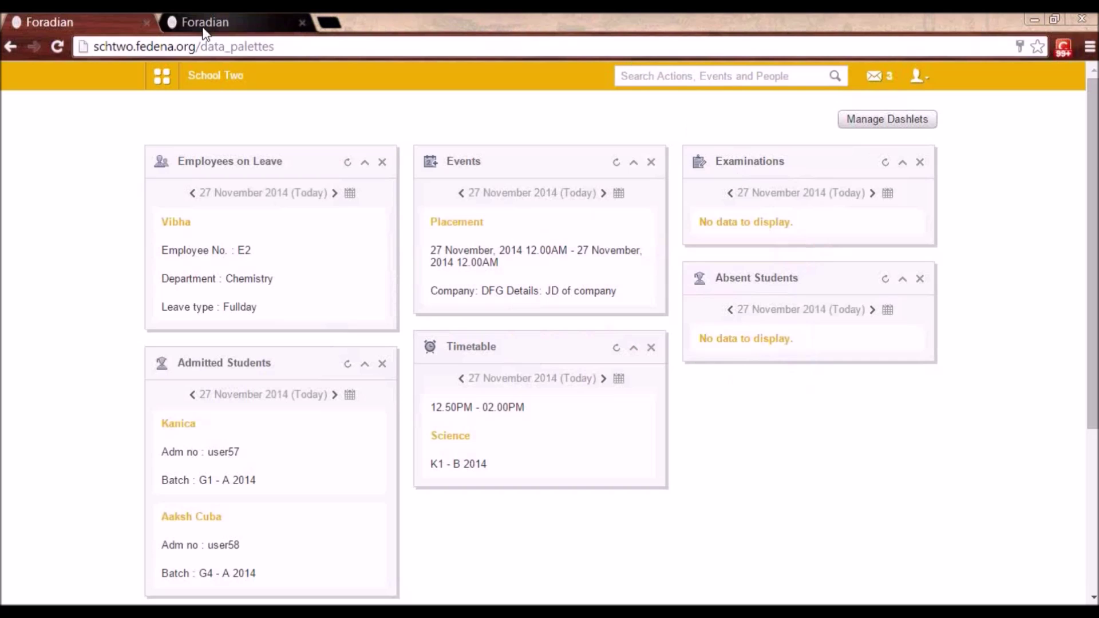
left_click(163, 79)
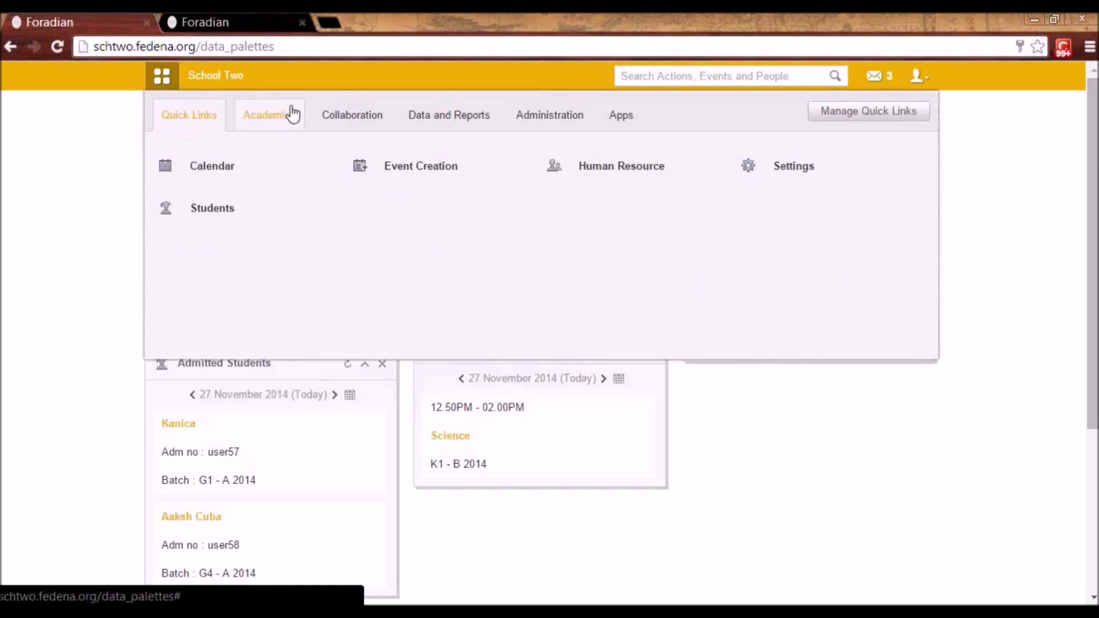
- Browse the three Collaboration > Blog posts, then log out of the administrator account
left_click(343, 129)
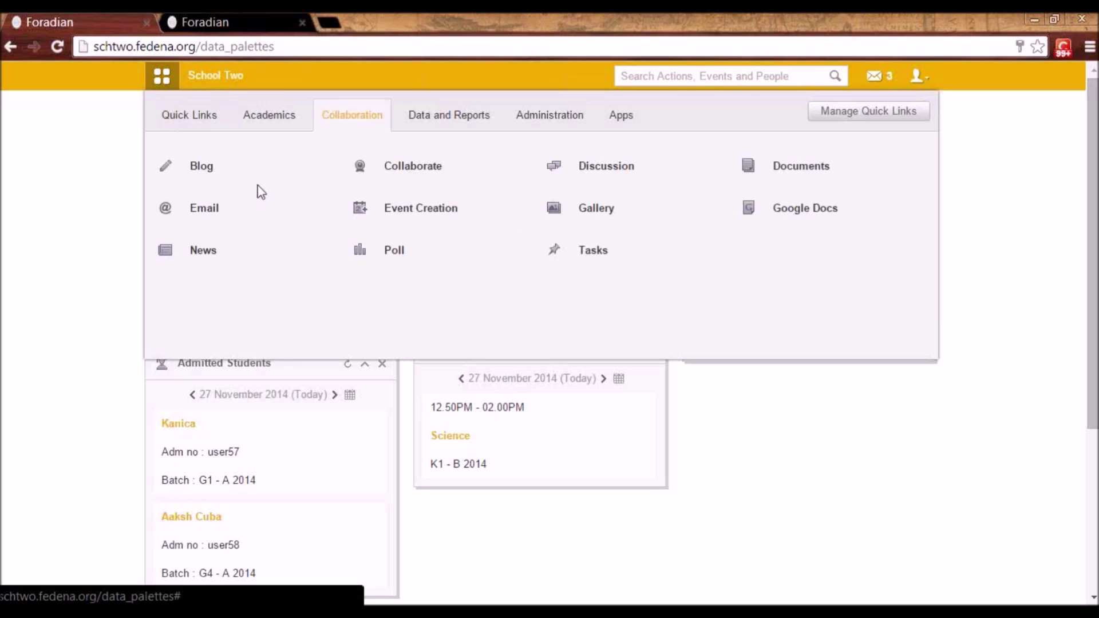
left_click(202, 172)
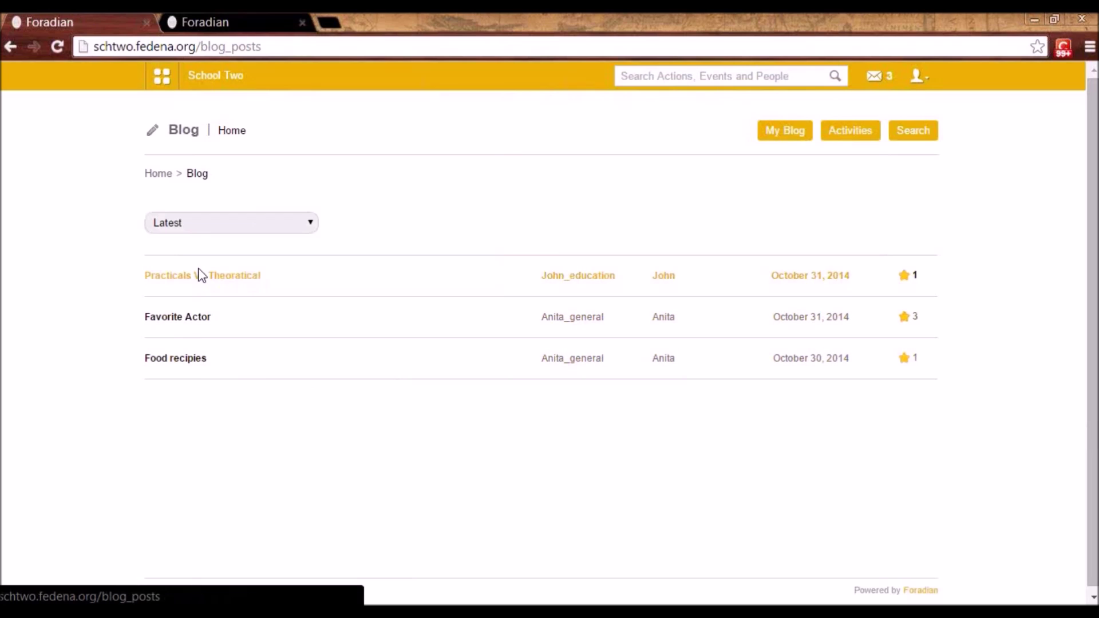
left_click(918, 76)
left_click(885, 151)
left_click(584, 250)
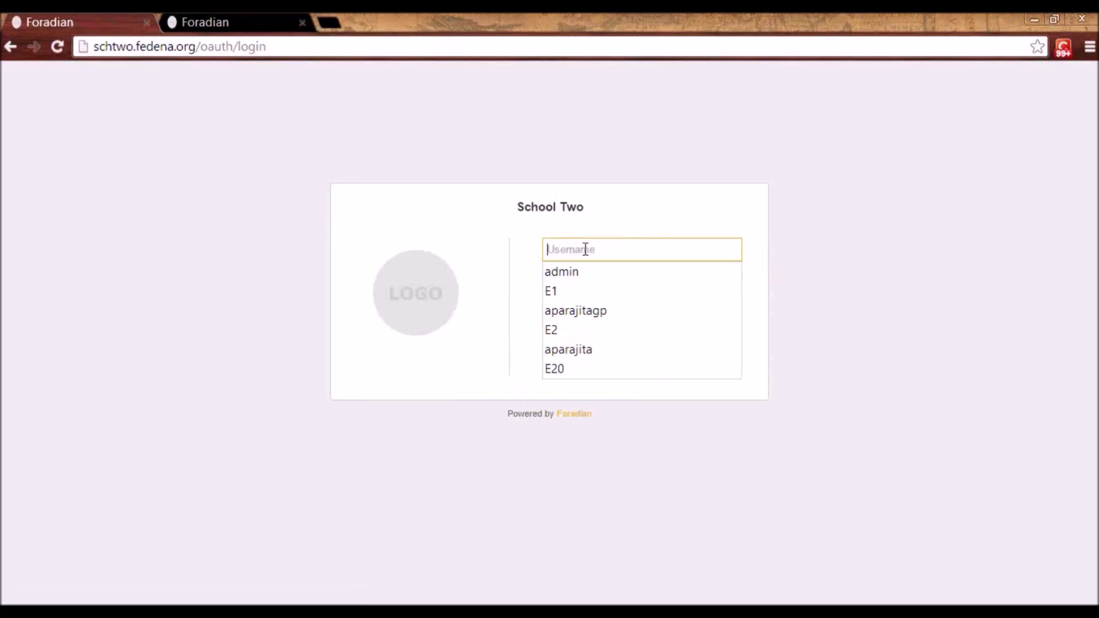
- Sign in with the employee's username and password and dismiss the save-password prompt
type("E")
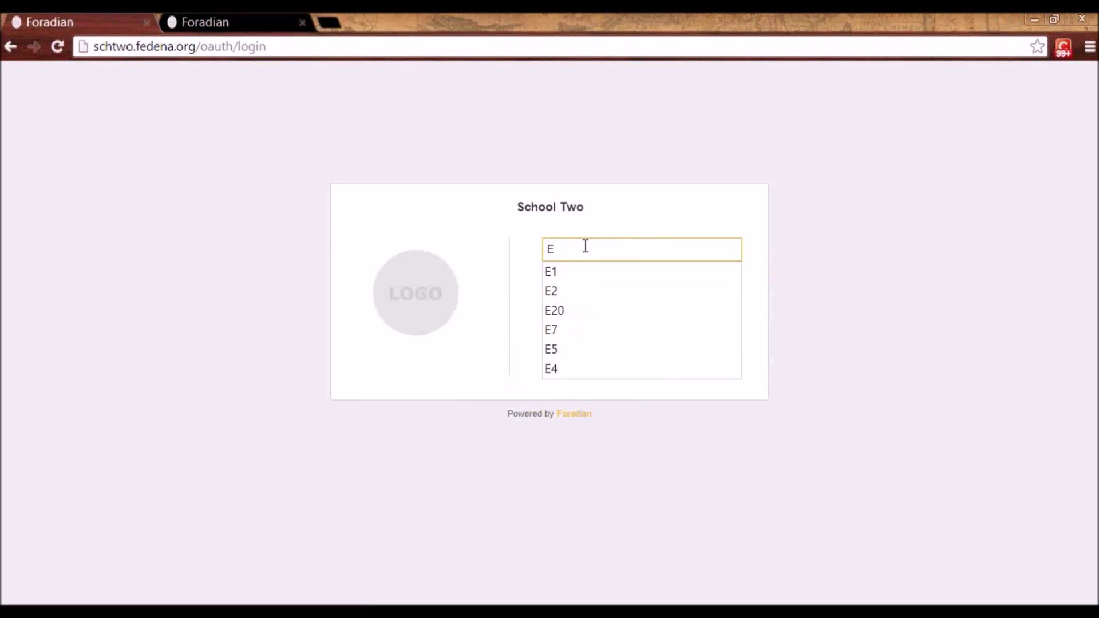
type("11")
key("Tab")
type("E1")
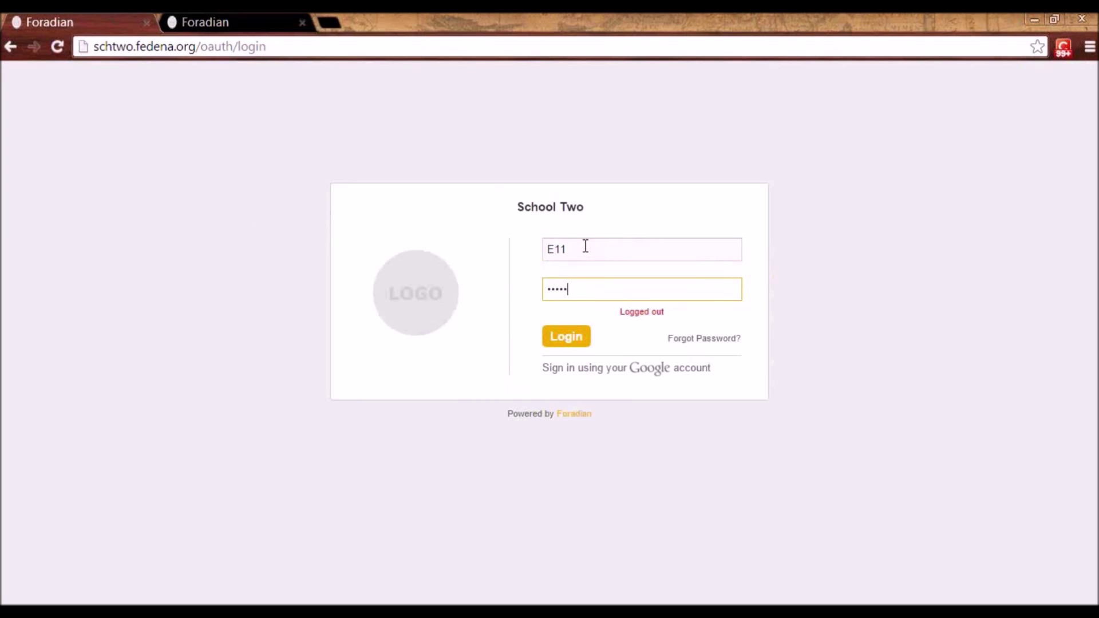
left_click(575, 337)
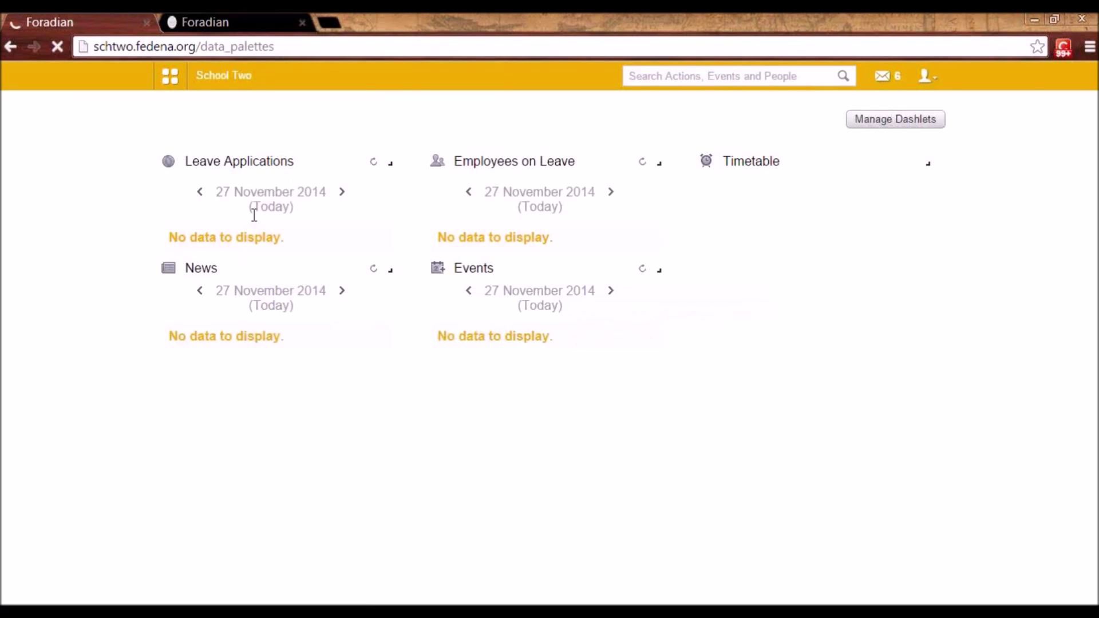
left_click(164, 75)
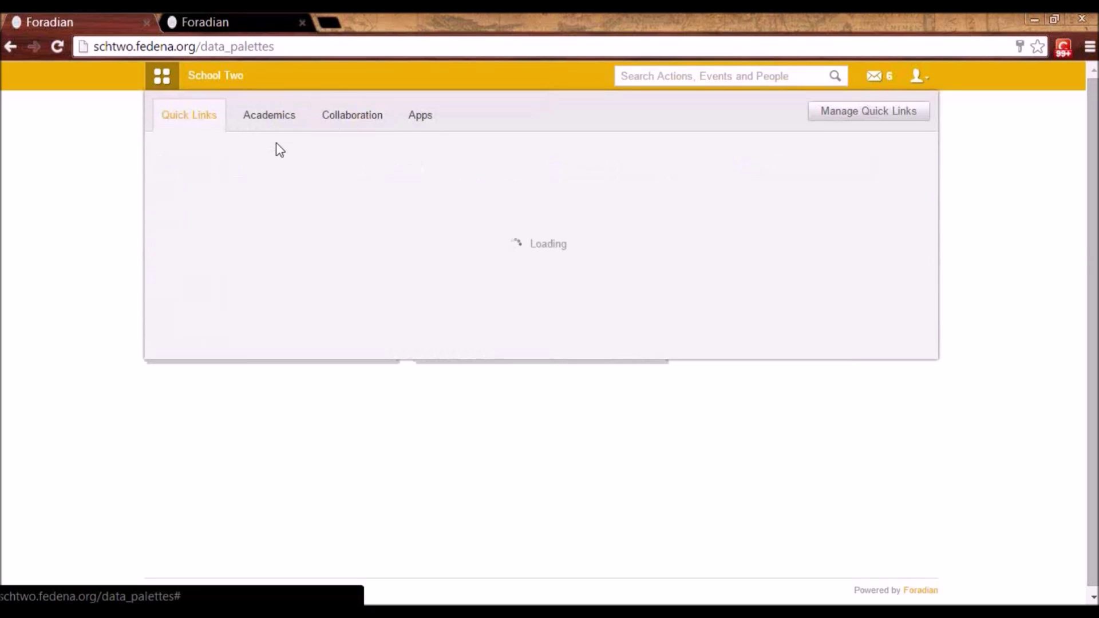
- From the school blog, name and save the employee's own personal blog under My Blog
left_click(217, 164)
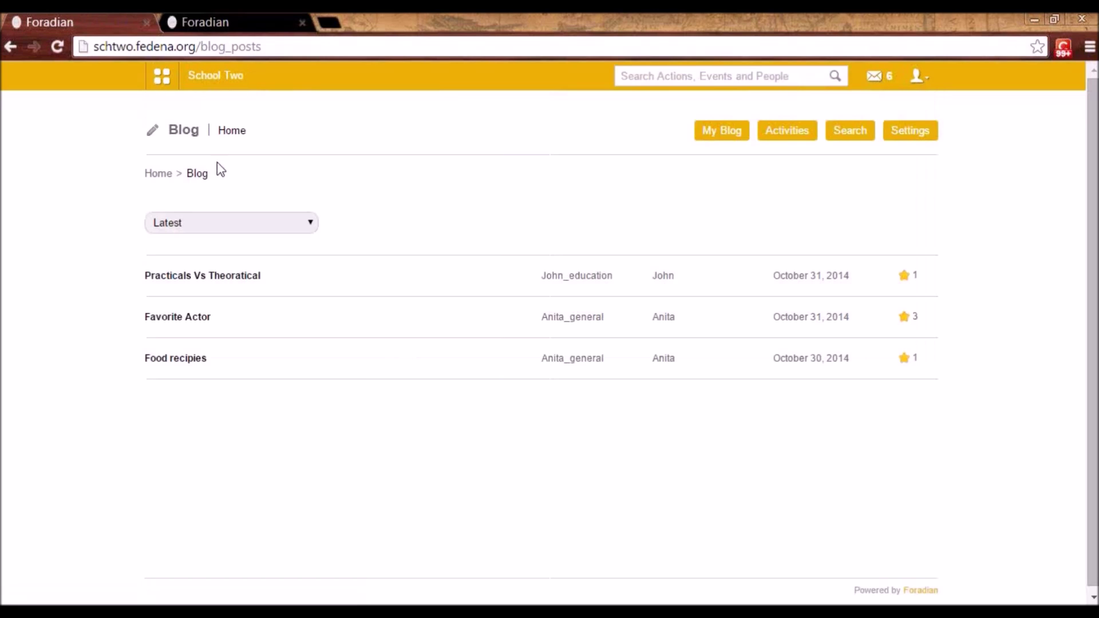
left_click(704, 136)
left_click(416, 257)
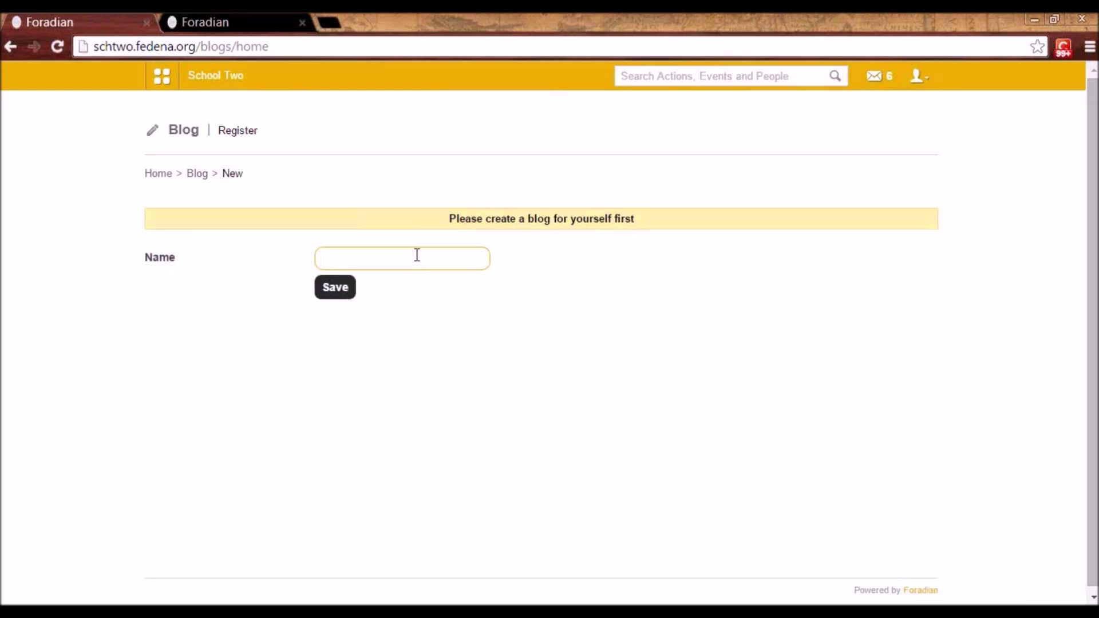
left_click(917, 76)
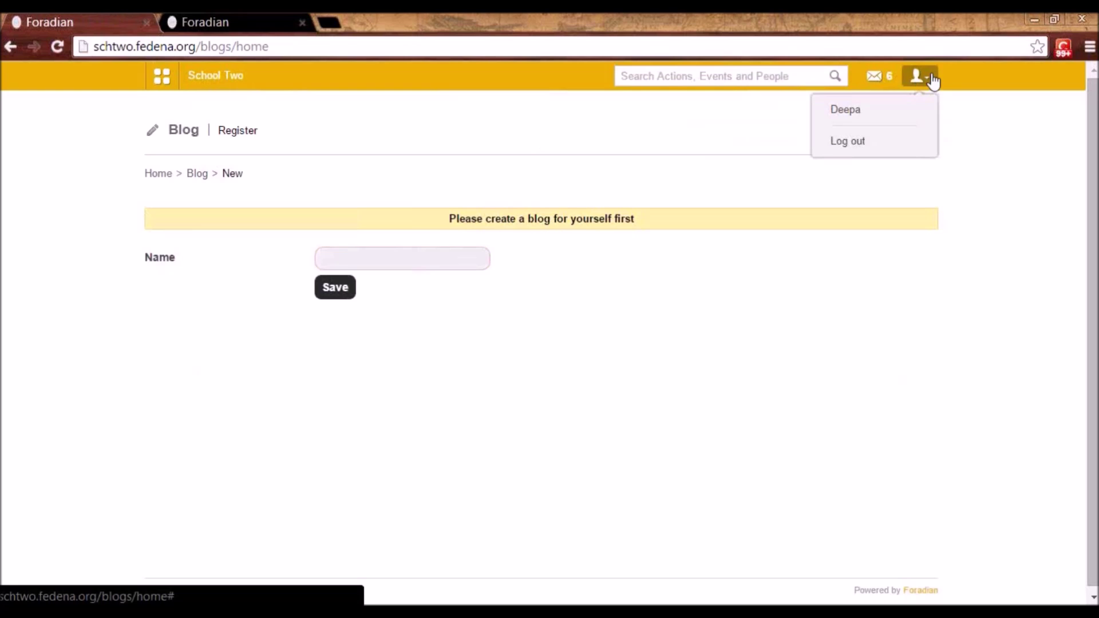
left_click(381, 261)
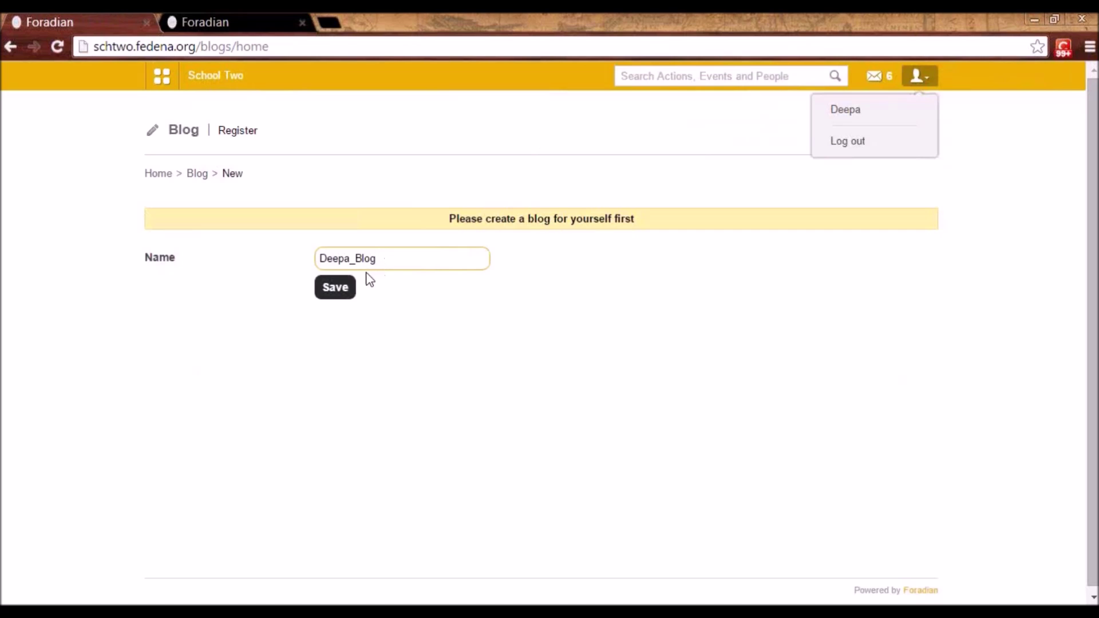
left_click(345, 287)
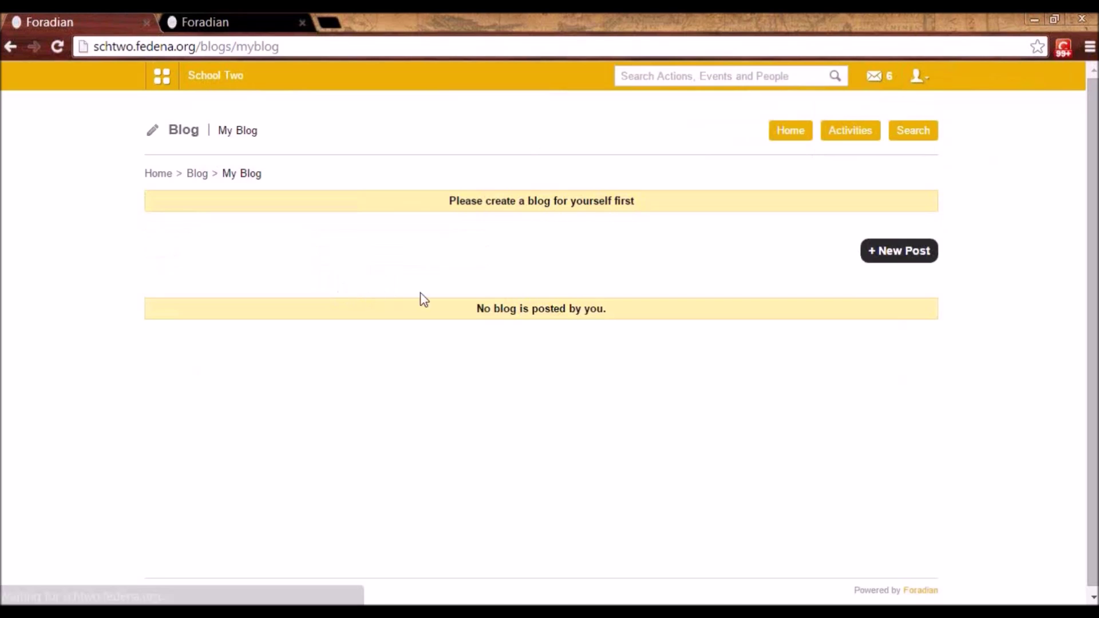
- Start a new blog post titled 'Cooking Recipies'
left_click(890, 256)
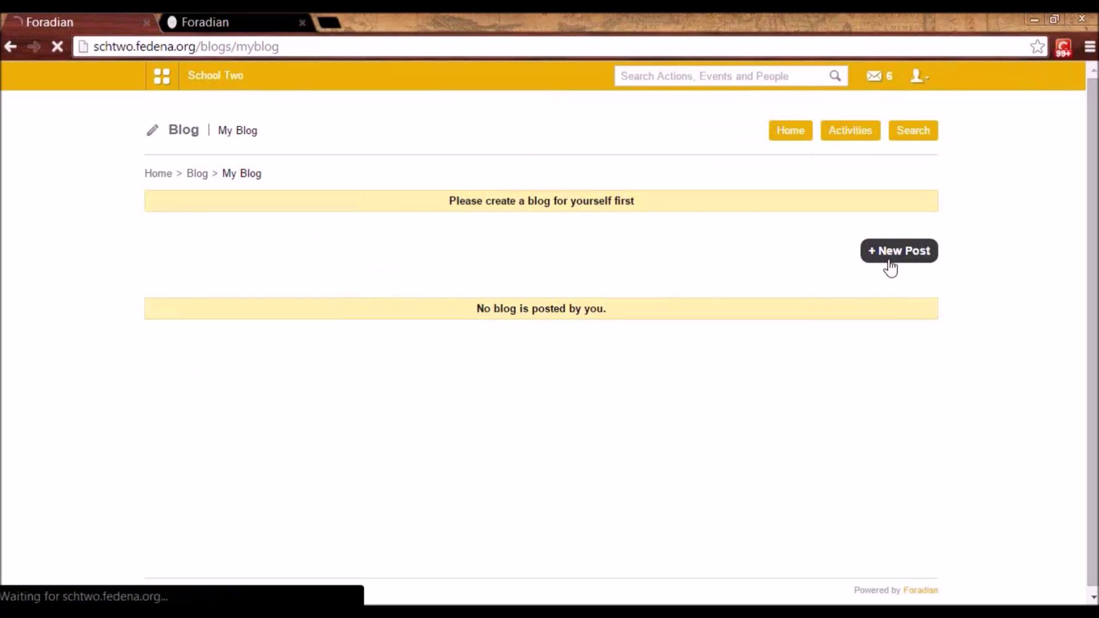
left_click(285, 236)
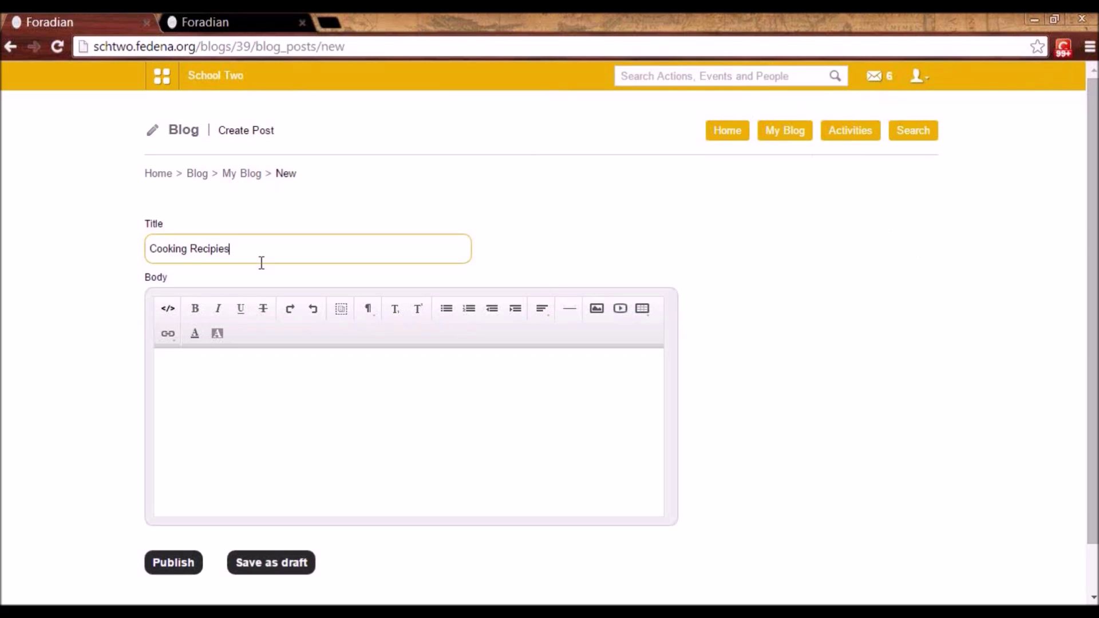
left_click(316, 413)
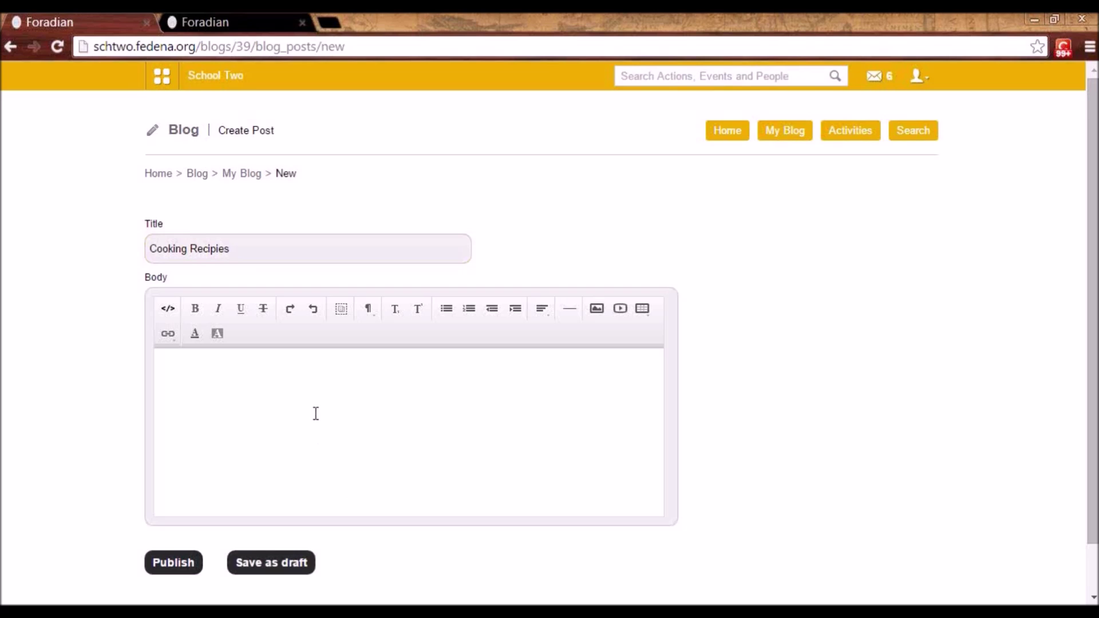
- Publish the Cooking Recipies post with a short body and return to the blog home list
type("some")
left_click(172, 564)
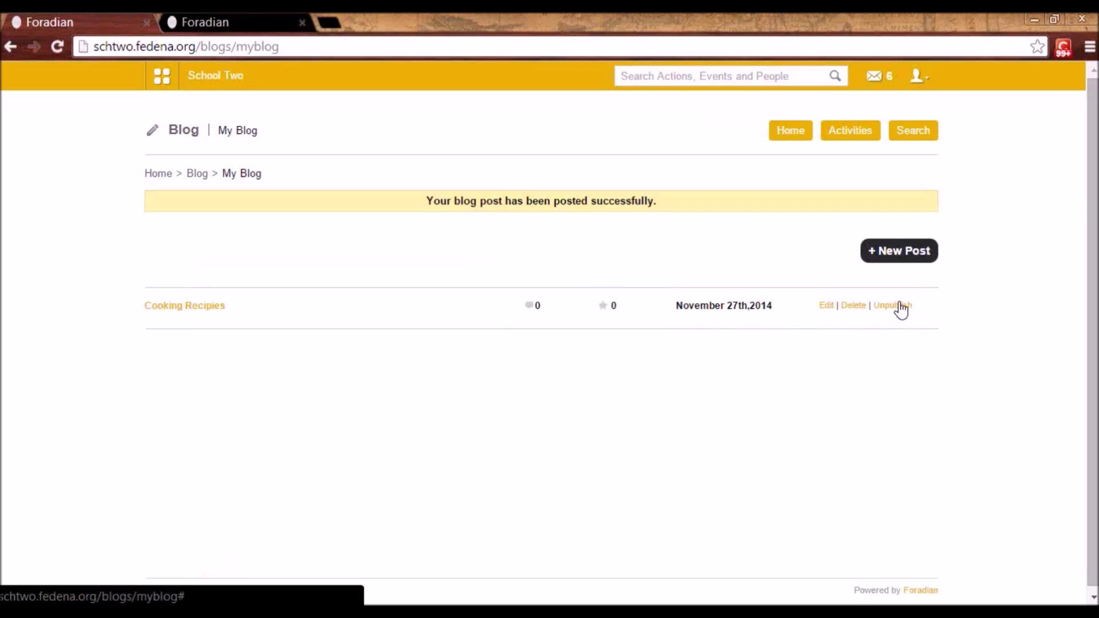
left_click(779, 138)
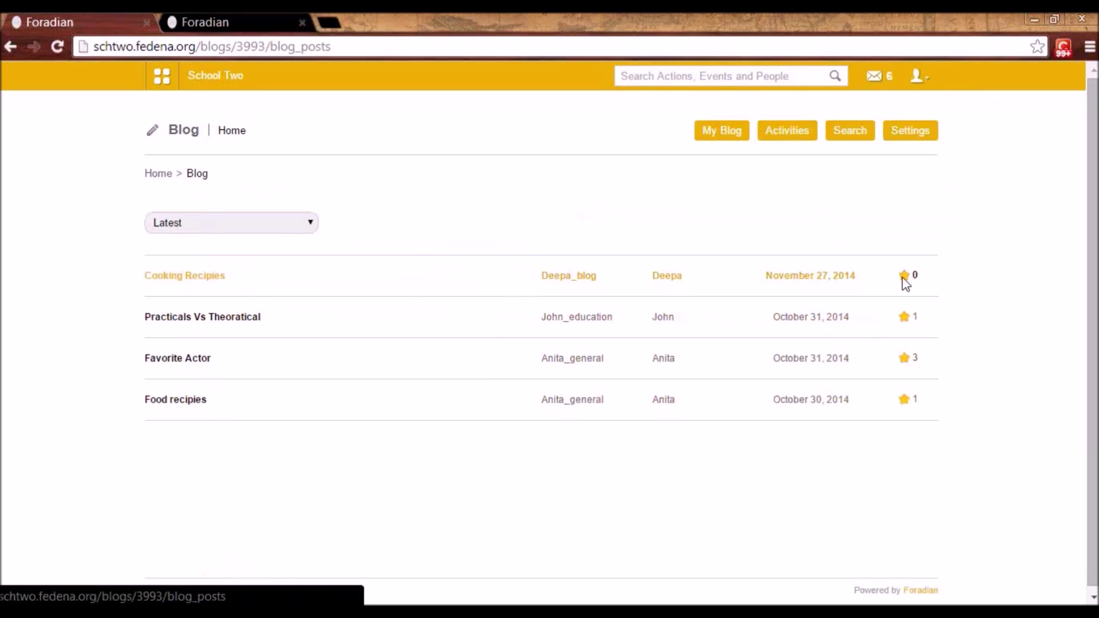
- View the Cooking Recipies post page, with its body, 0 Favourites and 0 Comments
left_click(176, 279)
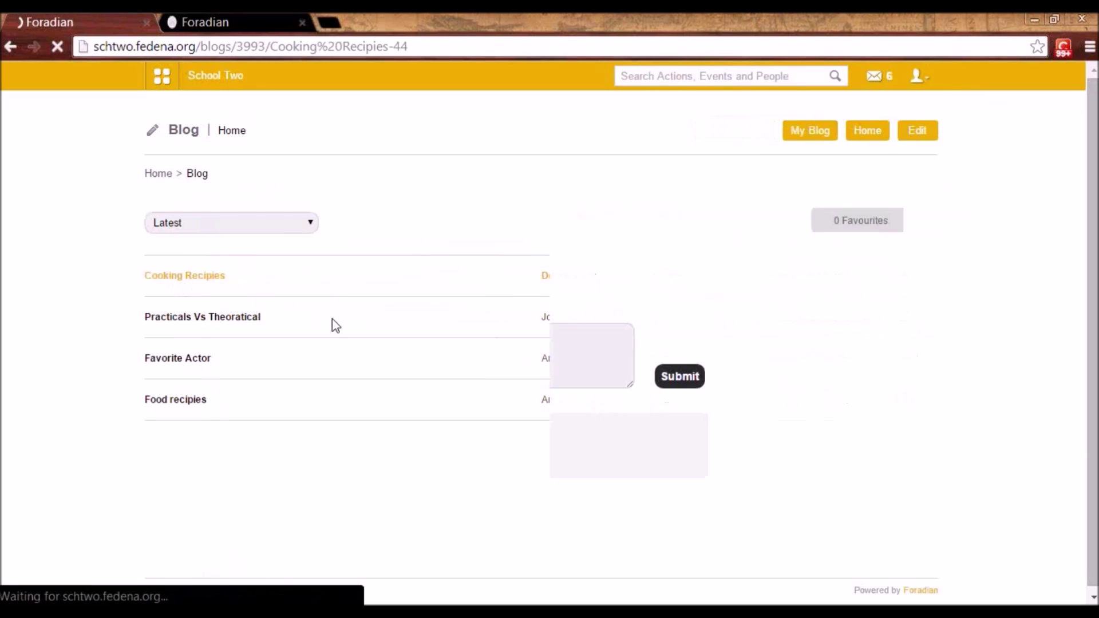
left_click(237, 342)
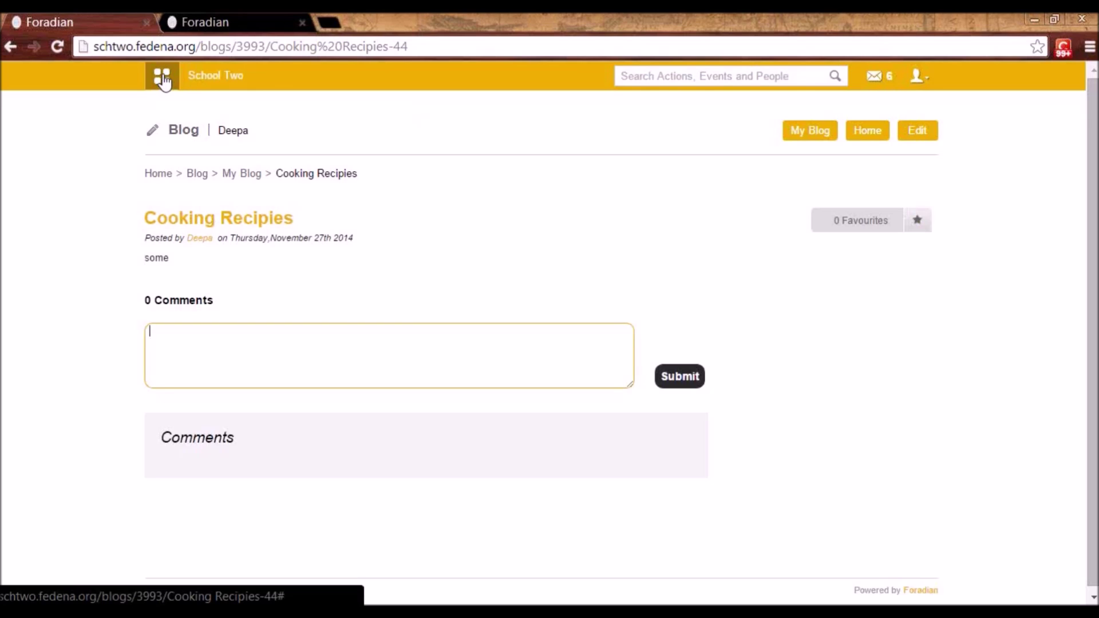
left_click(163, 78)
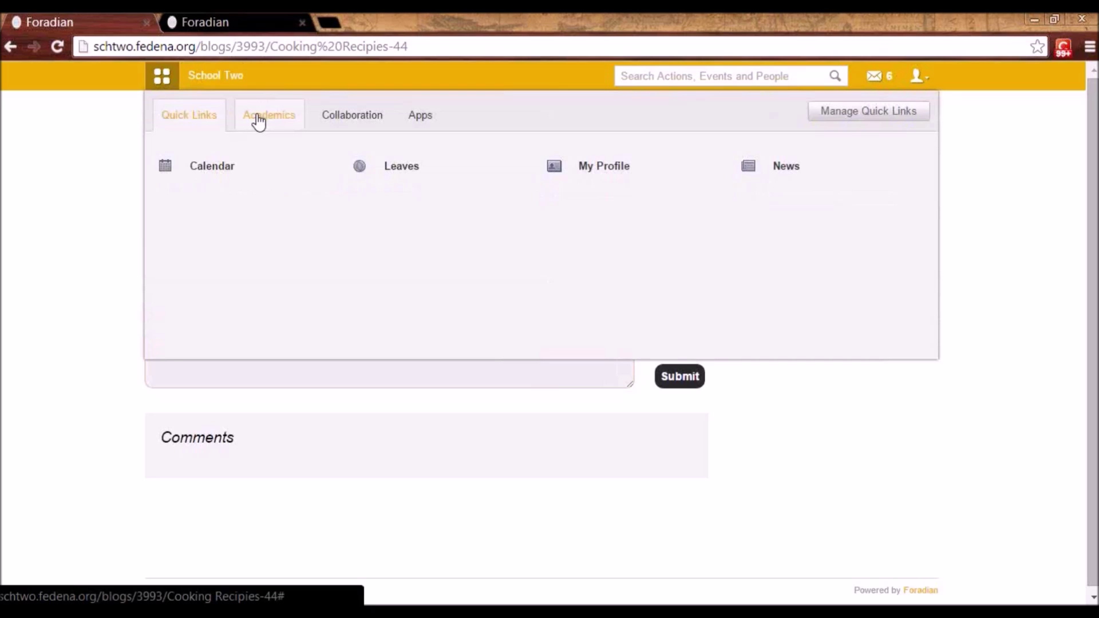
- Load History - K1 - B 2014 assignments, showing Assignment1 due 04 December 2014
left_click(261, 120)
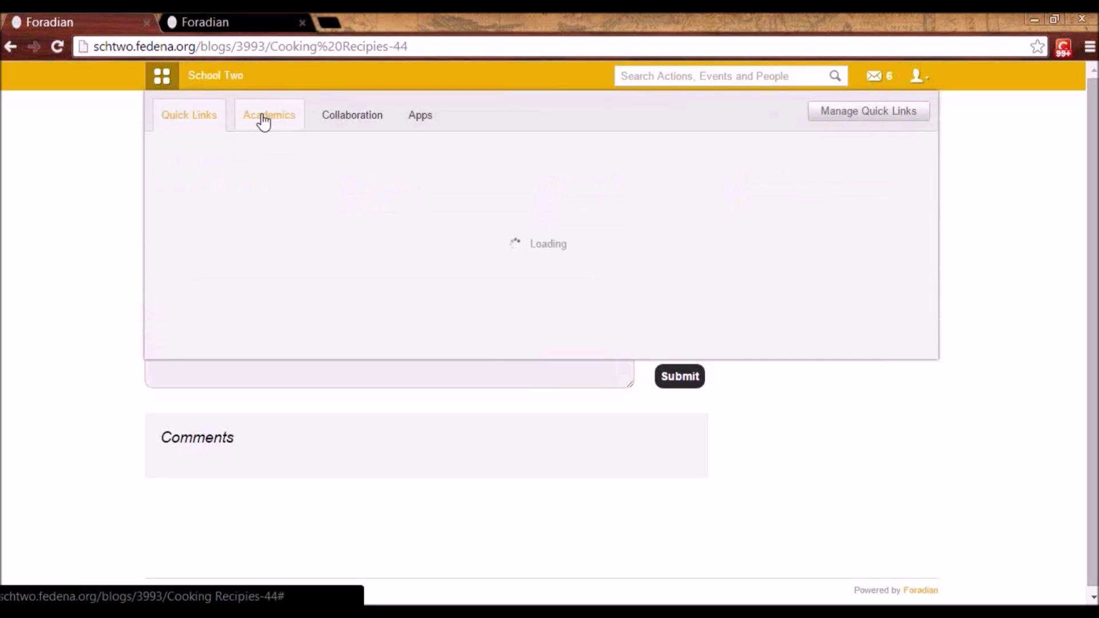
left_click(243, 170)
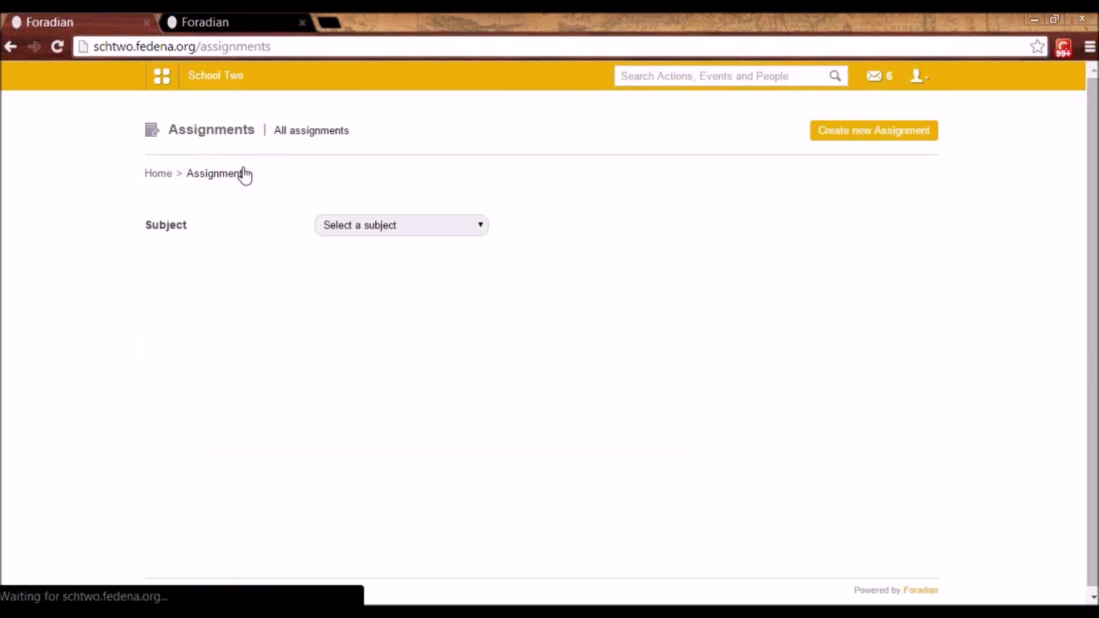
left_click(384, 225)
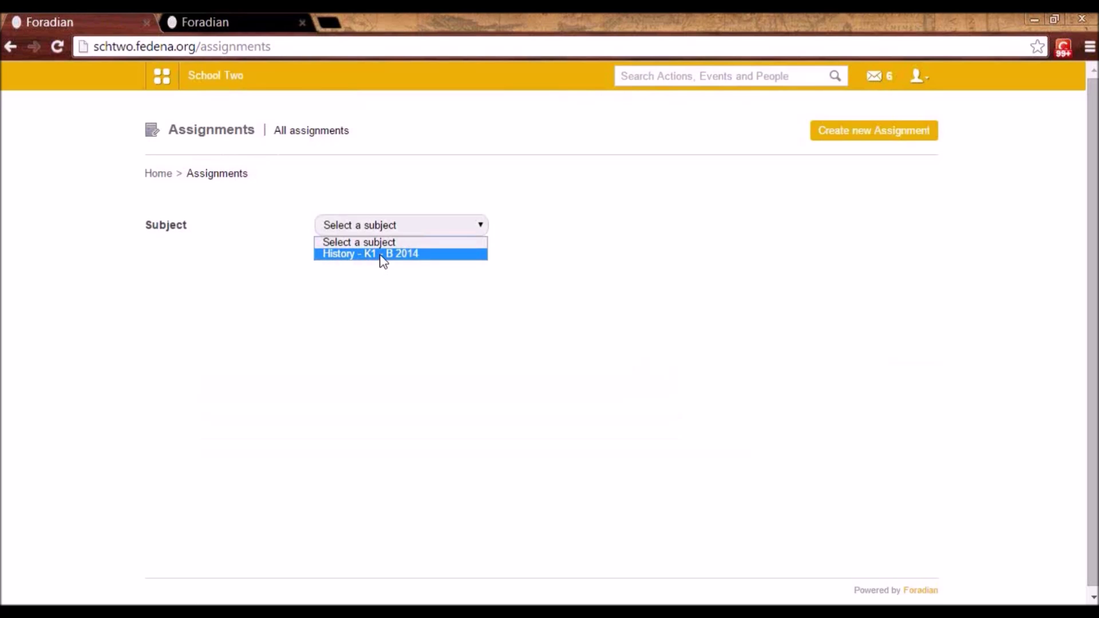
left_click(918, 80)
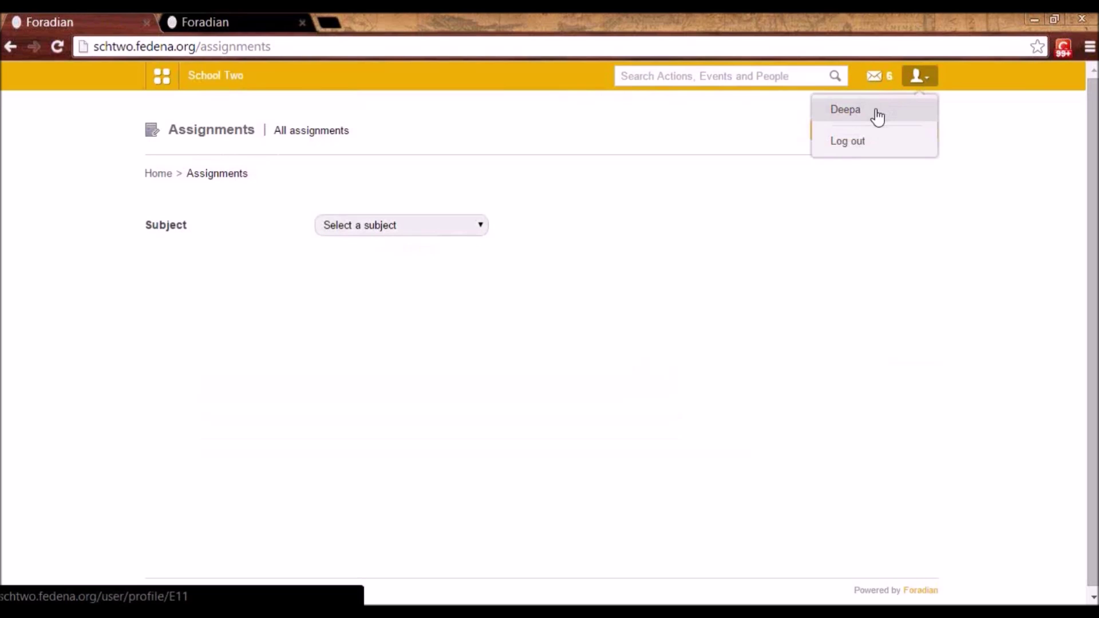
left_click(367, 232)
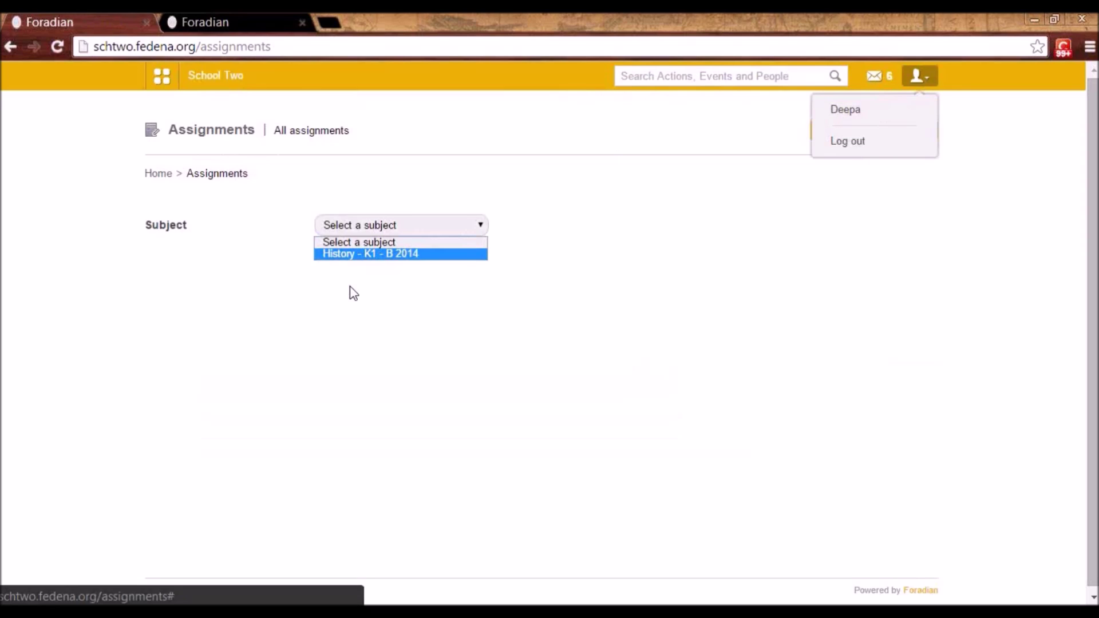
left_click(389, 255)
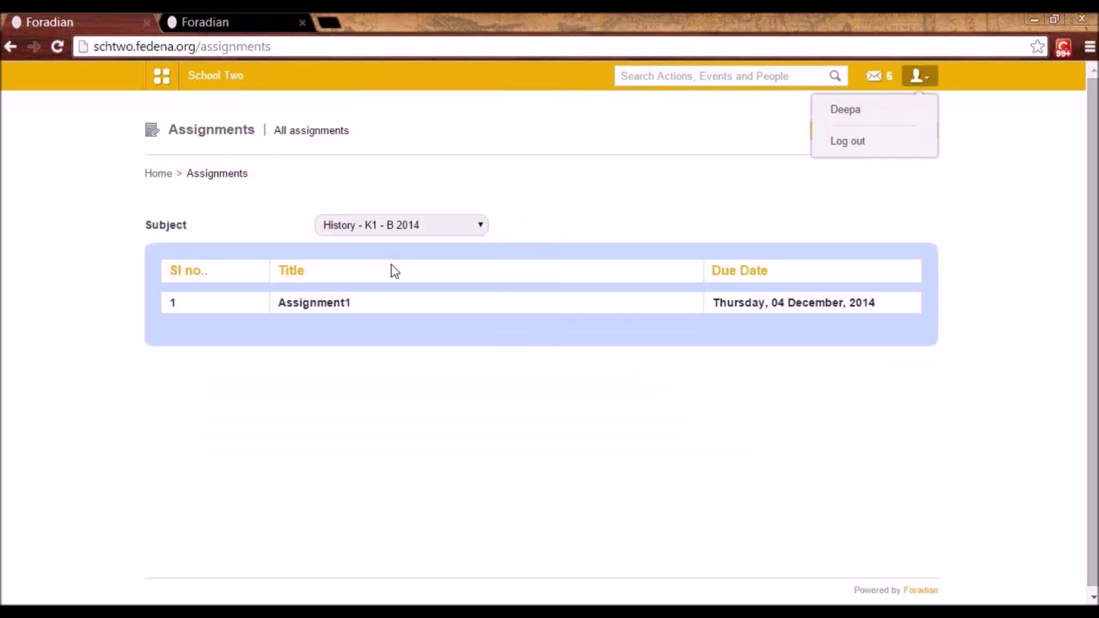
left_click(892, 177)
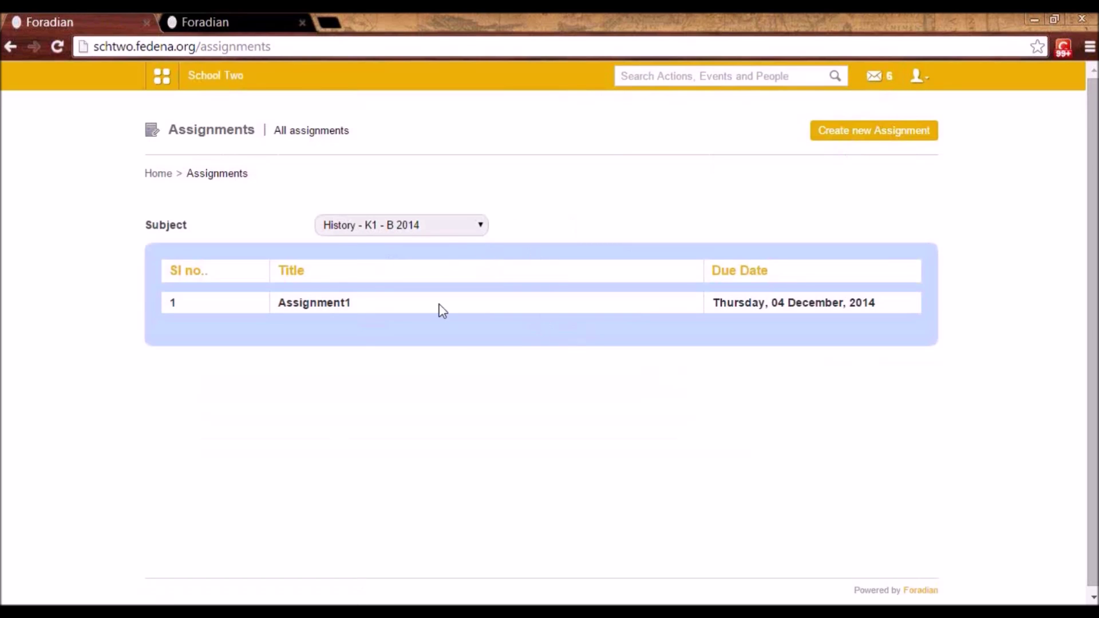
left_click(848, 136)
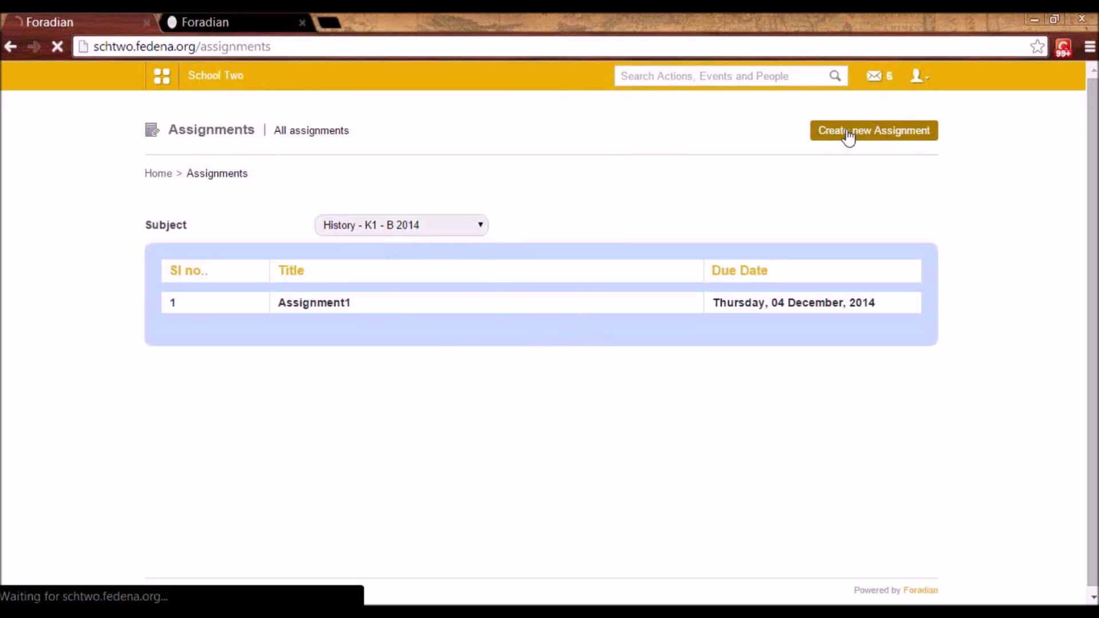
- Create Assignment 2 for History - K1 - B 2014, all students, content QA, due 2014-12-04
left_click(389, 241)
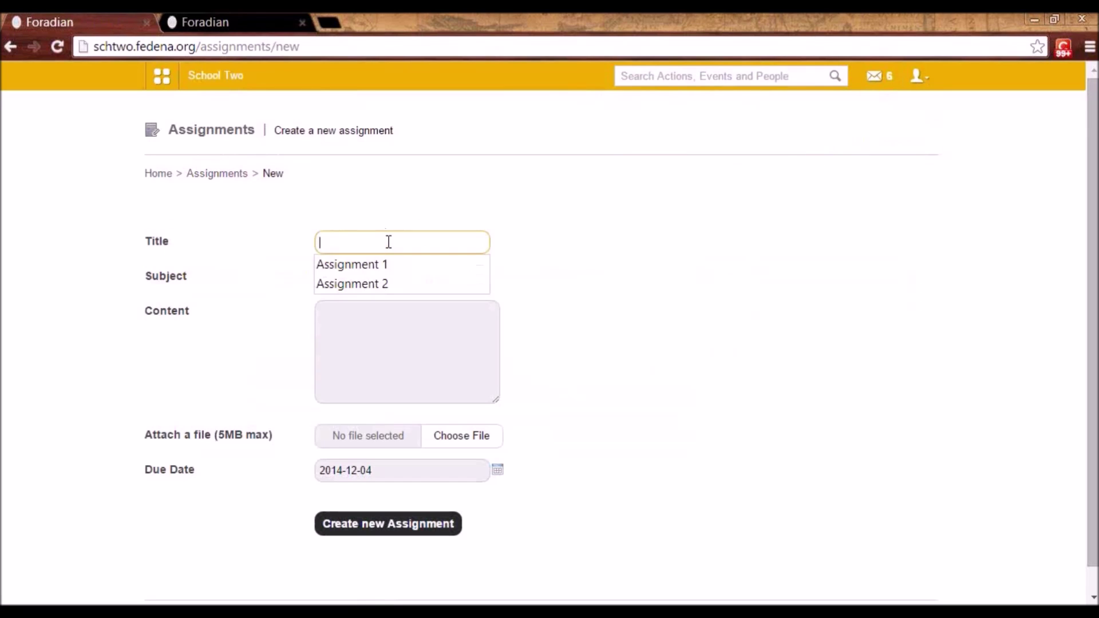
left_click(373, 285)
left_click(372, 332)
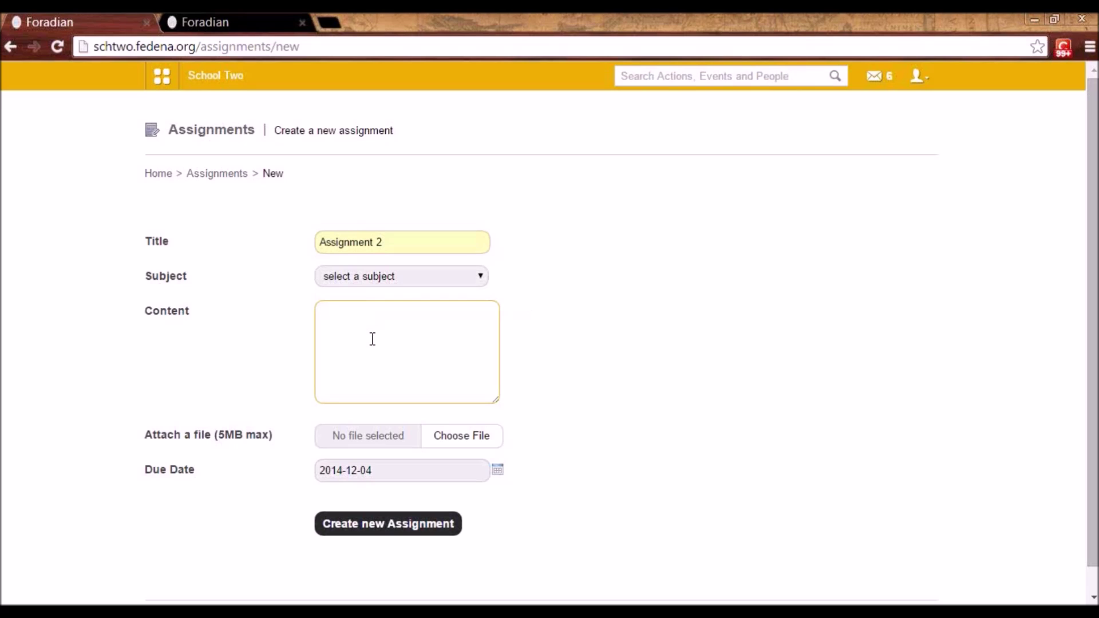
left_click(366, 277)
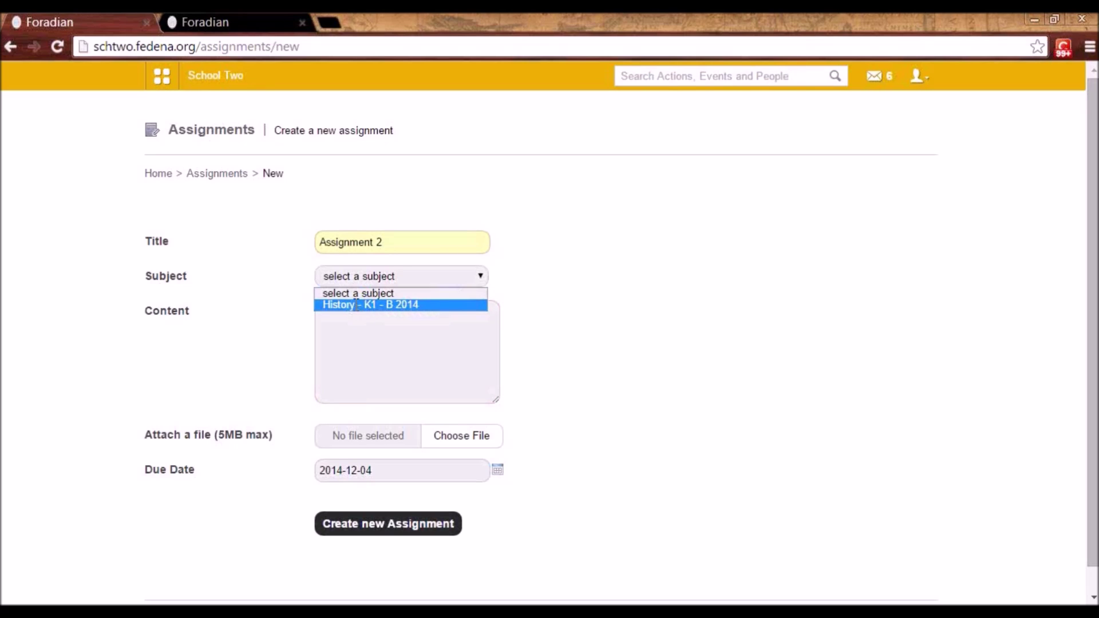
left_click(357, 304)
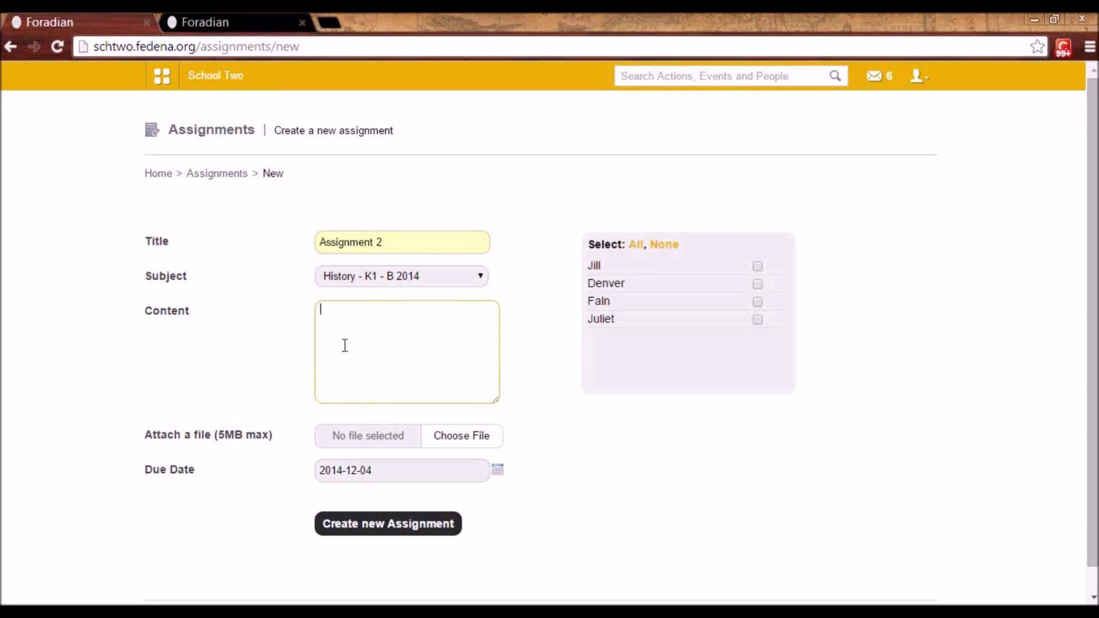
left_click(632, 246)
left_click(429, 314)
left_click(407, 523)
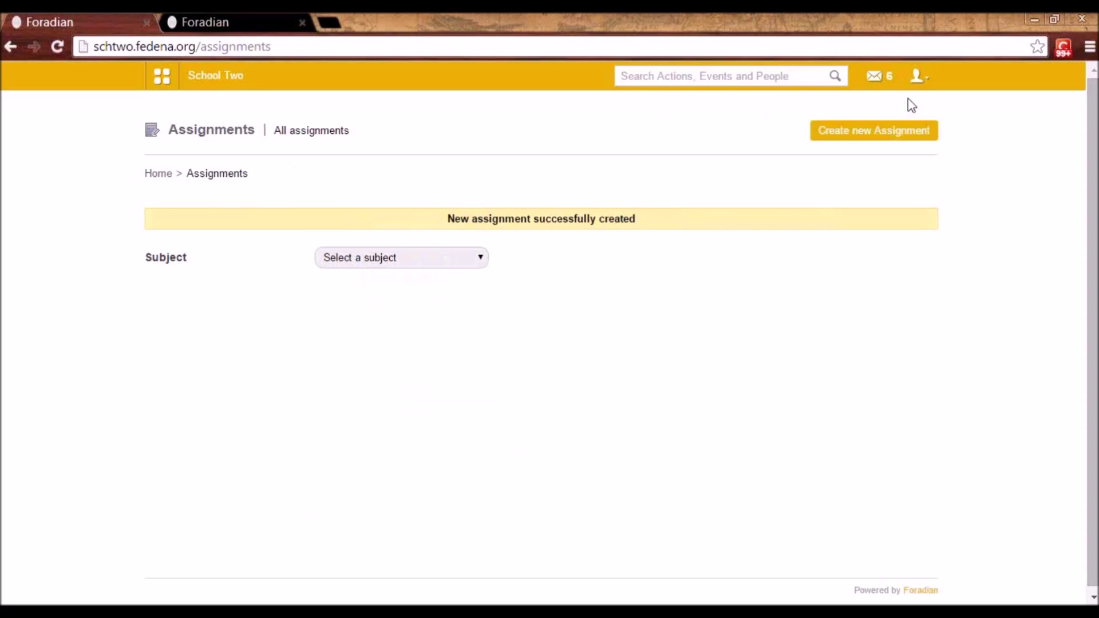
left_click(920, 77)
- Log out of the teacher account and log in with the student's username and password
left_click(884, 144)
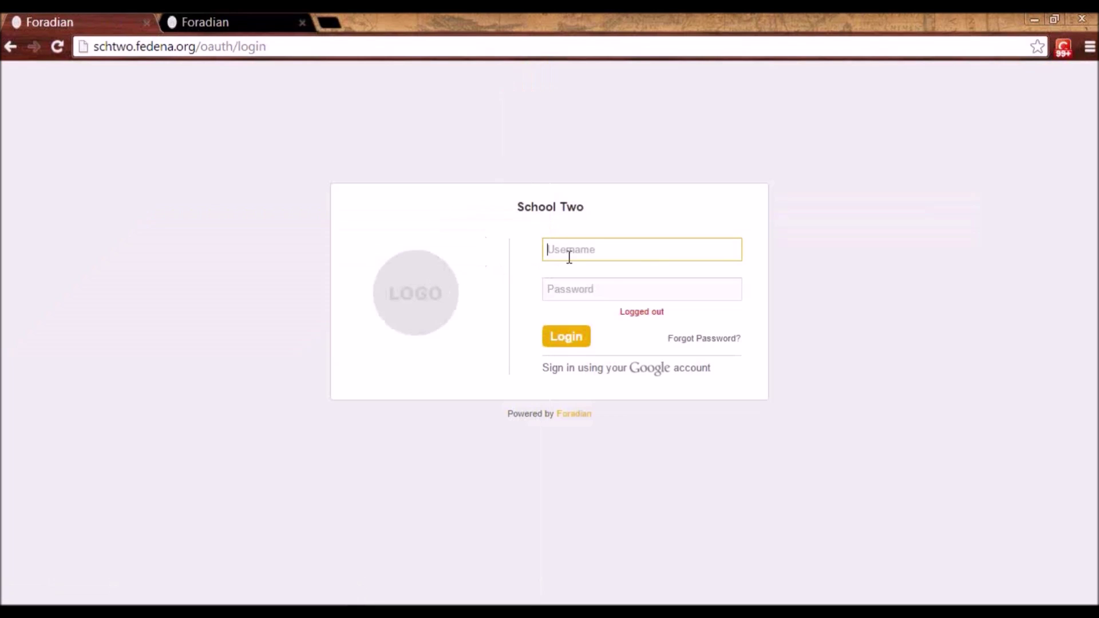
left_click(572, 250)
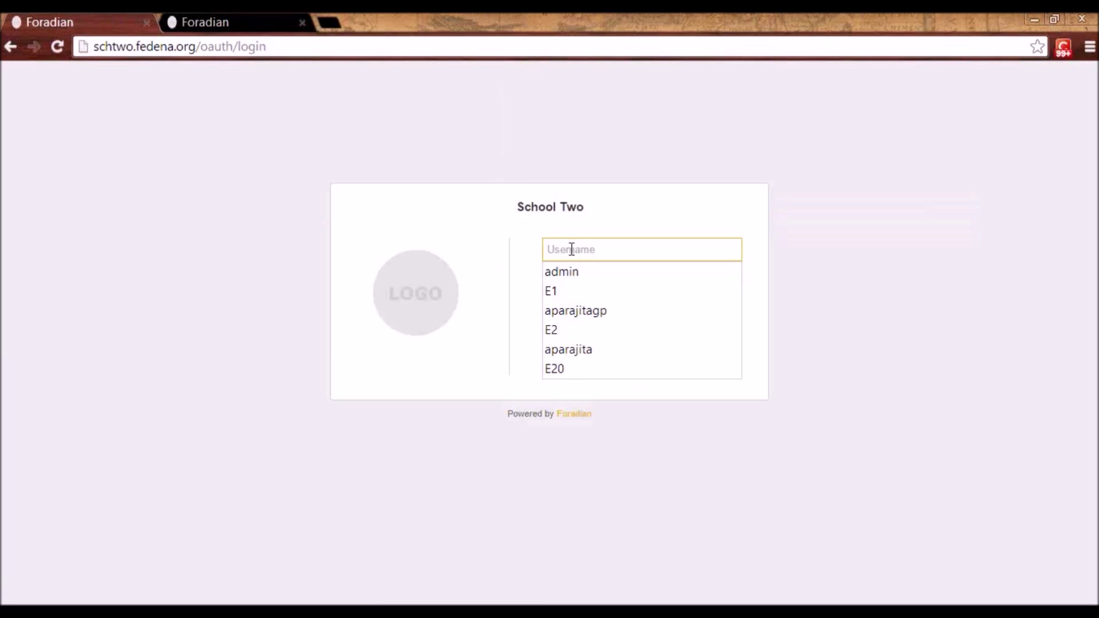
type("user")
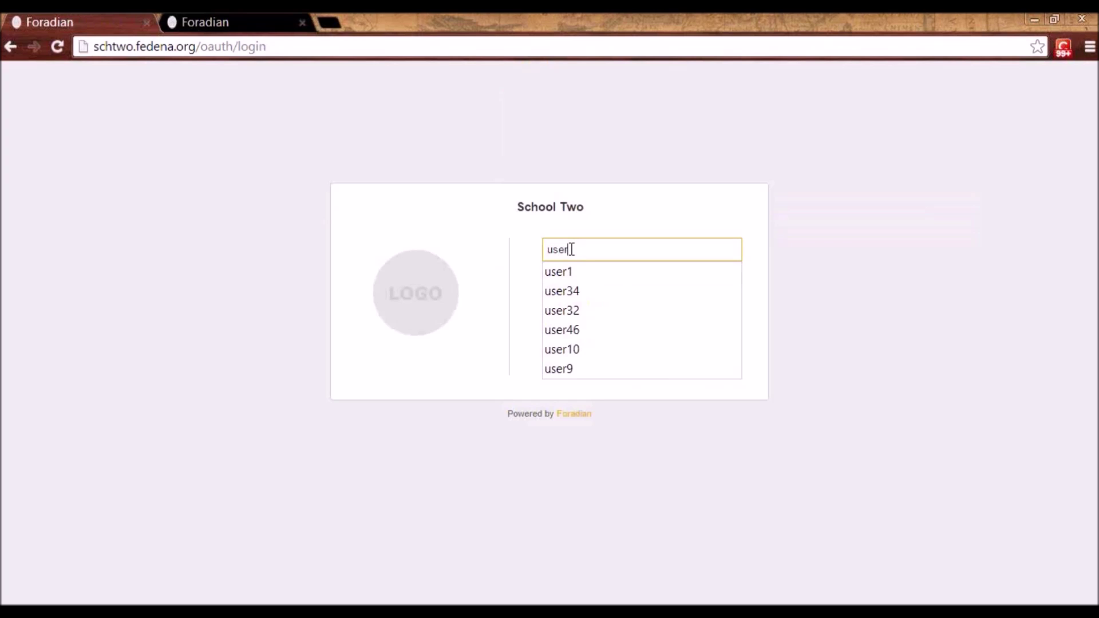
type("9")
key("Tab")
type("us")
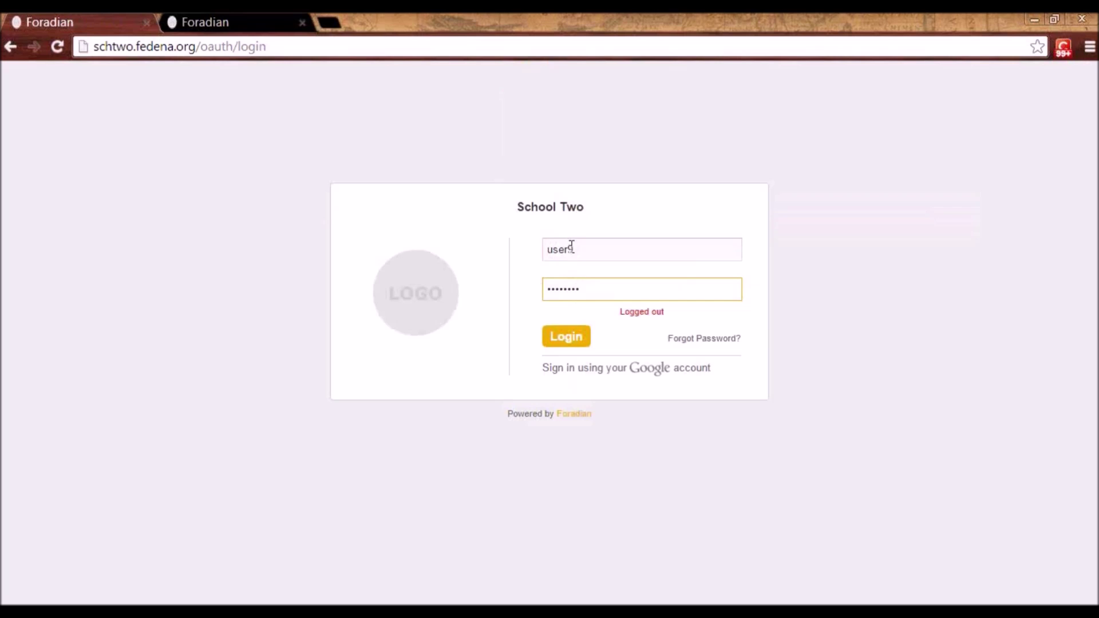
left_click(577, 343)
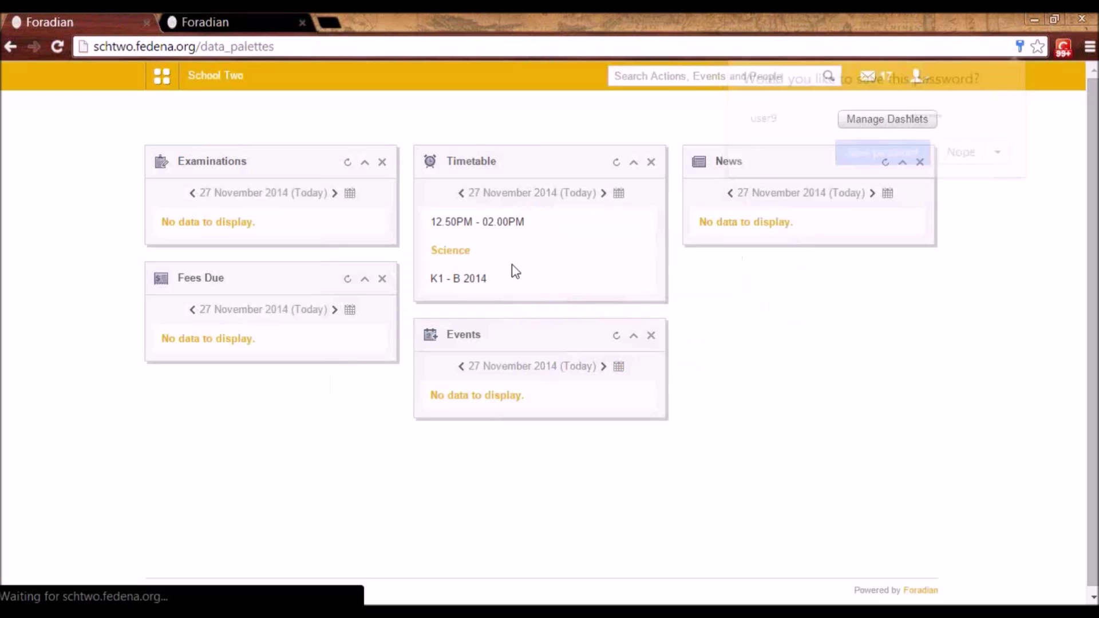
- Open History Assignment 2 from the student's Academics assignments list
left_click(161, 75)
left_click(252, 128)
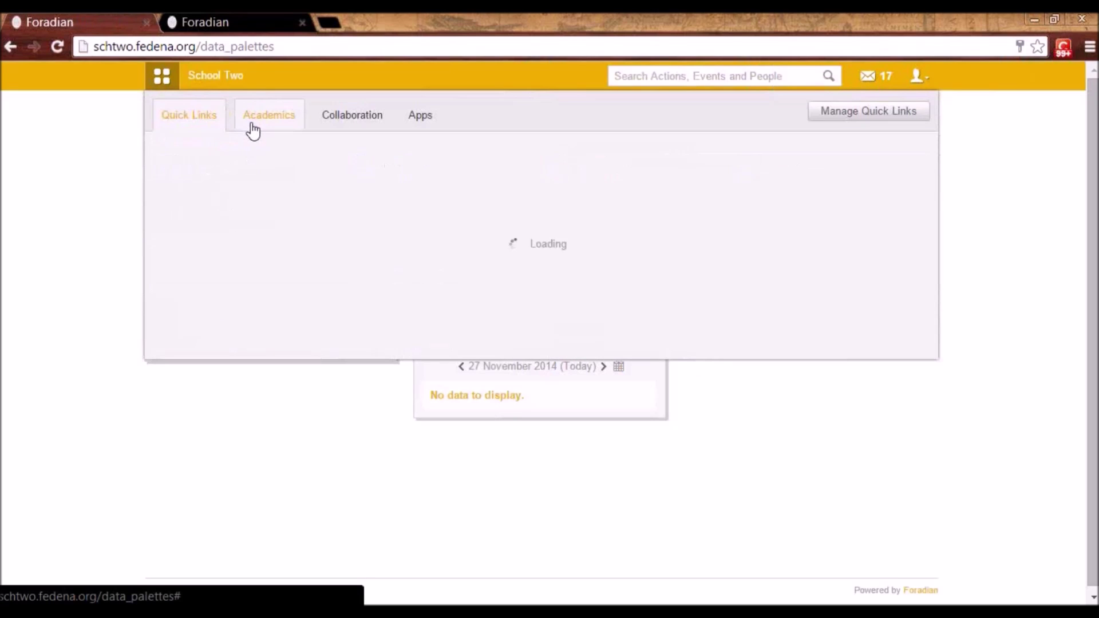
left_click(400, 181)
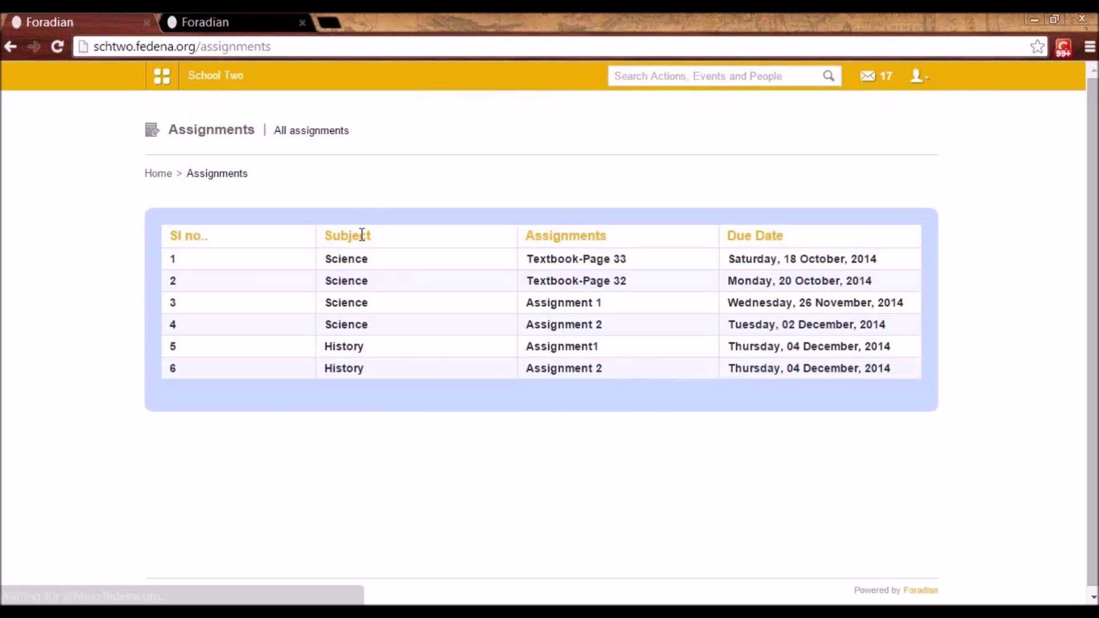
left_click(558, 368)
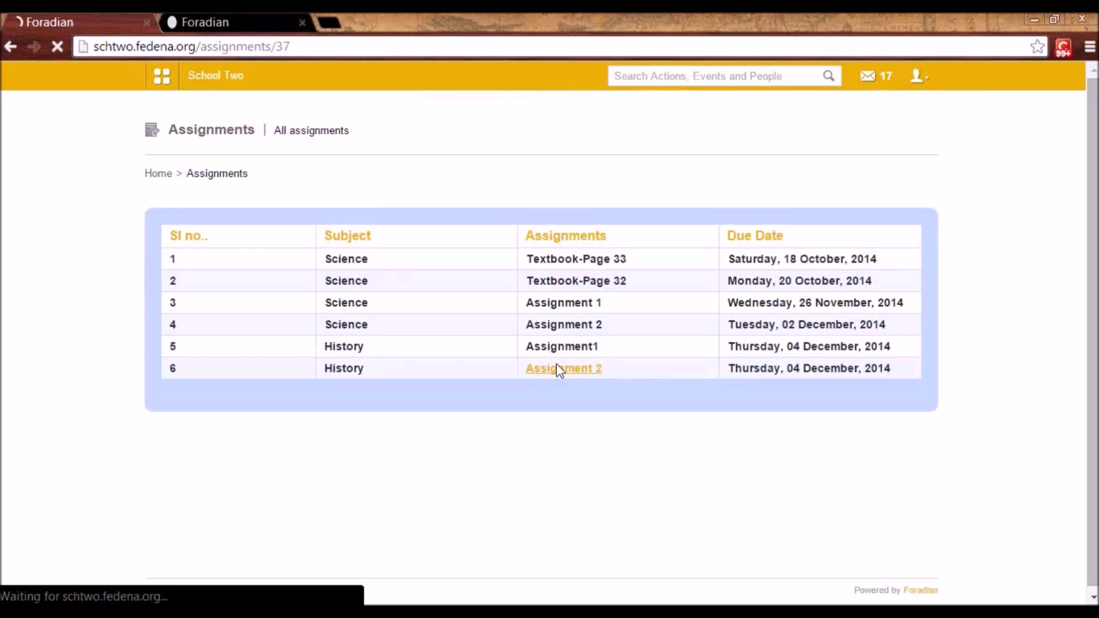
- Submit an answer titled 'Ques1-10 Solved' to the assignment, then log out
left_click(511, 386)
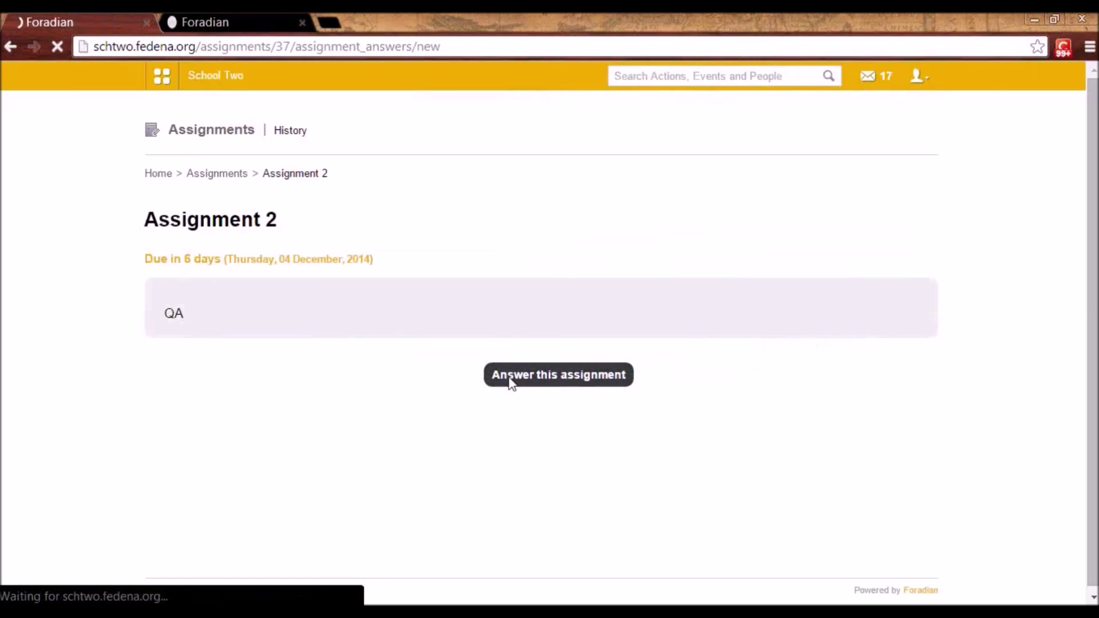
left_click(471, 302)
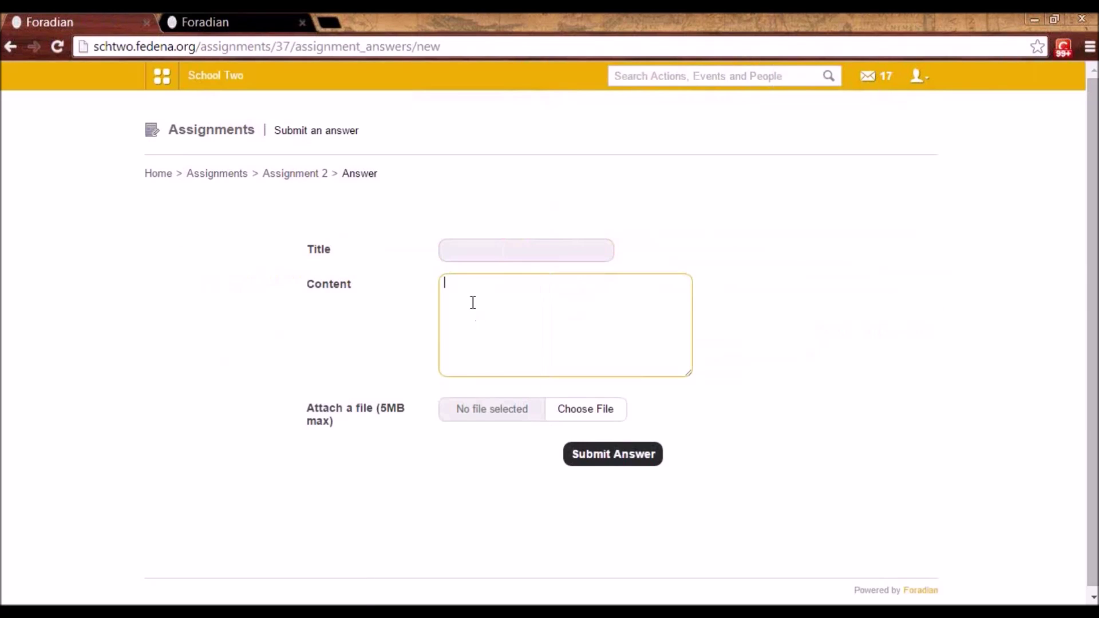
double_click(464, 243)
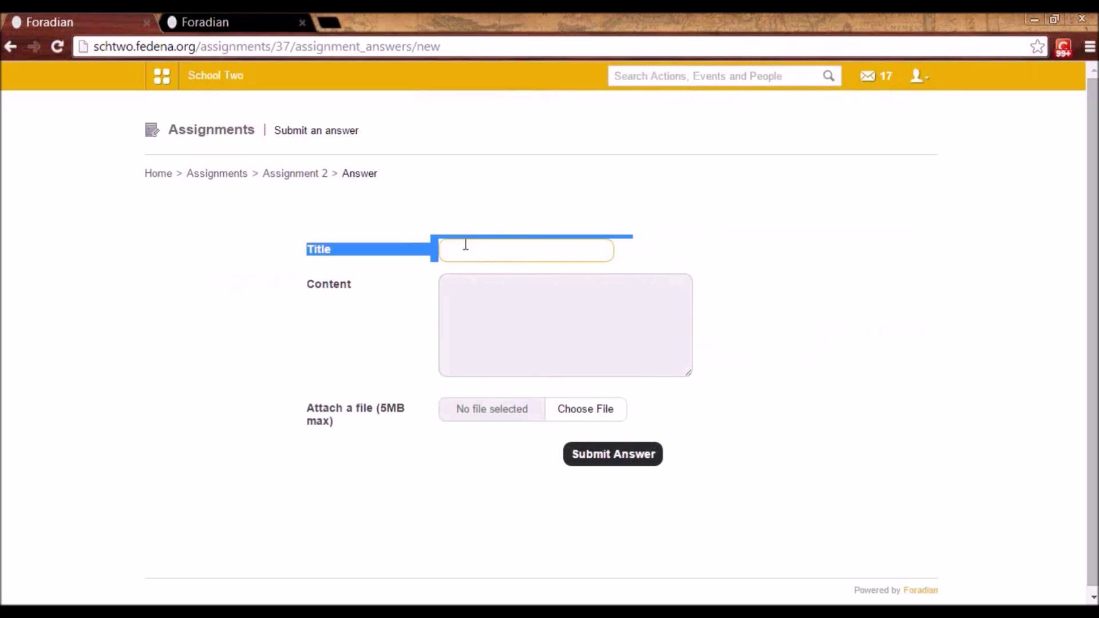
left_click(473, 274)
left_click(482, 309)
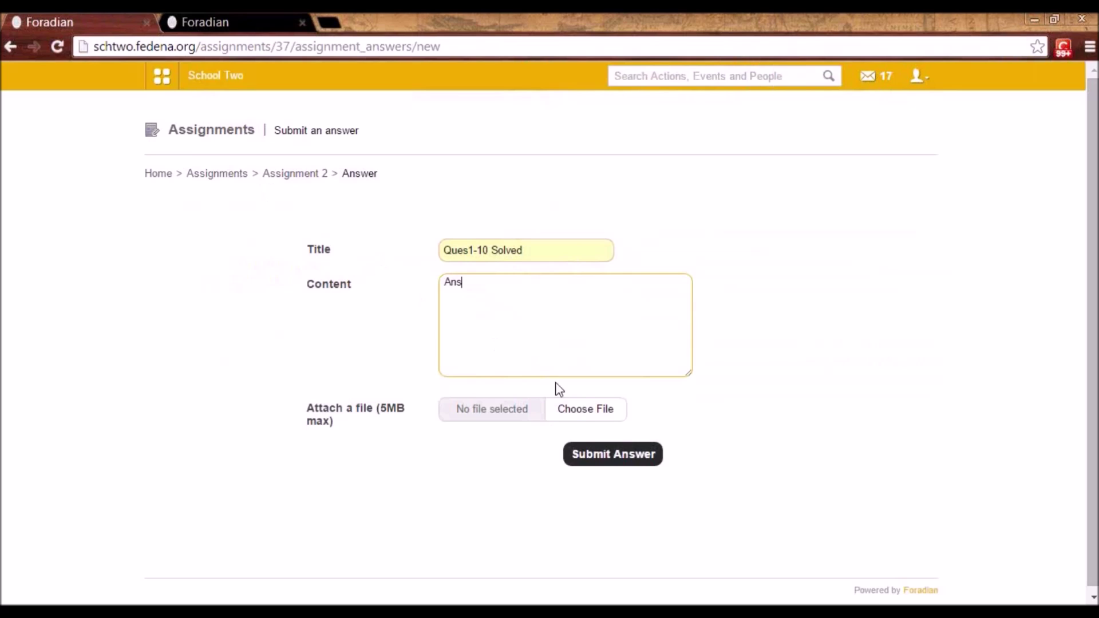
left_click(610, 457)
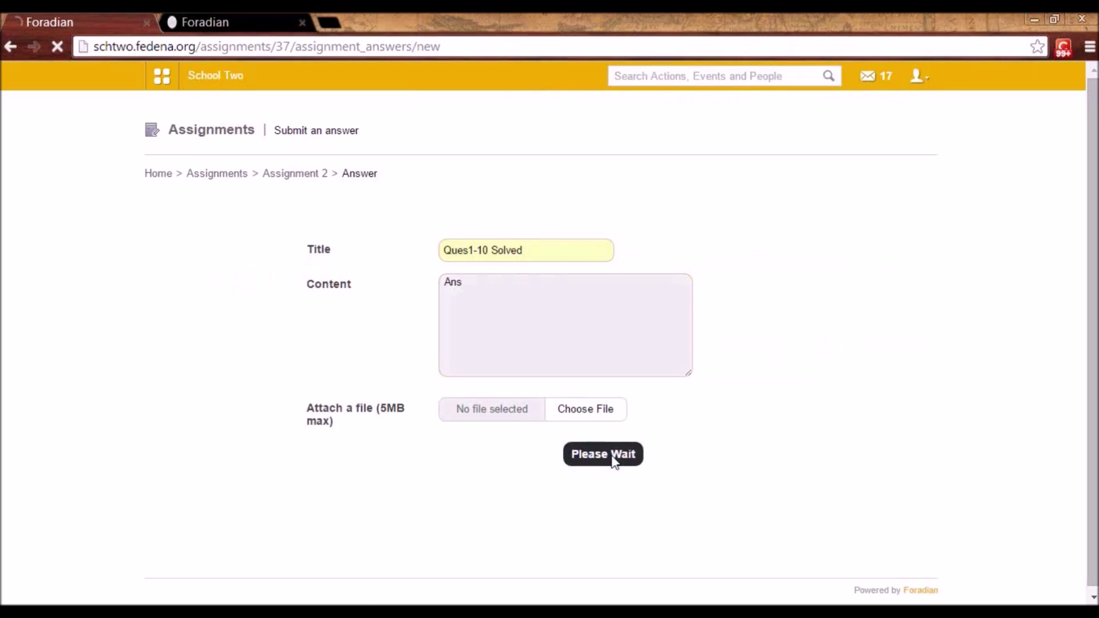
left_click(914, 77)
left_click(847, 148)
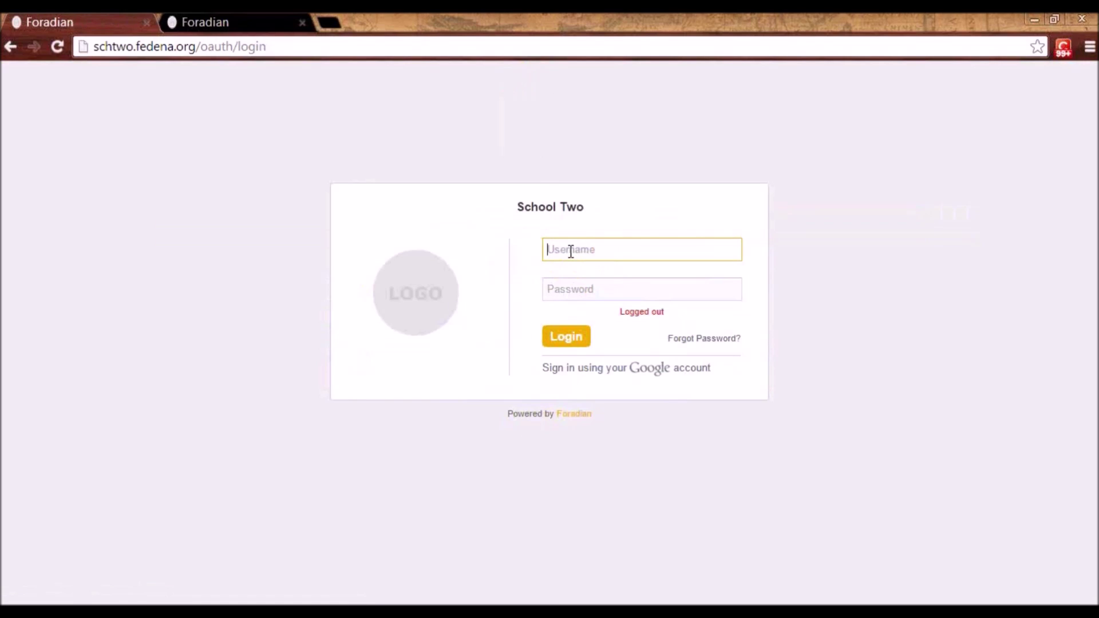
- Log back in with the teacher's credentials and dismiss the save-password offer
left_click(570, 252)
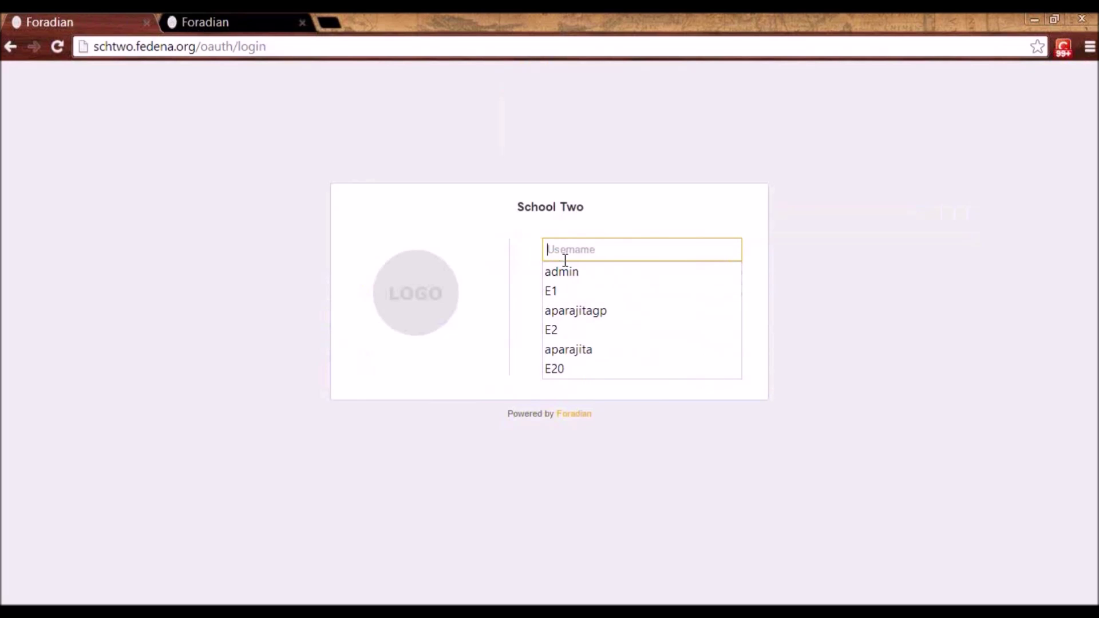
type("E11")
key("Tab")
type("•")
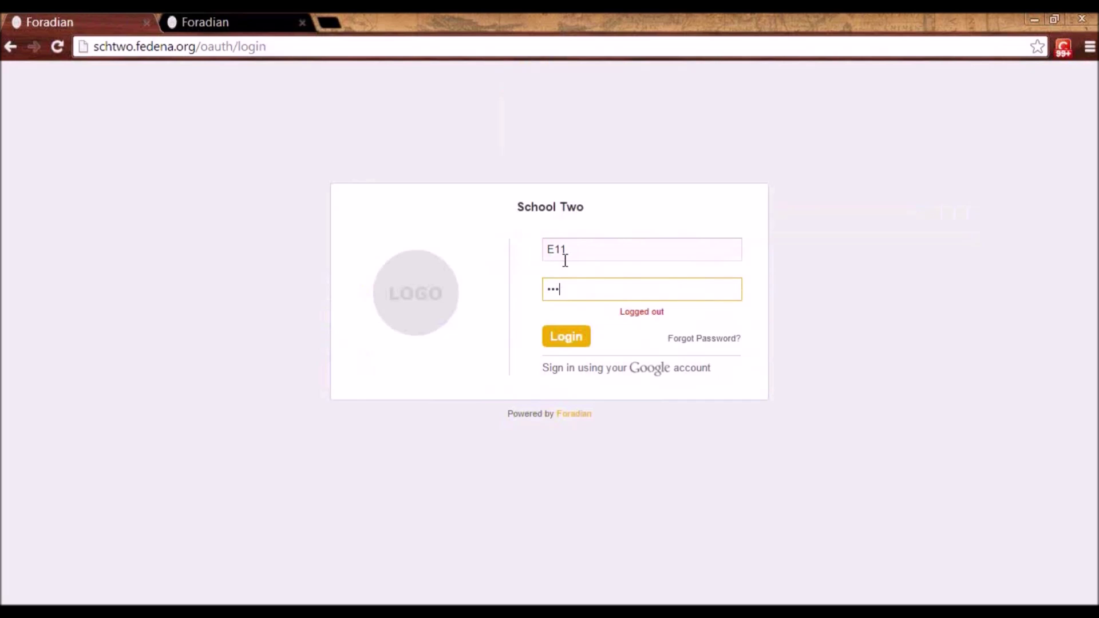
left_click(567, 340)
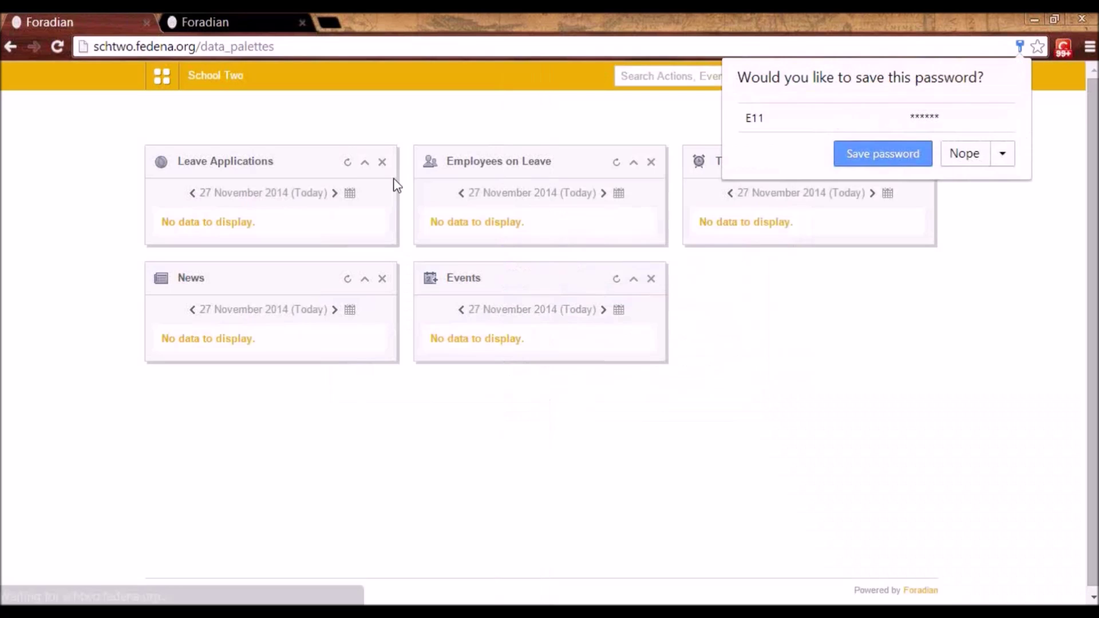
left_click(953, 153)
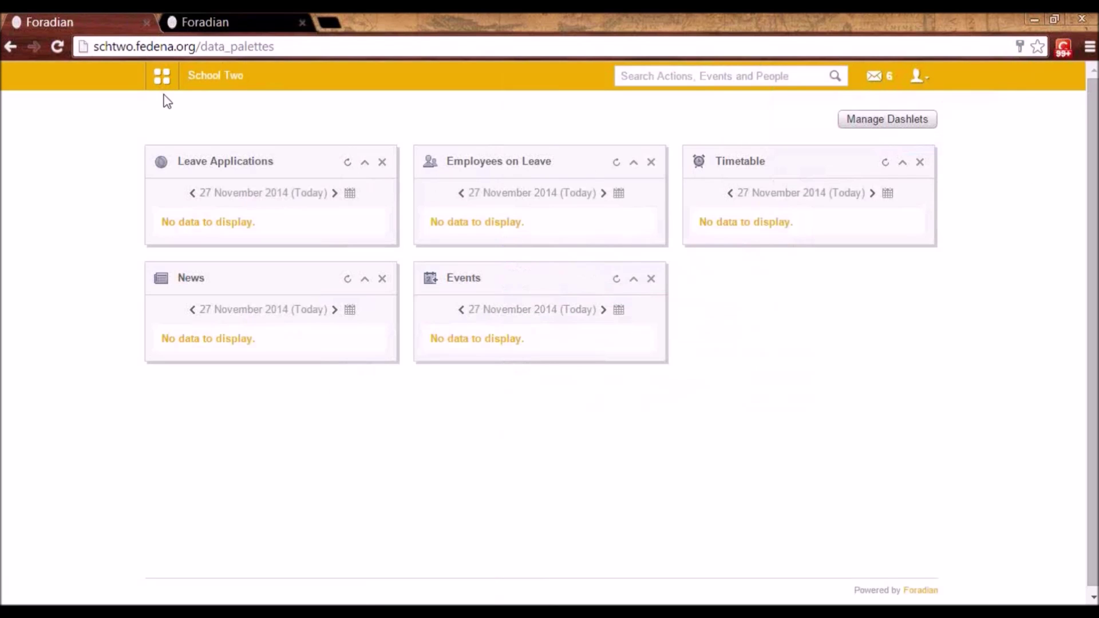
- List History - K1 - B 2014 assignments, showing Assignment1 and Assignment 2
left_click(160, 77)
left_click(255, 120)
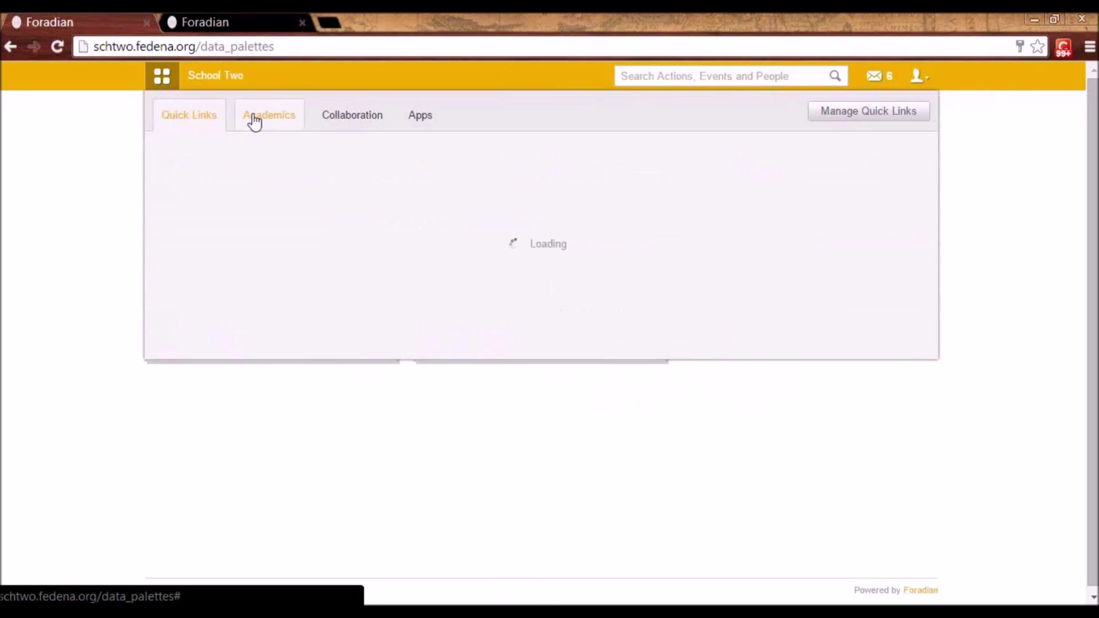
left_click(256, 165)
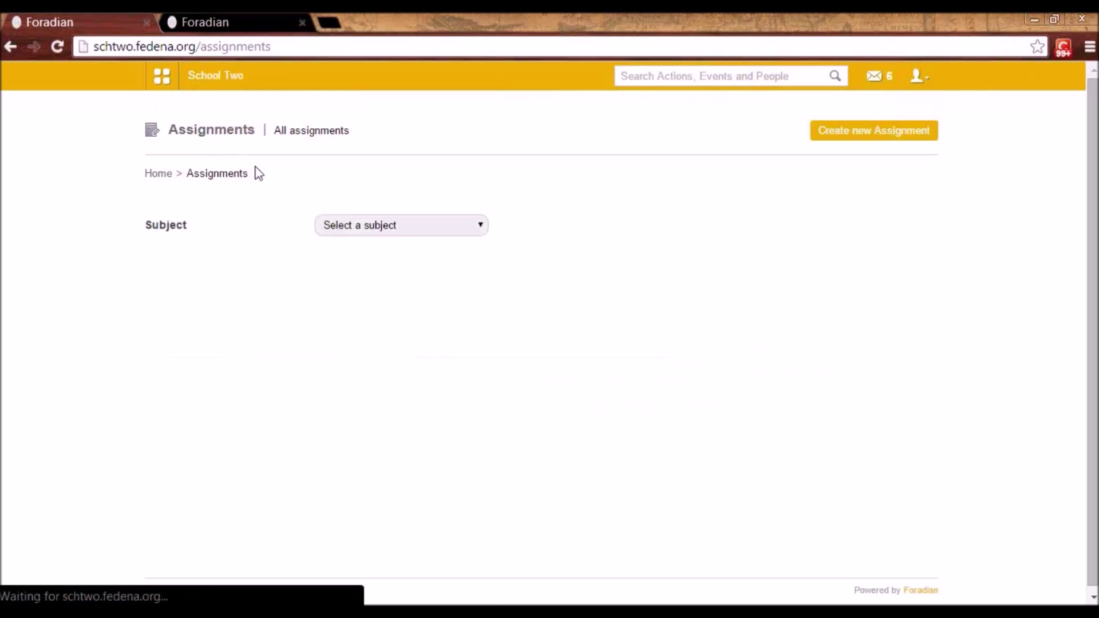
left_click(326, 224)
left_click(342, 229)
left_click(341, 230)
left_click(351, 254)
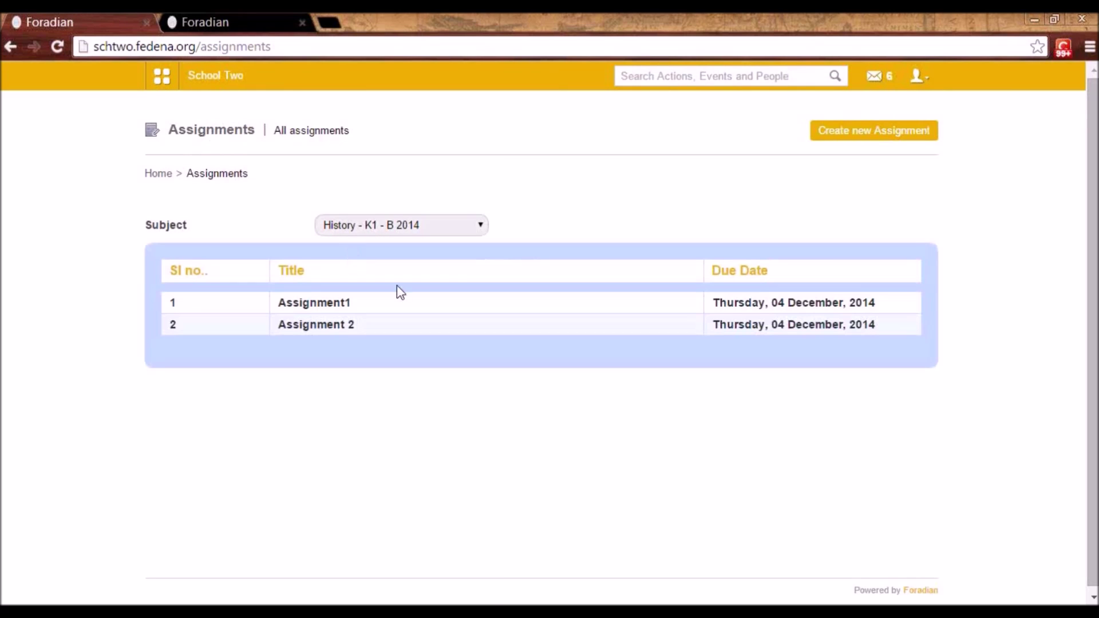
- Accept the student's 'Ques1-10 Solved' answer from Assignment 2's Answered list
left_click(331, 325)
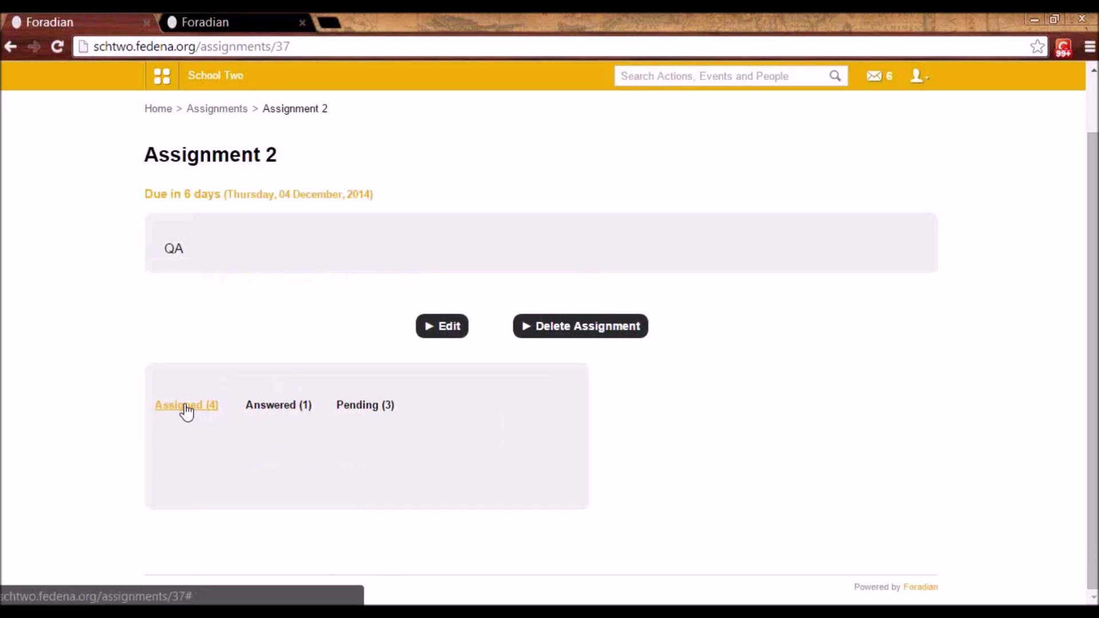
left_click(288, 410)
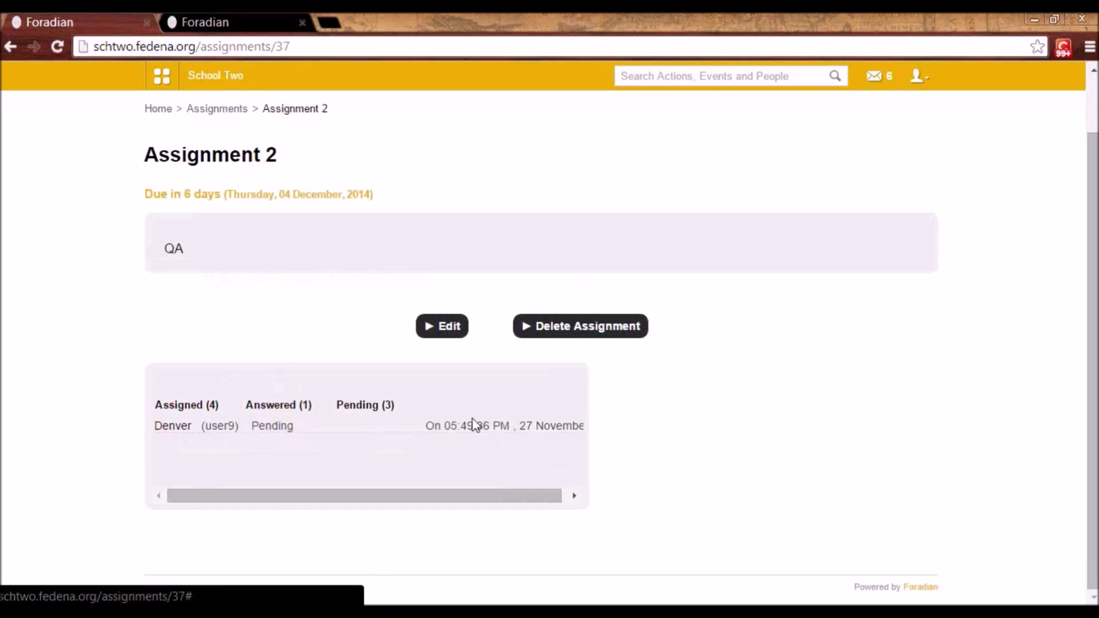
left_click(173, 426)
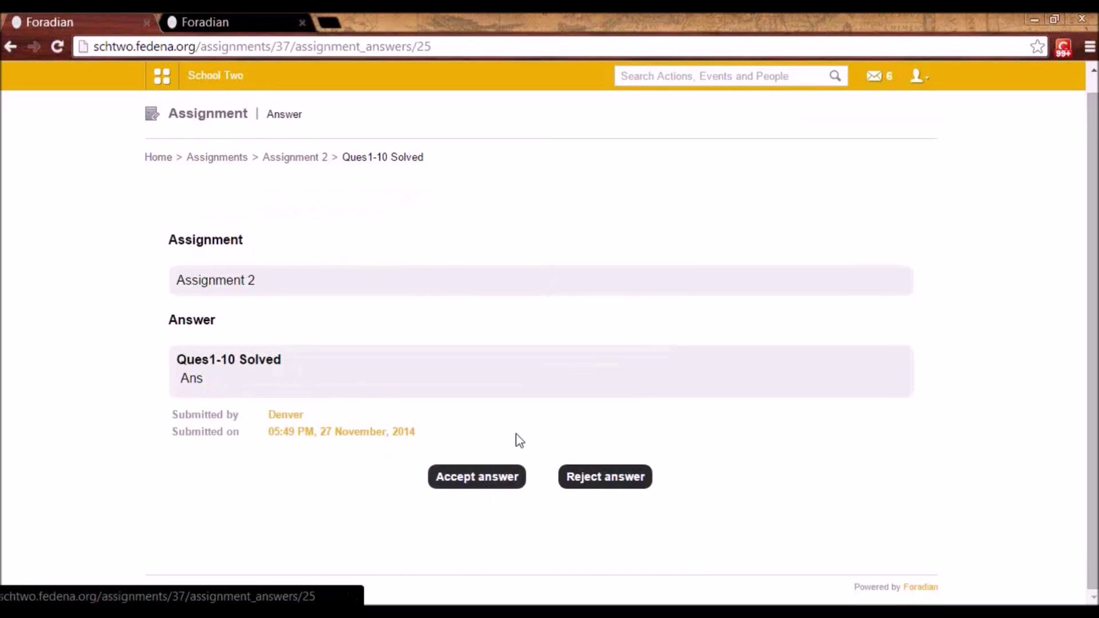
left_click(478, 481)
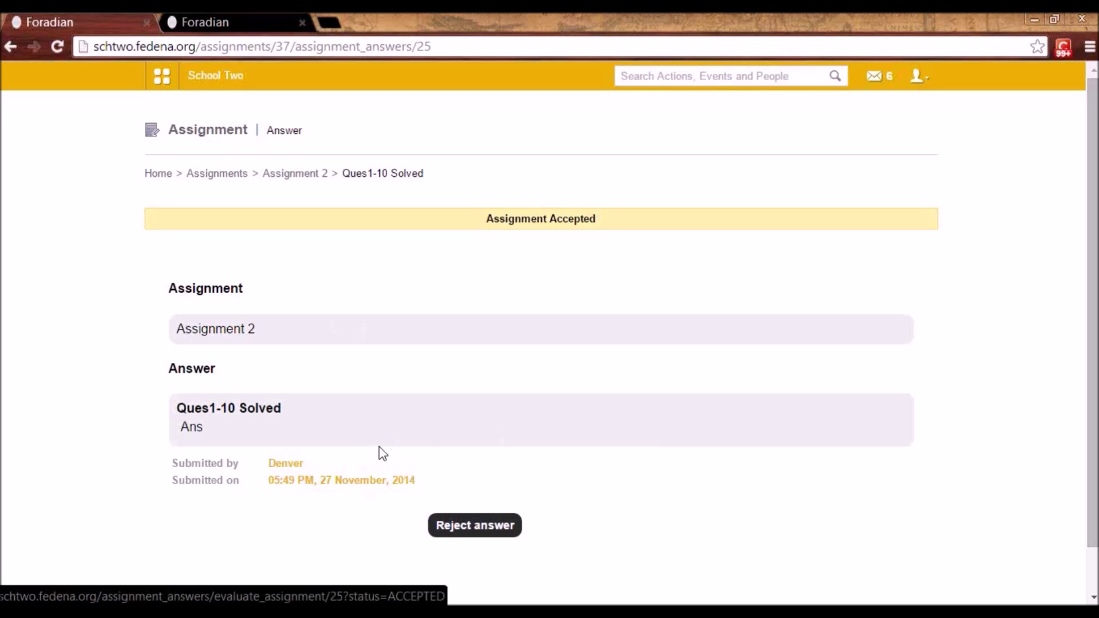
- Sign out and sign back in as administrator with the saved credentials
left_click(915, 75)
left_click(884, 142)
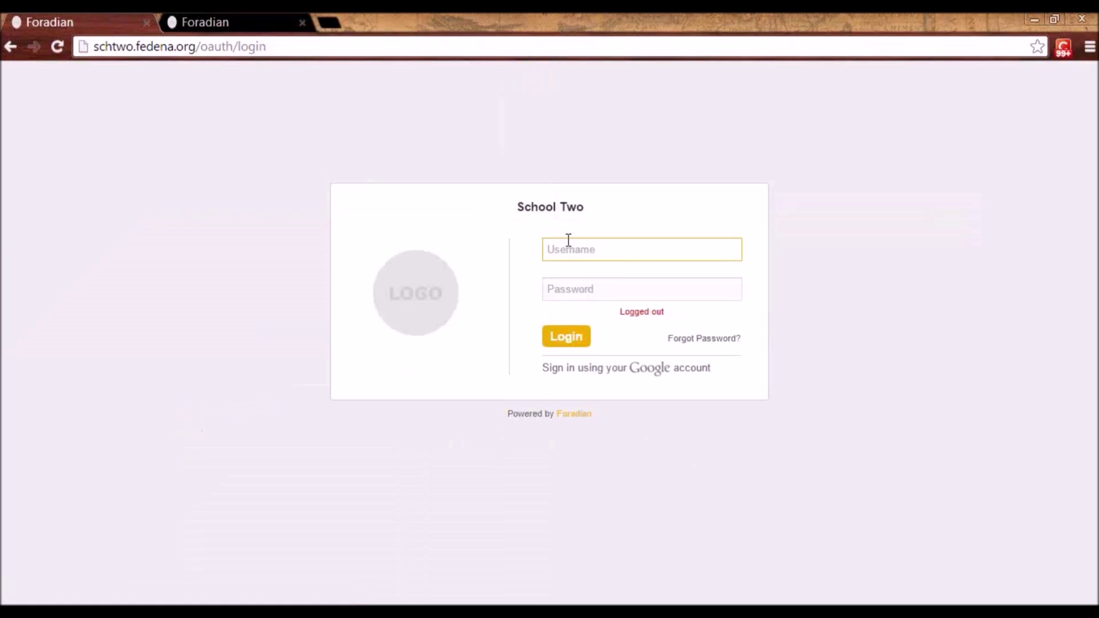
left_click(567, 247)
left_click(562, 272)
left_click(572, 287)
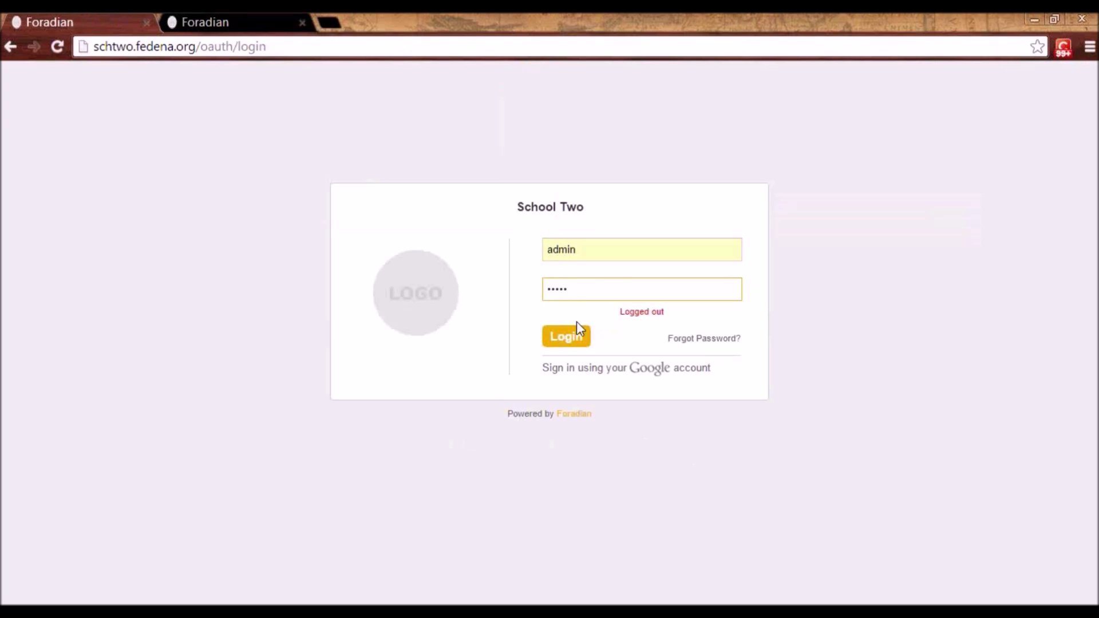
key("Return")
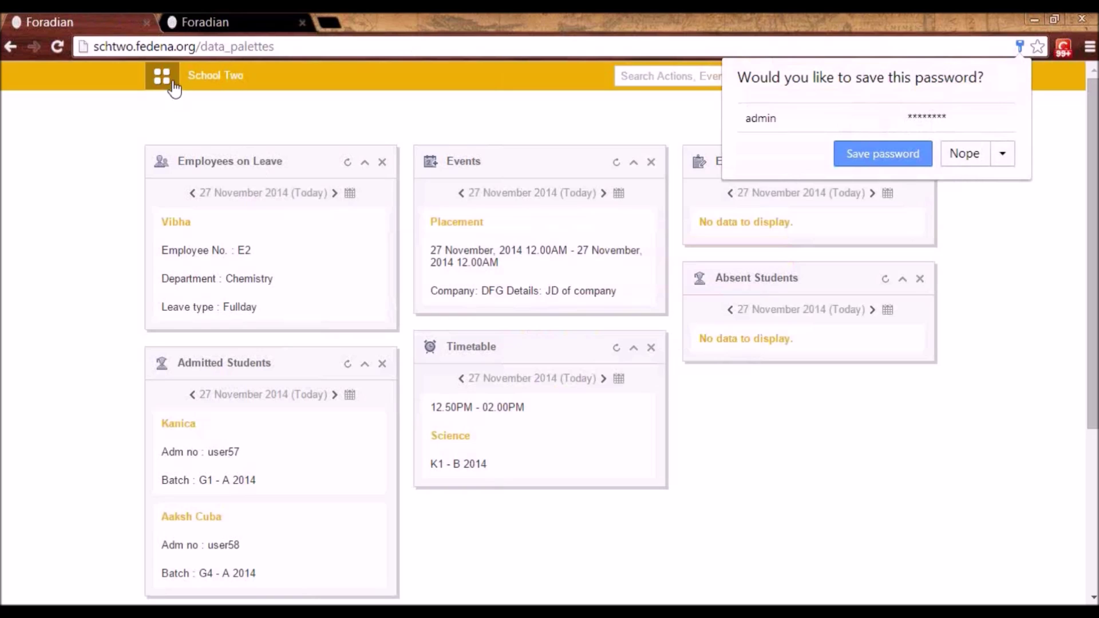
- Open the Discipline complaints list showing C1001 and C1000 Misbehave
left_click(162, 75)
left_click(287, 127)
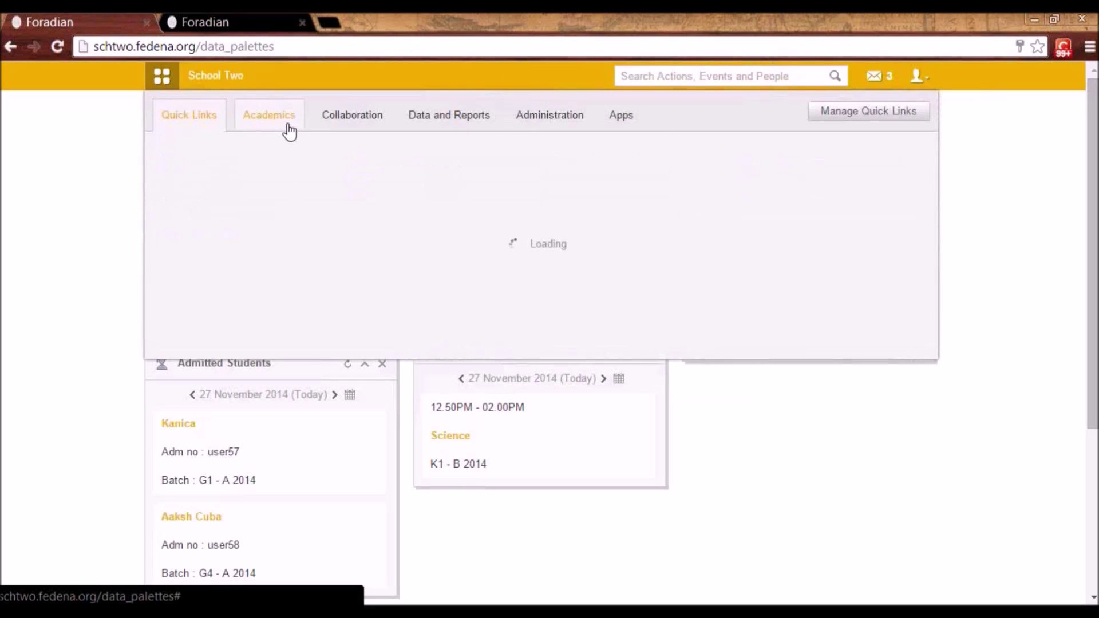
left_click(768, 167)
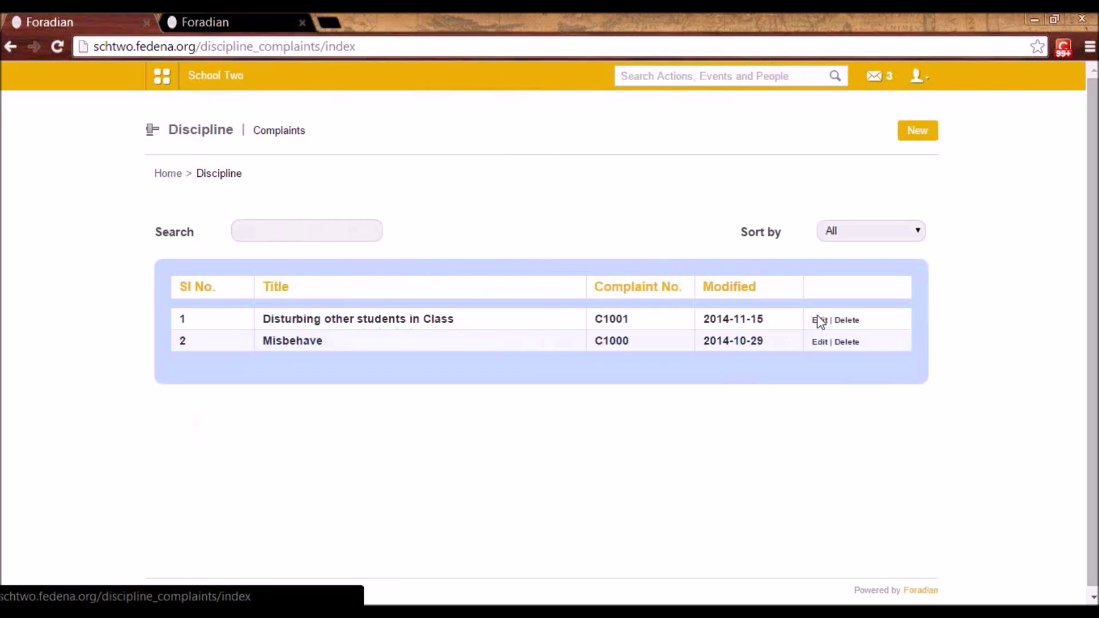
- Review the C1000 Misbehave edit form, then its details page: Pending, trial 2014-10-29, venue N2-R1
left_click(820, 342)
scroll(615, 293, "down", 1)
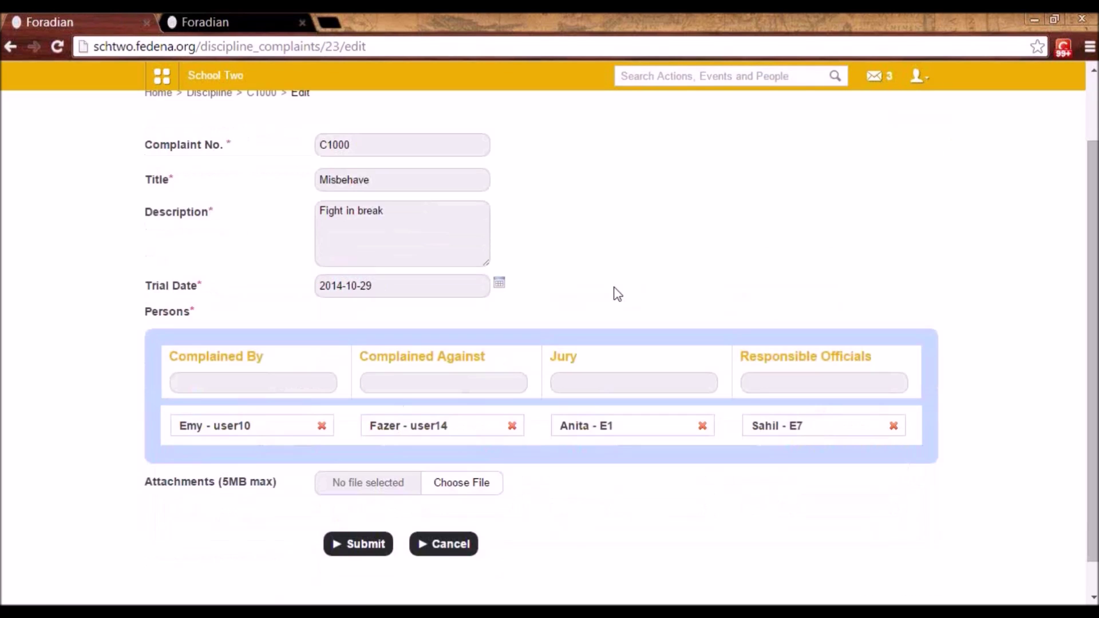
scroll(617, 294, "up", 1)
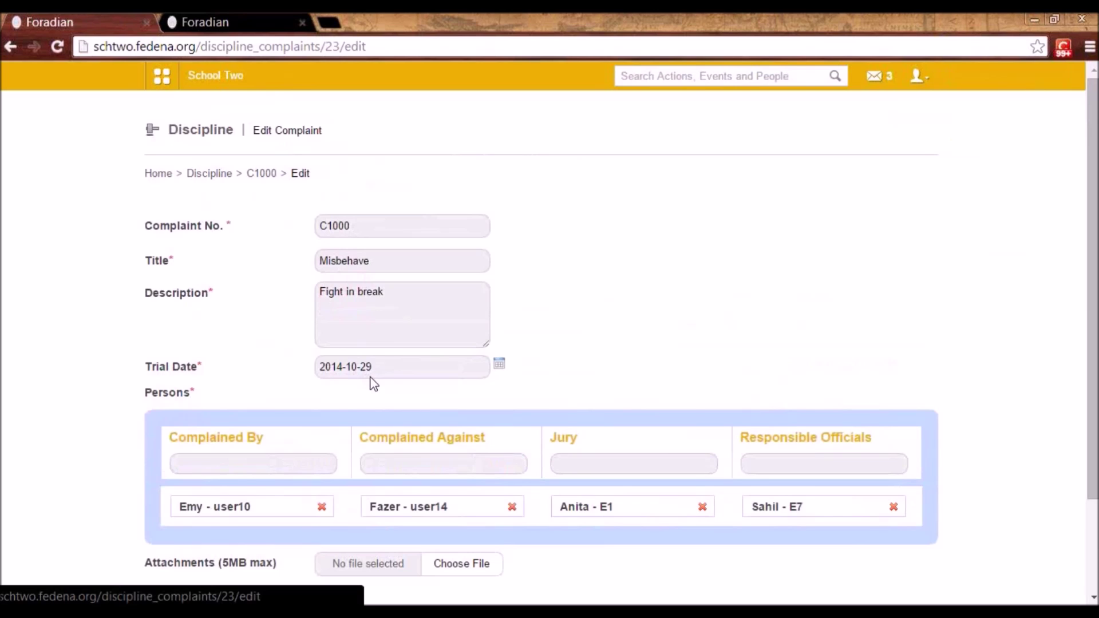
scroll(373, 382, "down", 2)
scroll(371, 377, "down", 1)
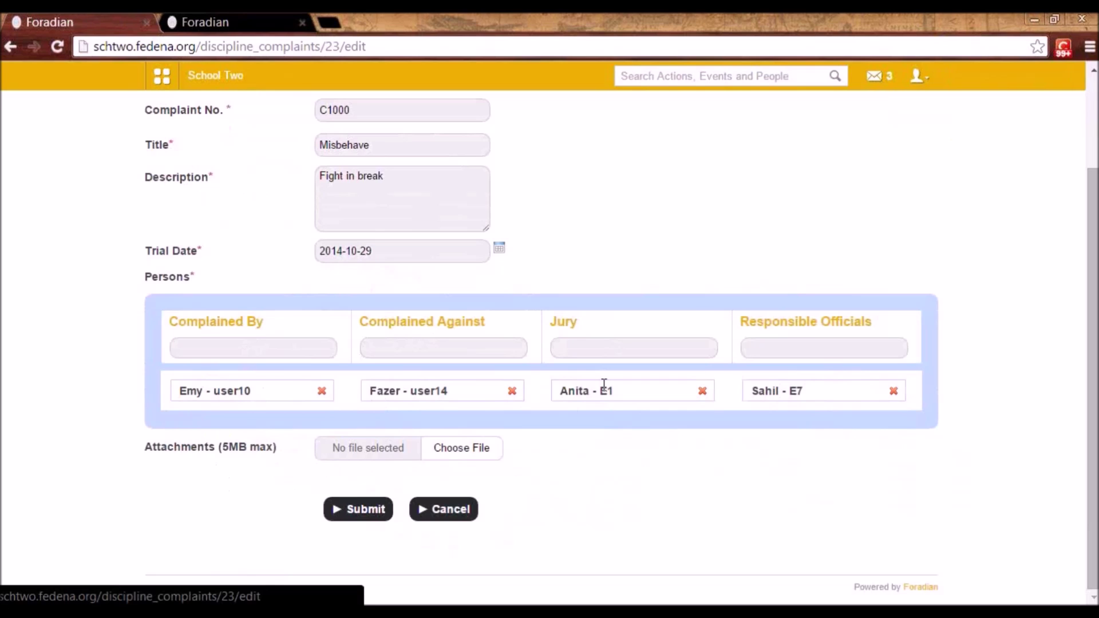
scroll(540, 336, "up", 2)
scroll(417, 243, "down", 1)
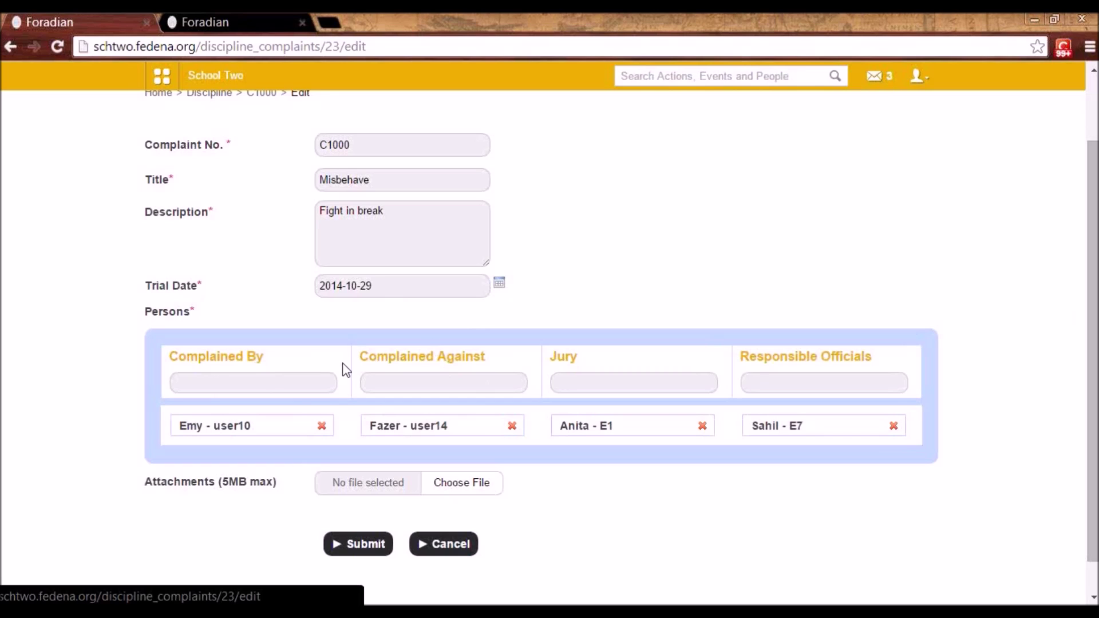
scroll(368, 409, "up", 2)
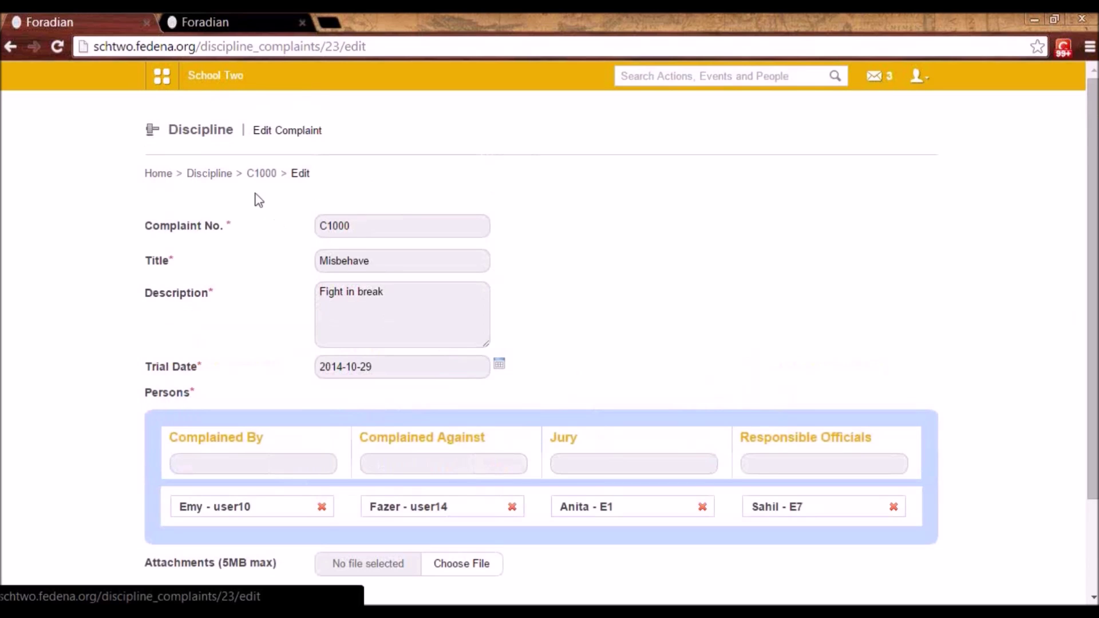
left_click(261, 179)
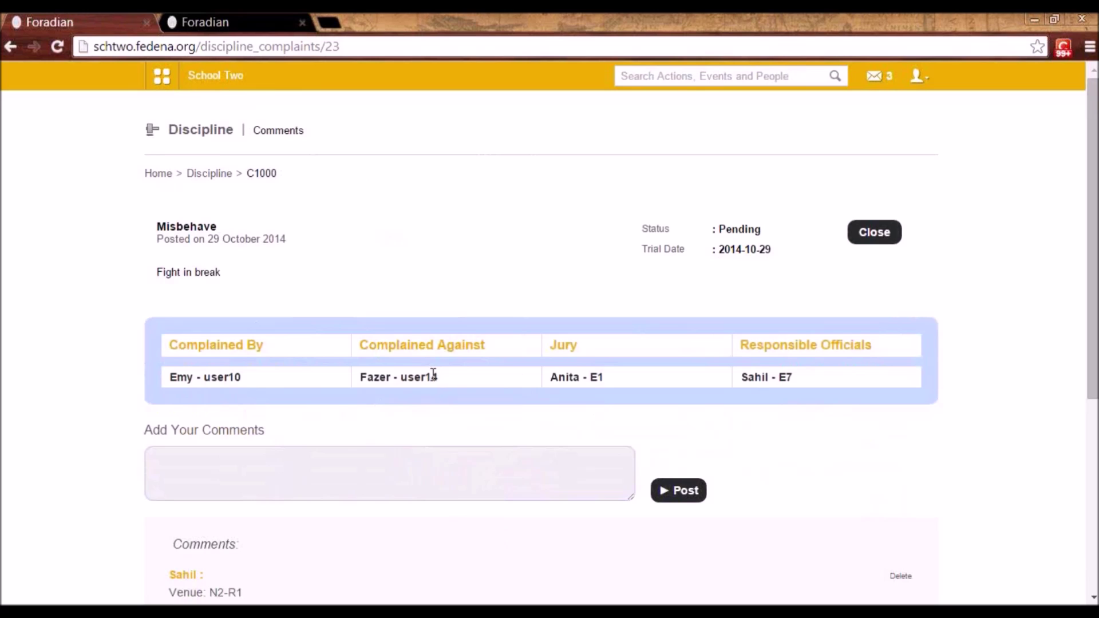
- Scroll through complaint C1000's comment thread and place the cursor in the comment box
scroll(361, 370, "down", 3)
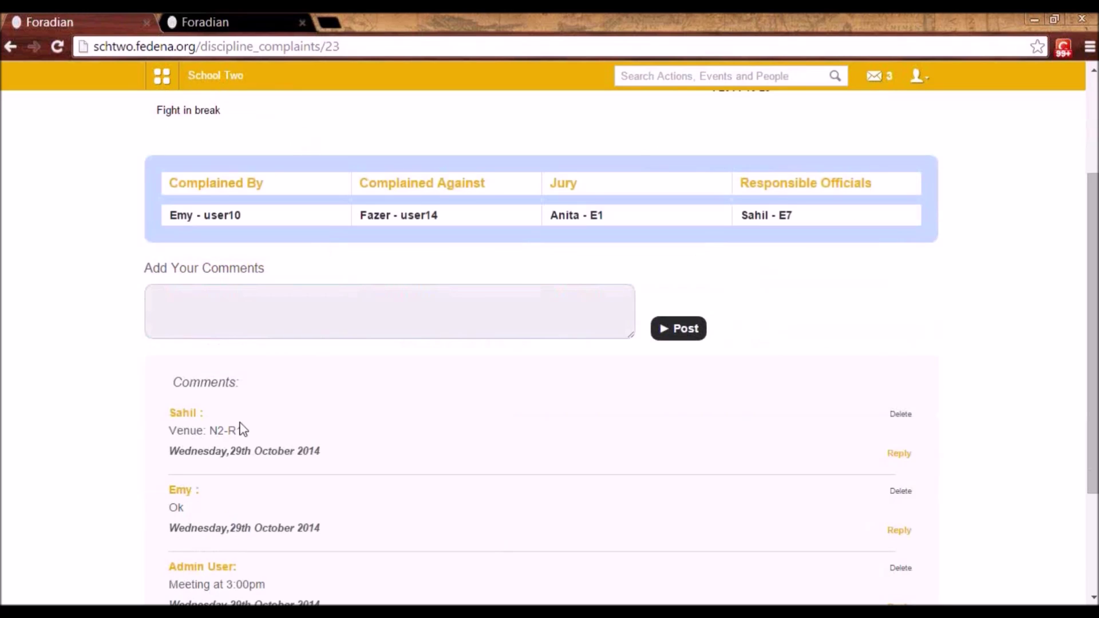
scroll(343, 486, "down", 1)
scroll(351, 495, "down", 2)
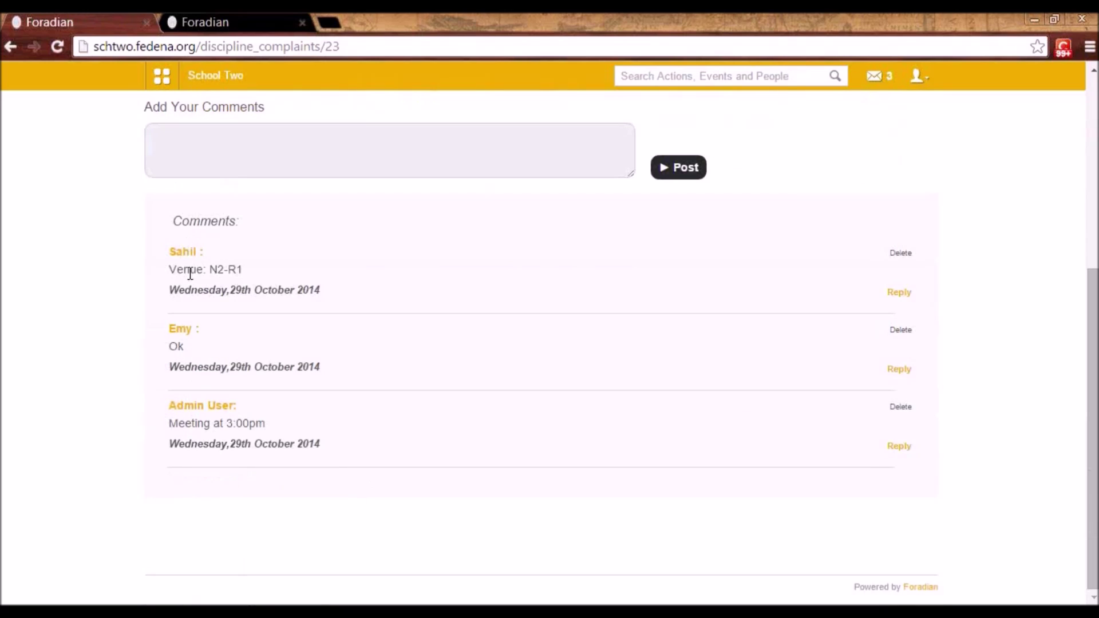
scroll(196, 252, "up", 2)
left_click(208, 234)
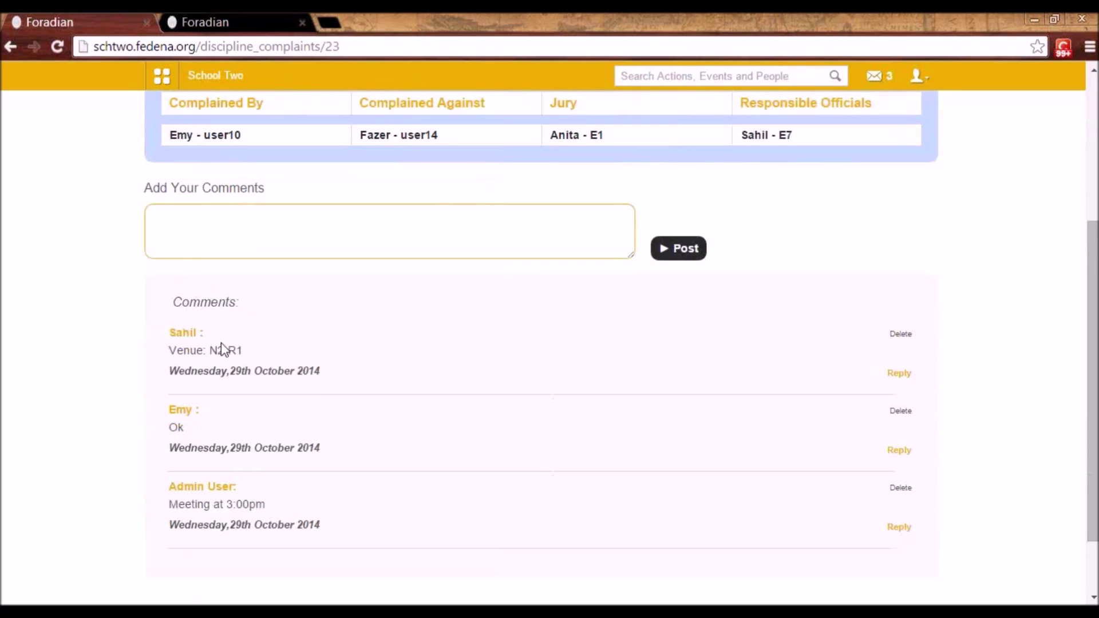
- Review the page again and open complaint C1000's closing decision form
scroll(248, 515, "up", 2)
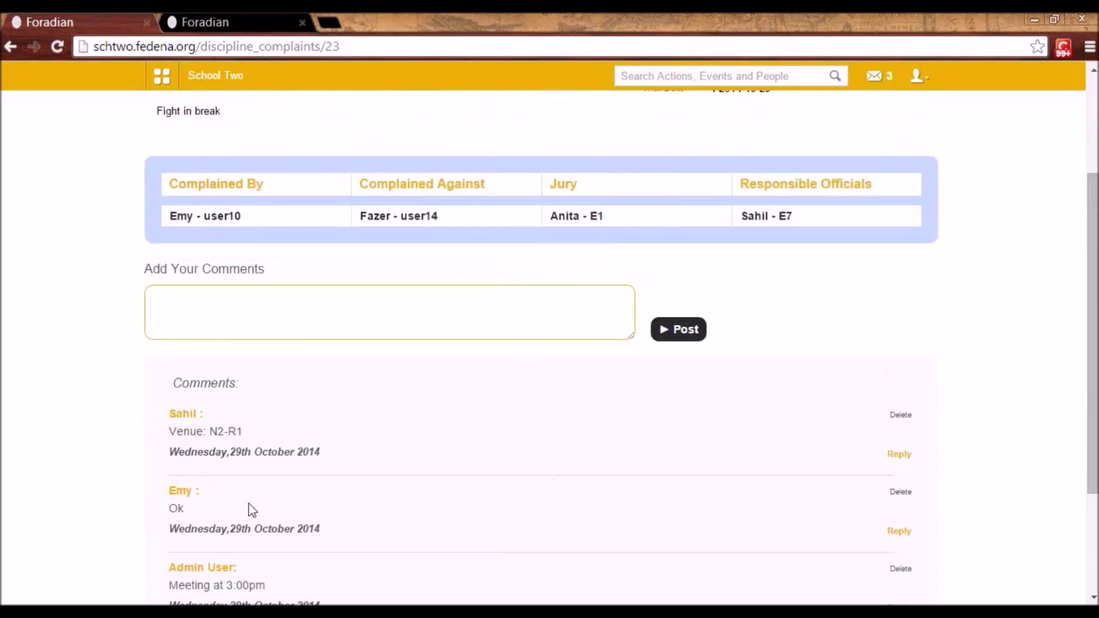
scroll(456, 346, "up", 4)
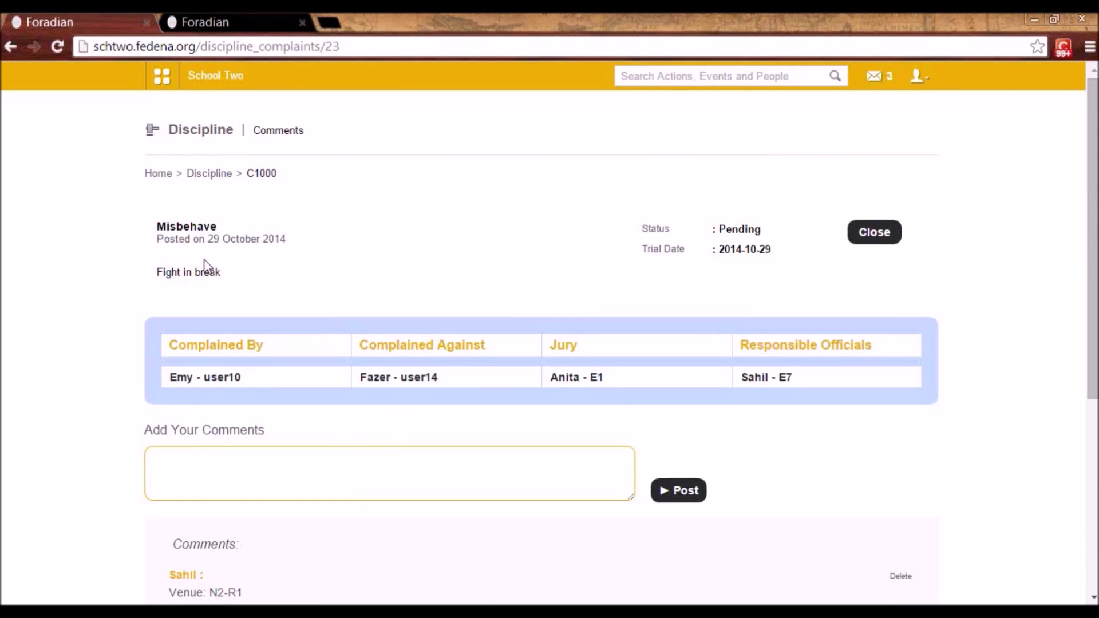
scroll(254, 421, "down", 1)
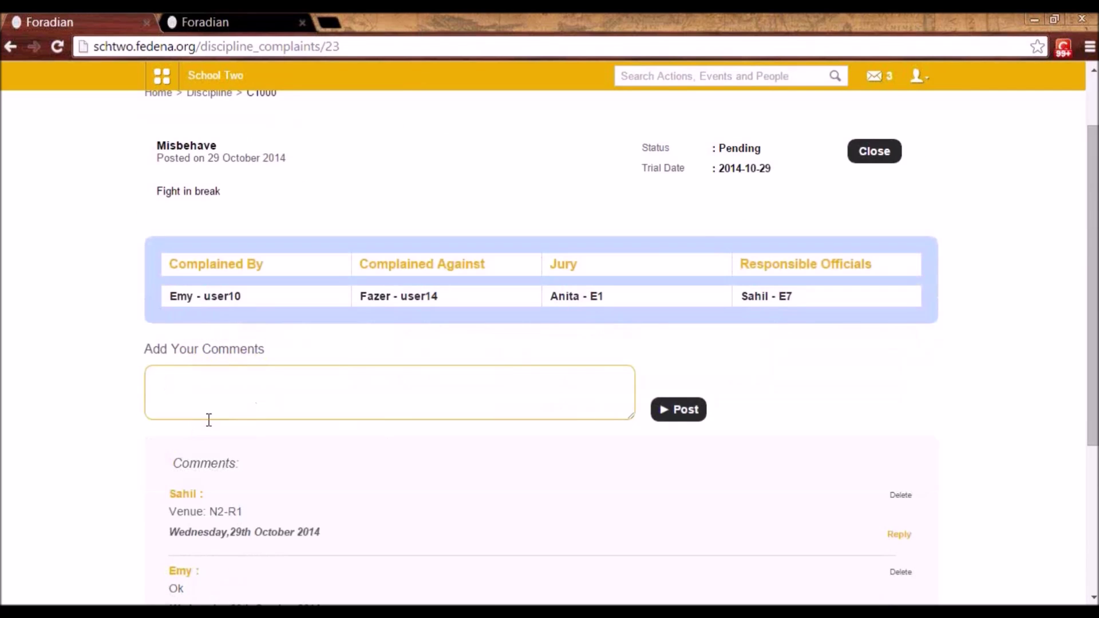
scroll(556, 455, "up", 1)
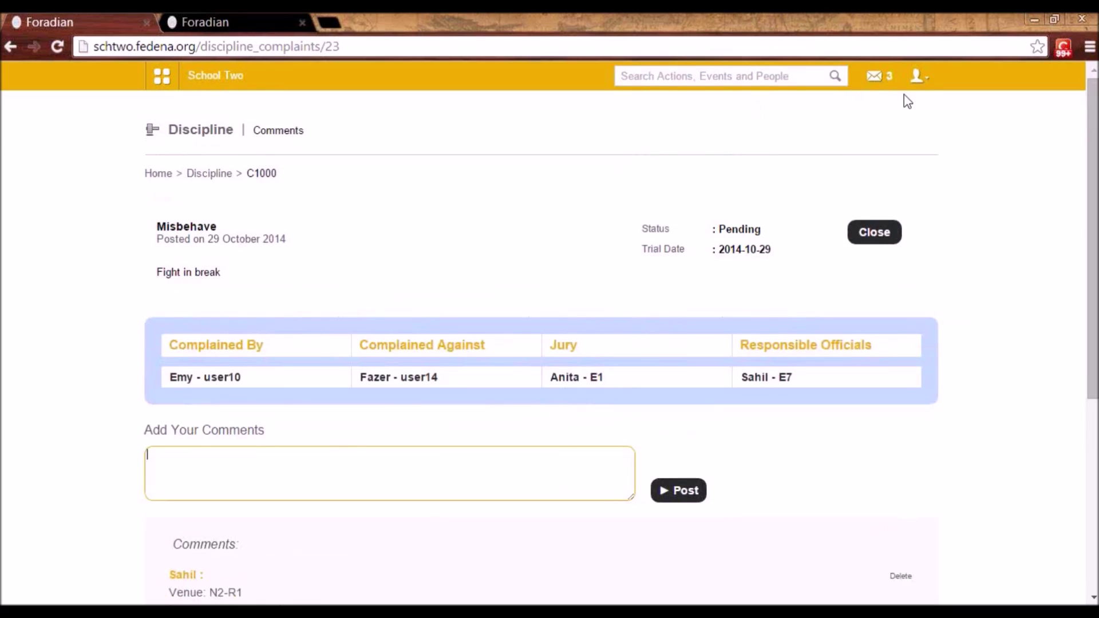
left_click(920, 77)
left_click(741, 186)
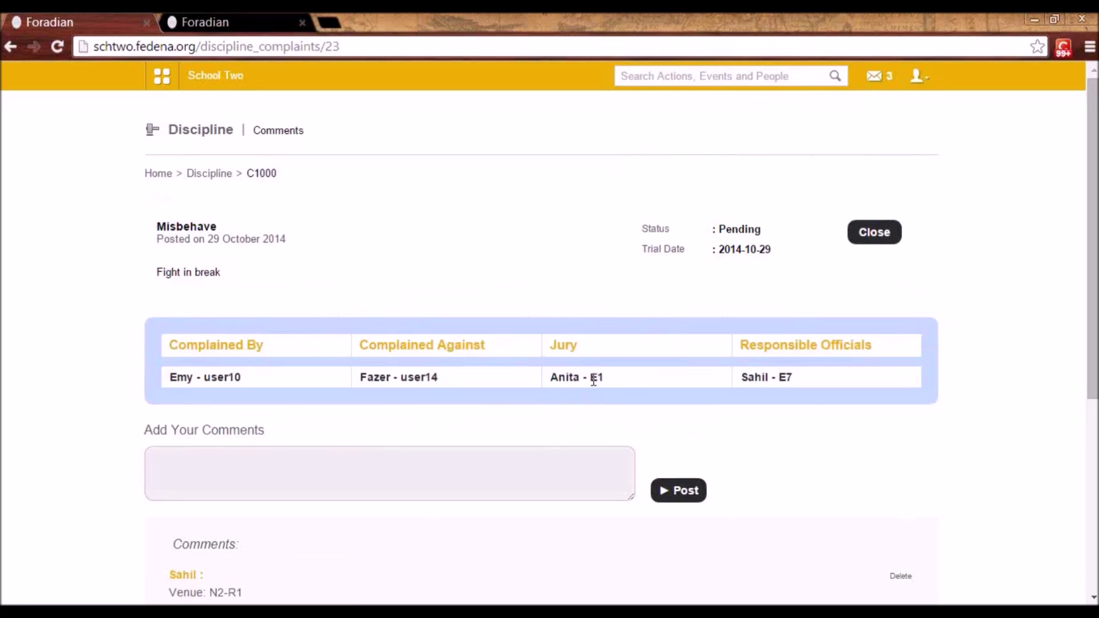
left_click(872, 235)
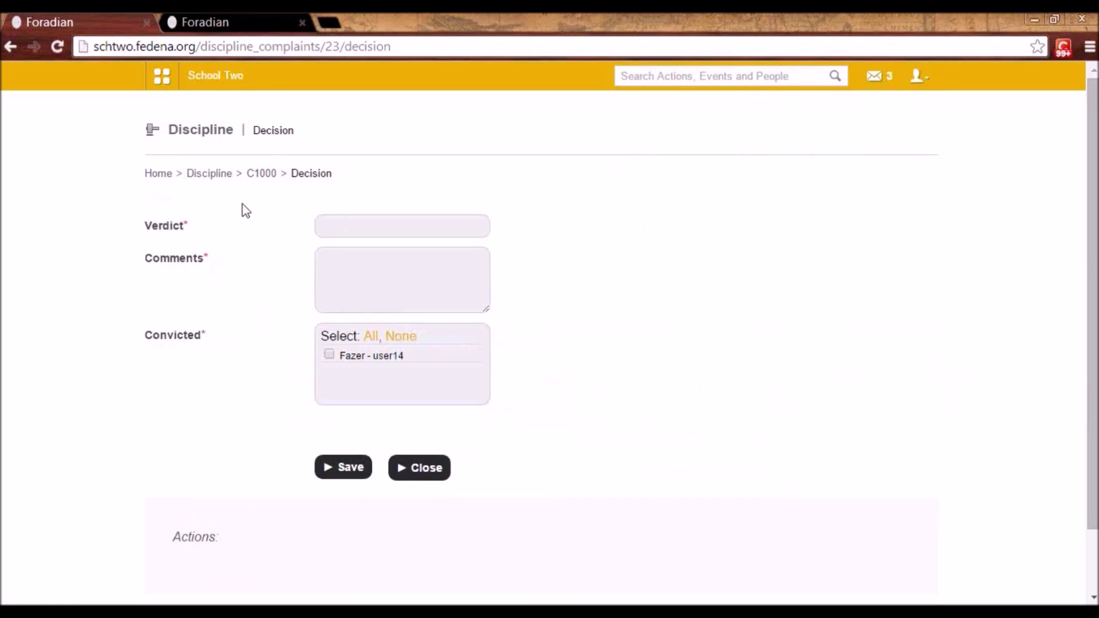
- On C1000's decision form, visit Verdict and Comments, then mark the only student Convicted
left_click(340, 226)
left_click(337, 274)
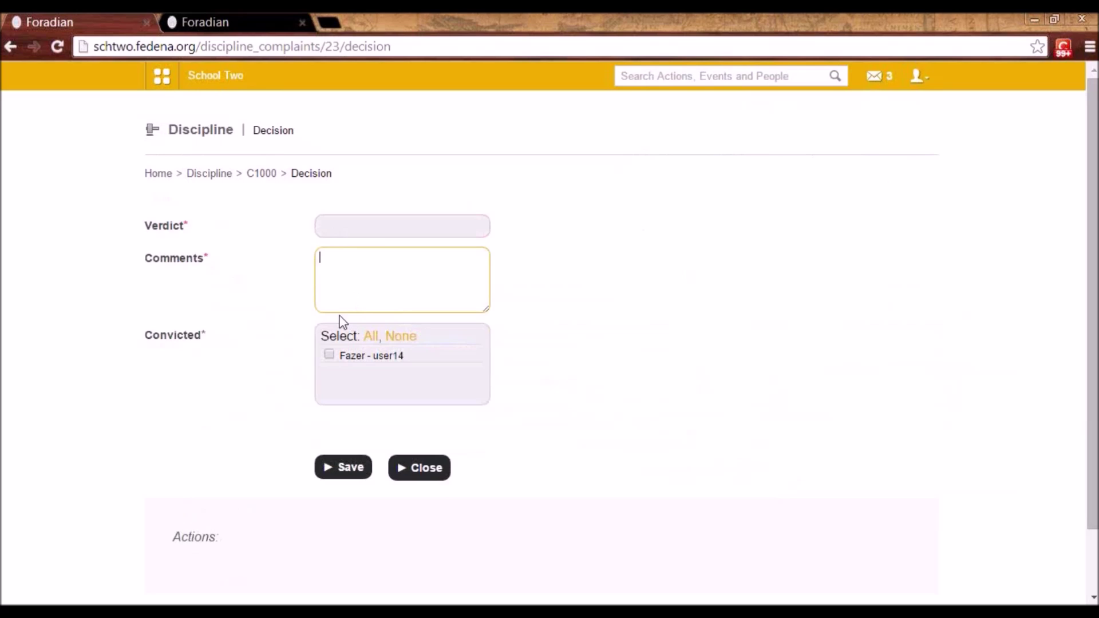
left_click(330, 355)
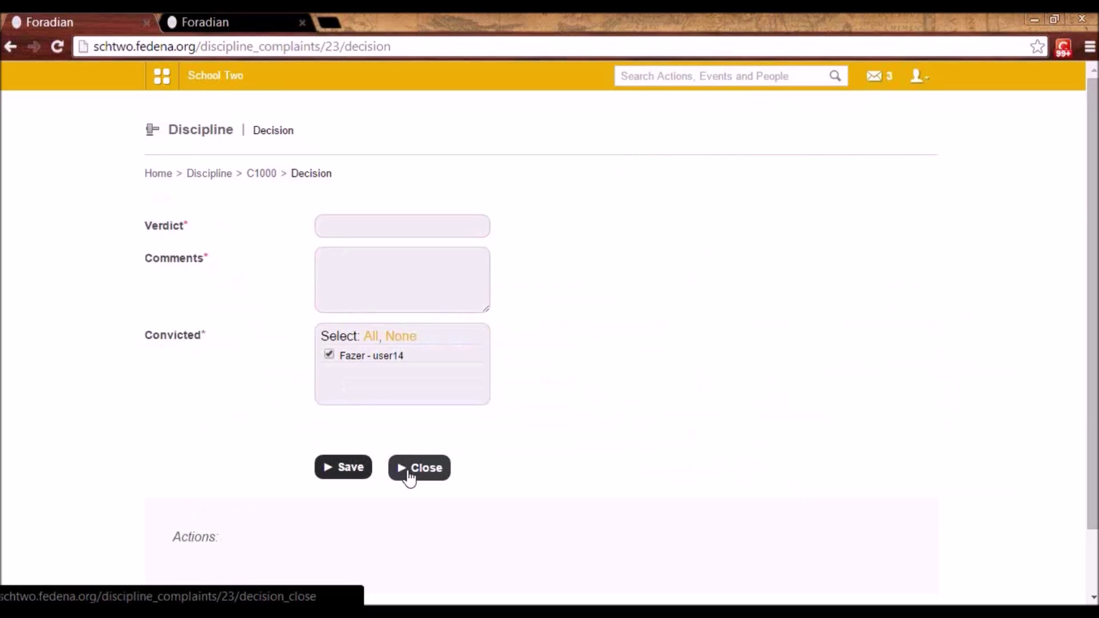
- Go to Data Management and open the Computer lab category's entries
left_click(160, 83)
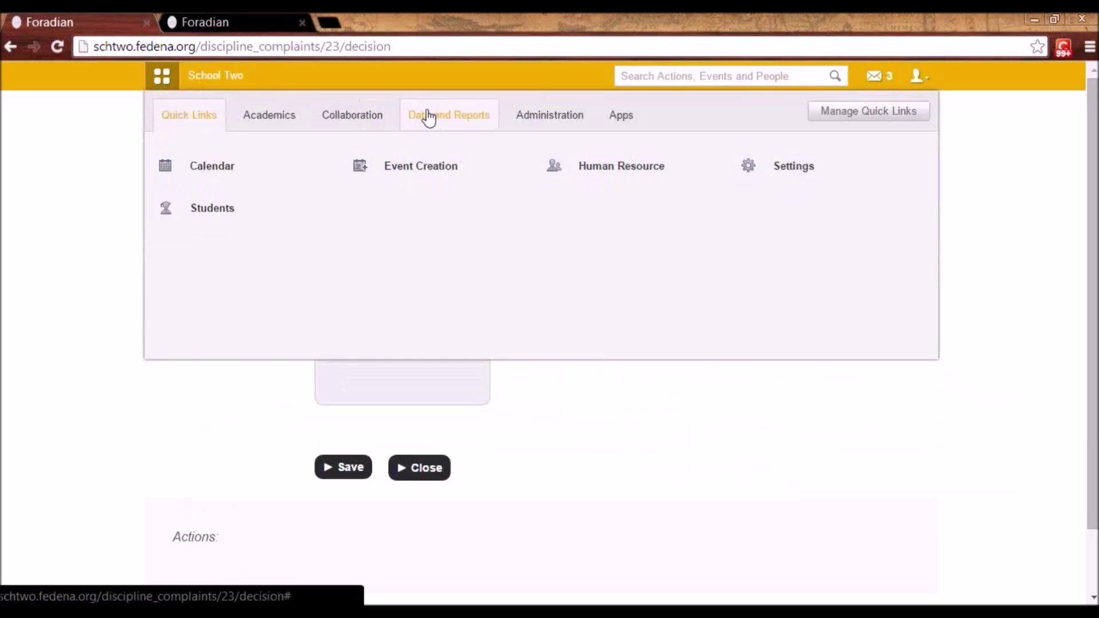
left_click(428, 117)
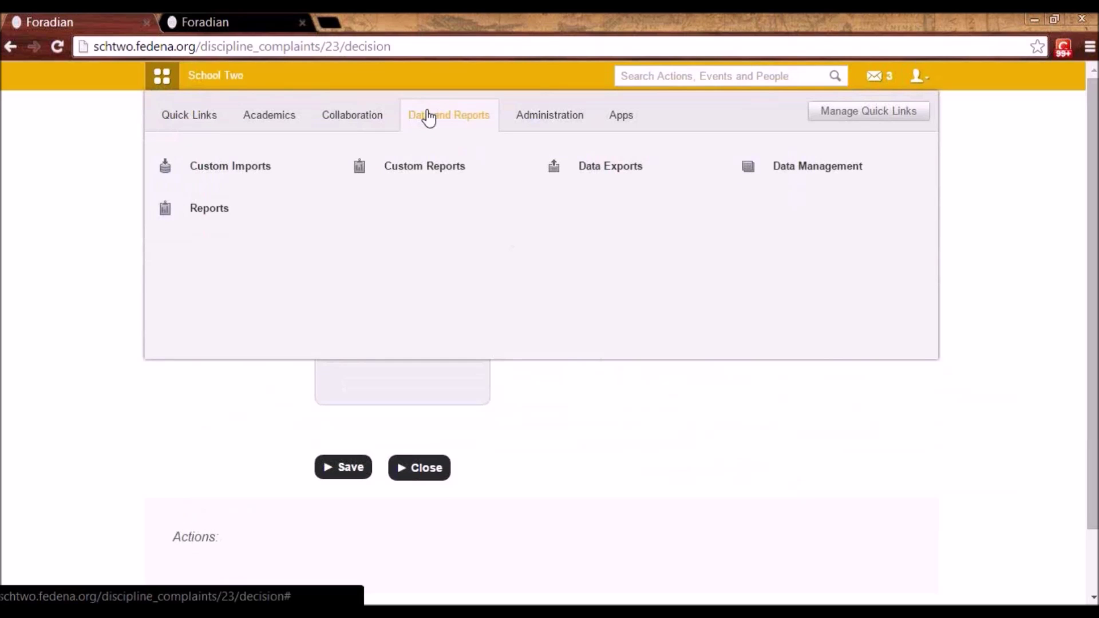
left_click(811, 182)
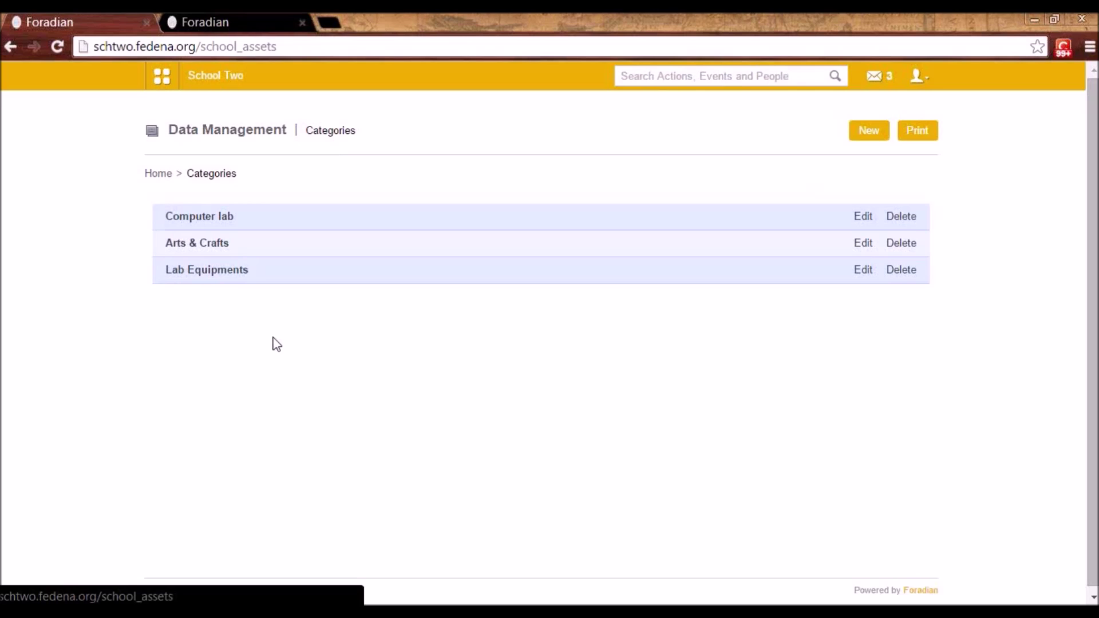
left_click(216, 222)
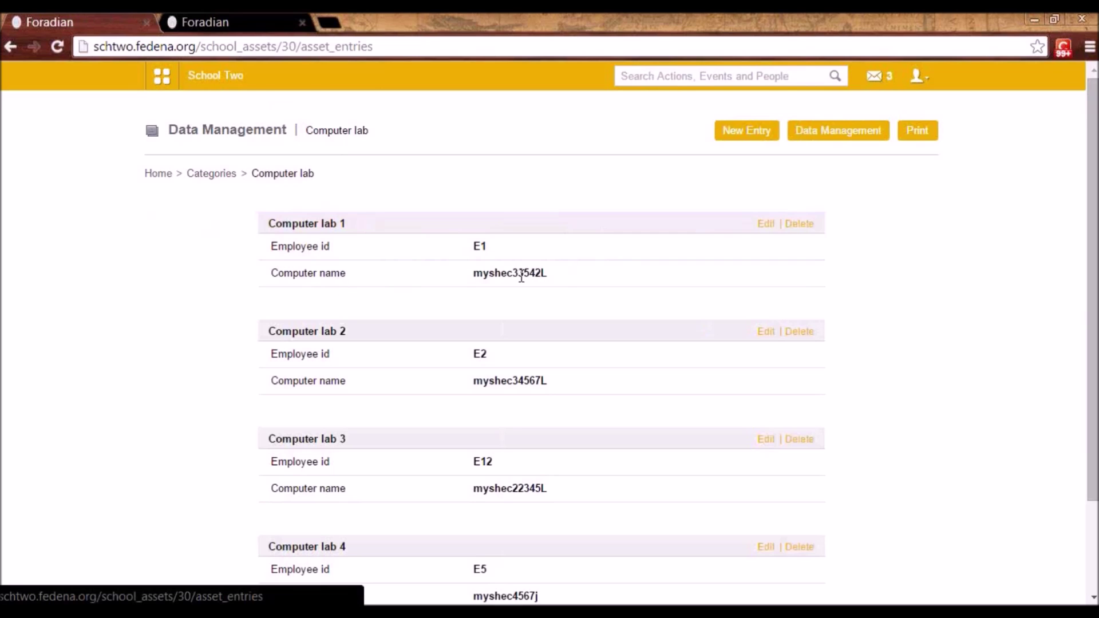
- Look over the Computer lab entries, then go back to categories and start a new one
scroll(475, 487, "down", 1)
scroll(453, 527, "up", 1)
scroll(416, 410, "down", 1)
scroll(444, 422, "up", 1)
left_click(221, 178)
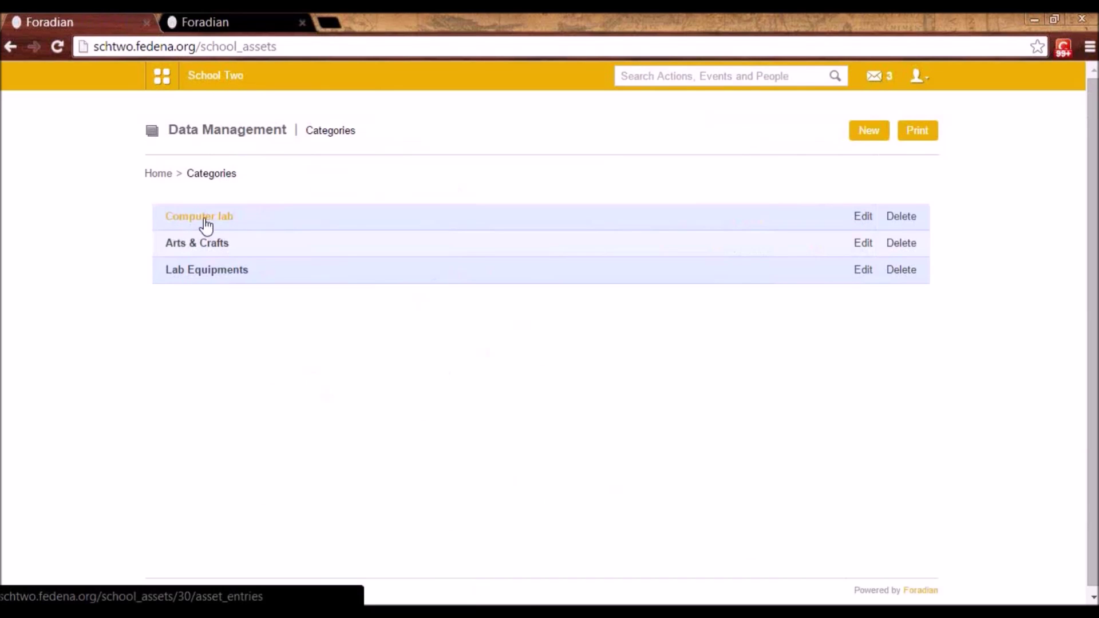
left_click(869, 130)
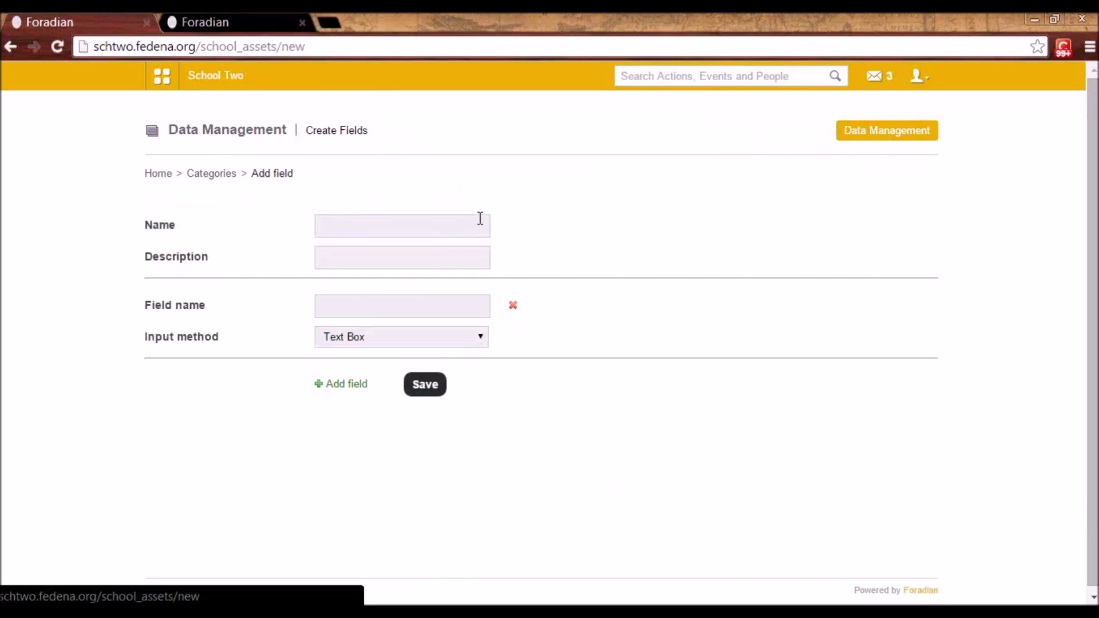
- Look at the Create Fields form, then return to the Computer lab entries list
left_click(345, 229)
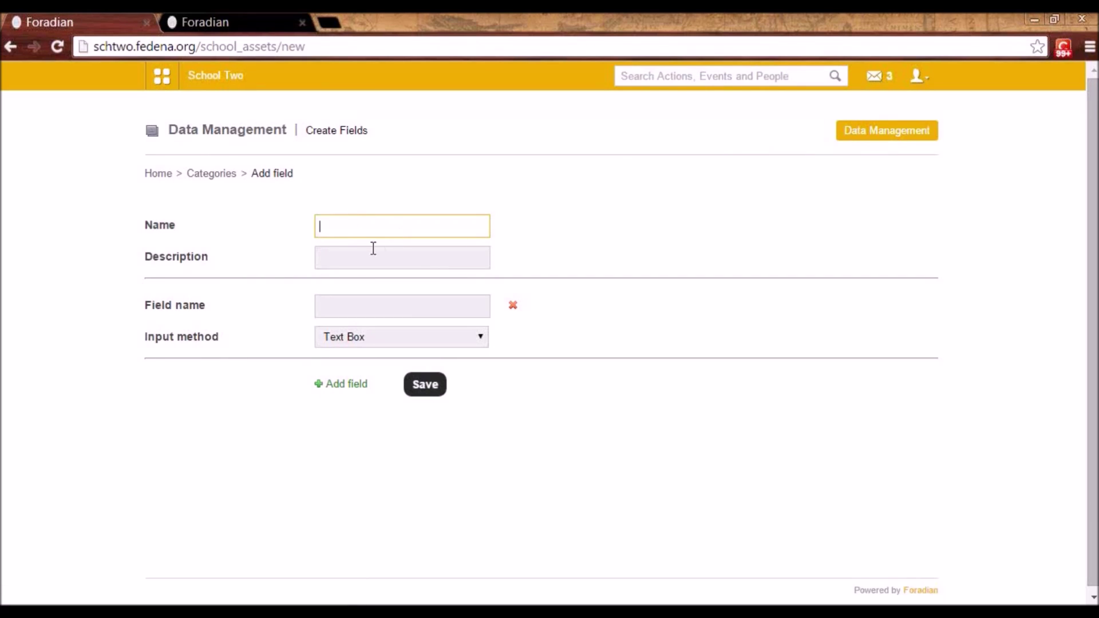
left_click(356, 311)
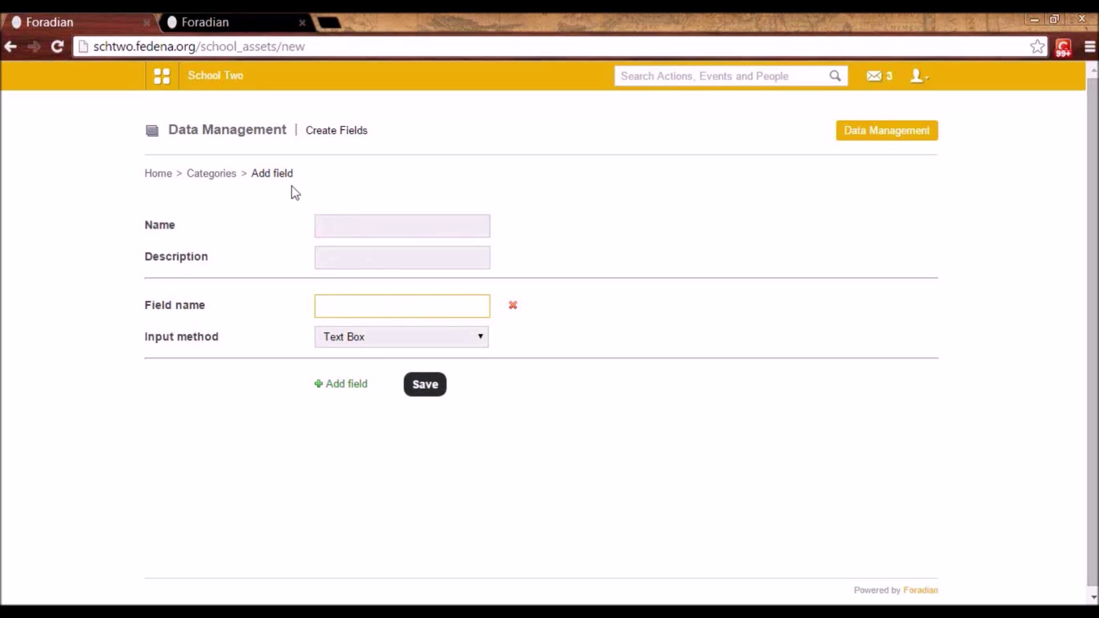
left_click(212, 175)
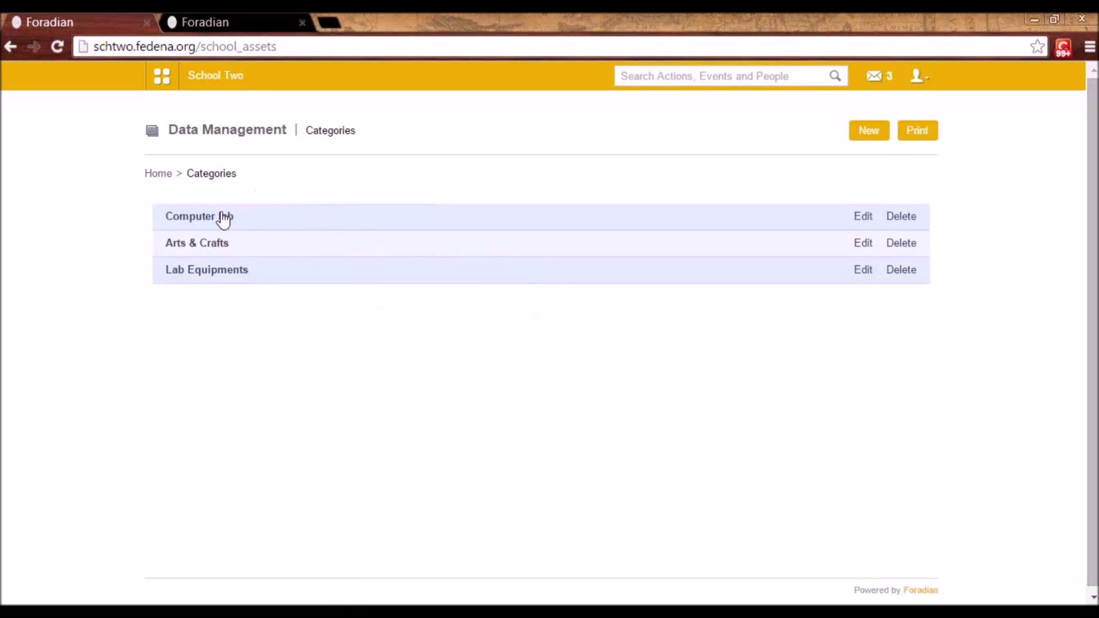
left_click(220, 216)
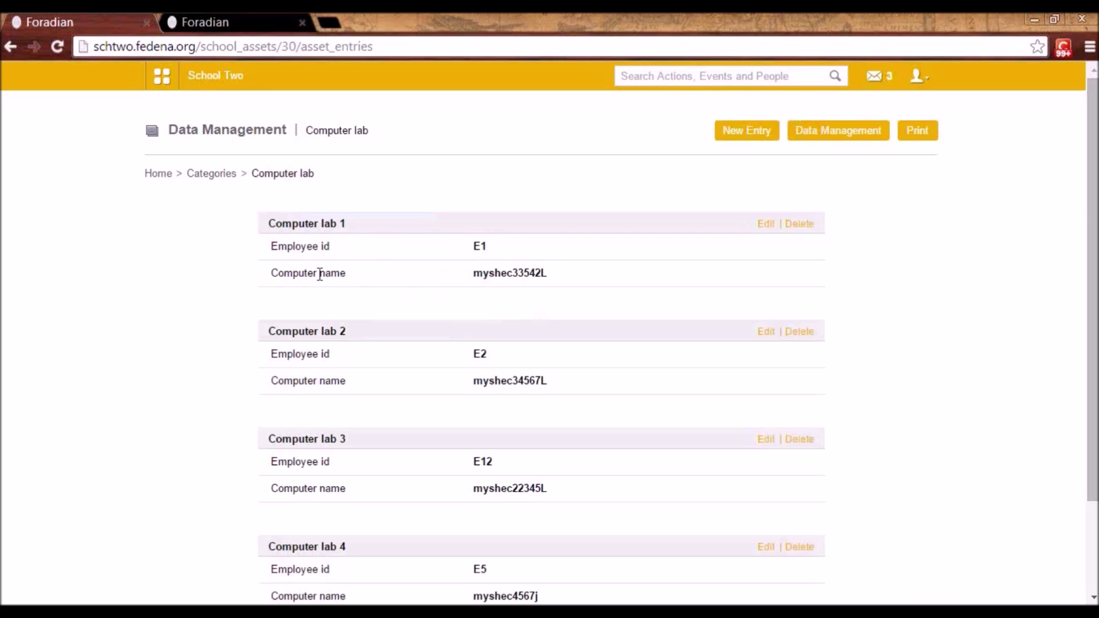
left_click(754, 136)
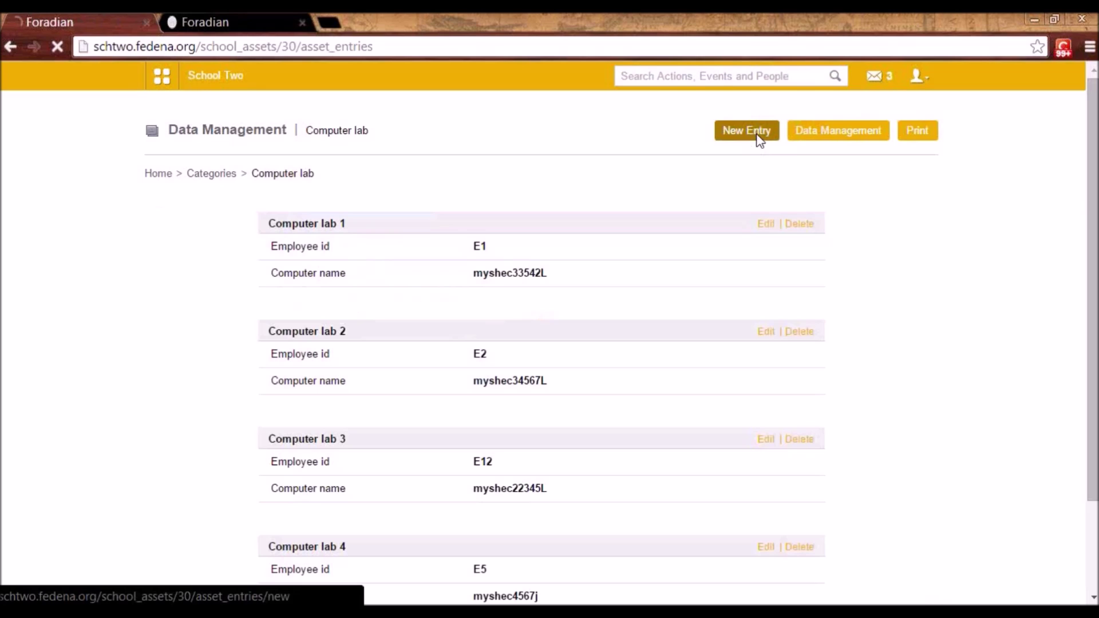
left_click(398, 235)
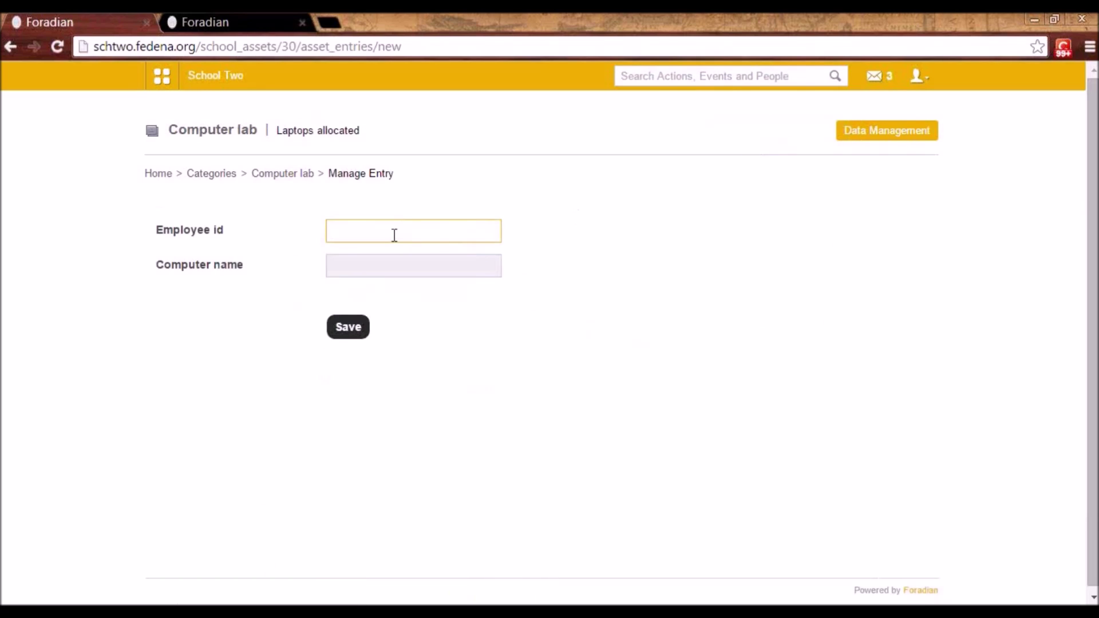
left_click(294, 175)
scroll(490, 436, "down", 3)
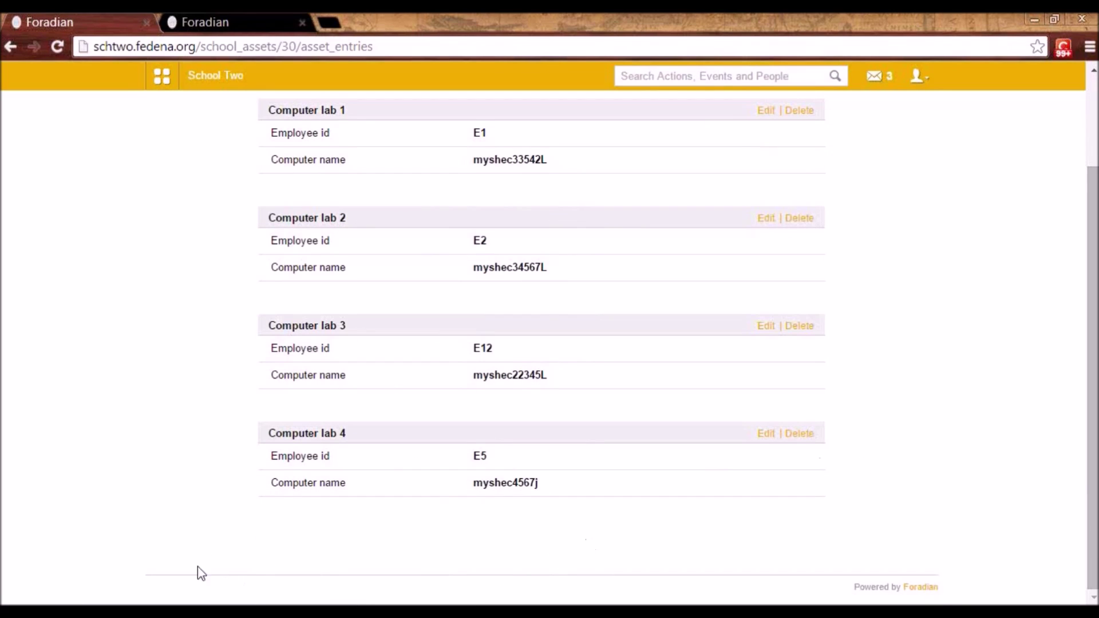
scroll(758, 510, "up", 2)
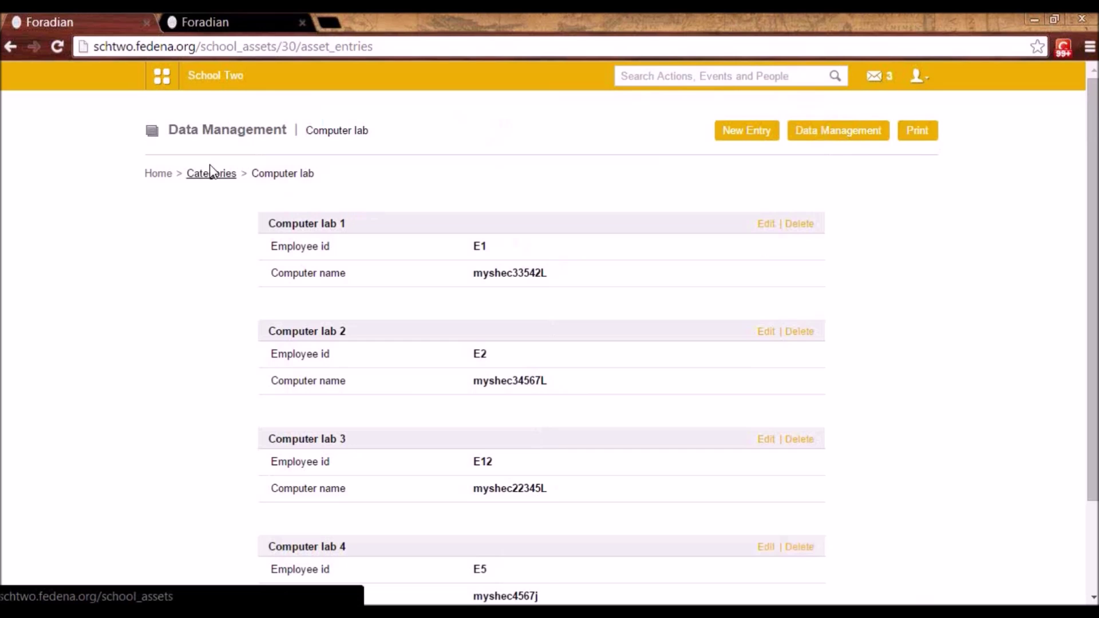
- Navigate Administration > Finance > Fees and open the Instant Fees section
left_click(167, 87)
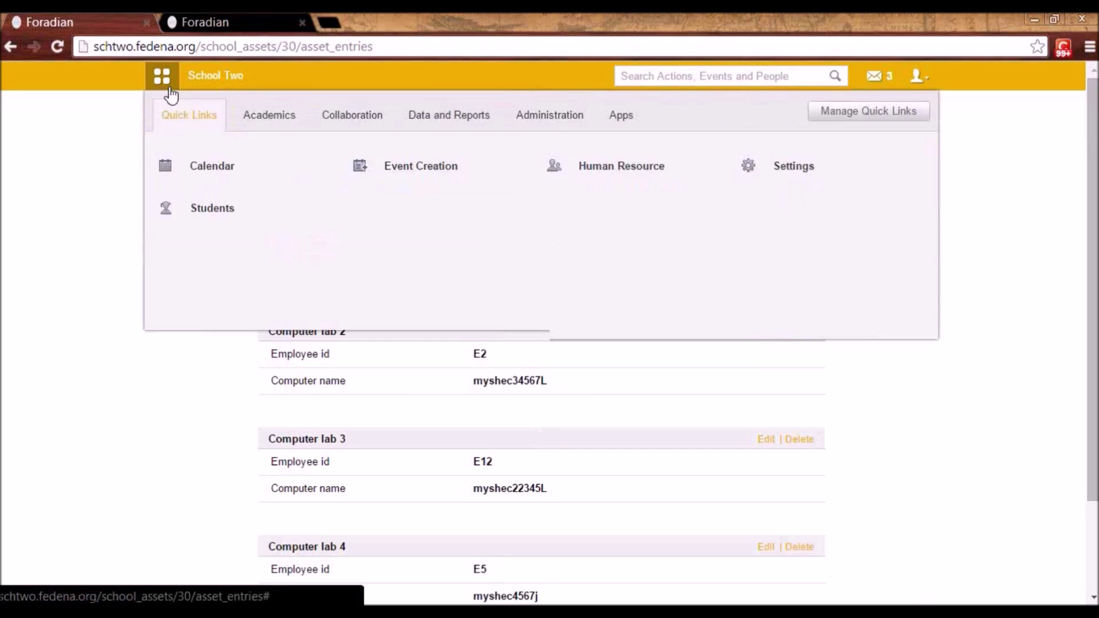
left_click(574, 127)
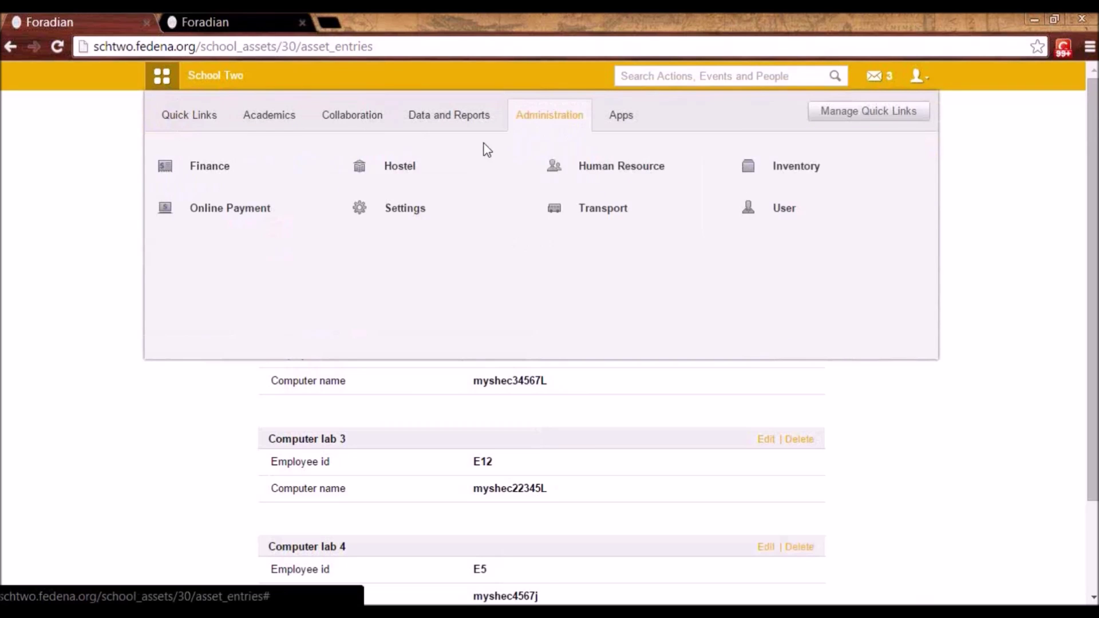
left_click(211, 180)
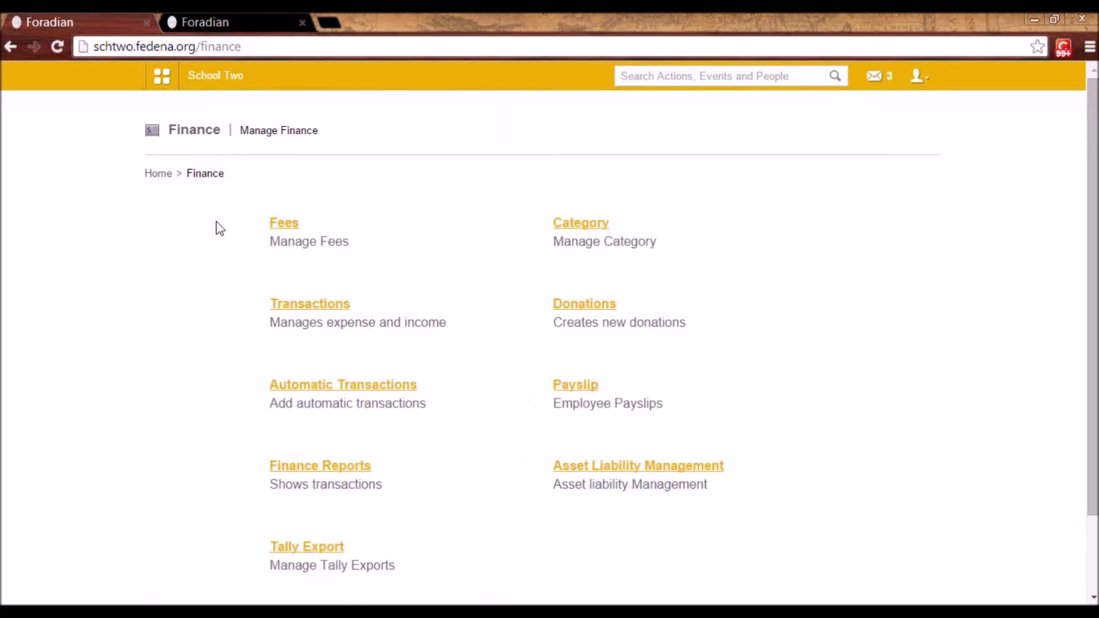
left_click(280, 225)
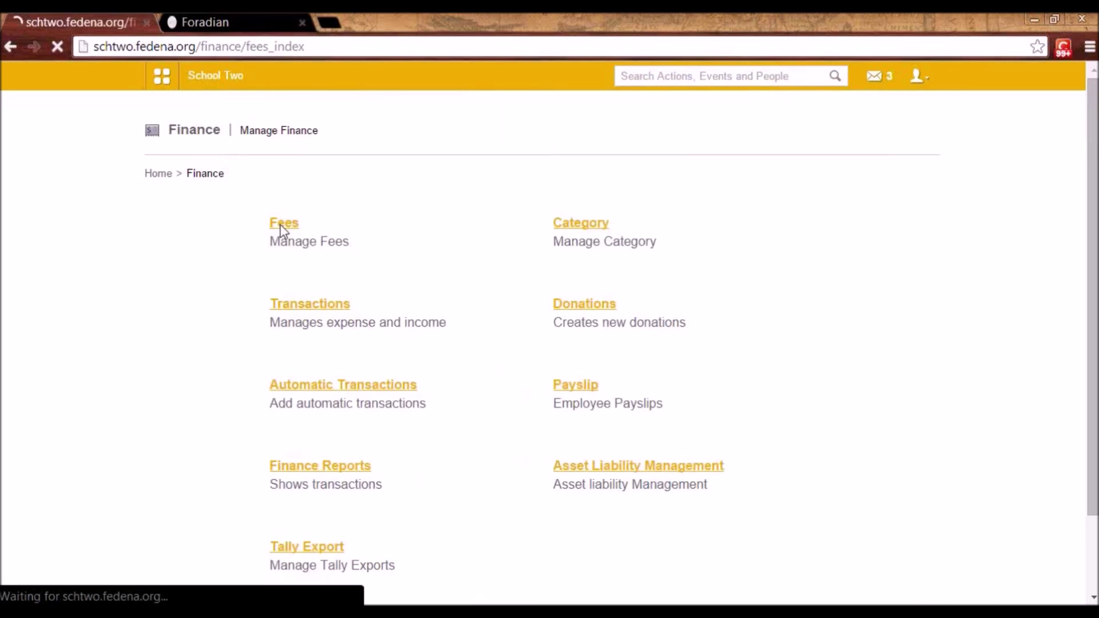
scroll(868, 450, "down", 3)
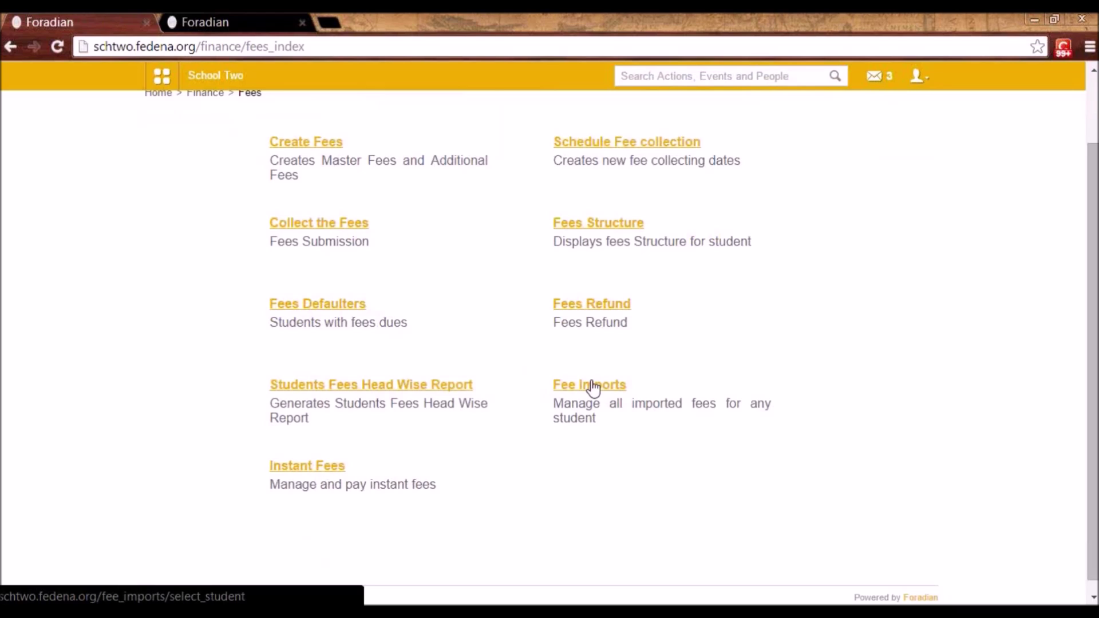
left_click(312, 468)
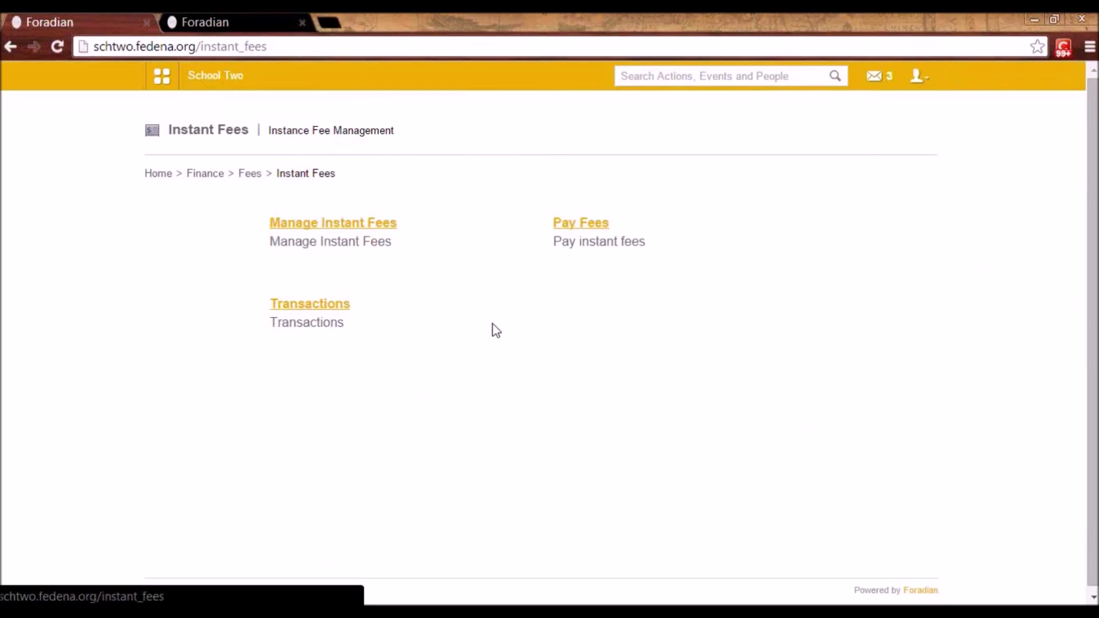
- Open Manage Instant Fees and preview the Add category form without saving
left_click(345, 225)
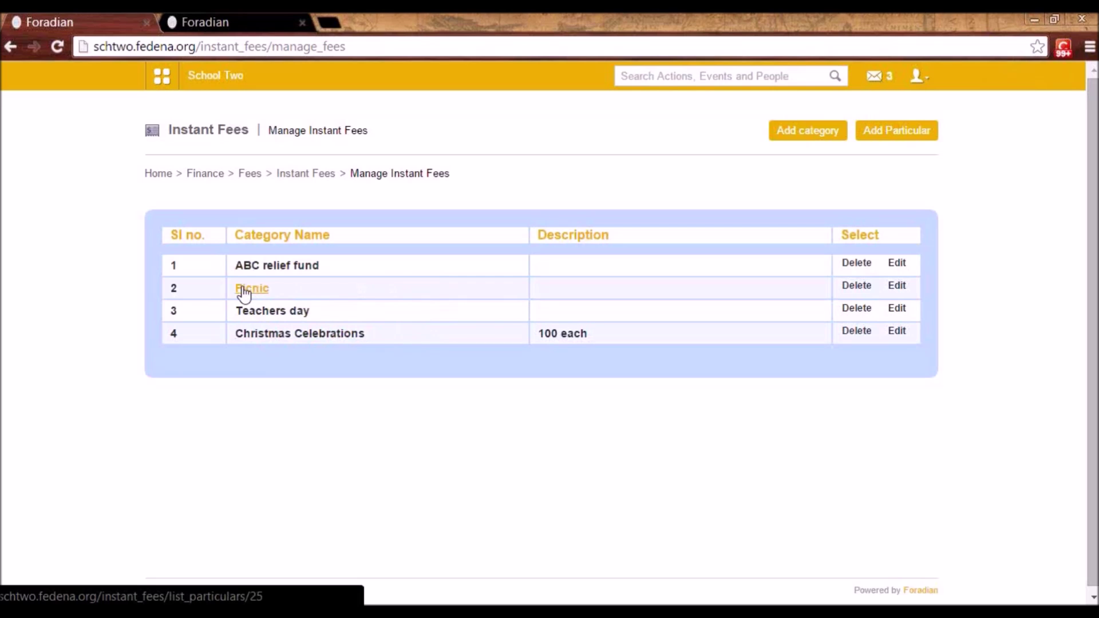
left_click(815, 135)
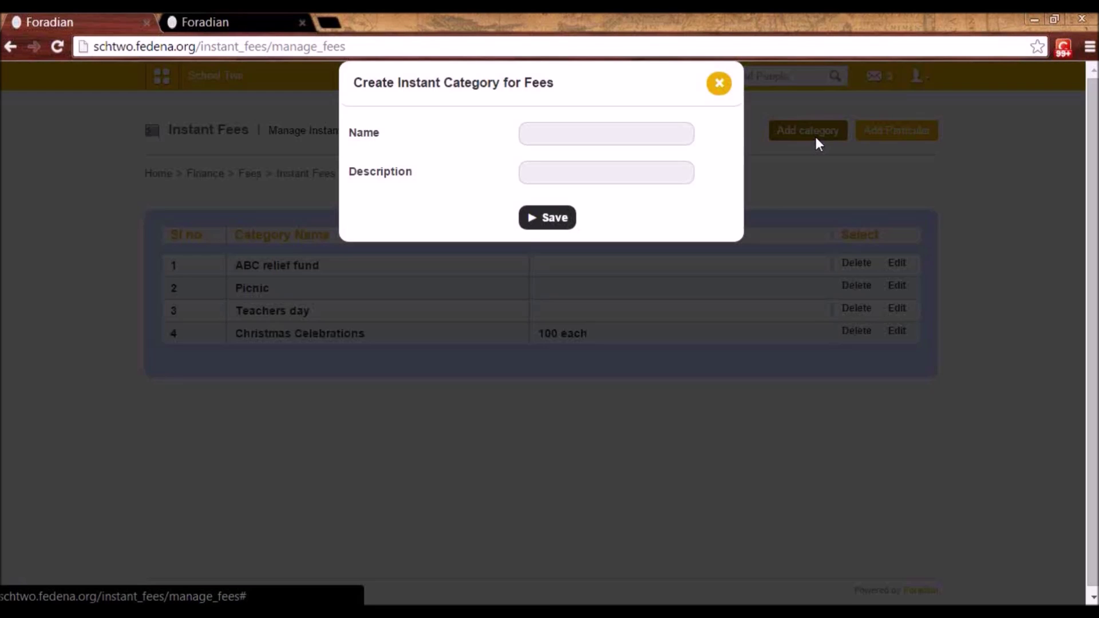
left_click(583, 126)
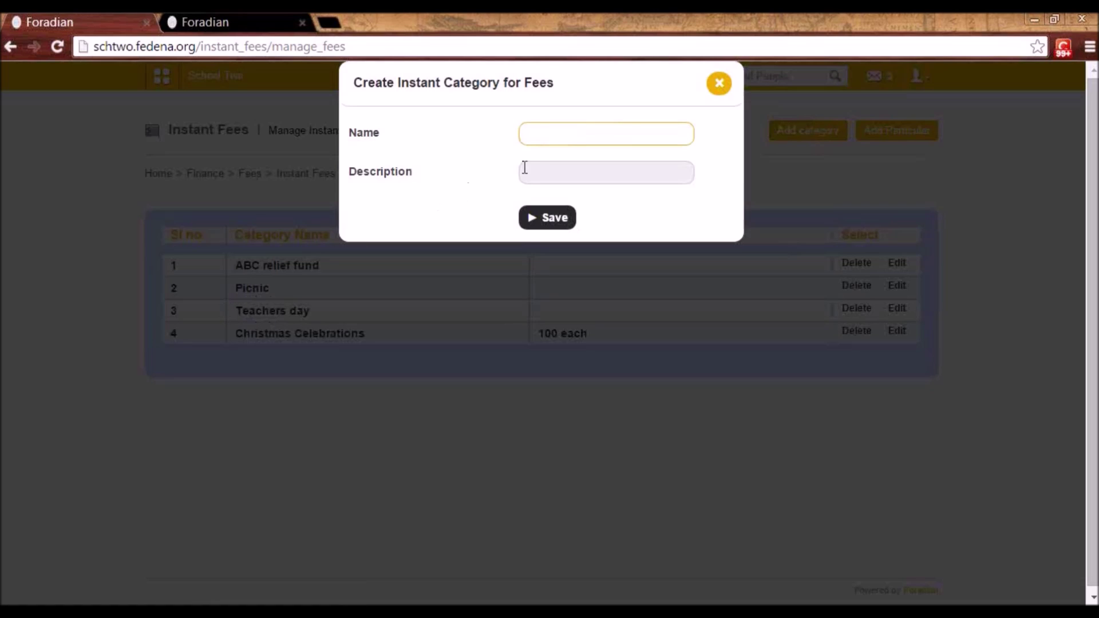
left_click(722, 87)
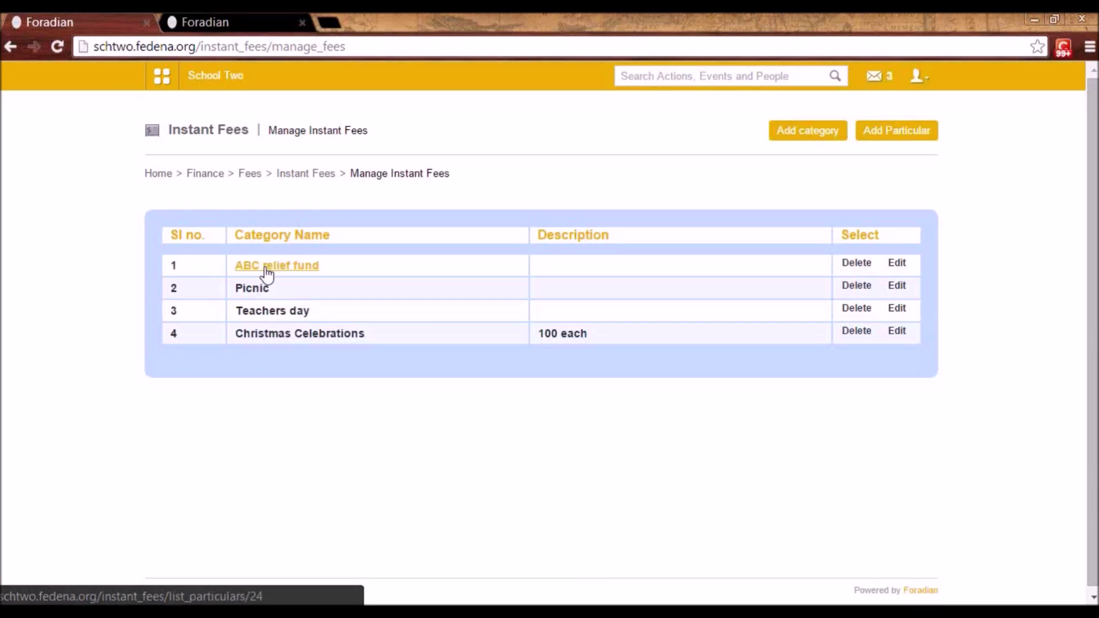
- Open the Picnic category's particulars and preview the Add Particular form without saving
left_click(258, 292)
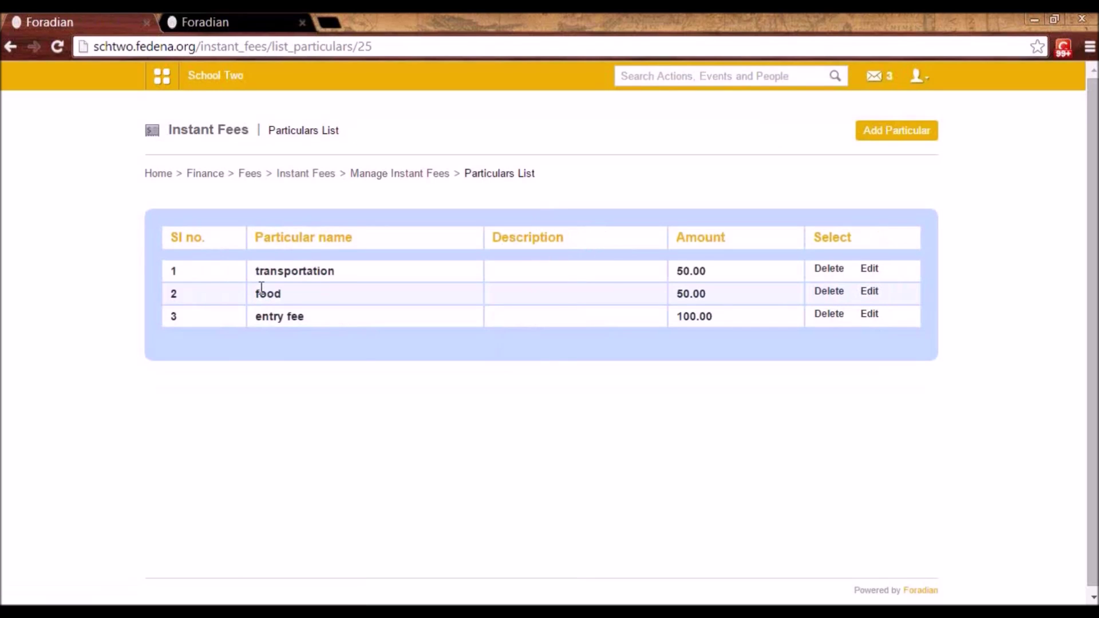
left_click(911, 135)
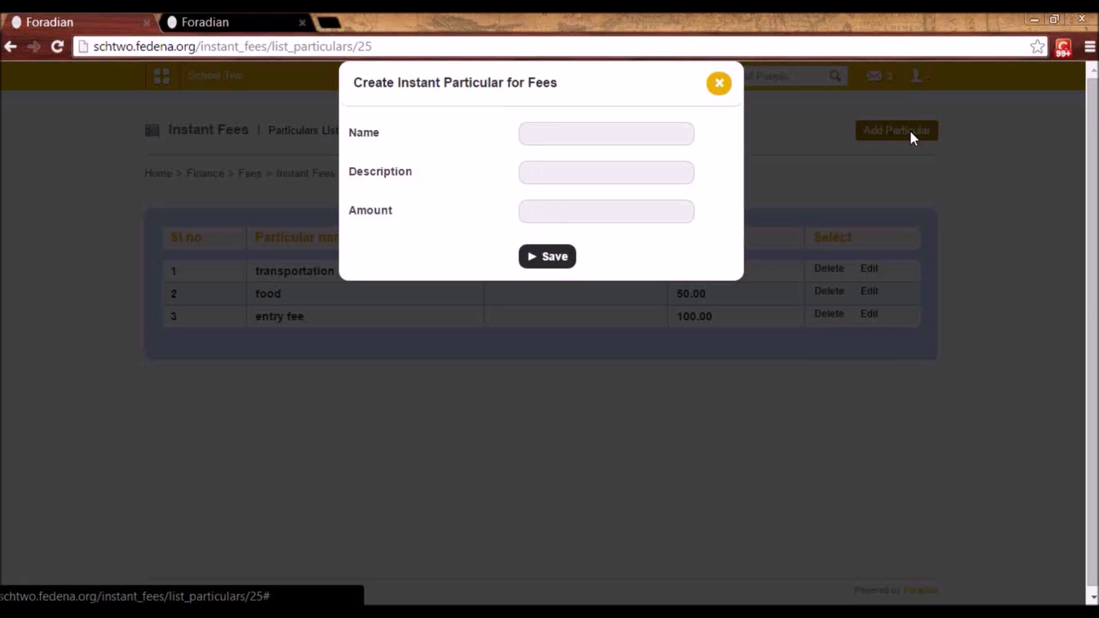
left_click(547, 134)
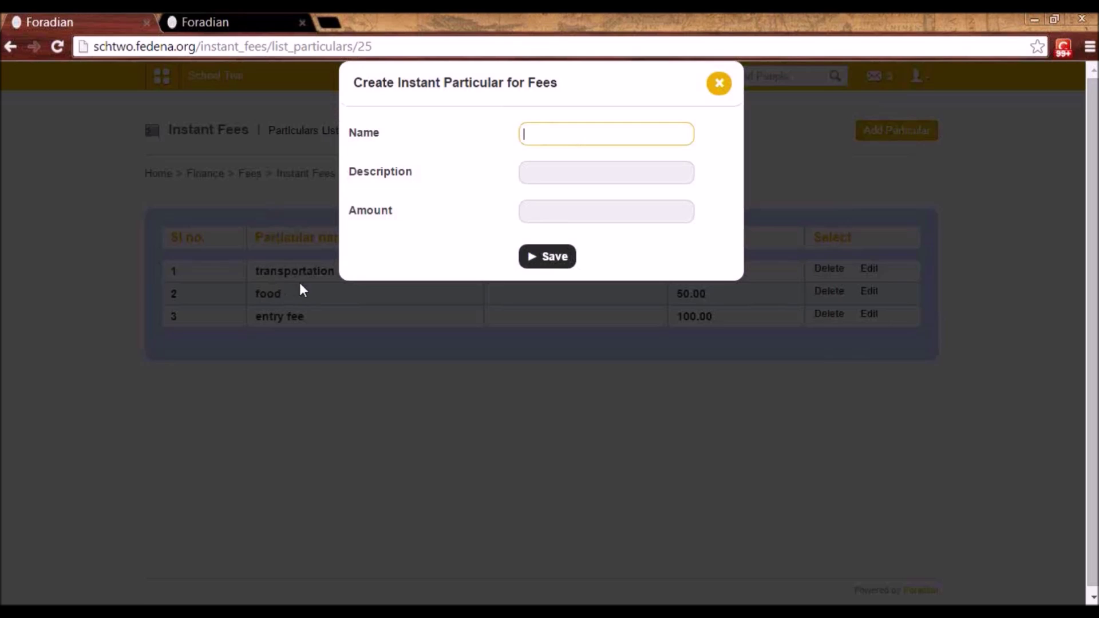
left_click(563, 211)
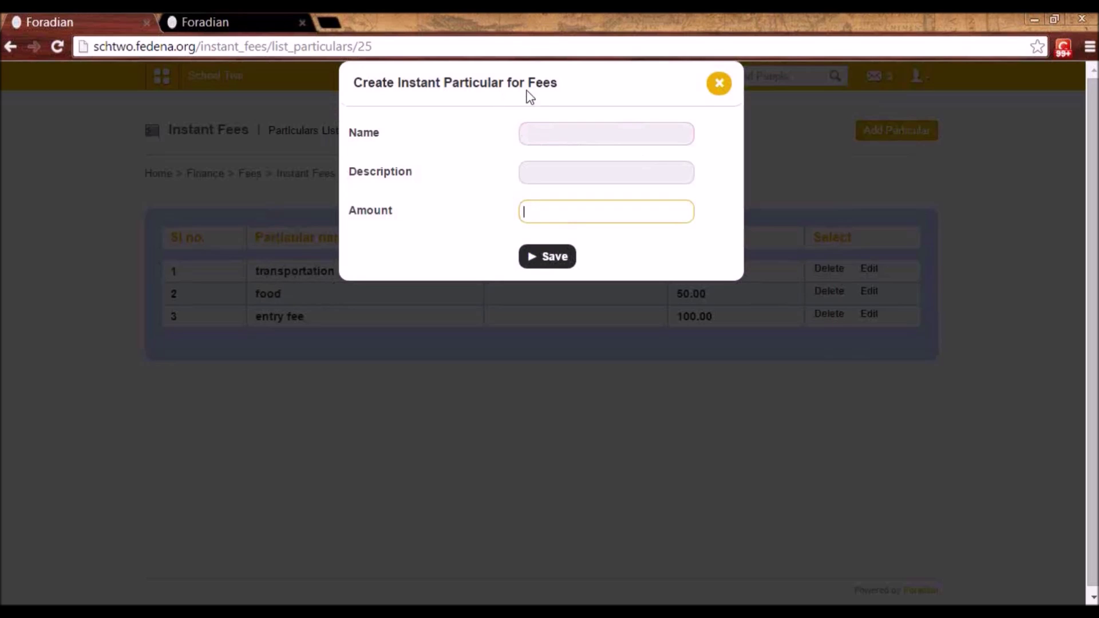
left_click(718, 83)
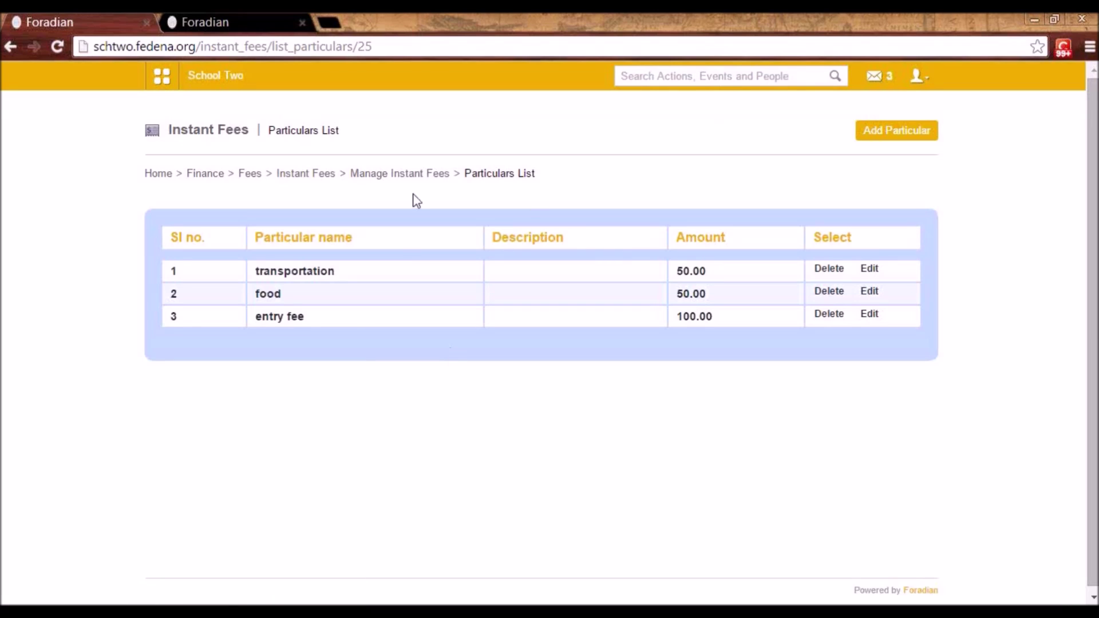
- Start an instant fee payment, try the payee types, then search for and choose a student
left_click(316, 173)
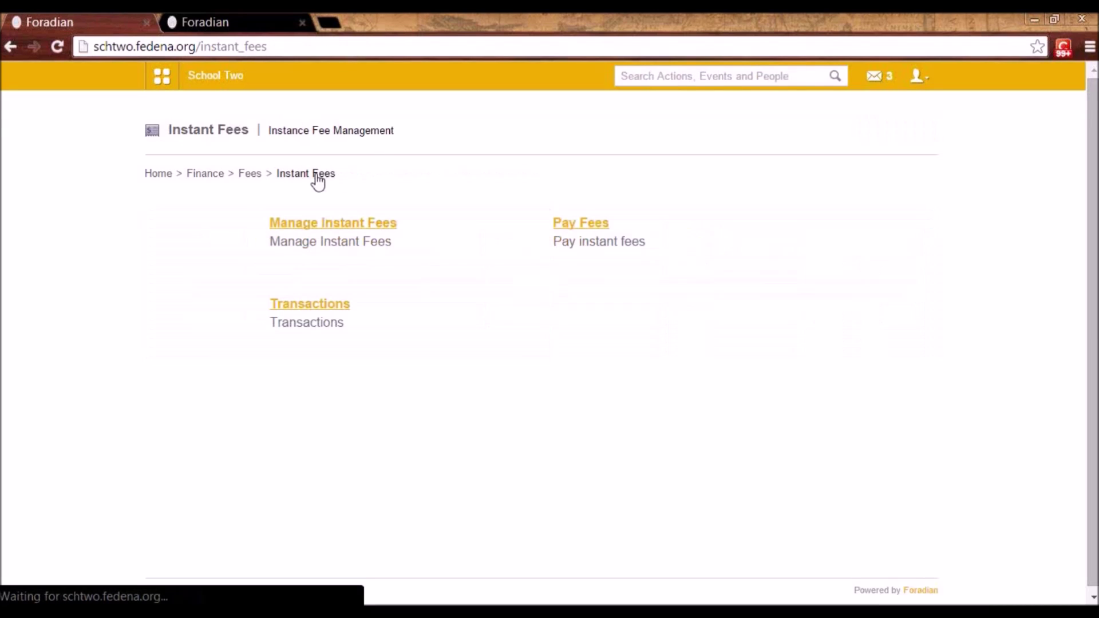
left_click(592, 228)
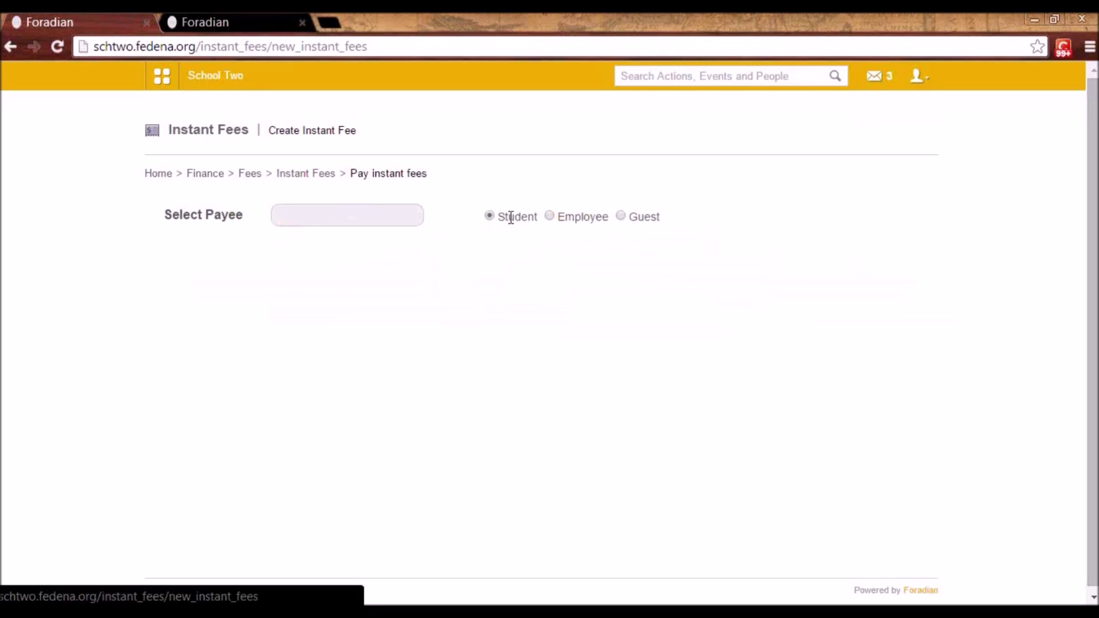
left_click(550, 219)
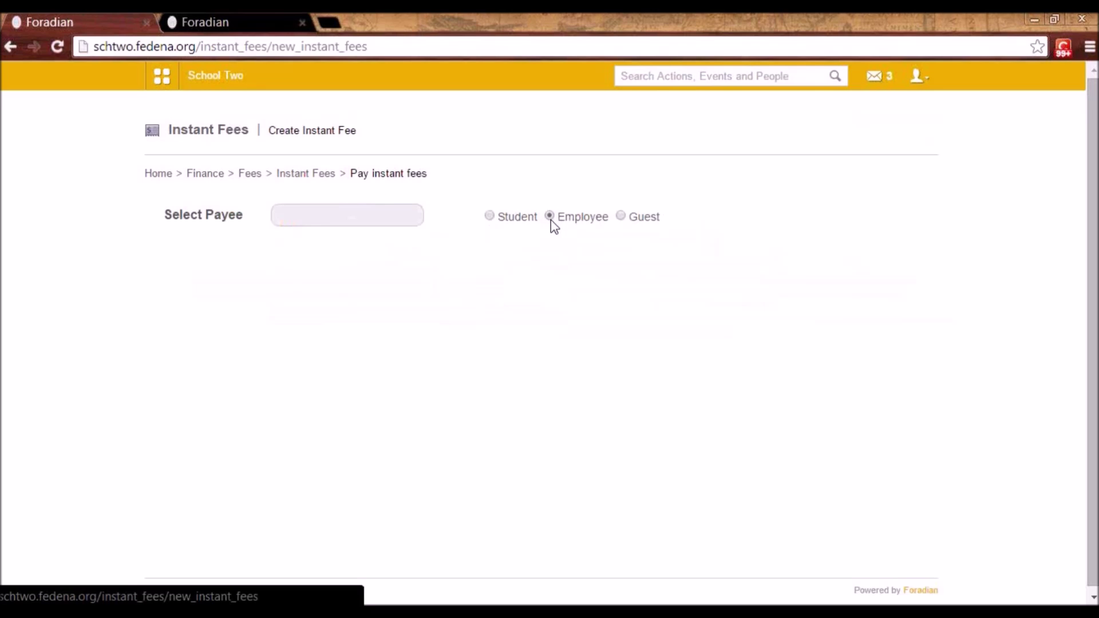
left_click(623, 218)
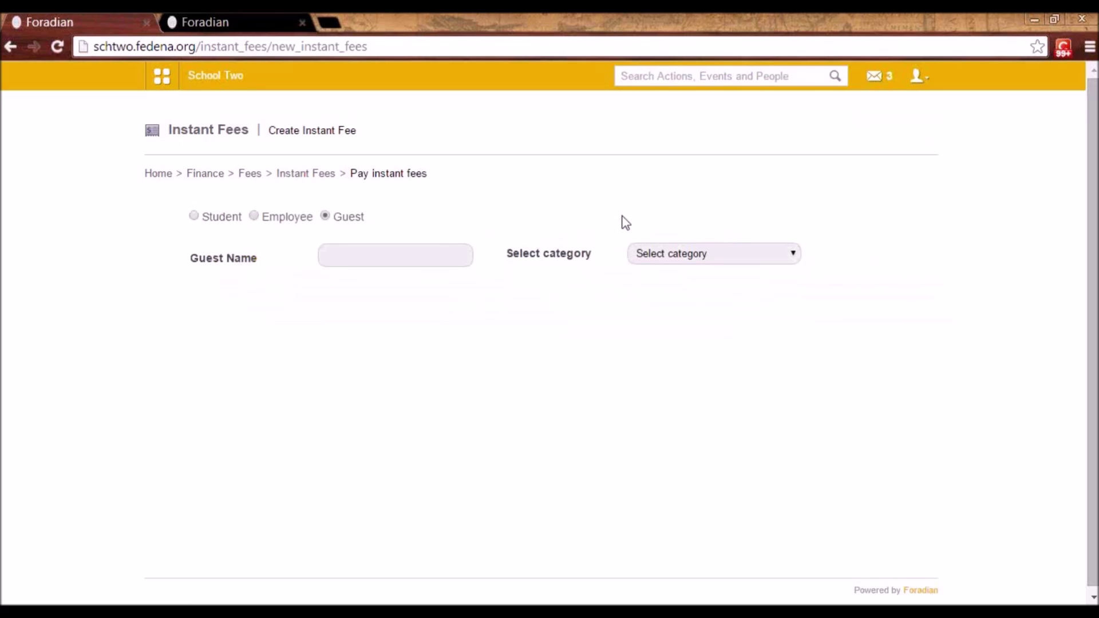
left_click(194, 216)
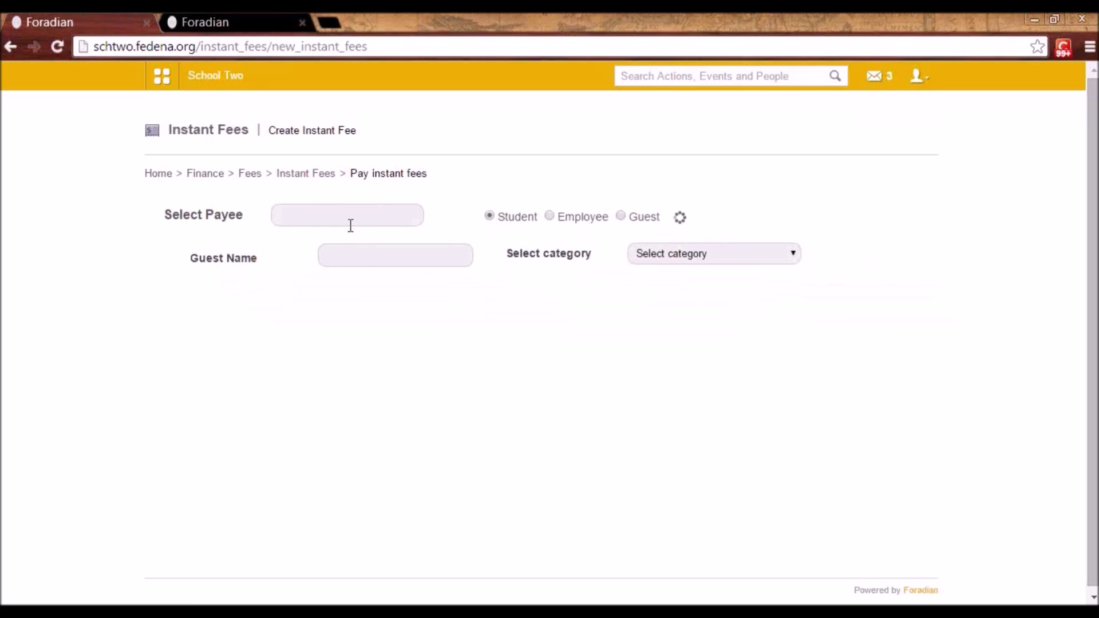
left_click(351, 216)
type("denver")
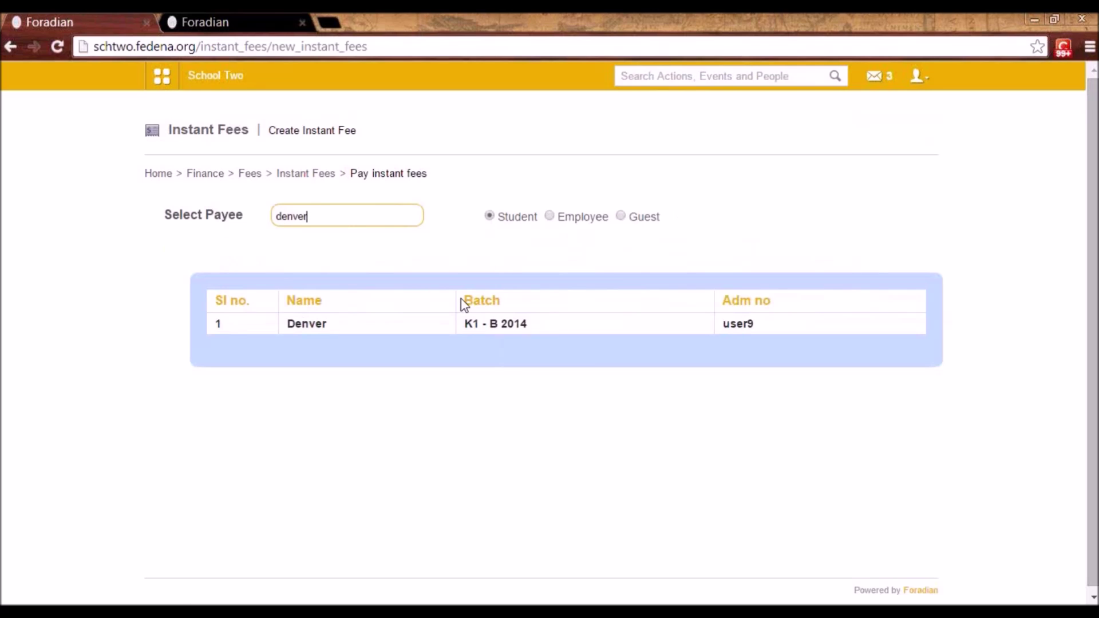
left_click(316, 326)
- Pick the Picnic category (total 200), add and remove a particular row, then return to Fees
left_click(328, 228)
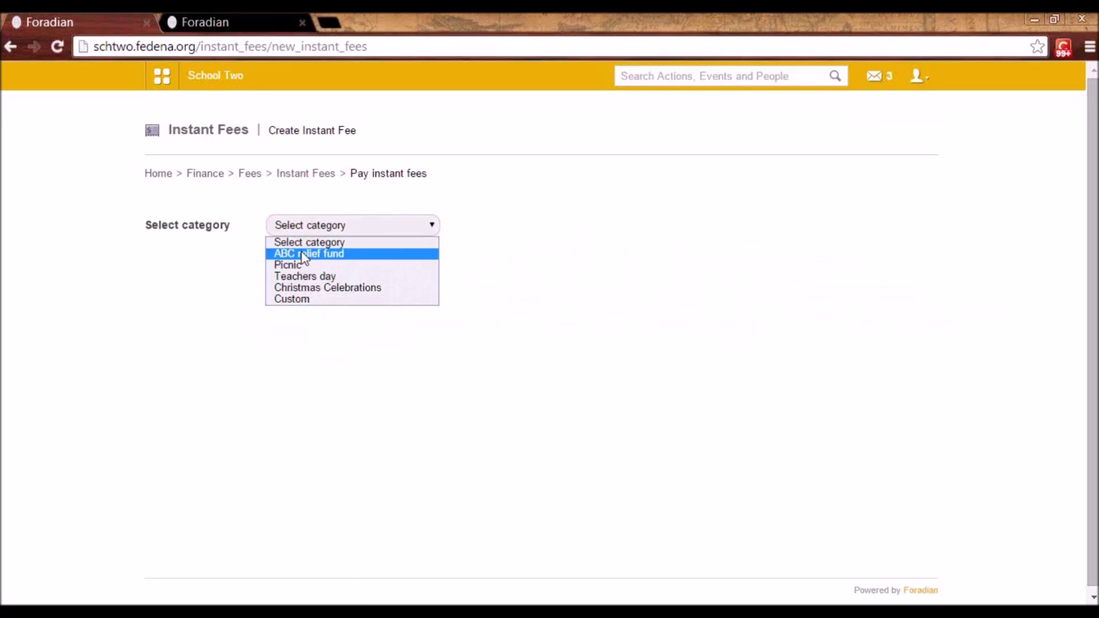
left_click(308, 264)
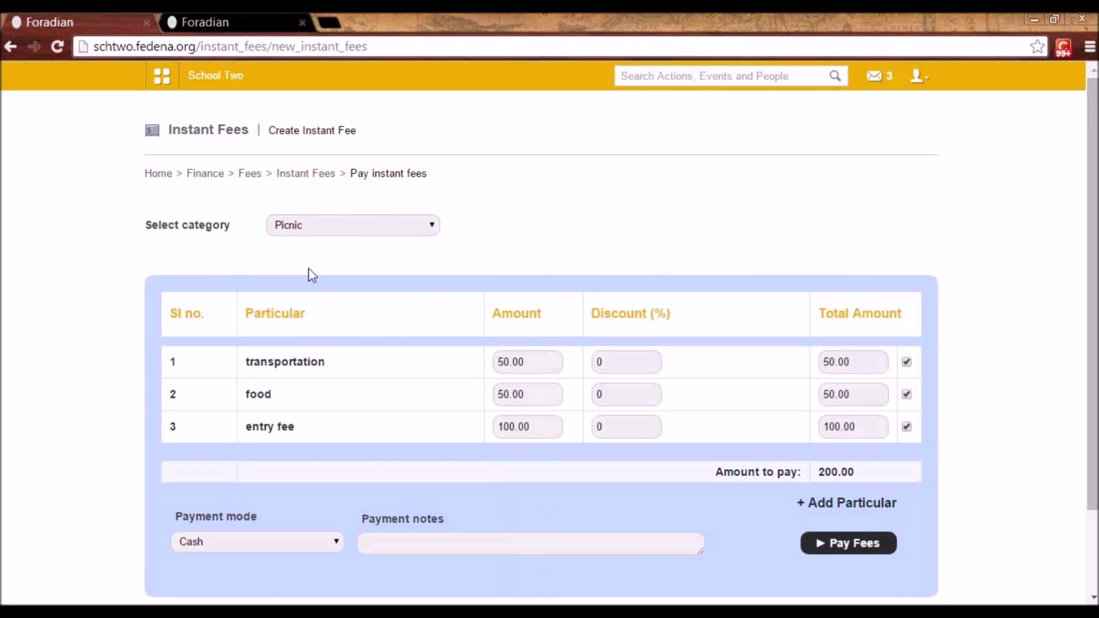
scroll(859, 363, "down", 2)
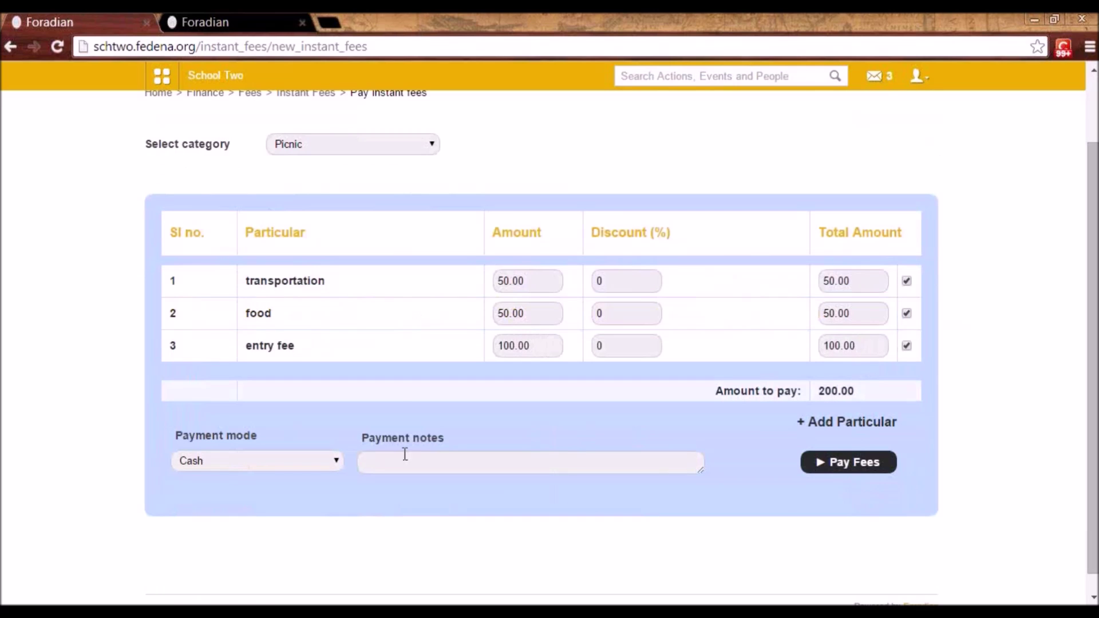
left_click(824, 421)
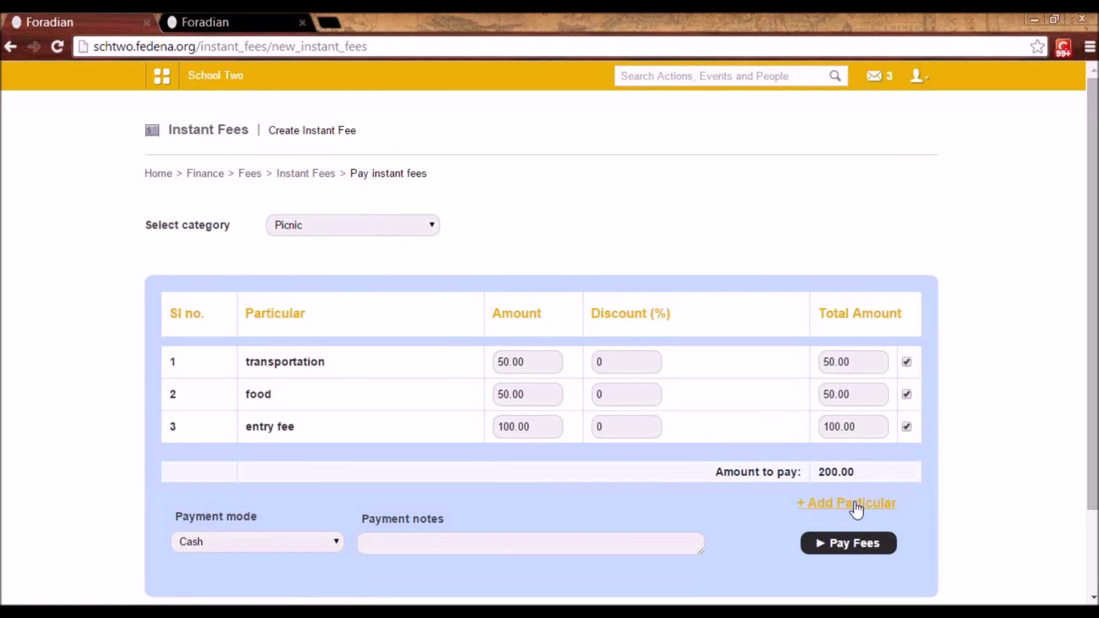
left_click(853, 503)
scroll(794, 497, "down", 3)
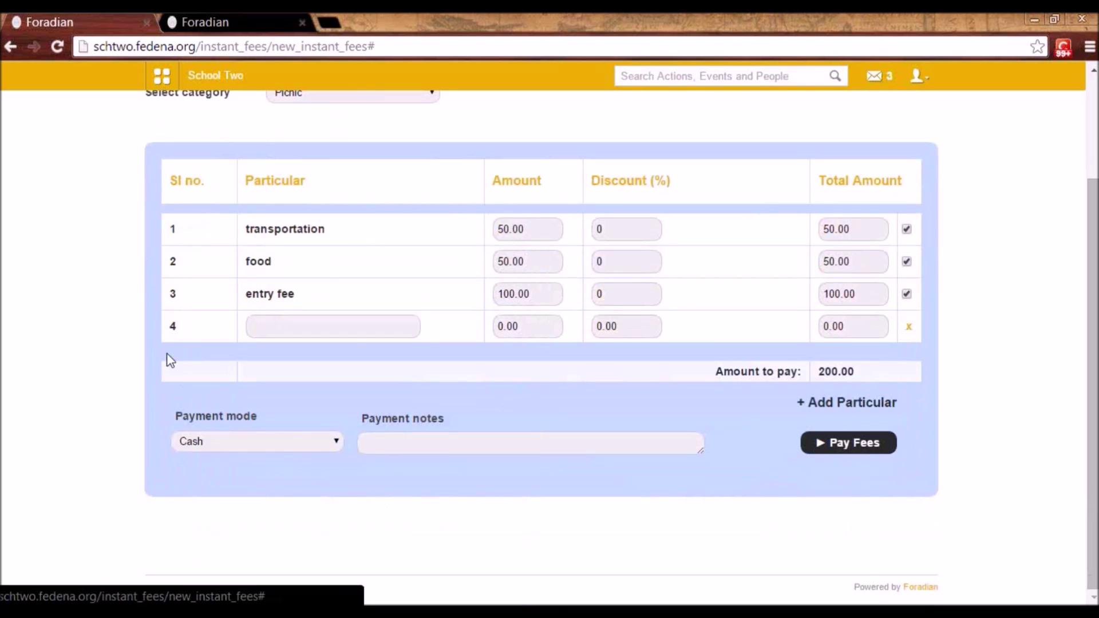
left_click(909, 326)
scroll(856, 486, "down", 2)
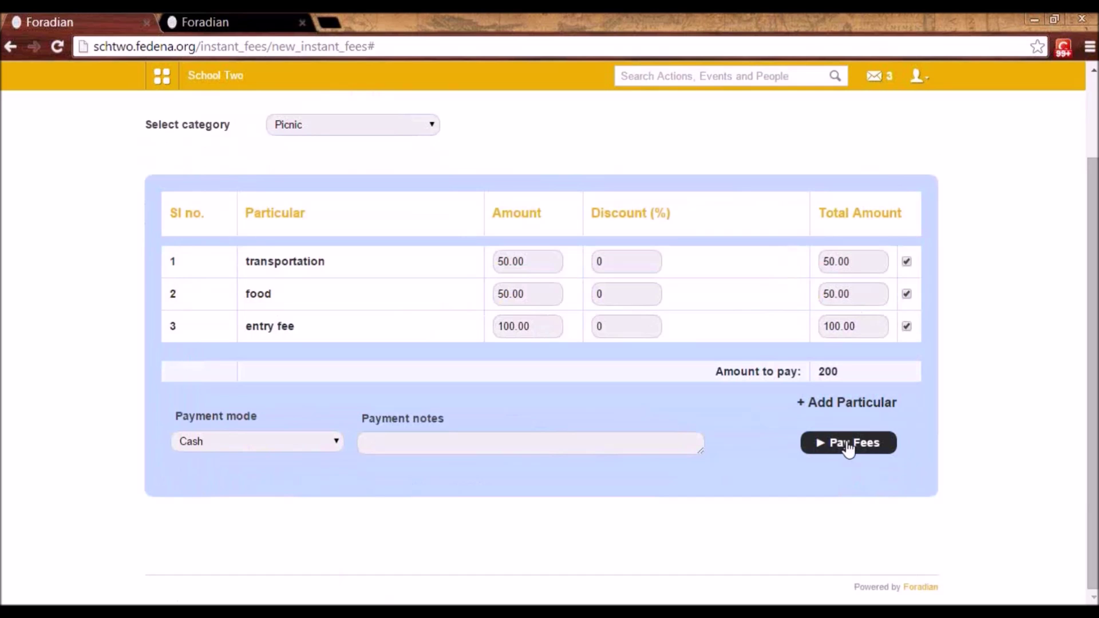
scroll(848, 449, "up", 2)
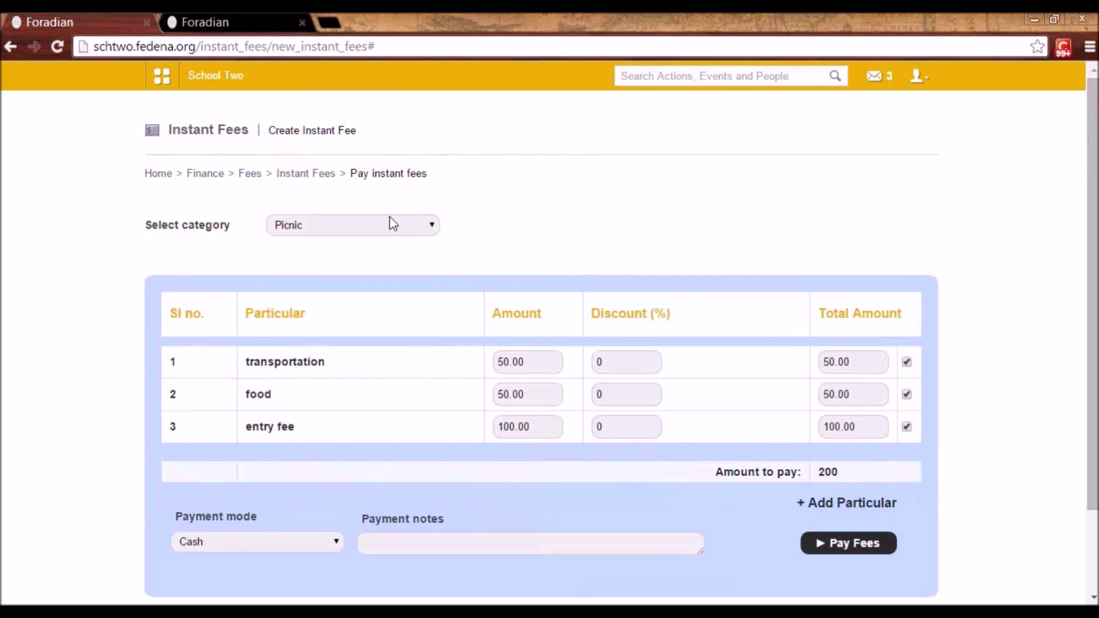
left_click(251, 174)
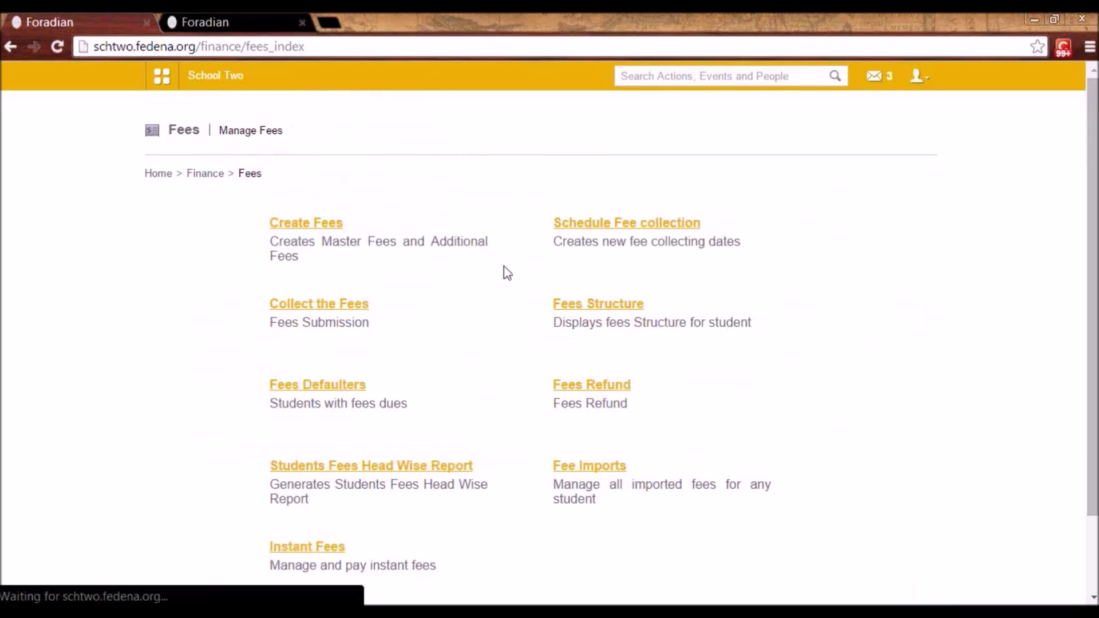
- Open Fee Imports and select batch G1 - A 2014
scroll(492, 435, "down", 1)
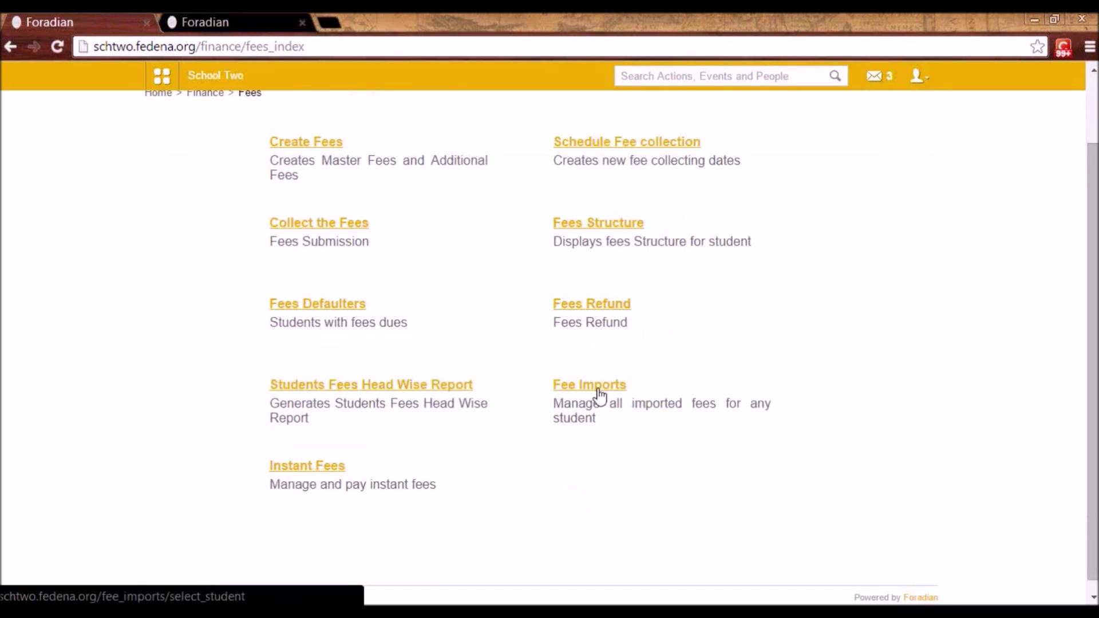
left_click(576, 386)
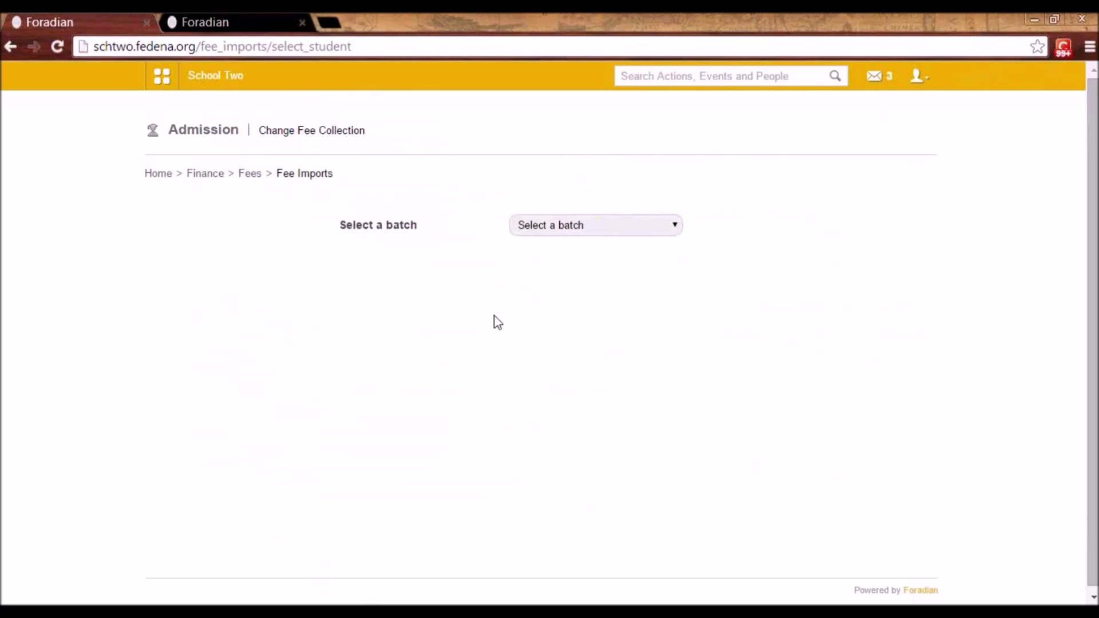
left_click(553, 229)
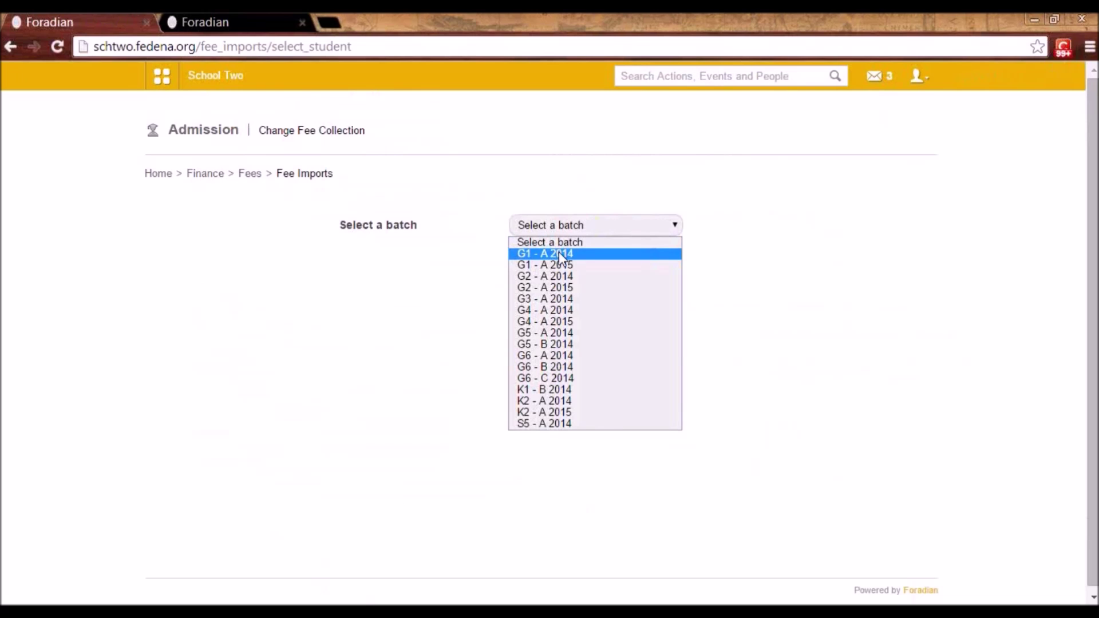
left_click(559, 253)
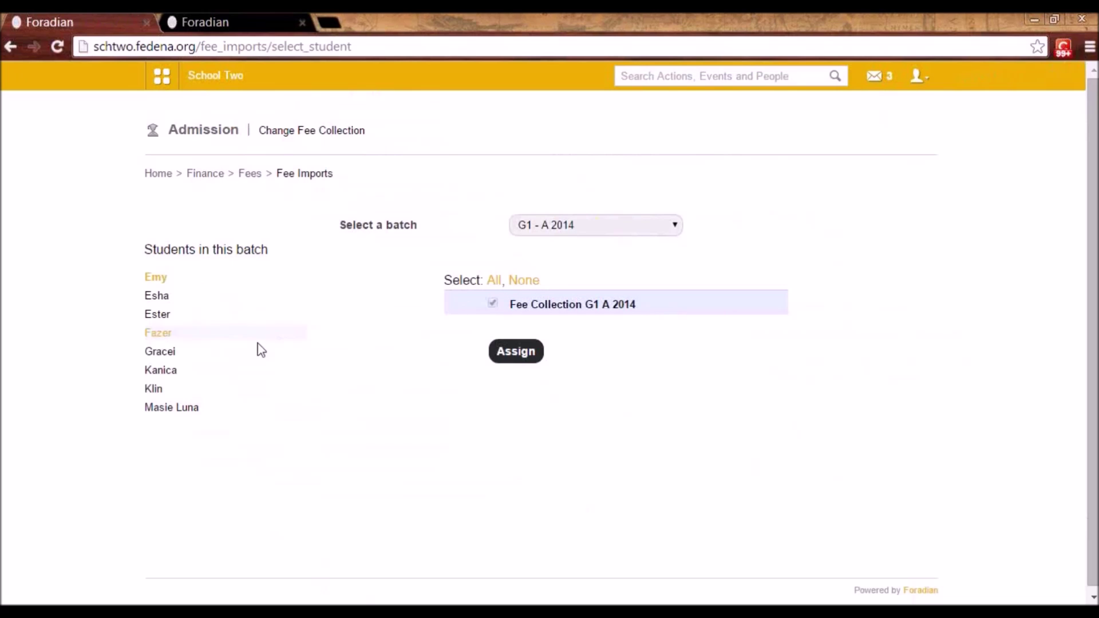
- Assign Fee Collection G1 A 2014 to one student, then go back to Finance
left_click(159, 375)
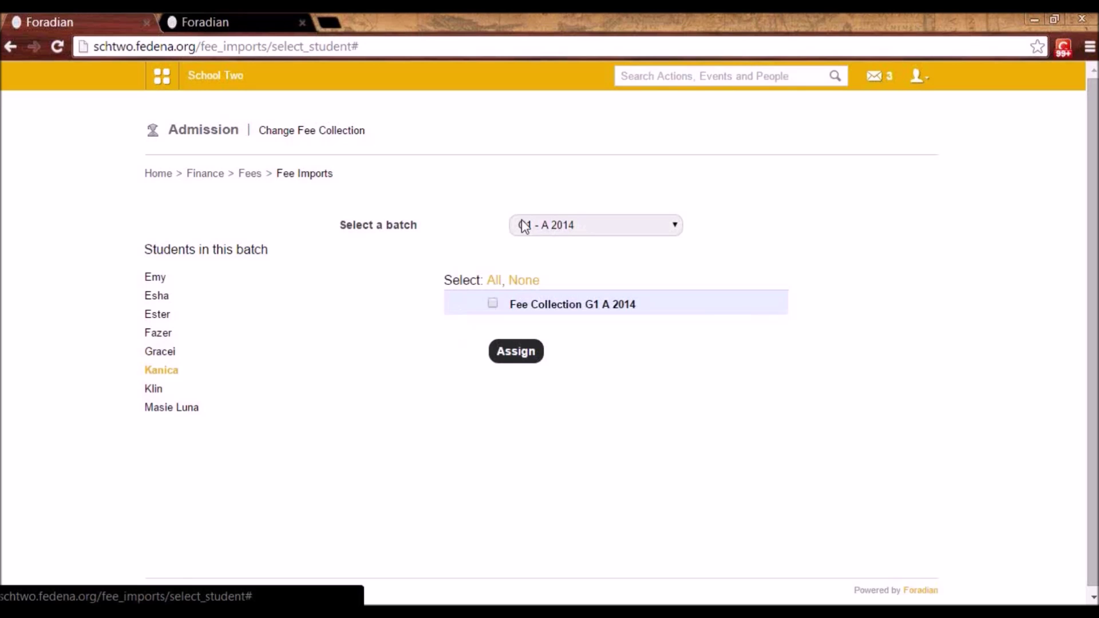
left_click(492, 304)
left_click(510, 361)
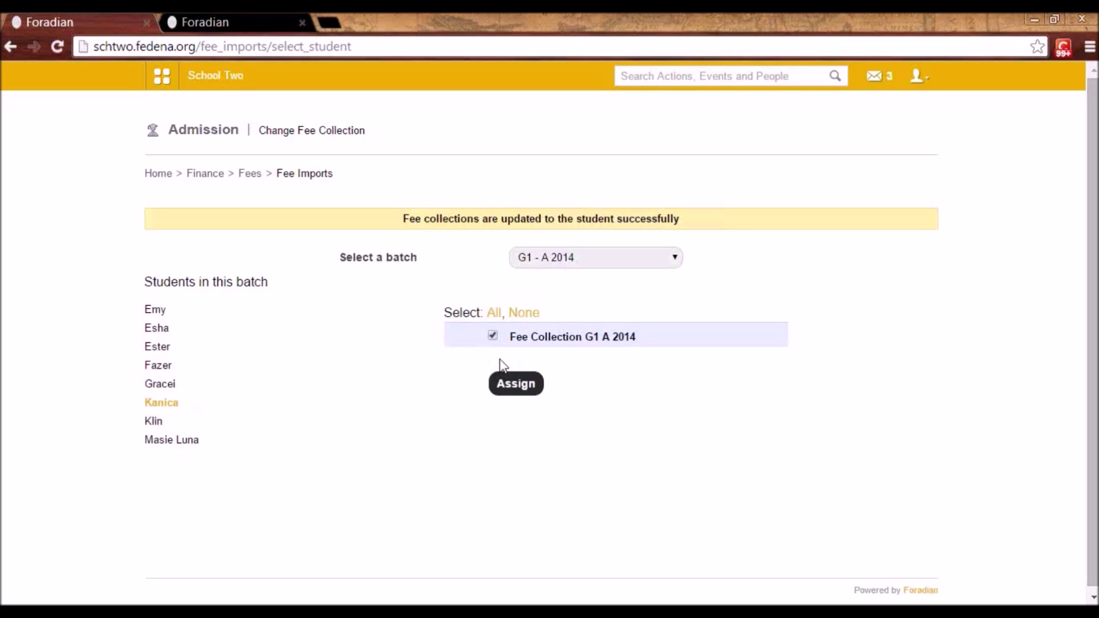
left_click(204, 175)
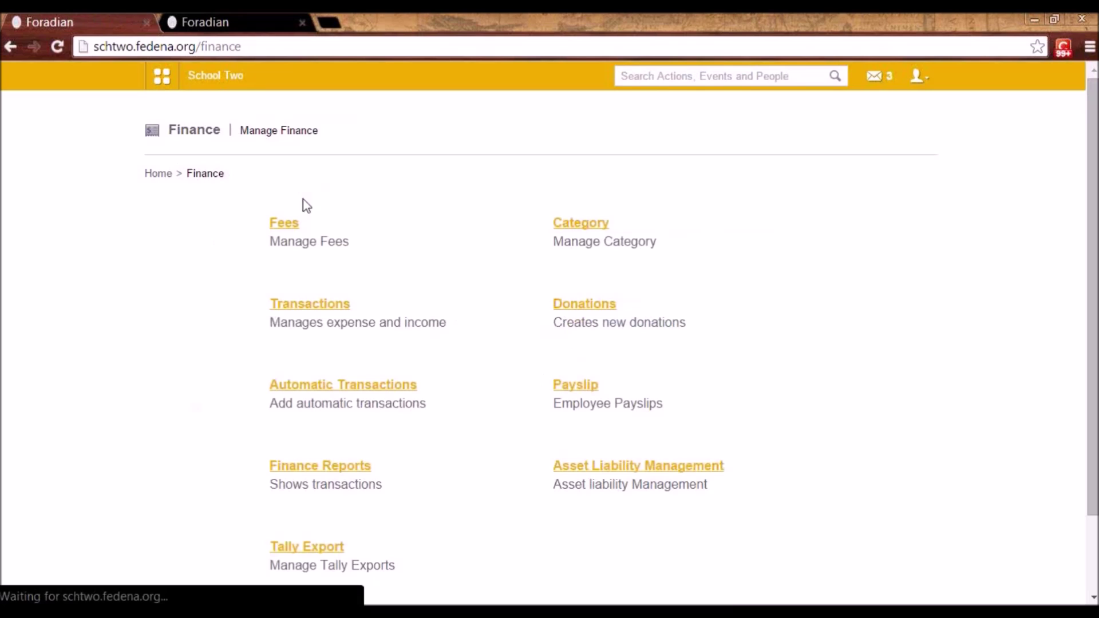
- Open Tally Export > Settings > General Settings to view the Tally URL and live sync
left_click(291, 554)
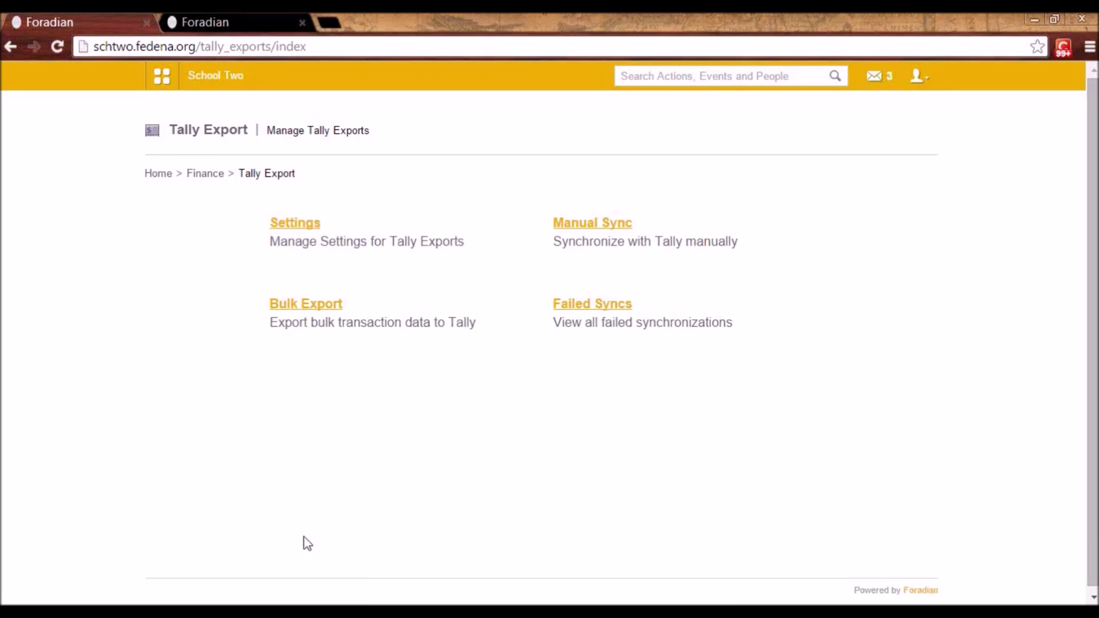
left_click(304, 235)
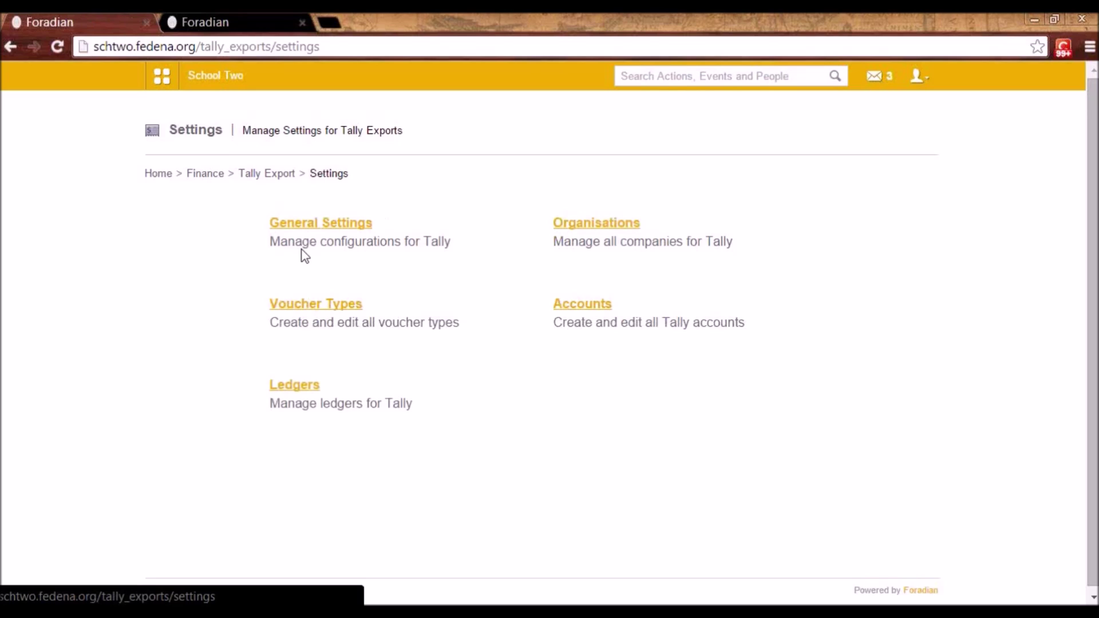
left_click(320, 226)
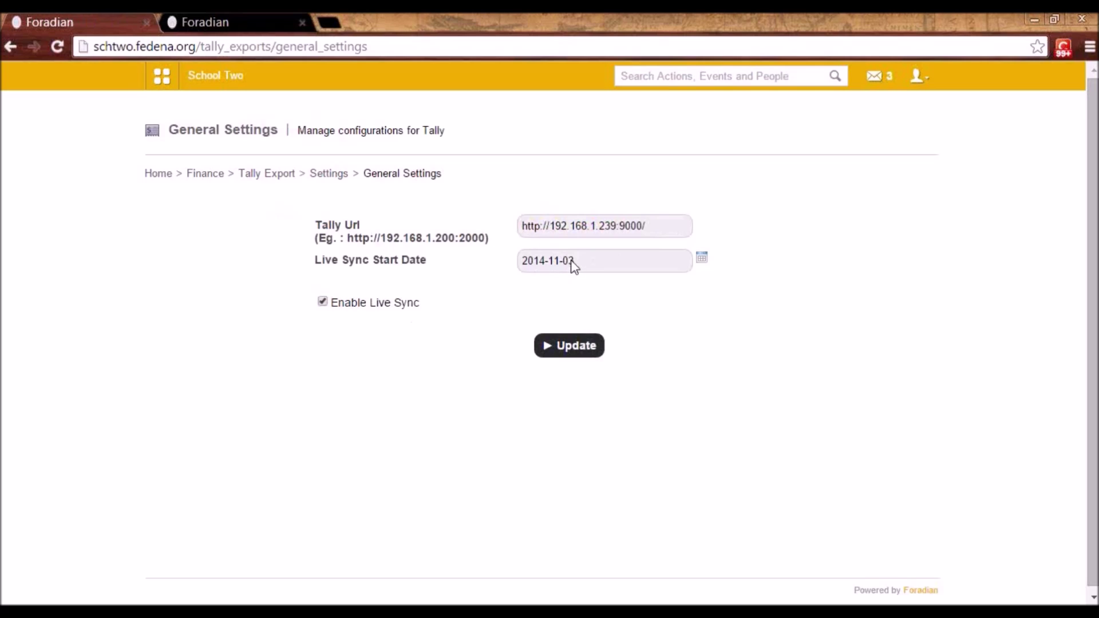
- Browse the Tally Organisations, Voucher Types and Accounts settings, then open Ledgers
left_click(328, 175)
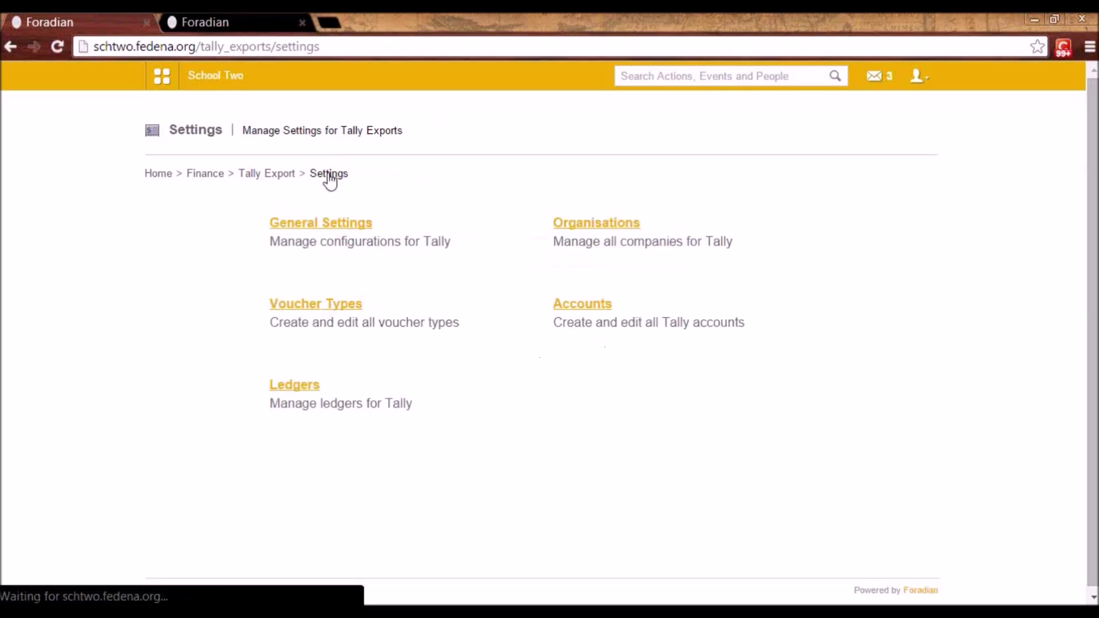
left_click(612, 226)
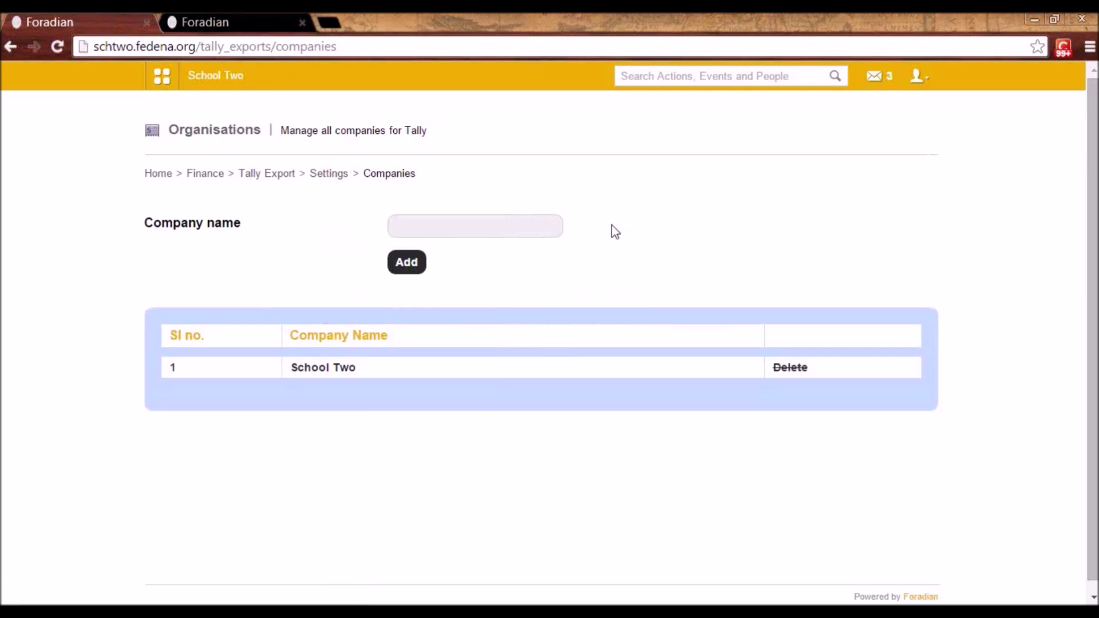
key("alt+Left")
left_click(347, 305)
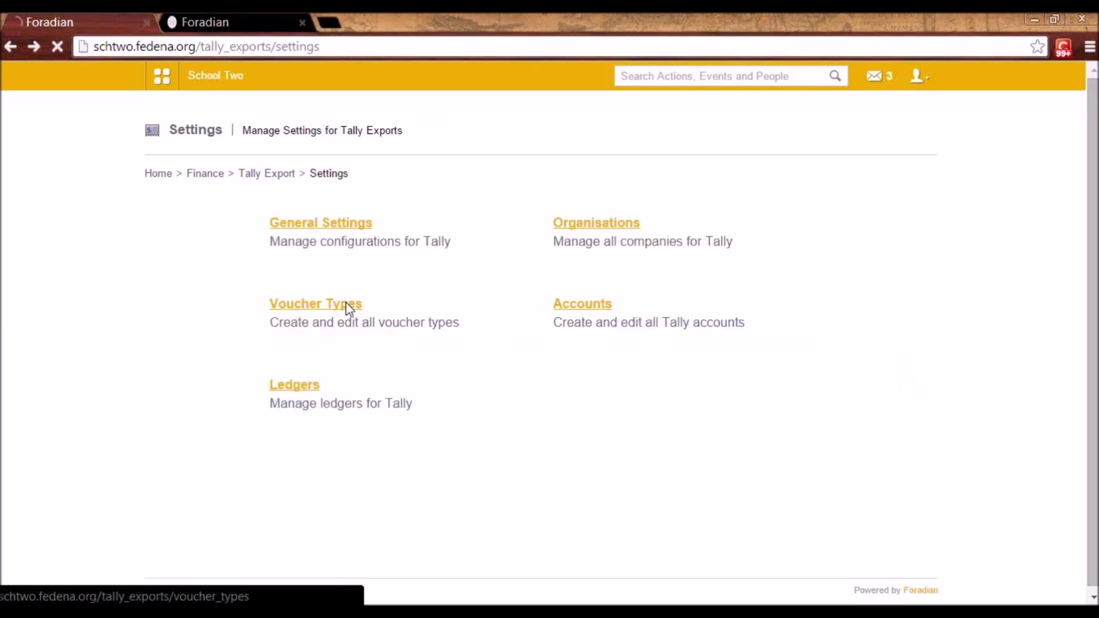
key("alt+Left")
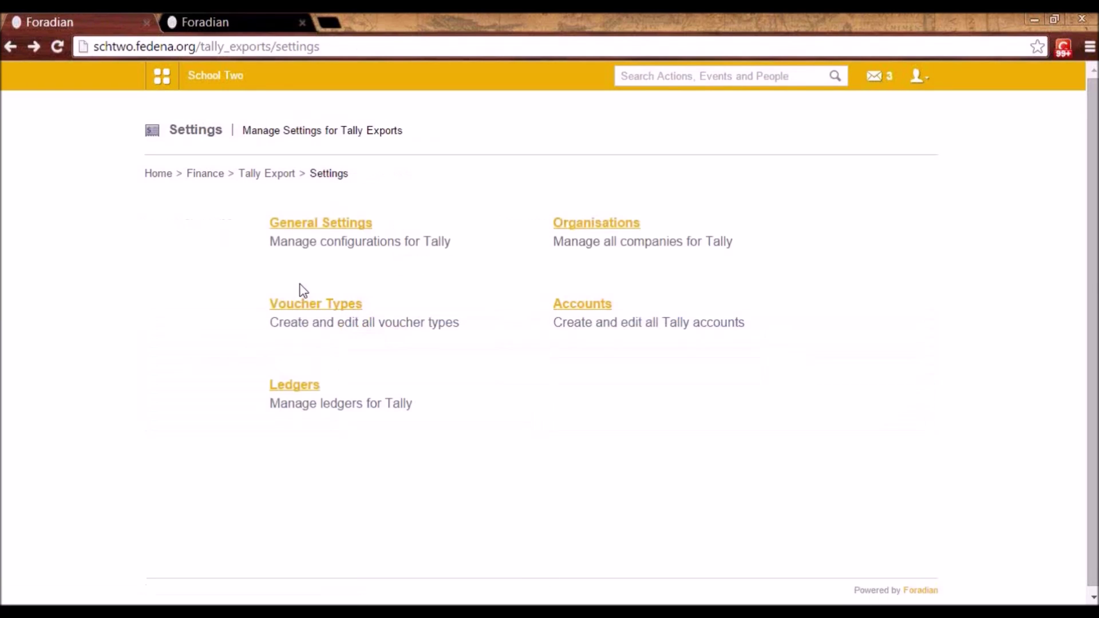
left_click(587, 306)
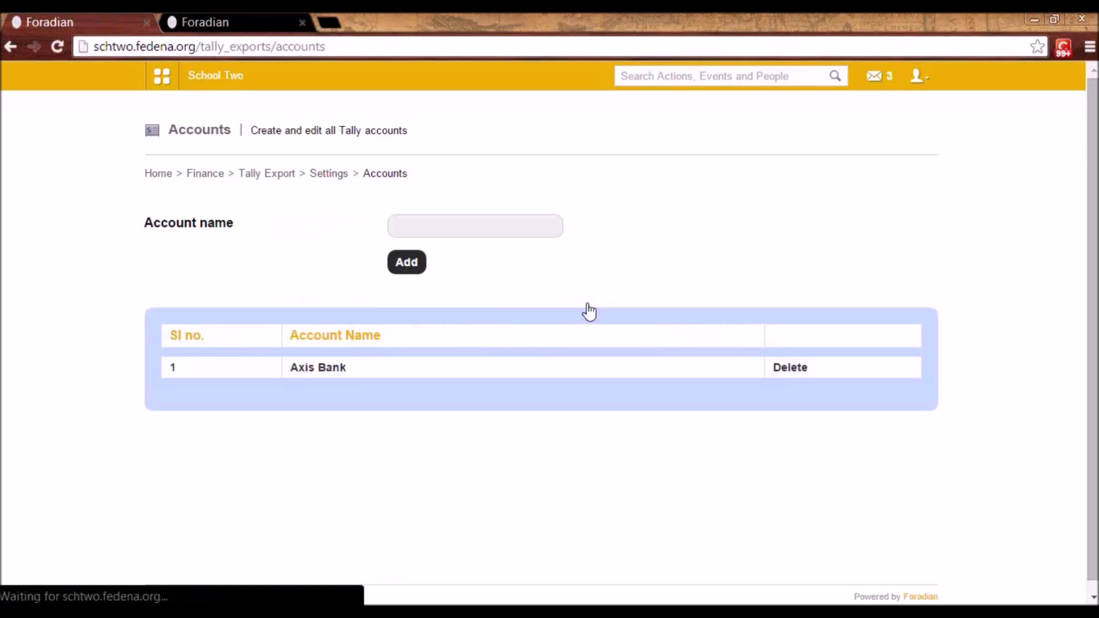
key("alt+Left")
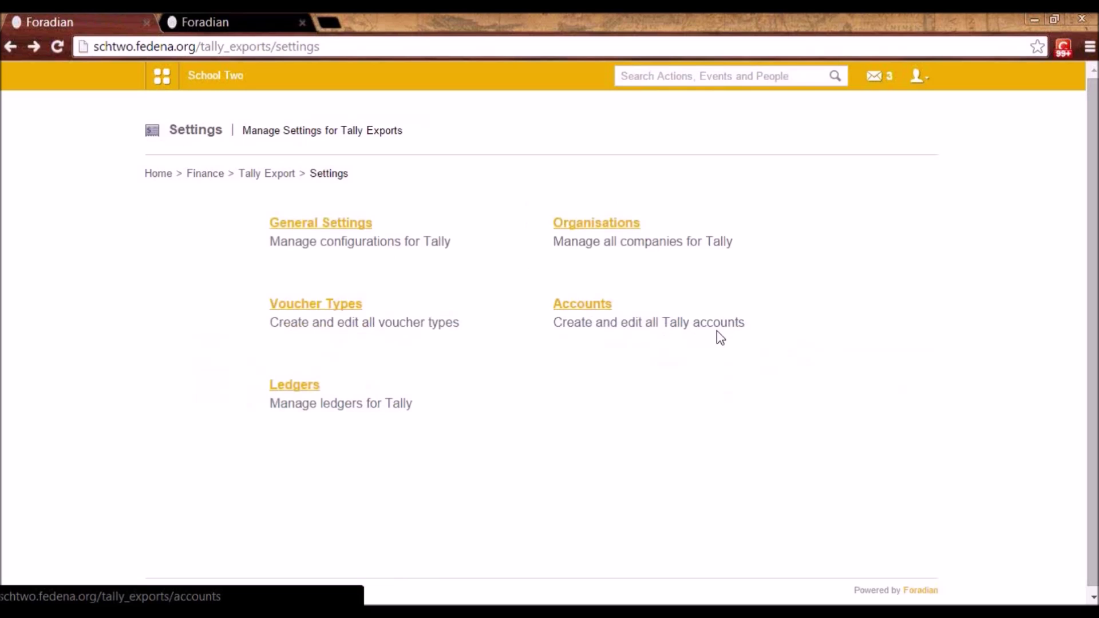
scroll(719, 337, "down", 1)
left_click(308, 383)
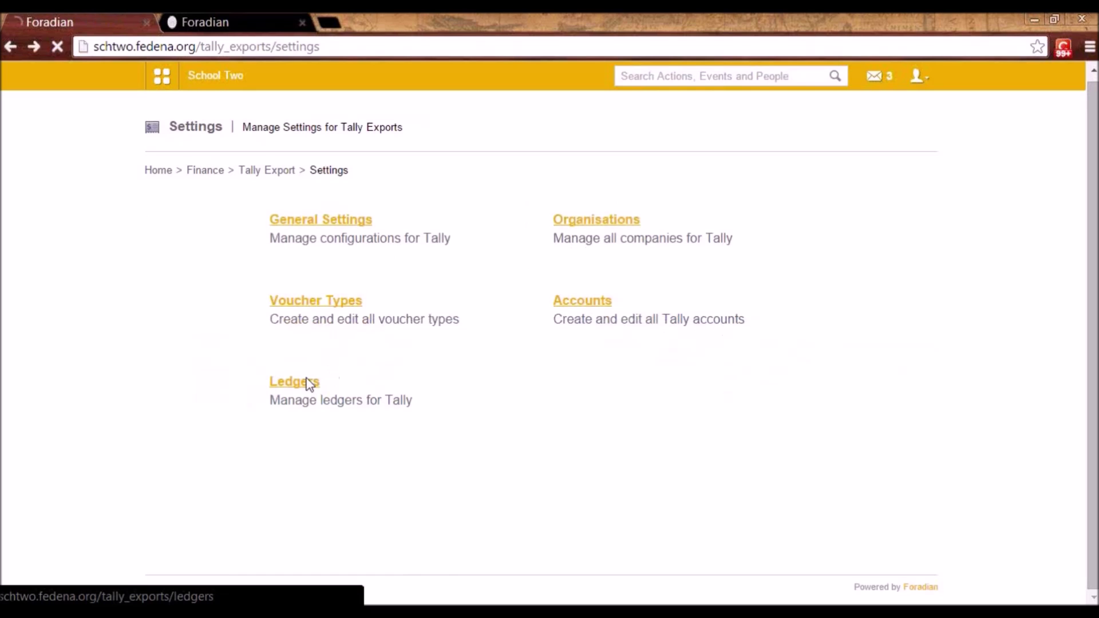
left_click(580, 228)
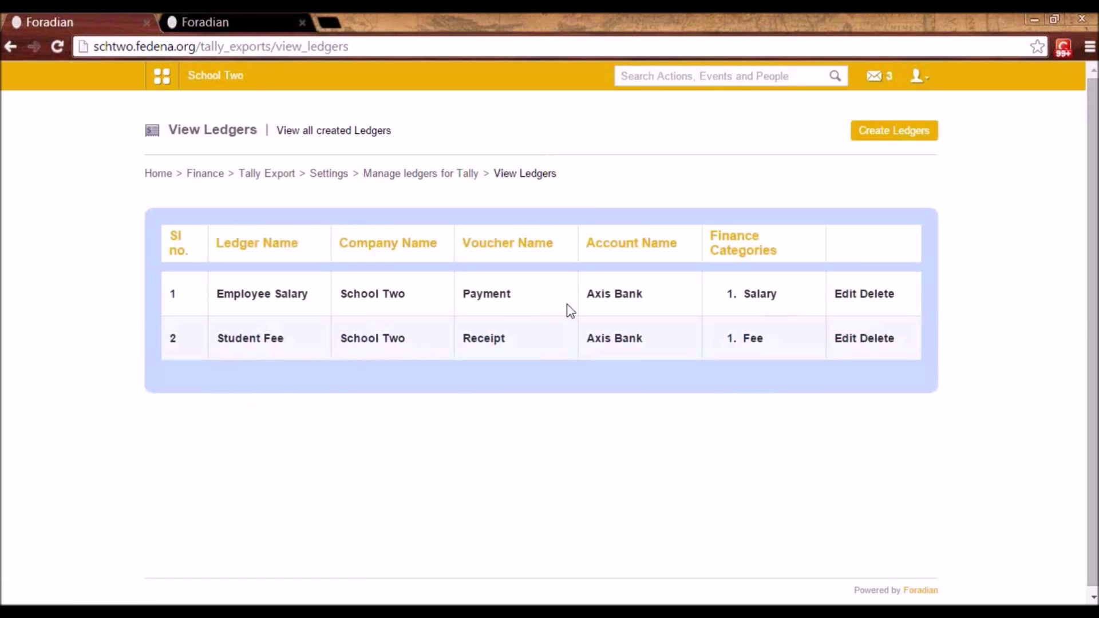
left_click(841, 301)
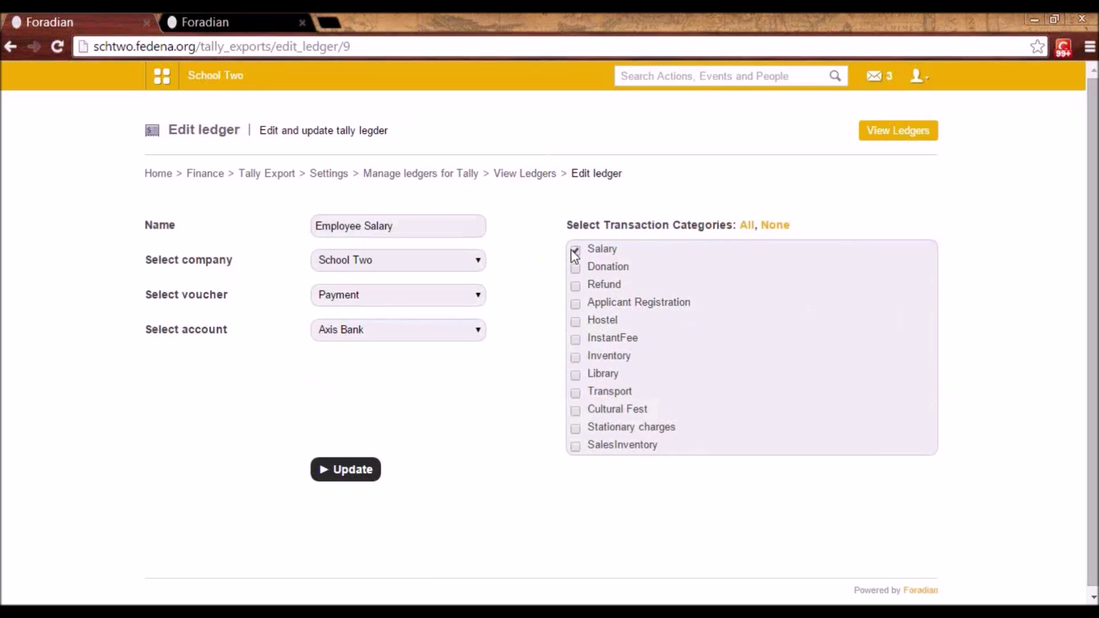
left_click_drag(404, 226, 314, 214)
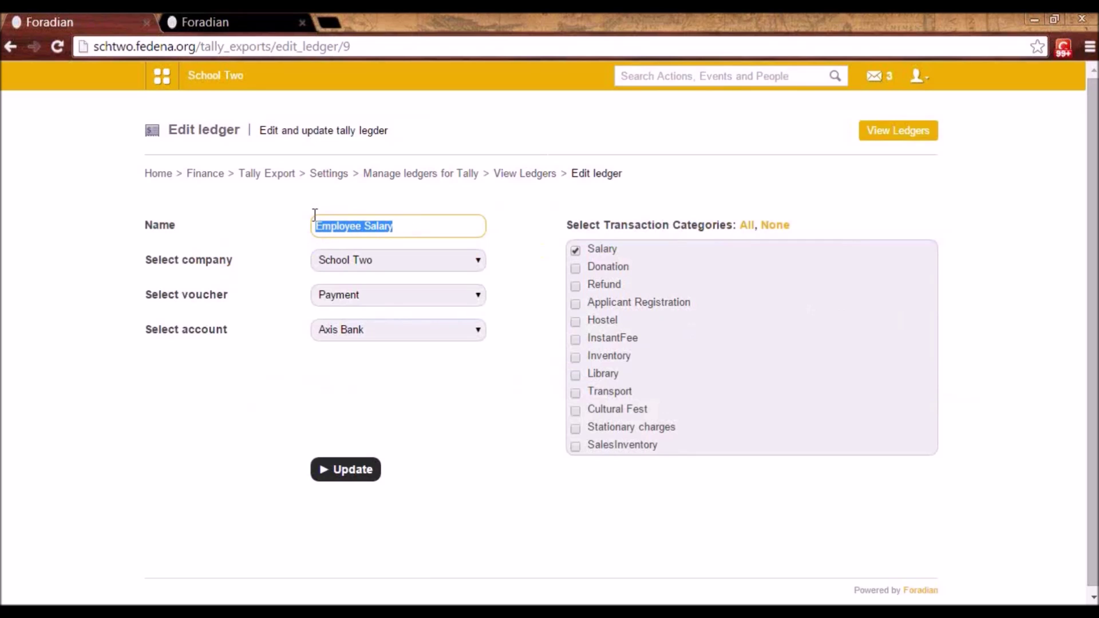
left_click(367, 227)
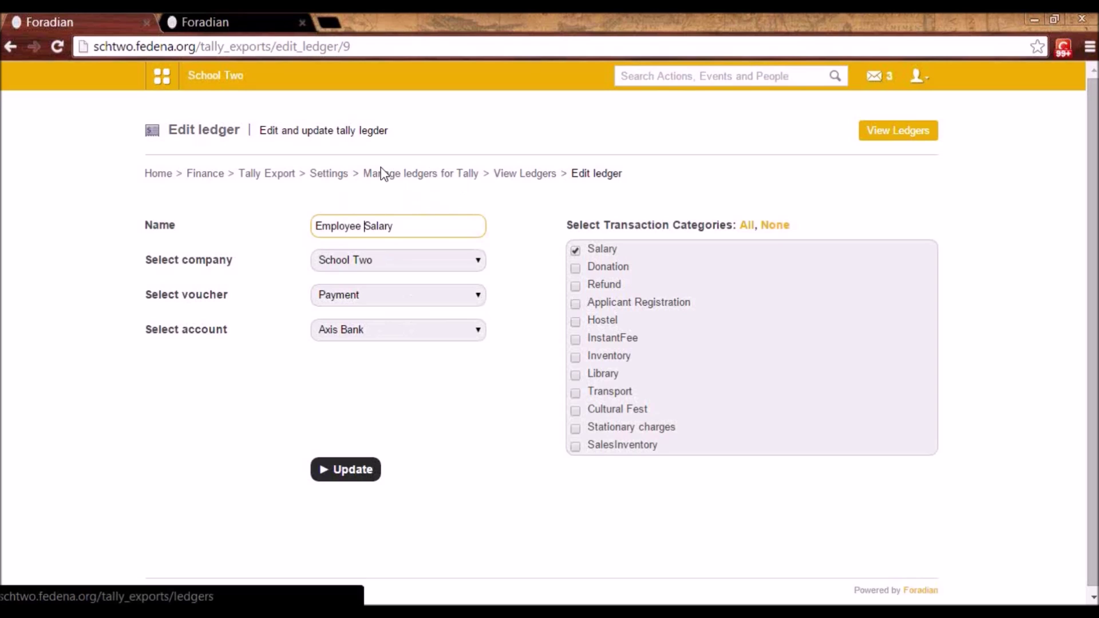
left_click(420, 175)
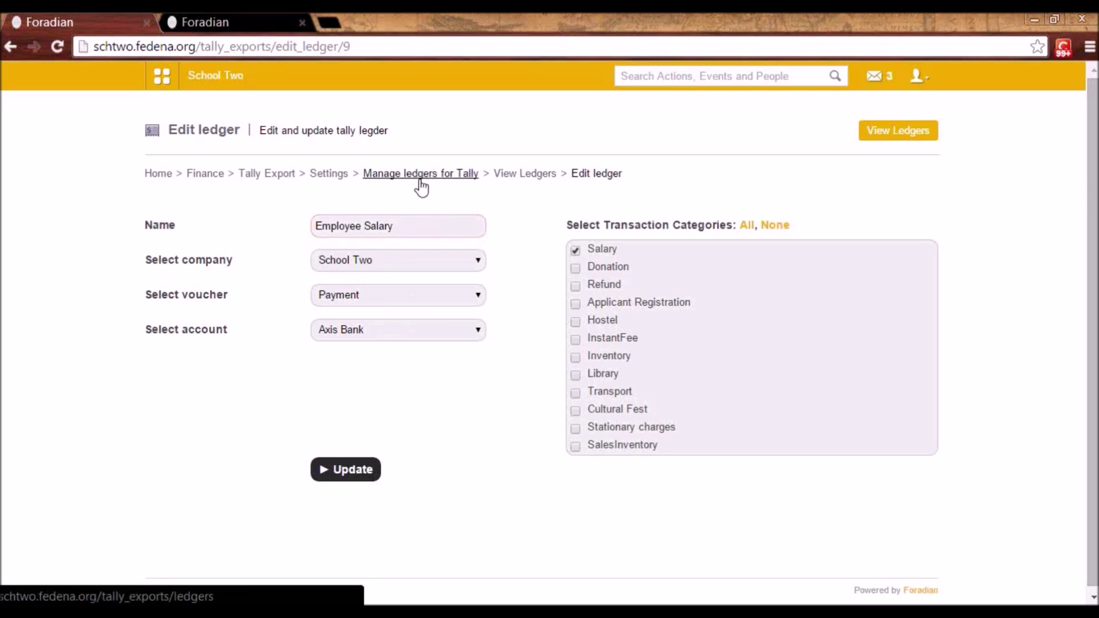
left_click(323, 176)
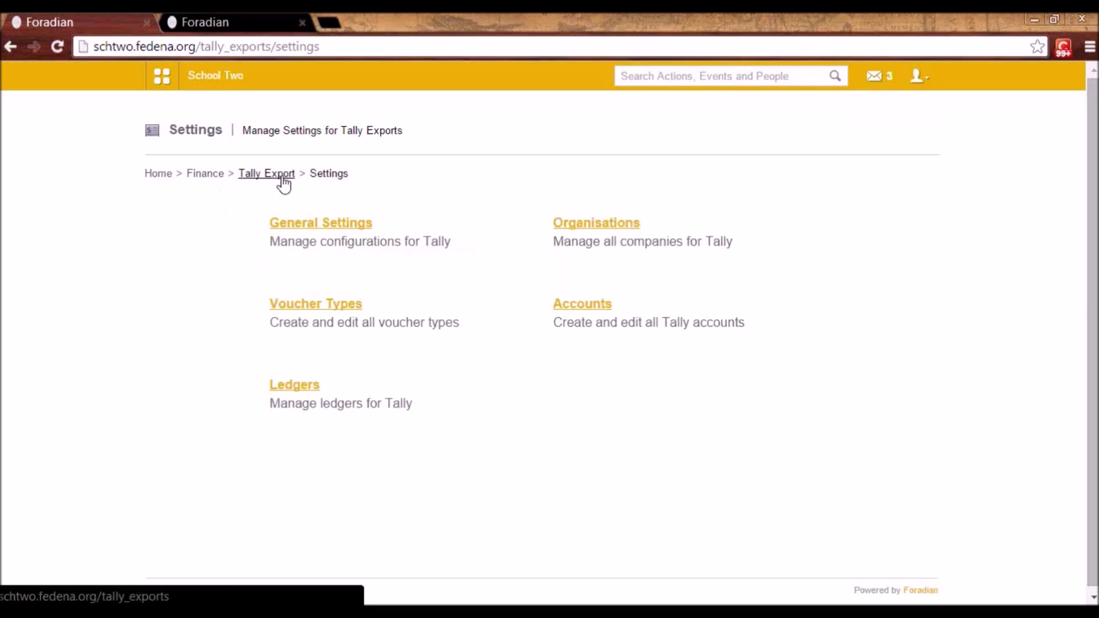
left_click(252, 175)
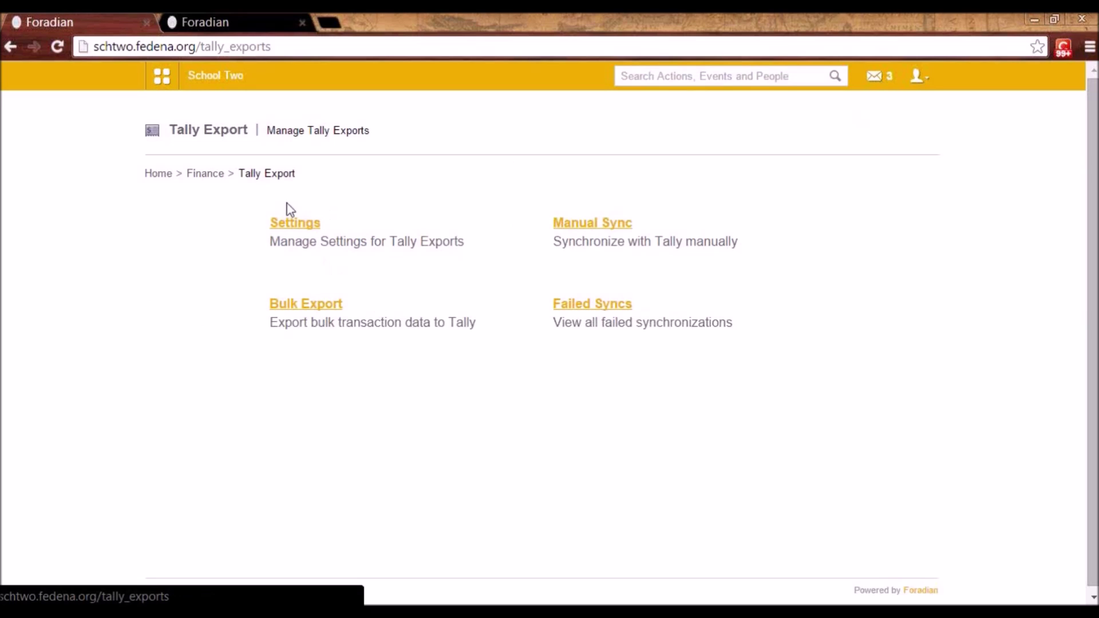
- Look over Manual Sync and Bulk Export scheduling, then view Failed Syncs since 2014-11-27
left_click(578, 226)
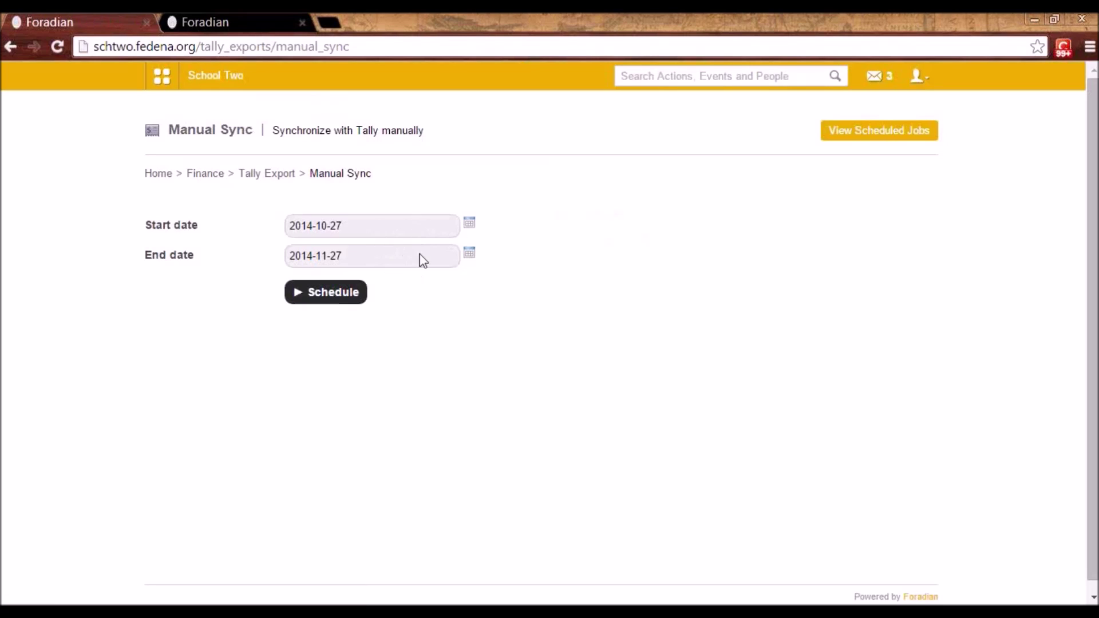
left_click(266, 173)
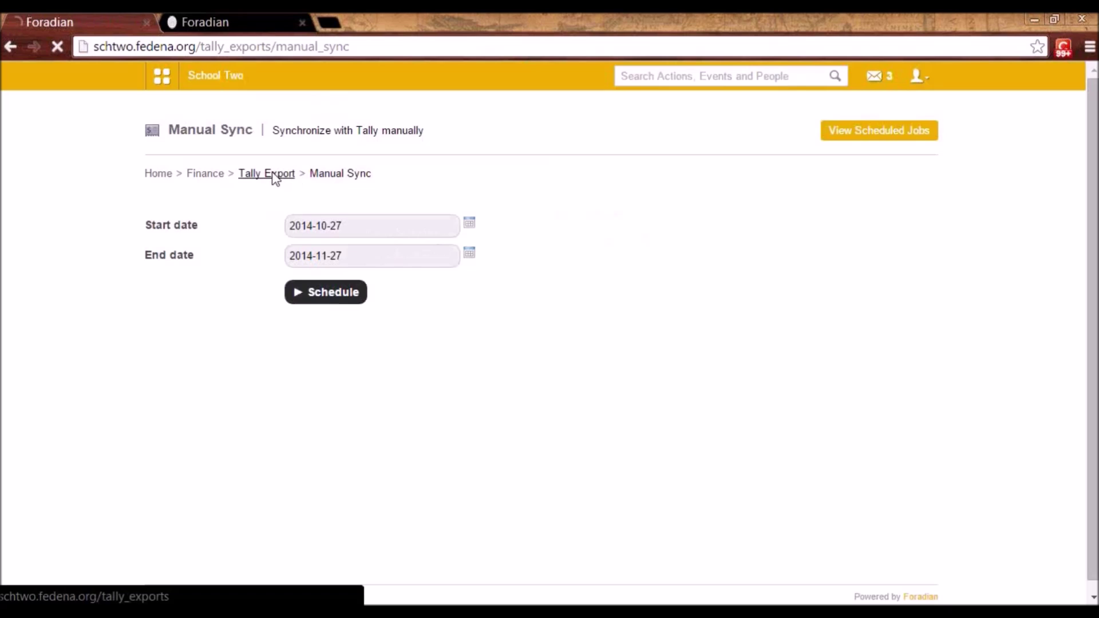
left_click(330, 306)
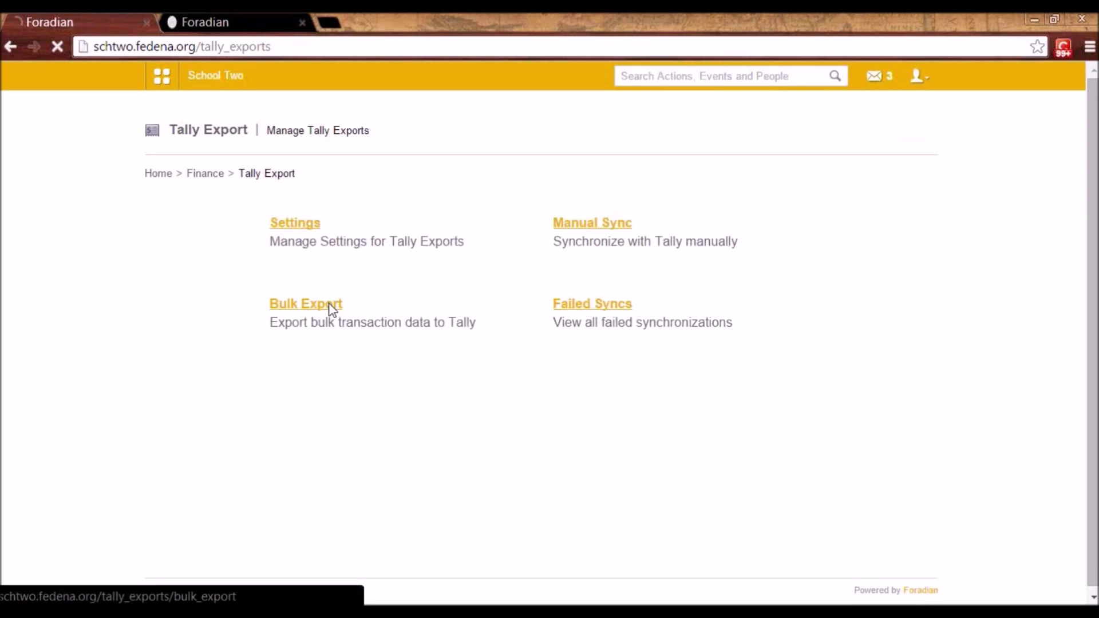
left_click(332, 225)
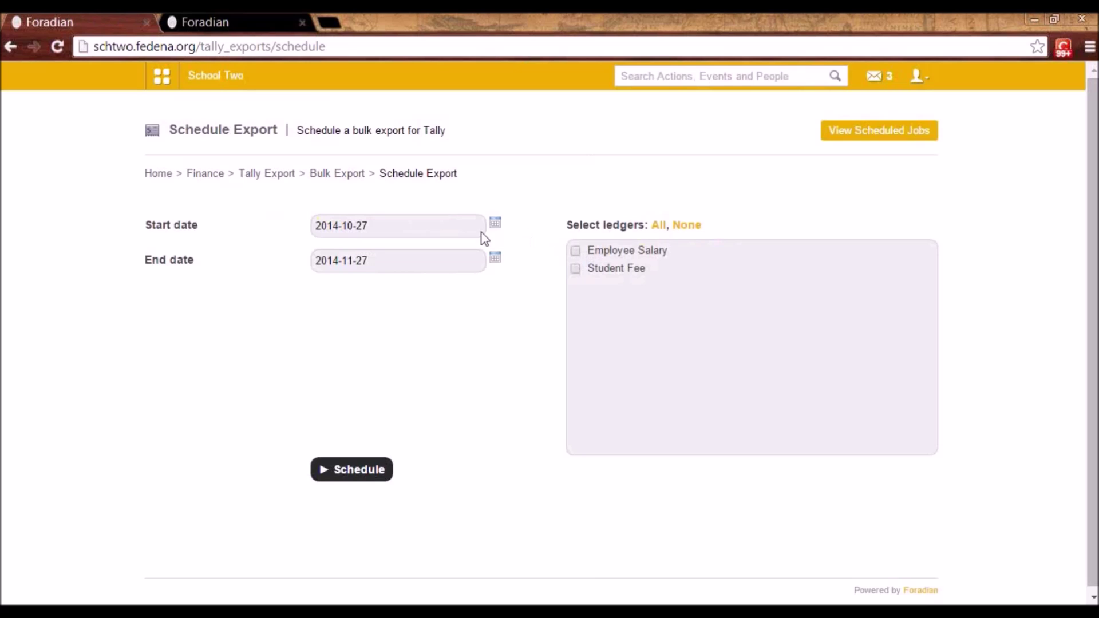
left_click(315, 181)
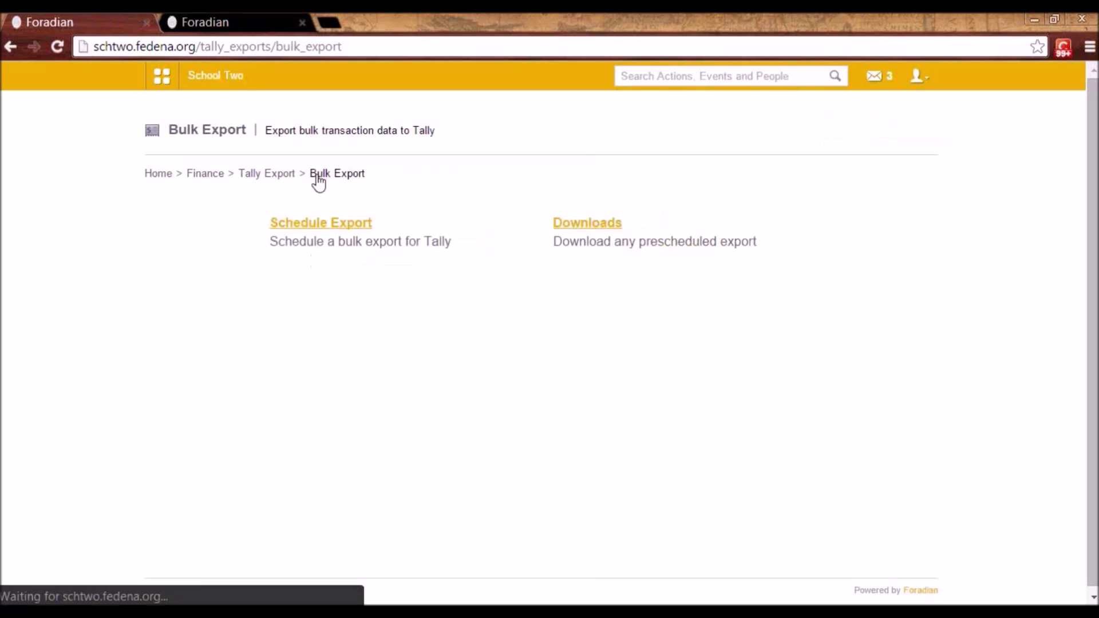
left_click(265, 176)
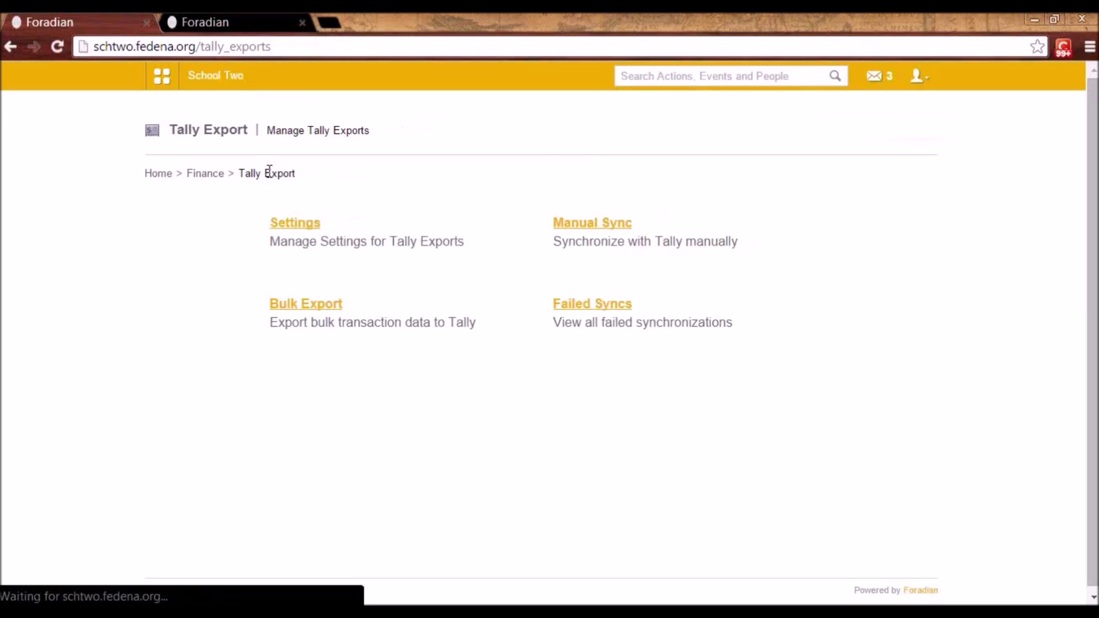
left_click(610, 312)
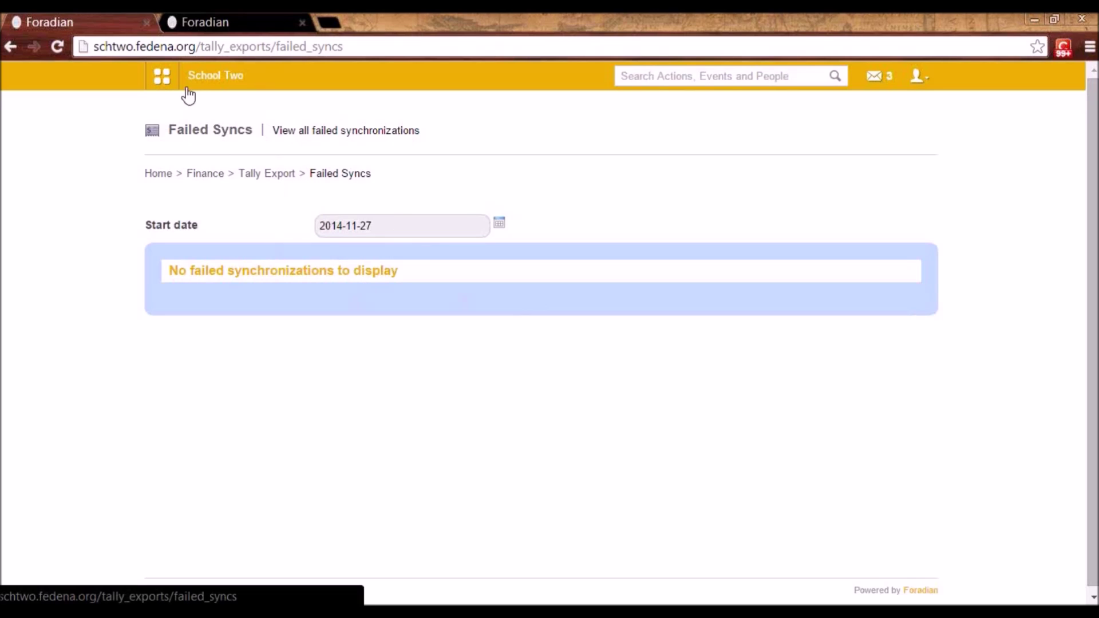
left_click(162, 80)
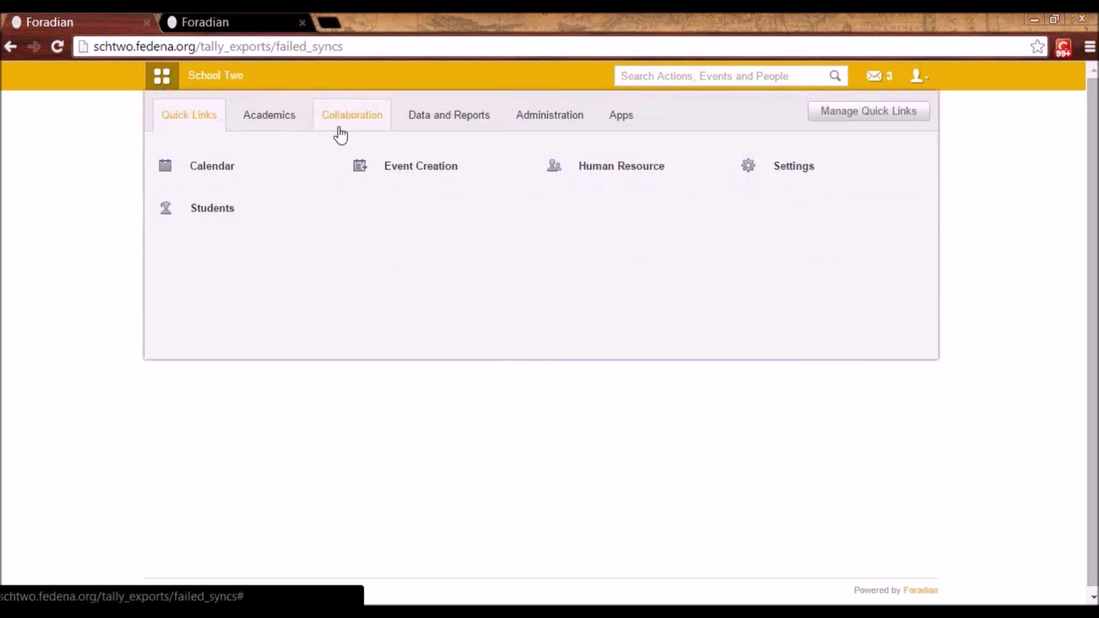
- Start a new online poll titled 'Annual class trip'
left_click(338, 127)
left_click(406, 254)
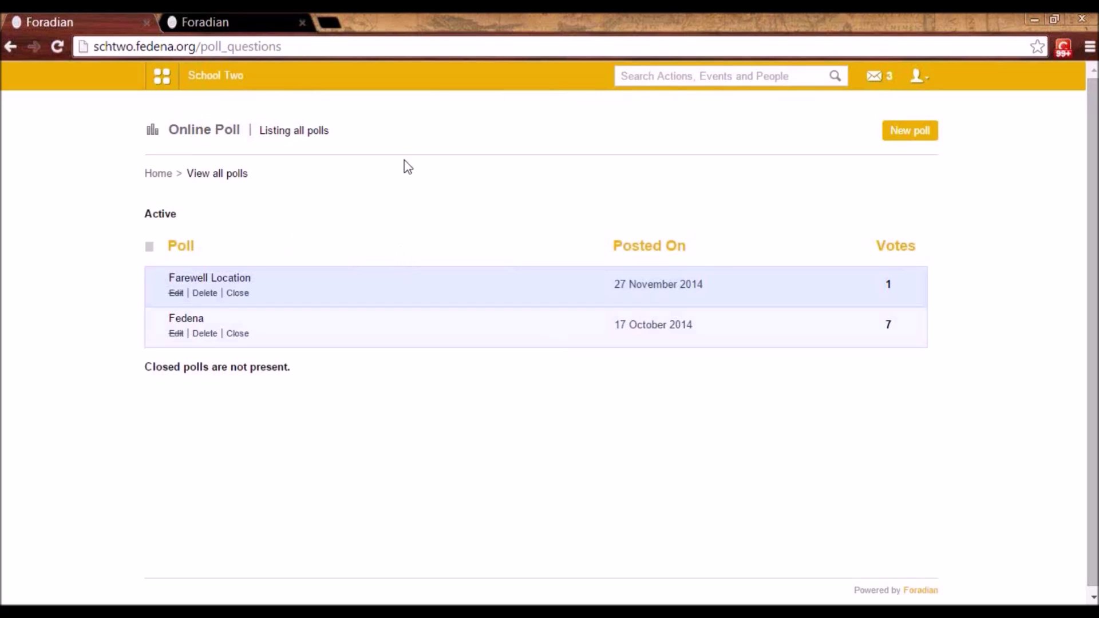
left_click(912, 140)
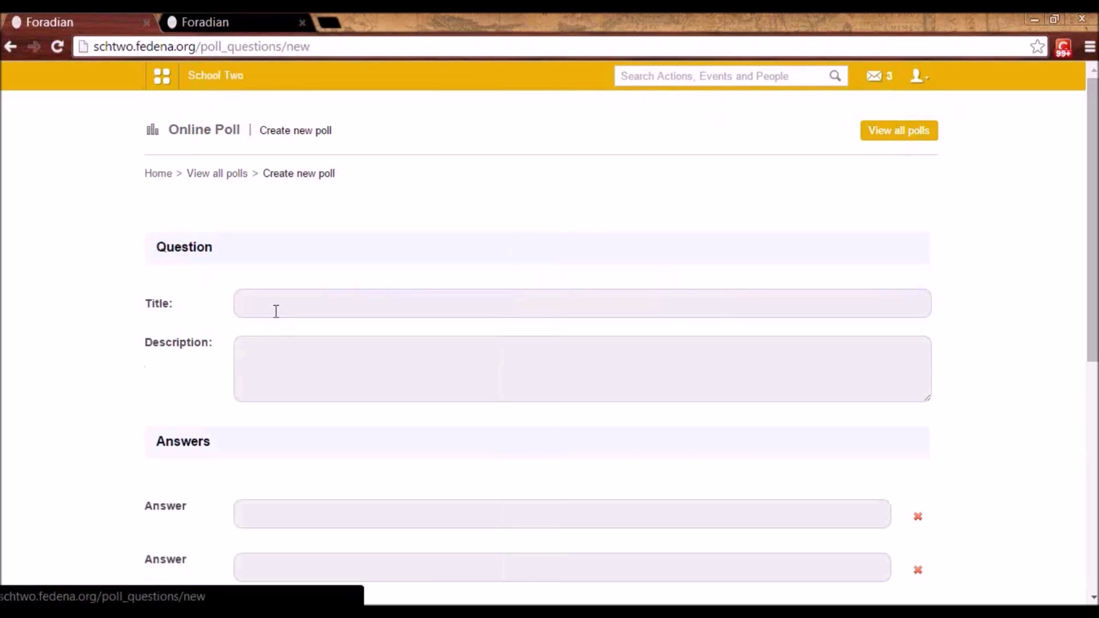
left_click(276, 311)
left_click(276, 311)
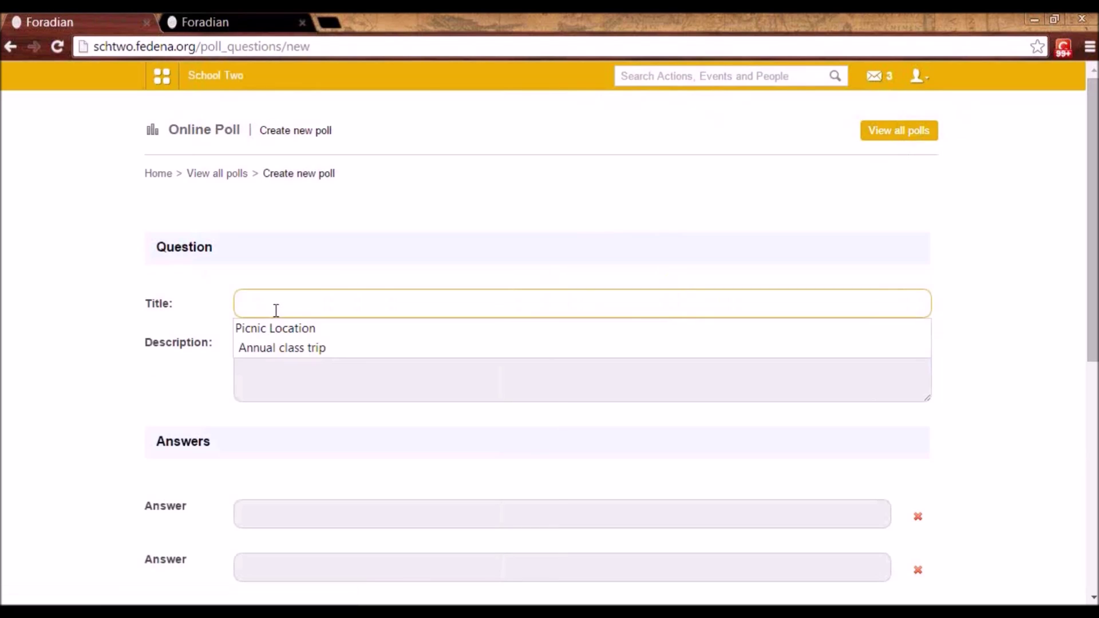
left_click(280, 347)
- Add poll answers Shimla and New Shimla and allow other answers
left_click(282, 346)
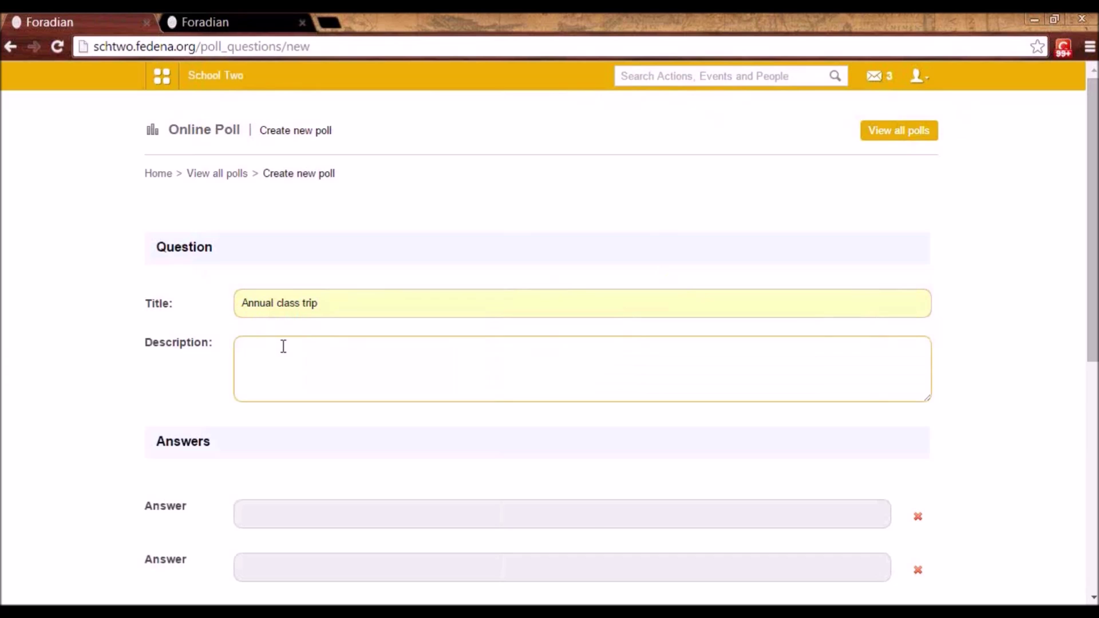
scroll(285, 349, "down", 3)
left_click(283, 346)
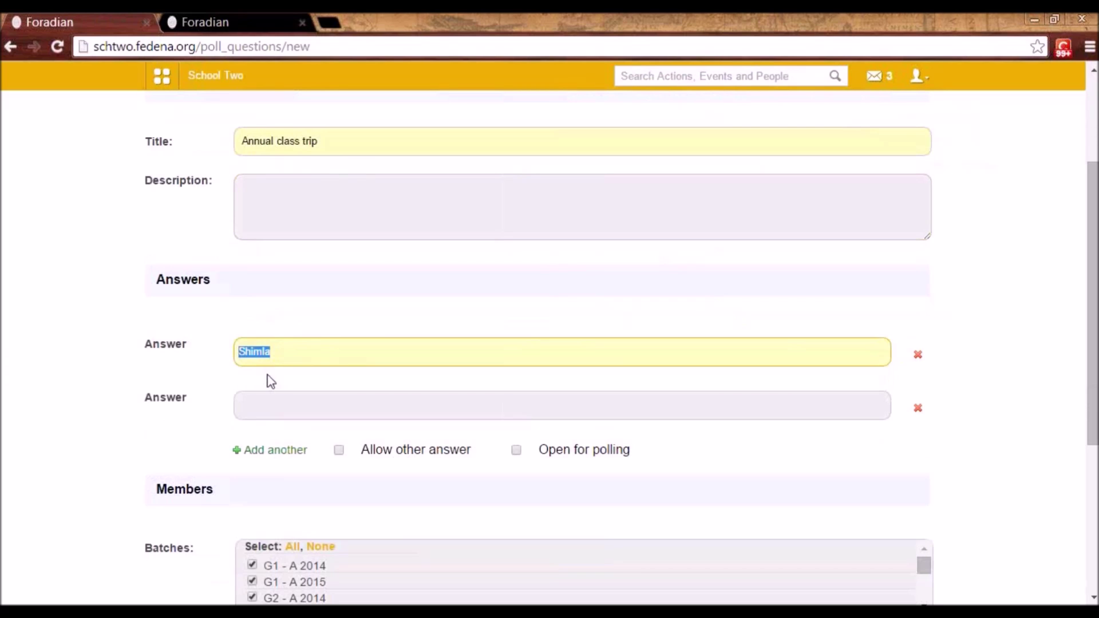
left_click(269, 380)
left_click(260, 399)
left_click(272, 469)
scroll(318, 400, "down", 2)
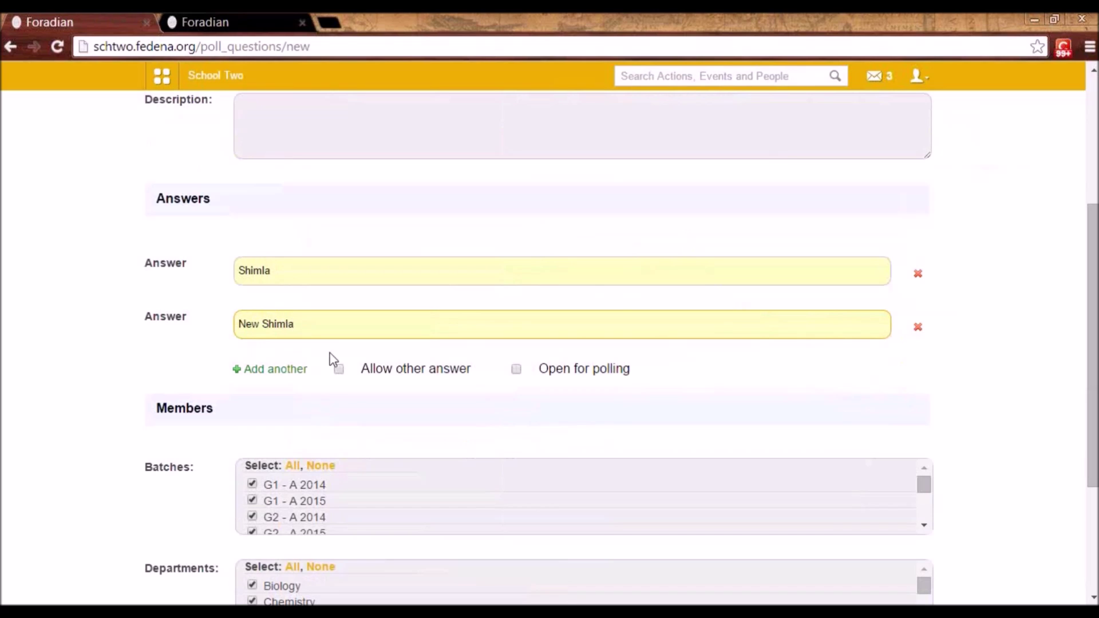
left_click(338, 370)
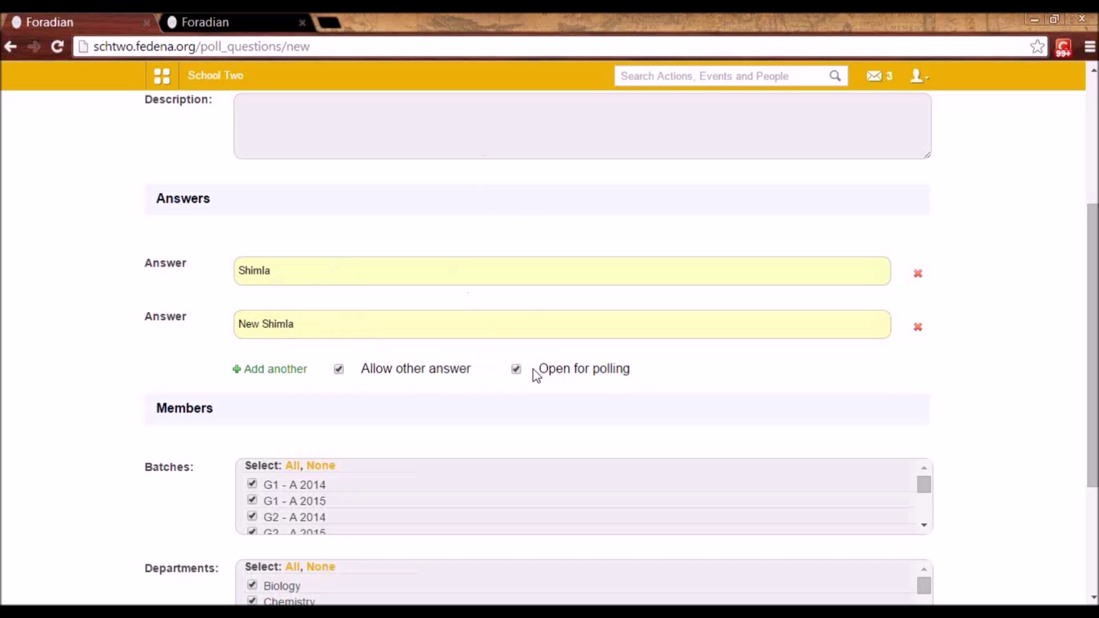
- Post the Annual class trip poll open for polling
scroll(521, 373, "down", 3)
scroll(519, 369, "down", 2)
scroll(383, 346, "down", 2)
scroll(312, 326, "down", 3)
scroll(301, 395, "down", 3)
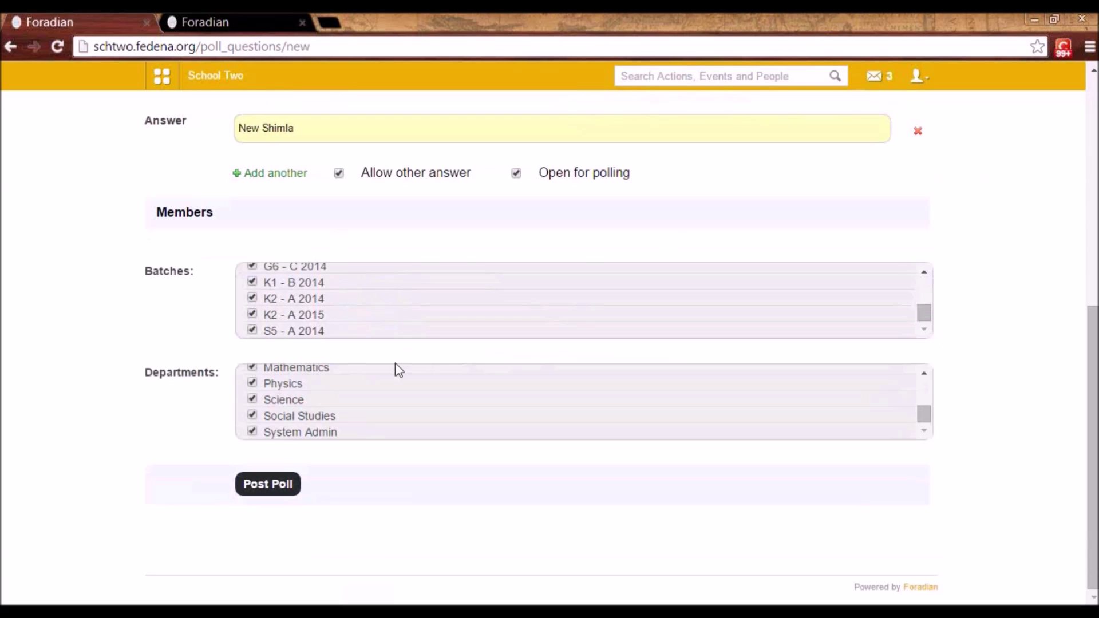
scroll(410, 248, "up", 3)
scroll(312, 200, "down", 3)
left_click(287, 486)
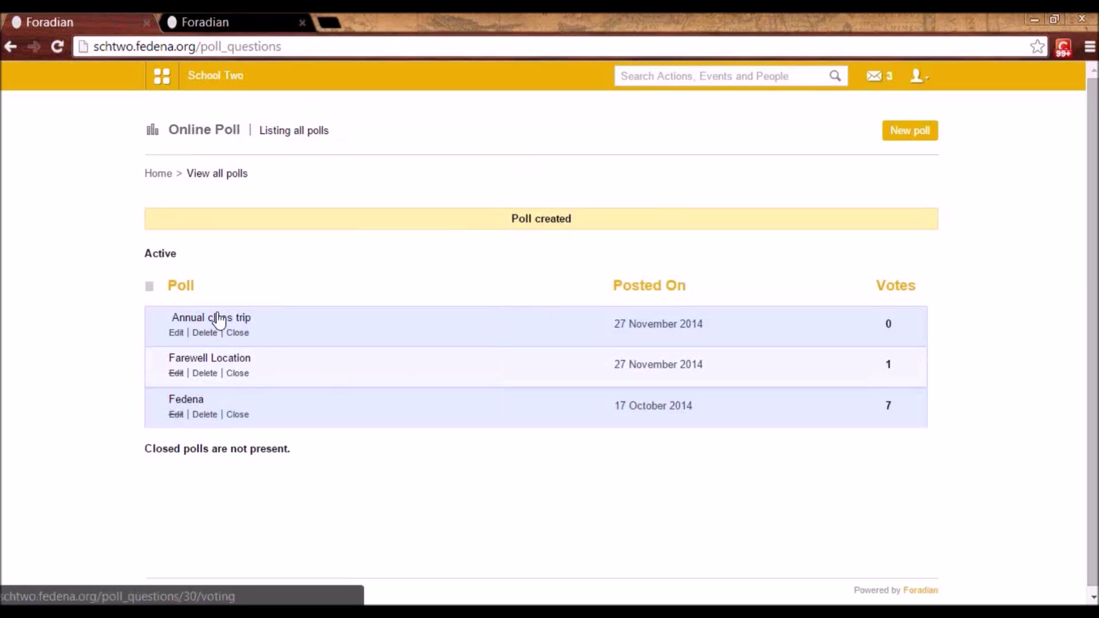
- Vote Shimla in Annual class trip, then view the 'Is fedena easy to use?' results
left_click(218, 319)
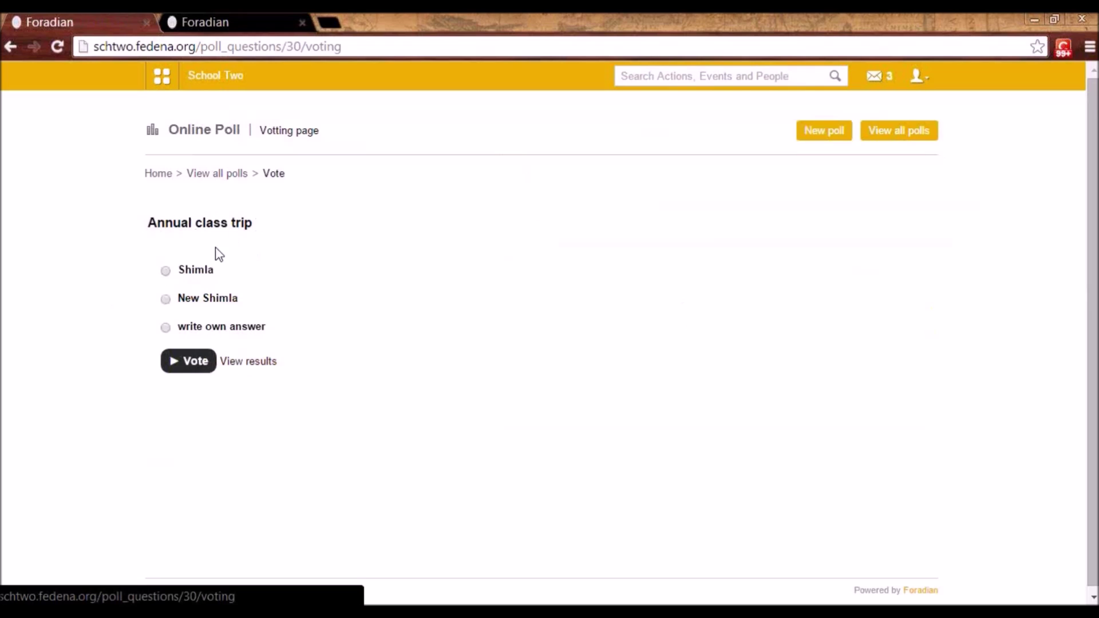
left_click(166, 270)
left_click(195, 367)
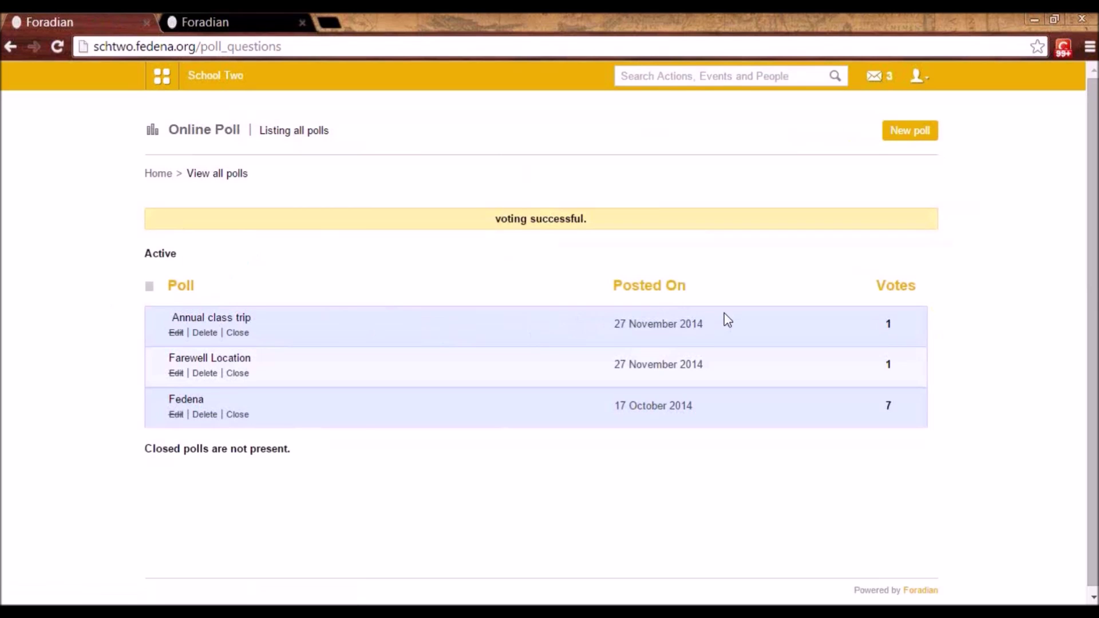
left_click(194, 400)
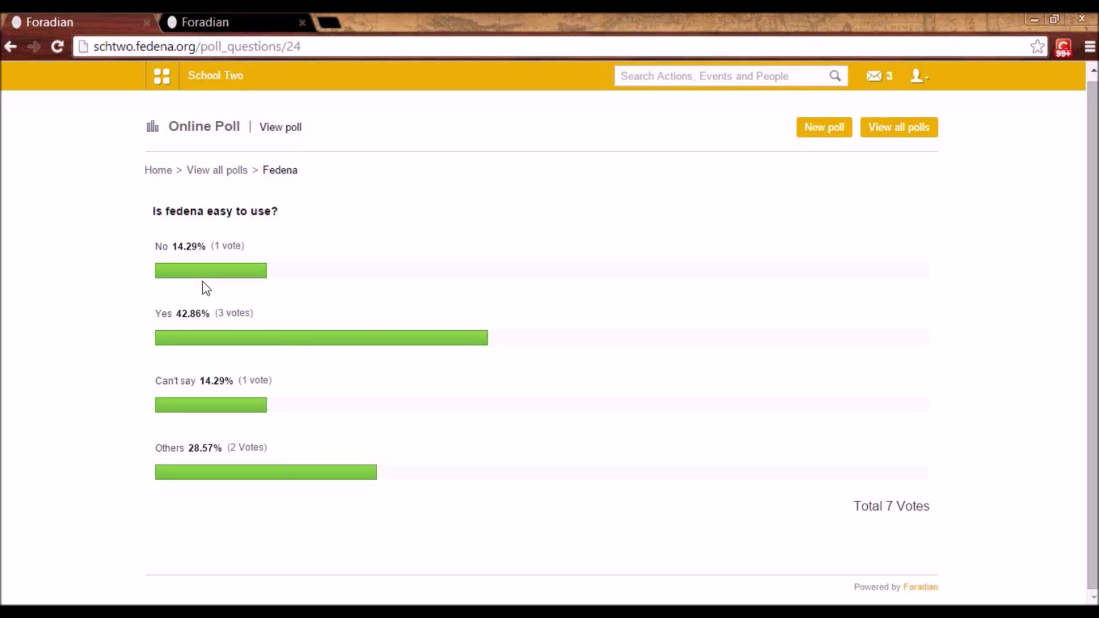
left_click(161, 82)
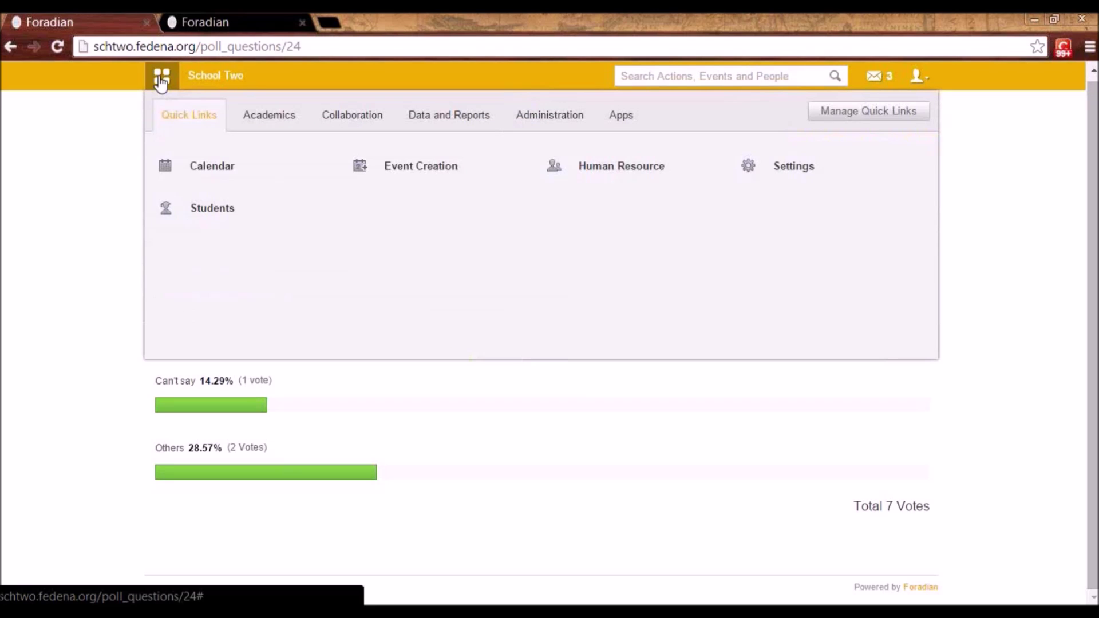
- Go to Academics > Placement and bring up the Announce new placement form
left_click(288, 115)
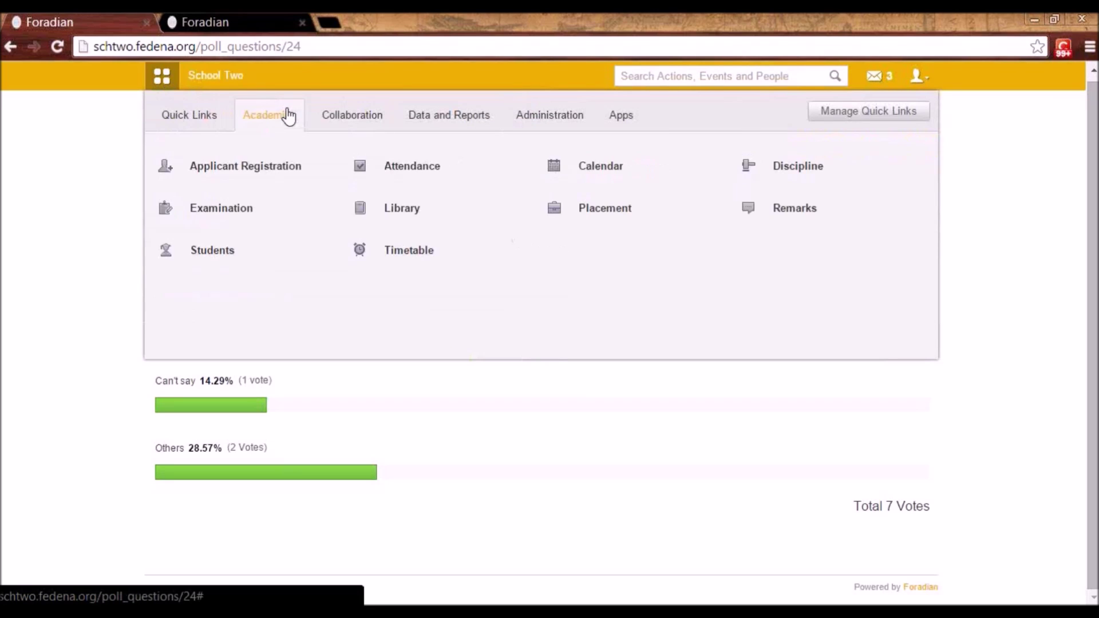
left_click(585, 217)
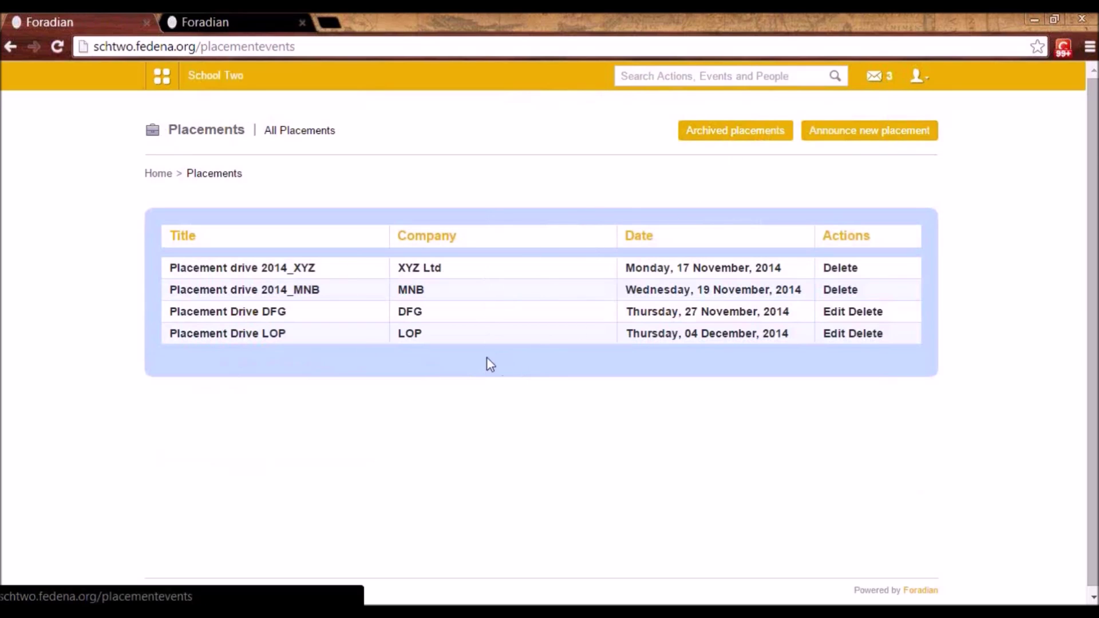
left_click(830, 134)
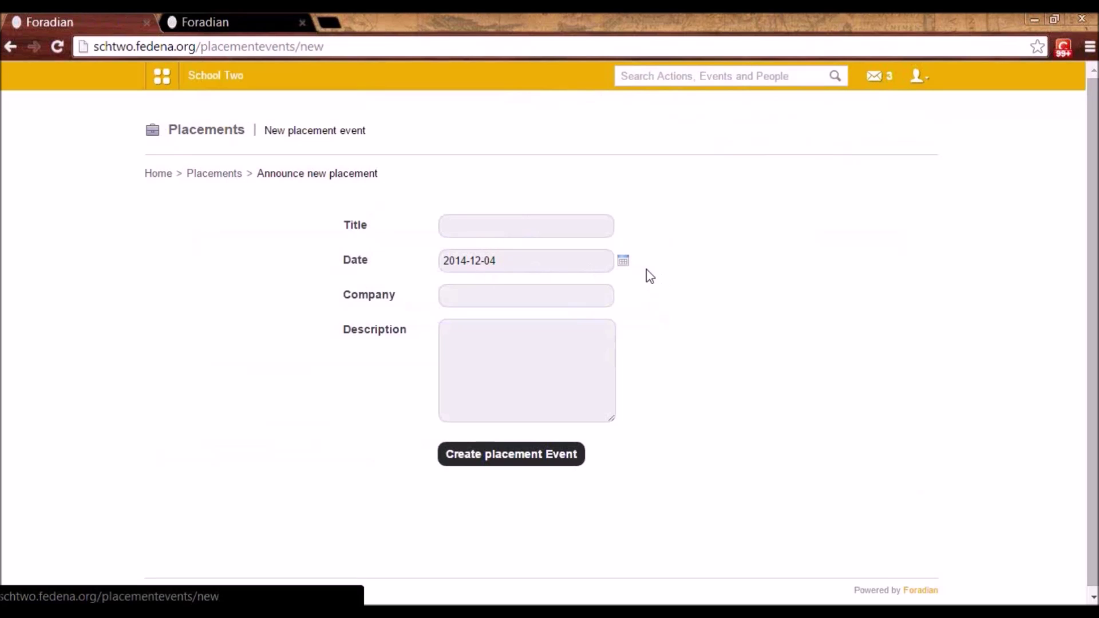
- Leave the placement form unsaved and open Placement drive 2014_XYZ
left_click(472, 295)
left_click(475, 341)
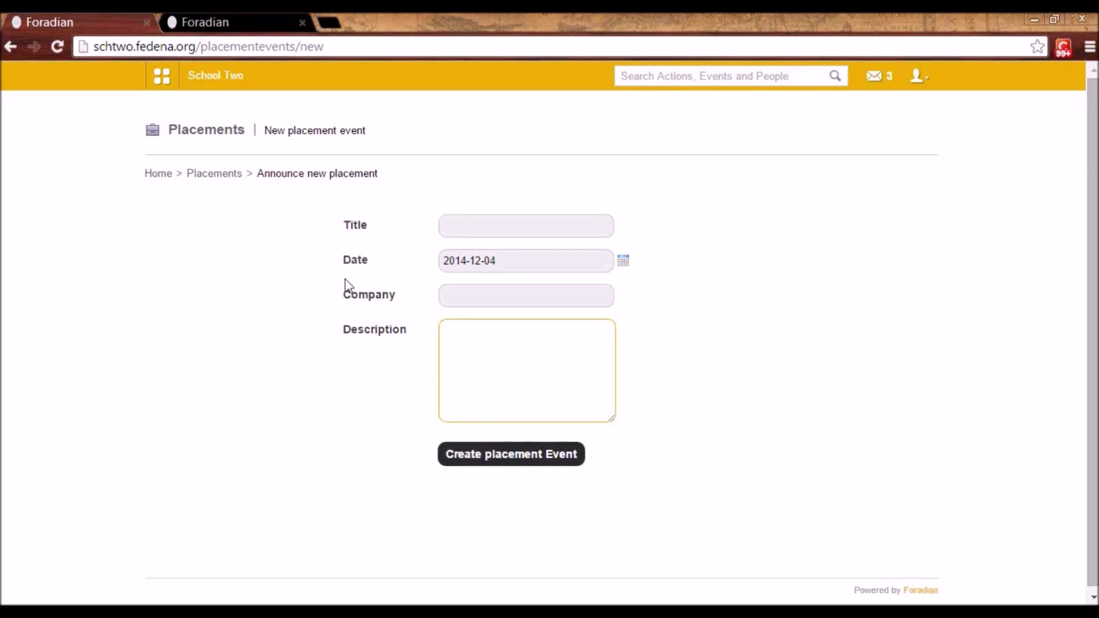
left_click(222, 174)
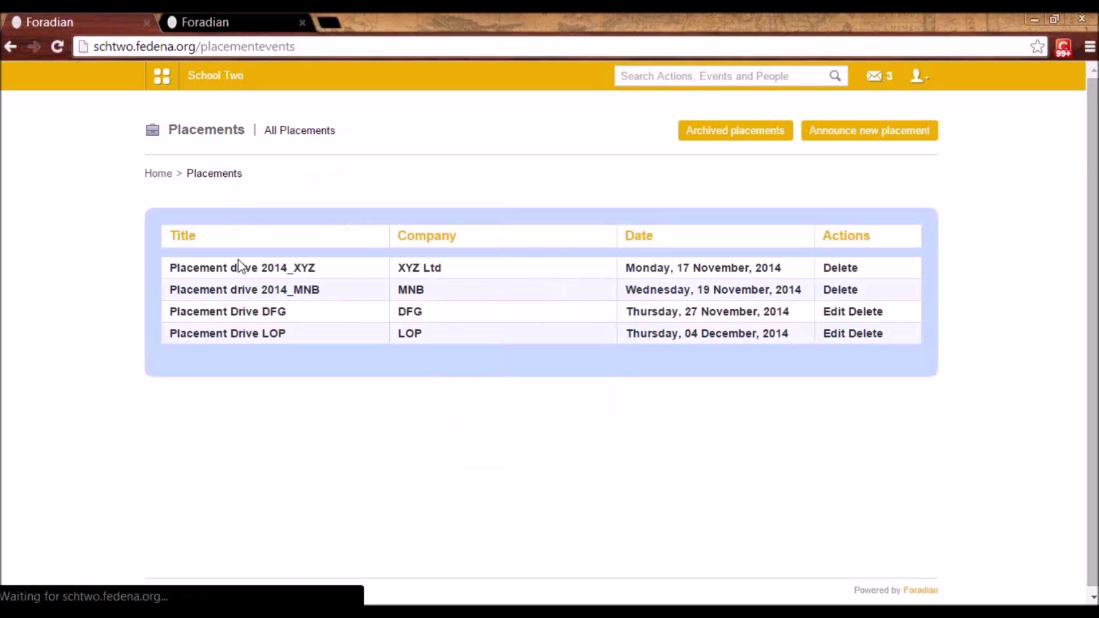
left_click(278, 268)
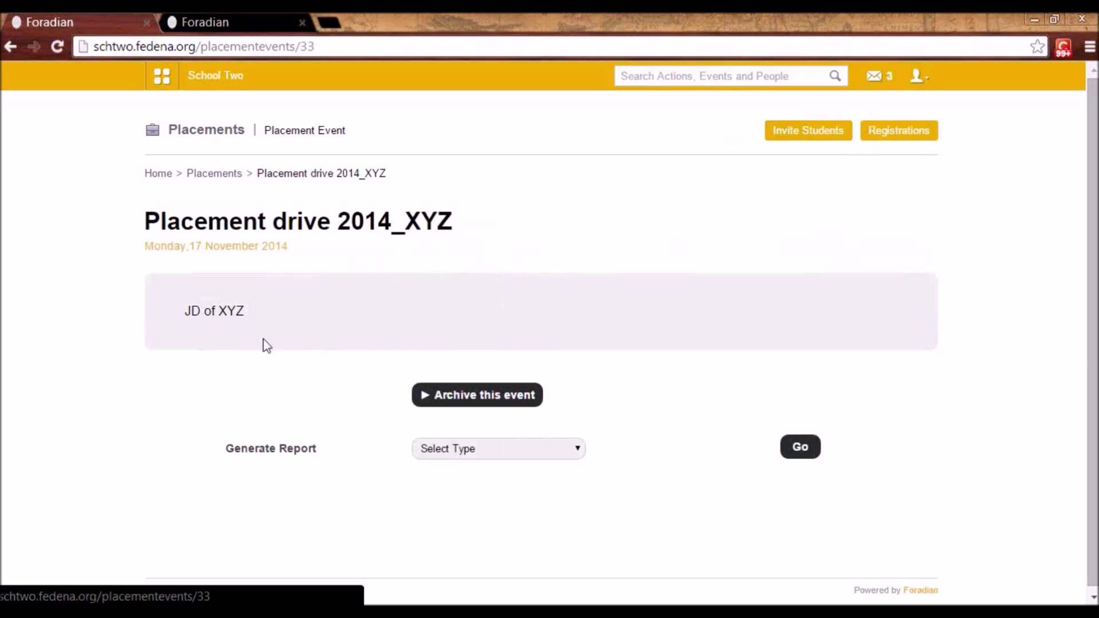
- Invite all students of batch G1 - A 2014 to the placement drive
left_click(806, 137)
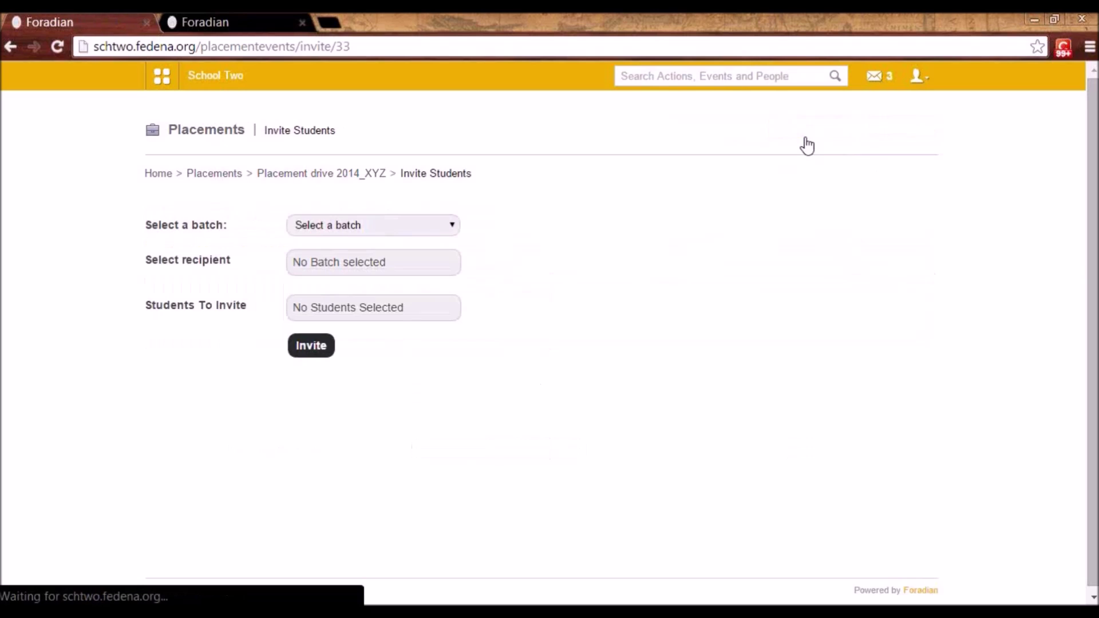
left_click(394, 225)
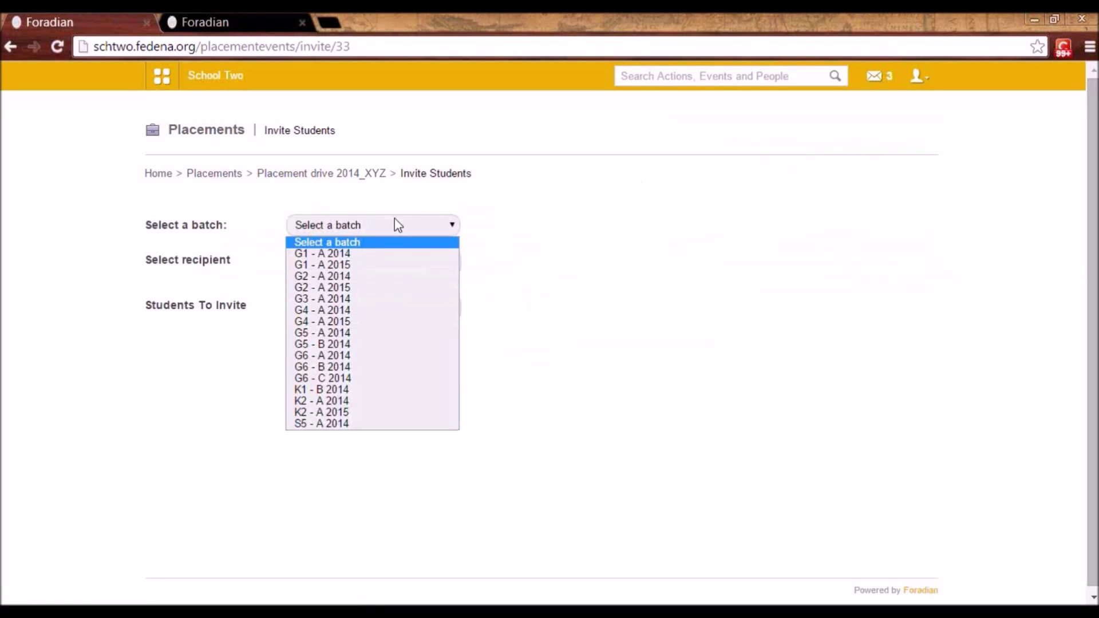
left_click(373, 256)
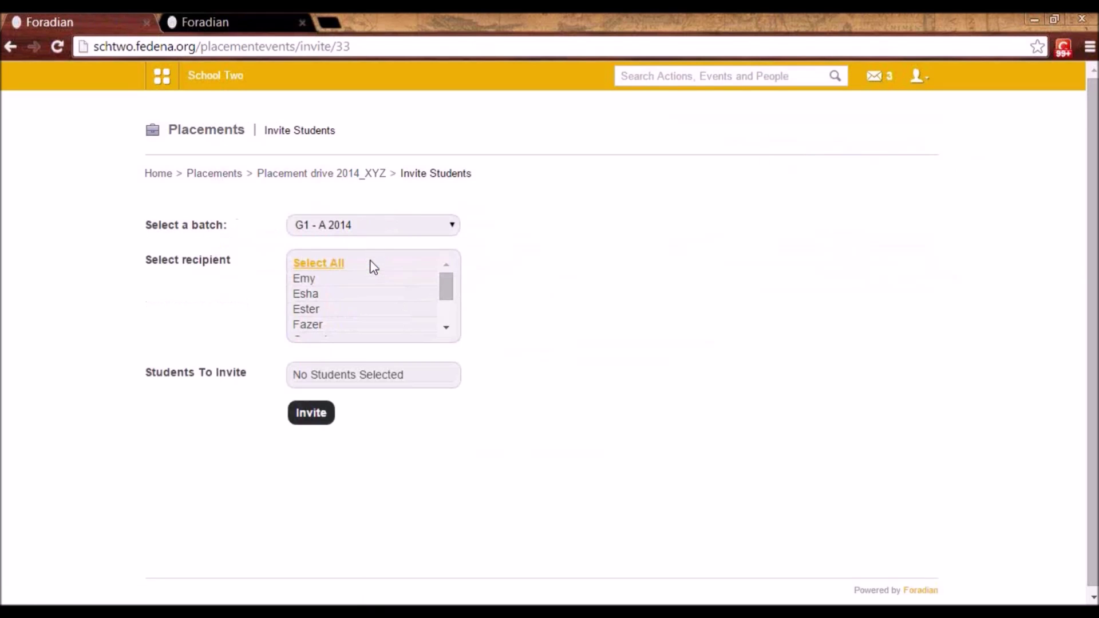
left_click(319, 264)
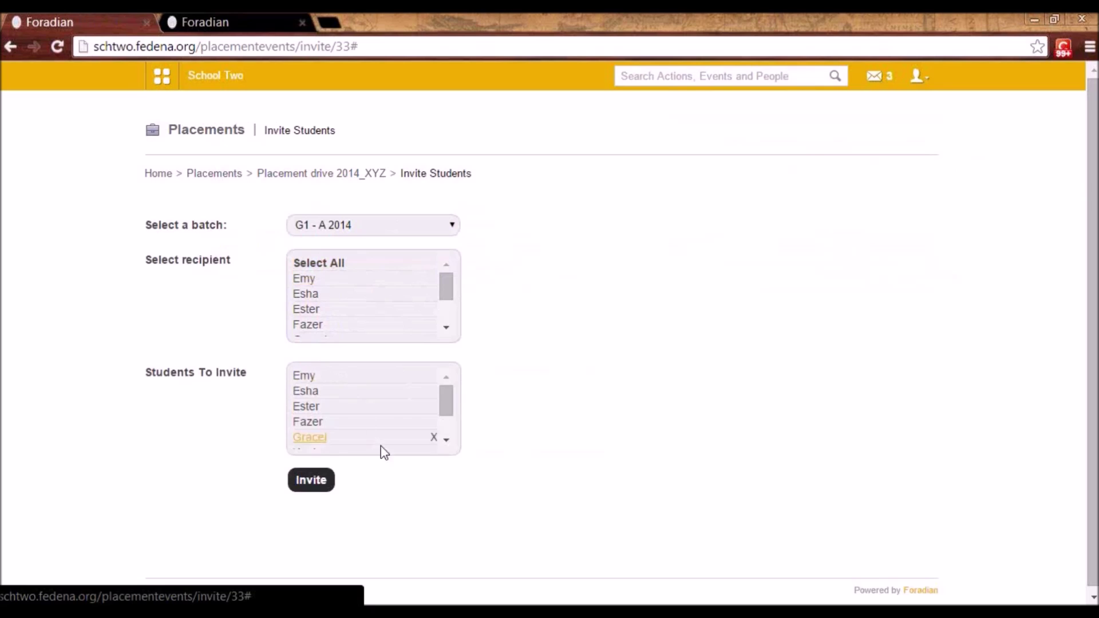
left_click(321, 484)
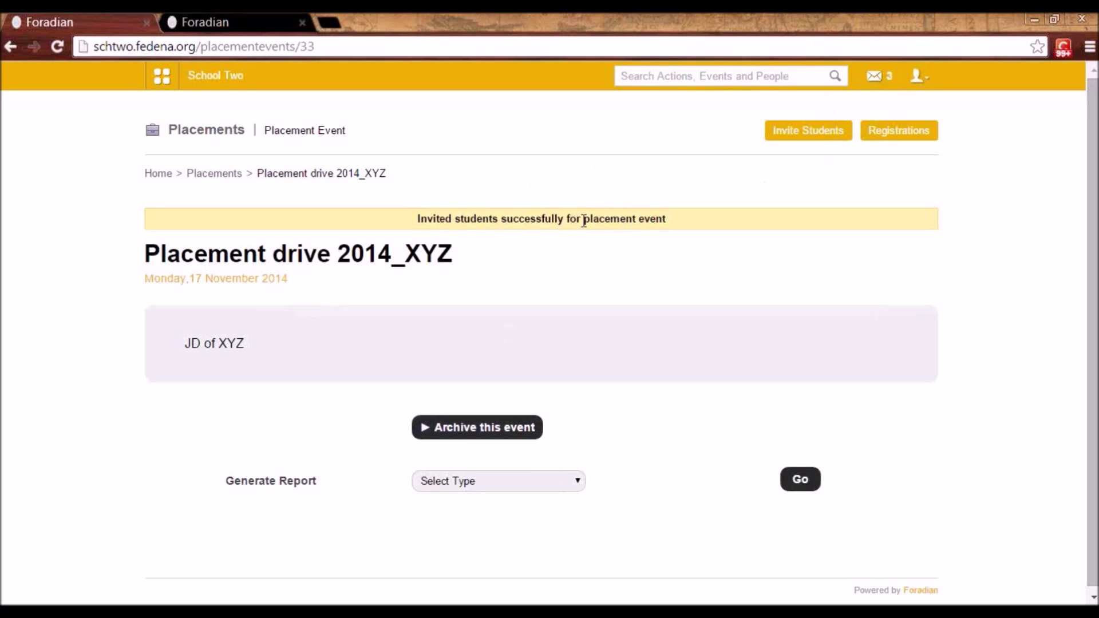
left_click(923, 80)
- Log out of the administrator account and sign in with a student's account
left_click(906, 150)
left_click(602, 250)
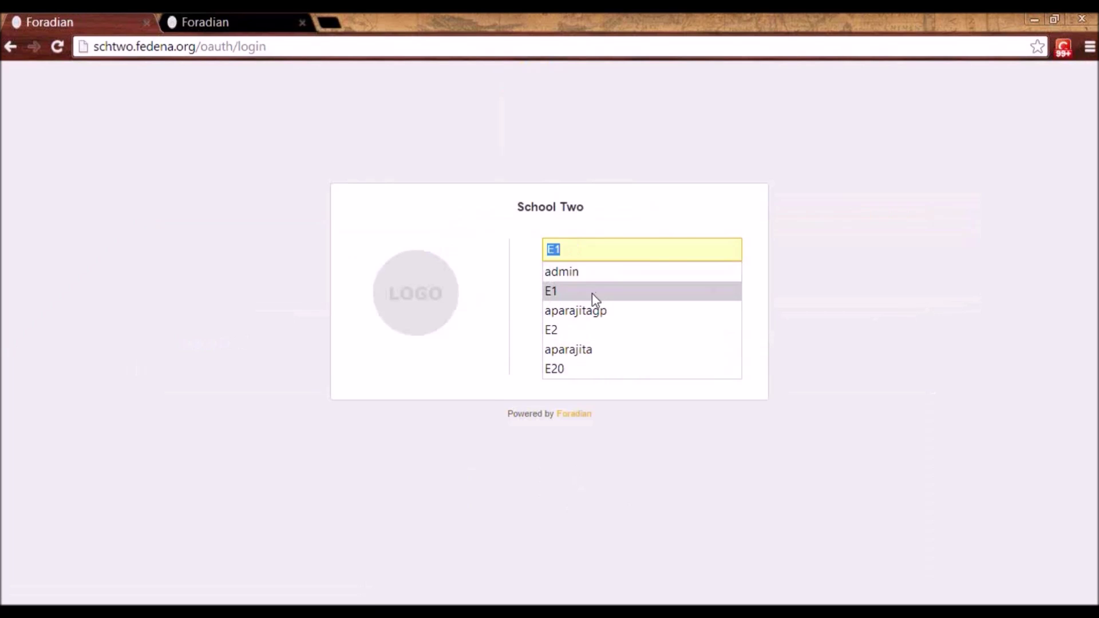
type("use")
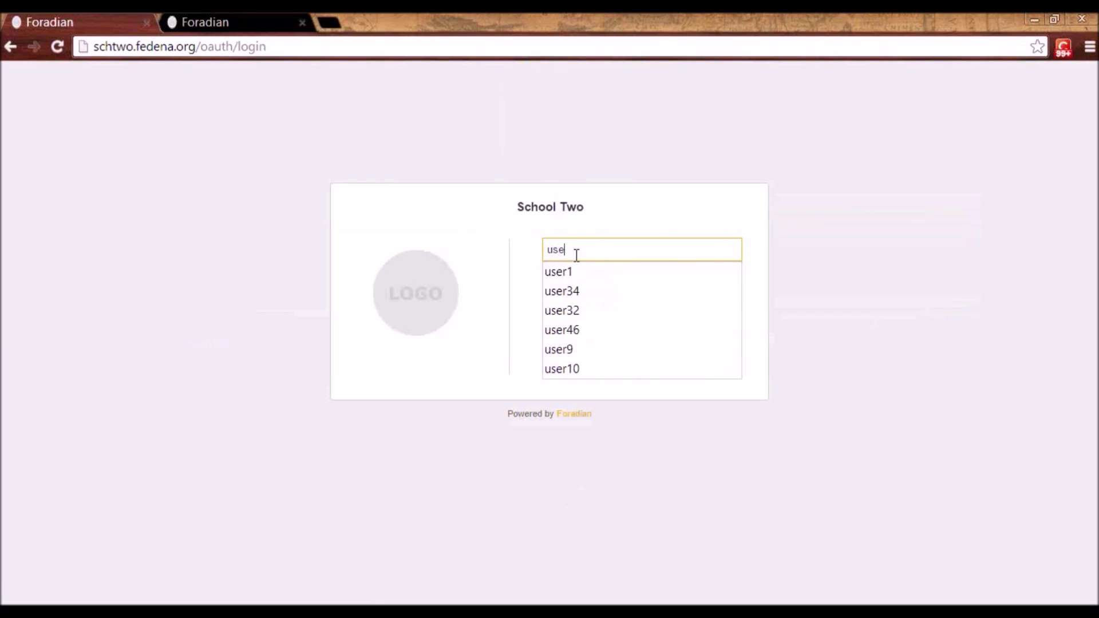
type("r10")
key("Tab")
type("u")
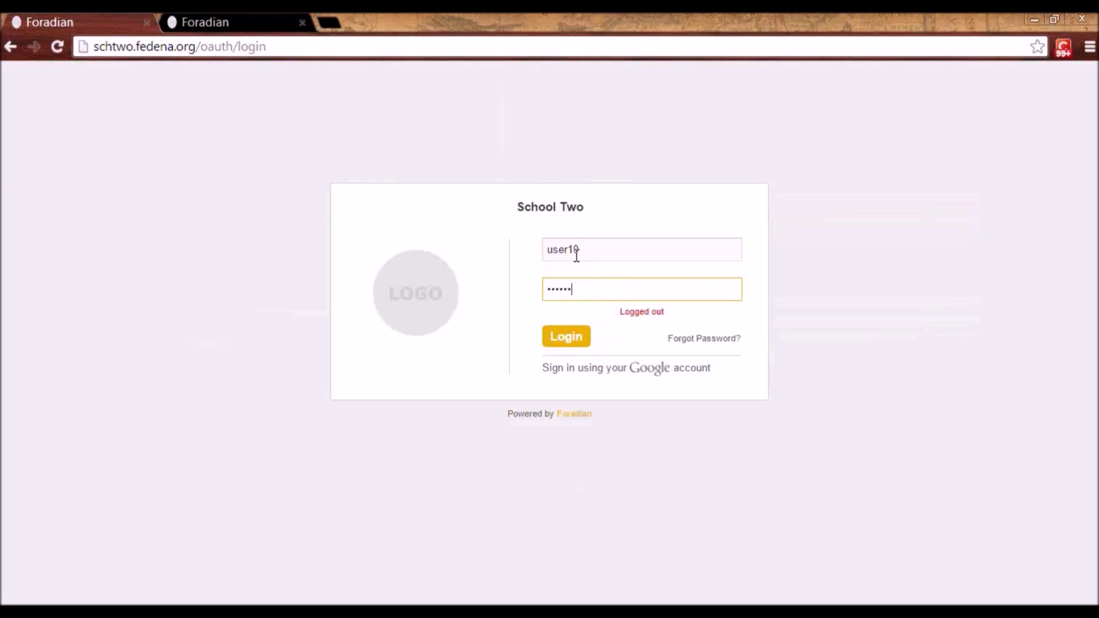
key("Return")
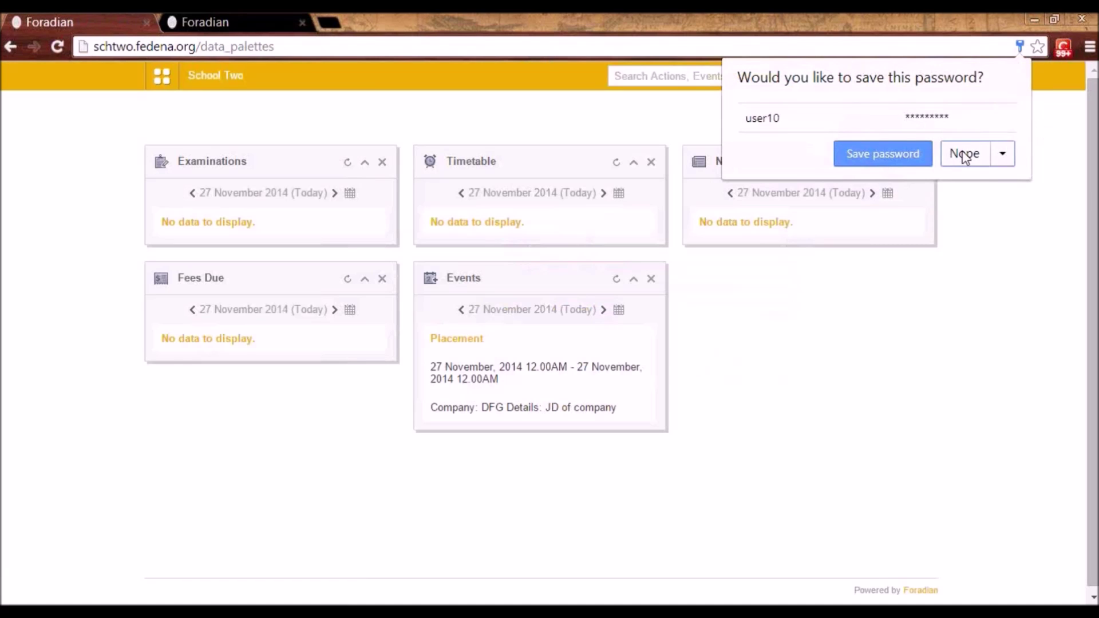
left_click(967, 155)
- As the student, apply to Placement Drive DFG from the invitation
left_click(162, 76)
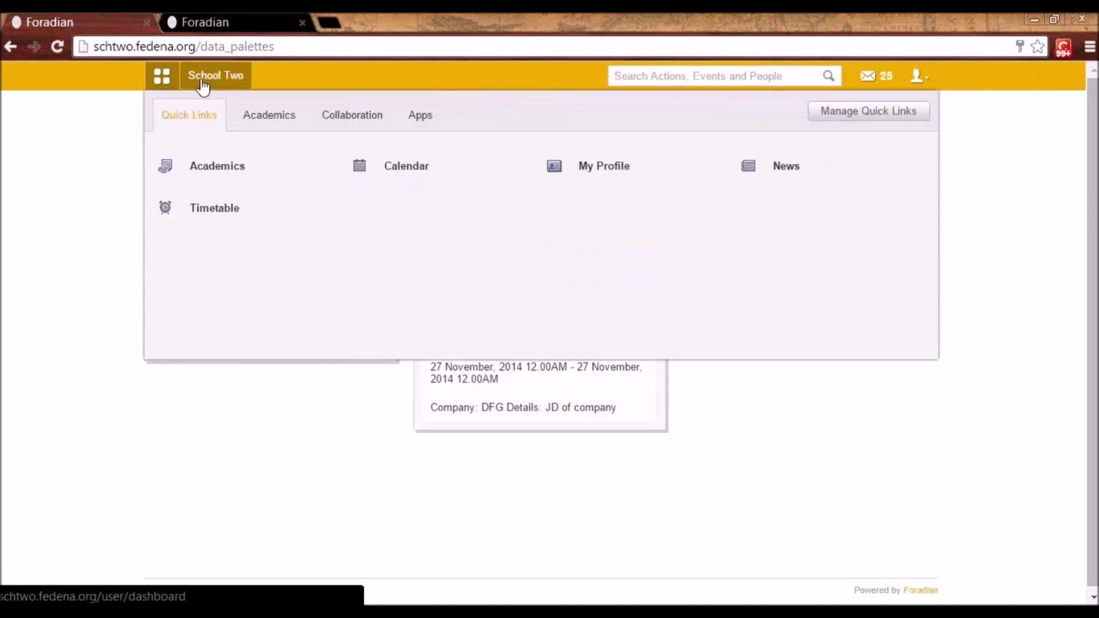
left_click(266, 119)
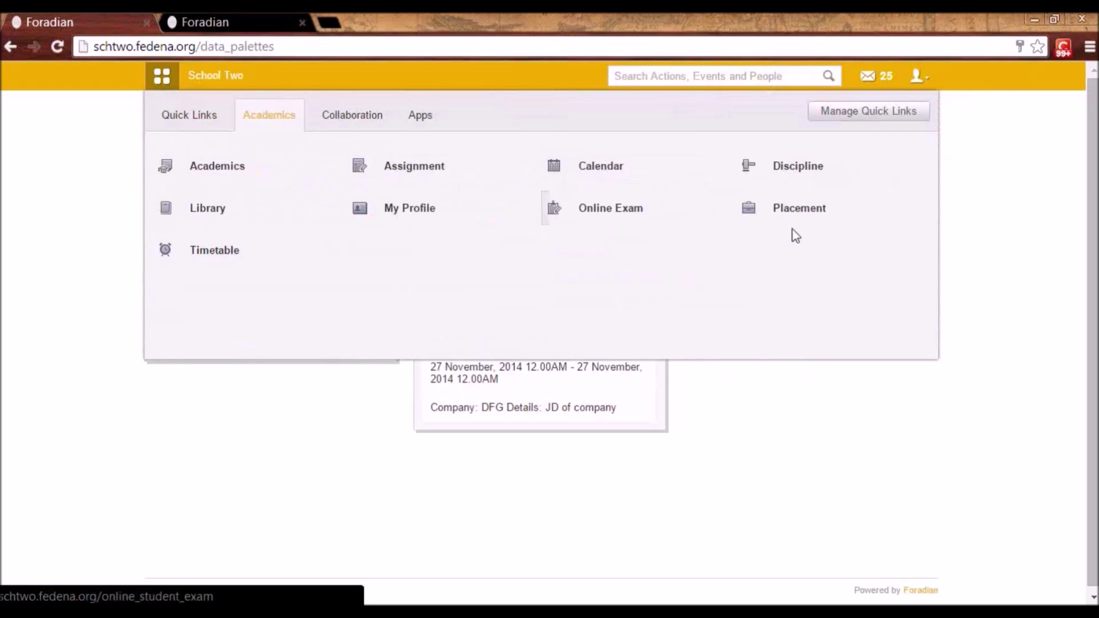
left_click(817, 216)
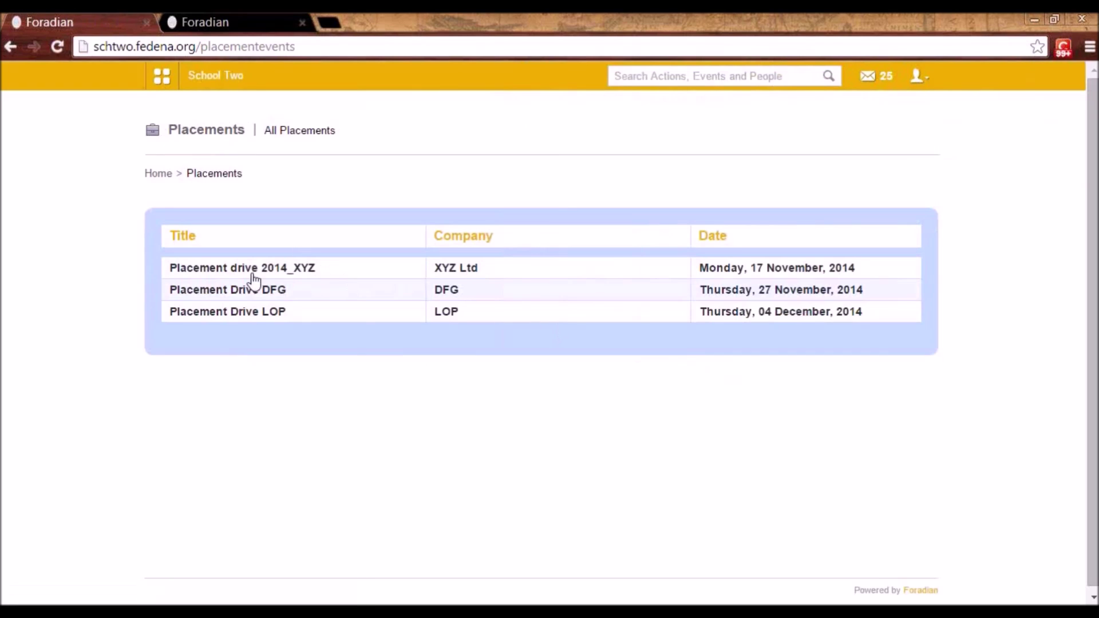
left_click(225, 293)
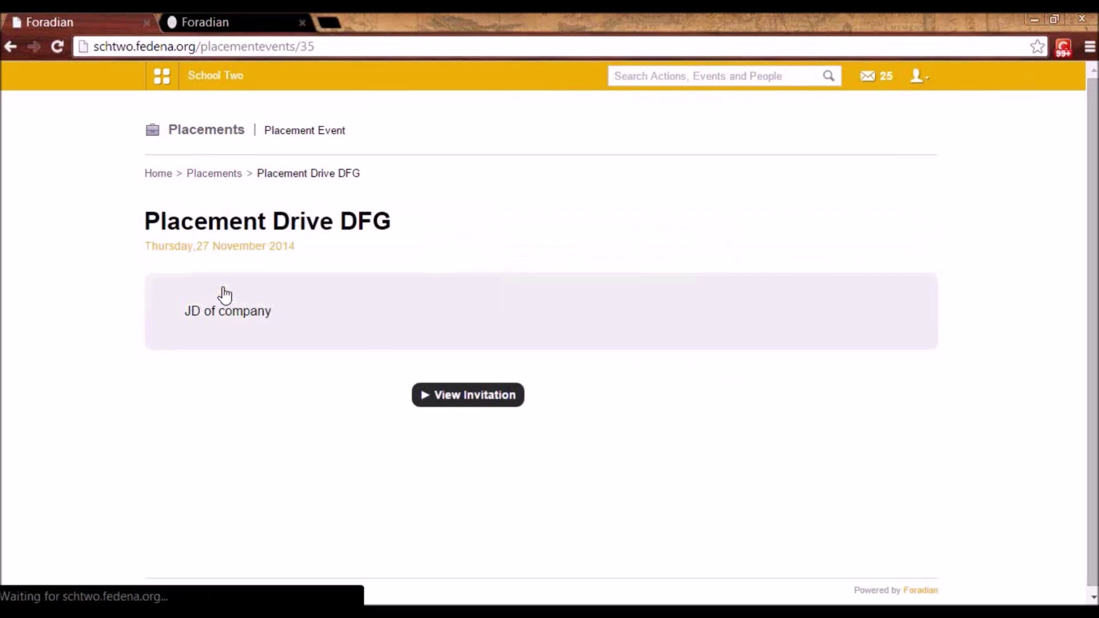
left_click(450, 400)
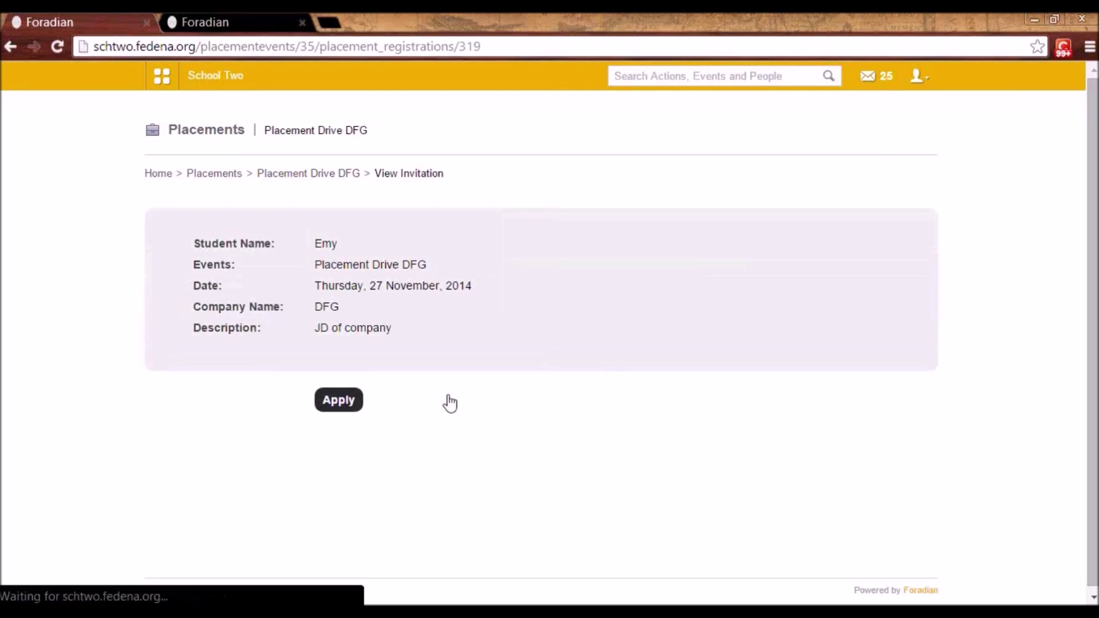
left_click(344, 398)
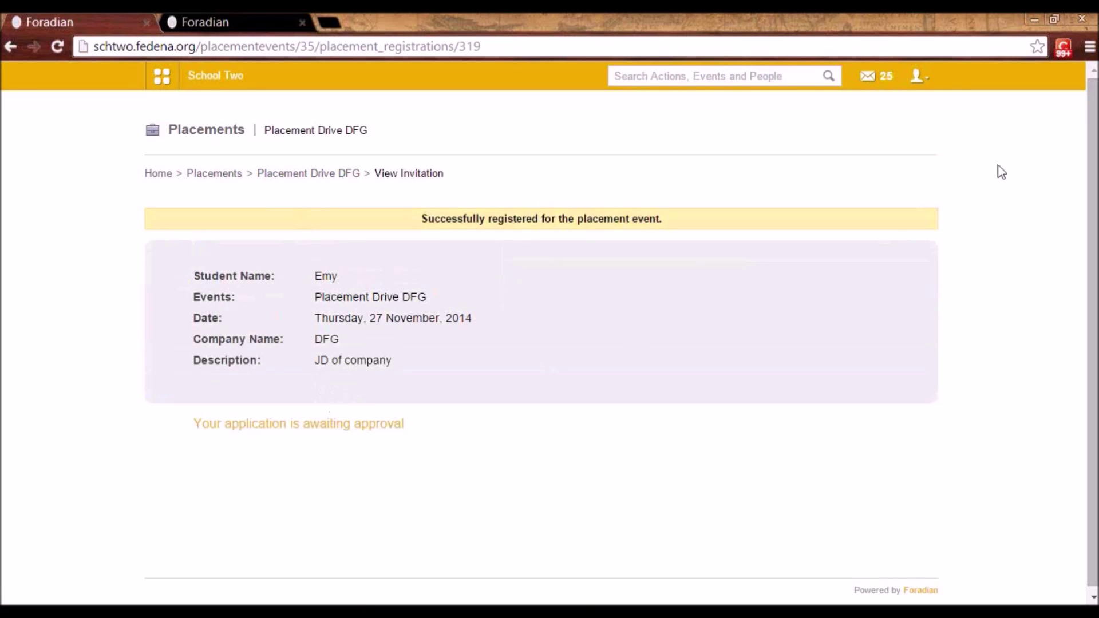
- Log out of the student account and pick the administrator username to sign in
left_click(914, 78)
left_click(855, 143)
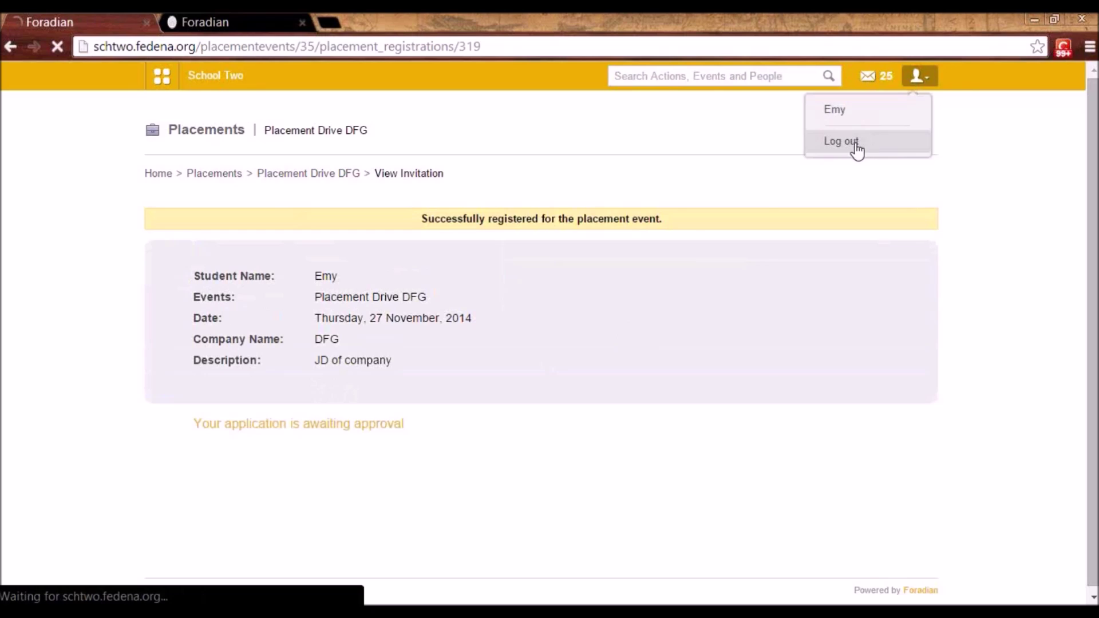
left_click(569, 245)
left_click(559, 273)
left_click(572, 288)
- Sign back in as administrator and open Placement Drive DFG
type("admin")
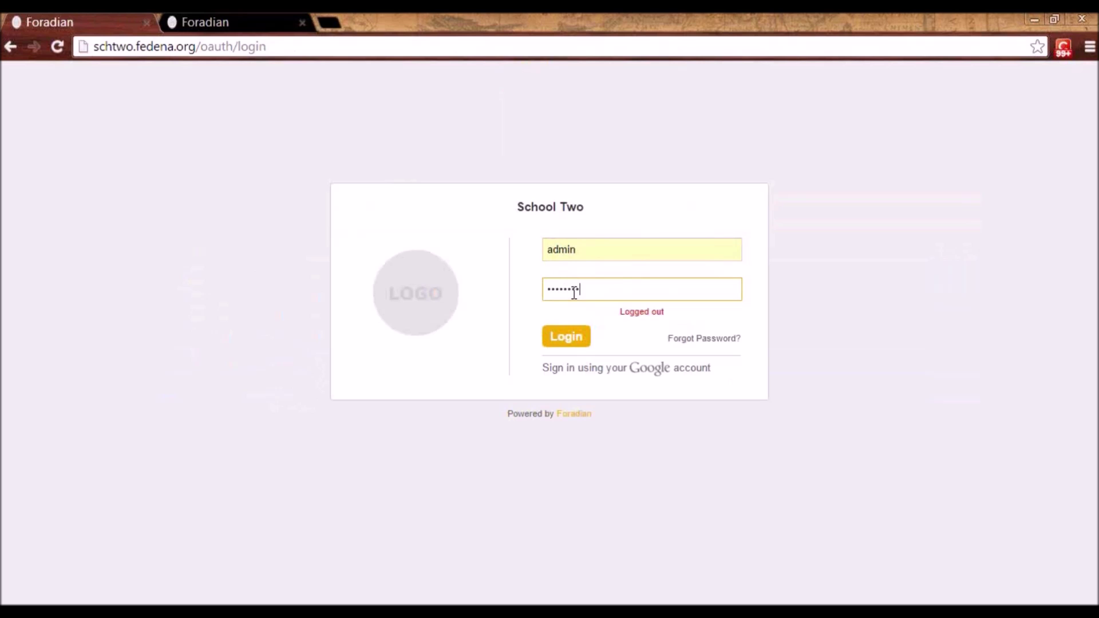
key("Return")
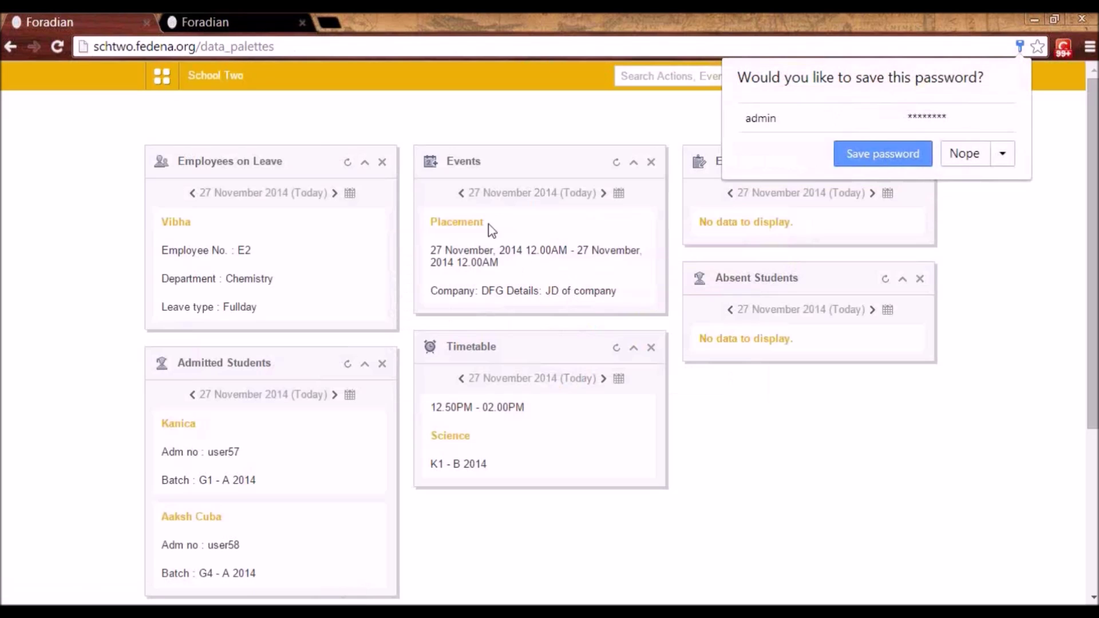
left_click(973, 158)
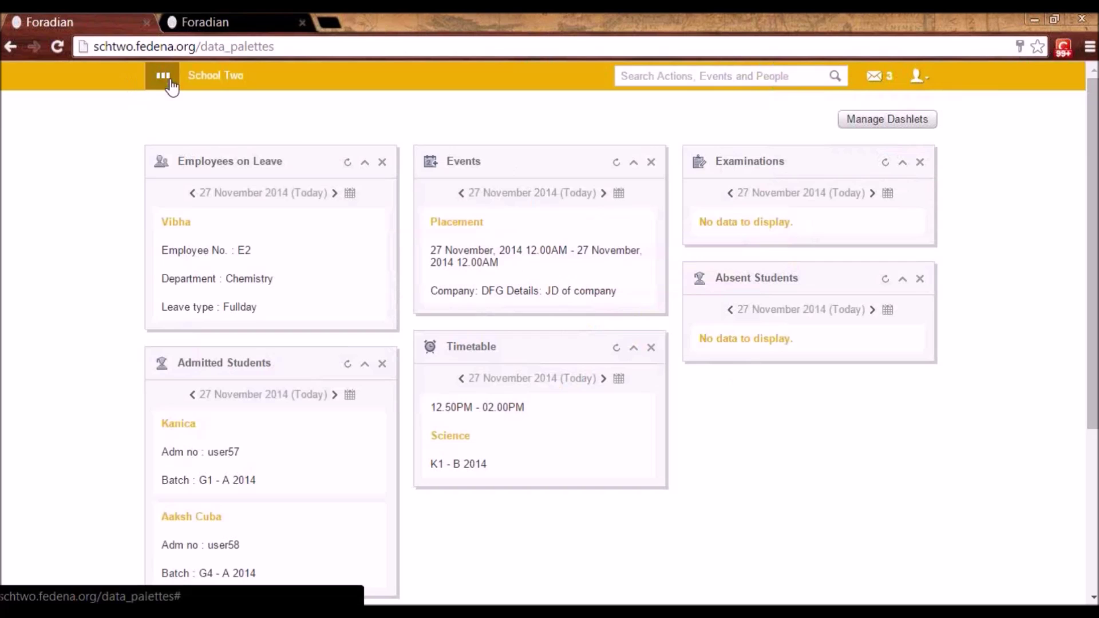
left_click(162, 75)
left_click(271, 115)
left_click(584, 209)
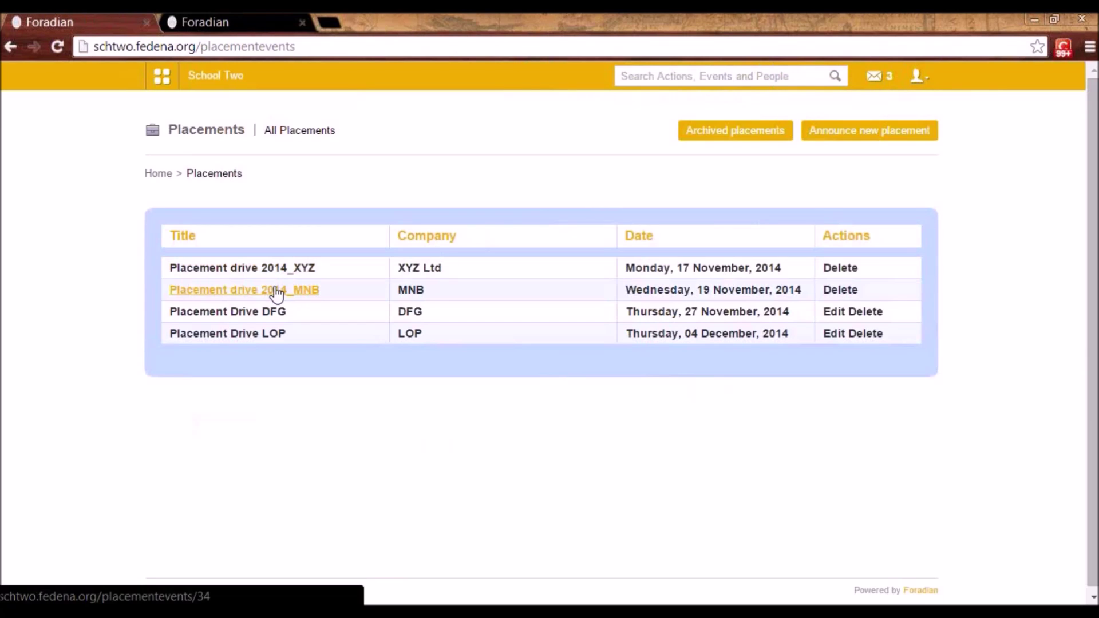
left_click(280, 314)
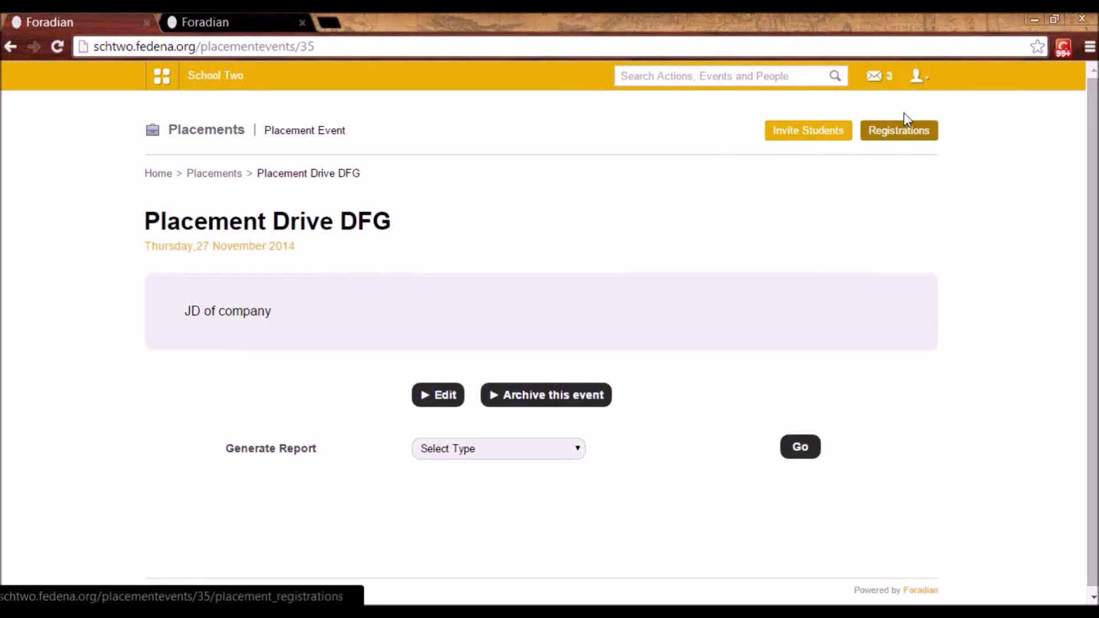
- In Registrations, mark the first student Attended and approve their placement
left_click(889, 136)
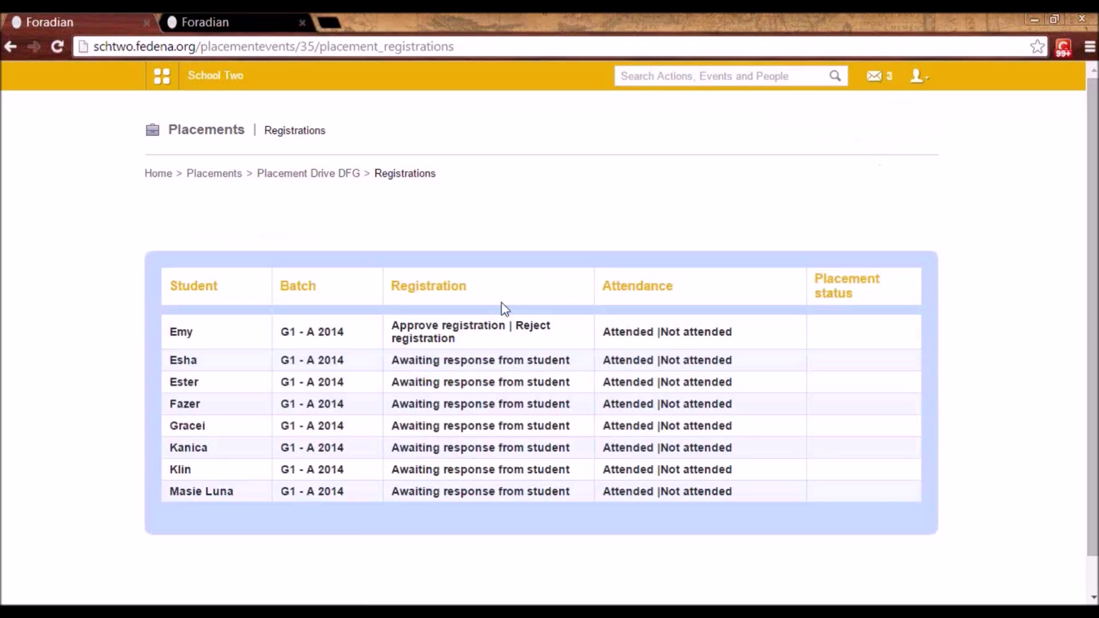
left_click(442, 330)
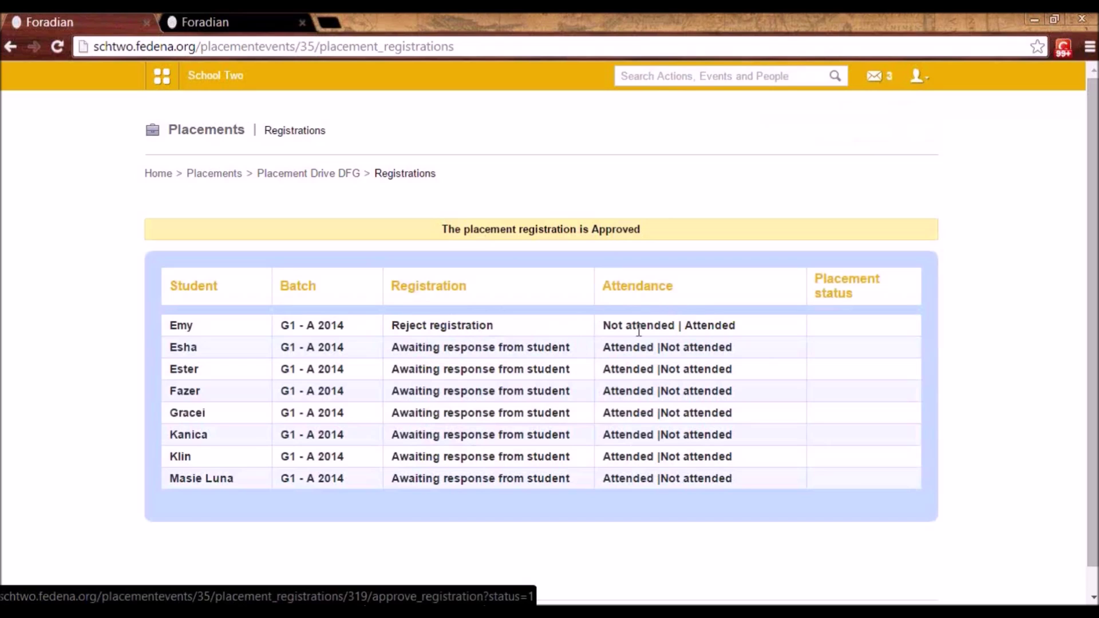
left_click(719, 327)
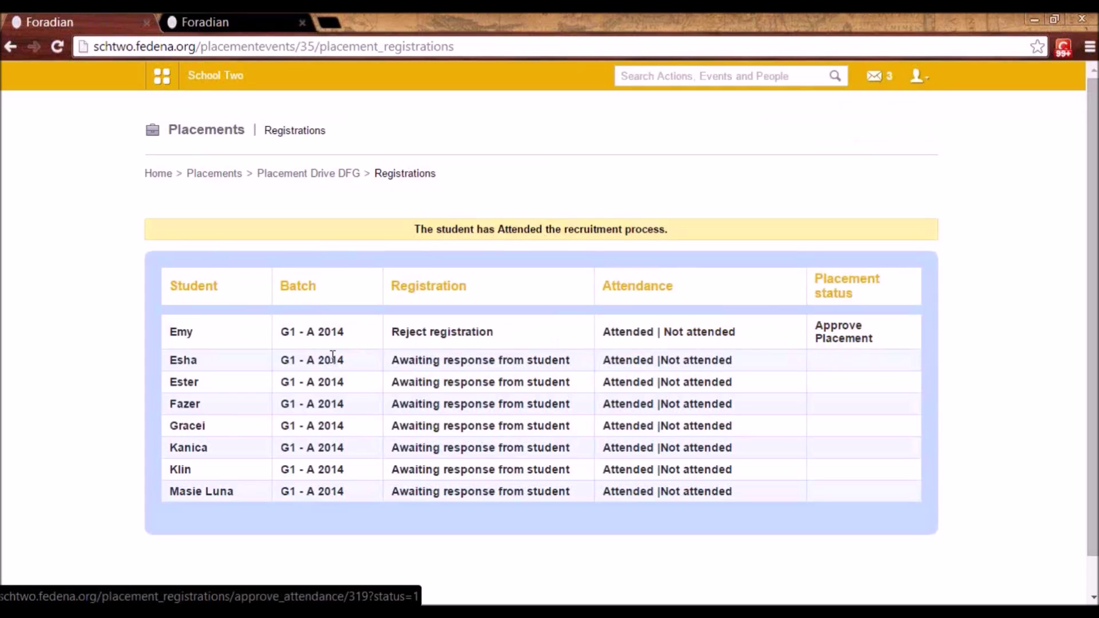
left_click(857, 344)
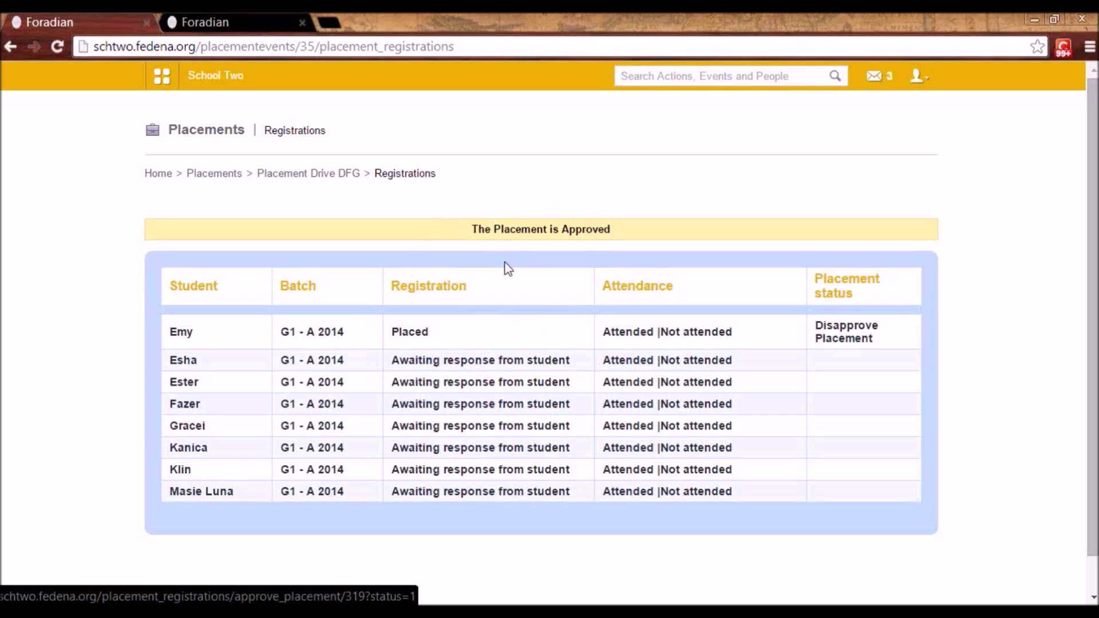
left_click(159, 83)
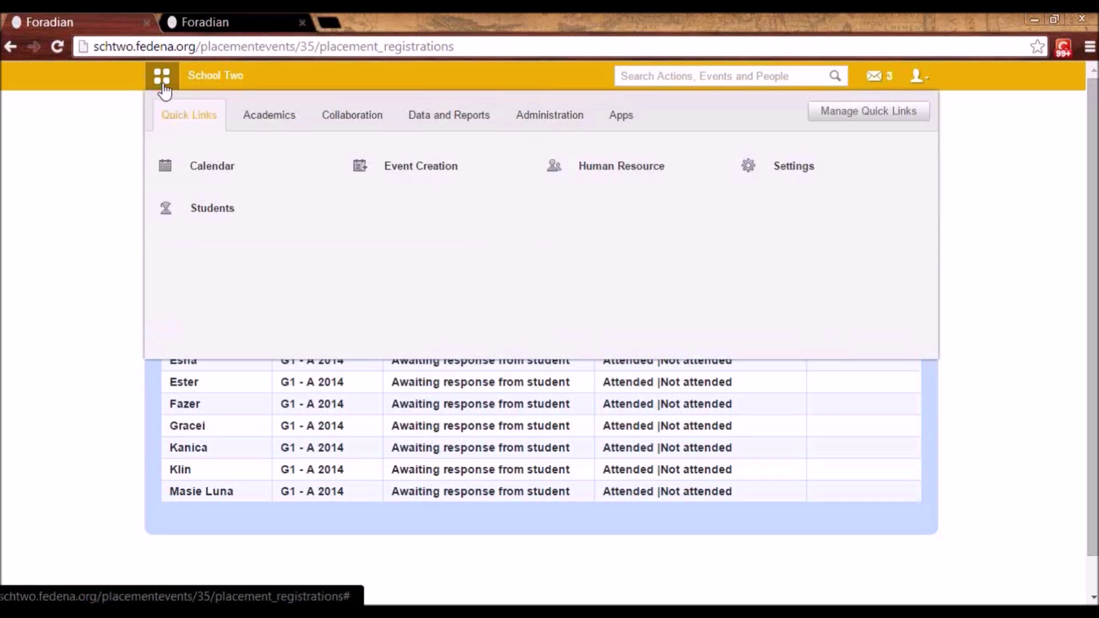
- Go to Collaboration > Tasks and bring up the New Task form
left_click(346, 116)
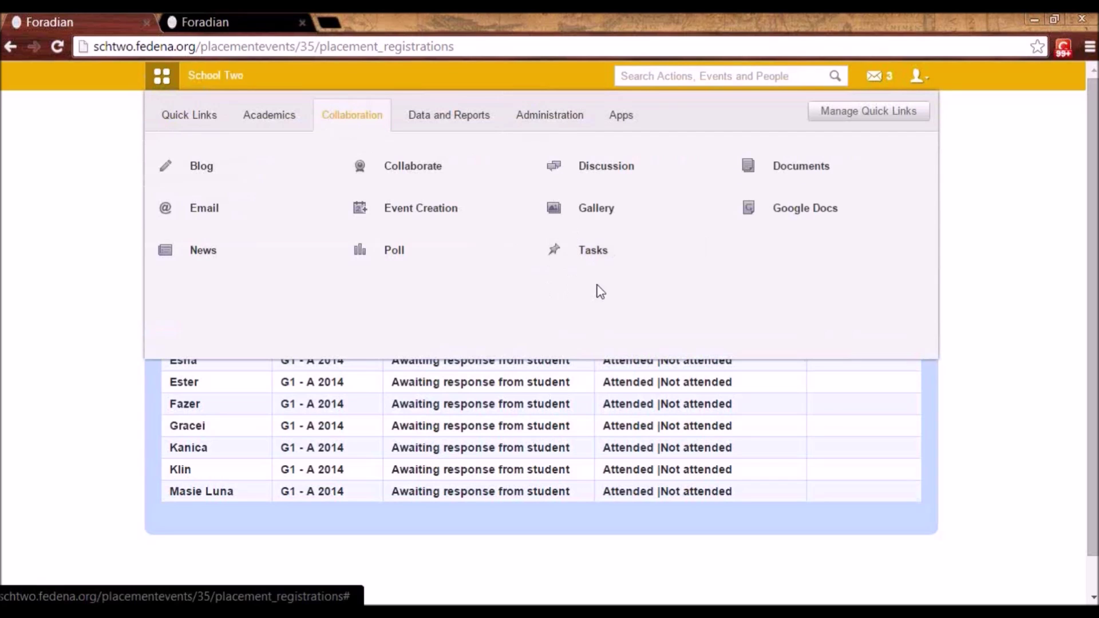
left_click(596, 265)
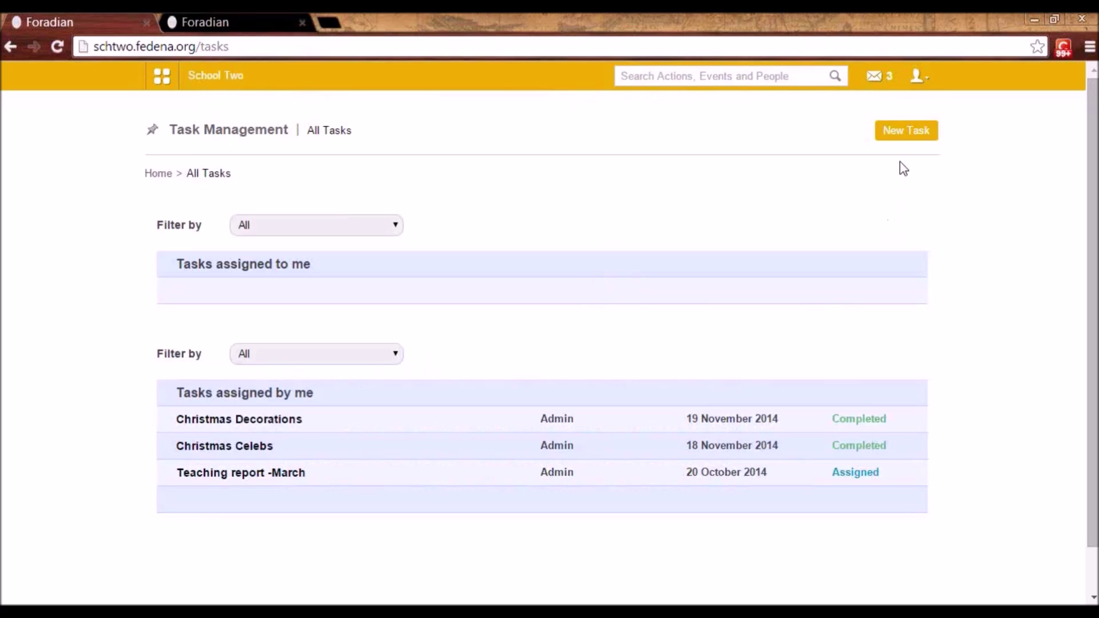
left_click(892, 129)
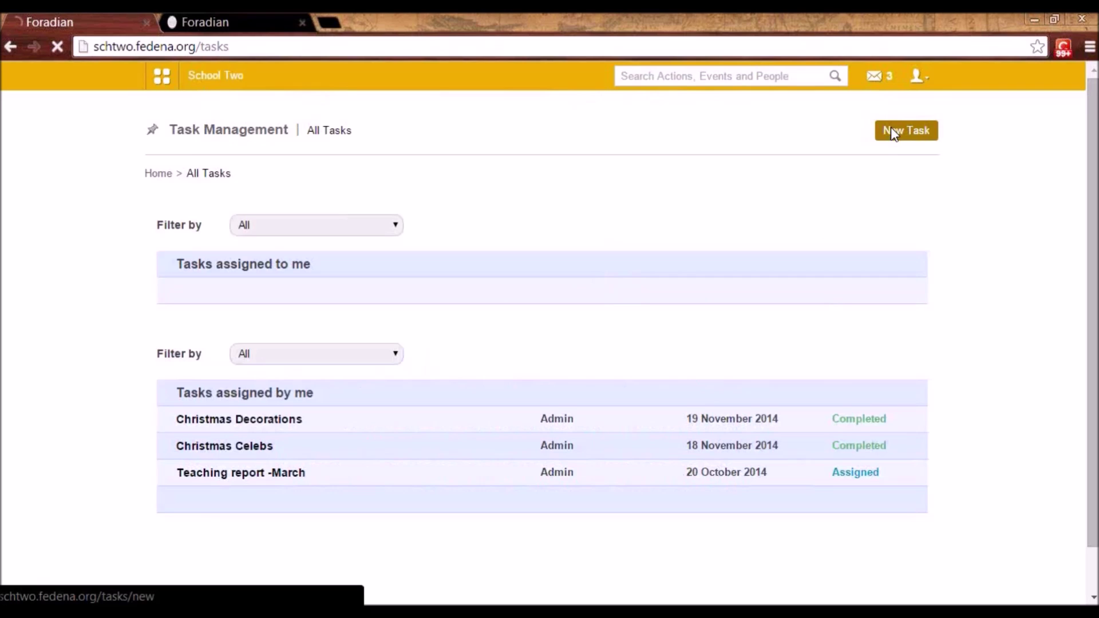
scroll(408, 289, "down", 1)
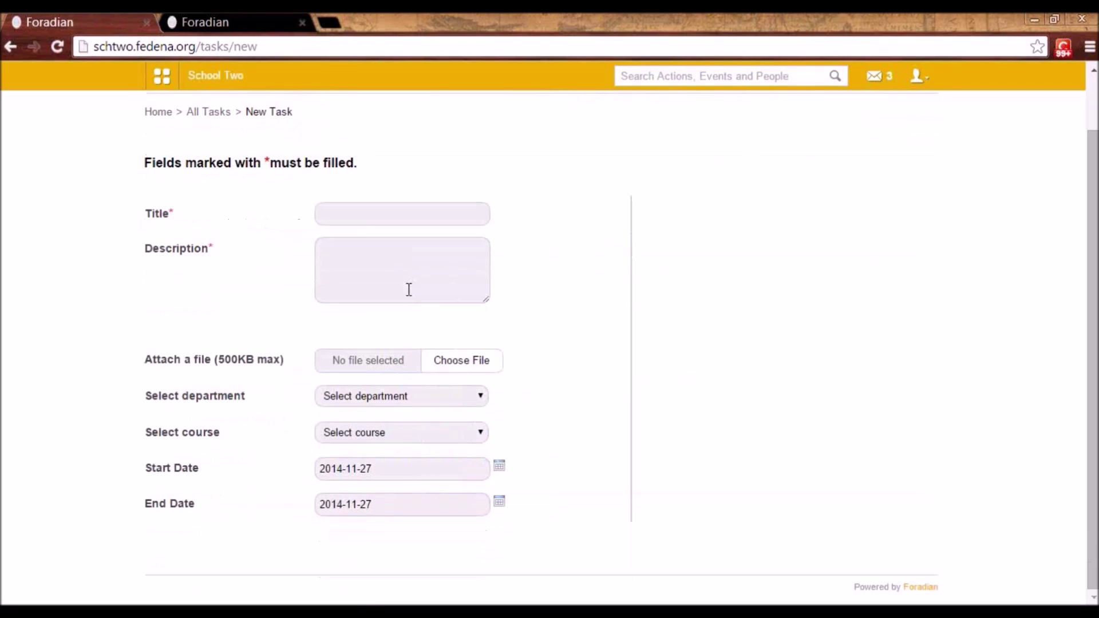
- Choose the Biology department and add all its staff as task members
left_click(335, 215)
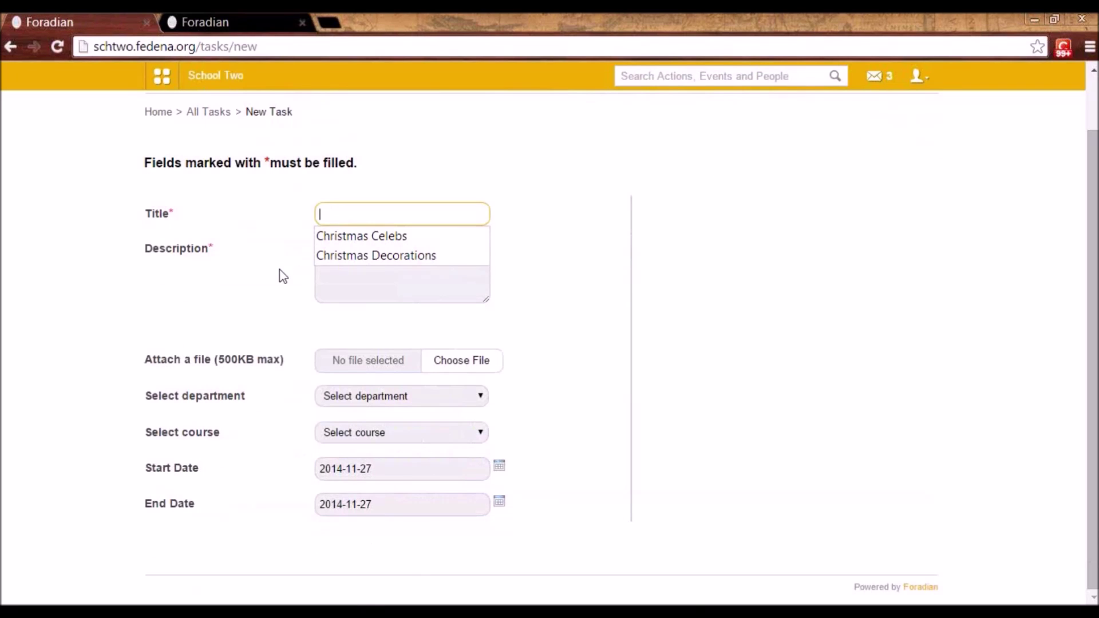
left_click(399, 287)
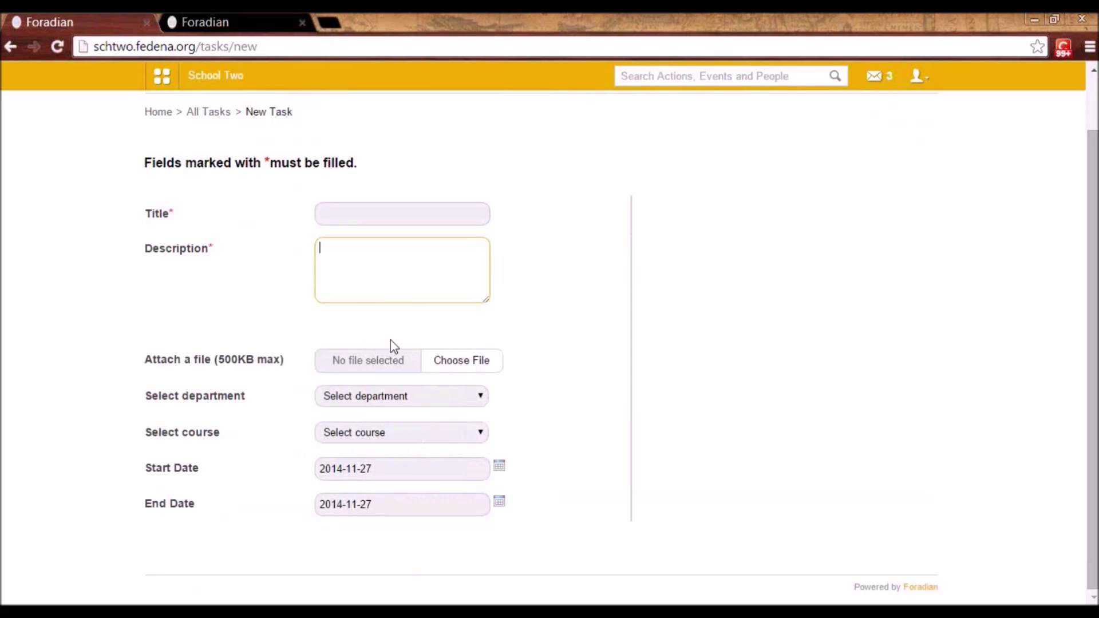
left_click(408, 400)
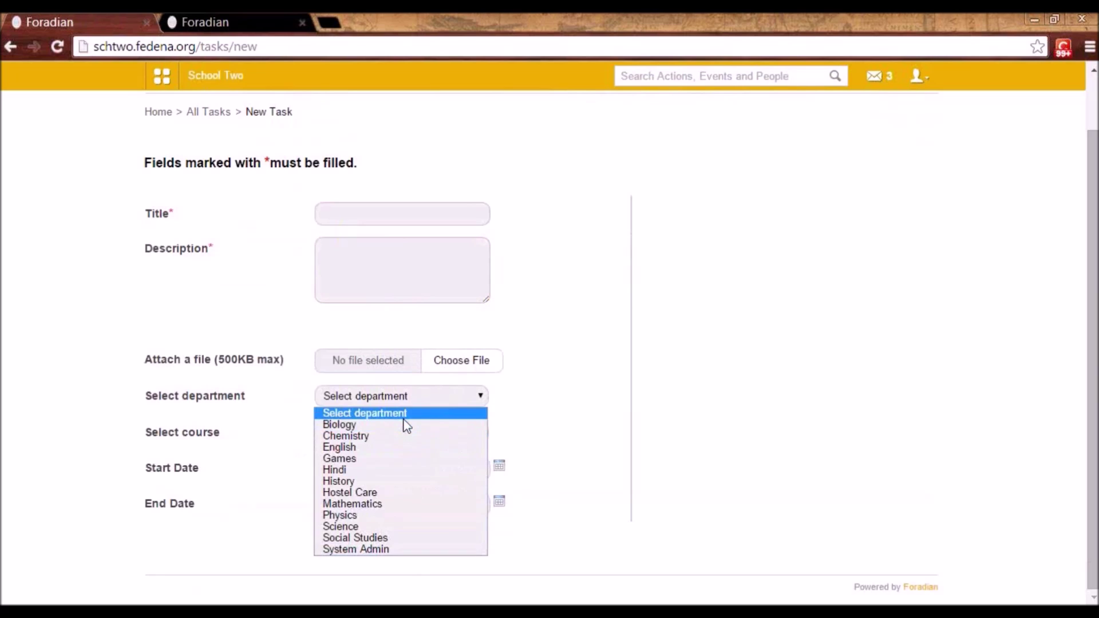
left_click(405, 414)
left_click(398, 399)
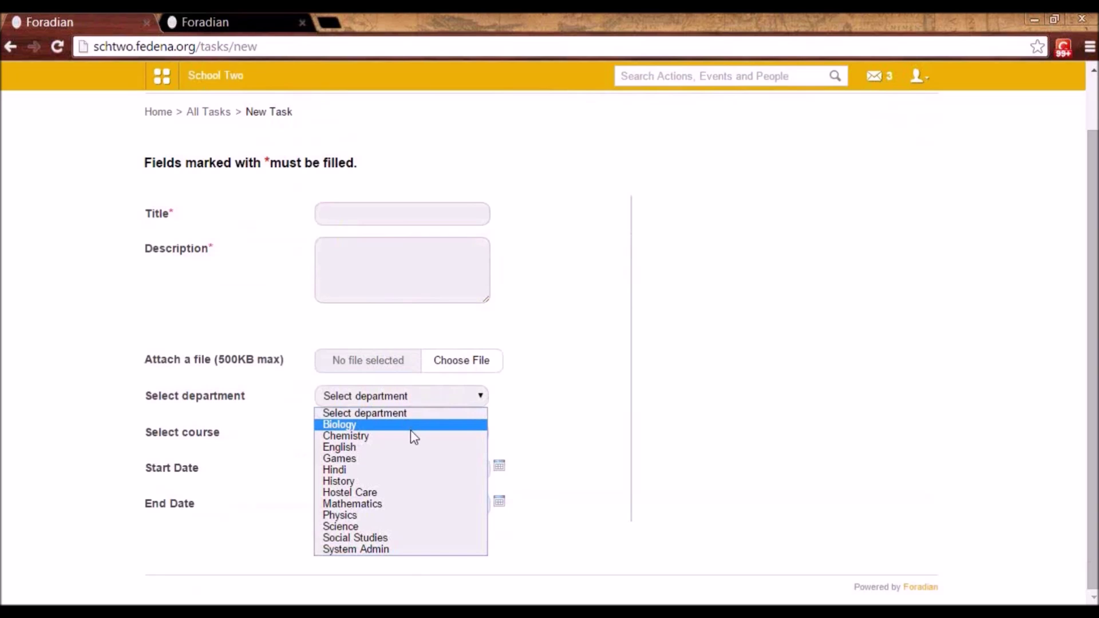
left_click(411, 428)
scroll(403, 462, "down", 3)
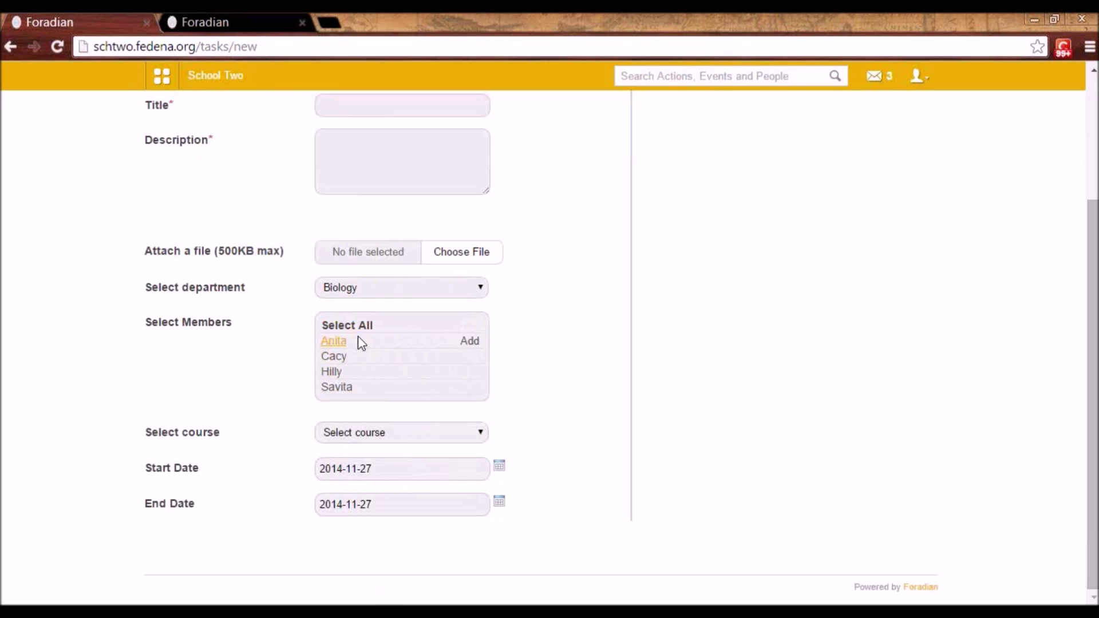
left_click(348, 325)
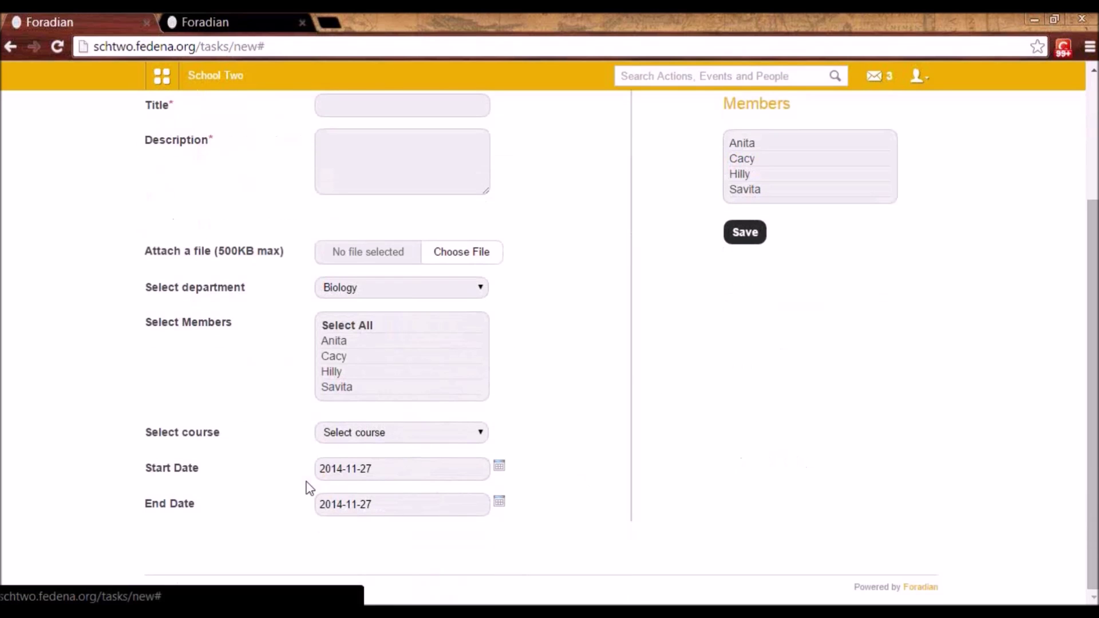
- Pick course G2 - A 2014, then return to All Tasks without saving
left_click(350, 434)
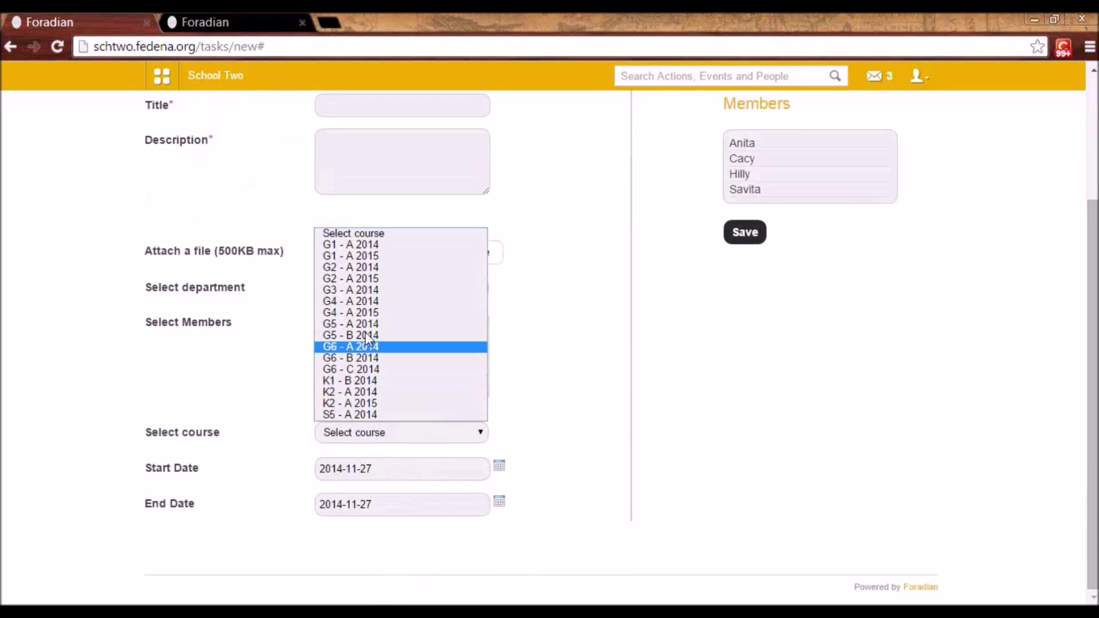
left_click(351, 272)
scroll(393, 486, "down", 3)
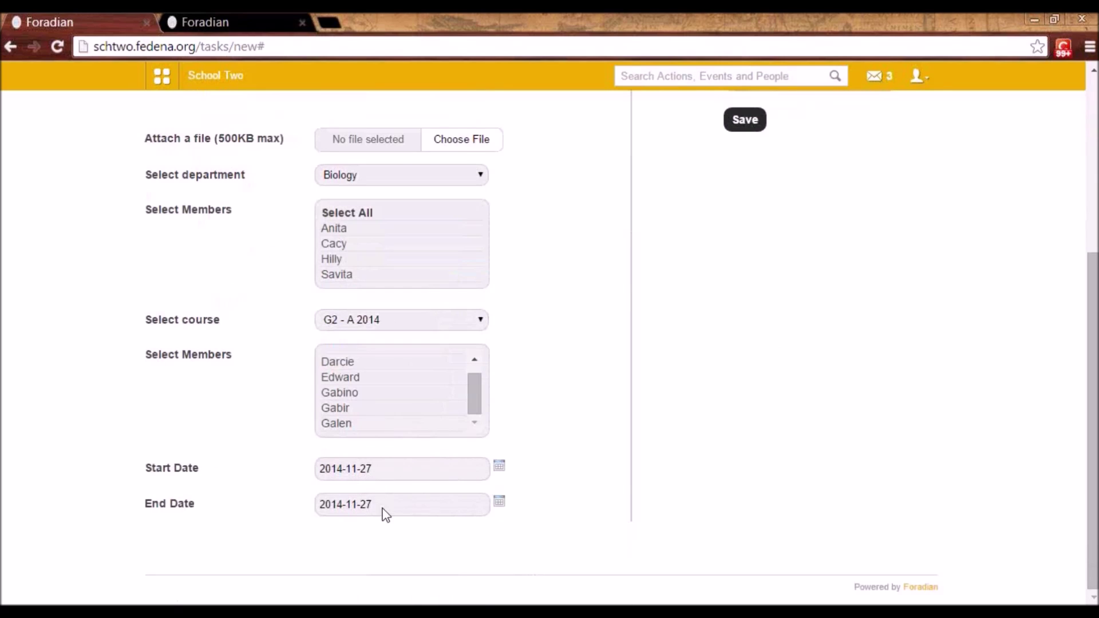
scroll(441, 497, "up", 4)
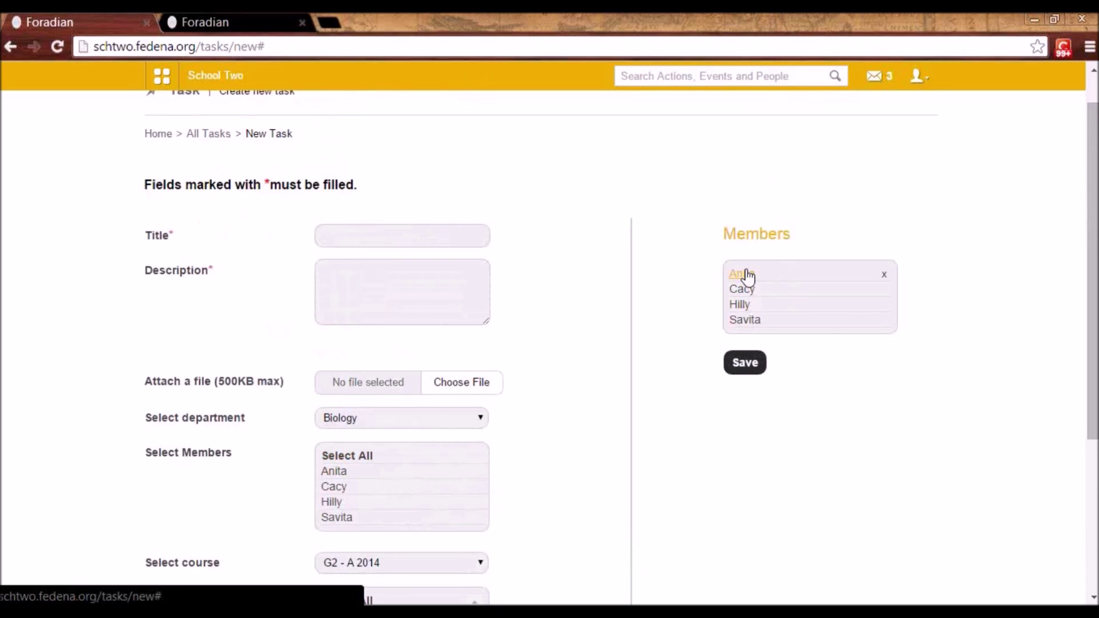
scroll(340, 415, "down", 1)
scroll(346, 419, "up", 2)
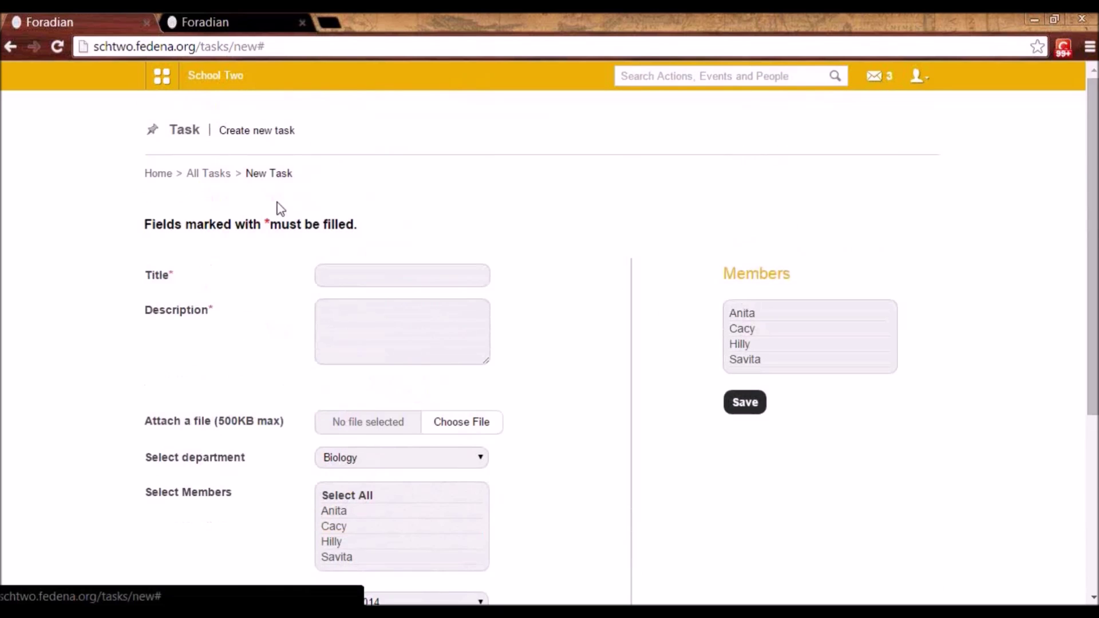
left_click(222, 173)
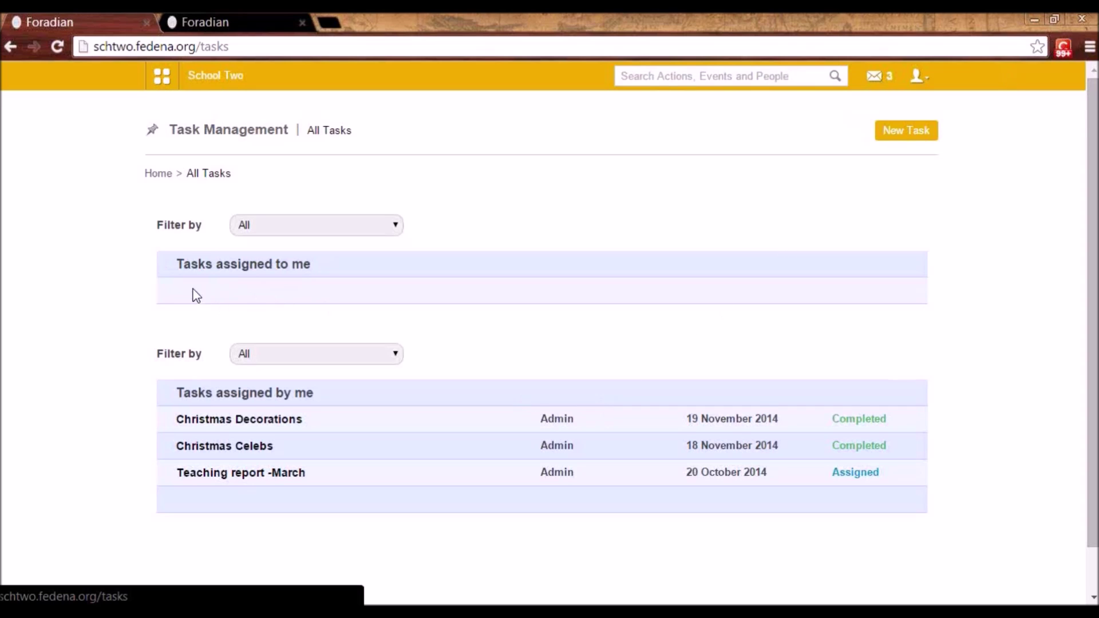
left_click(264, 420)
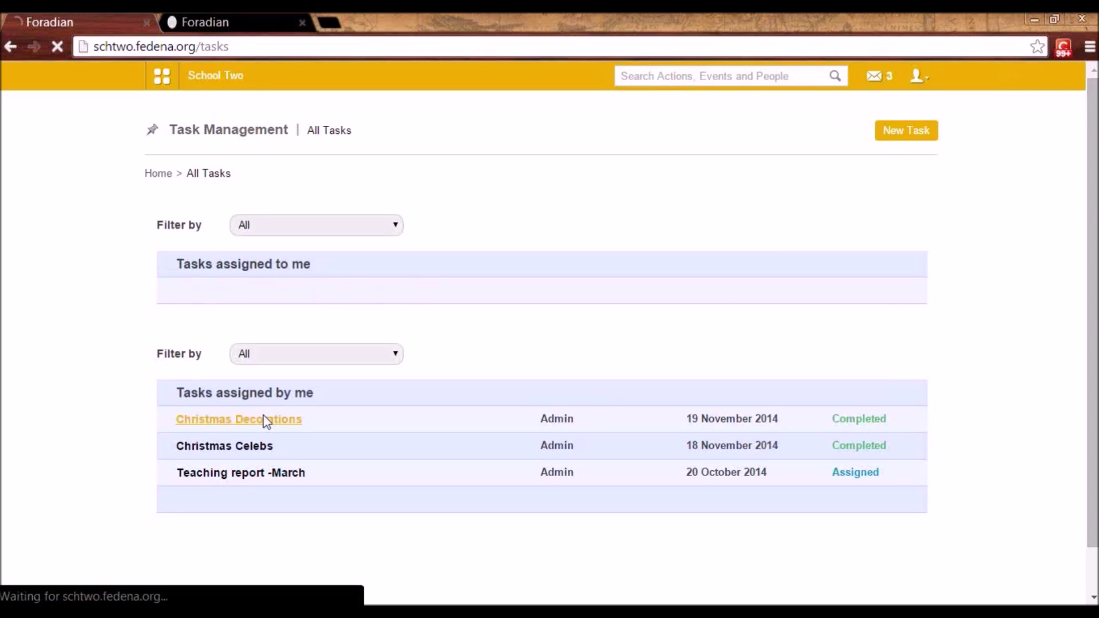
- Review the Christmas Decorations task and read through its update
scroll(298, 405, "down", 1)
left_click(189, 334)
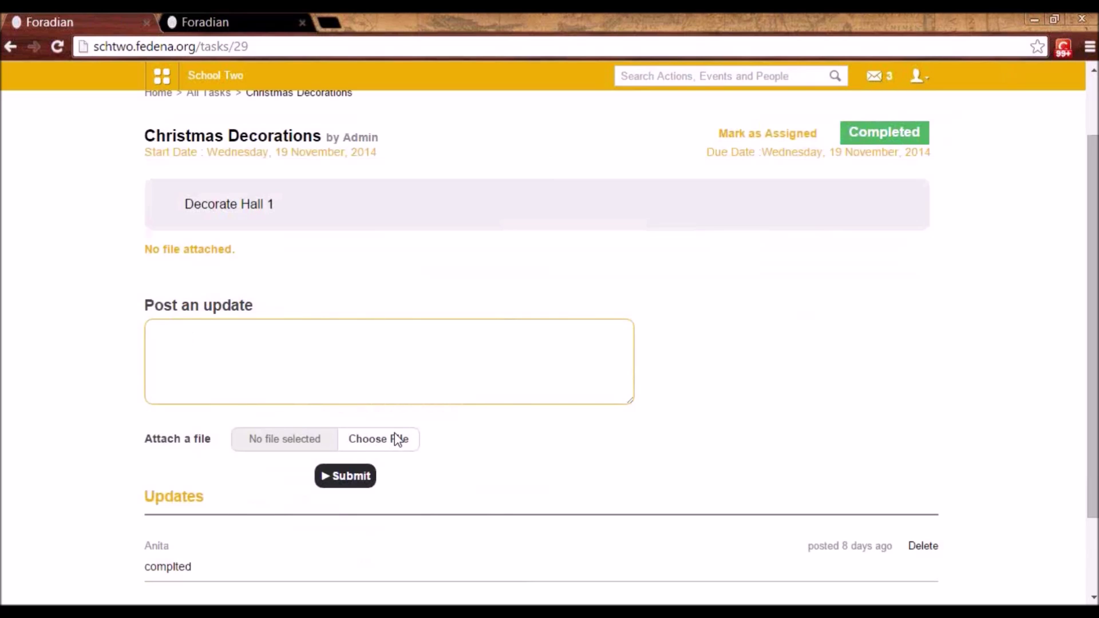
scroll(407, 455, "up", 1)
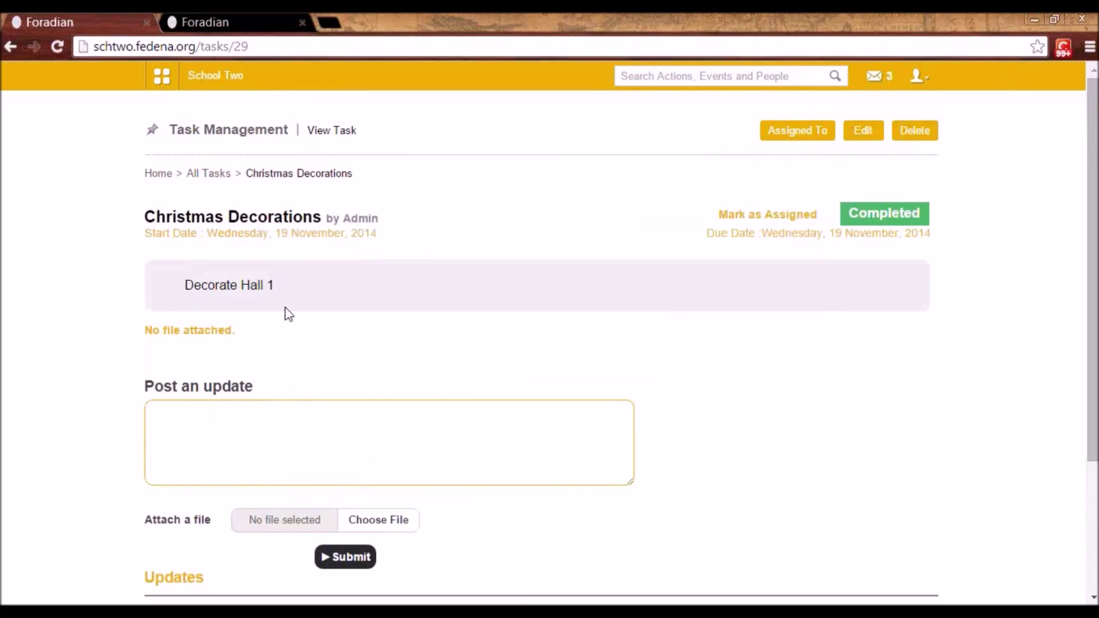
scroll(249, 530, "down", 2)
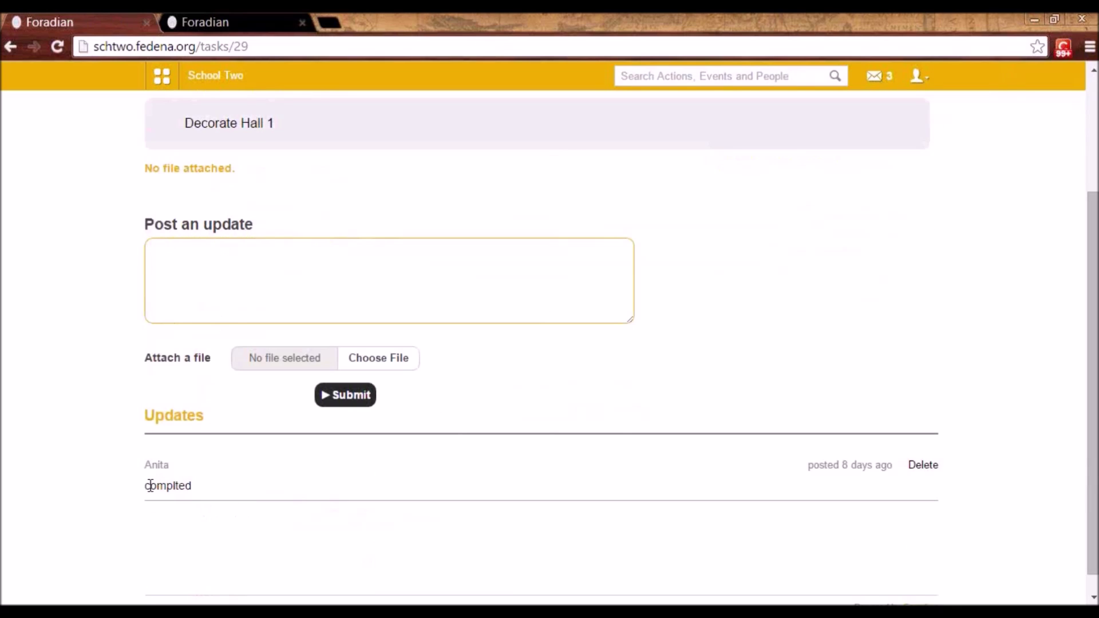
scroll(554, 444, "up", 2)
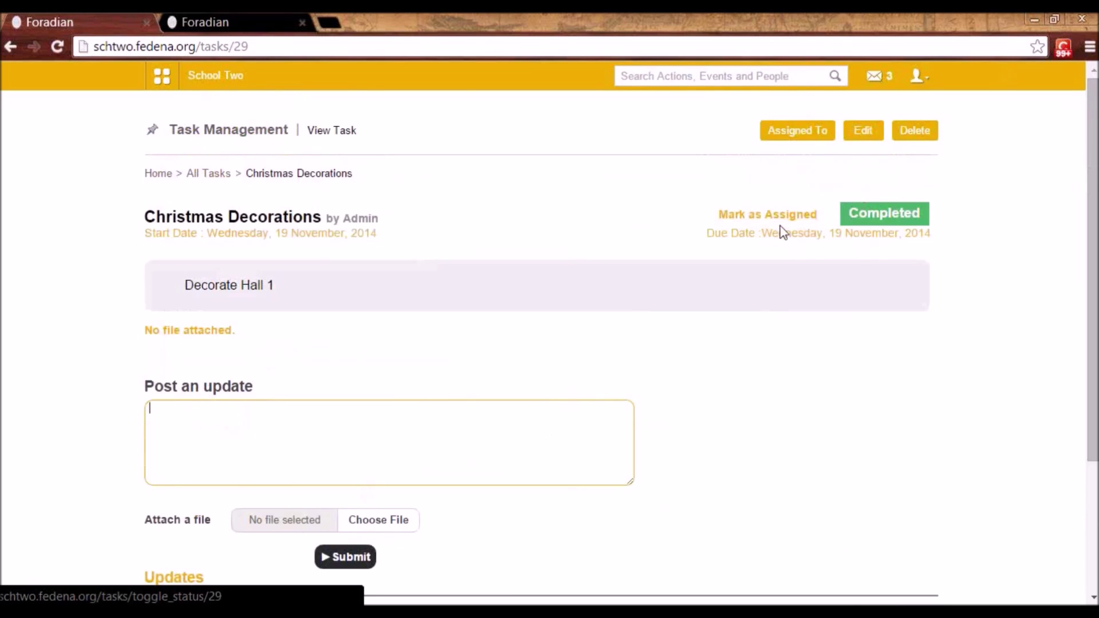
- Go back to All Tasks and open the Teaching report -March task
left_click(207, 173)
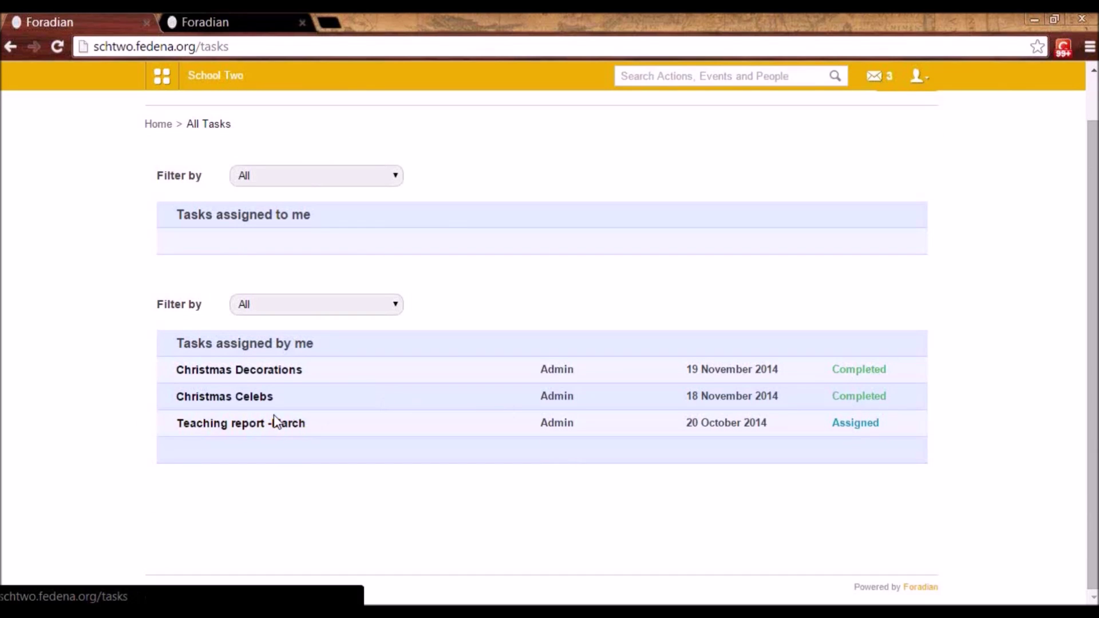
left_click(280, 427)
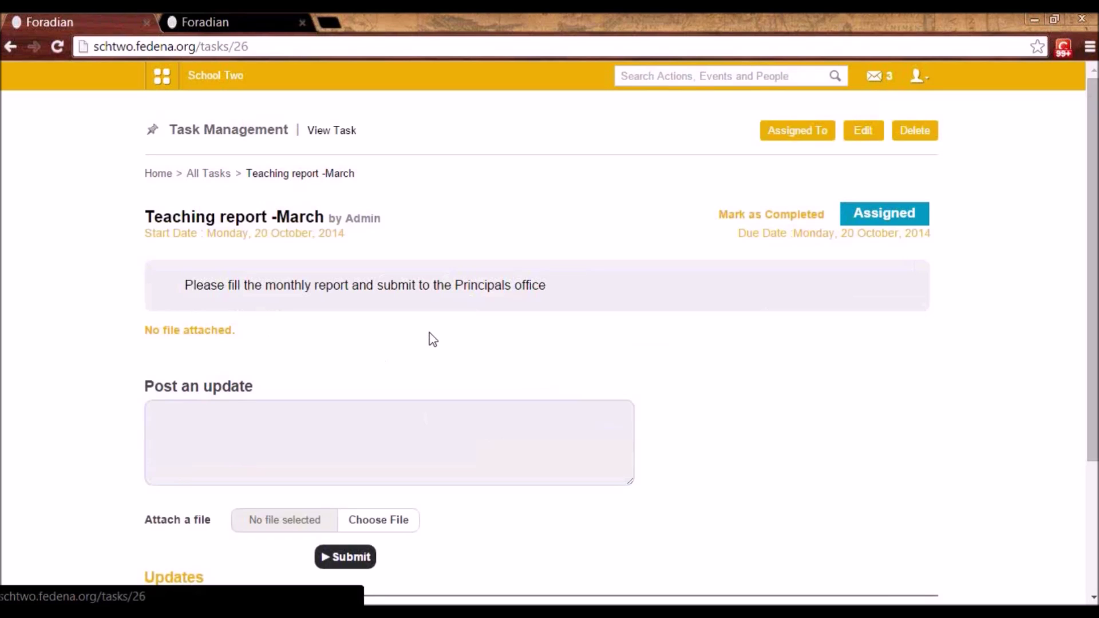
left_click(158, 82)
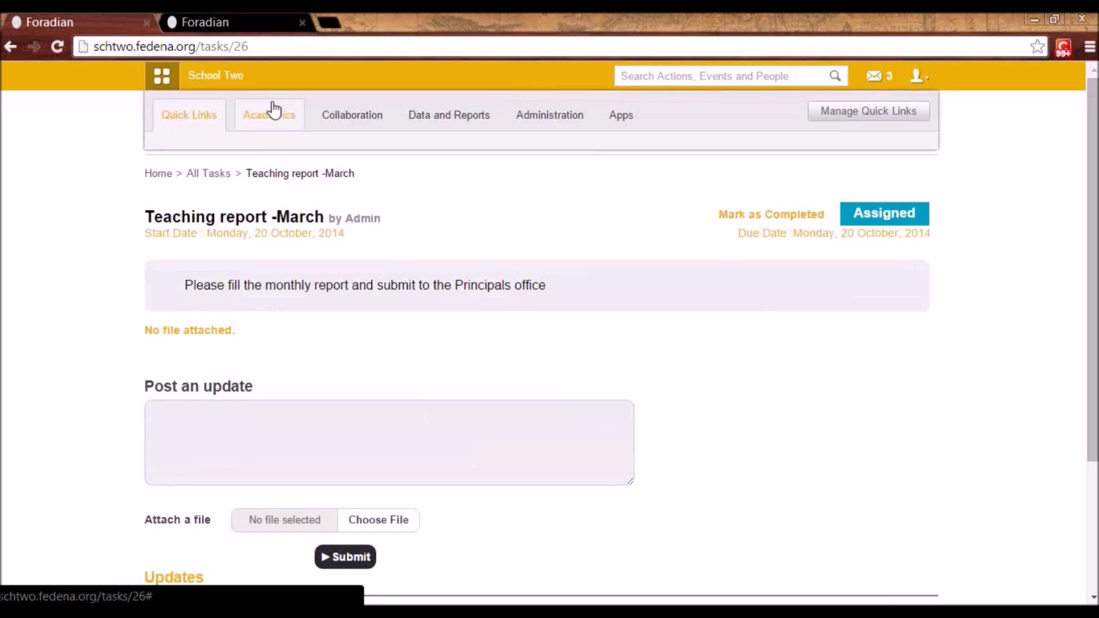
- Open the Discussion area and start a new discussion group, checking the name suggestions
left_click(343, 123)
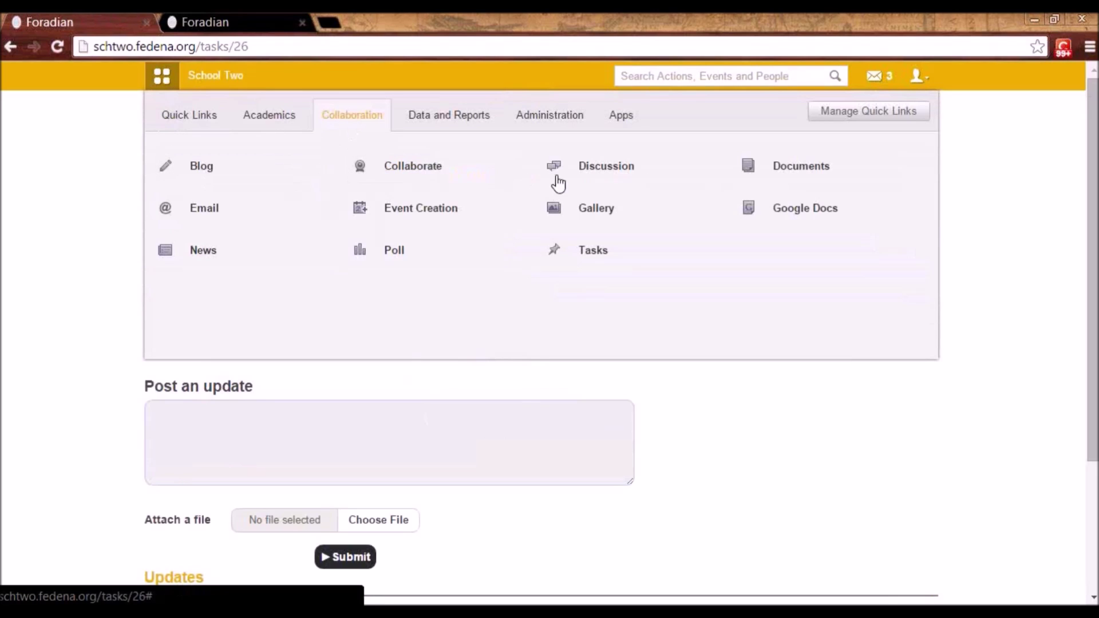
left_click(584, 167)
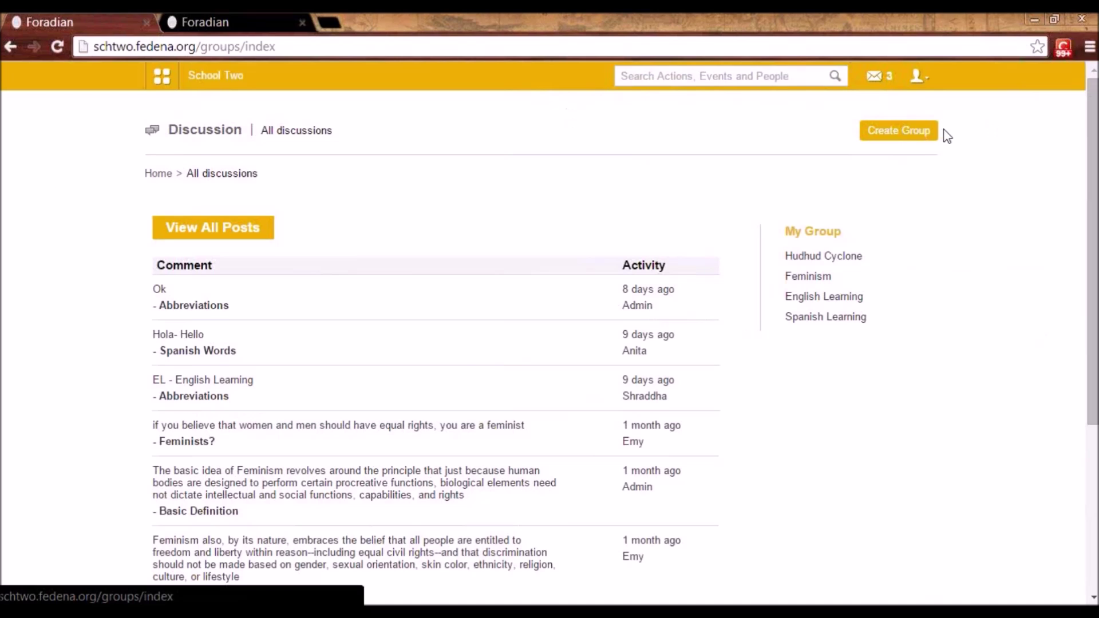
left_click(914, 130)
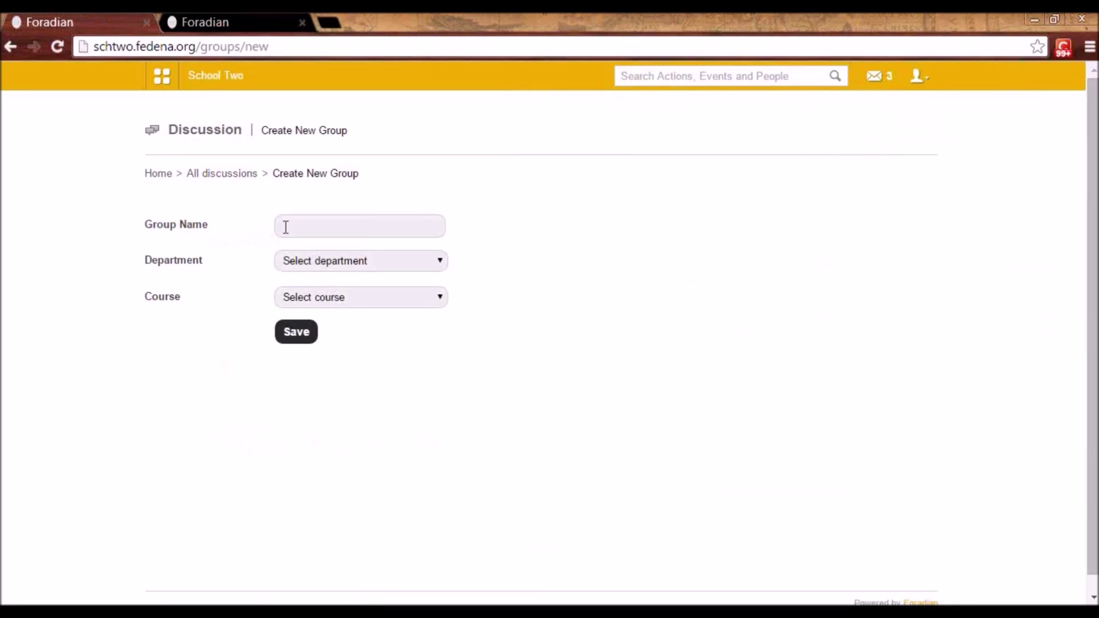
left_click(300, 230)
left_click(300, 229)
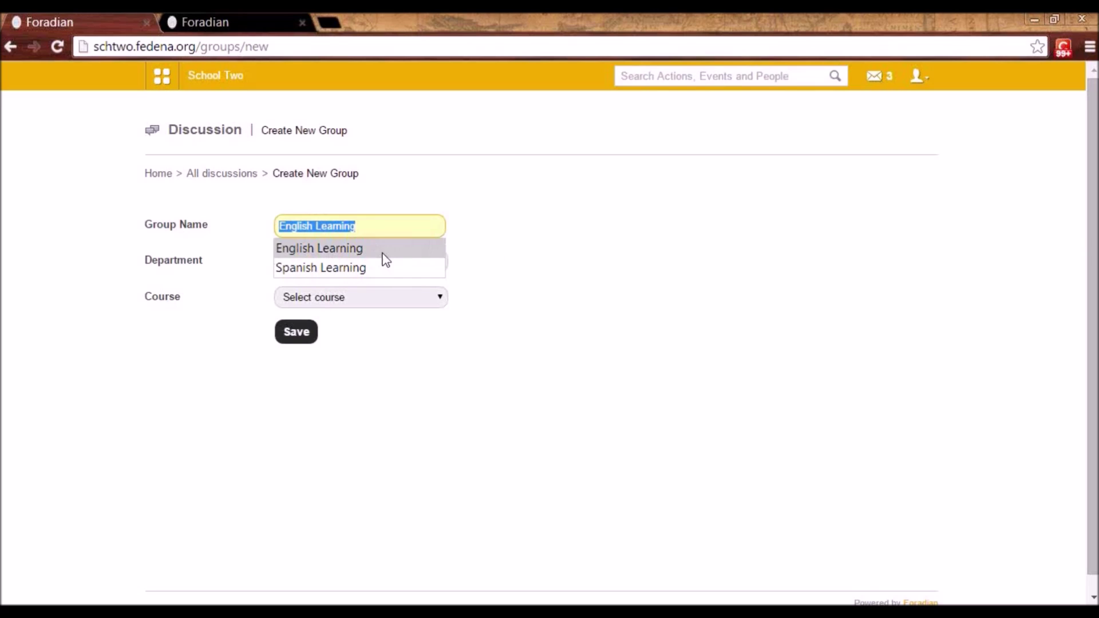
left_click(555, 273)
- Set the draft group to Biology and course G6 - C 2014, then discard it and open Spanish Learning
left_click(329, 263)
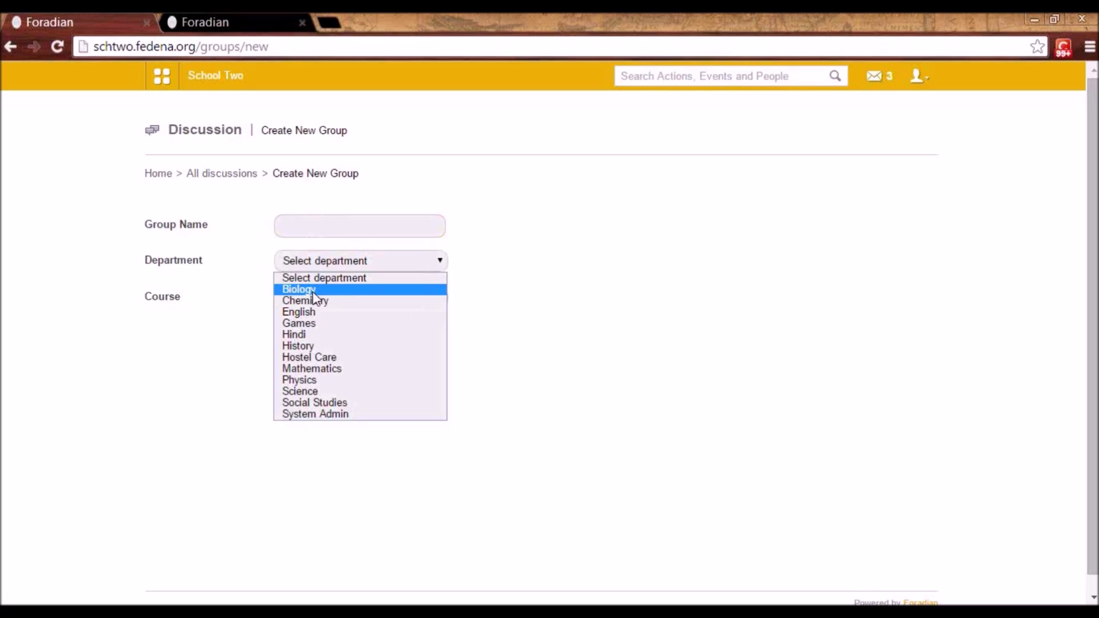
left_click(312, 290)
mouse_move(328, 331)
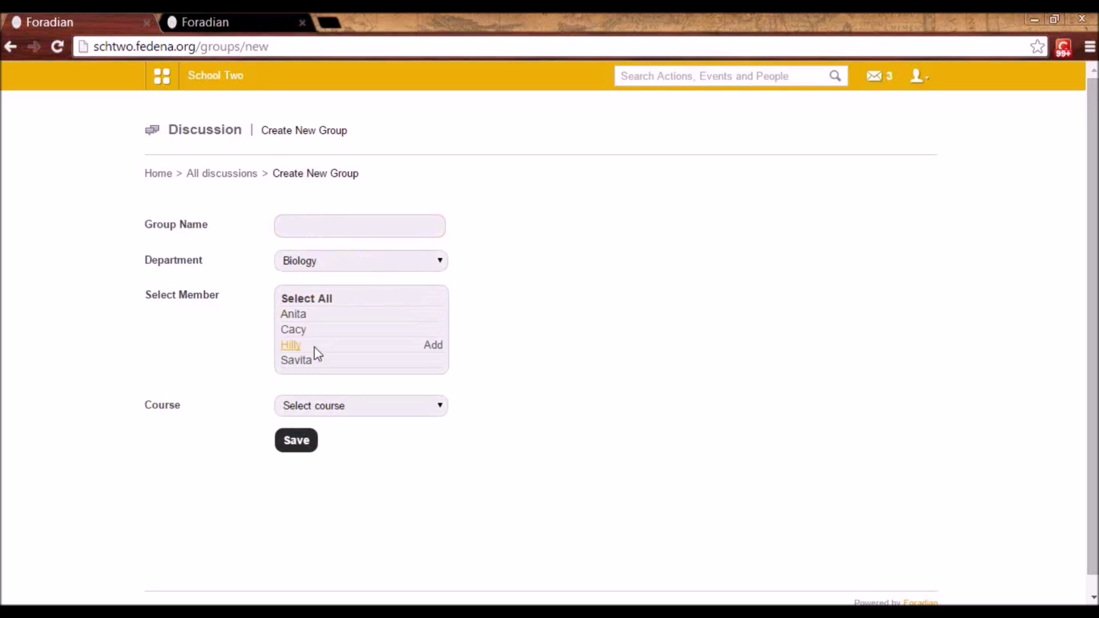
left_click(336, 408)
left_click(335, 342)
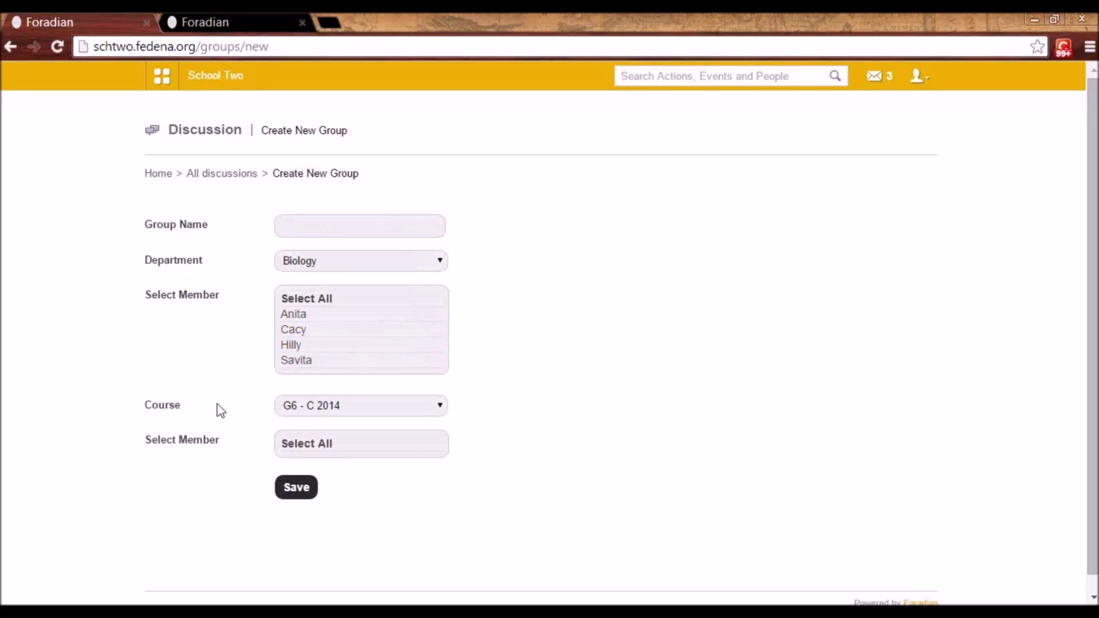
left_click(229, 175)
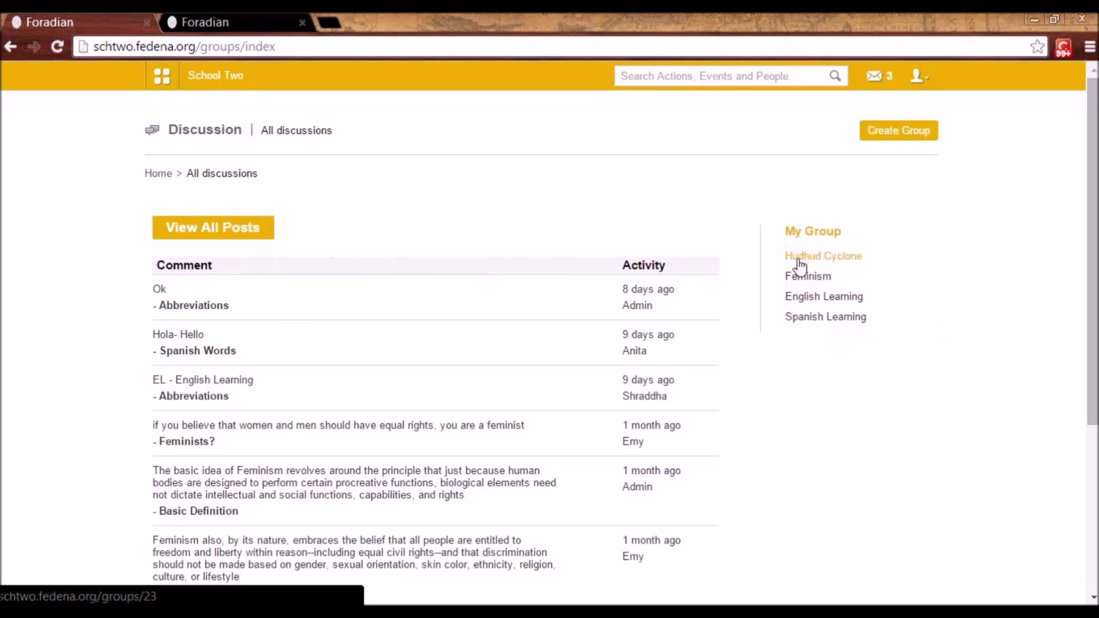
left_click(813, 315)
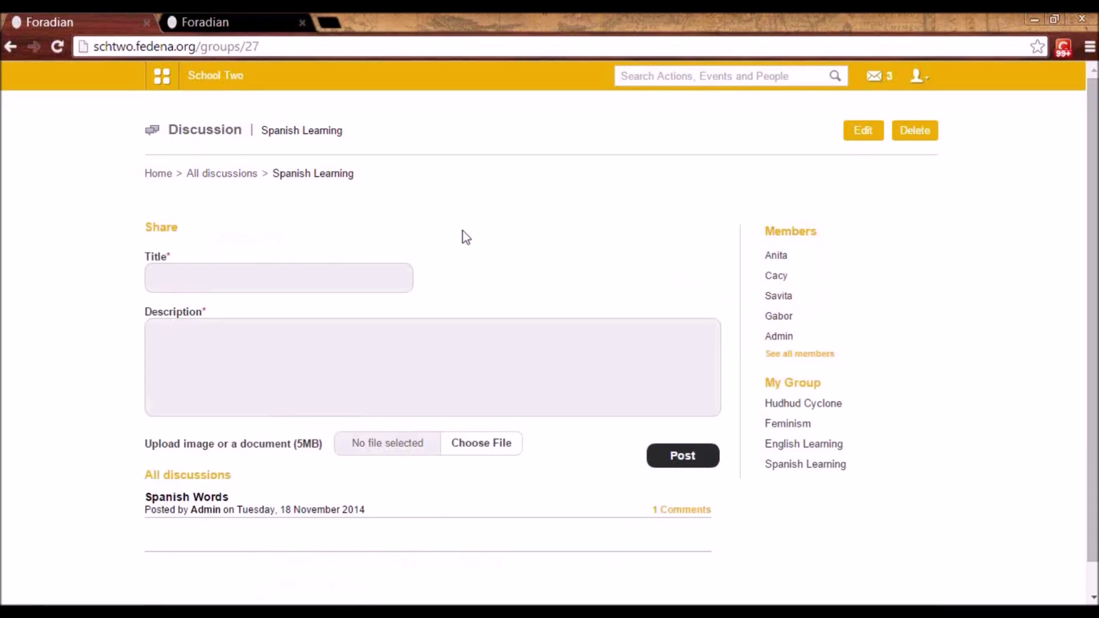
- Open the Spanish Words post and read its prompt and the Hola- Hello comment
mouse_move(804, 327)
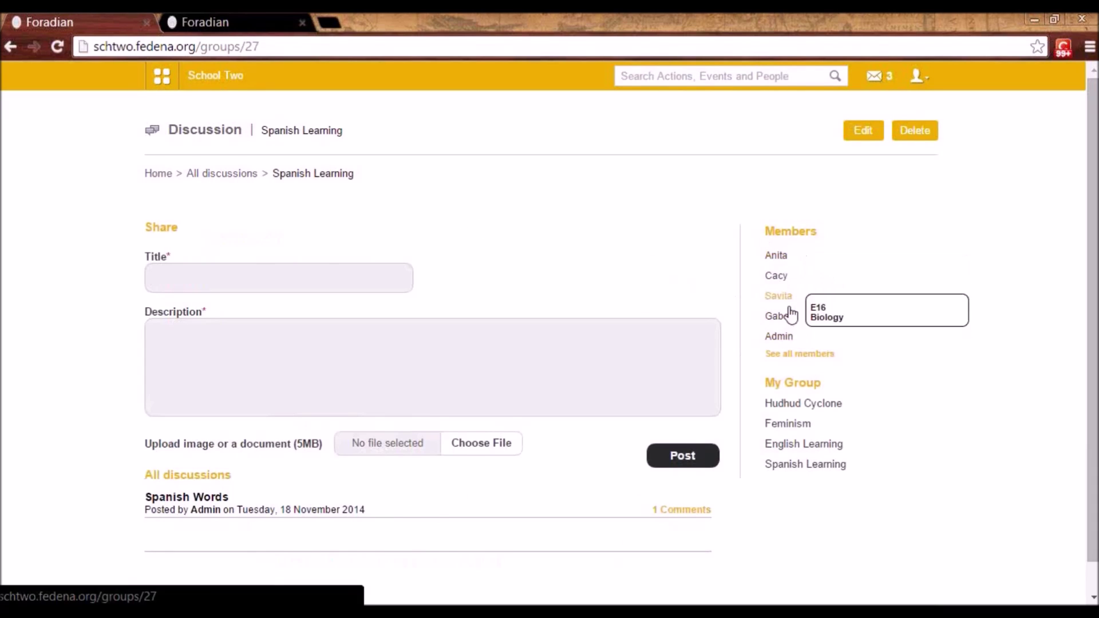
mouse_move(787, 348)
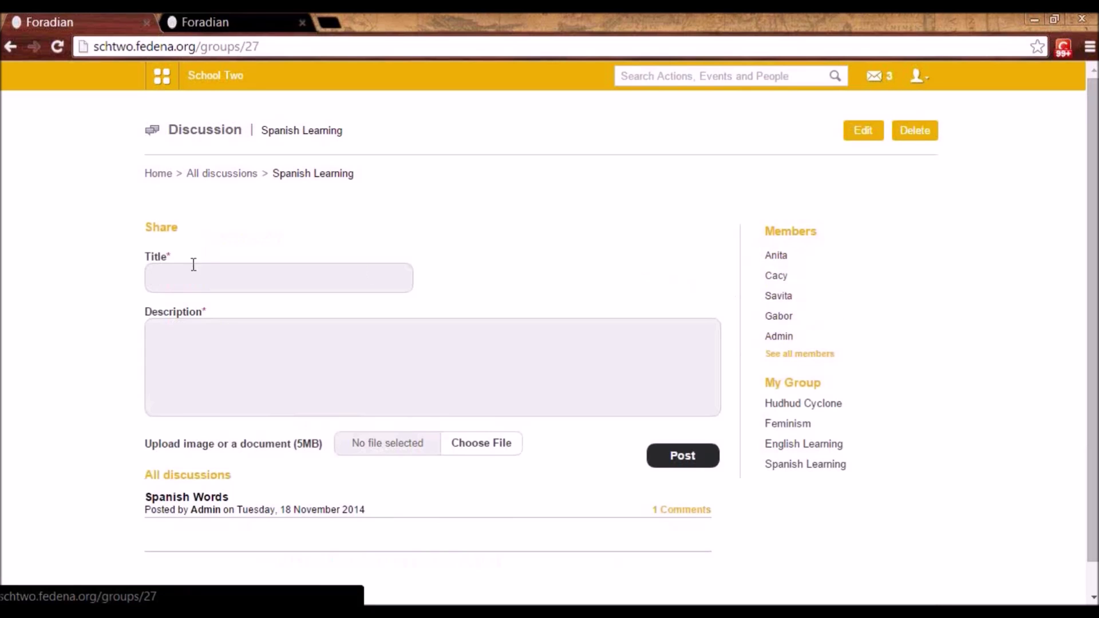
scroll(194, 264, "down", 1)
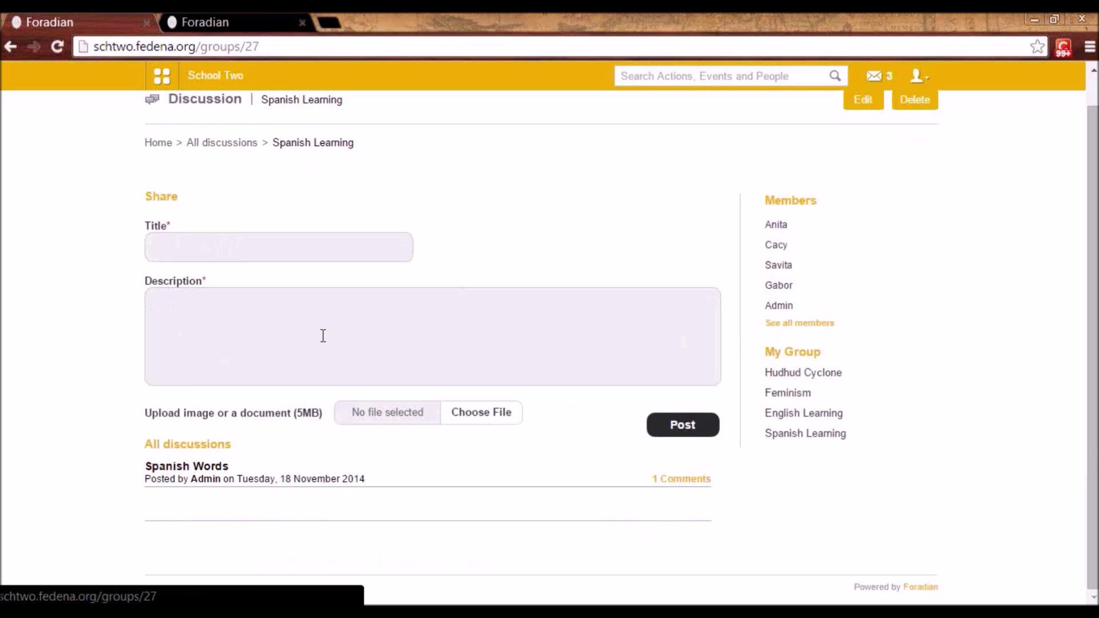
left_click(180, 472)
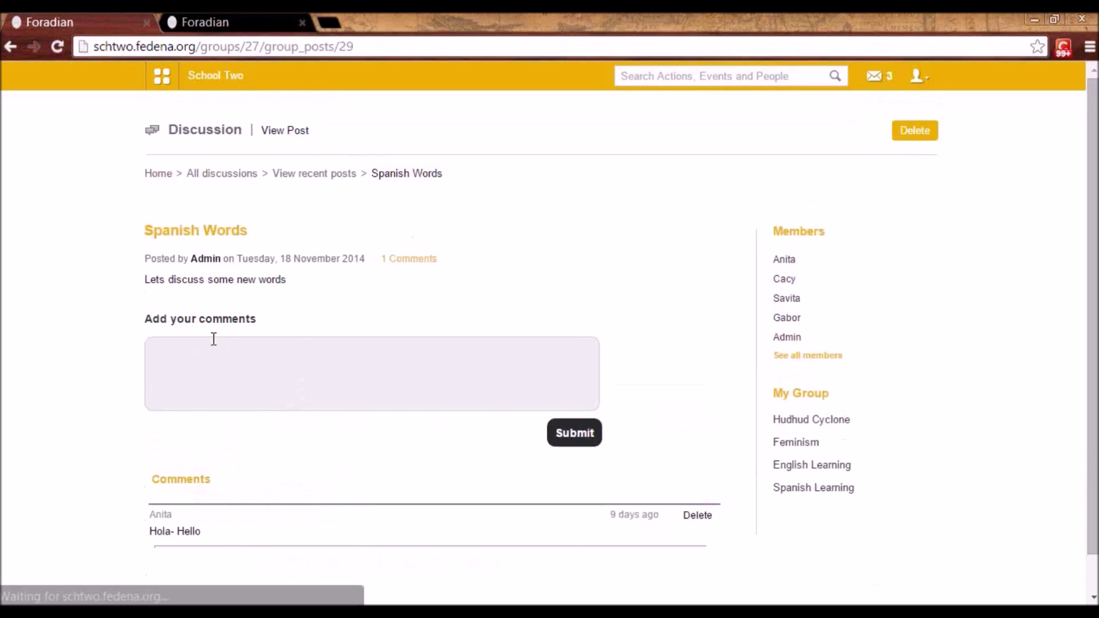
scroll(240, 338, "down", 1)
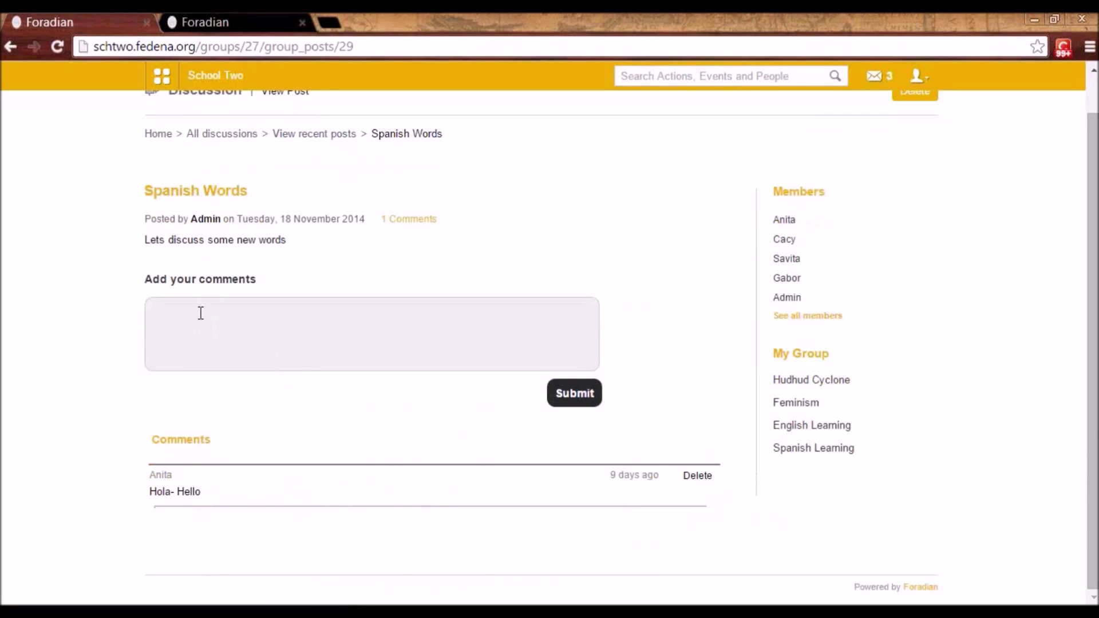
left_click(201, 313)
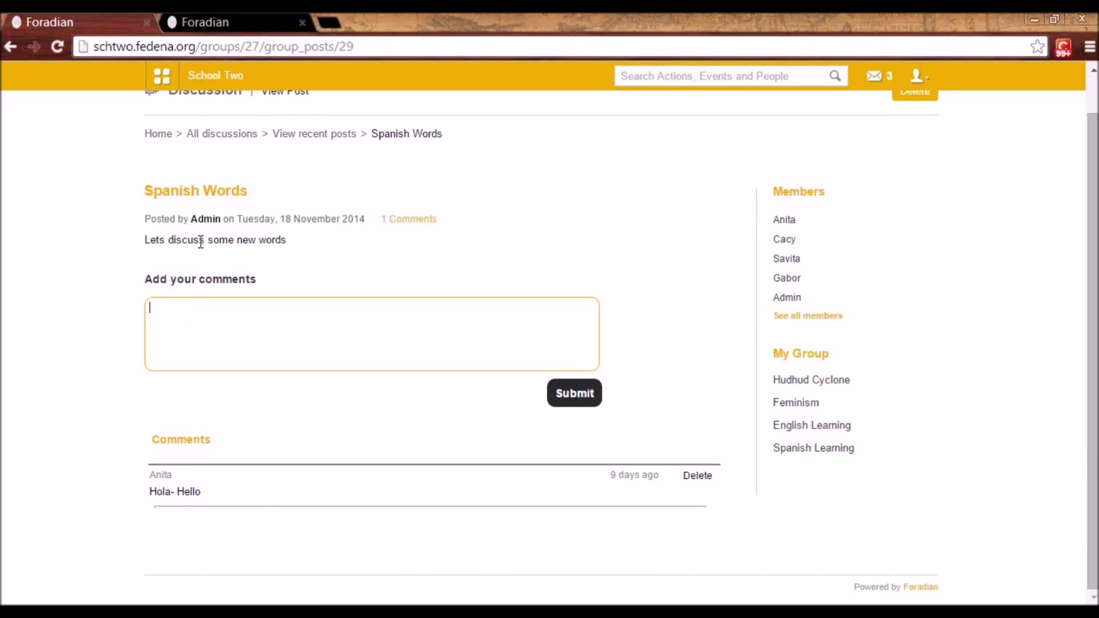
scroll(429, 275, "up", 1)
mouse_move(889, 279)
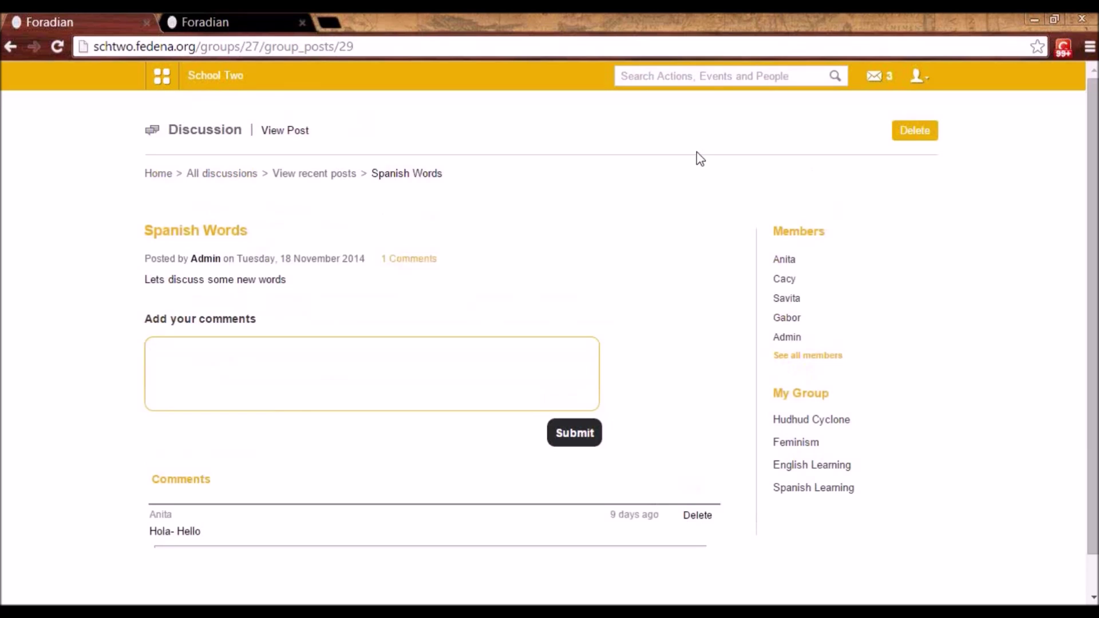
left_click(162, 76)
- Open Documents, preview the public Document sharing form, and return to the Doc Manager
left_click(357, 123)
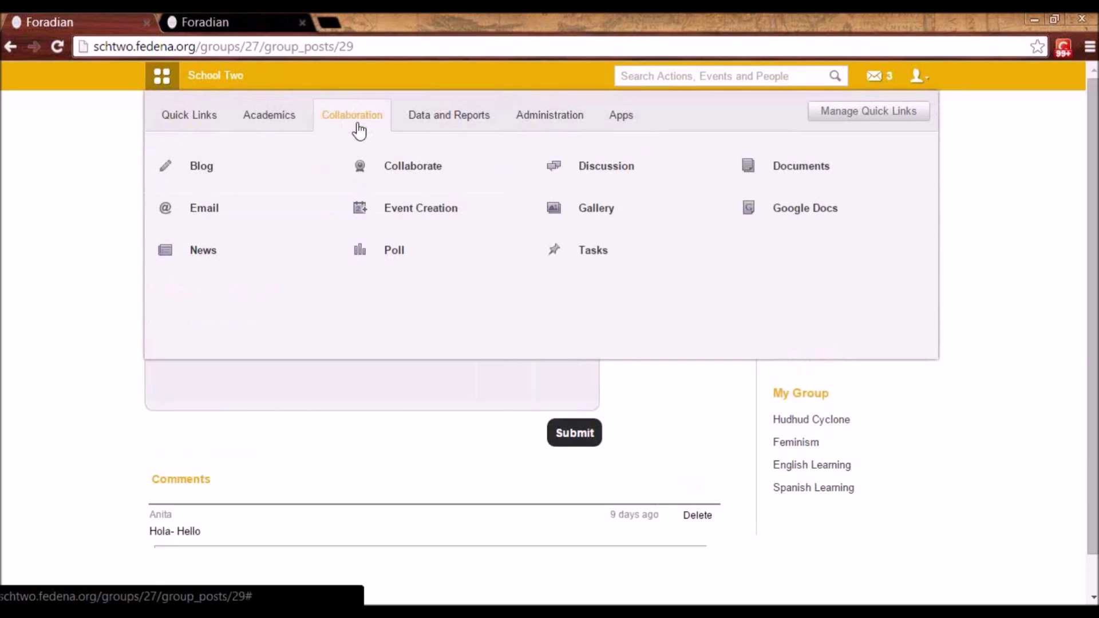
left_click(813, 171)
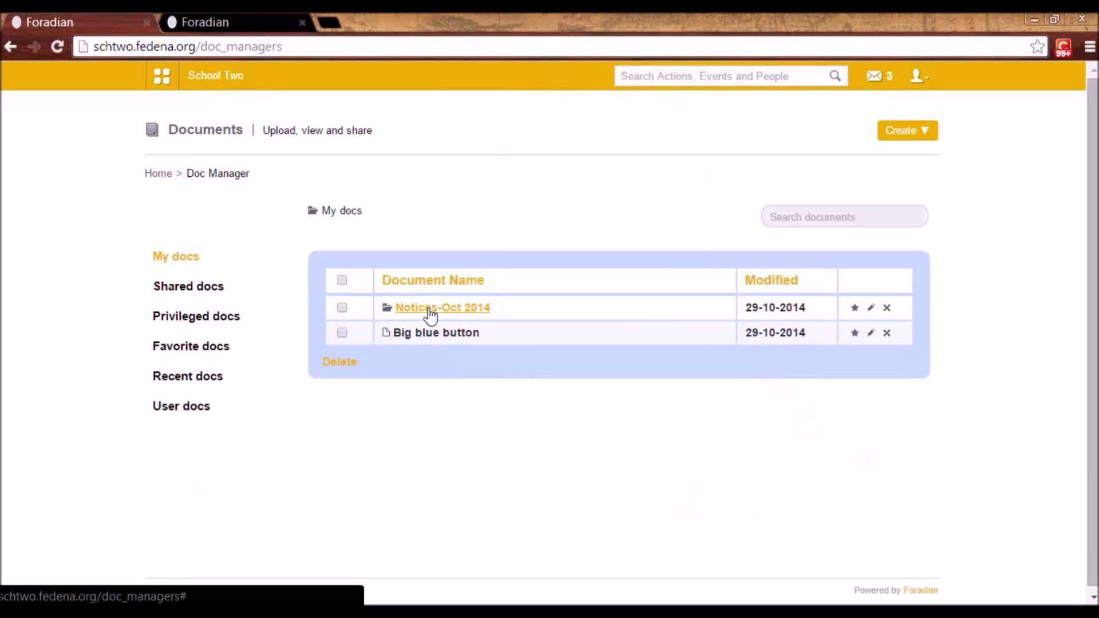
left_click(897, 129)
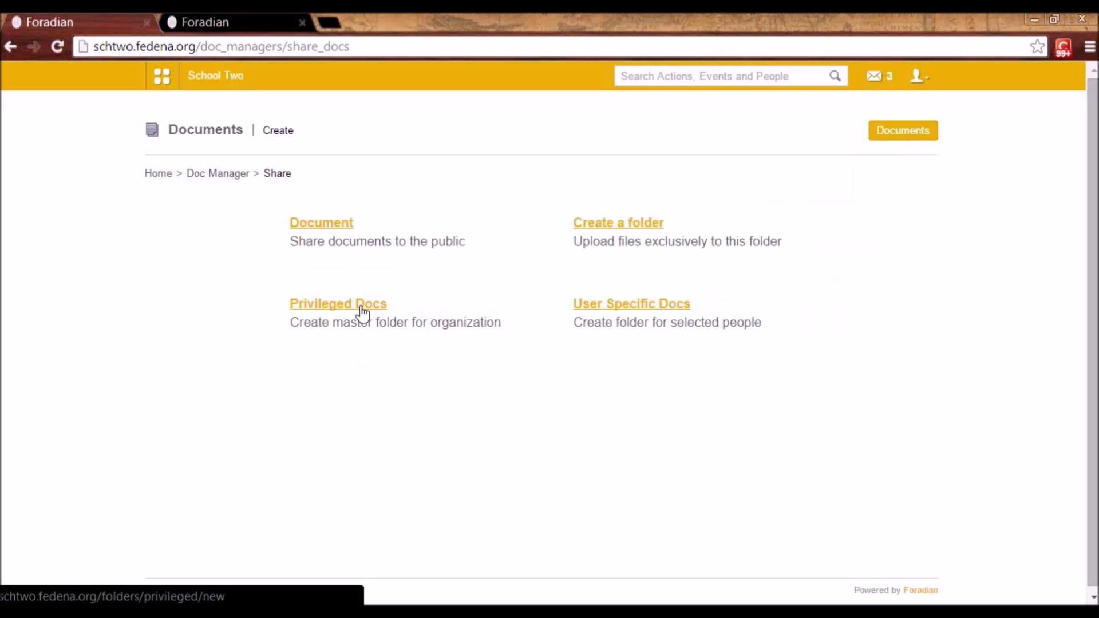
left_click(319, 226)
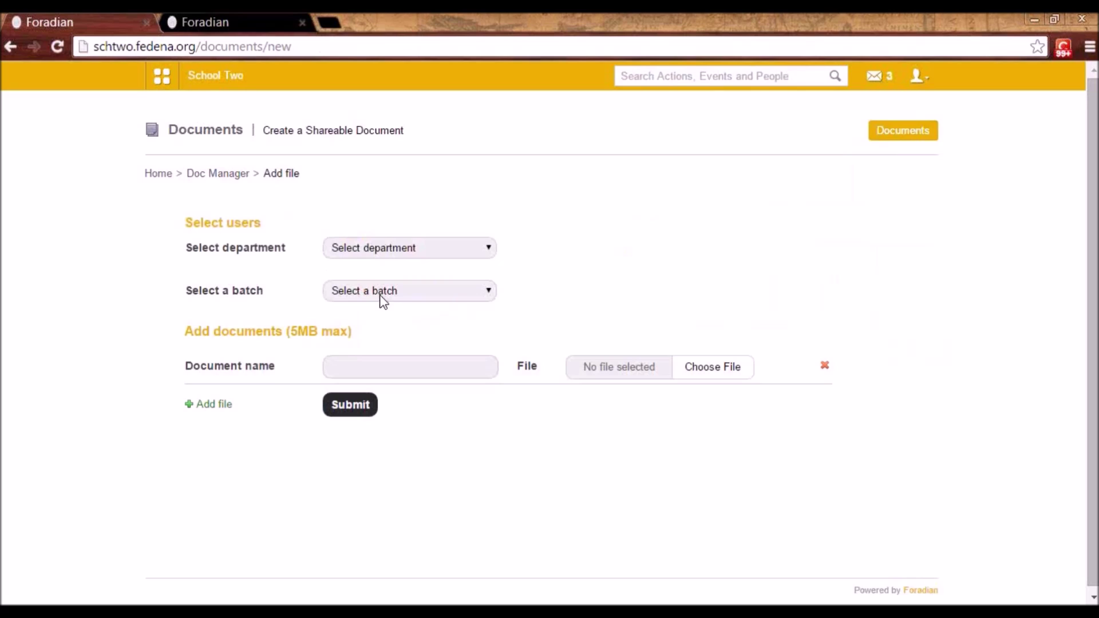
left_click(393, 359)
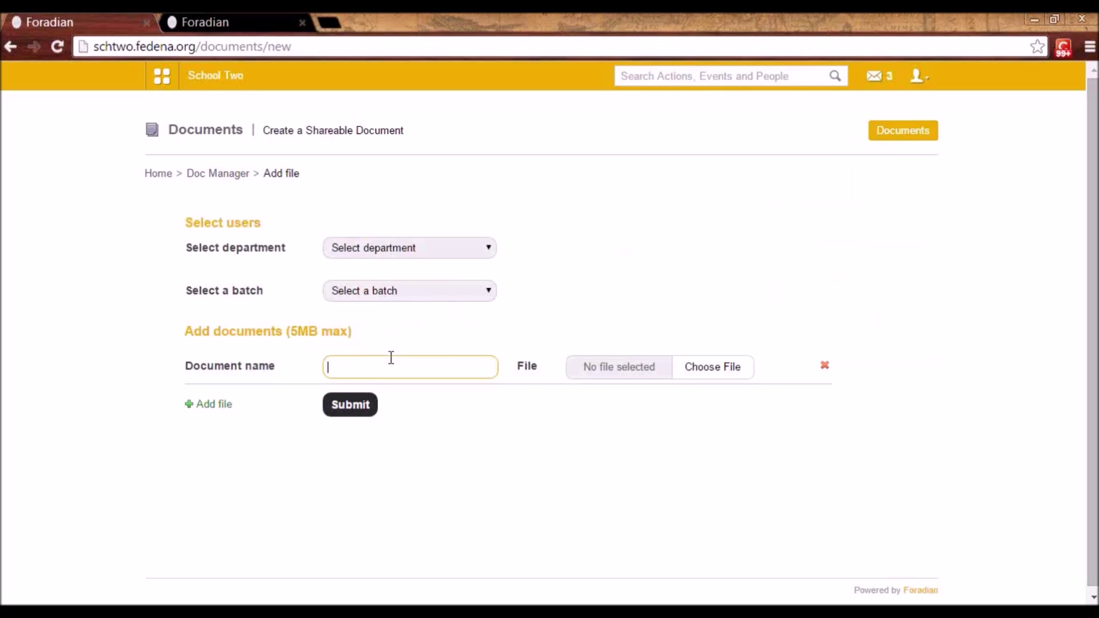
left_click(226, 177)
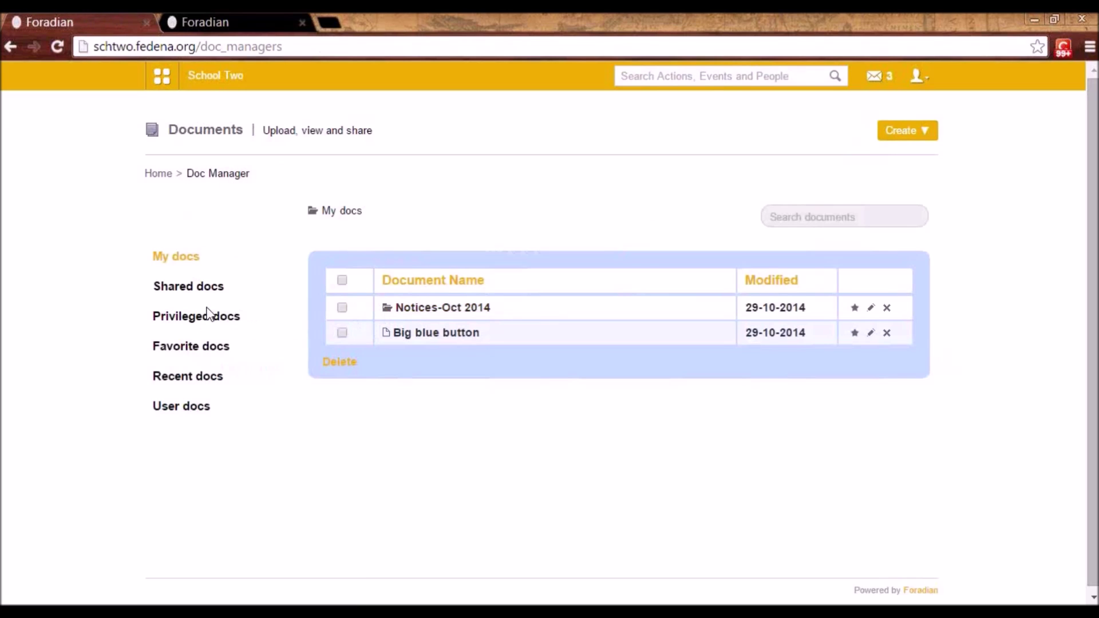
- Preview the Create a folder form for a shareable folder, then return to Doc Manager
left_click(902, 129)
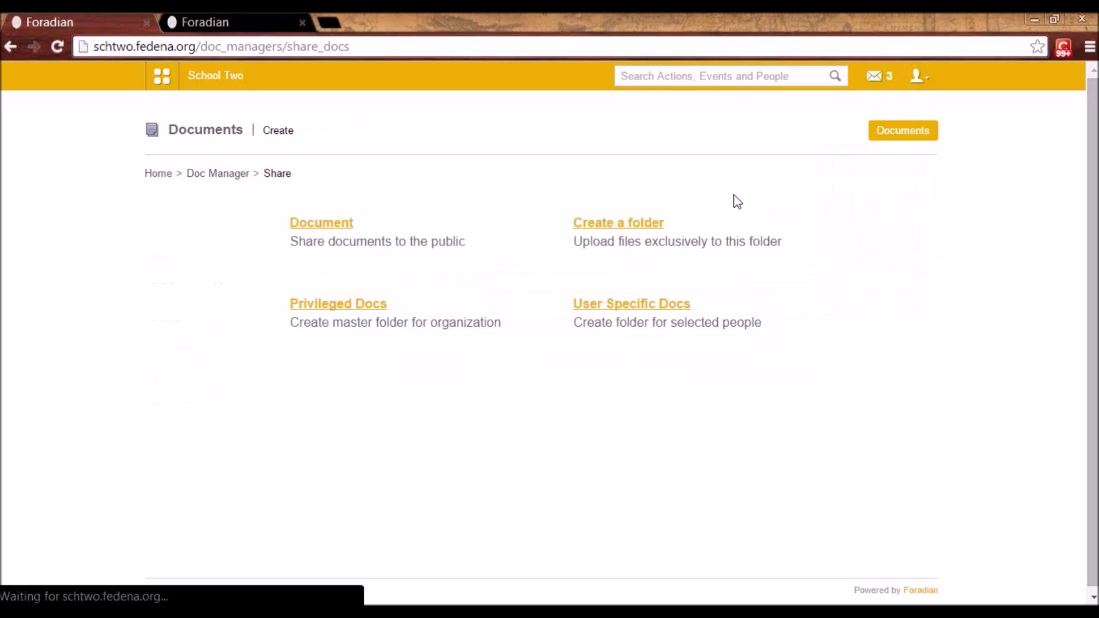
left_click(643, 228)
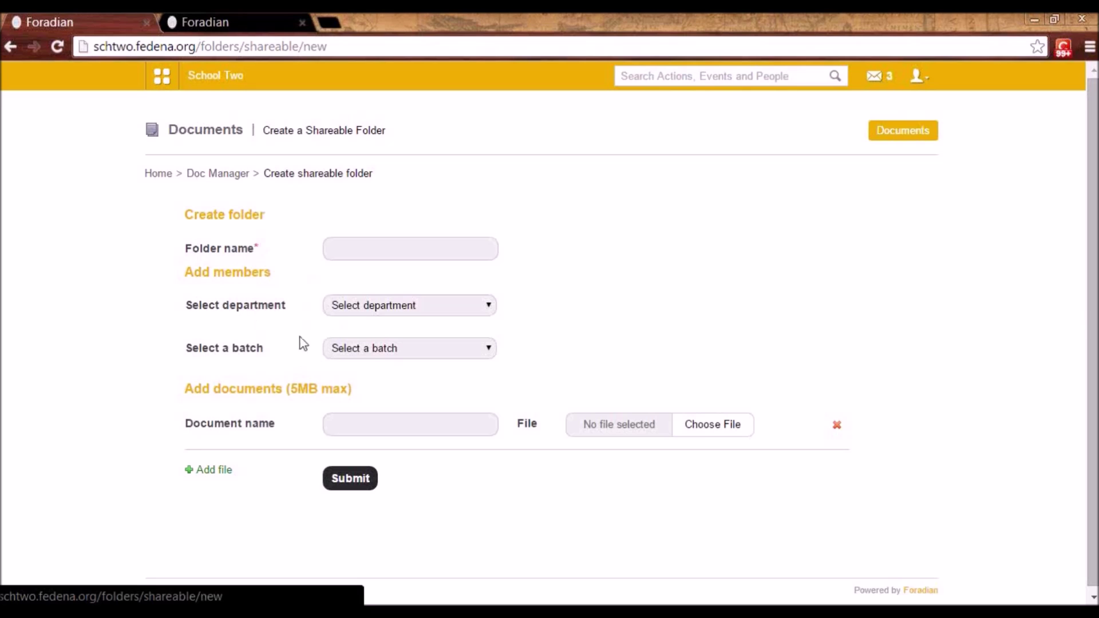
left_click(229, 174)
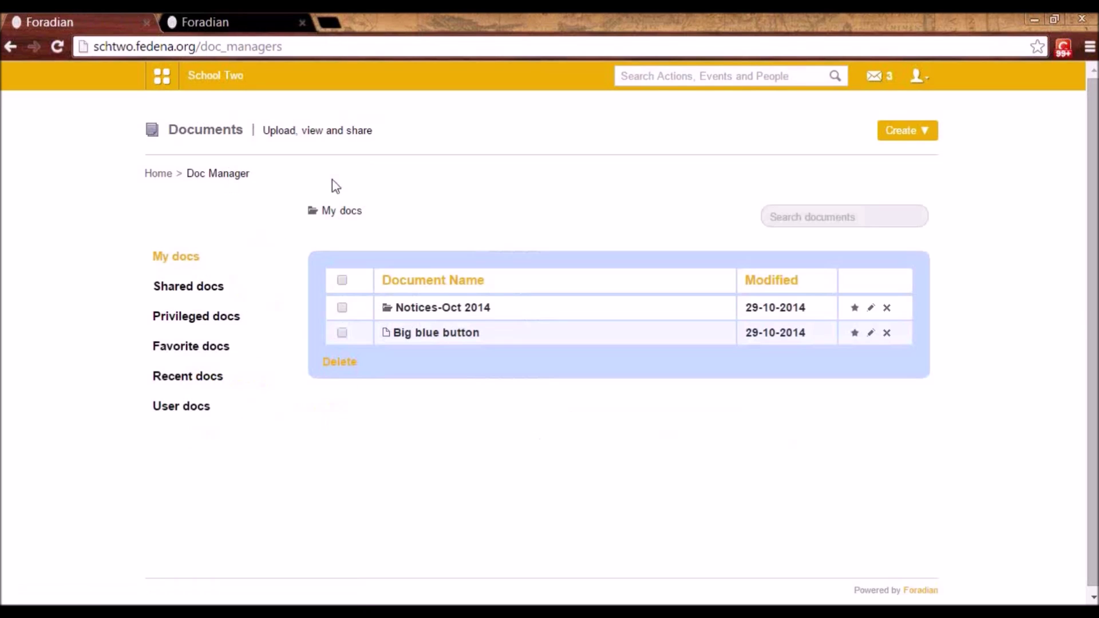
- Preview a Privileged Docs folder with Biology as department, then return to Doc Manager unsaved
left_click(904, 135)
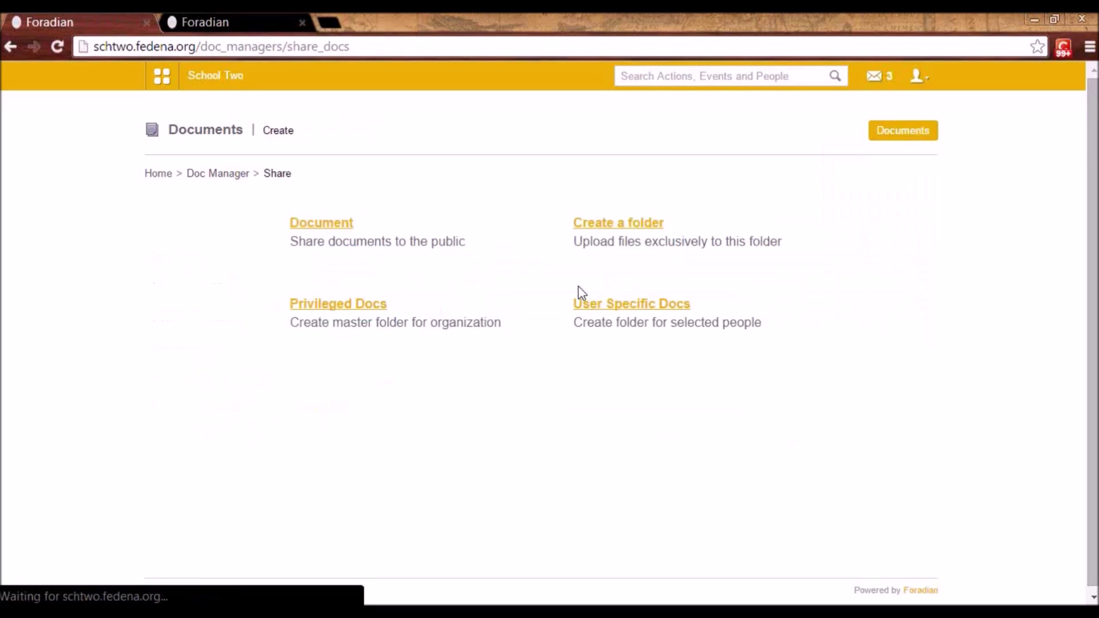
left_click(310, 304)
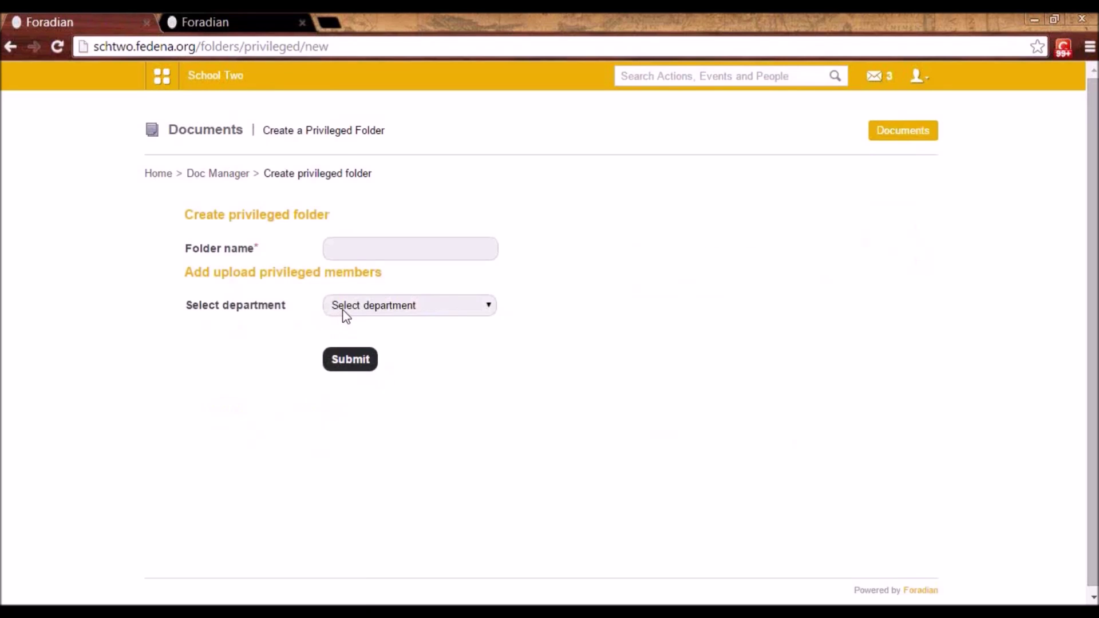
left_click(351, 244)
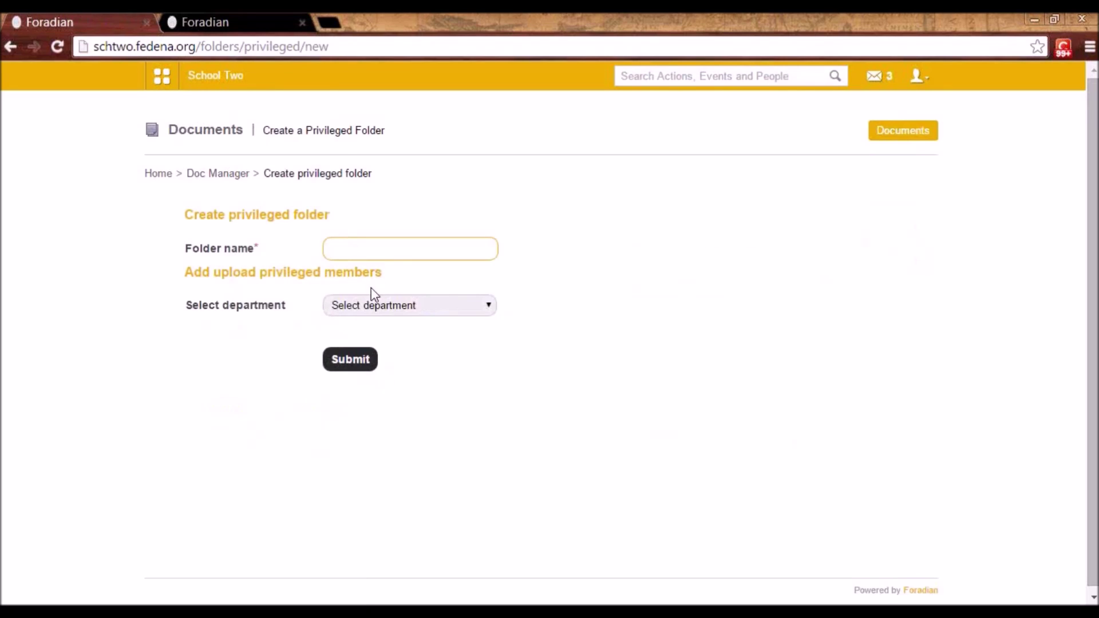
left_click(377, 309)
left_click(379, 334)
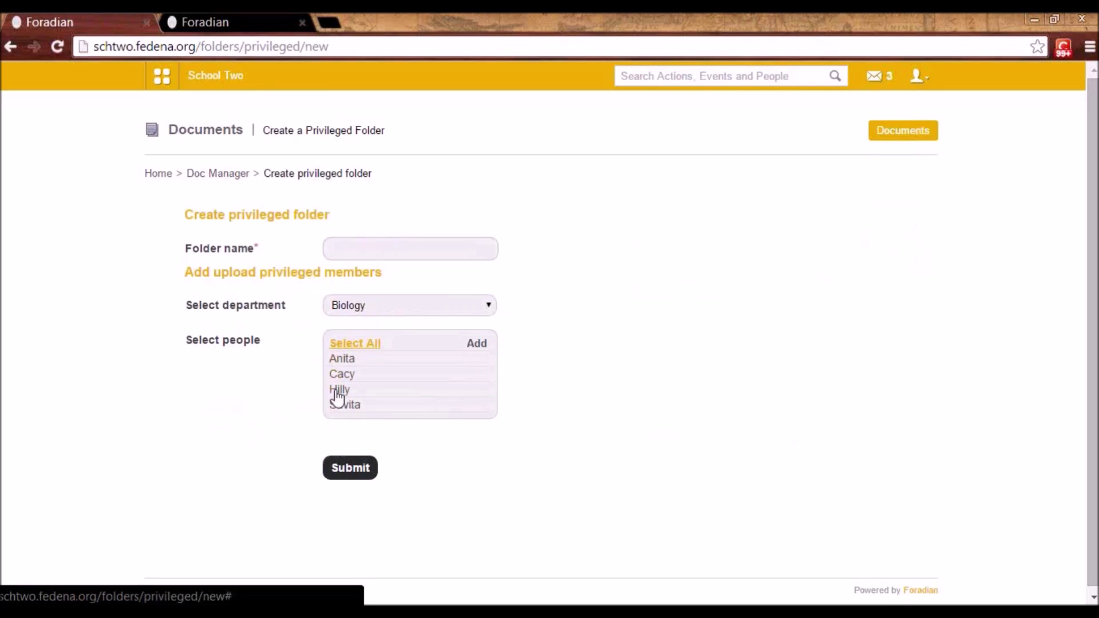
left_click(239, 174)
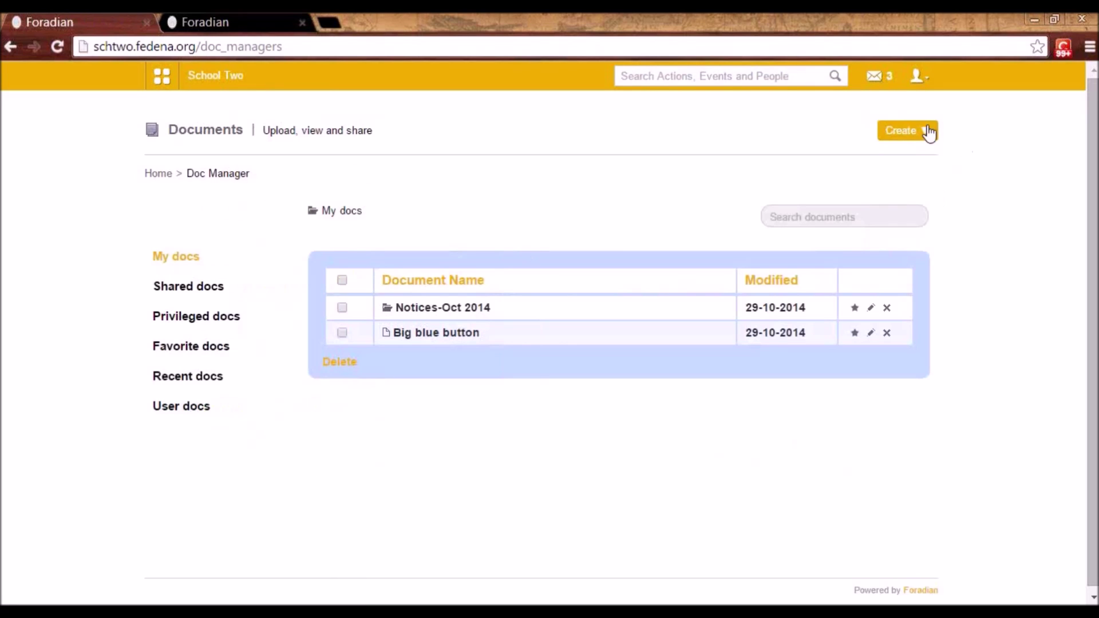
left_click(895, 131)
left_click(896, 131)
left_click(644, 305)
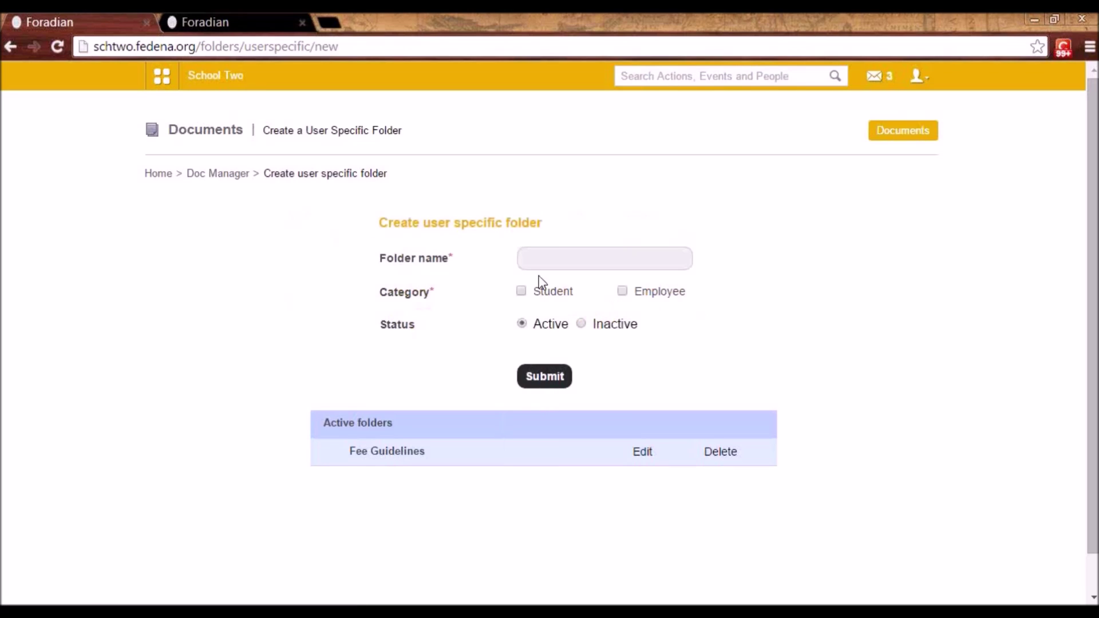
left_click(535, 265)
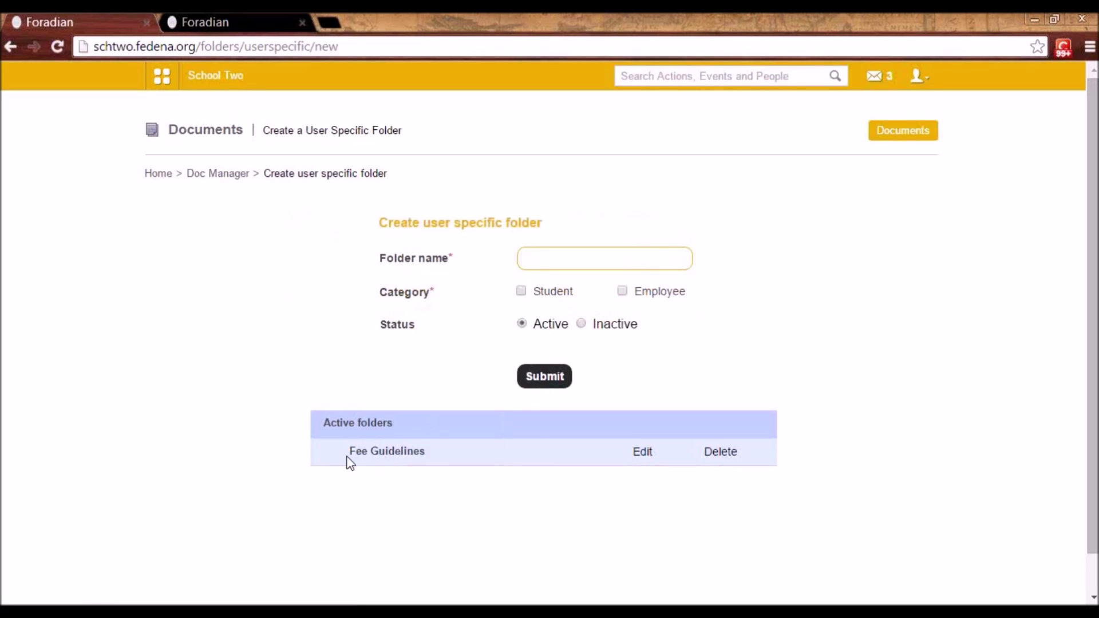
left_click(642, 451)
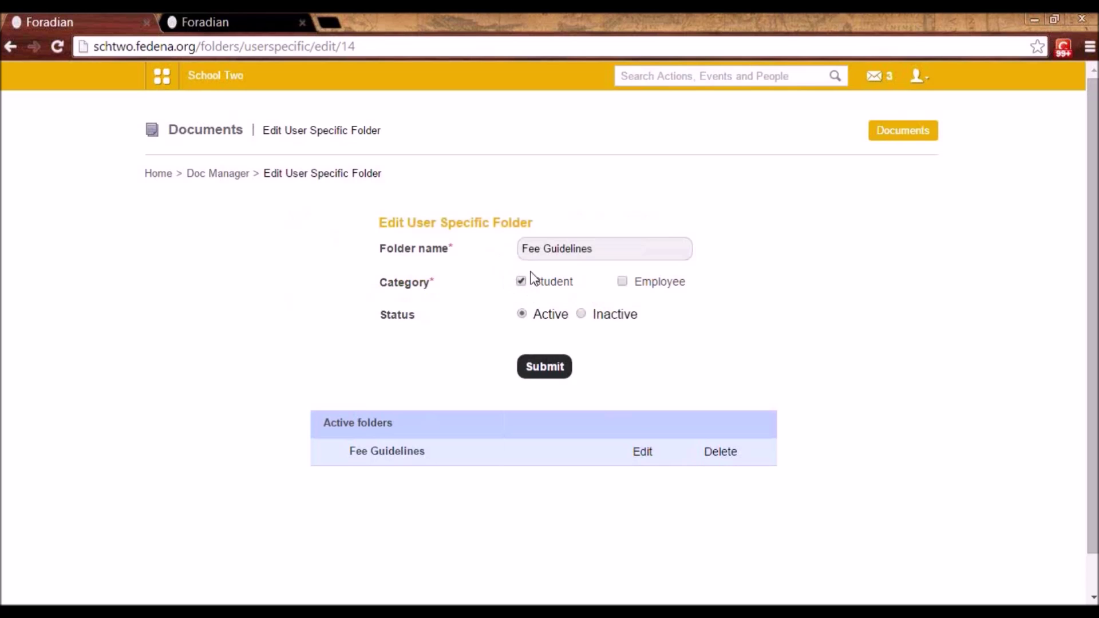
left_click(593, 249)
left_click_drag(593, 248, 577, 284)
left_click(563, 286)
left_click(220, 174)
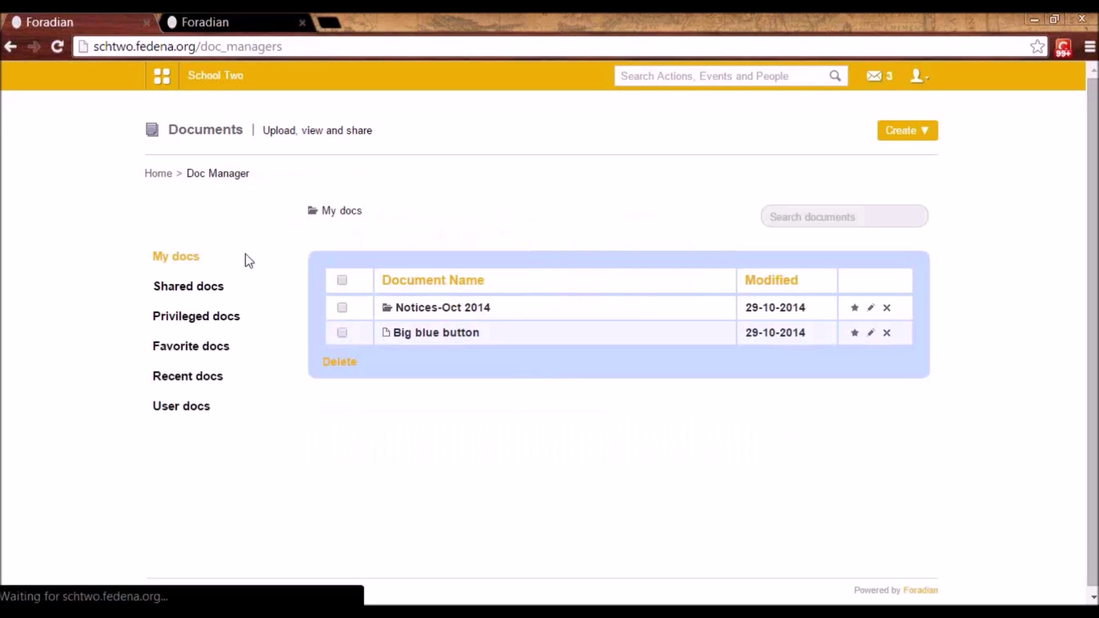
- View user1's documents and open their Fee Guidelines folder
left_click(183, 407)
left_click(539, 270)
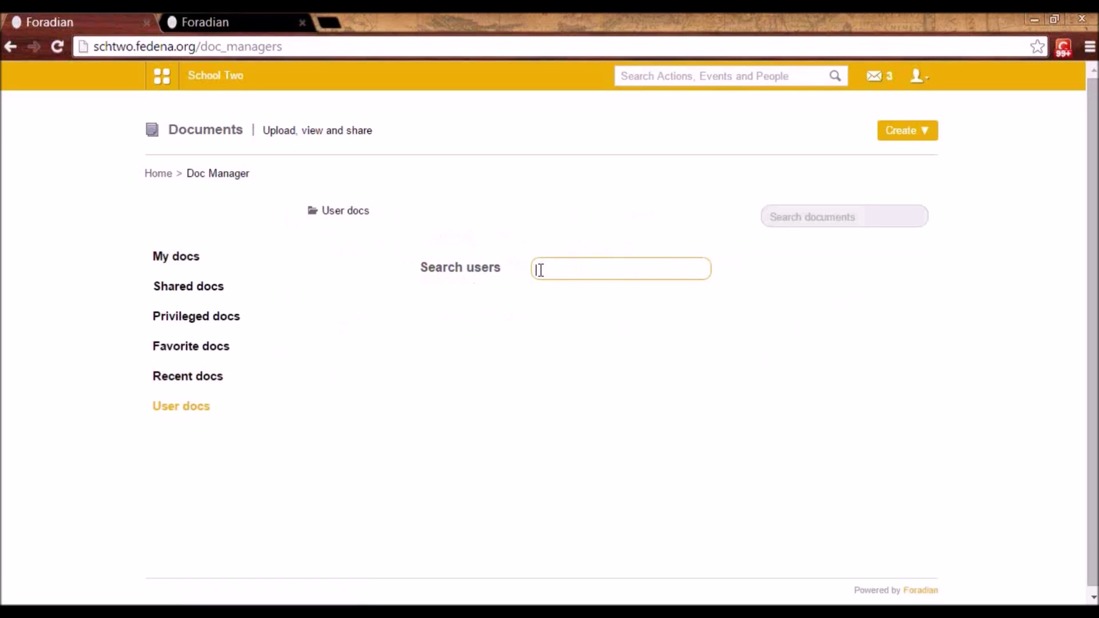
type("user1")
left_click(586, 290)
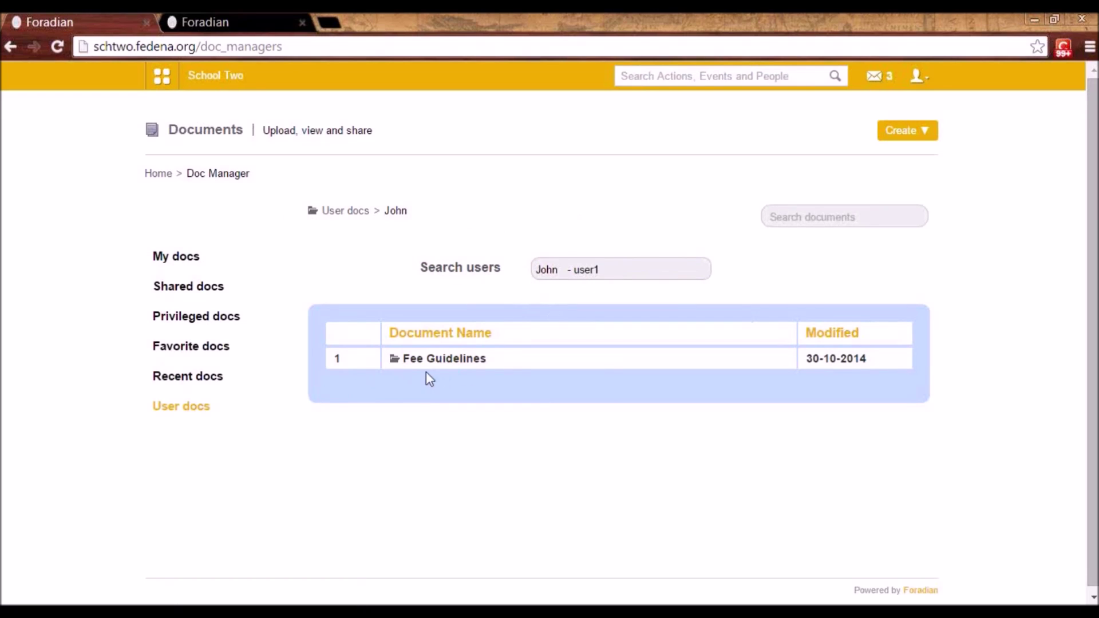
left_click(464, 361)
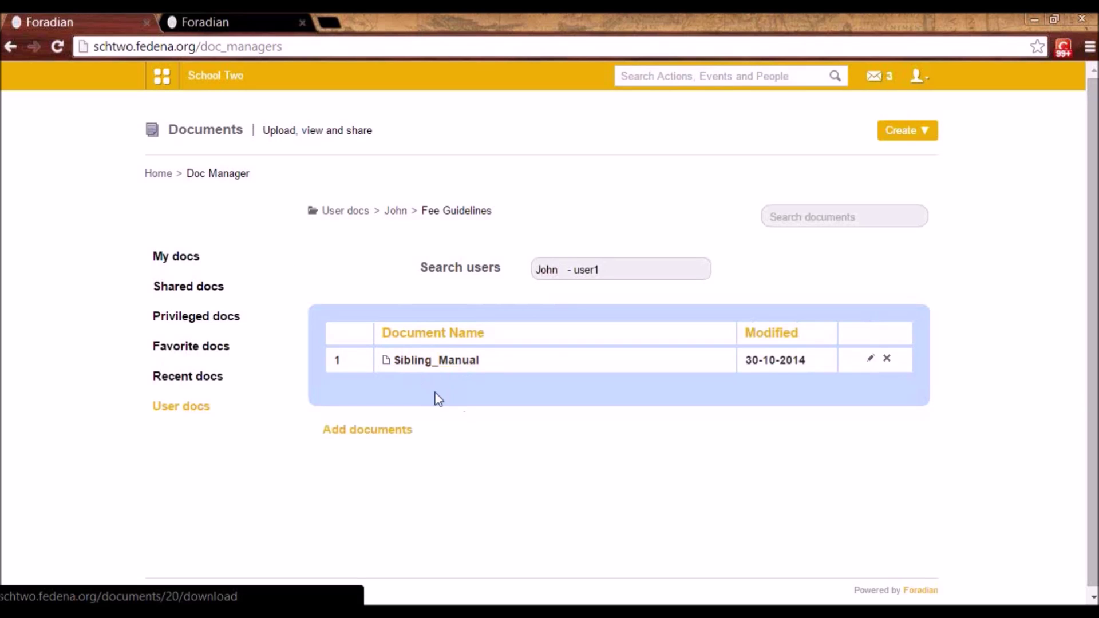
- Switch the user search to user2 and open that user's Fee Guidelines folder
left_click(613, 270)
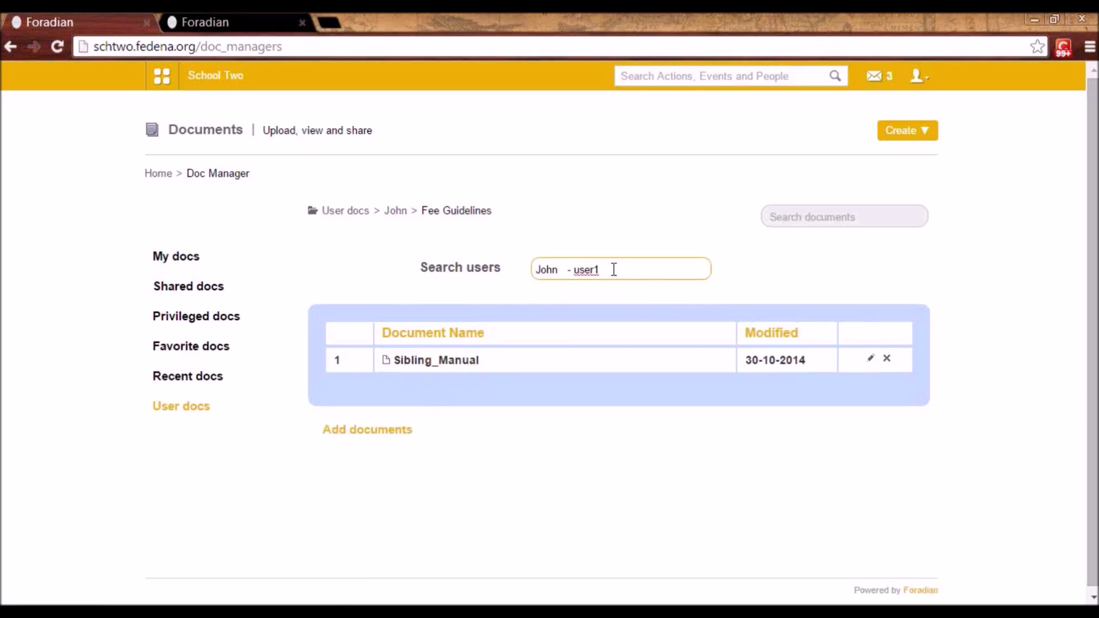
key("BackSpace")
key("BackSpace")
key("BackSpace")
key("BackSpace")
key("BackSpace")
key("BackSpace")
key("BackSpace")
key("BackSpace")
key("BackSpace")
key("BackSpace")
key("BackSpace")
type("user2")
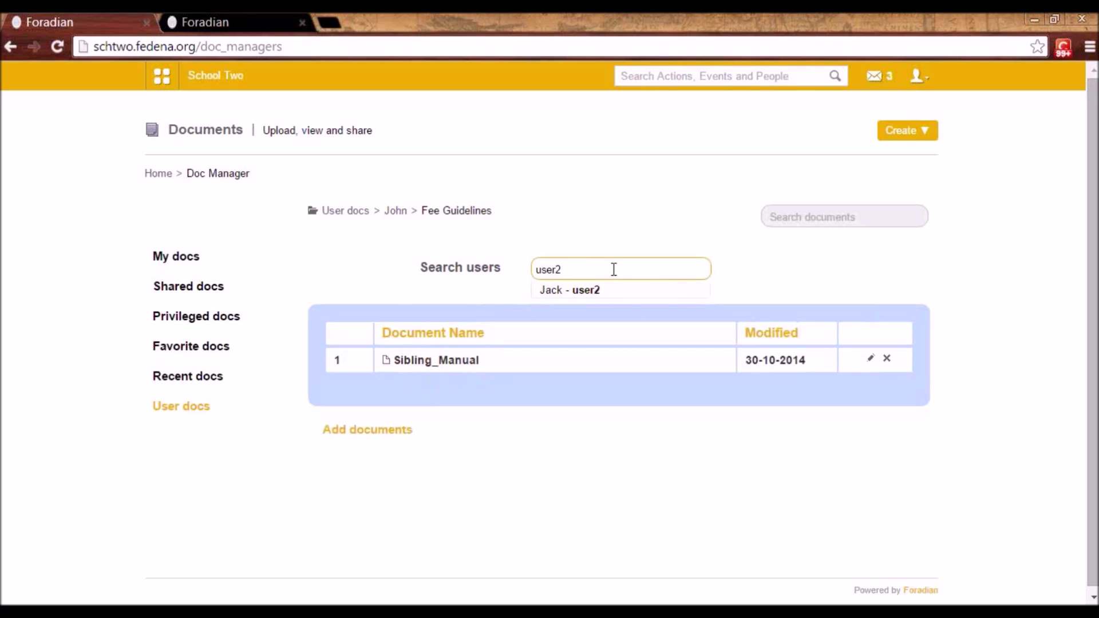
left_click(597, 290)
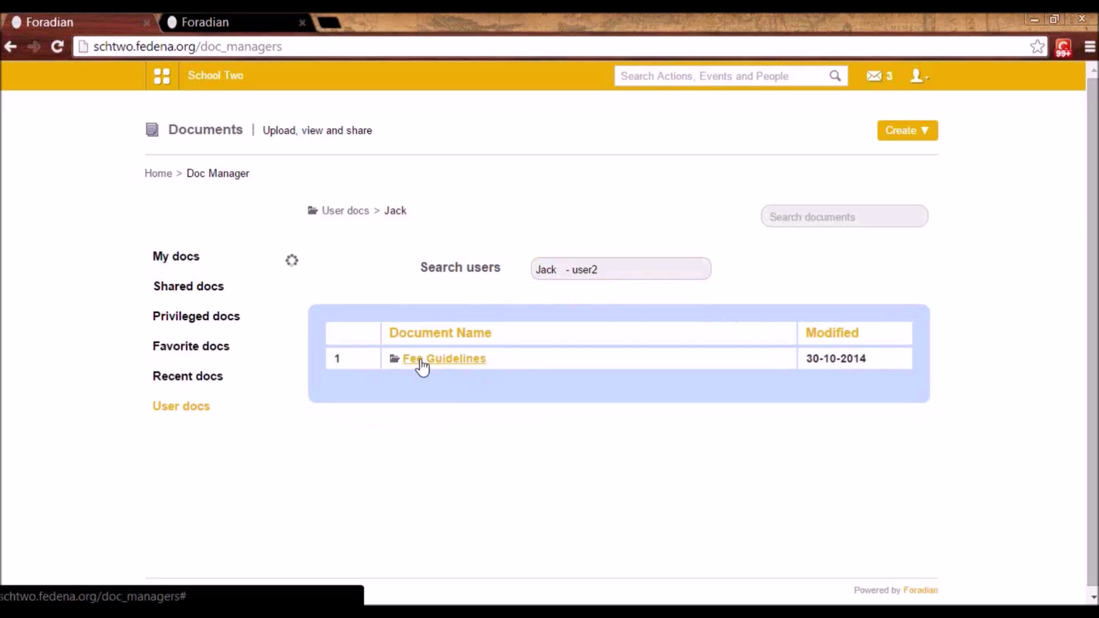
left_click(422, 361)
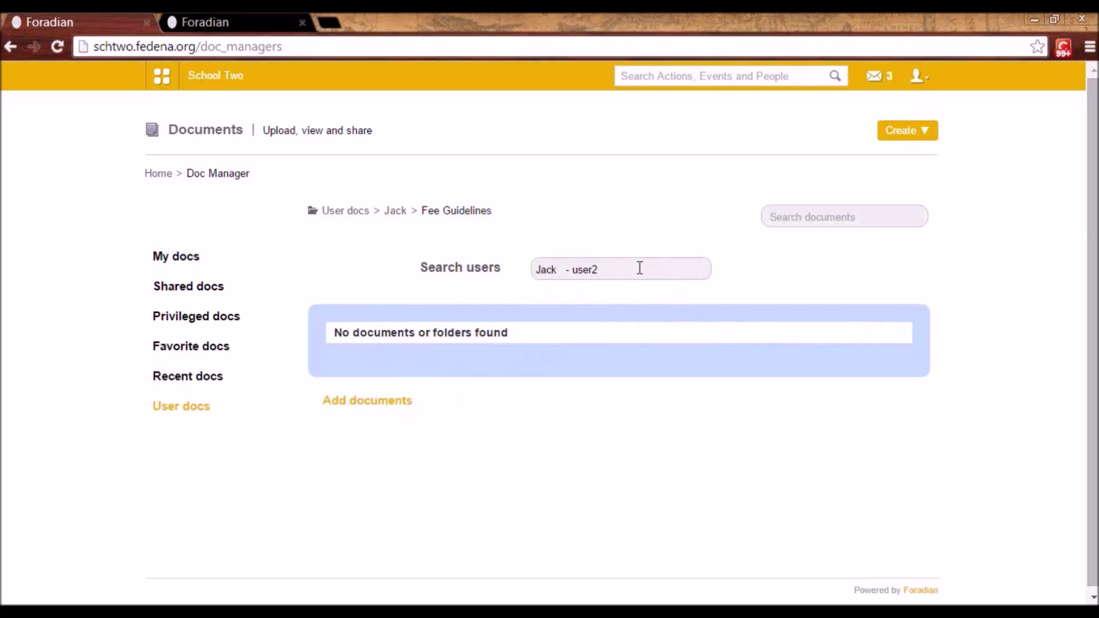
left_click(925, 132)
- Browse Shared docs, Privileged docs with its Physics docs folder, Favorite docs, then Recent docs
left_click(194, 288)
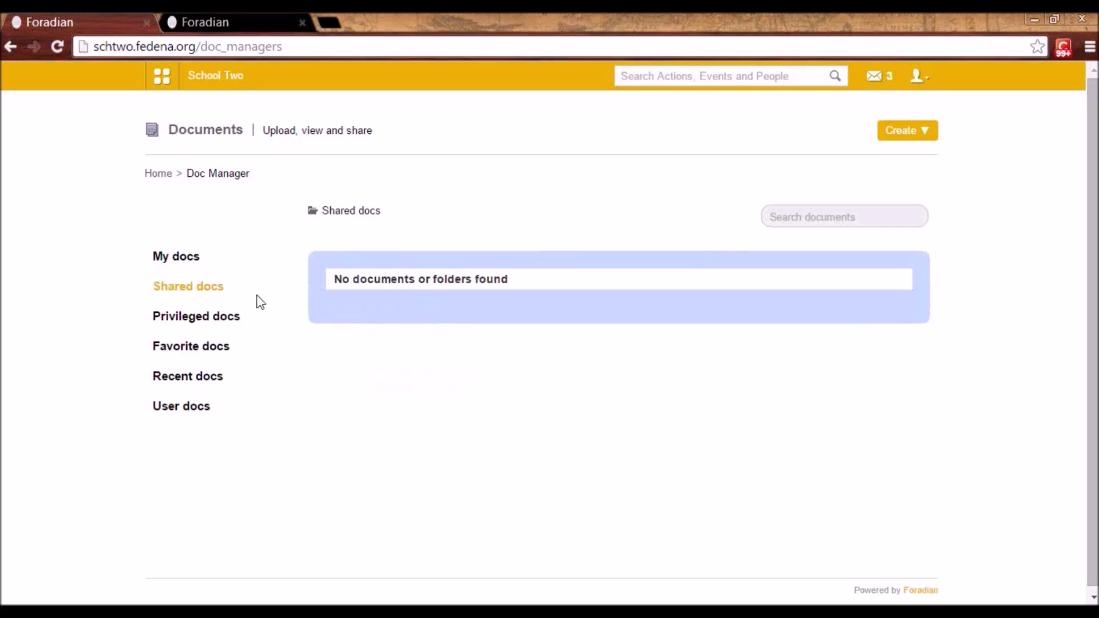
left_click(218, 323)
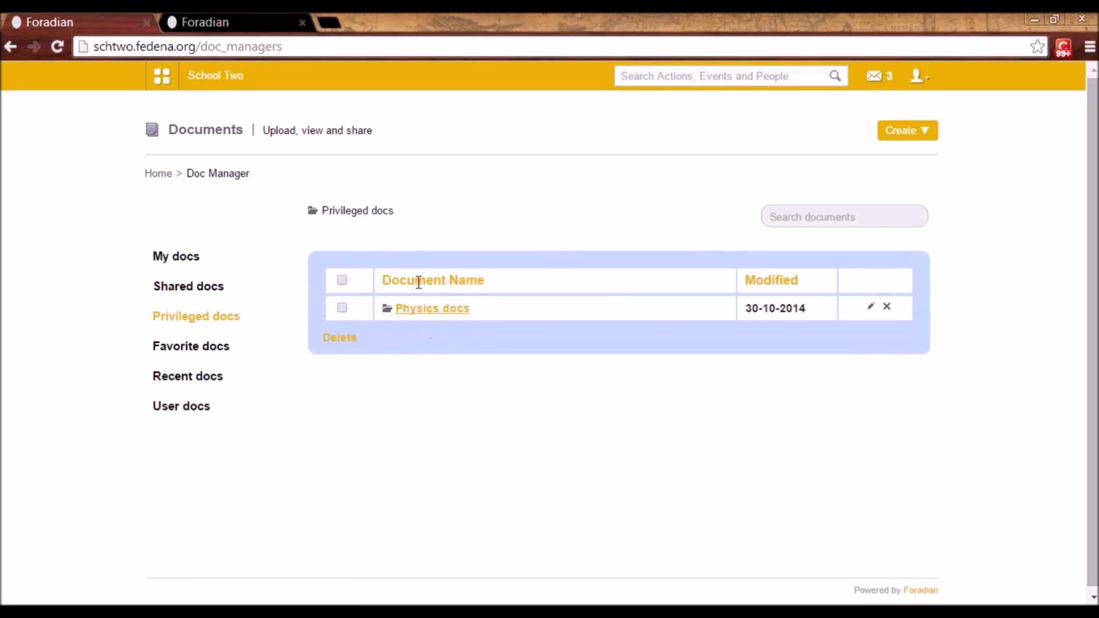
left_click(447, 312)
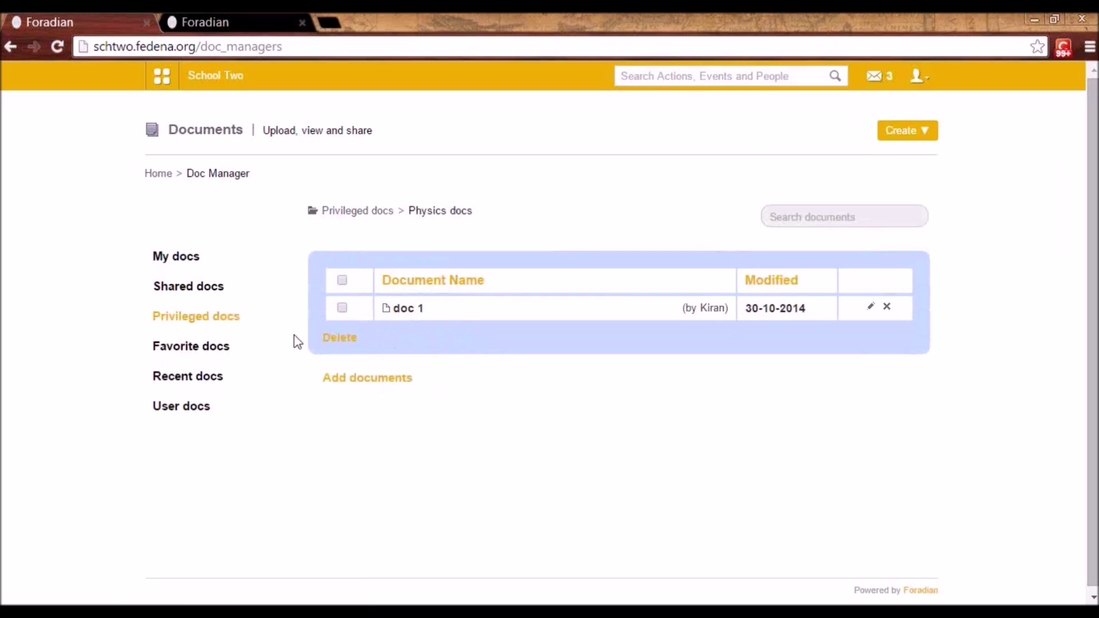
left_click(191, 349)
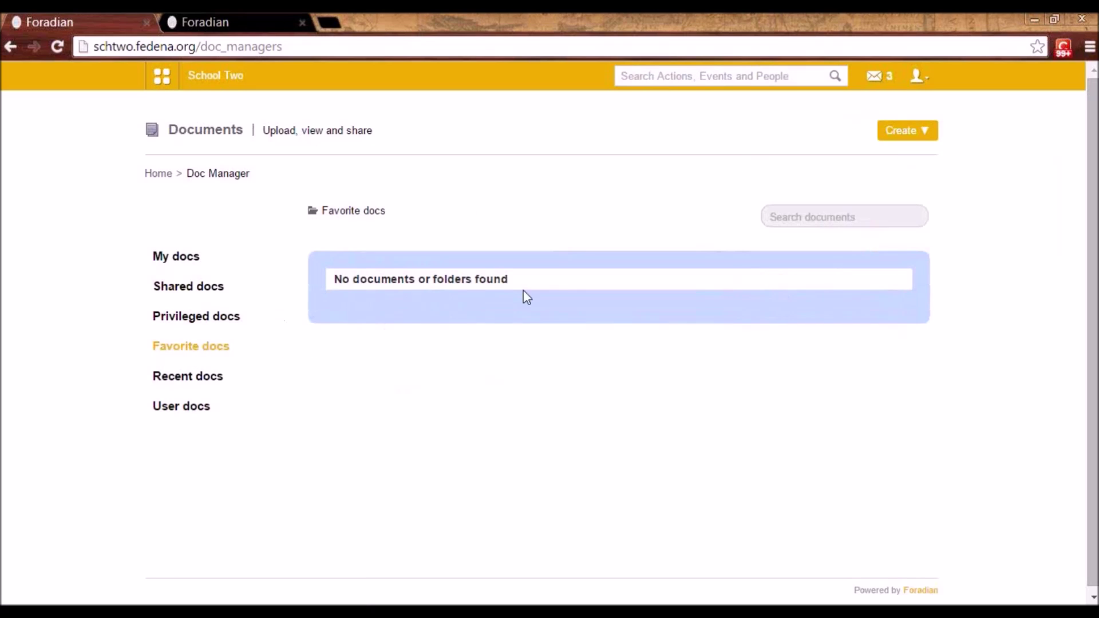
left_click_drag(198, 380, 201, 390)
left_click(198, 380)
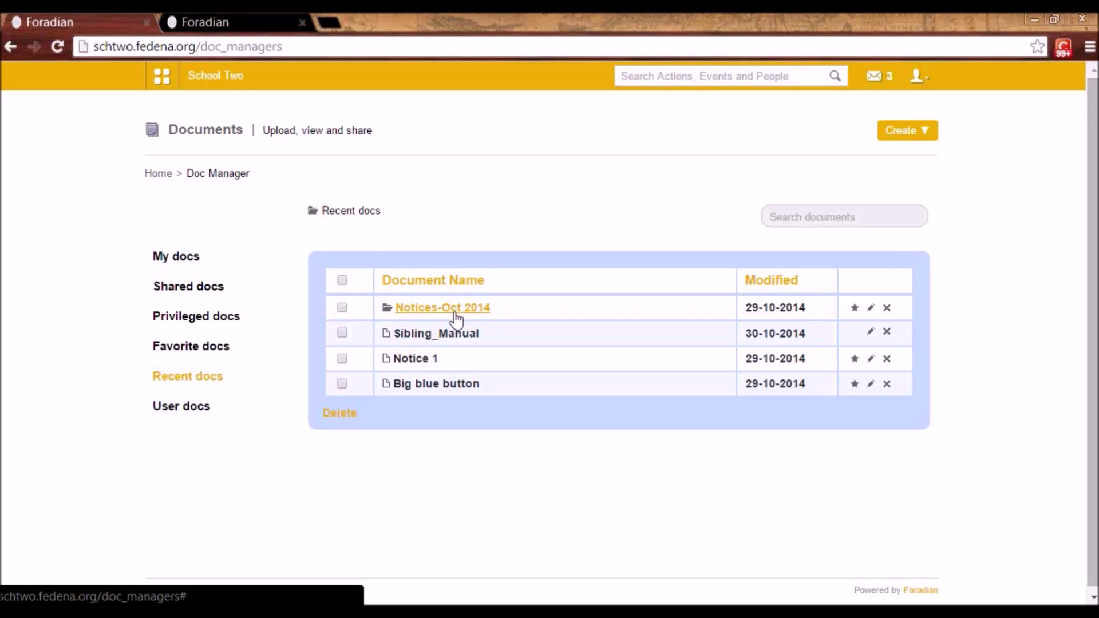
- Open the Google Docs list from Collaboration, then view the Admin User profile
left_click(153, 91)
left_click(361, 116)
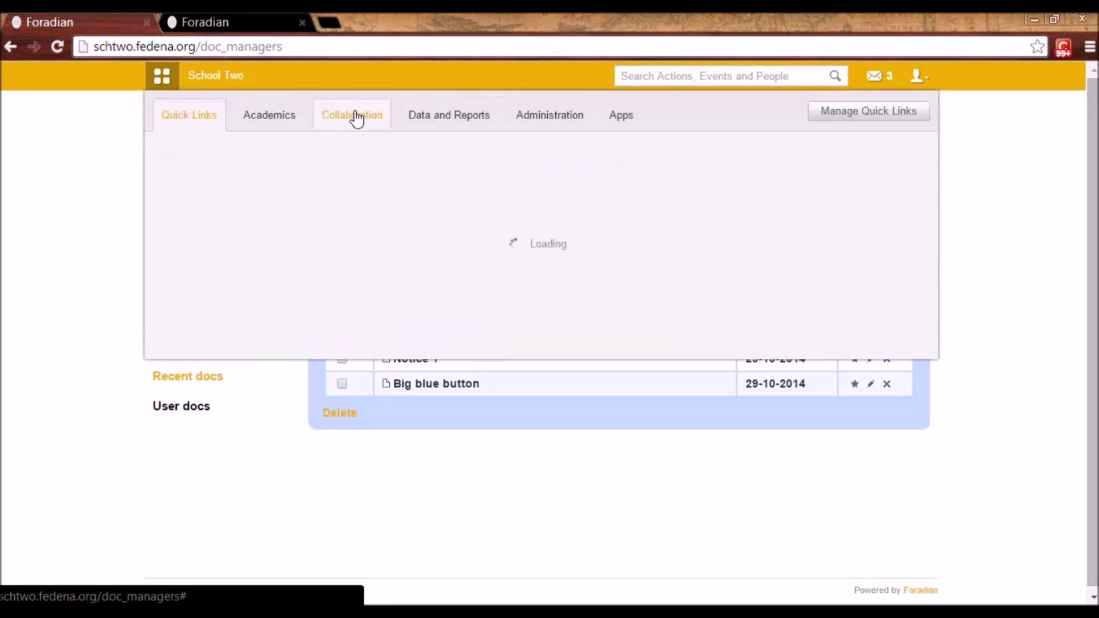
left_click(818, 220)
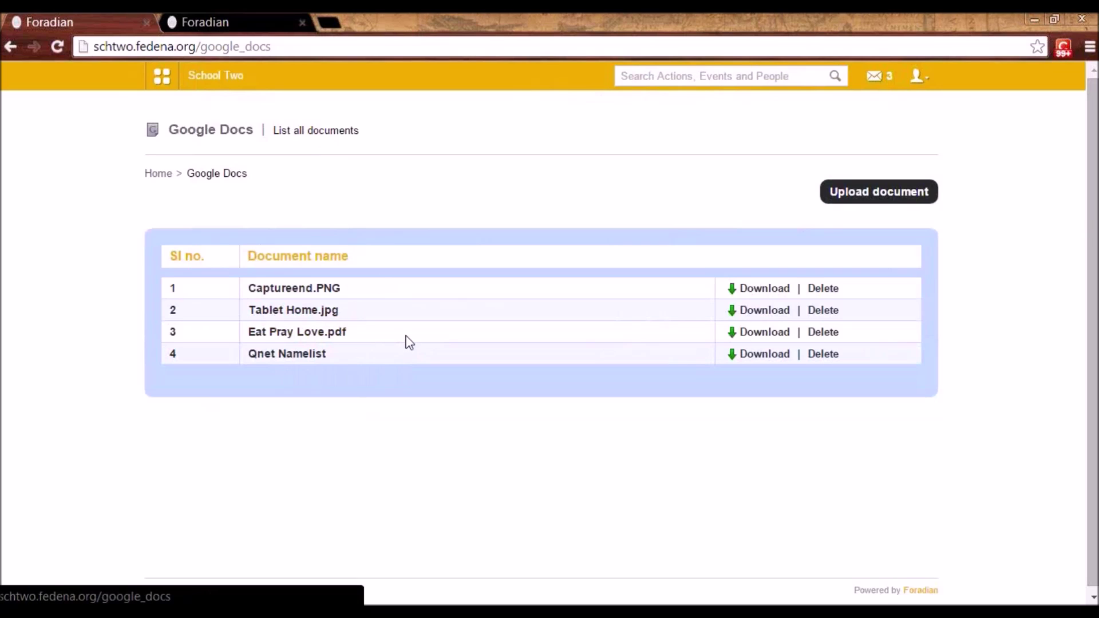
left_click(917, 76)
left_click(852, 140)
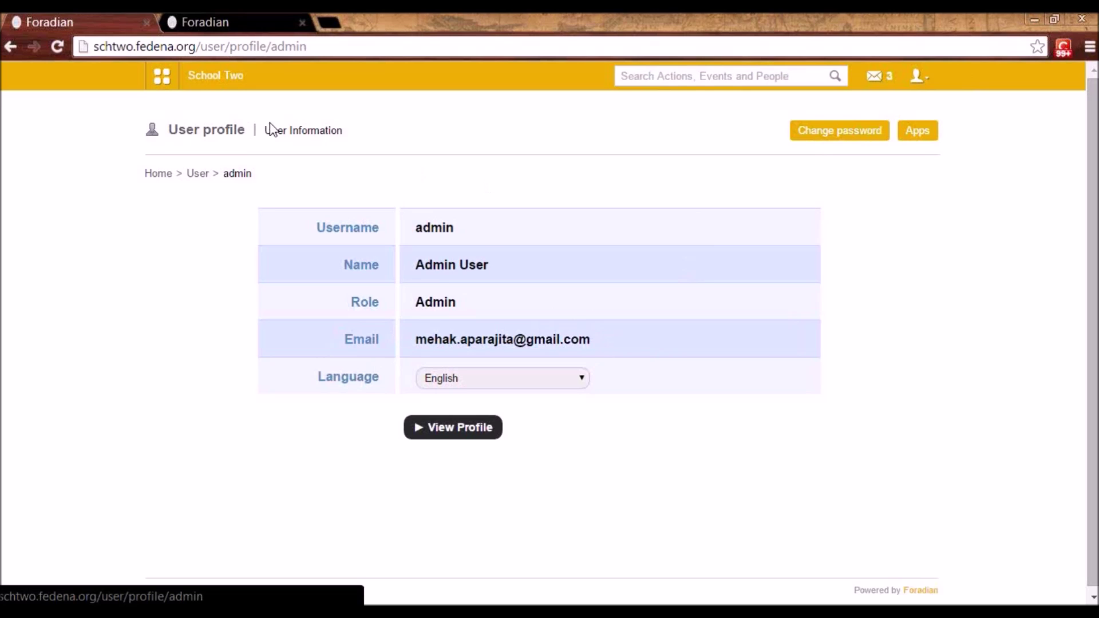
- Return to the Google Docs document list through the Collaboration modules
left_click(162, 76)
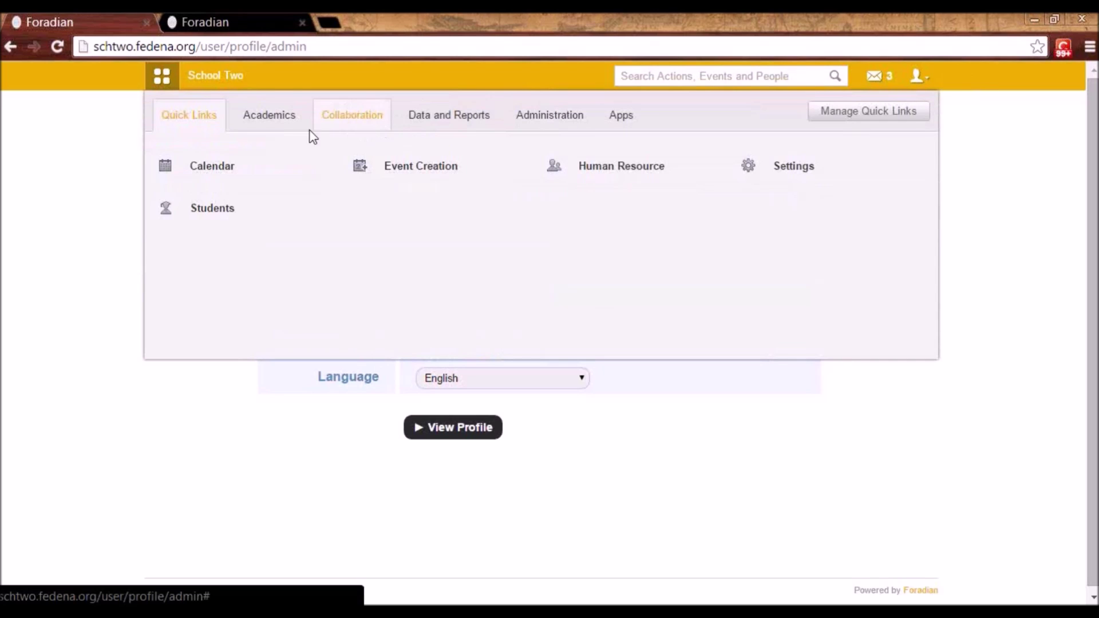
left_click(351, 135)
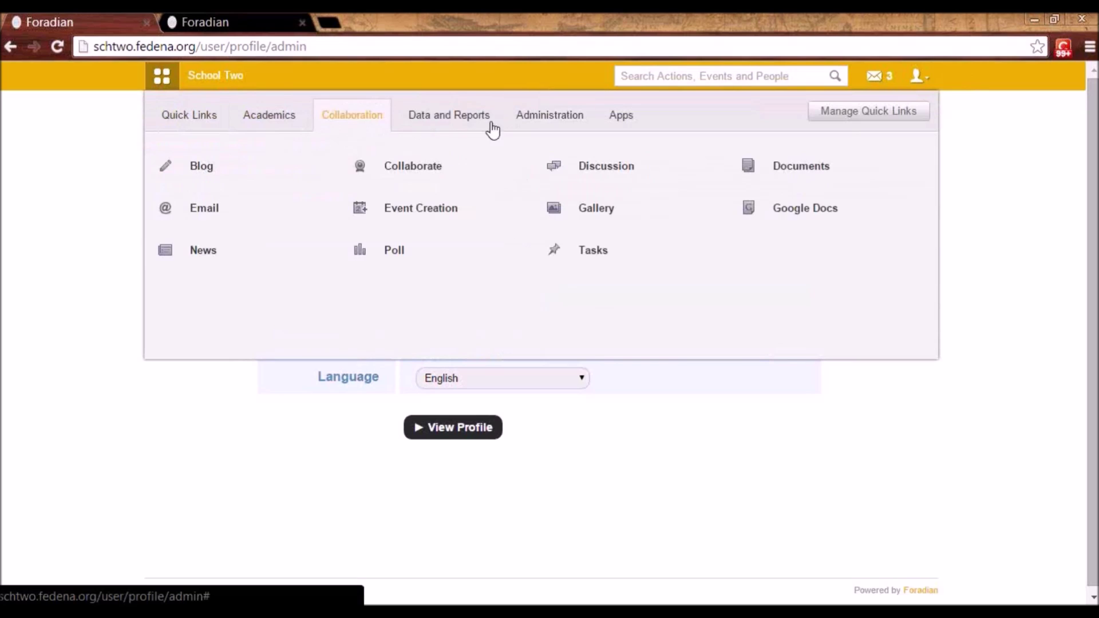
left_click(781, 211)
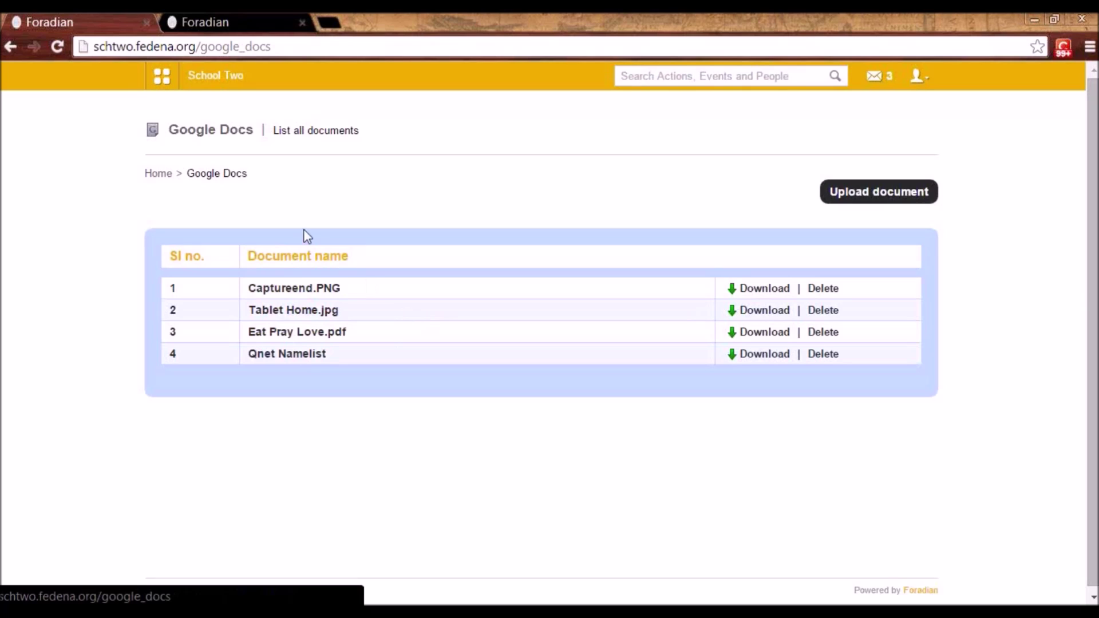
left_click(162, 83)
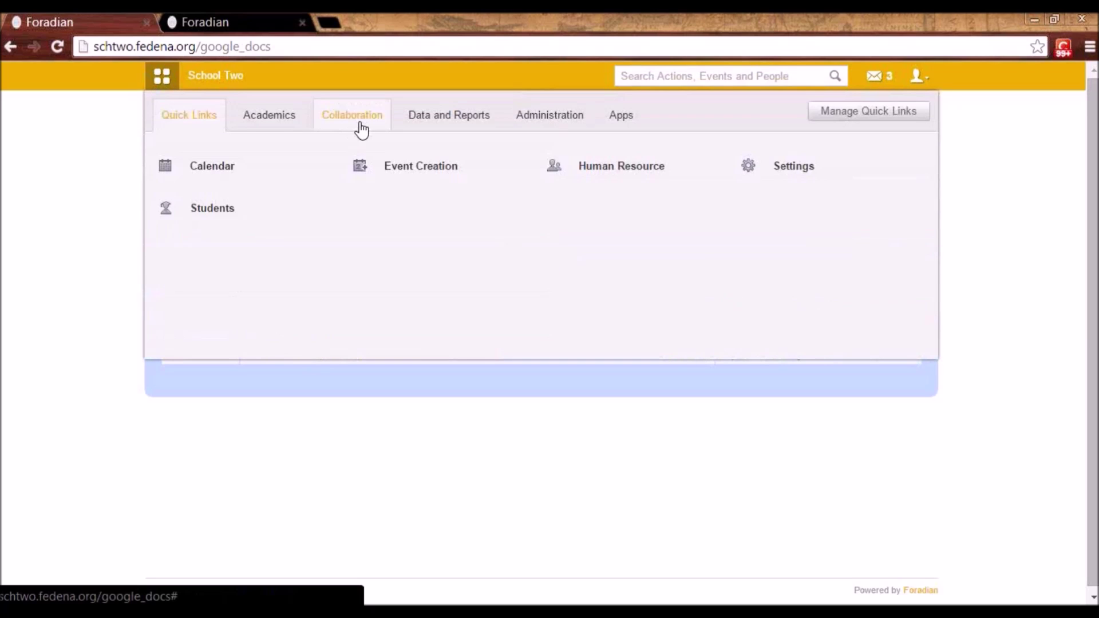
left_click(357, 125)
- Open Email Settings, scroll through the Email Alert Settings for every event, and return to Email home
left_click(184, 213)
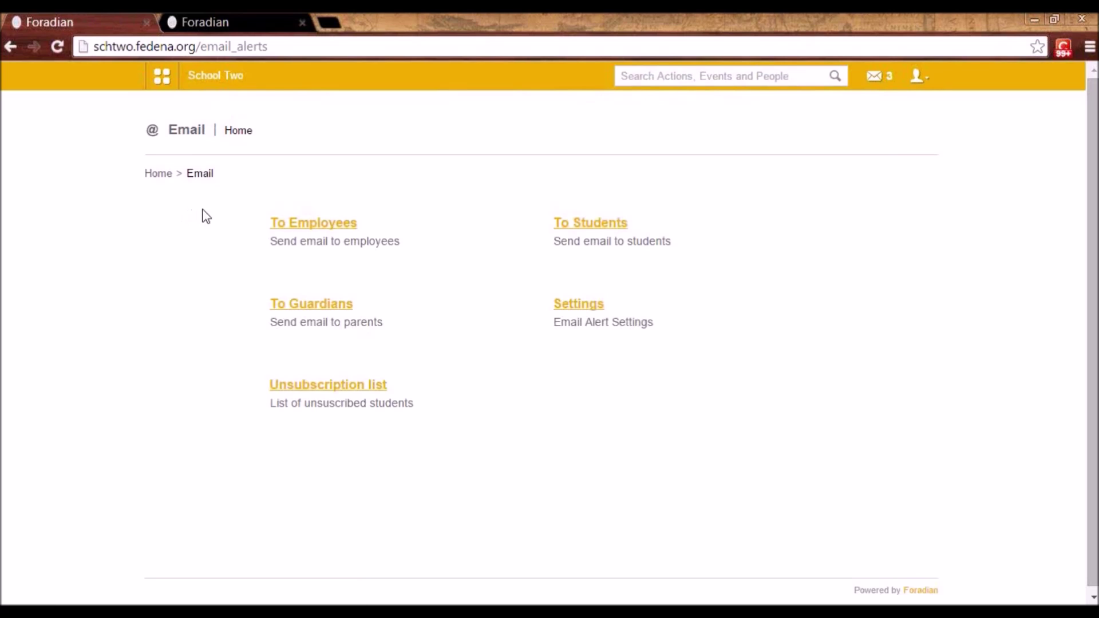
left_click(583, 306)
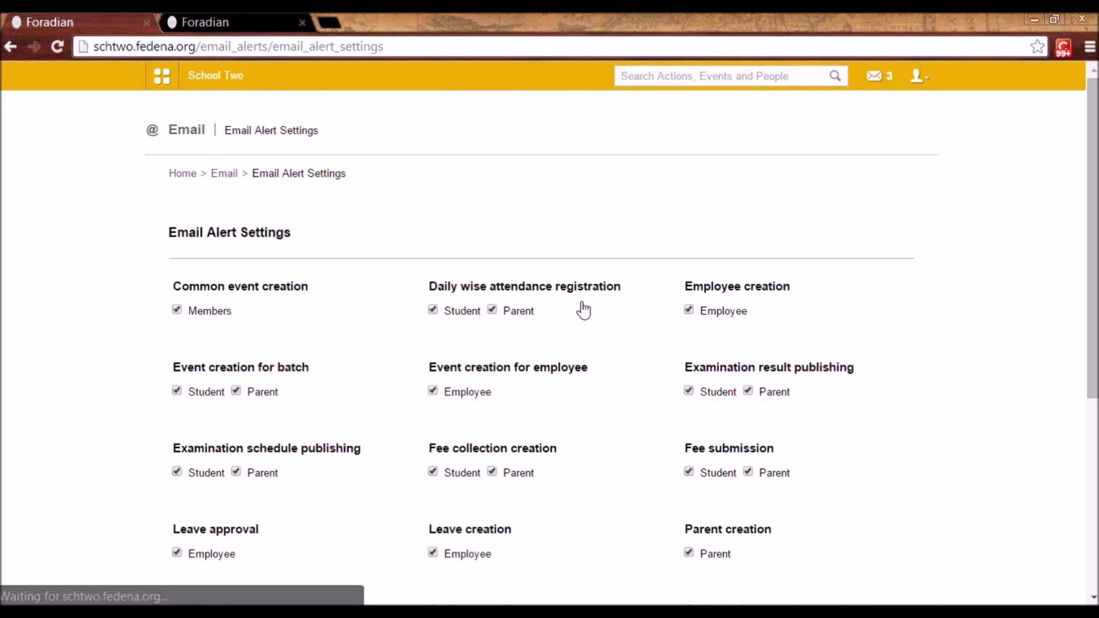
scroll(584, 306, "down", 3)
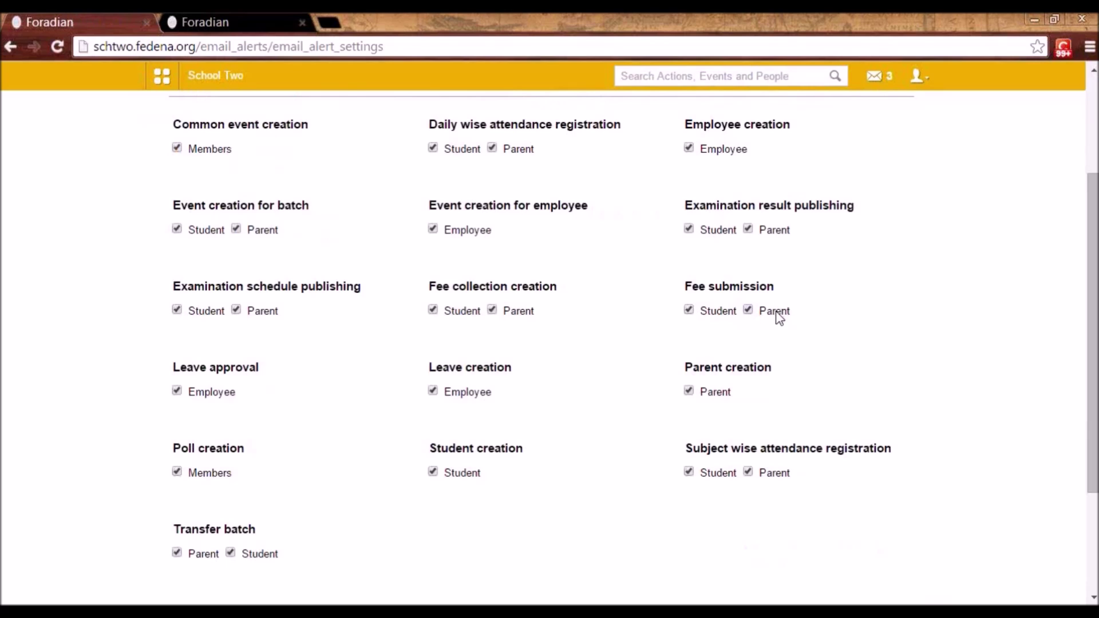
scroll(647, 364, "up", 2)
scroll(739, 423, "up", 2)
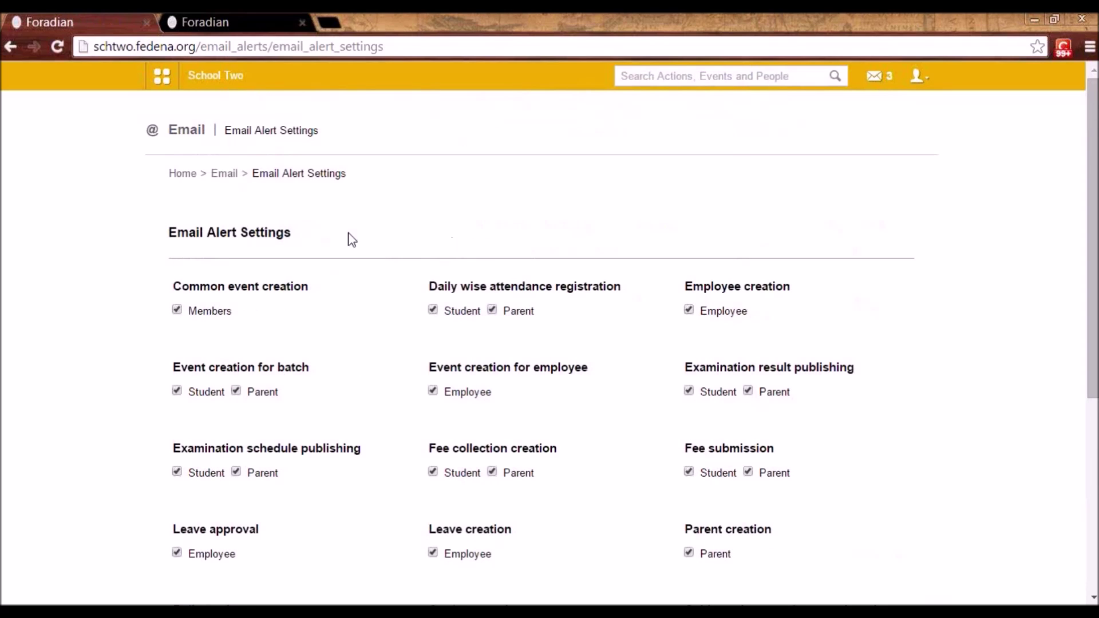
left_click(223, 173)
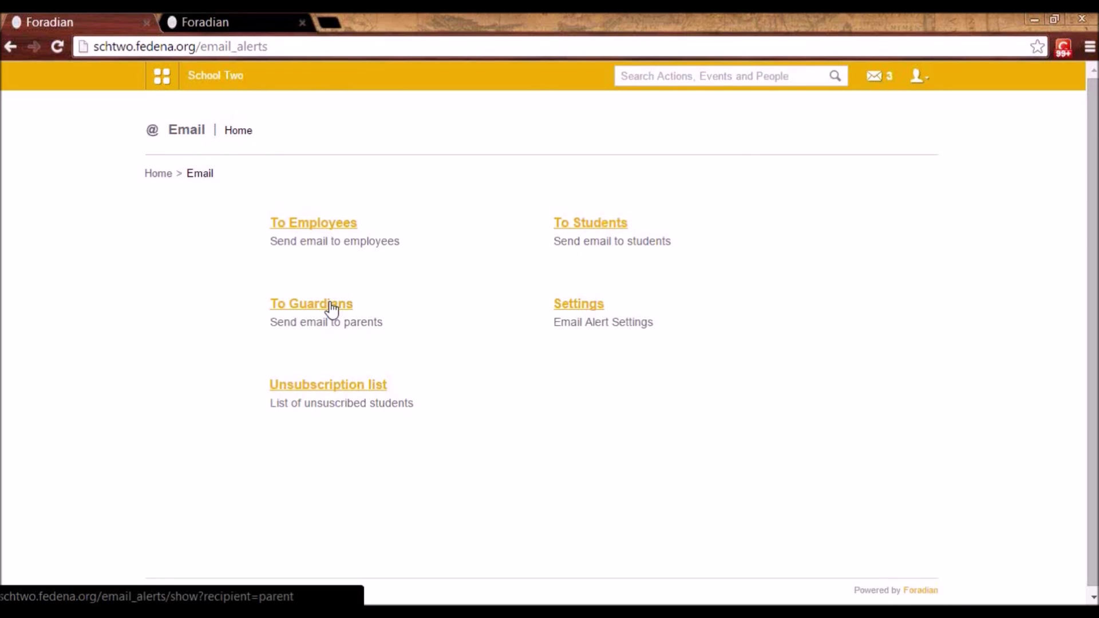
left_click(584, 225)
left_click(380, 251)
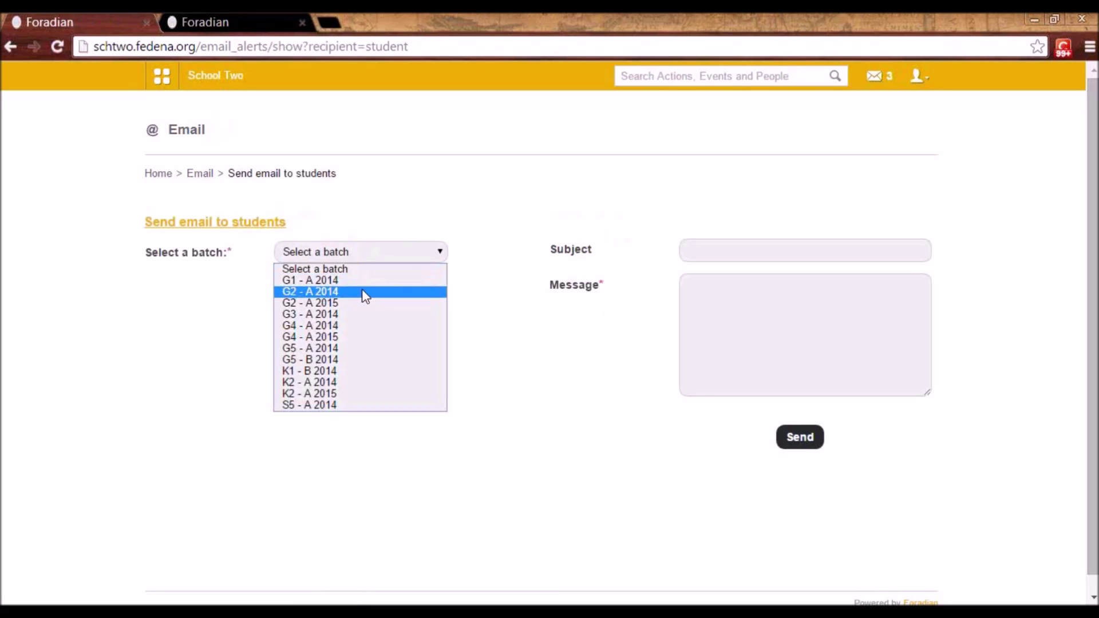
left_click(363, 291)
left_click(357, 251)
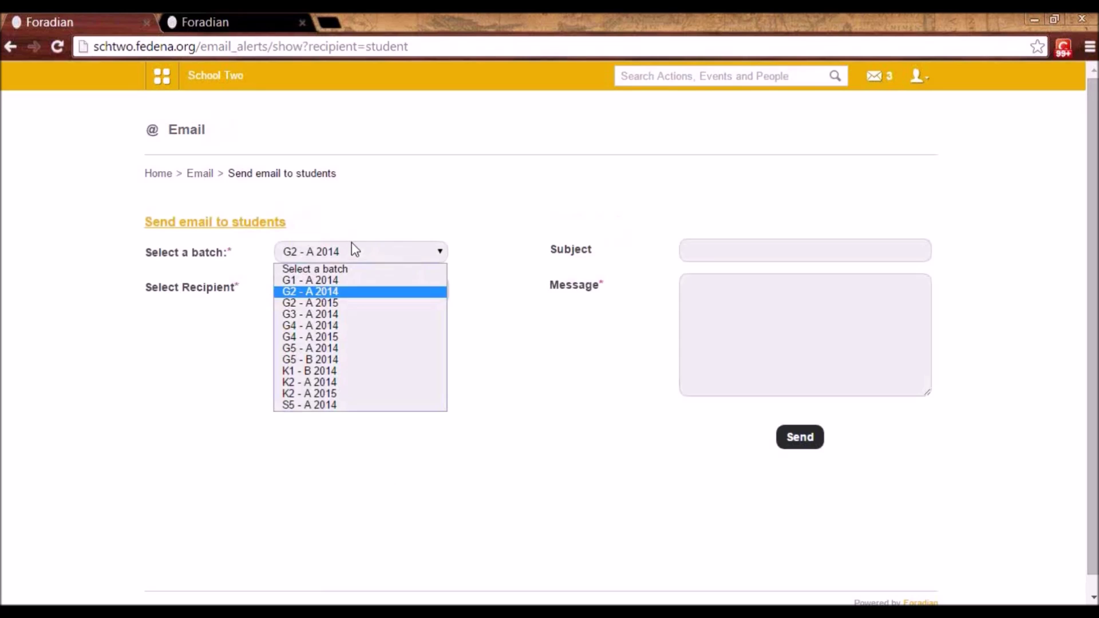
left_click(349, 280)
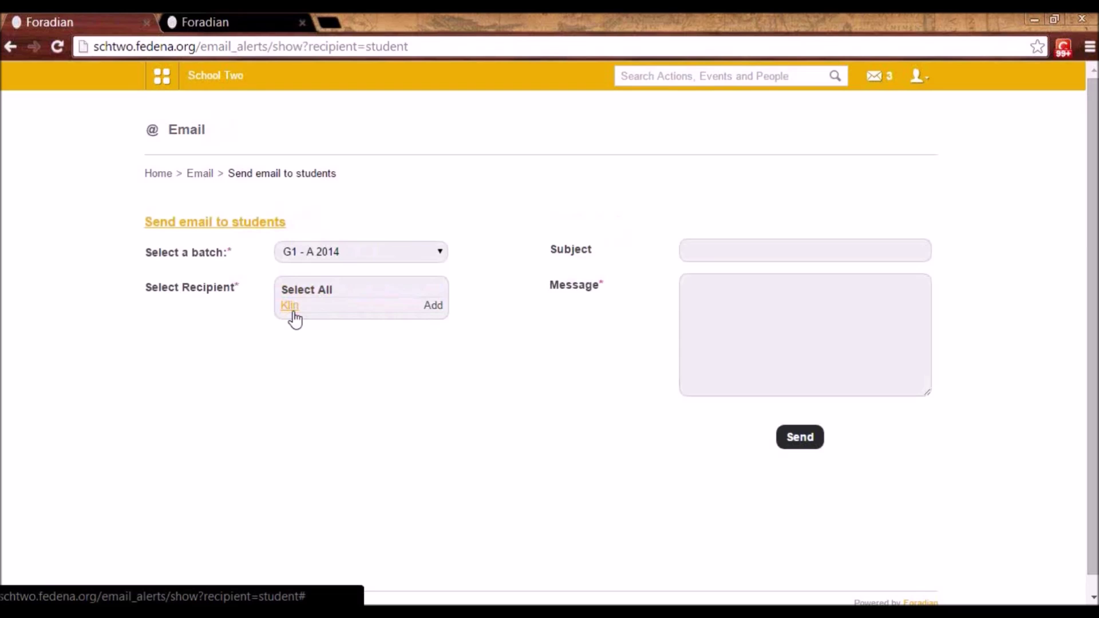
left_click(685, 253)
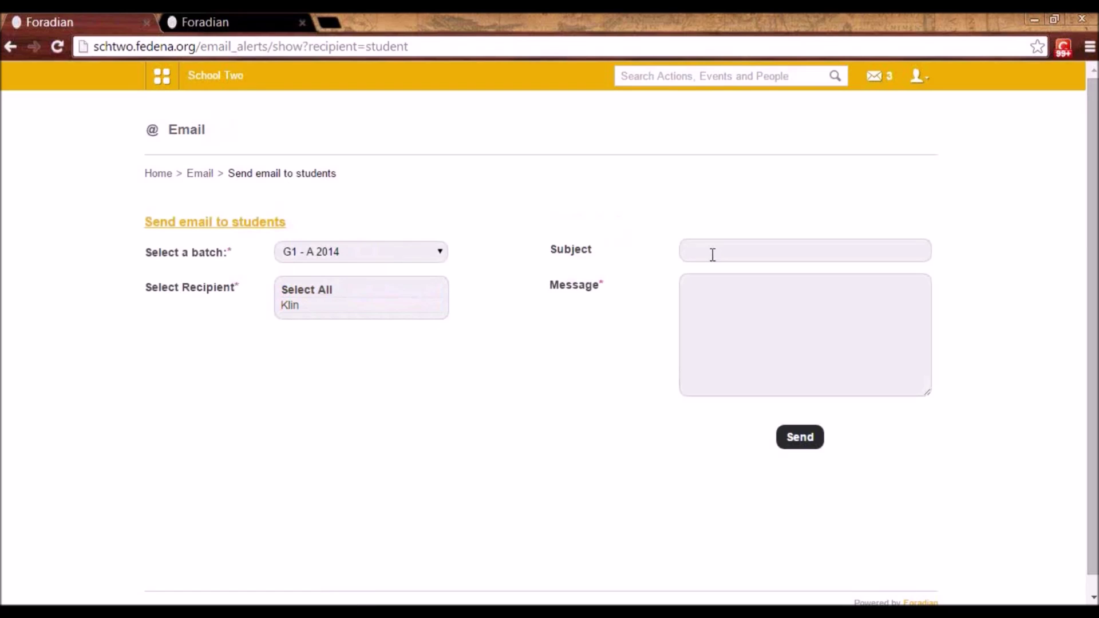
left_click(720, 304)
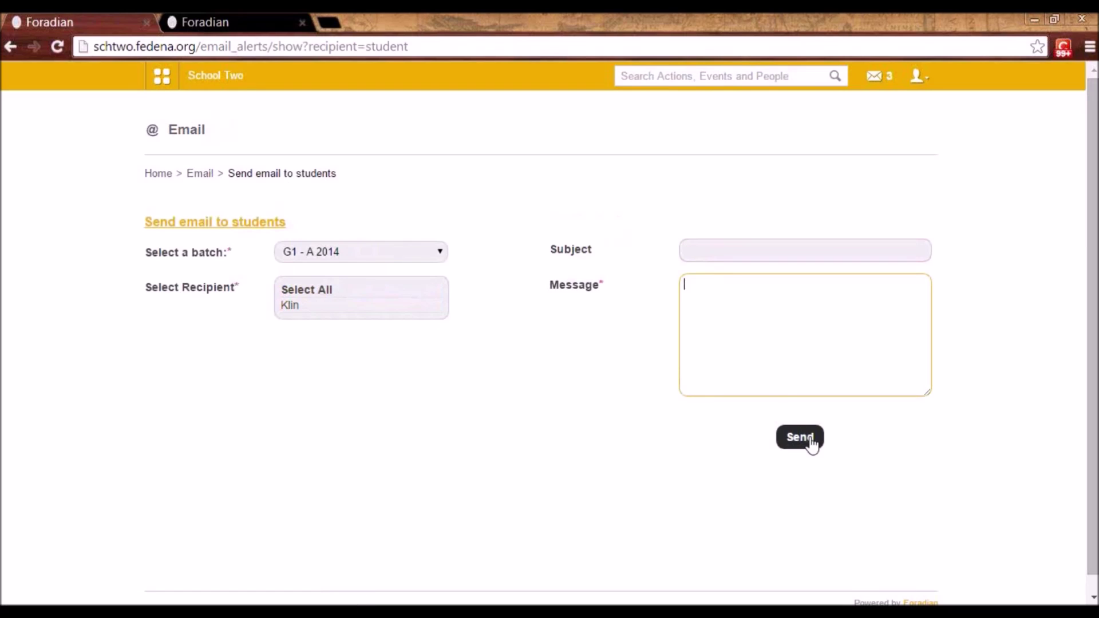
left_click(205, 174)
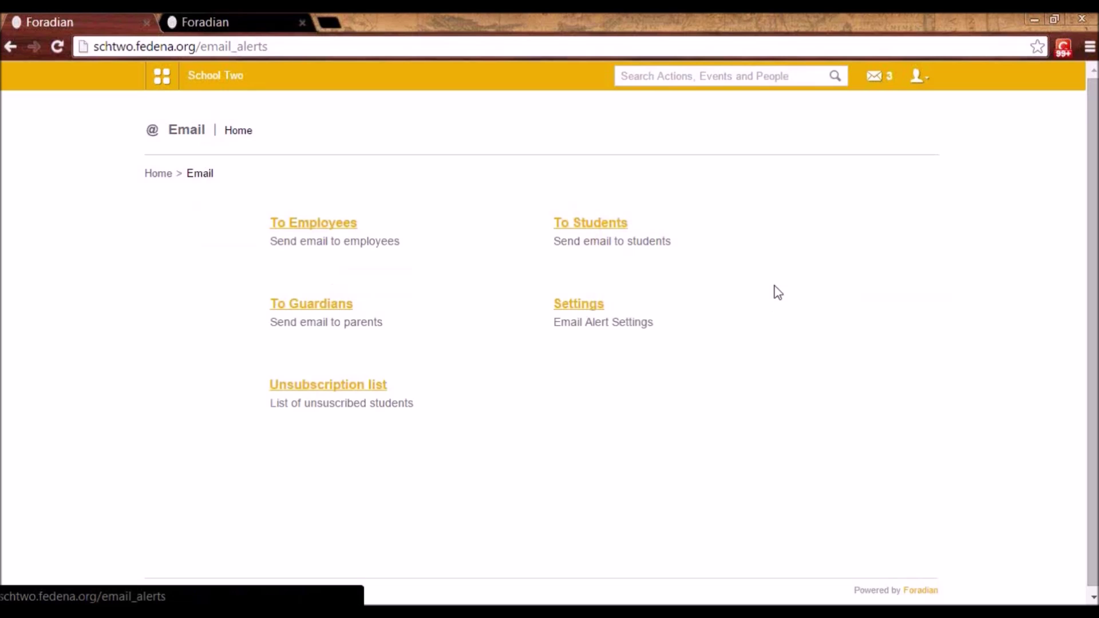
- View the empty email Unsubscription list, then bring up the Data and Reports modules
left_click(375, 388)
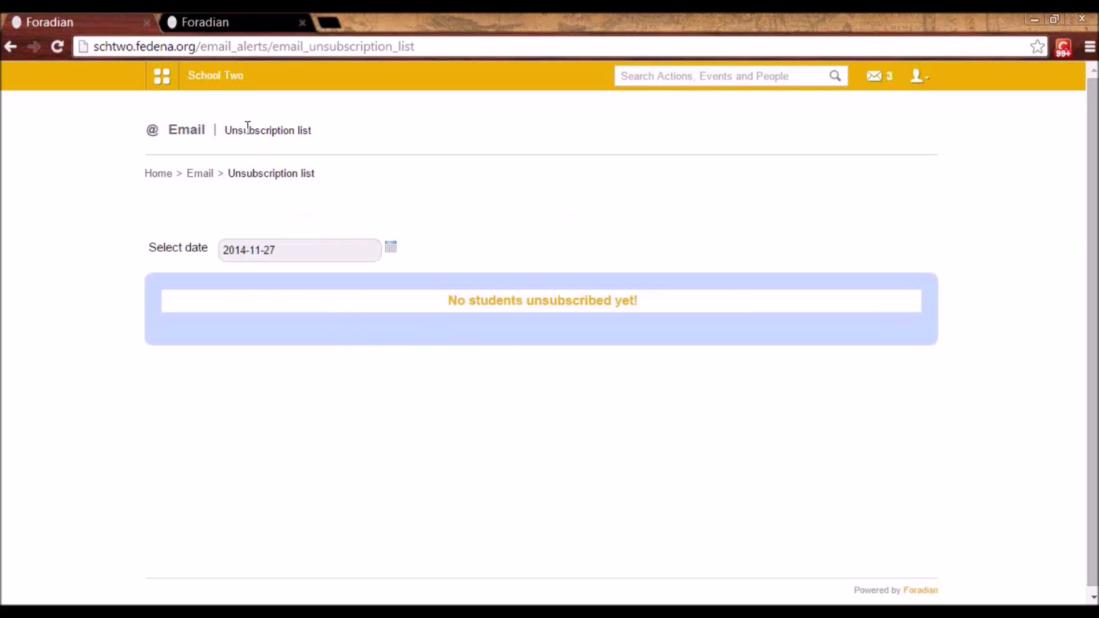
left_click(159, 77)
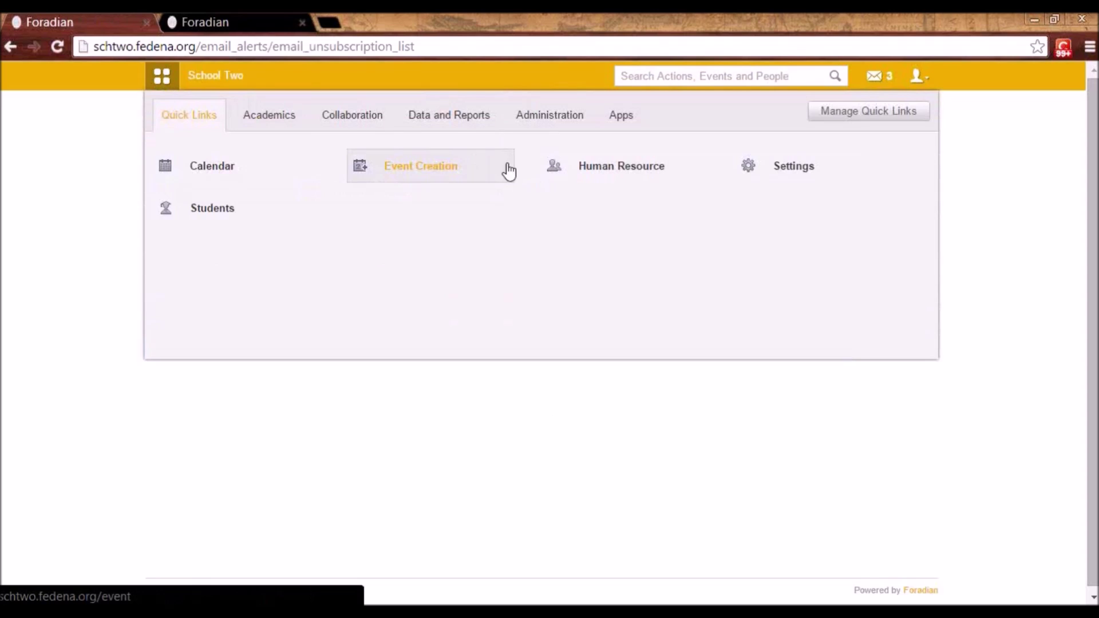
left_click(470, 122)
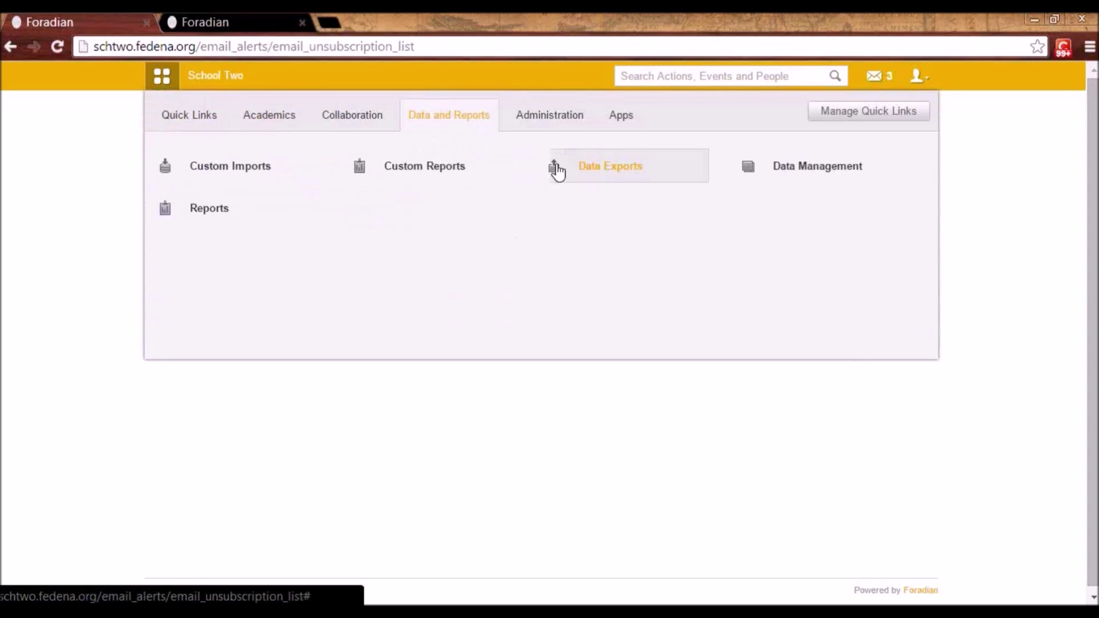
- Open the Data Exports list, start a new export, then go back to All Exports
left_click(573, 166)
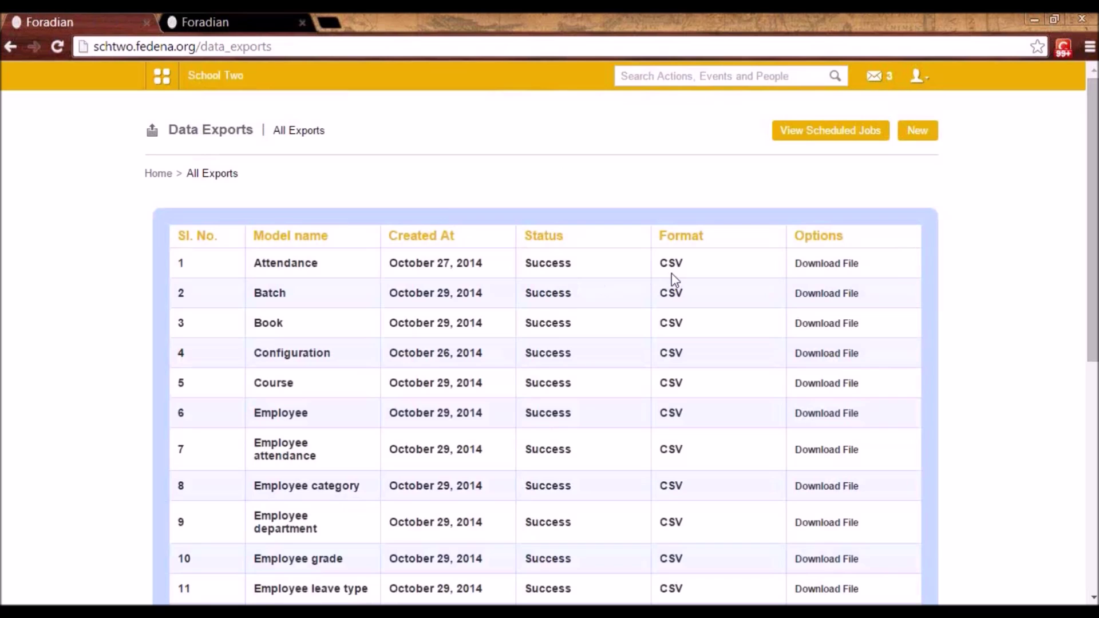
left_click(904, 137)
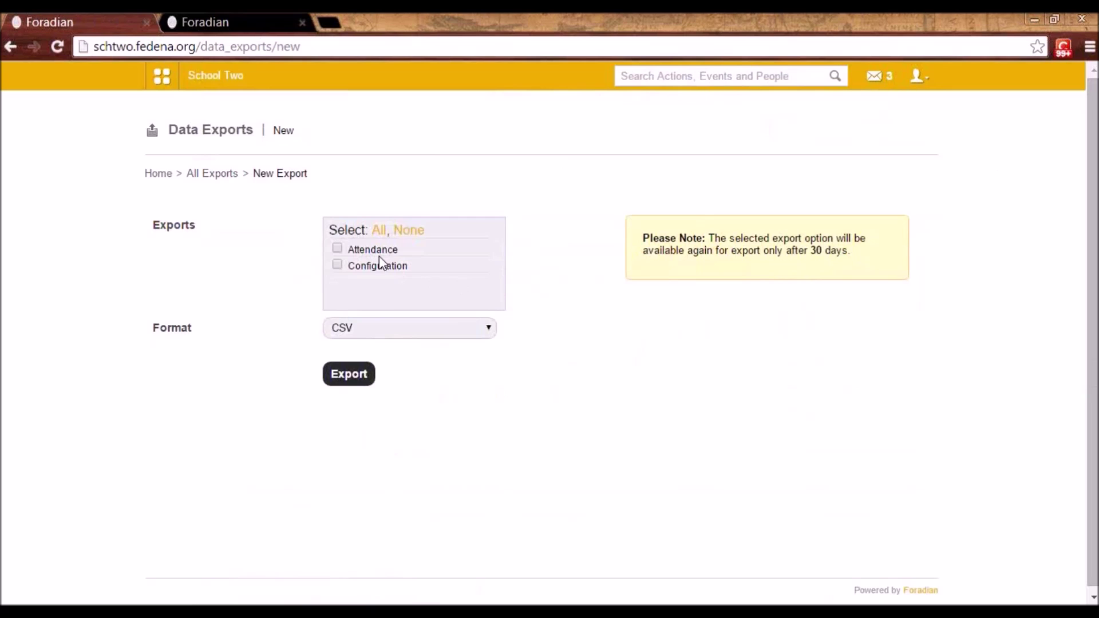
left_click(231, 176)
- Scroll through the All Exports table and bring up the main navigation panel
scroll(257, 263, "down", 2)
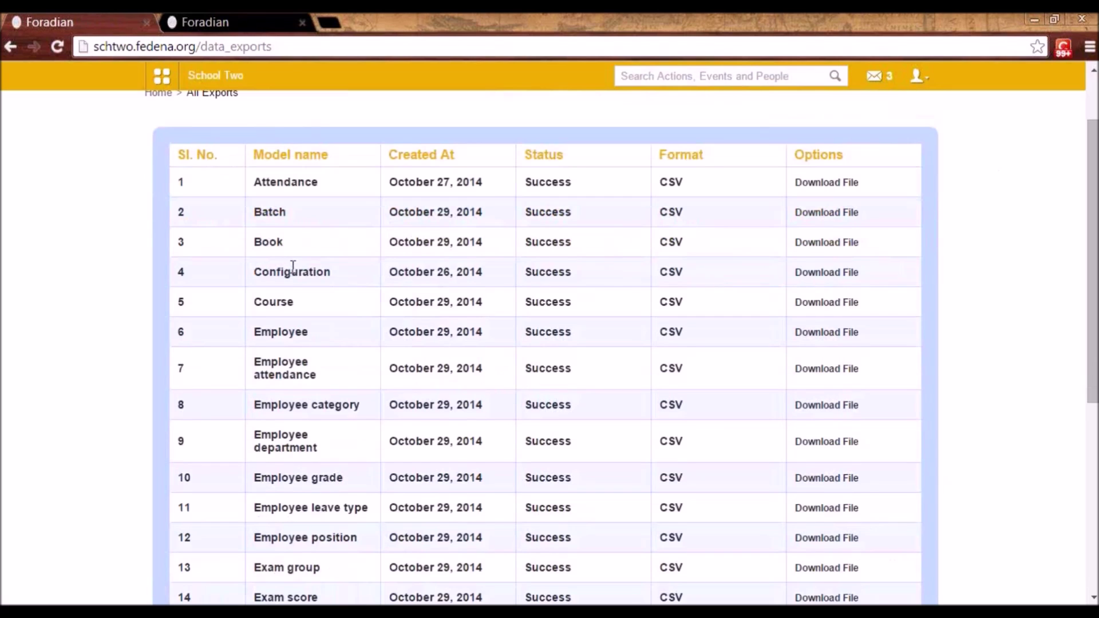
scroll(286, 229, "down", 2)
scroll(319, 321, "down", 4)
scroll(324, 323, "up", 7)
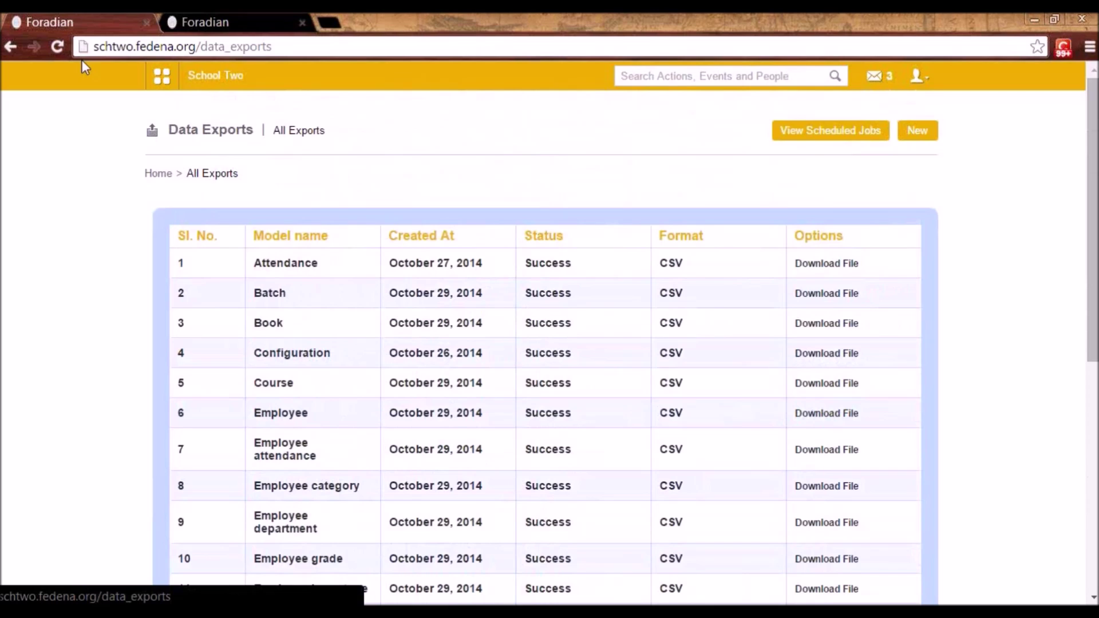
left_click(158, 85)
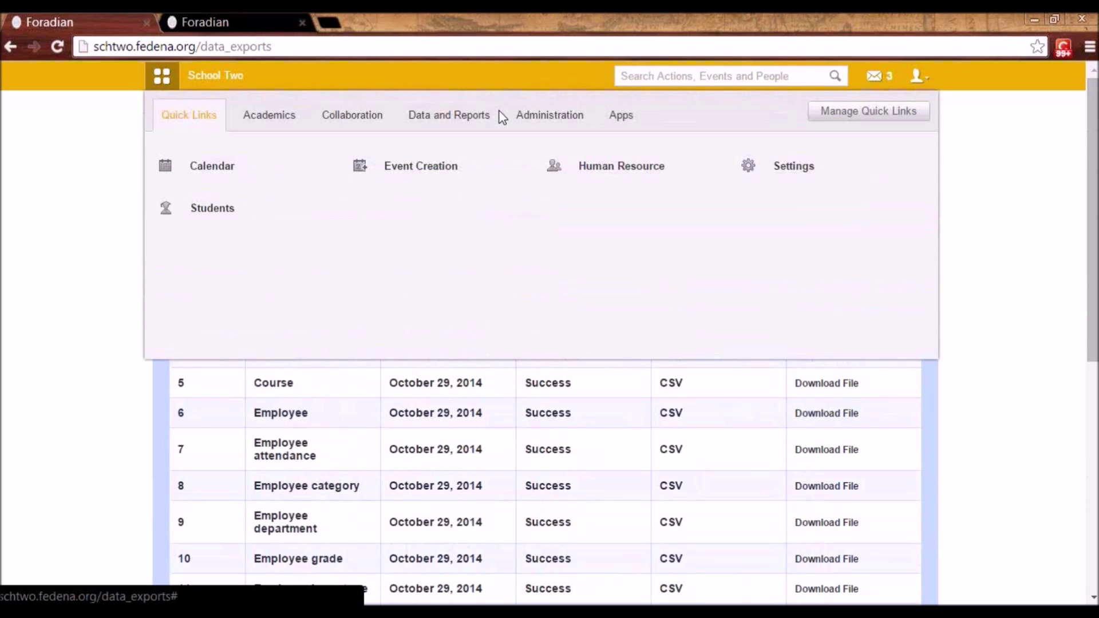
- From Data and Reports > Custom Reports, start a New Student Report and select its Name field
left_click(423, 121)
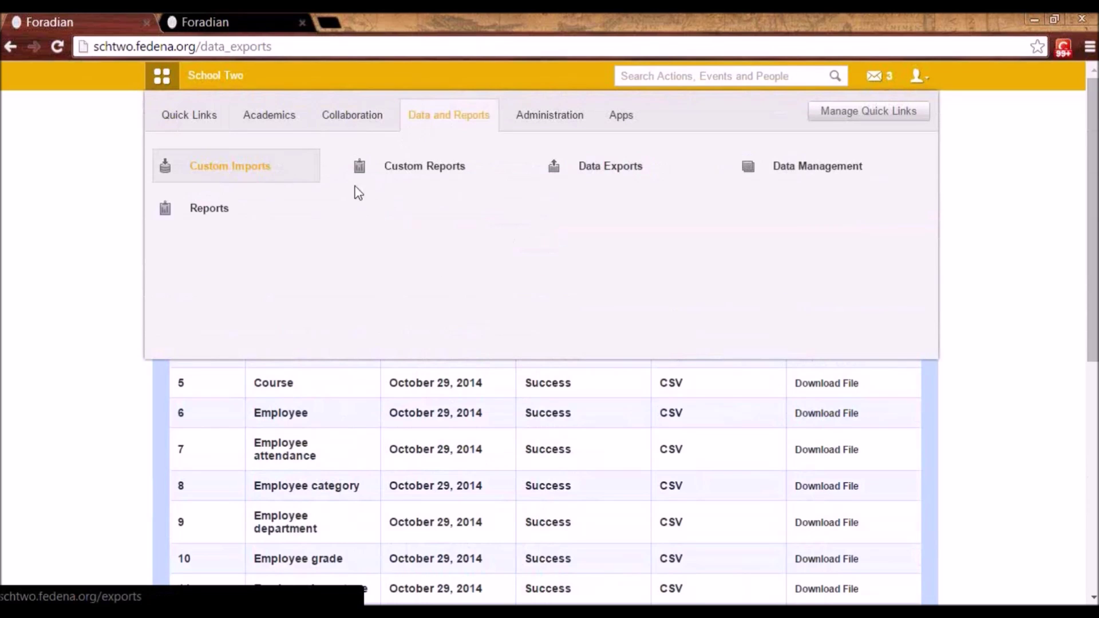
left_click(423, 171)
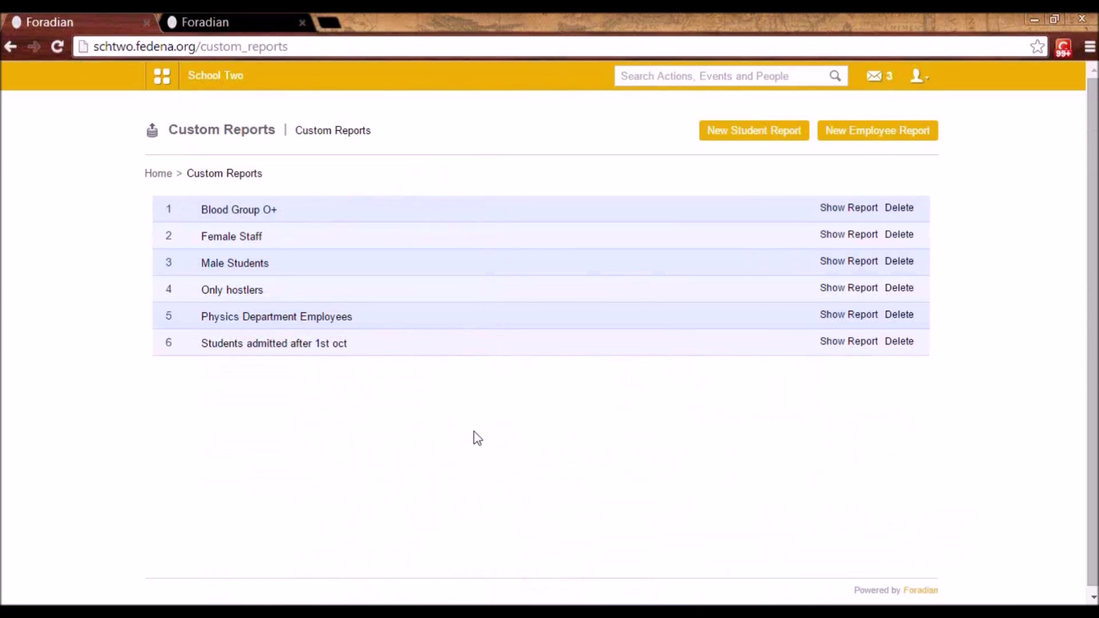
left_click(728, 139)
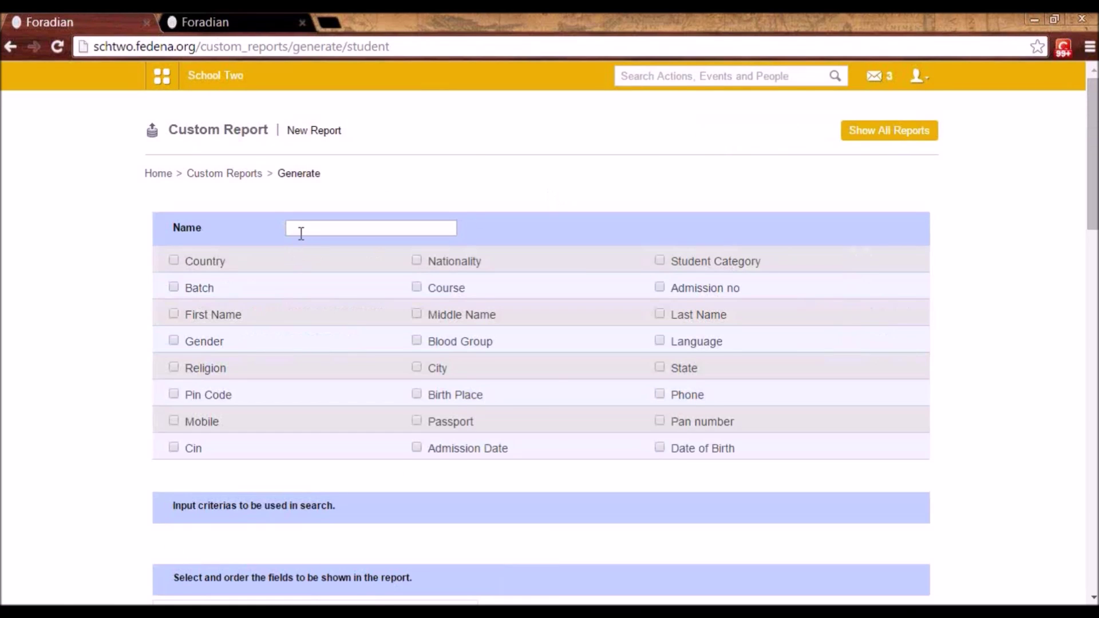
left_click(301, 234)
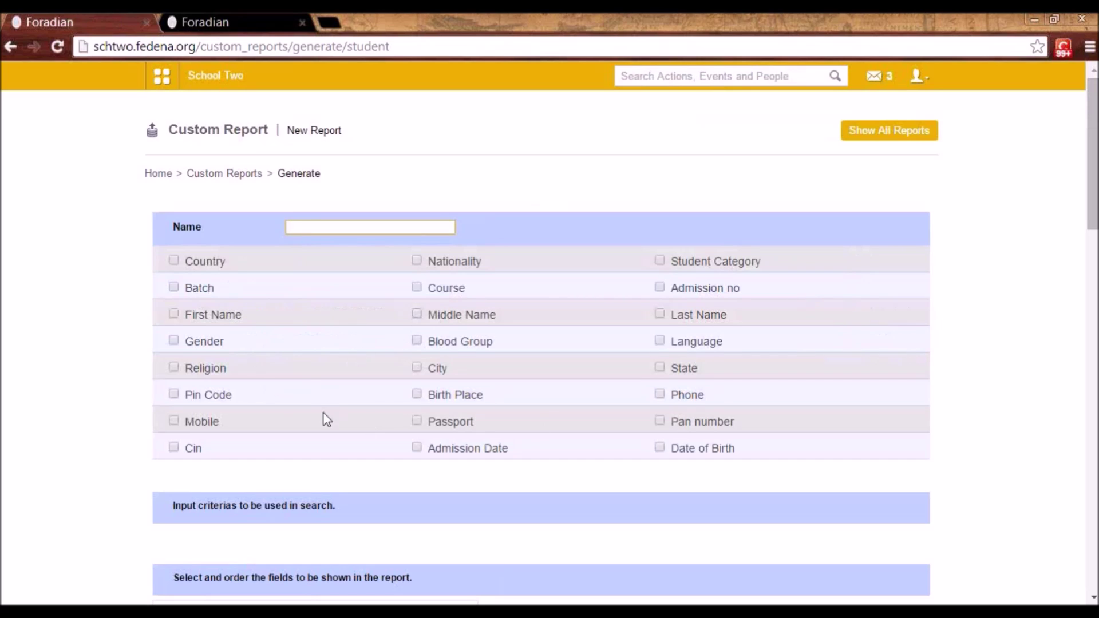
- Add Gender as a criterion, name the report 'Female Stude', and set Gender equal to f
left_click(174, 341)
left_click(315, 226)
type("Female")
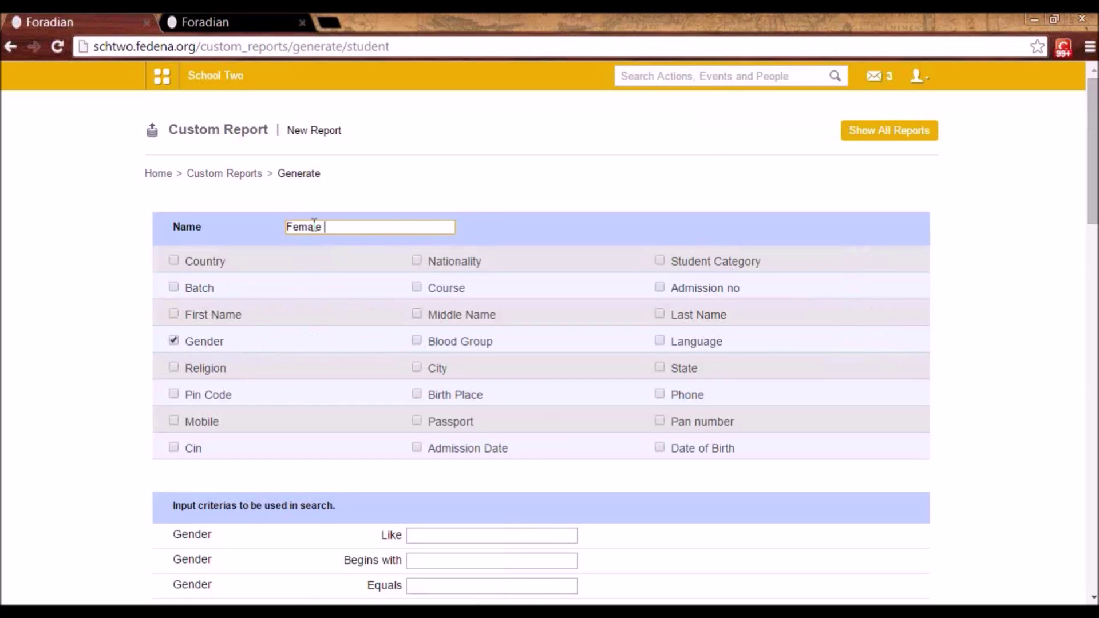
type(" Students")
scroll(399, 262, "down", 3)
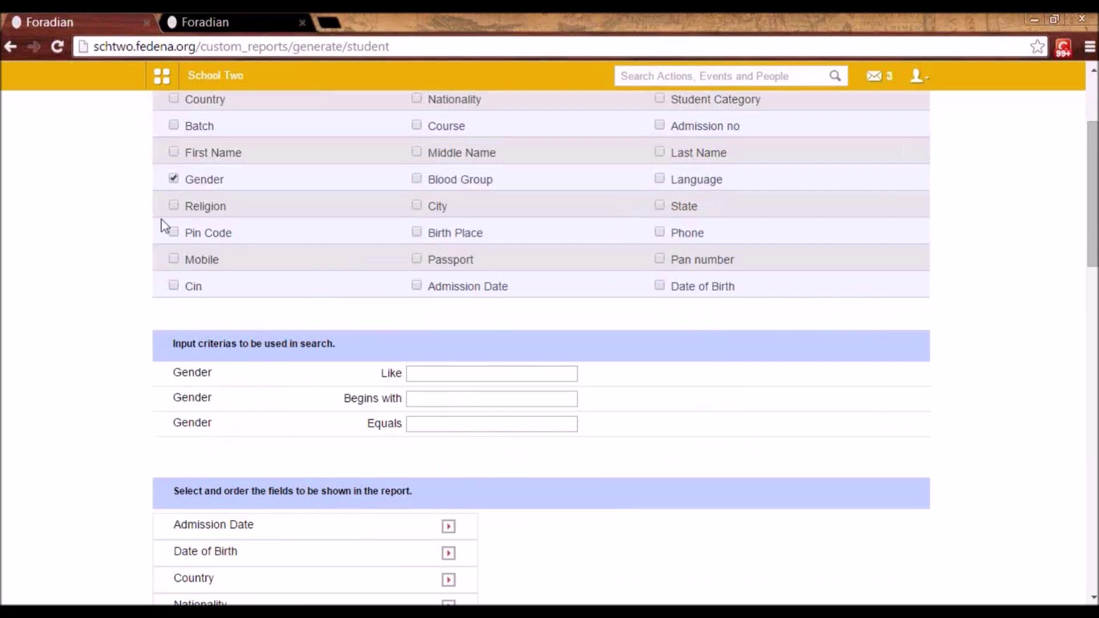
scroll(174, 223, "up", 2)
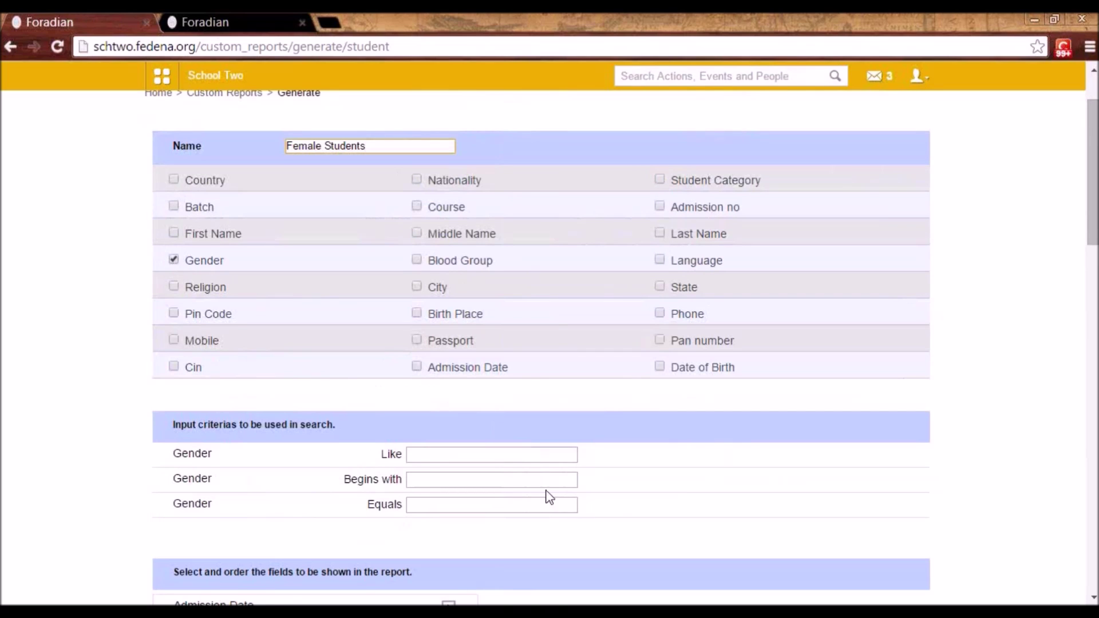
left_click(460, 507)
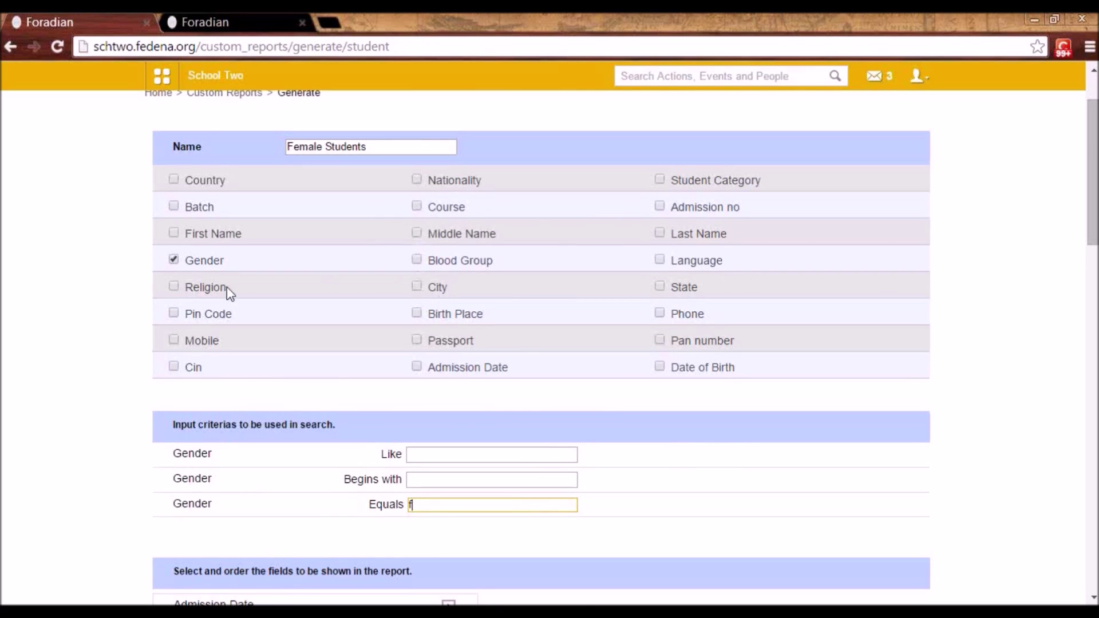
- Add Blood Group equals AB+ as a criterion, then return to the Custom Reports list
left_click(416, 259)
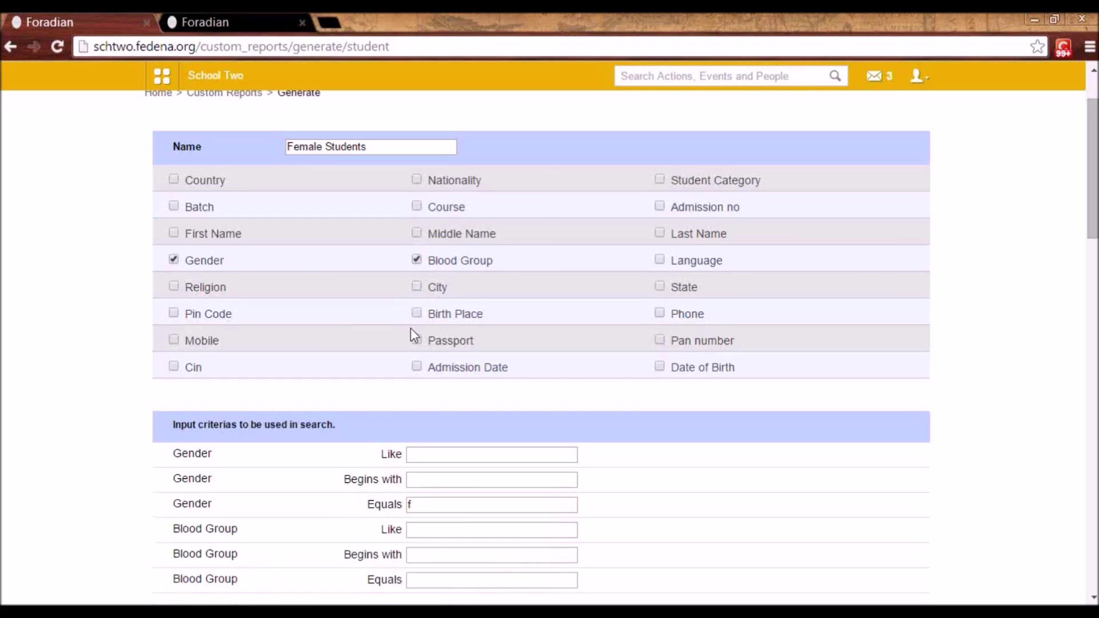
scroll(411, 343, "down", 4)
left_click(416, 336)
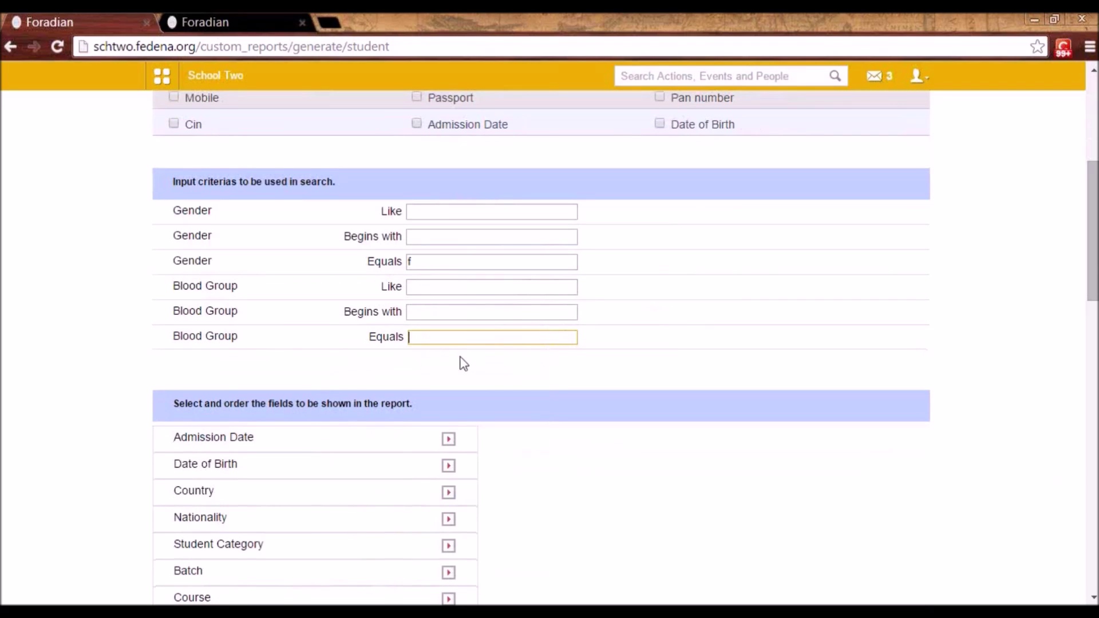
type("AB")
scroll(515, 319, "up", 3)
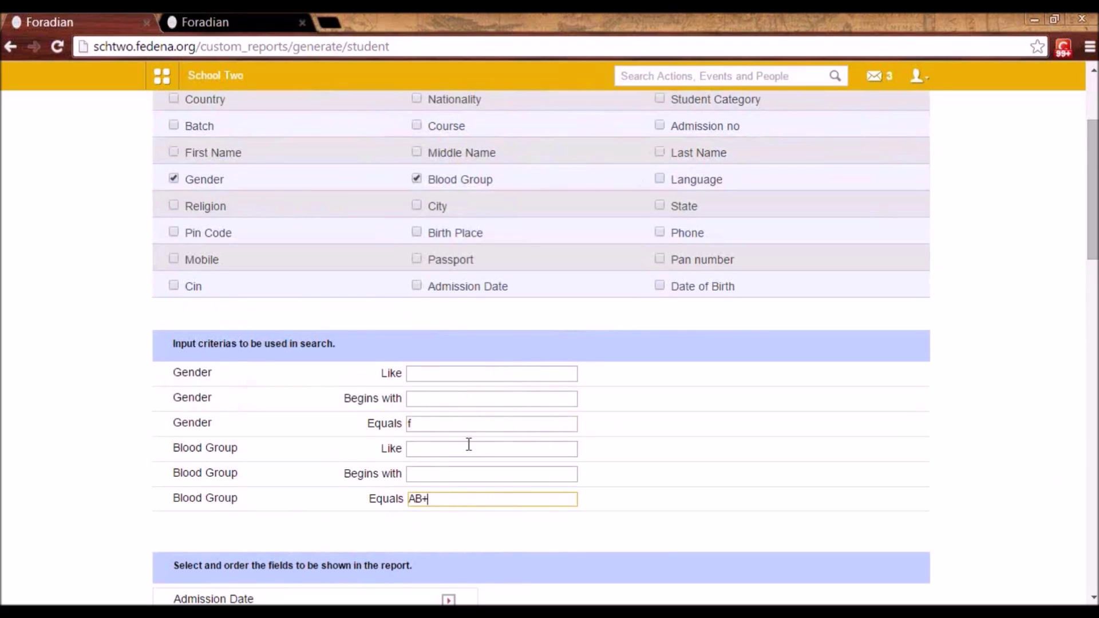
scroll(387, 201, "up", 2)
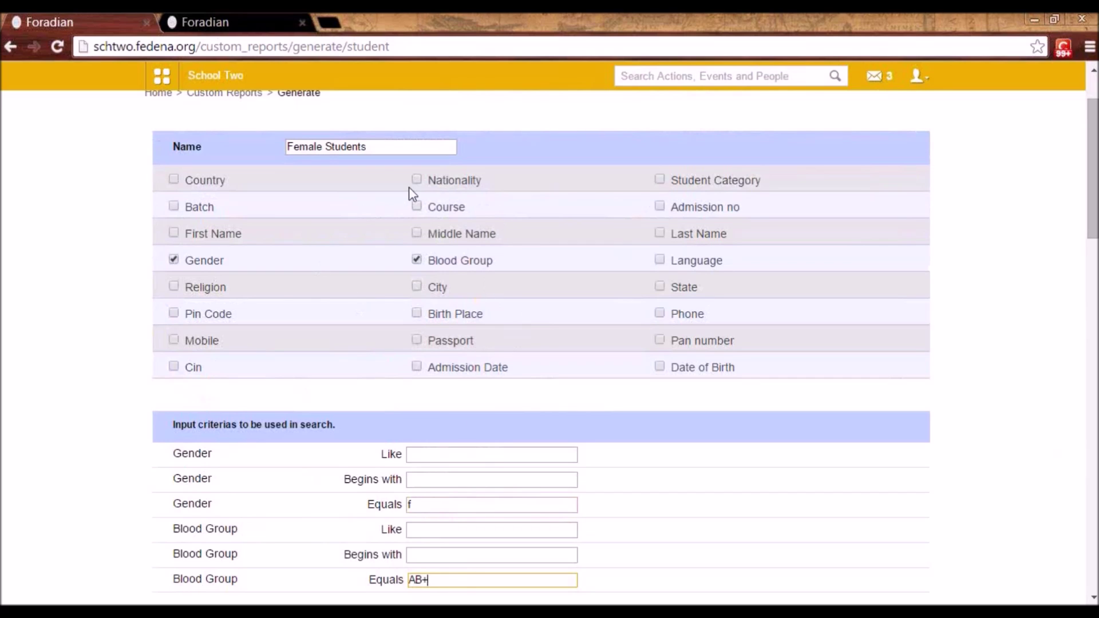
scroll(354, 146, "up", 2)
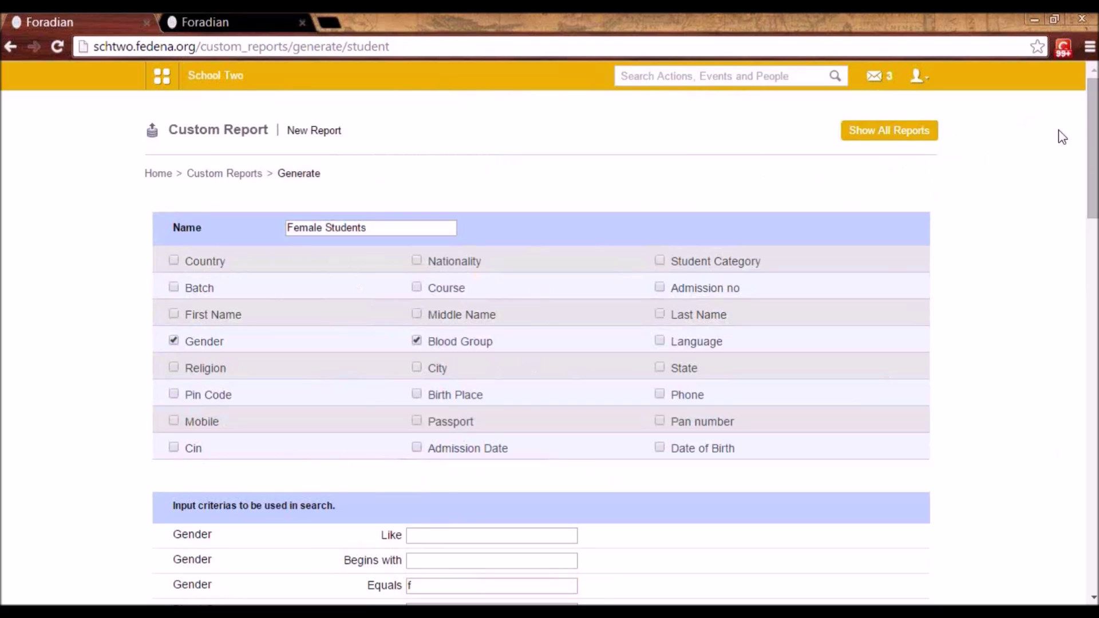
scroll(863, 220, "down", 8)
scroll(373, 297, "up", 8)
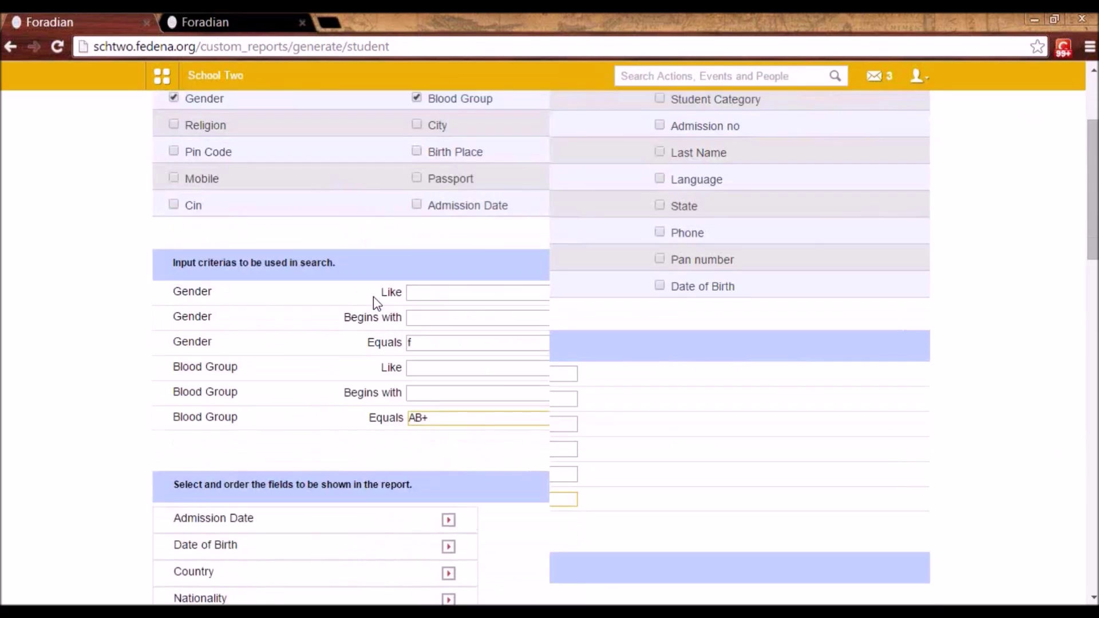
left_click(248, 174)
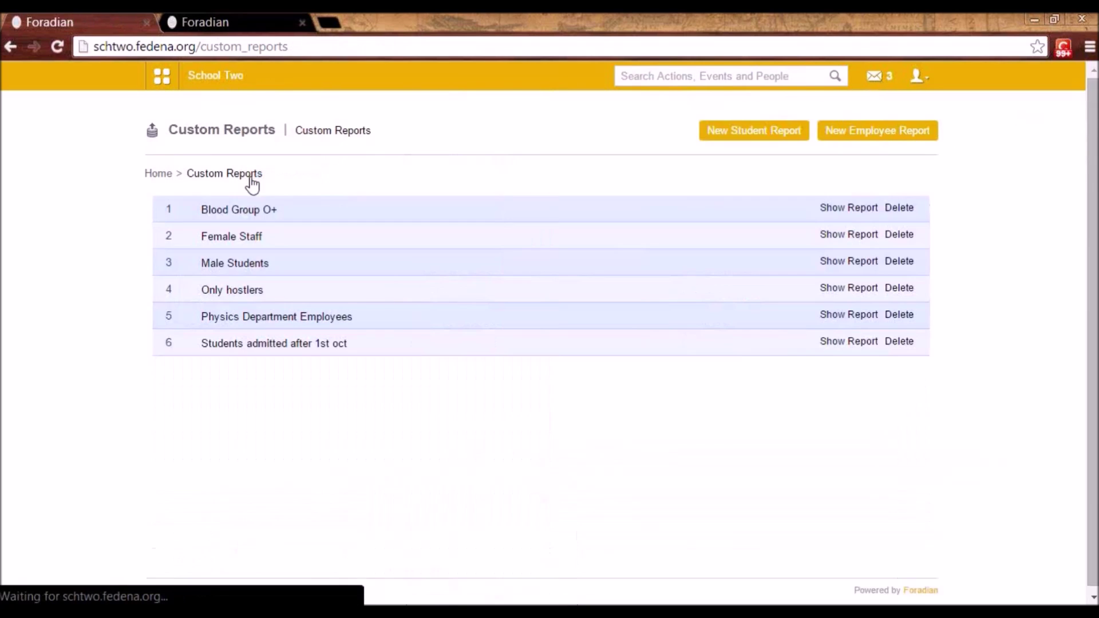
- View the Female Staff report's 18 employees, then return to Custom Reports
left_click(239, 244)
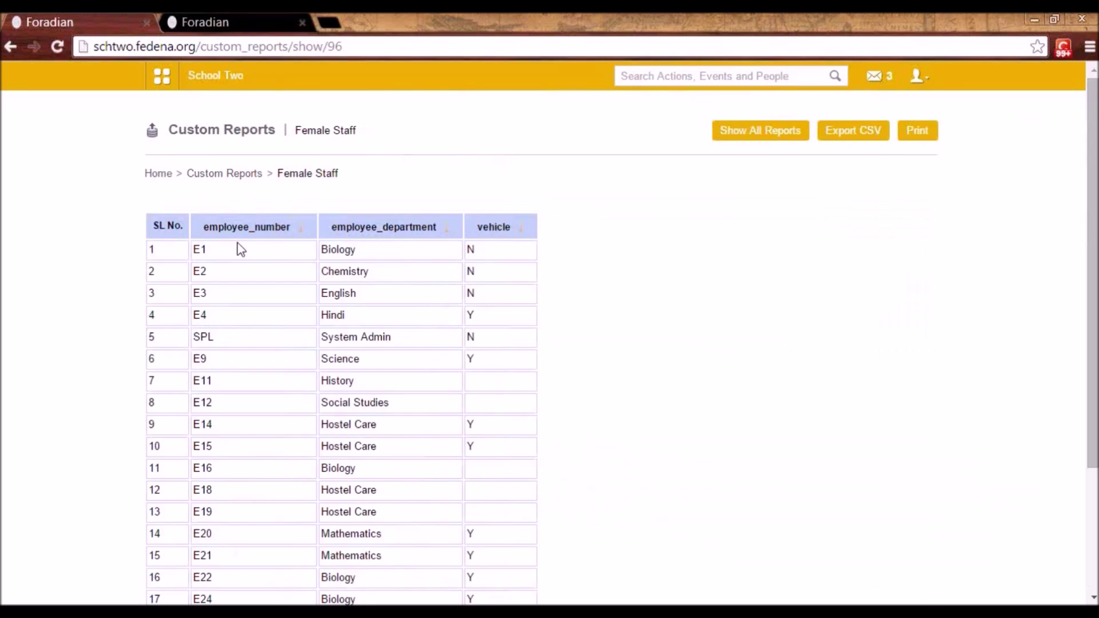
scroll(860, 357, "down", 2)
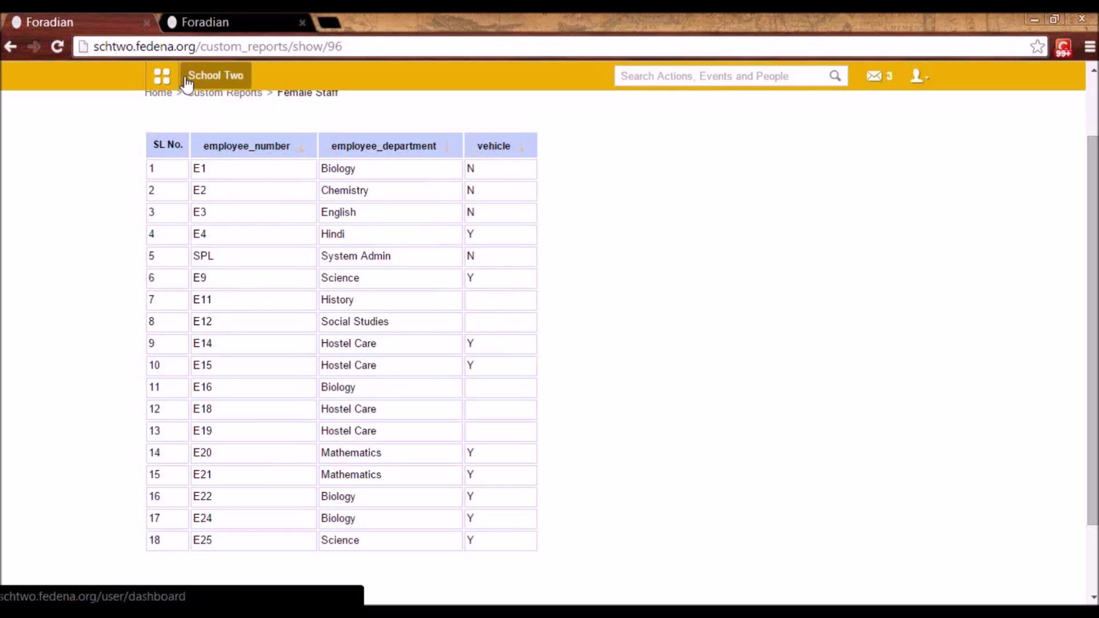
scroll(191, 496, "down", 2)
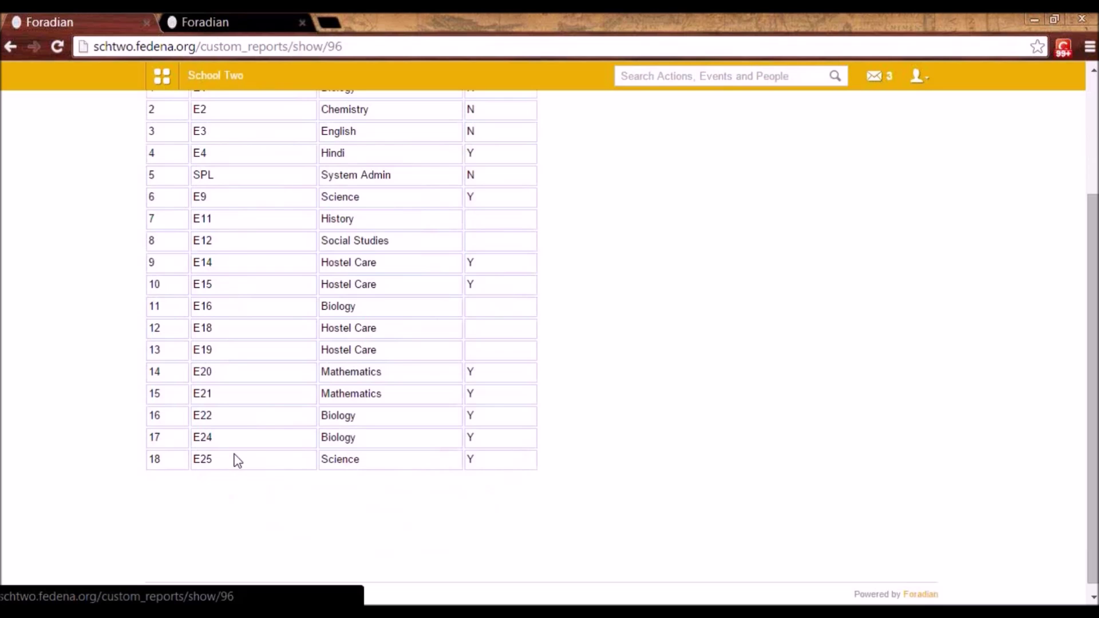
scroll(234, 461, "up", 3)
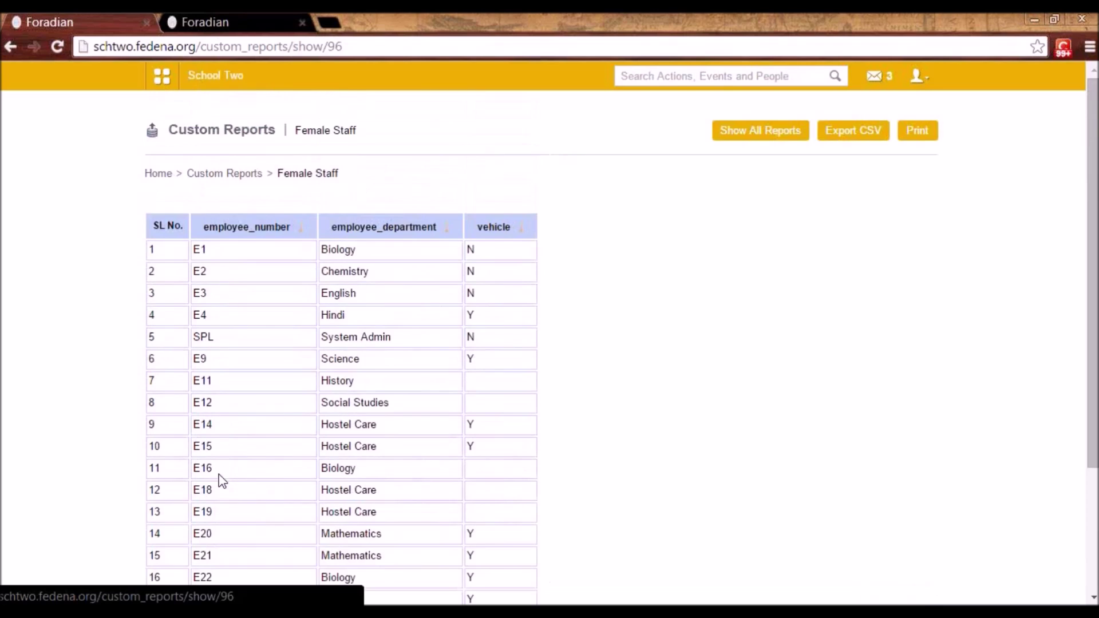
left_click(224, 173)
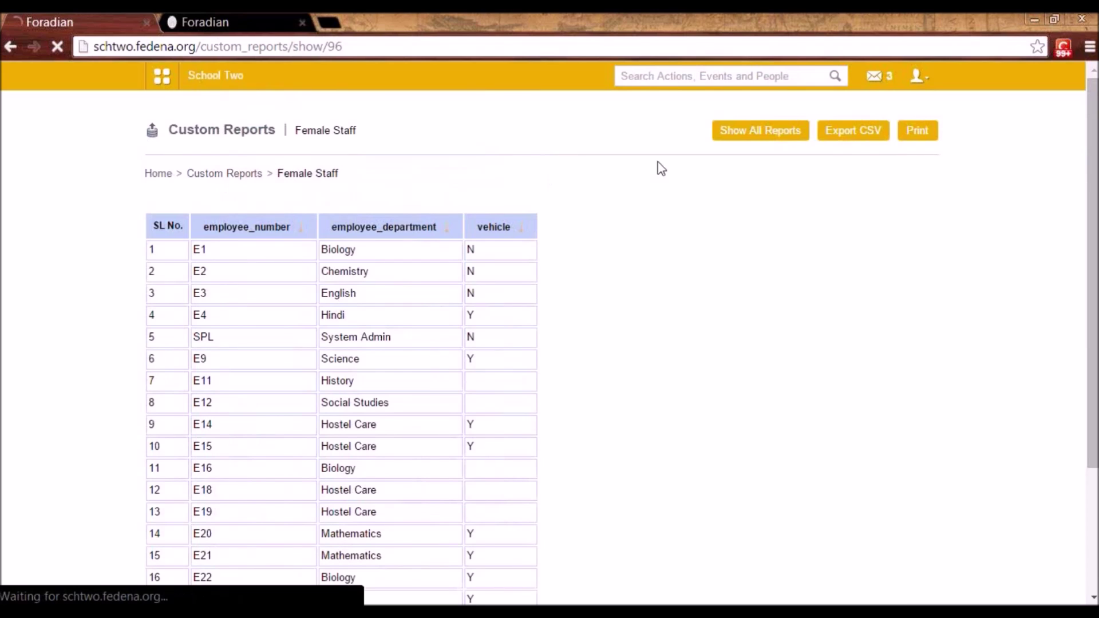
- Start a new employee report with Marital Status as a search criterion
left_click(886, 135)
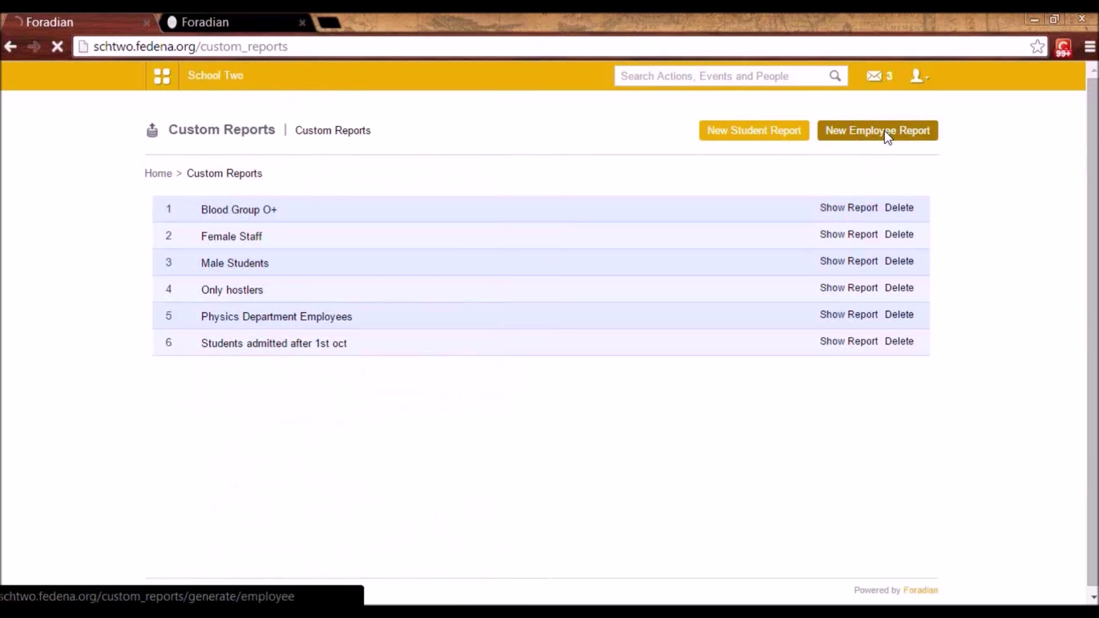
scroll(410, 277, "down", 2)
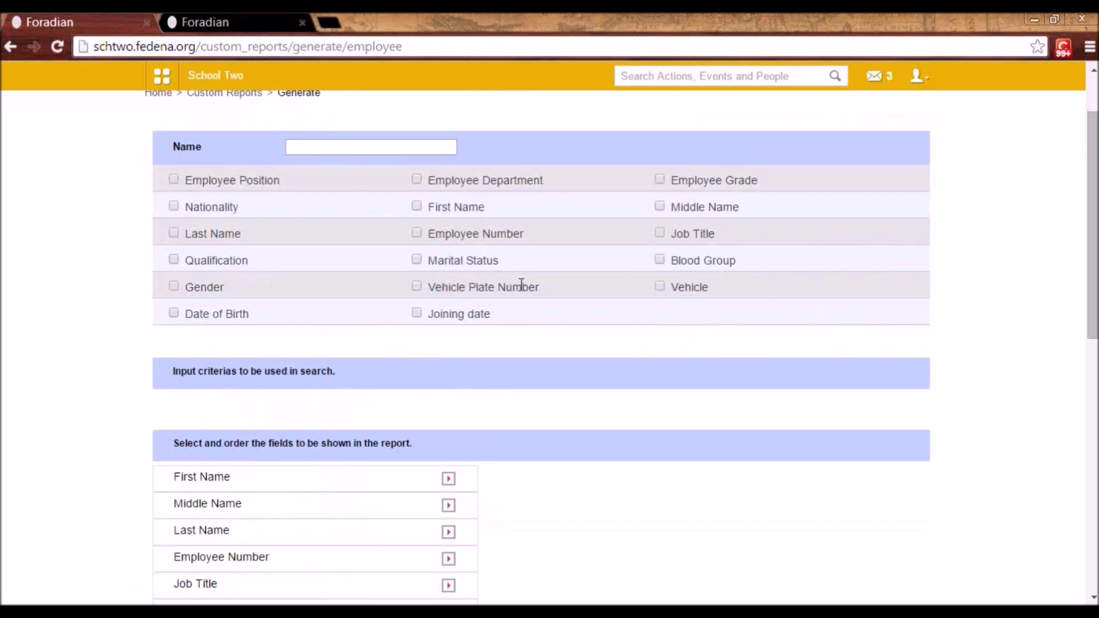
left_click(416, 260)
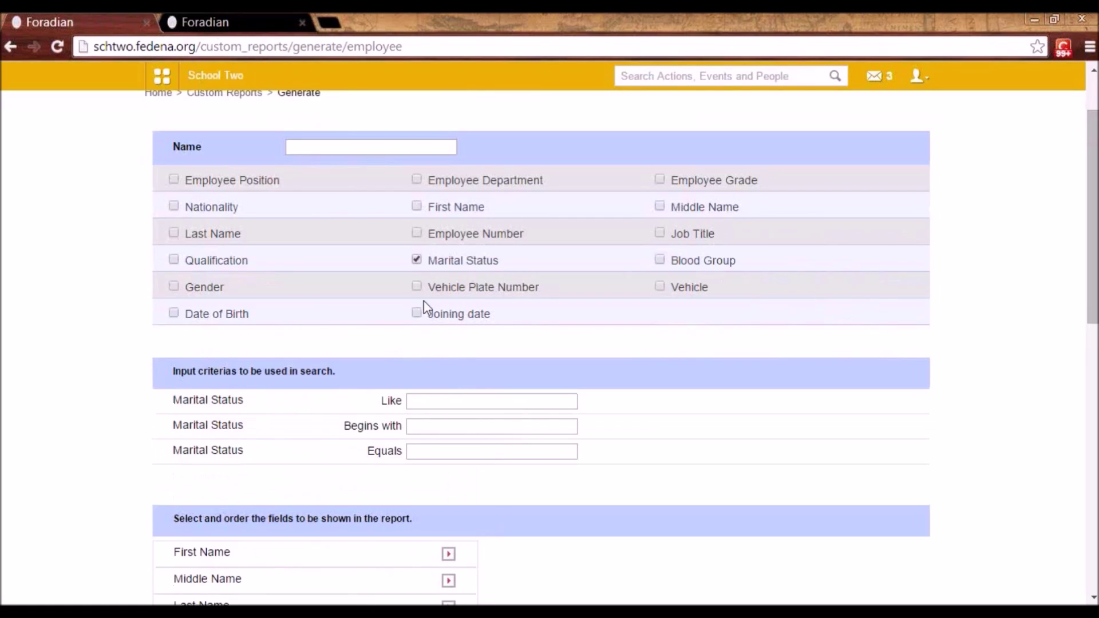
left_click(427, 450)
scroll(200, 437, "down", 5)
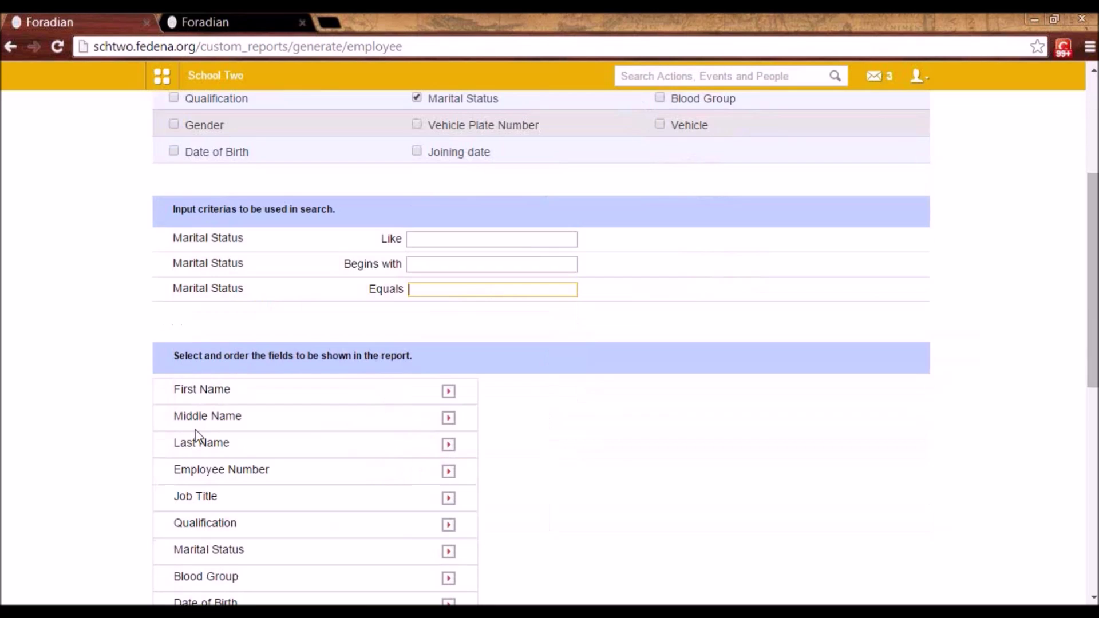
scroll(429, 328, "down", 5)
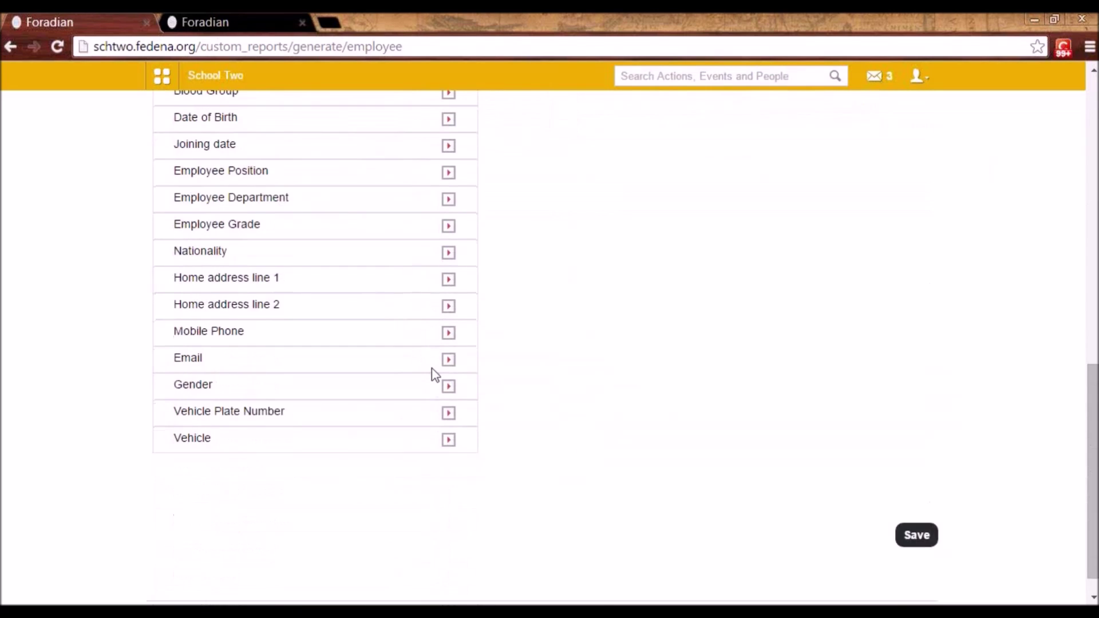
scroll(432, 375, "up", 5)
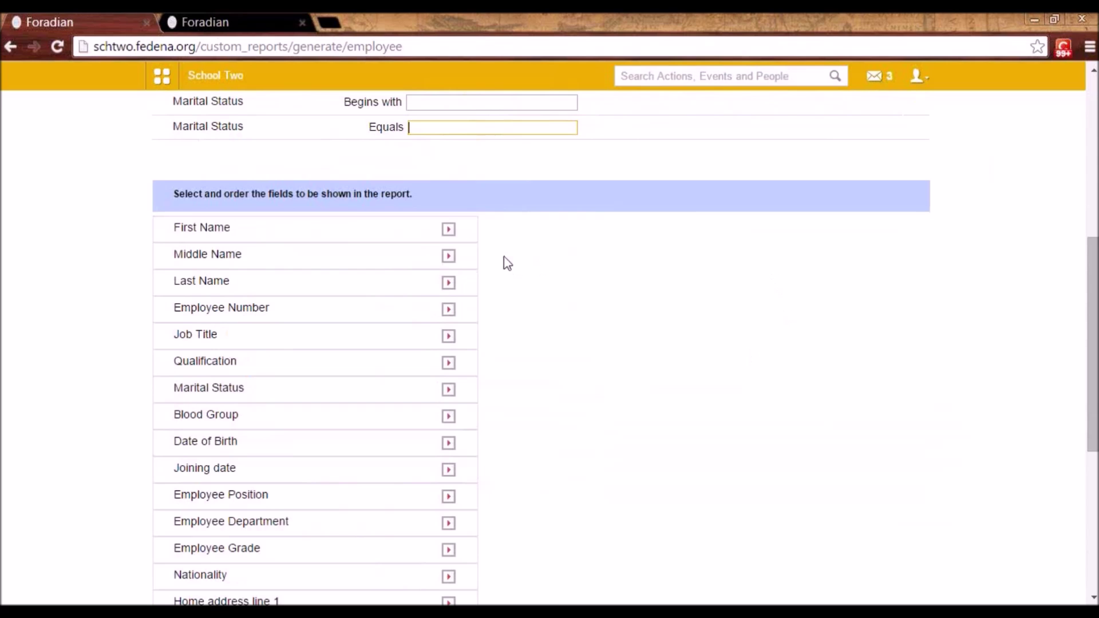
- Add First Name, Last Name and Job Title columns, moving Last Name above First Name
left_click(448, 231)
left_click(448, 255)
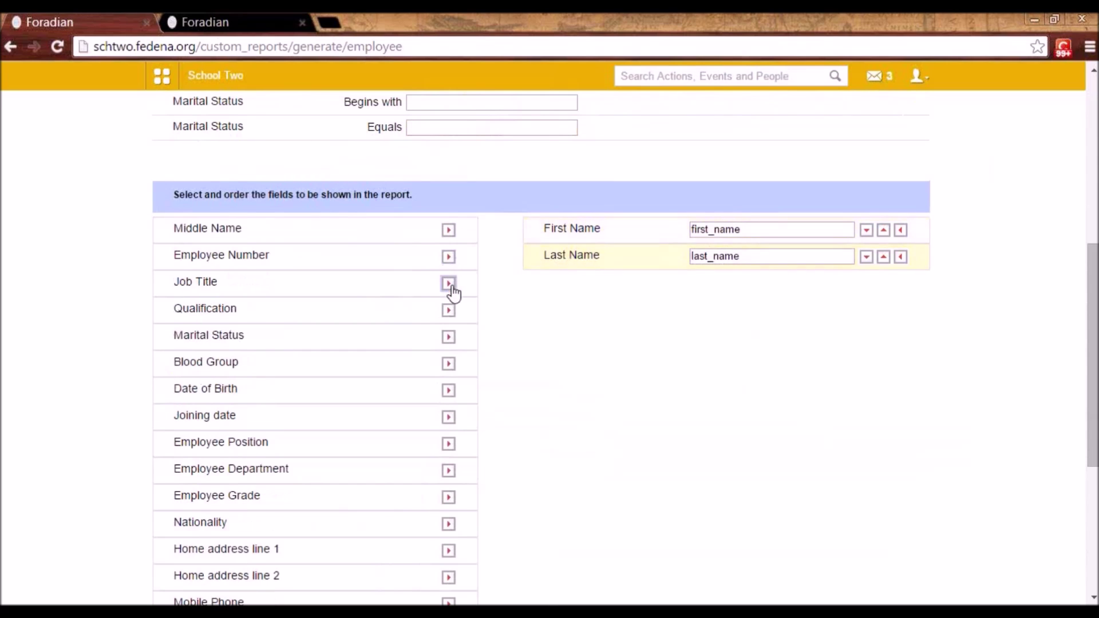
left_click(448, 283)
left_click(883, 229)
left_click(883, 256)
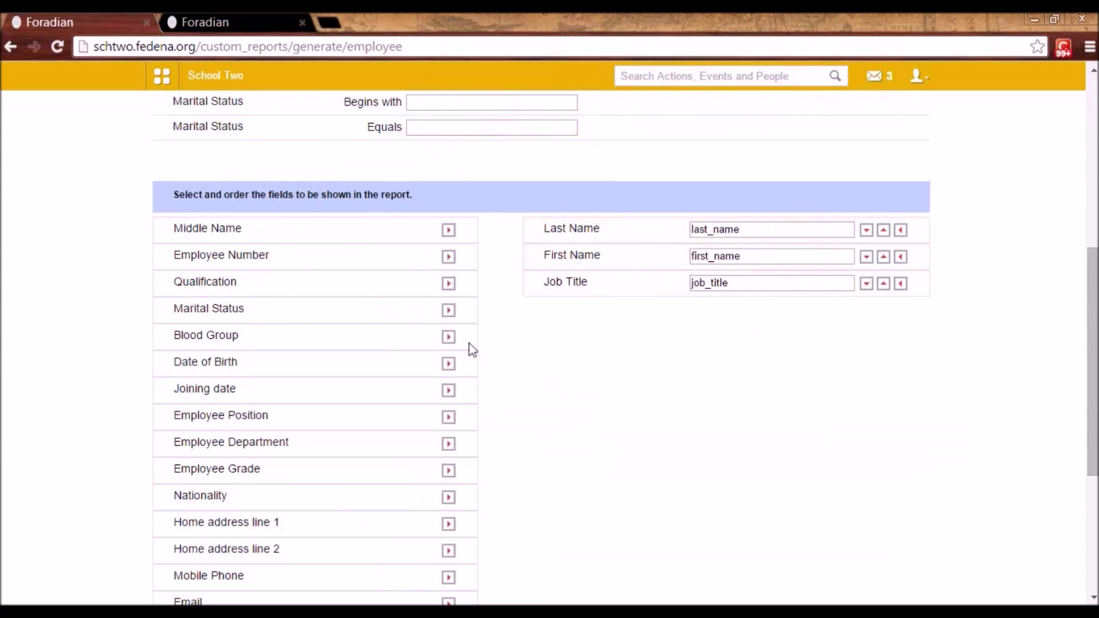
scroll(449, 349, "up", 4)
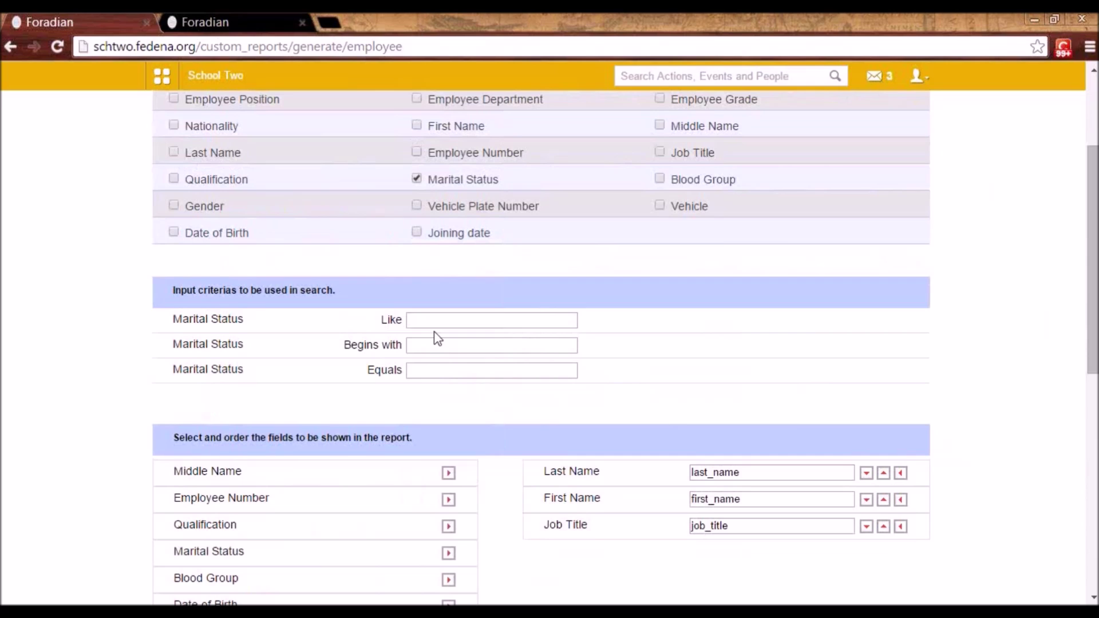
left_click(164, 79)
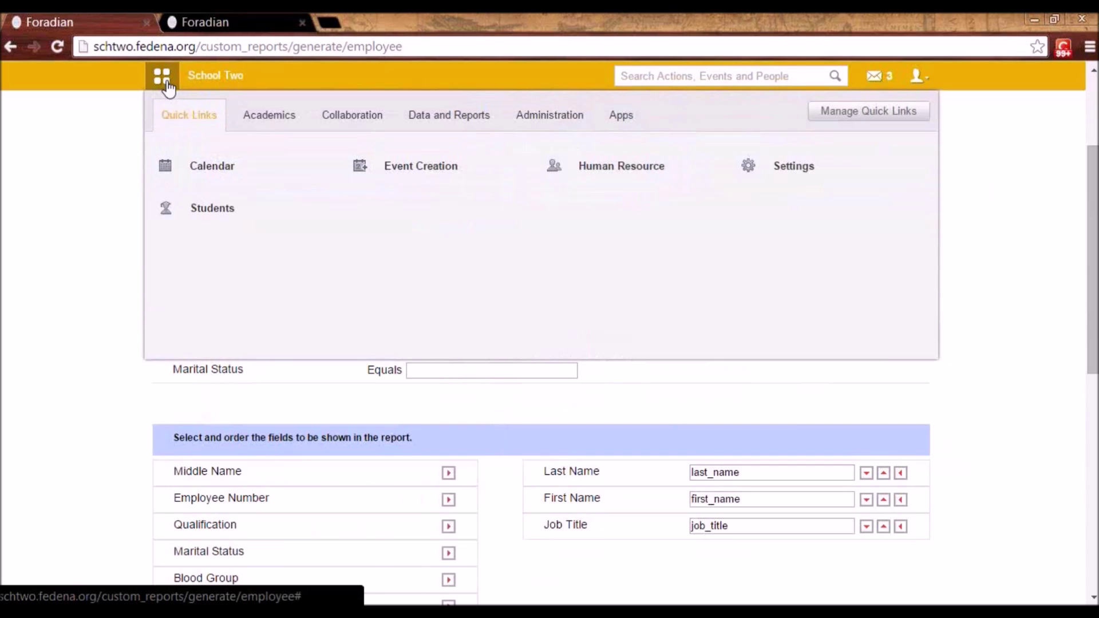
- Go to Data and Reports > Custom Imports and start a new export
left_click(471, 121)
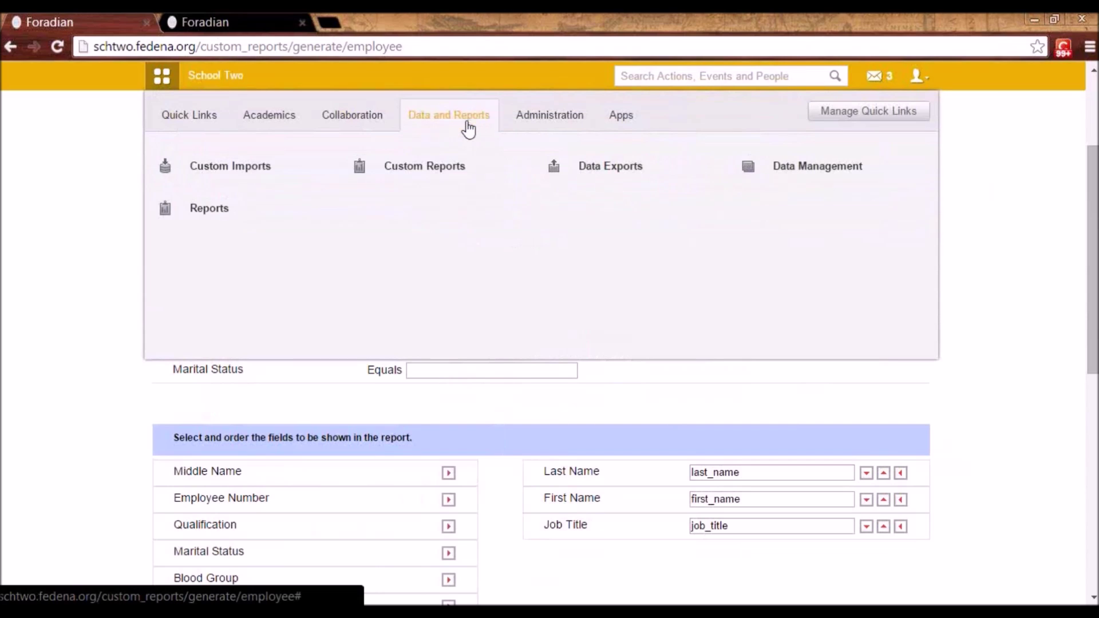
left_click(235, 168)
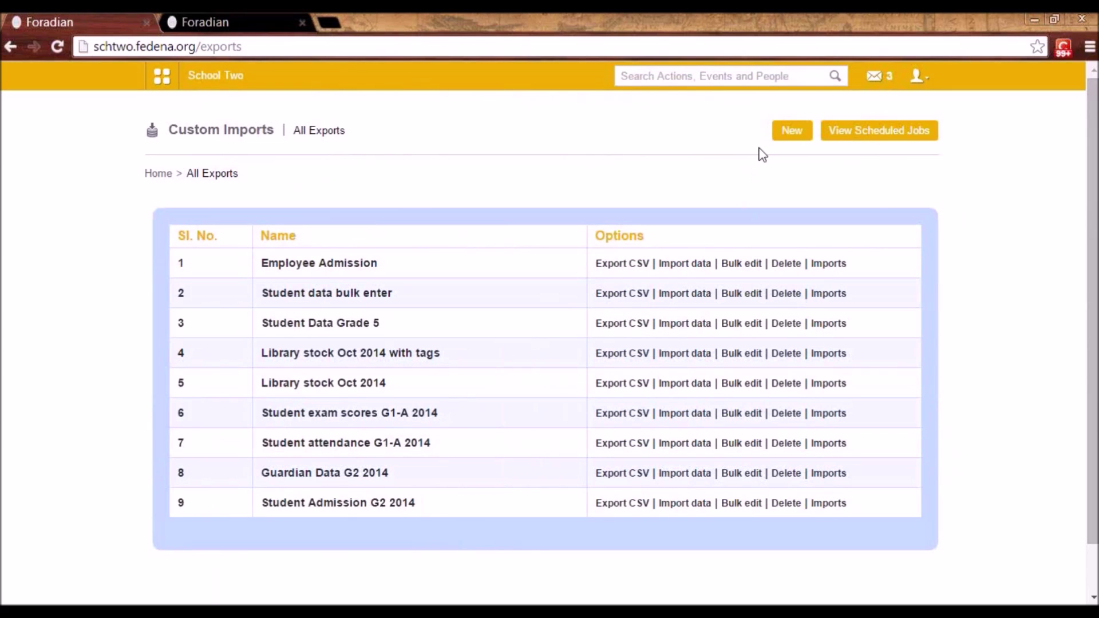
left_click(798, 132)
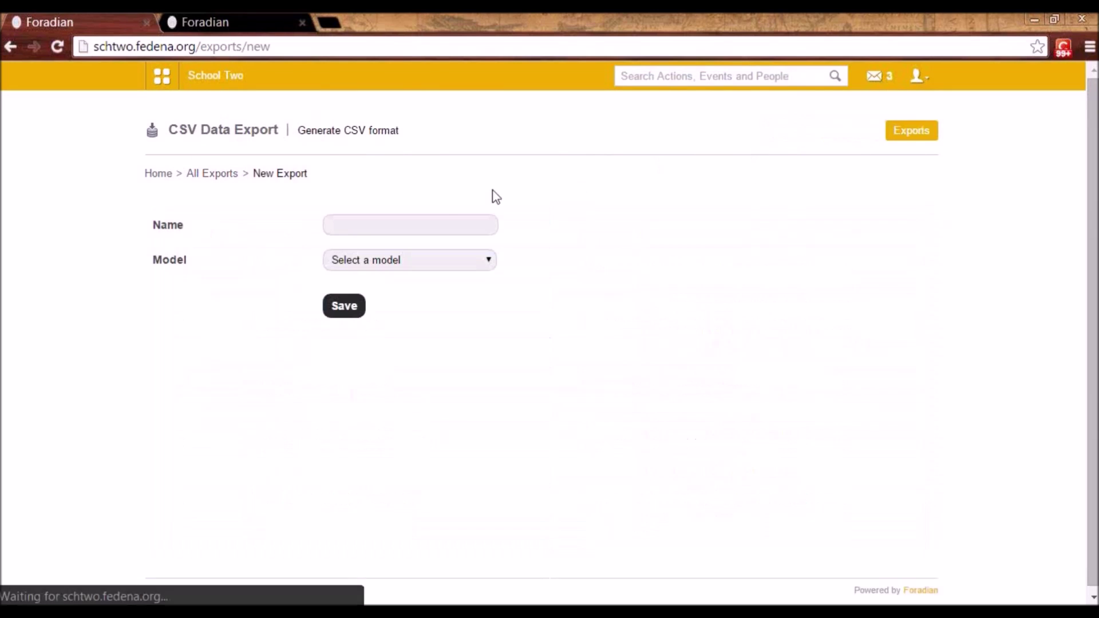
left_click(400, 261)
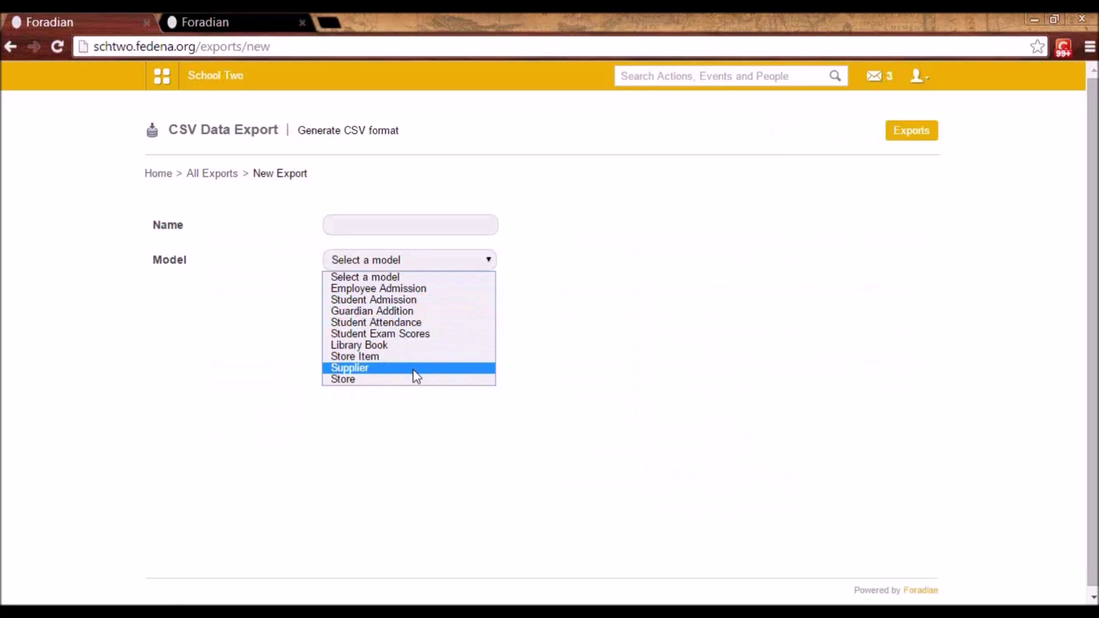
- Set the export model to Employee Admission, including employee additional detail and privileges
left_click(335, 227)
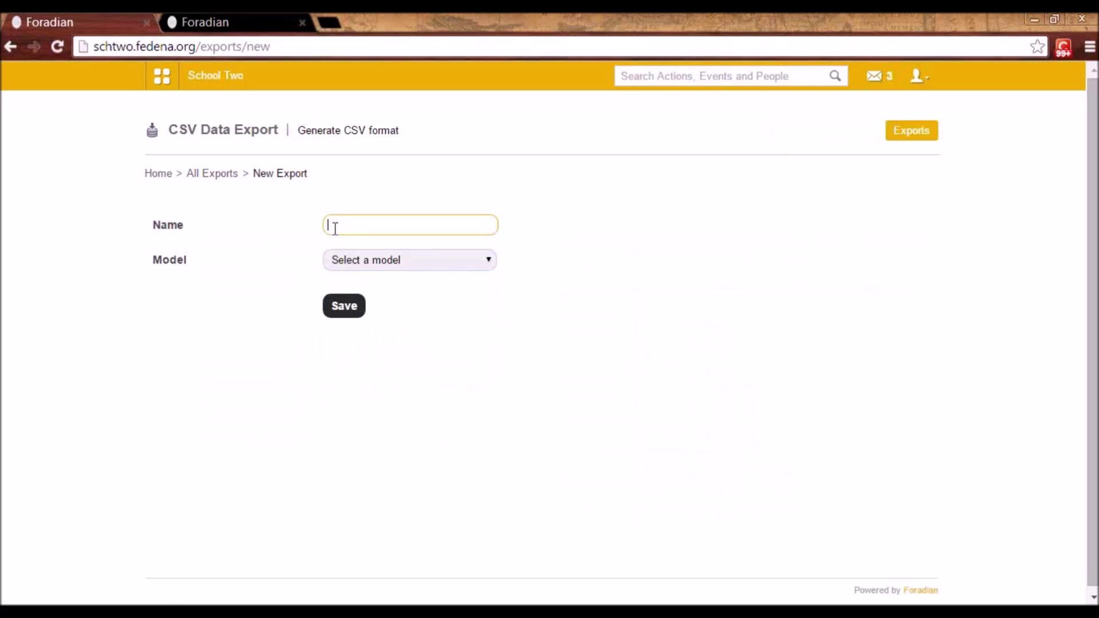
left_click(357, 254)
left_click(375, 289)
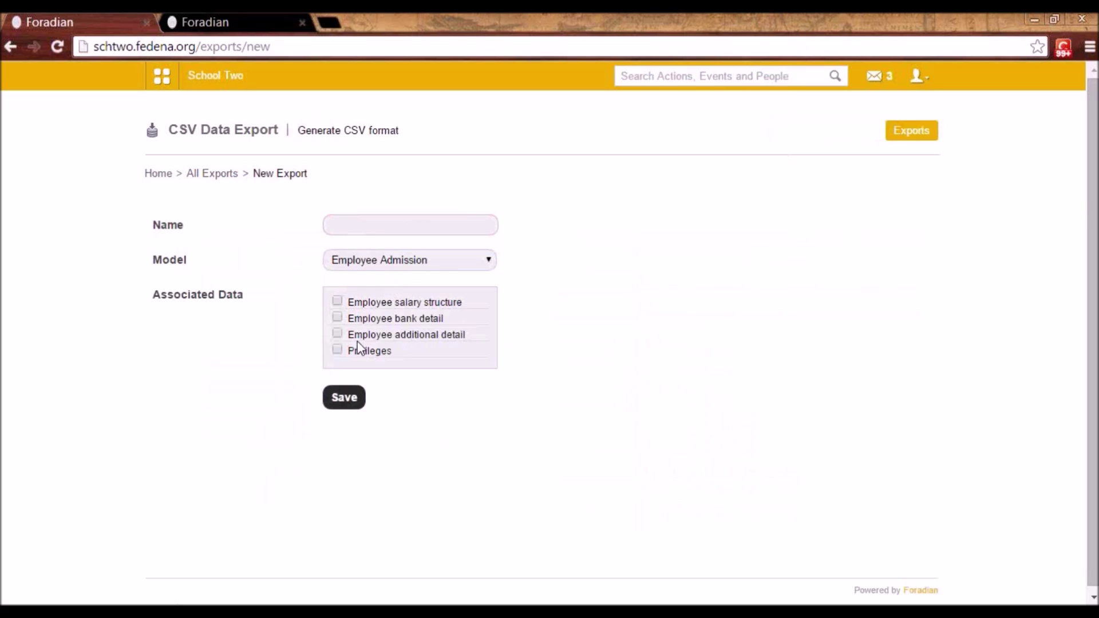
left_click(337, 333)
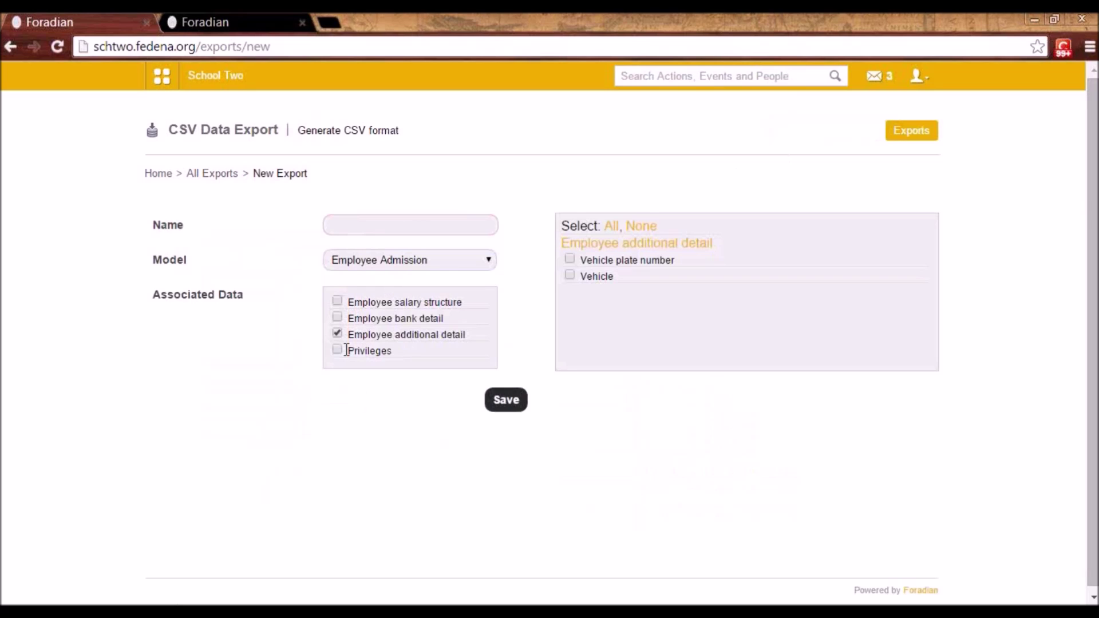
left_click(337, 350)
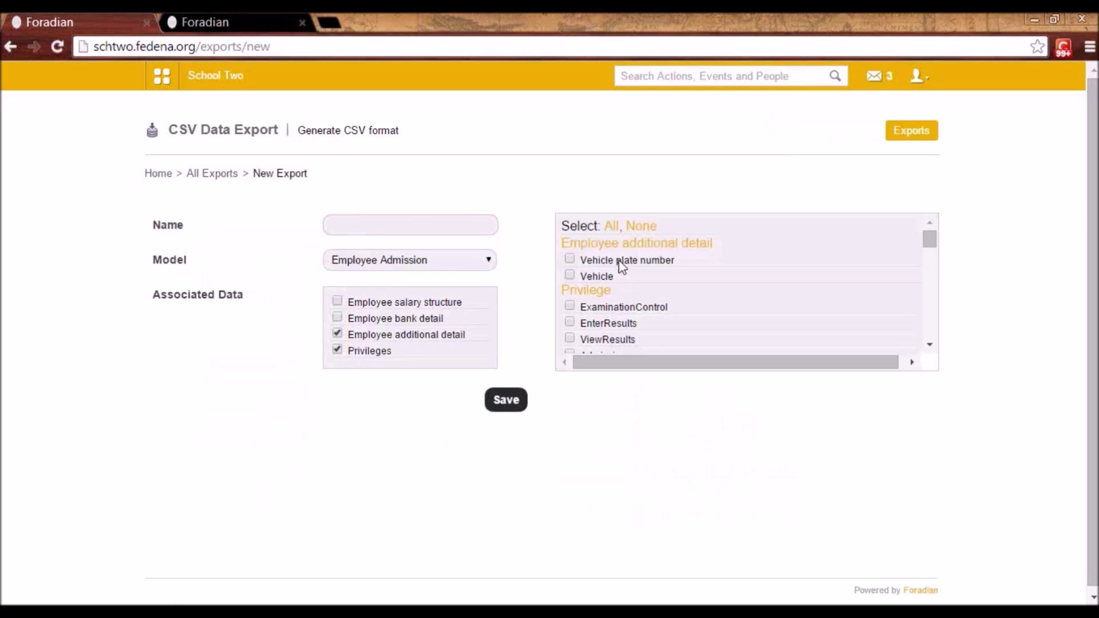
scroll(624, 307, "down", 2)
scroll(612, 286, "up", 2)
scroll(601, 320, "down", 2)
scroll(603, 306, "up", 2)
left_click(232, 178)
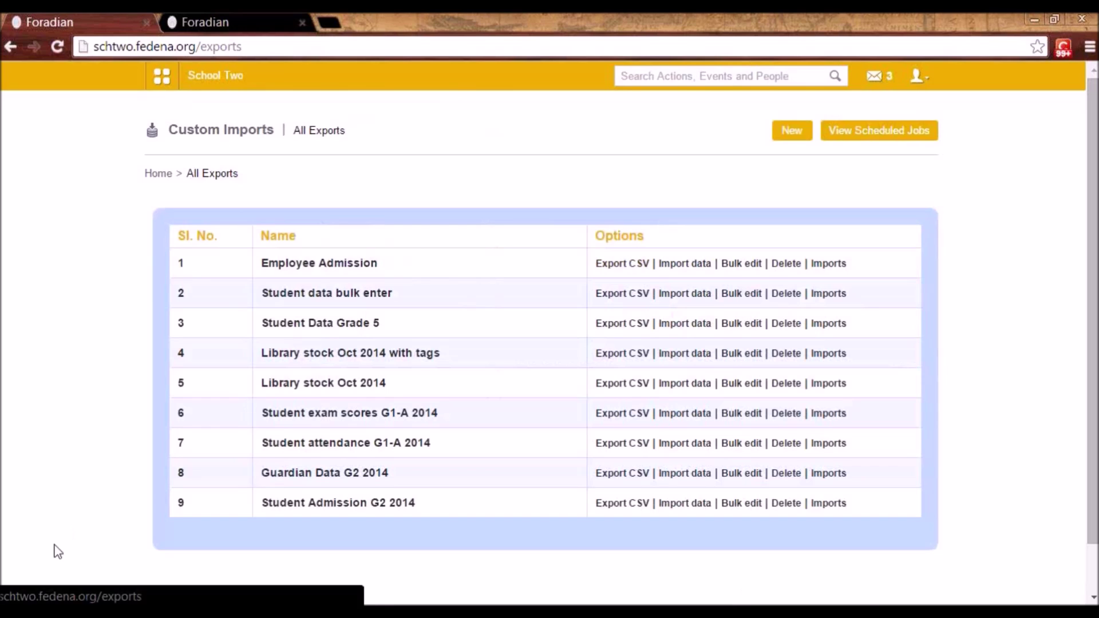
- Export Employee Admission to CSV, open its import page, then return to All Exports
left_click(620, 264)
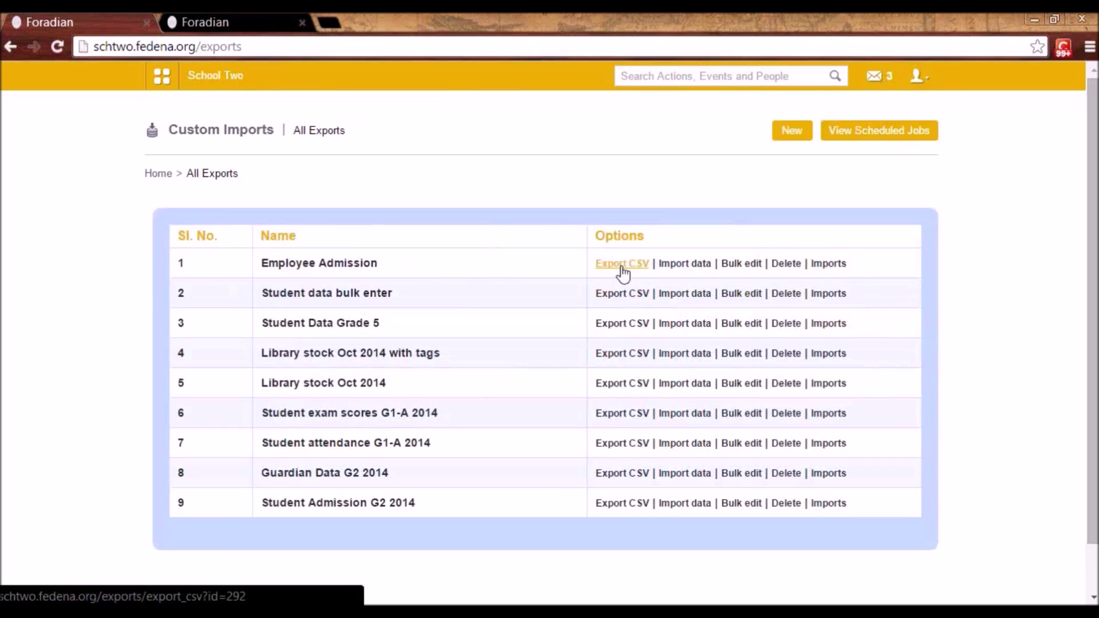
left_click(670, 269)
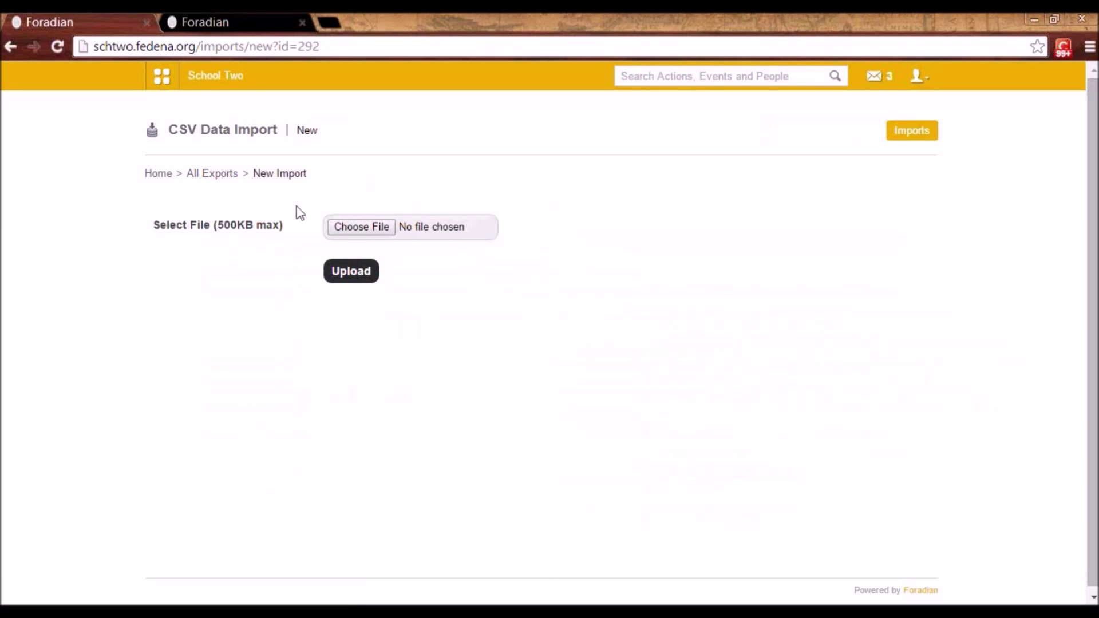
left_click(223, 174)
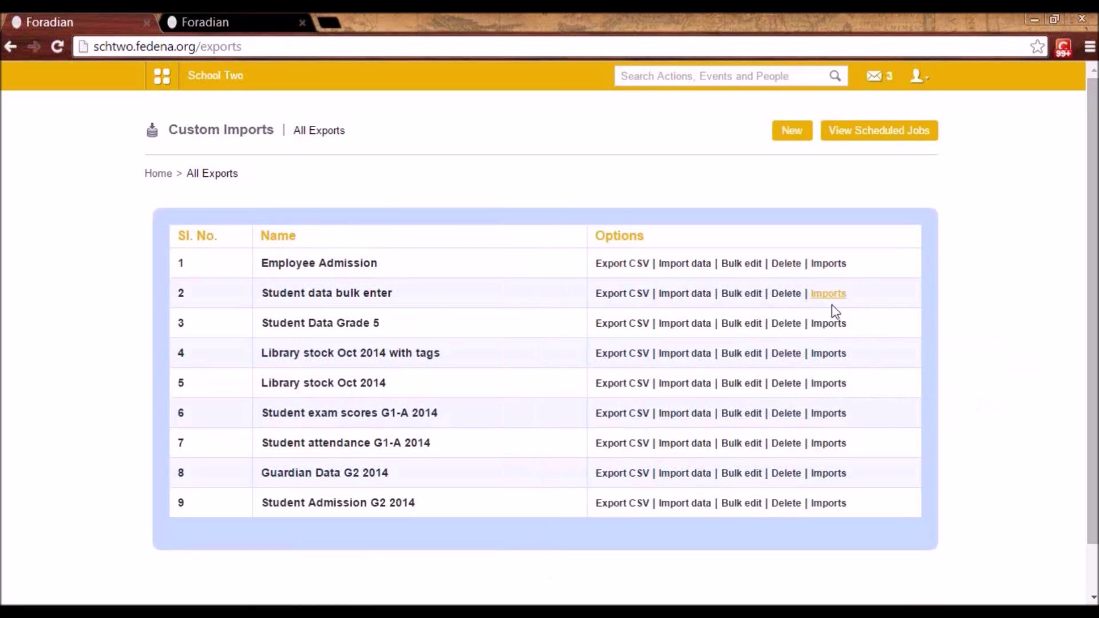
left_click(830, 385)
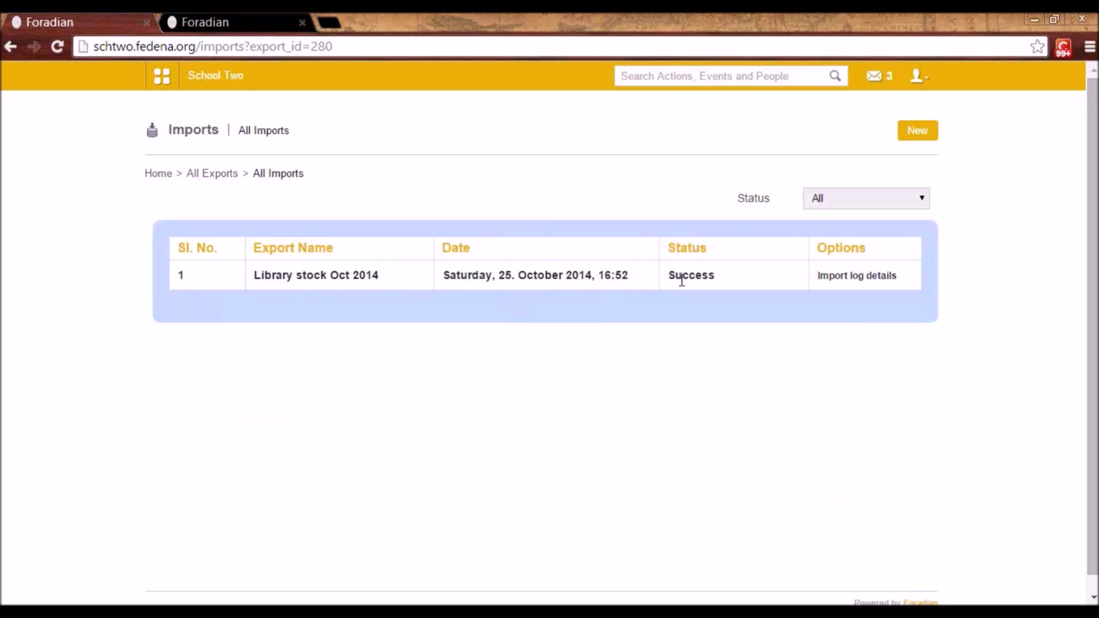
left_click_drag(719, 277, 676, 274)
left_click(207, 173)
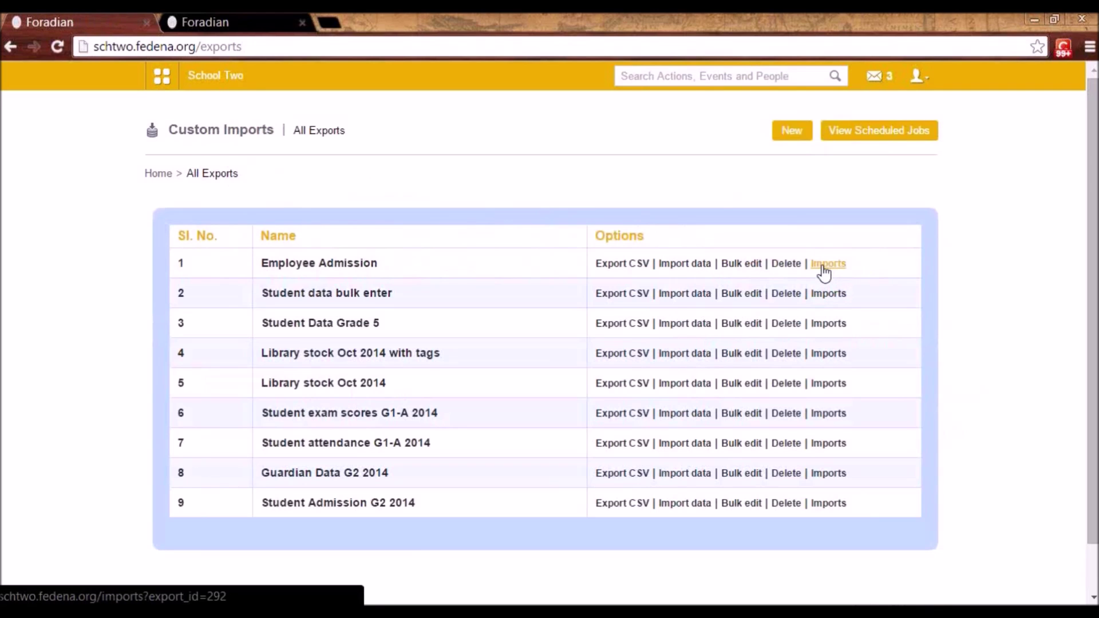
left_click(828, 443)
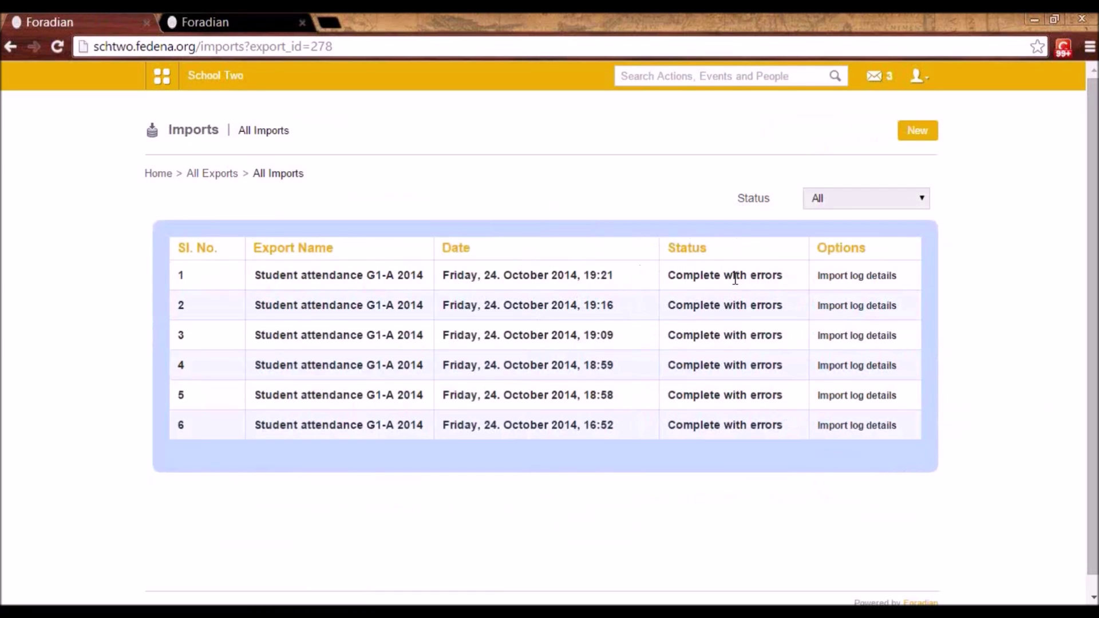
left_click(841, 277)
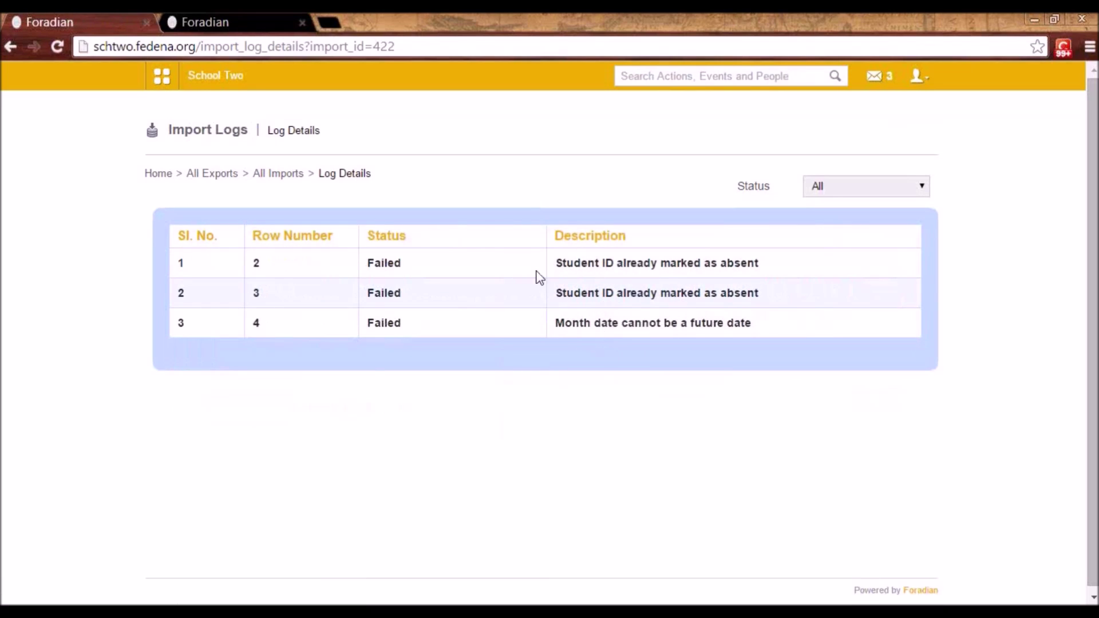
left_click(255, 268)
left_click_drag(395, 265, 368, 264)
left_click_drag(557, 265, 765, 269)
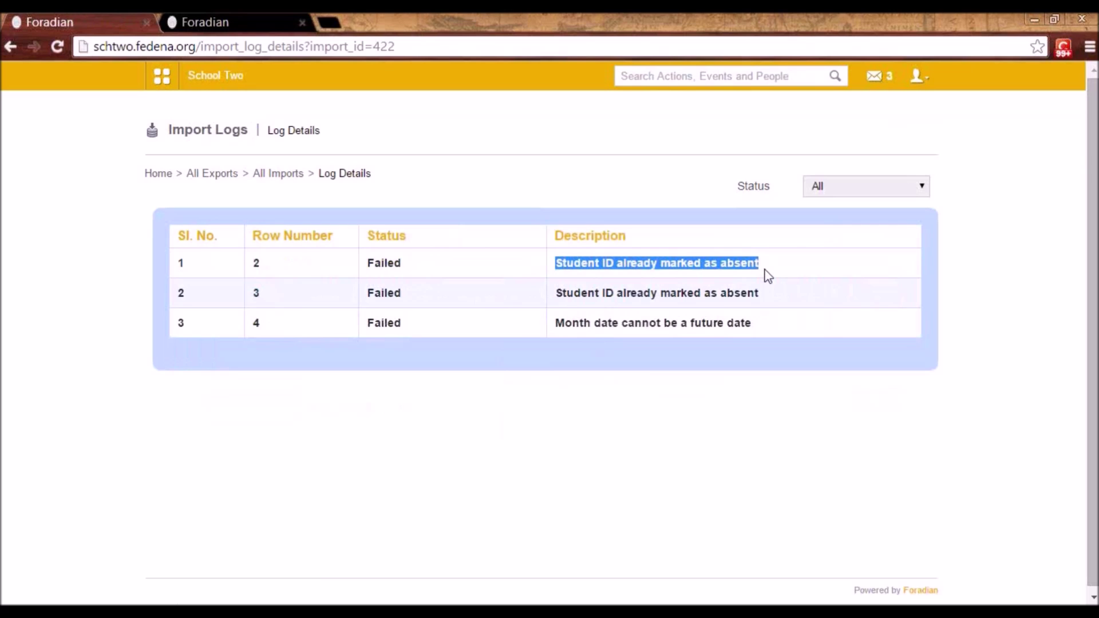
left_click(262, 179)
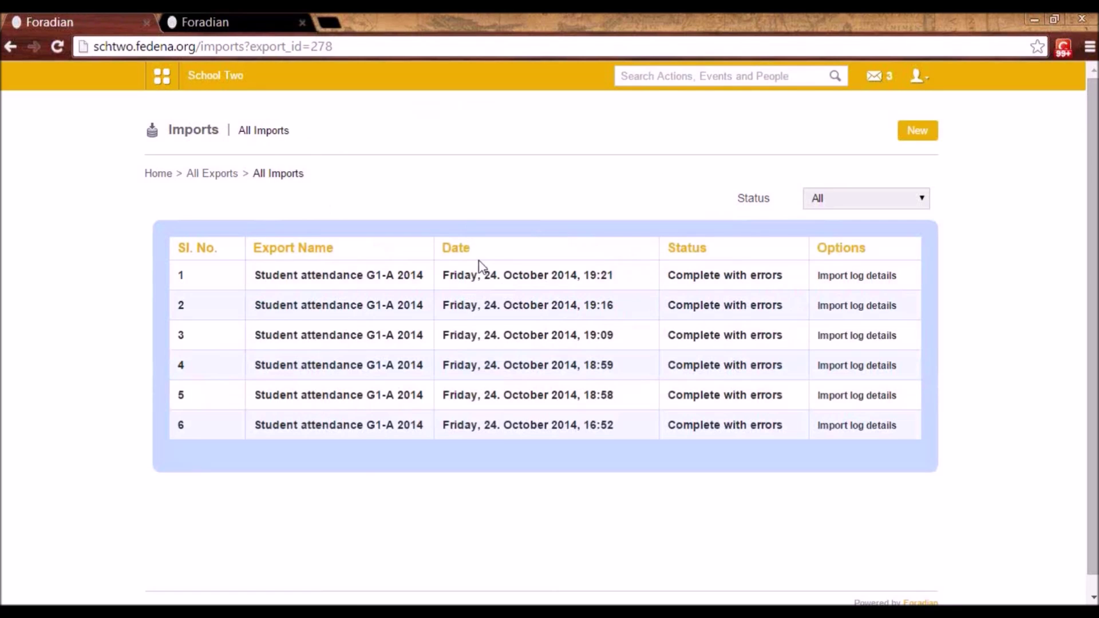
left_click(204, 176)
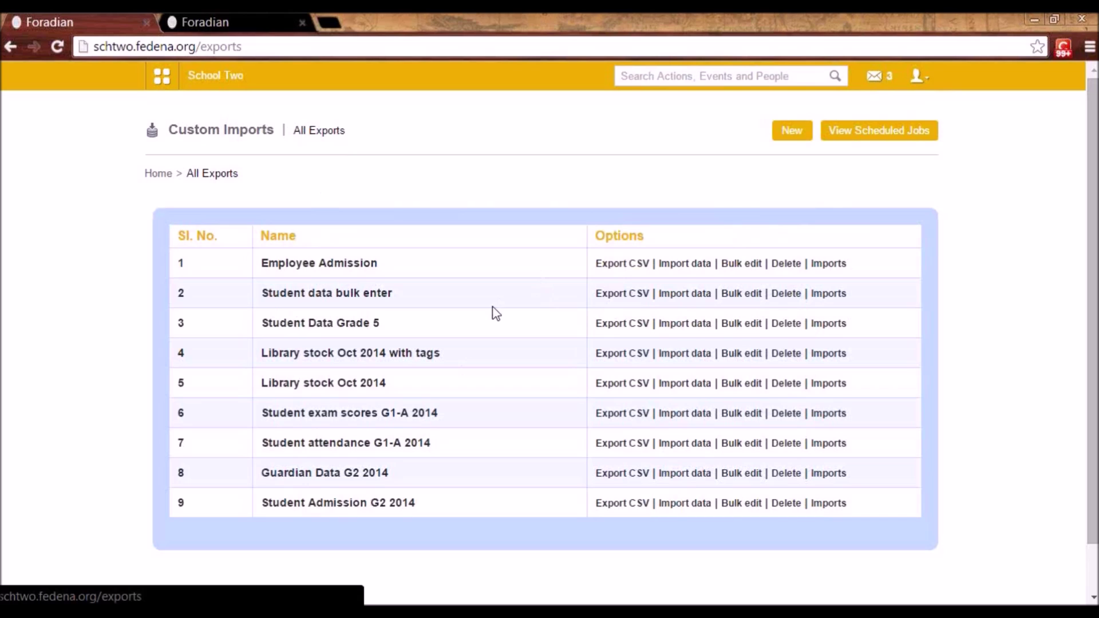
- Go to Academics > Applicant Registration > Manage Courses and start adding a course
left_click(170, 89)
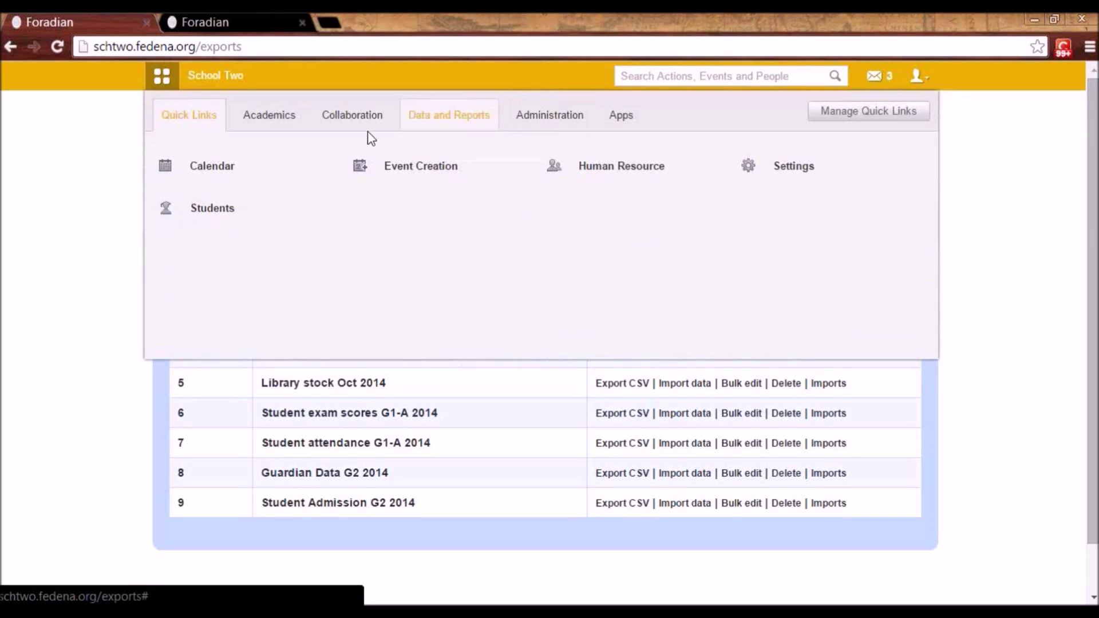
left_click(260, 118)
left_click(241, 171)
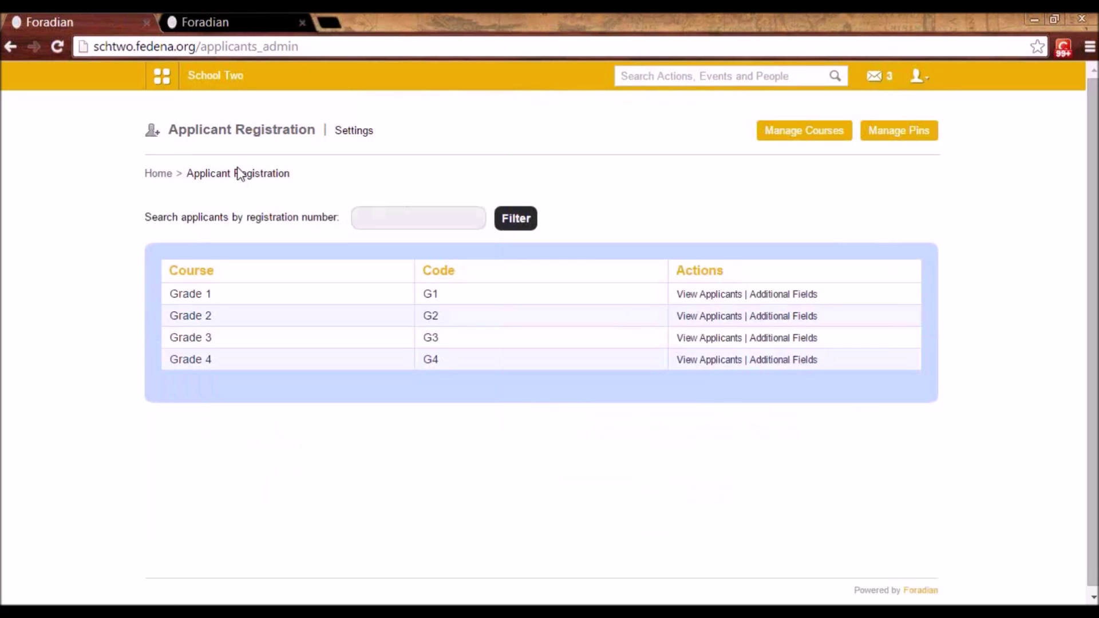
left_click(803, 133)
left_click(899, 136)
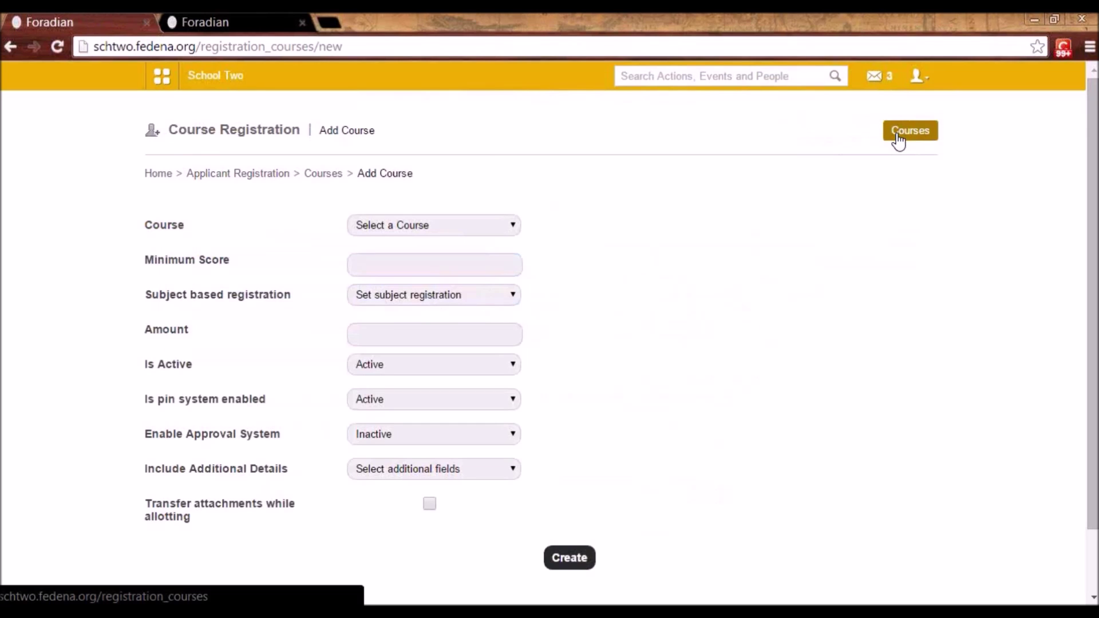
- Choose Kindergarten 1, enter minimum score 34, and set subject-based registration to Active
left_click(368, 224)
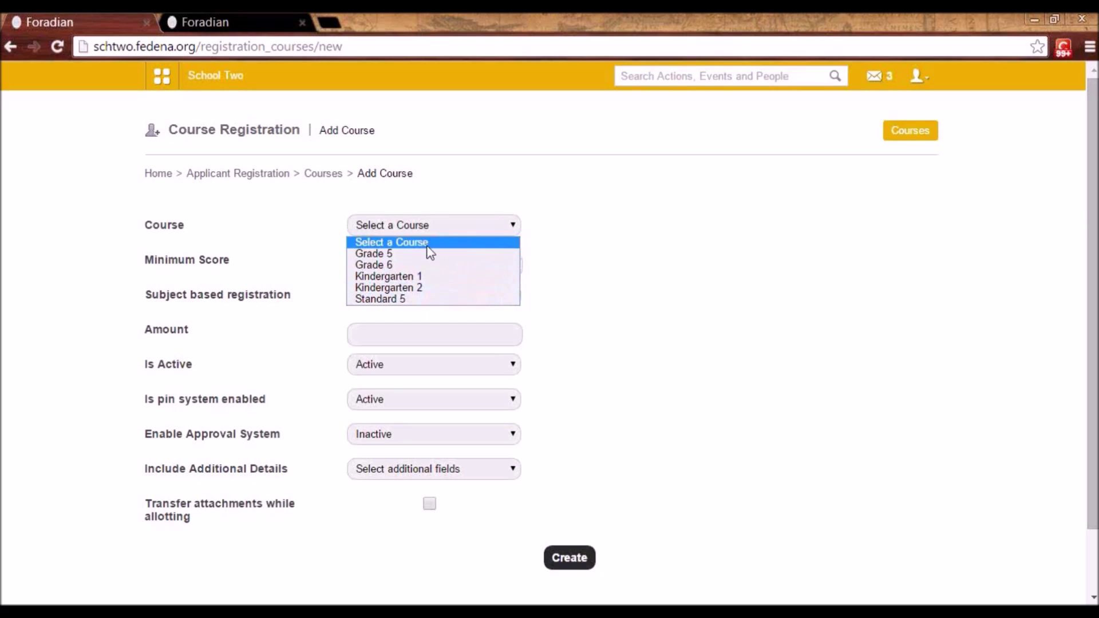
left_click(420, 275)
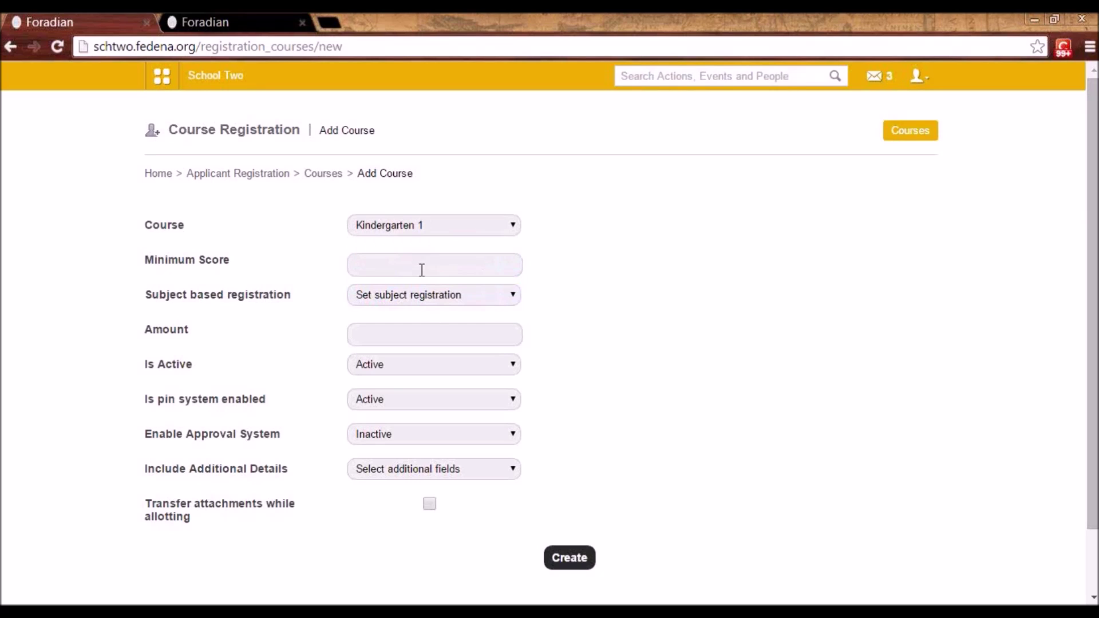
left_click(376, 268)
type("3")
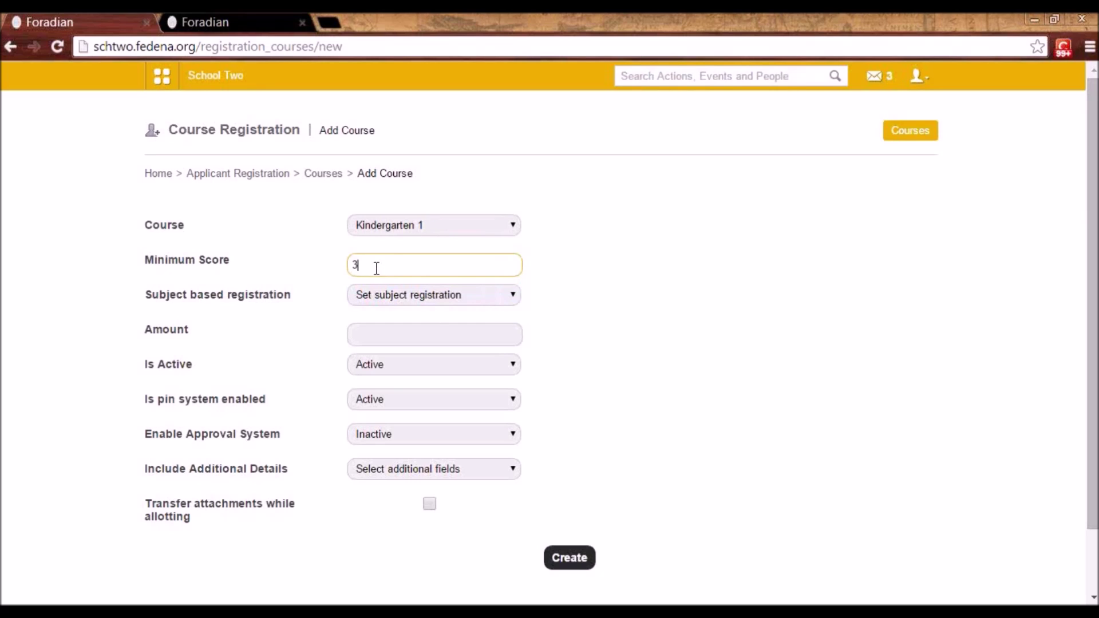
type("4")
left_click_drag(370, 267, 347, 264)
left_click(371, 266)
left_click_drag(371, 265, 350, 262)
left_click(368, 263)
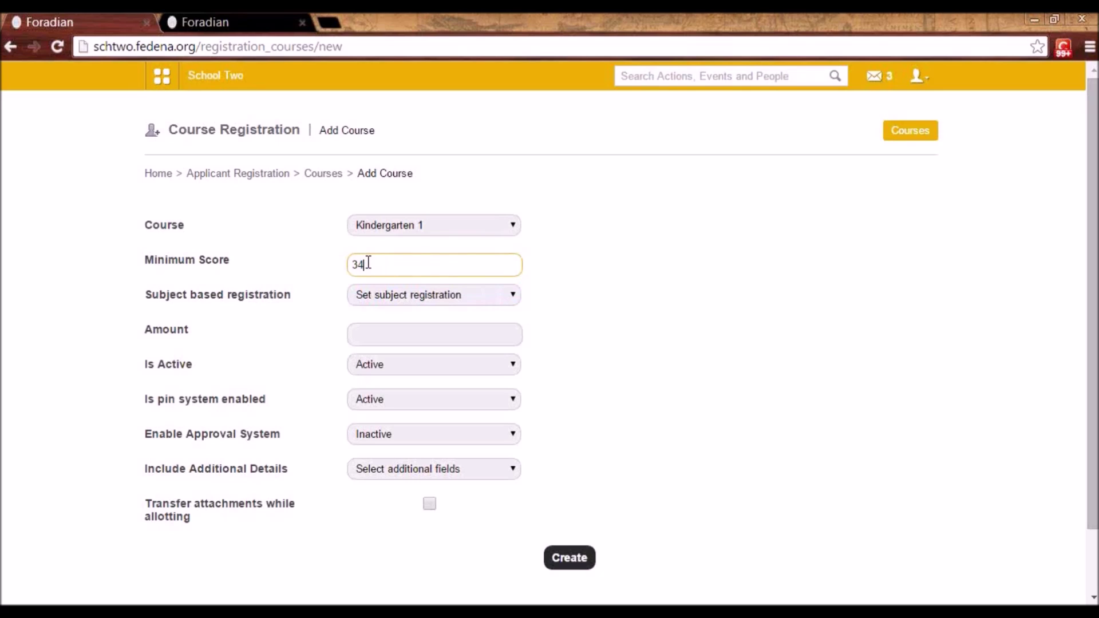
left_click(395, 295)
left_click(389, 324)
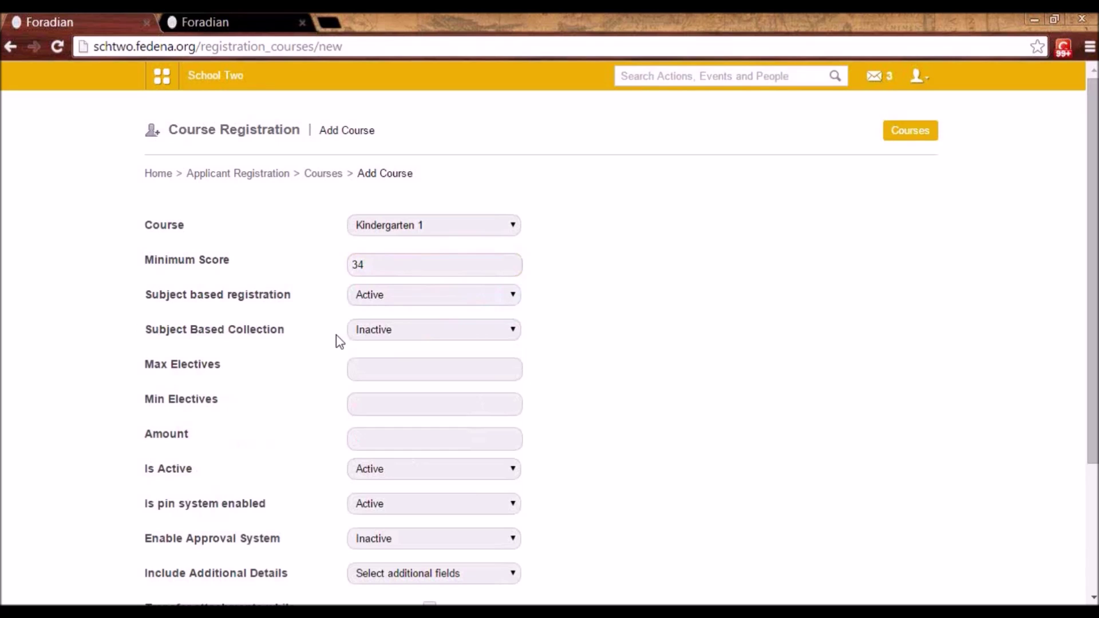
- Make subject-based collection Active with maximum 3 and minimum 1 electives
left_click(383, 330)
left_click(384, 346)
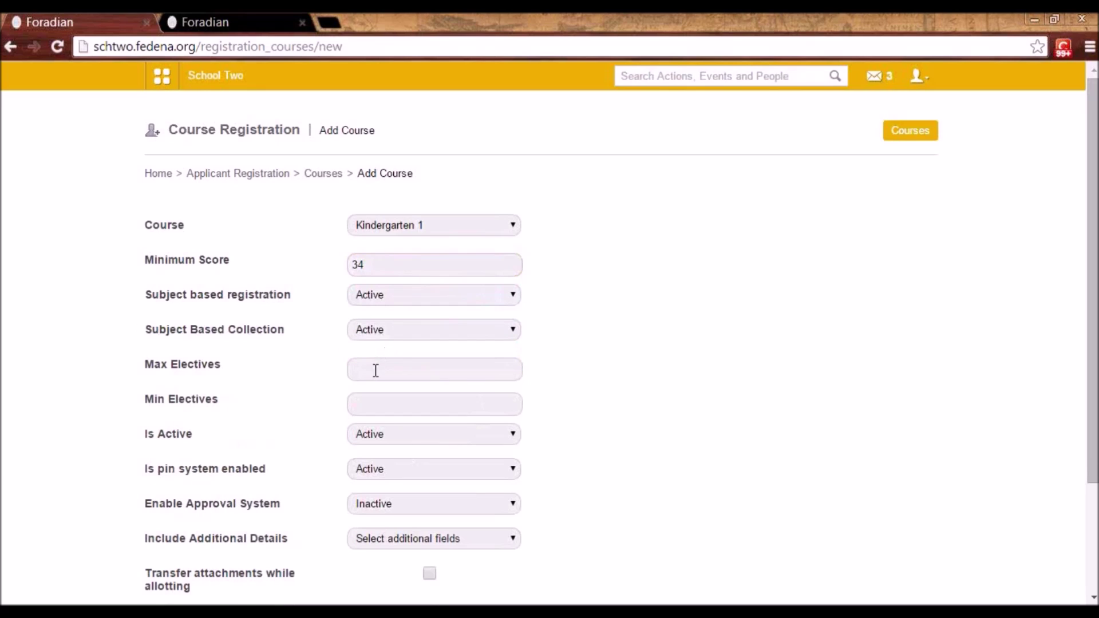
left_click(375, 370)
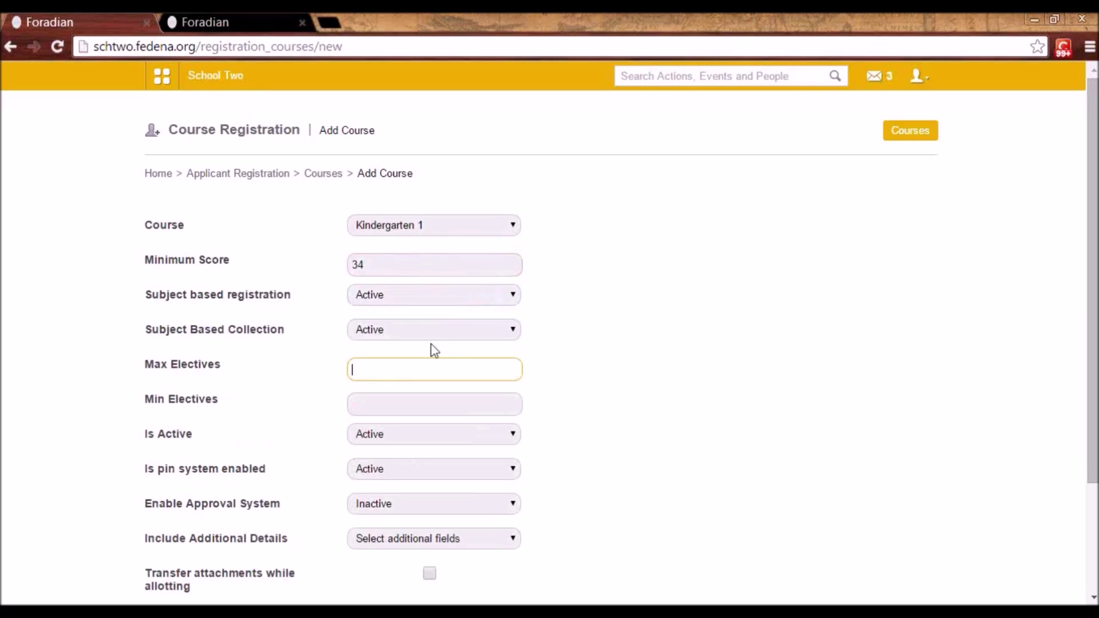
left_click(364, 369)
left_click(368, 393)
left_click(366, 398)
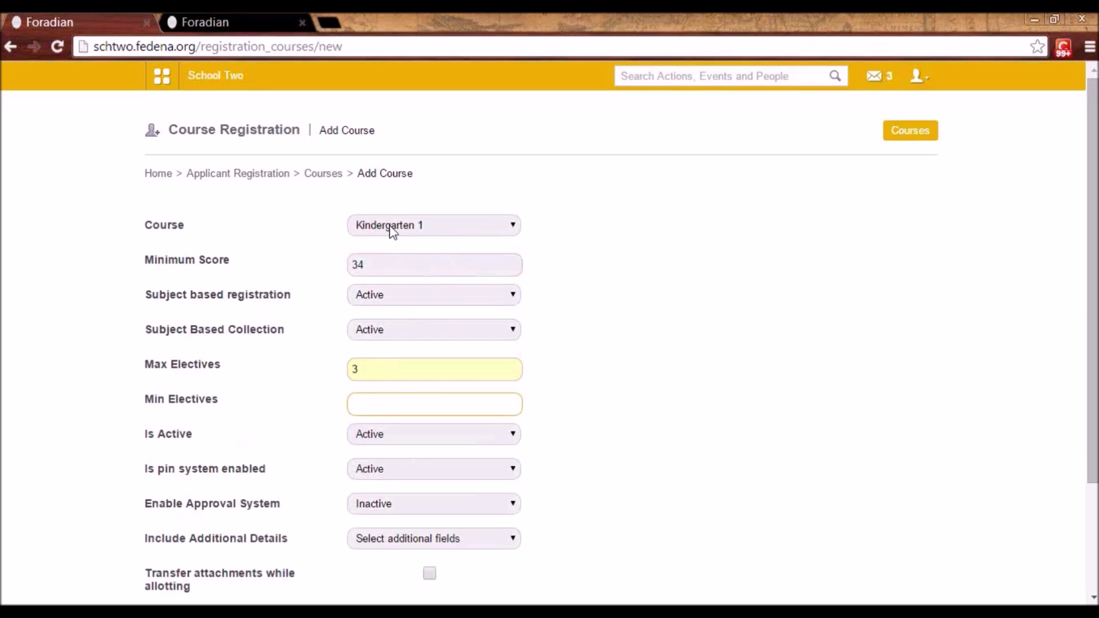
type("1")
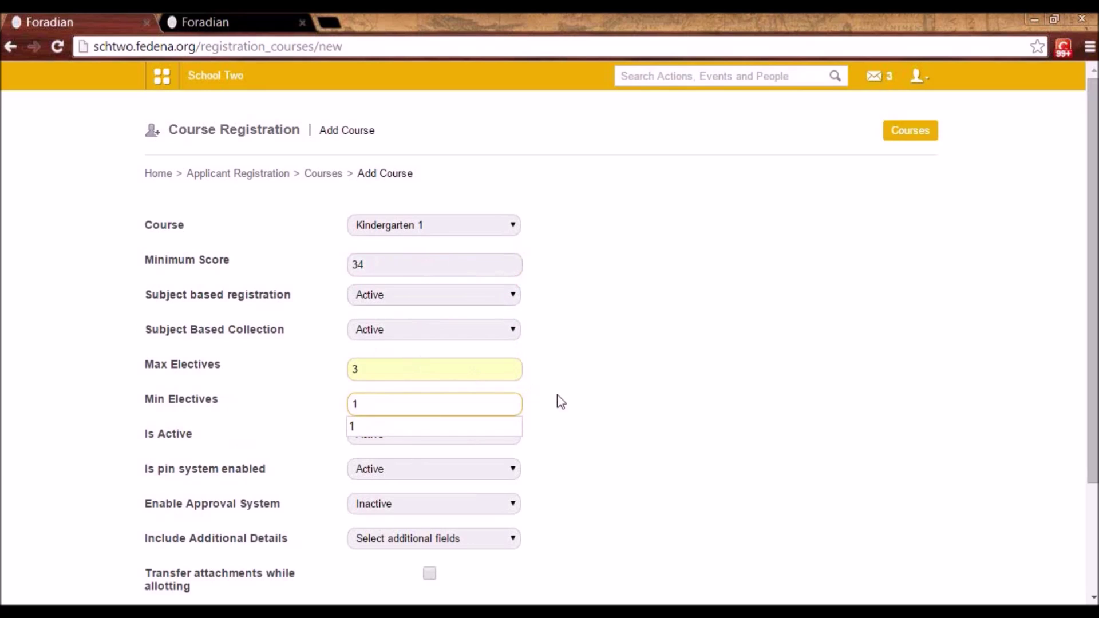
left_click(559, 400)
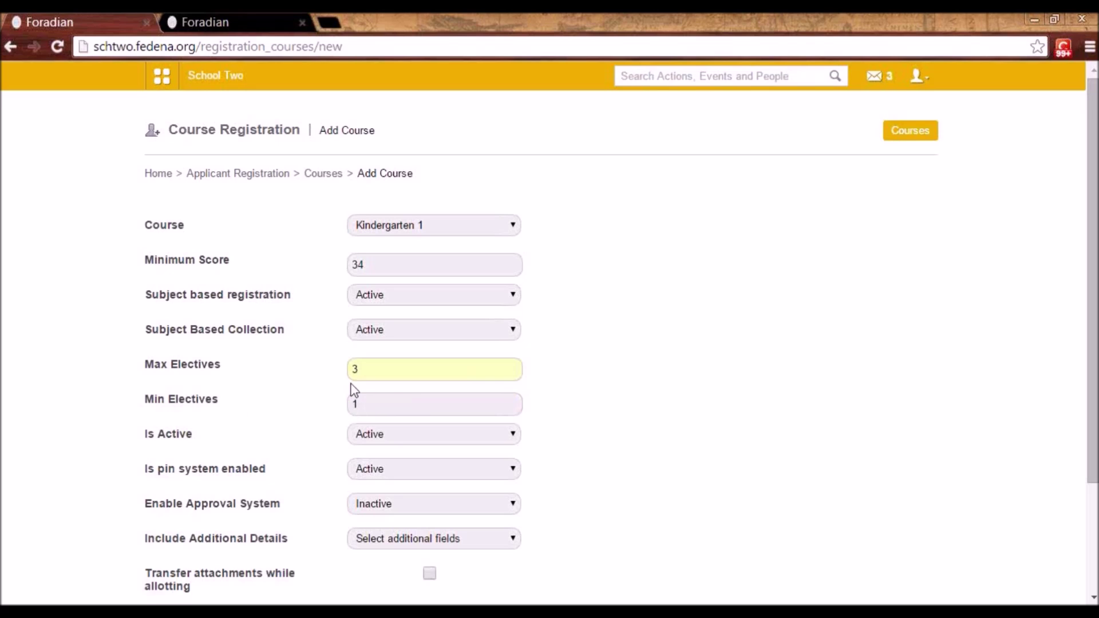
- Activate approval and additional details with Passport, PAN and attachment transfer, then leave without saving
scroll(357, 367, "down", 2)
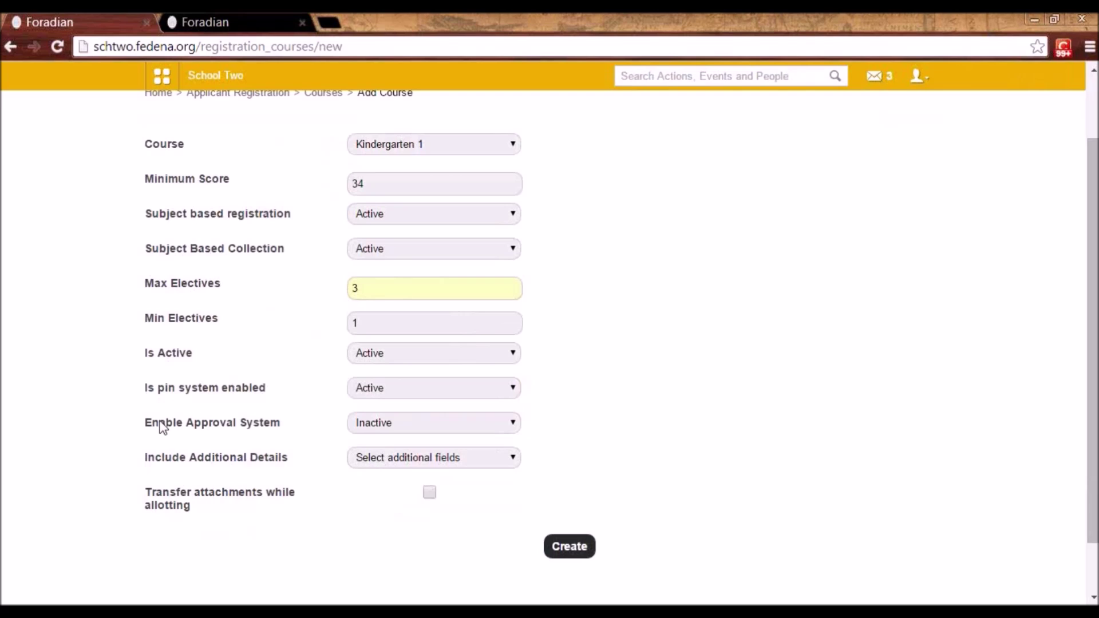
left_click(407, 428)
left_click(402, 452)
left_click(412, 457)
left_click(414, 487)
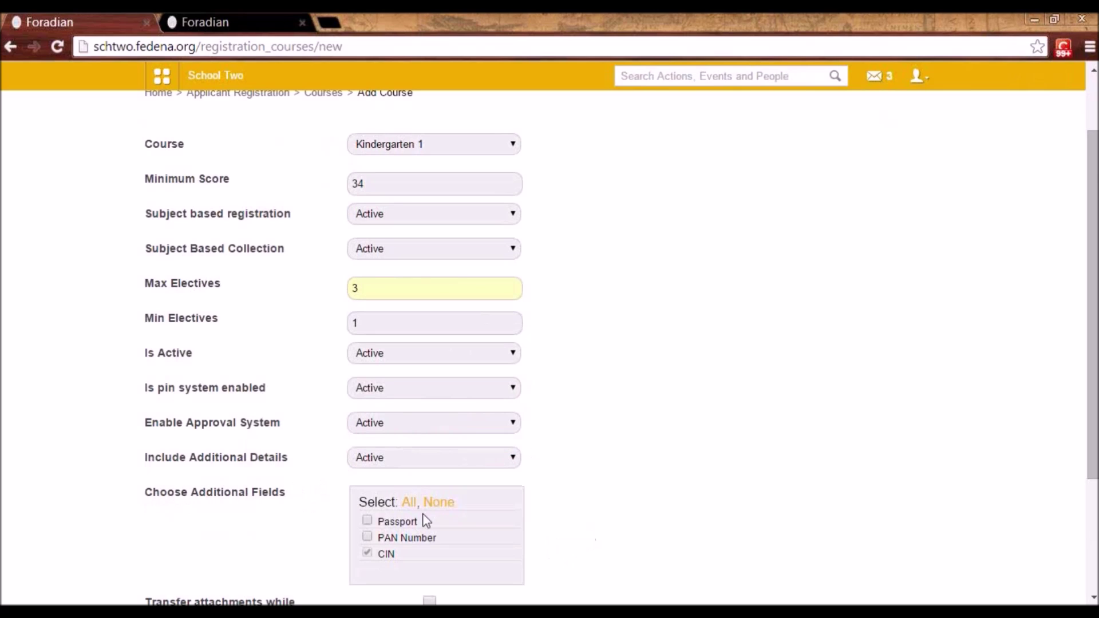
scroll(423, 521, "down", 2)
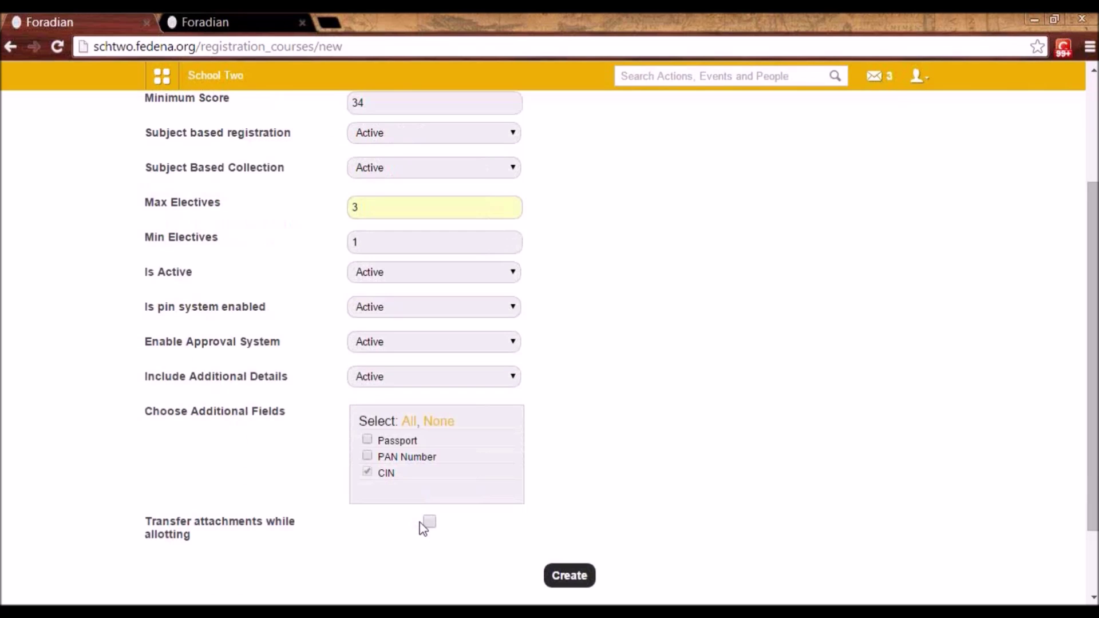
left_click(368, 443)
left_click(368, 457)
left_click(431, 522)
scroll(572, 520, "up", 3)
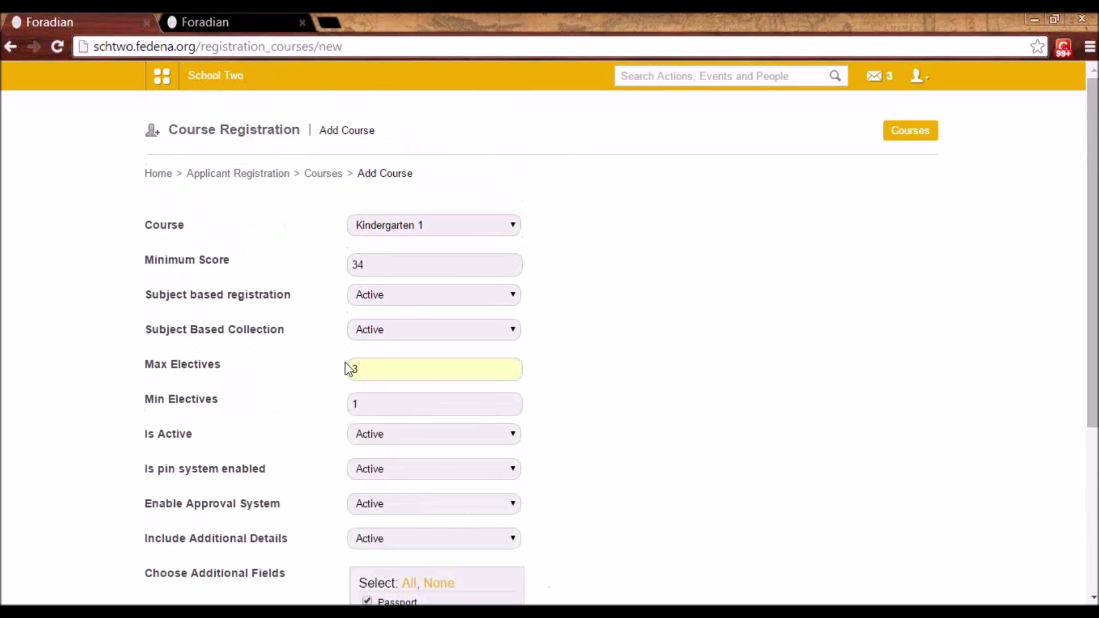
left_click(248, 175)
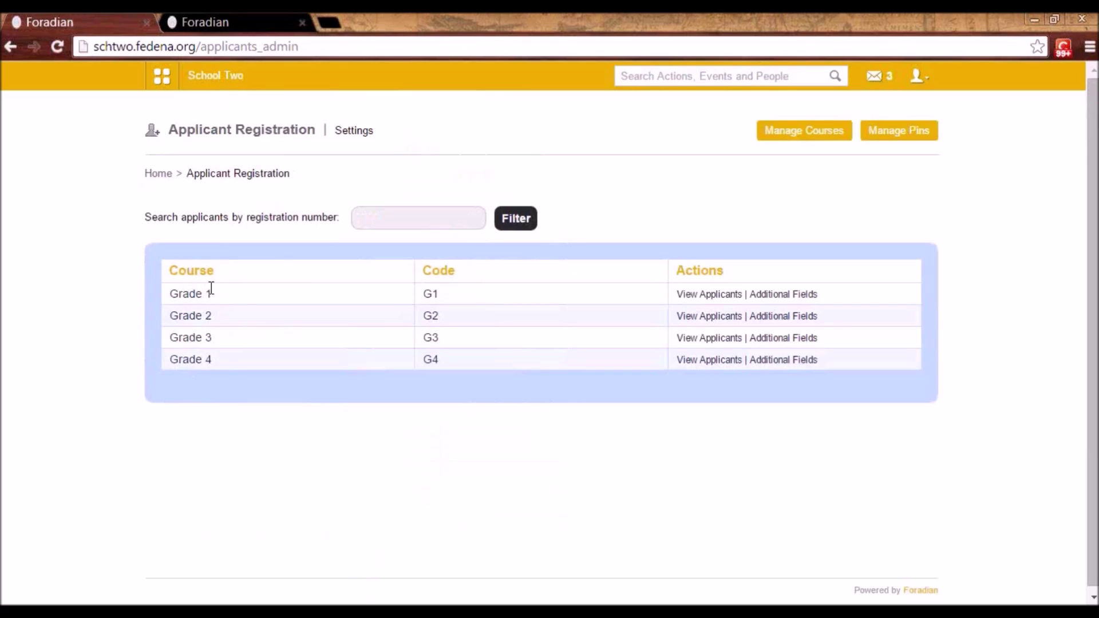
- Open Manage Pins to list the applicant registration pin groups
left_click(902, 135)
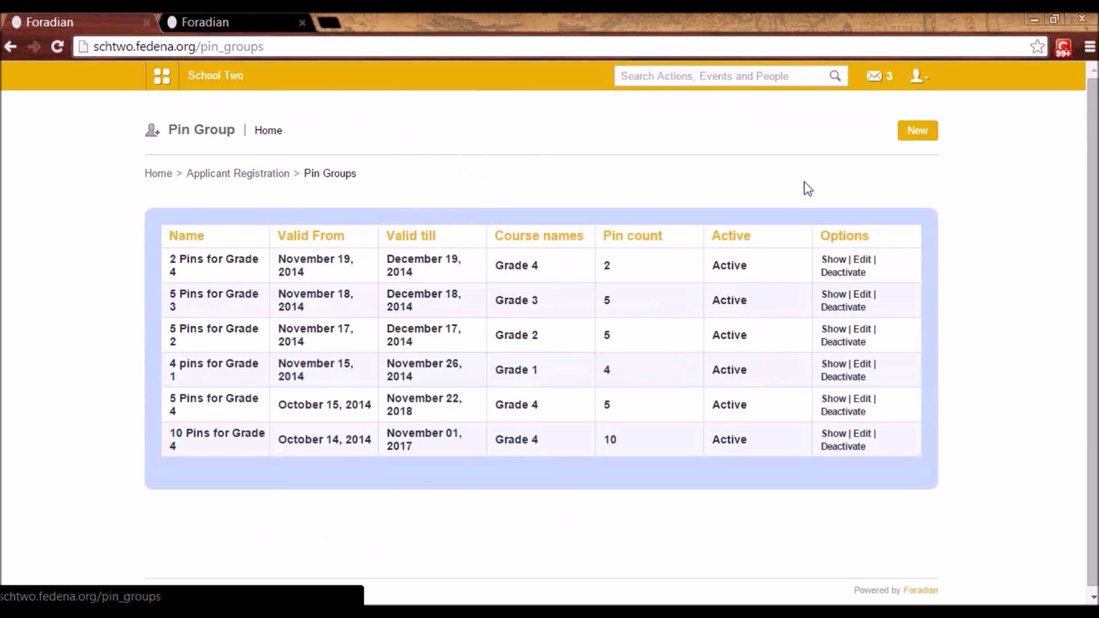
- Load schtwo.fedena.org/register in a new browser tab
left_click(328, 22)
type("s")
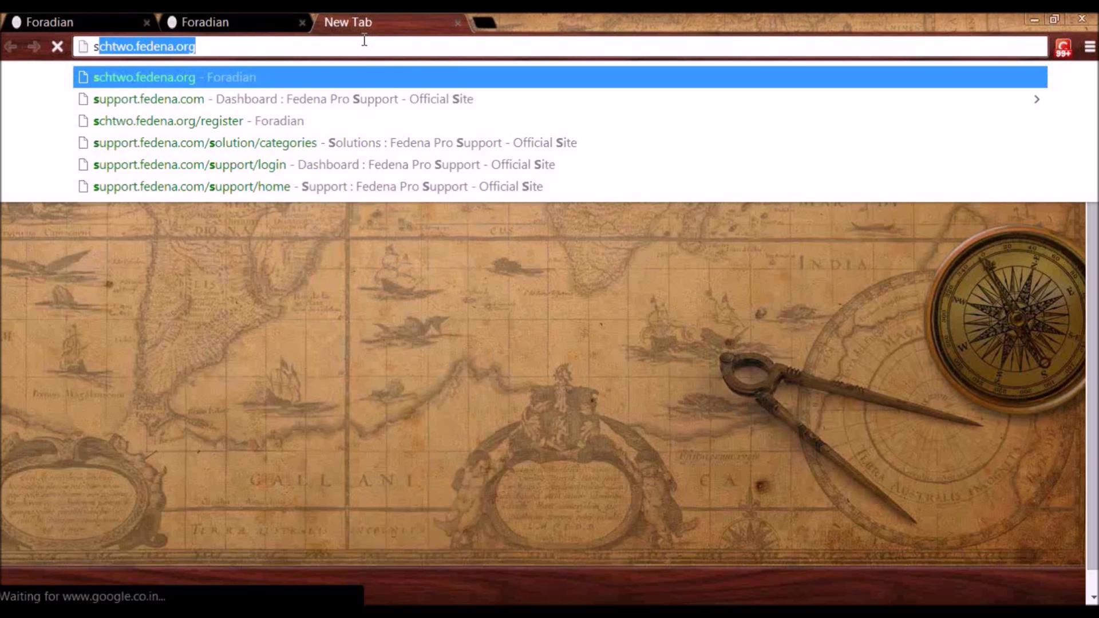
type("ch")
key("End")
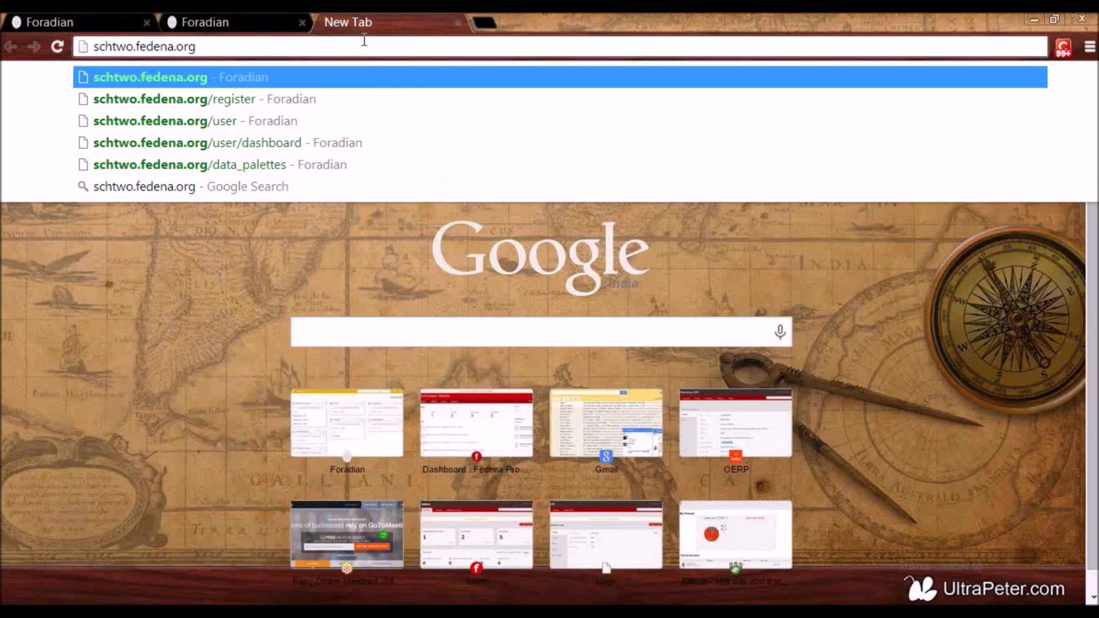
type("\\")
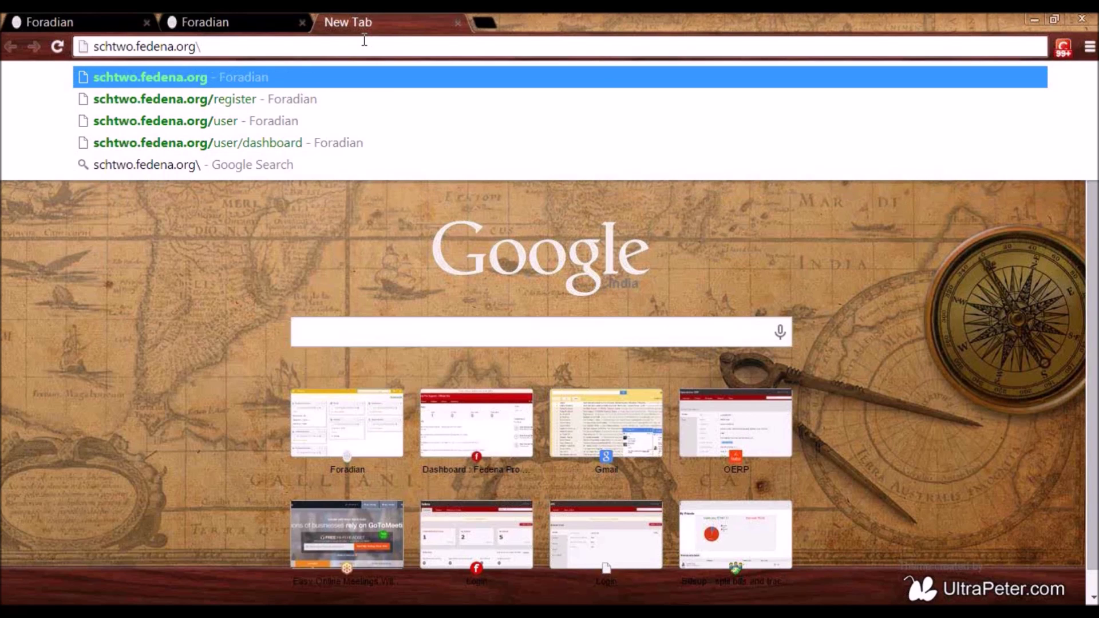
type("registe")
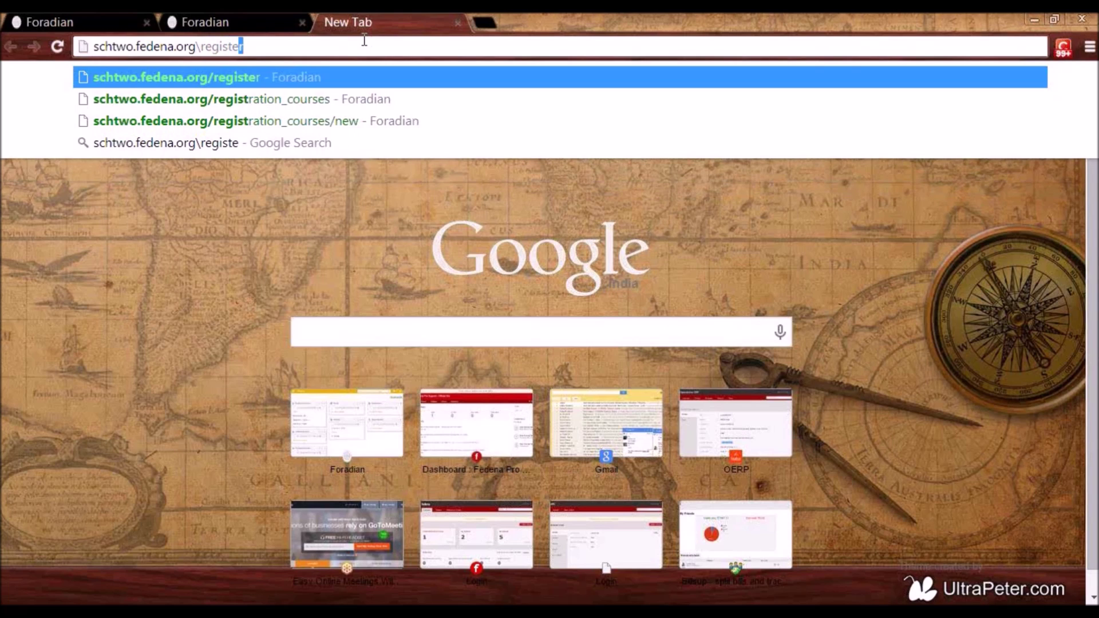
type("r")
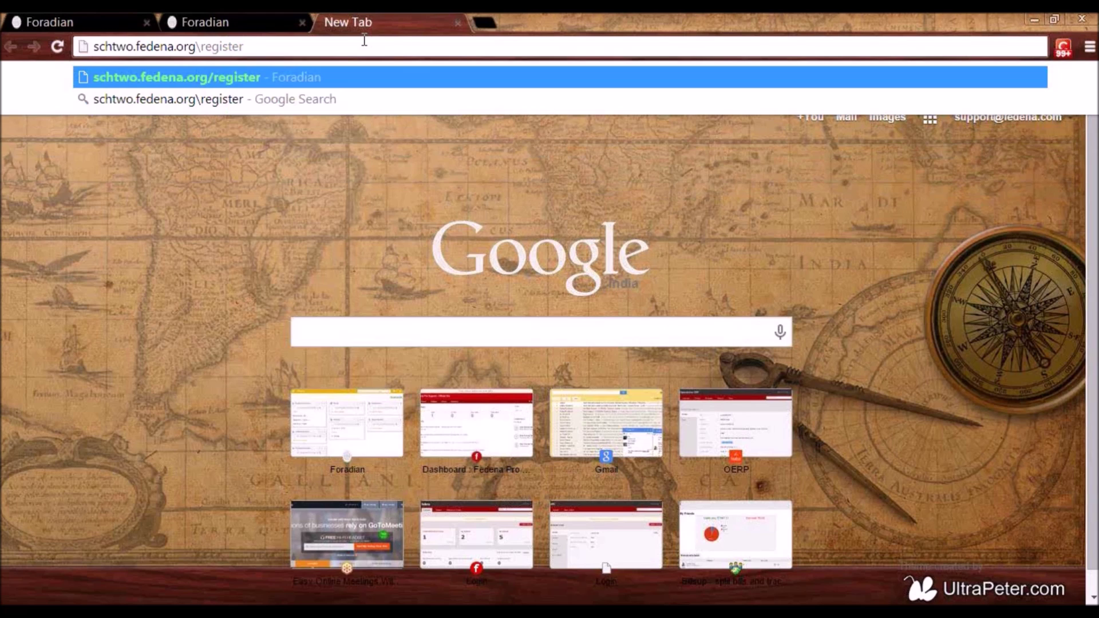
key("Return")
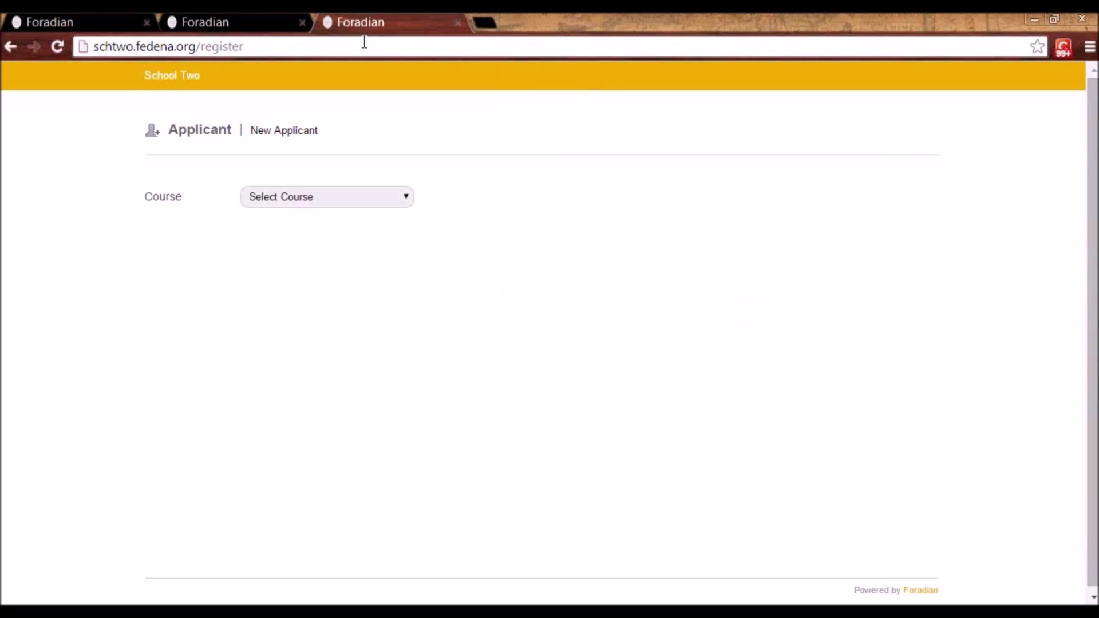
- Choose Grade 4 as the course, focus Pin number, and return to the dashboard tab
left_click(280, 197)
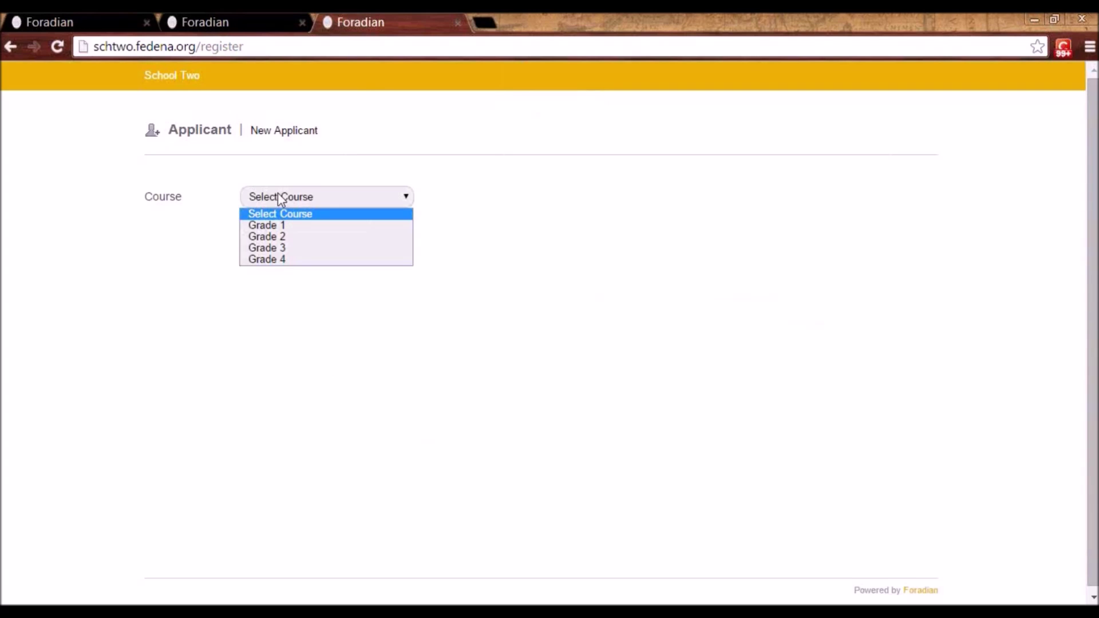
left_click(281, 260)
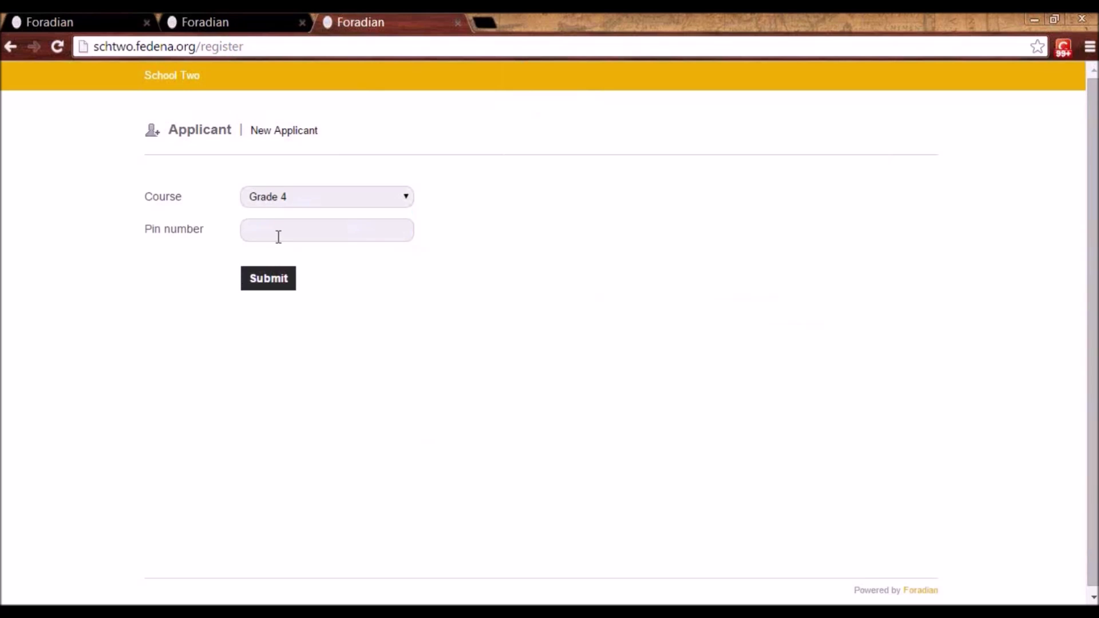
left_click(275, 233)
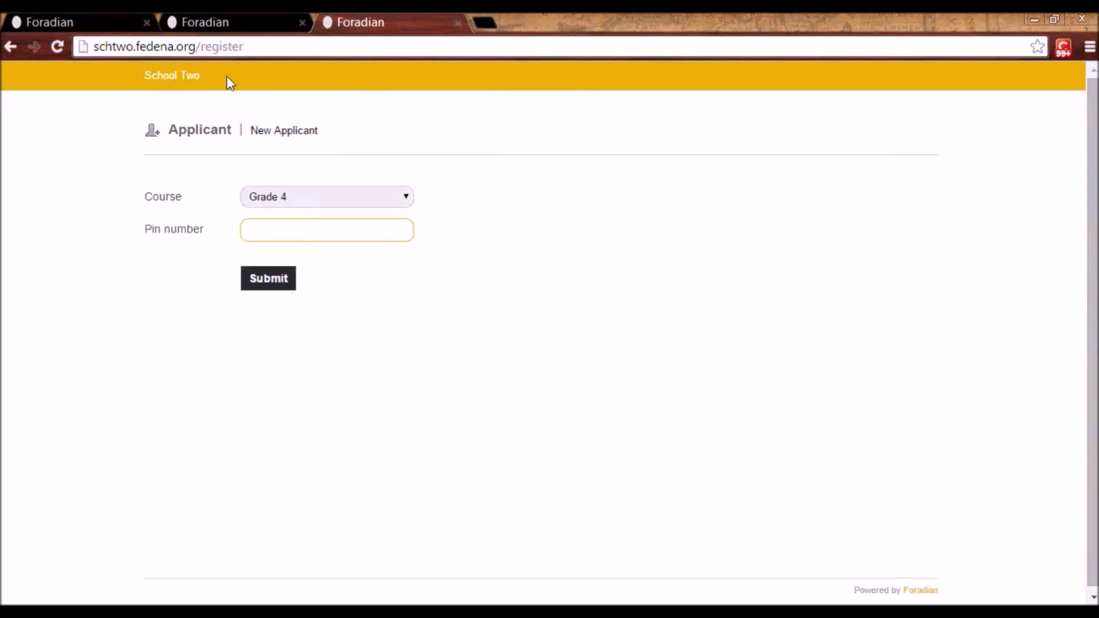
left_click(225, 16)
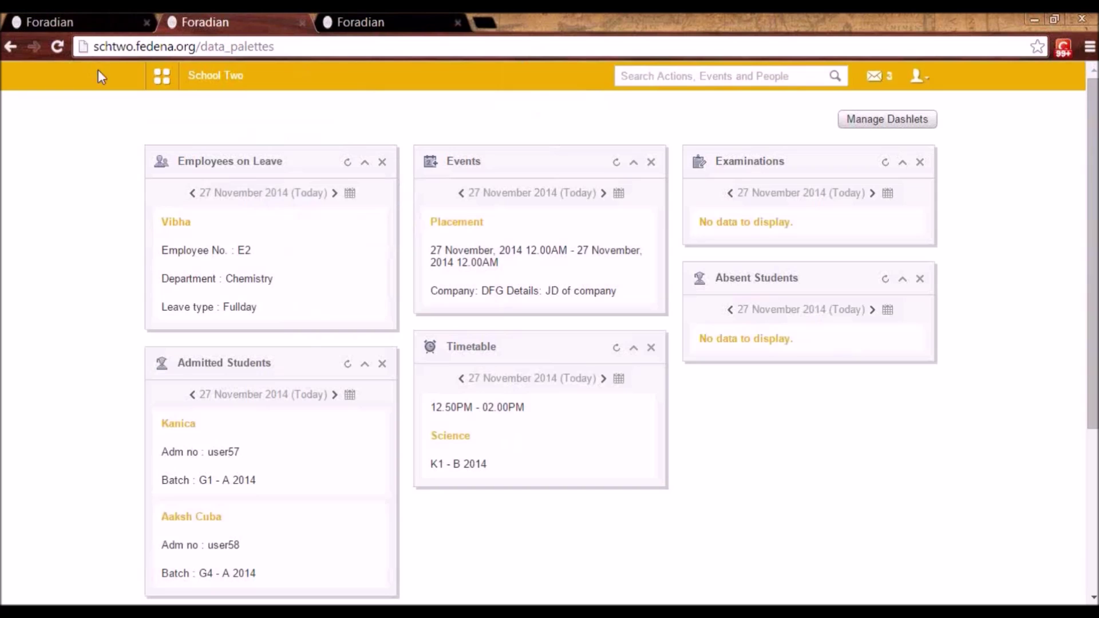
- Reach Manage Pins through Quick Links and inspect the 2 Pins for Grade 4 group
left_click(162, 76)
left_click(262, 125)
left_click(207, 171)
left_click(885, 140)
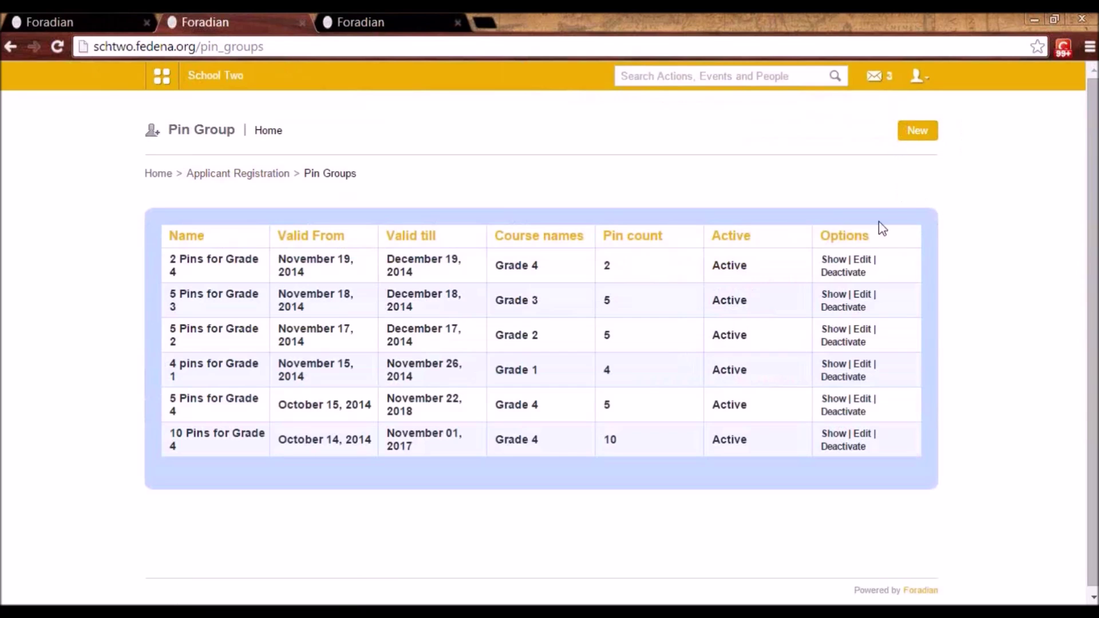
left_click(861, 260)
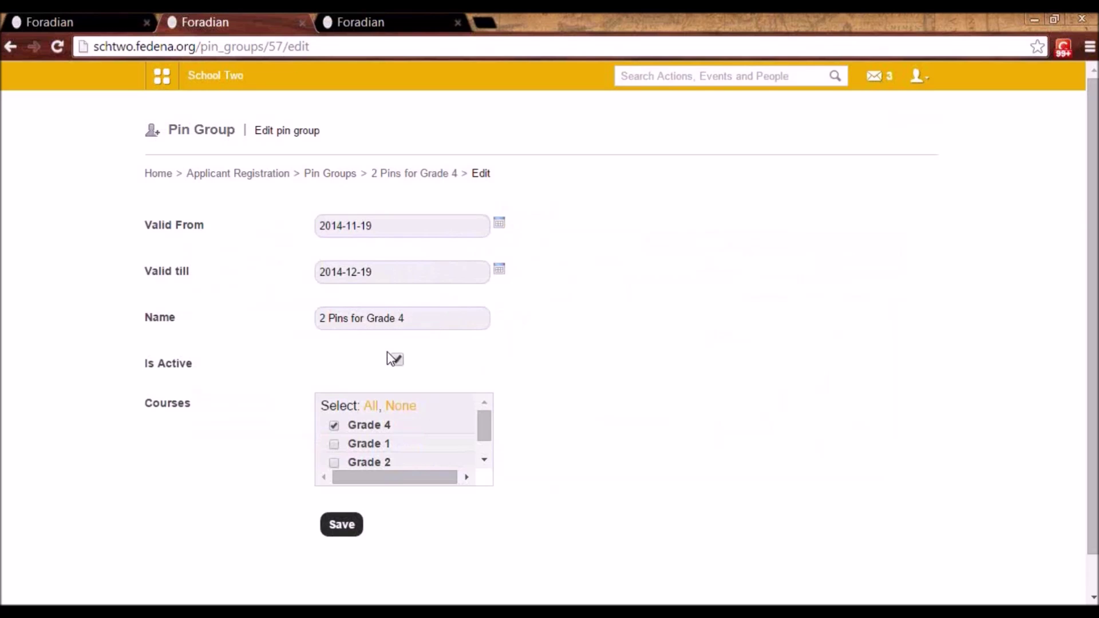
scroll(388, 352, "down", 1)
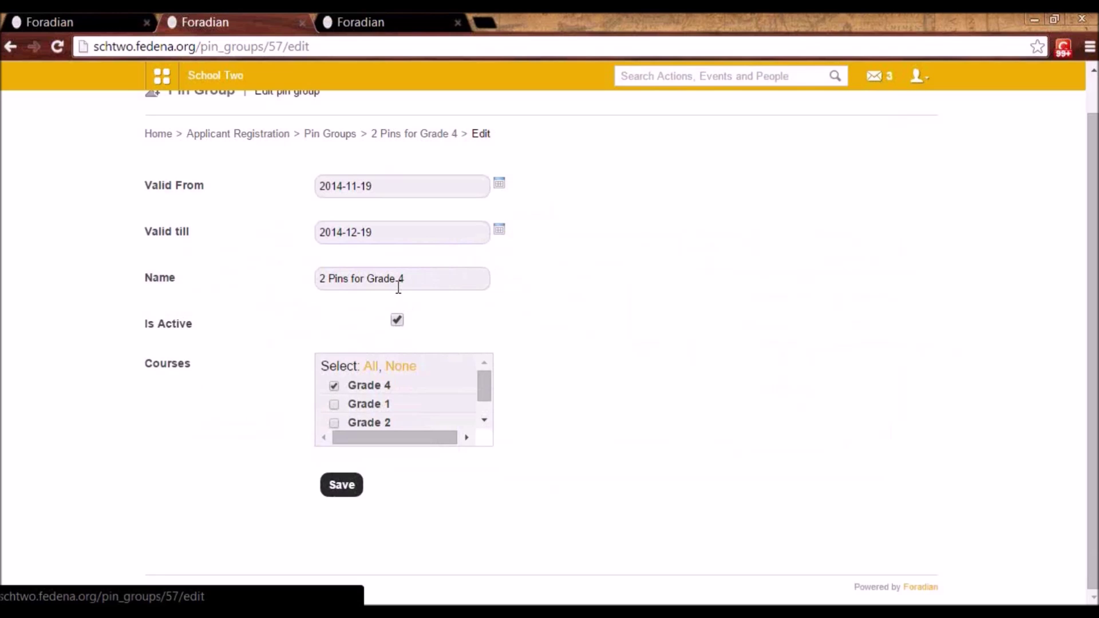
scroll(396, 289, "up", 1)
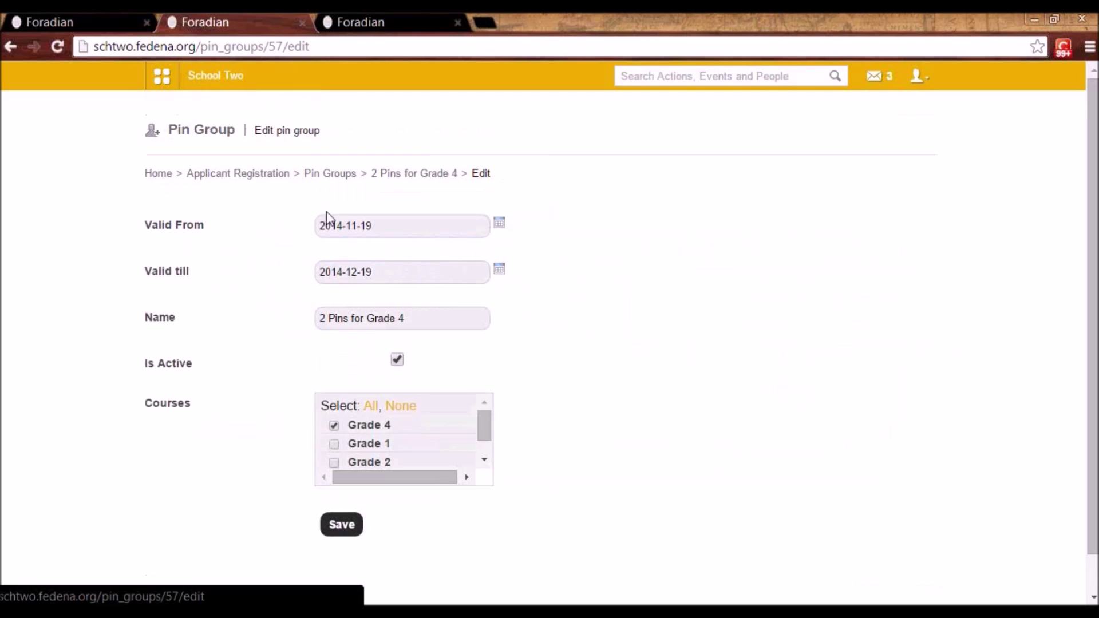
- View the 10 Pins for Grade 4 group and select a Not Registered pin
left_click(393, 174)
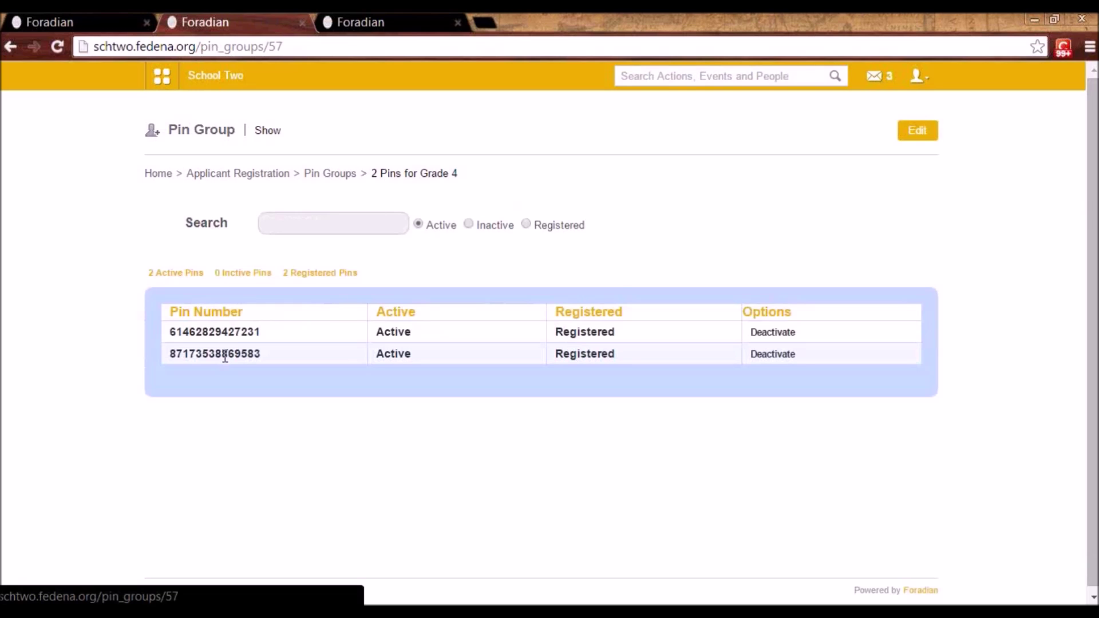
left_click(335, 175)
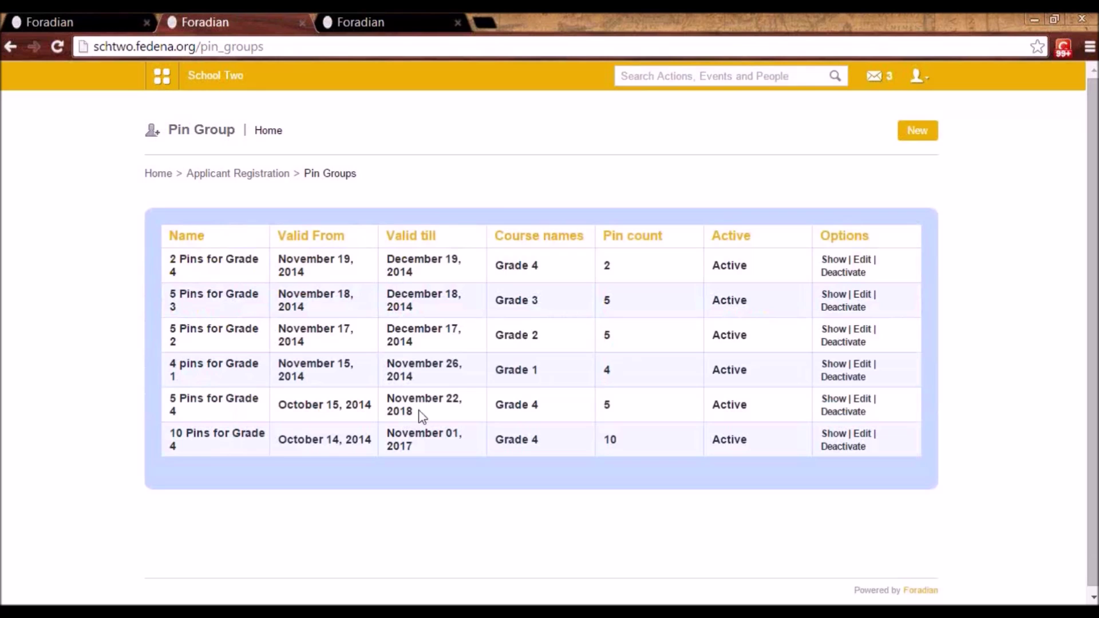
left_click(831, 436)
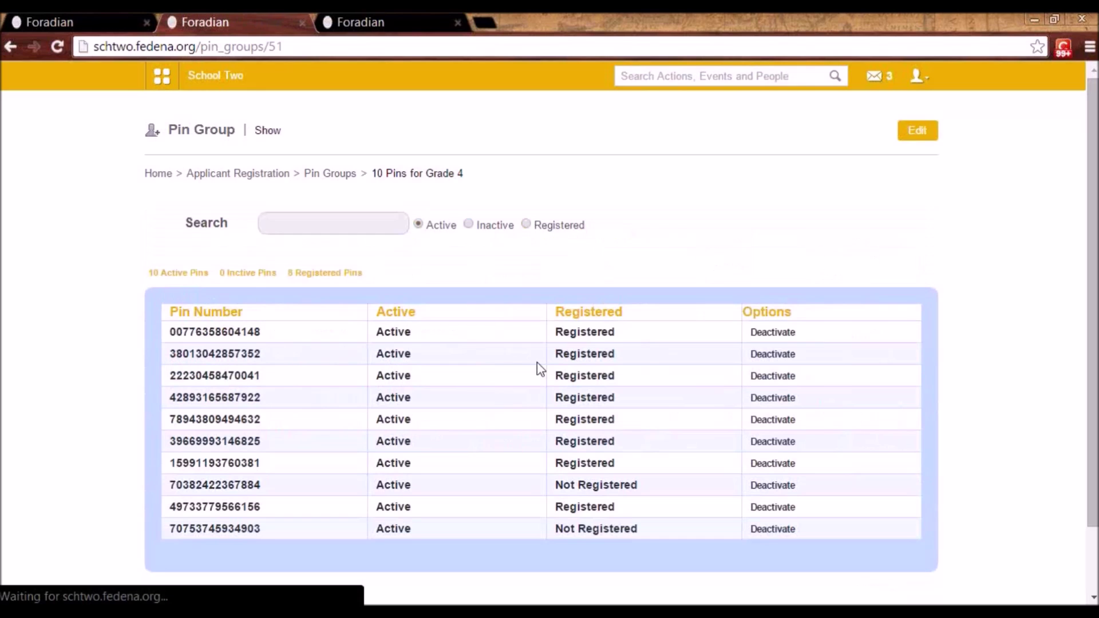
double_click(228, 522)
key("ctrl+c")
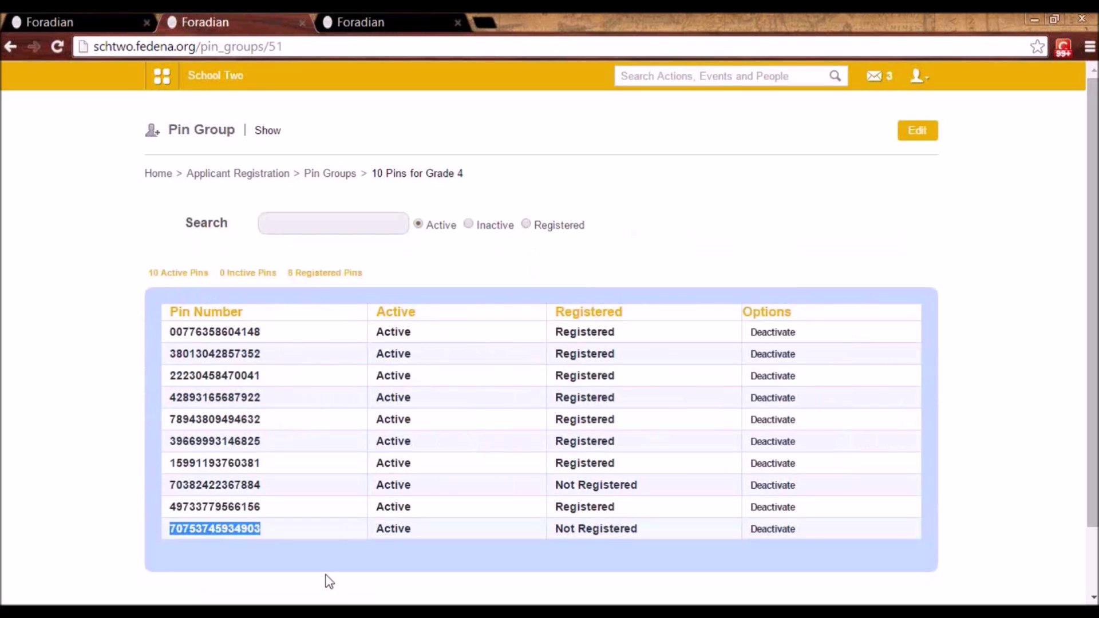
- Paste the copied pin and submit Grade 4 to open the application form
left_click(341, 18)
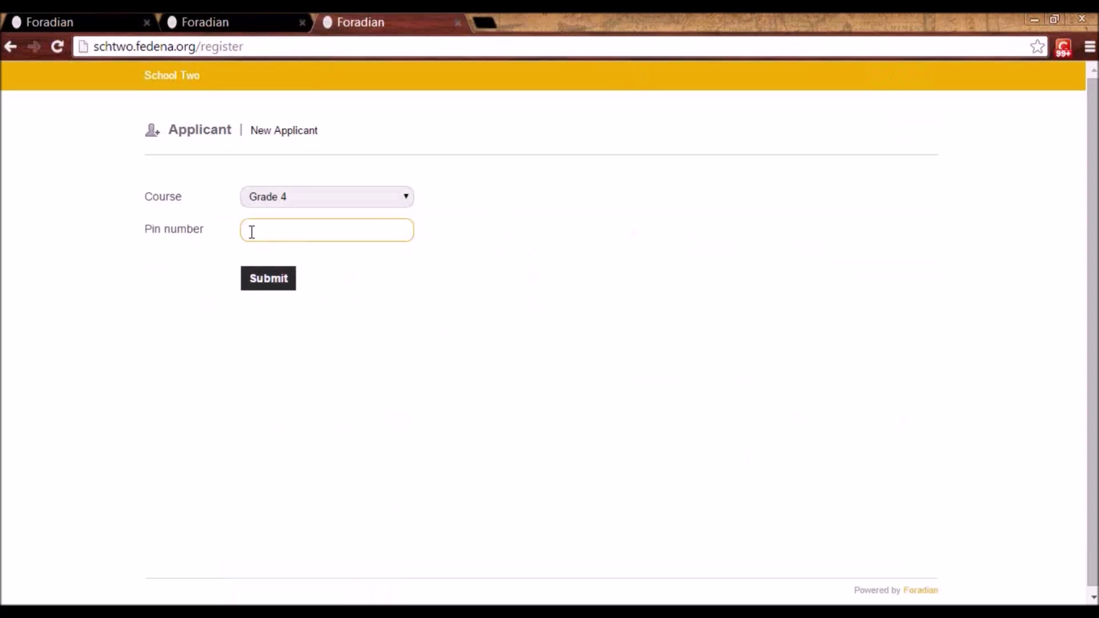
key("ctrl+v")
left_click(277, 283)
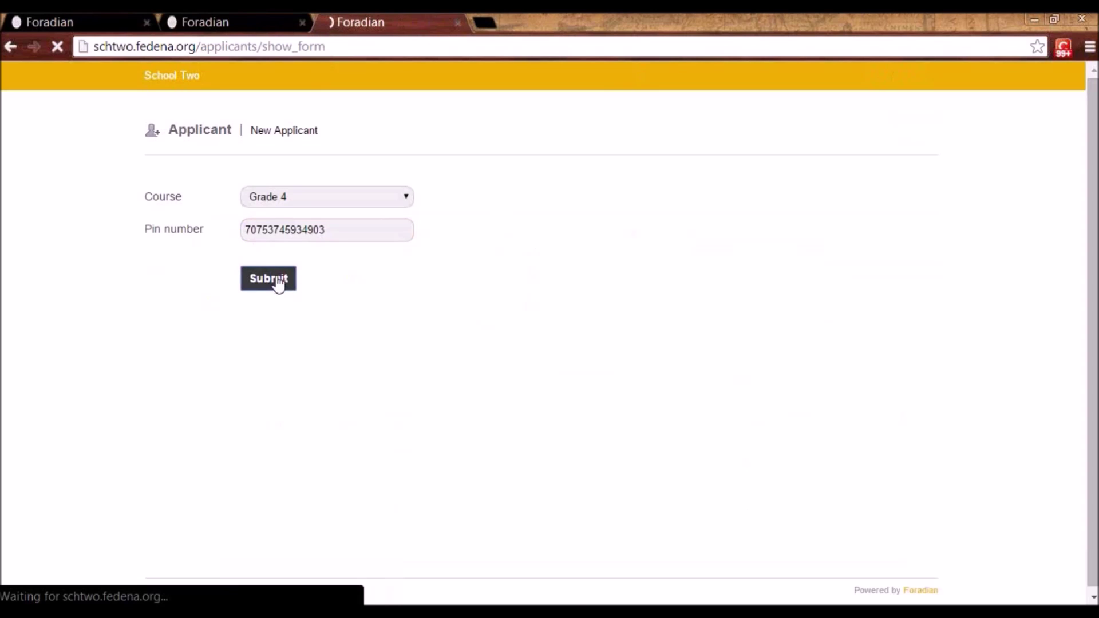
scroll(661, 338, "down", 1)
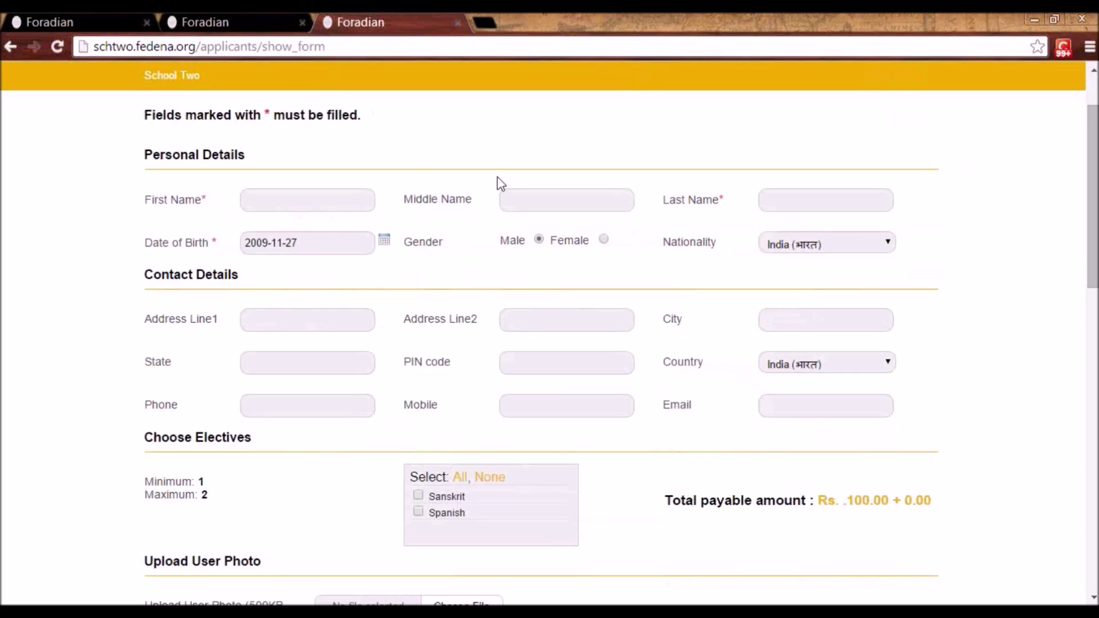
- Fill the applicant's first and last name and set gender to Female
left_click(328, 201)
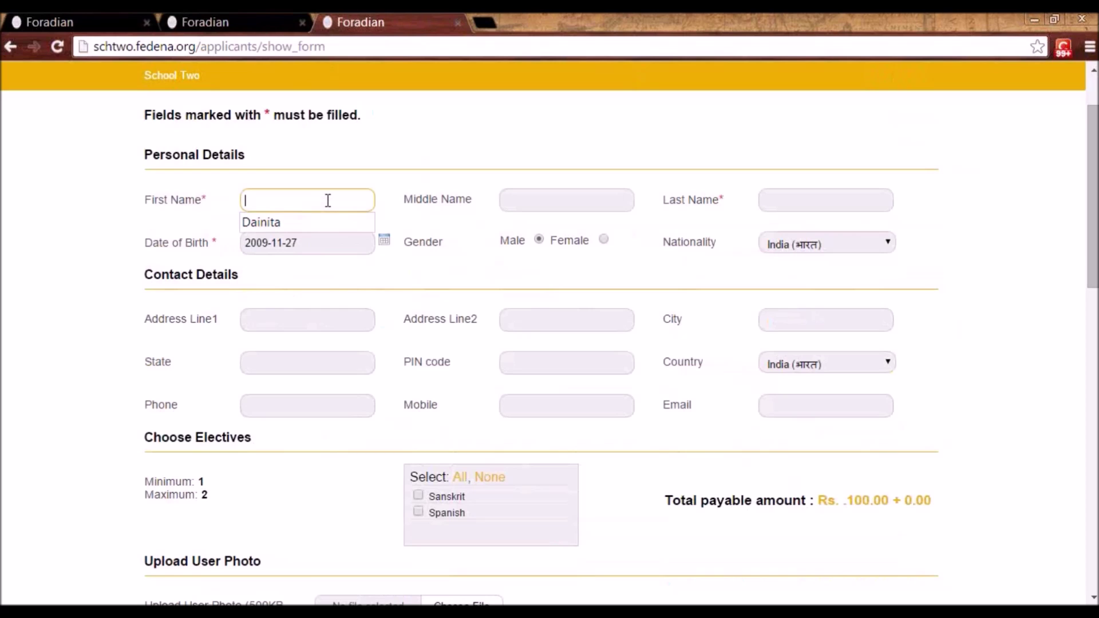
left_click(312, 233)
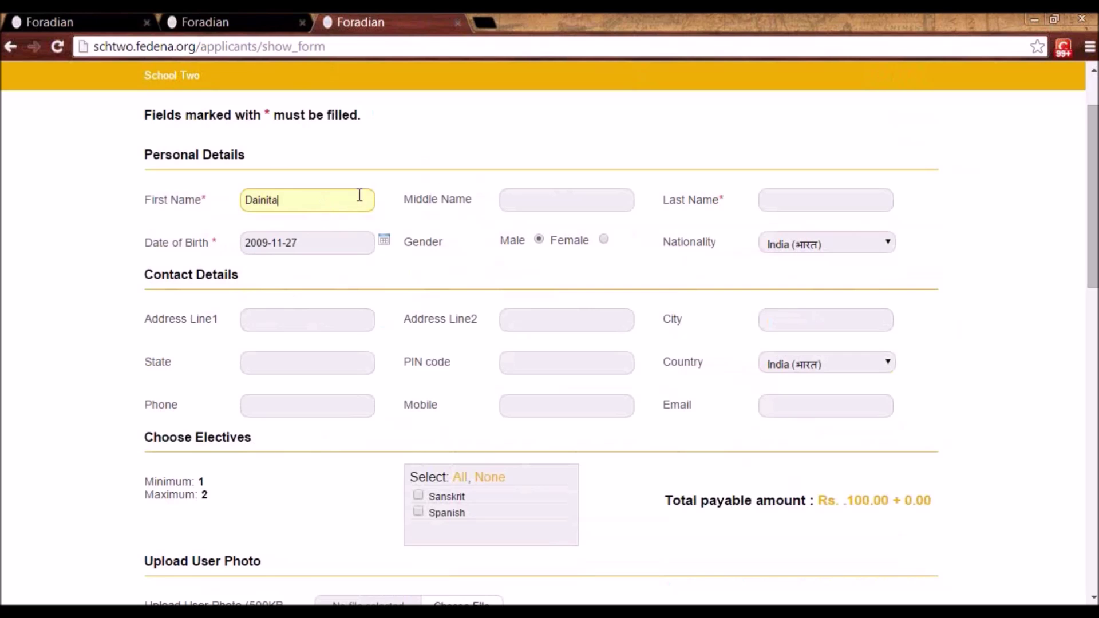
left_click(790, 206)
left_click(787, 218)
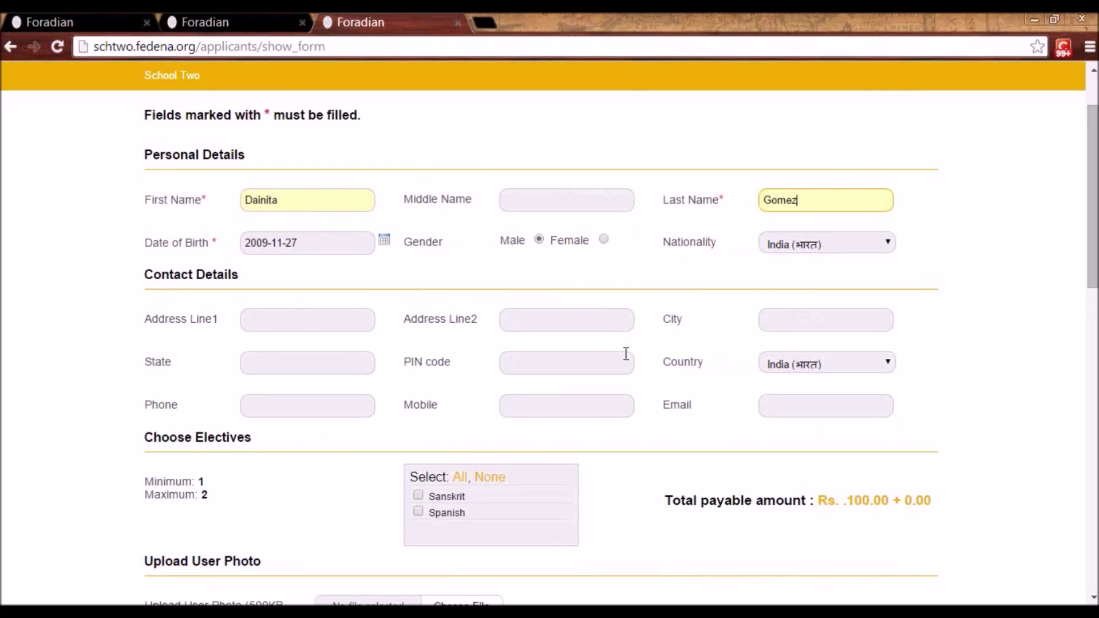
scroll(625, 350, "down", 1)
scroll(581, 266, "down", 1)
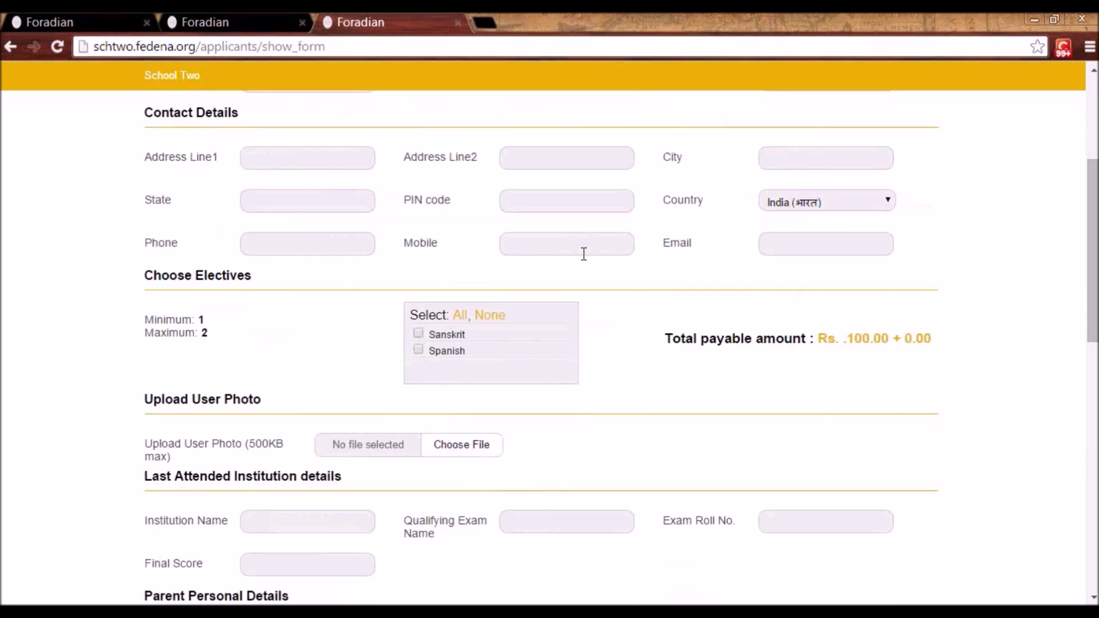
scroll(584, 253, "up", 2)
left_click(604, 241)
- Tick Sanskrit as an elective subject
scroll(620, 321, "down", 2)
scroll(623, 349, "down", 1)
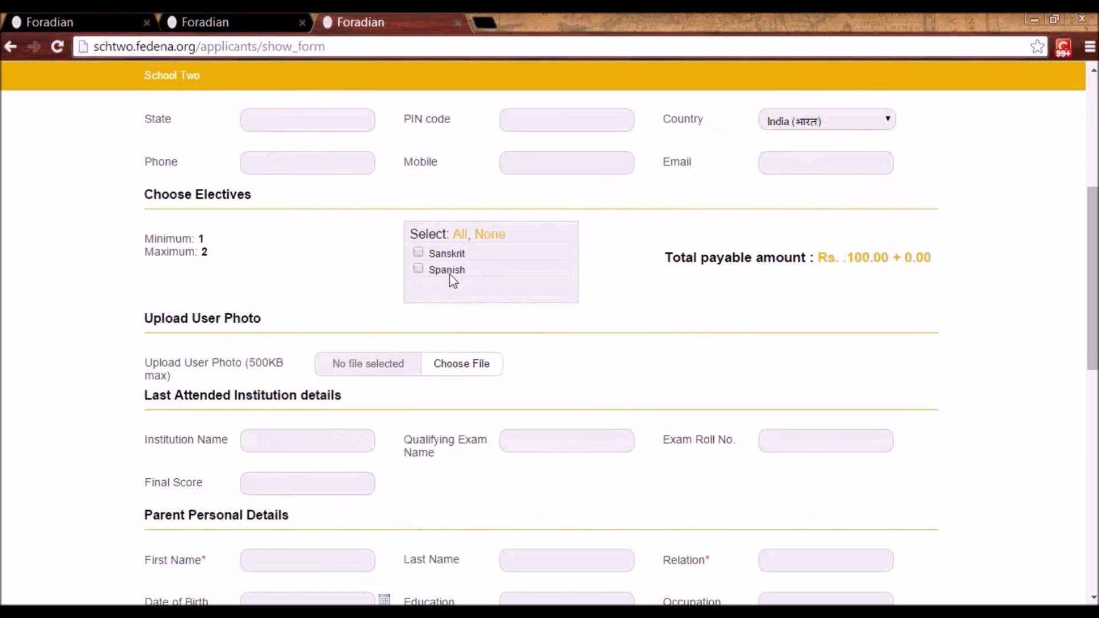
left_click(417, 253)
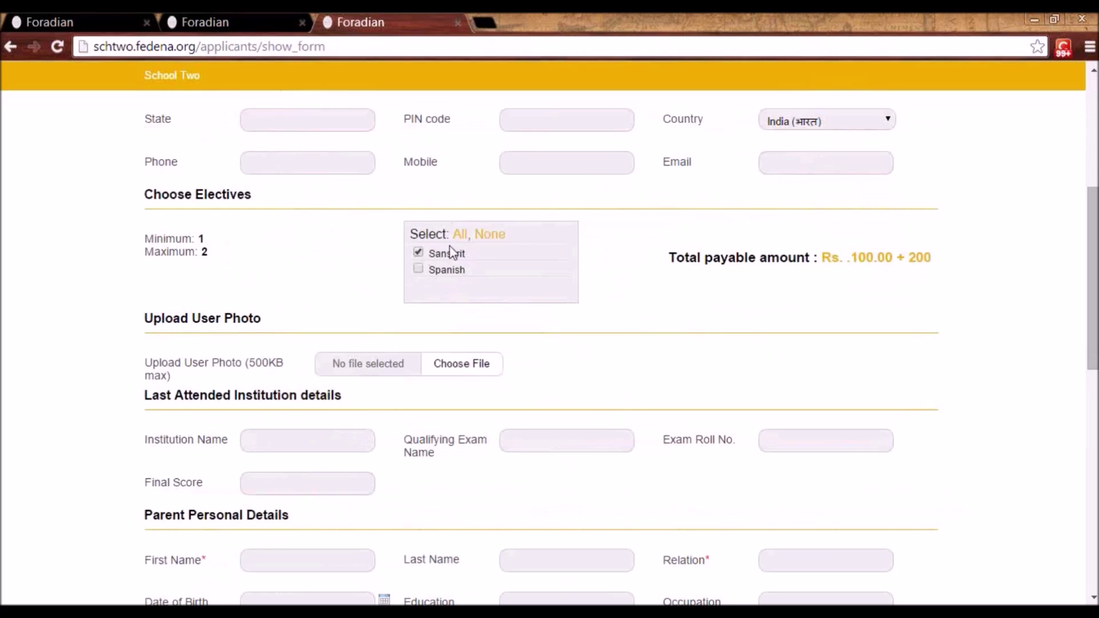
left_click_drag(910, 258, 927, 253)
left_click(932, 255)
- Add Spanish as an elective and fill the parent's first name with relation Father
left_click(418, 269)
scroll(474, 273, "down", 1)
scroll(610, 286, "down", 2)
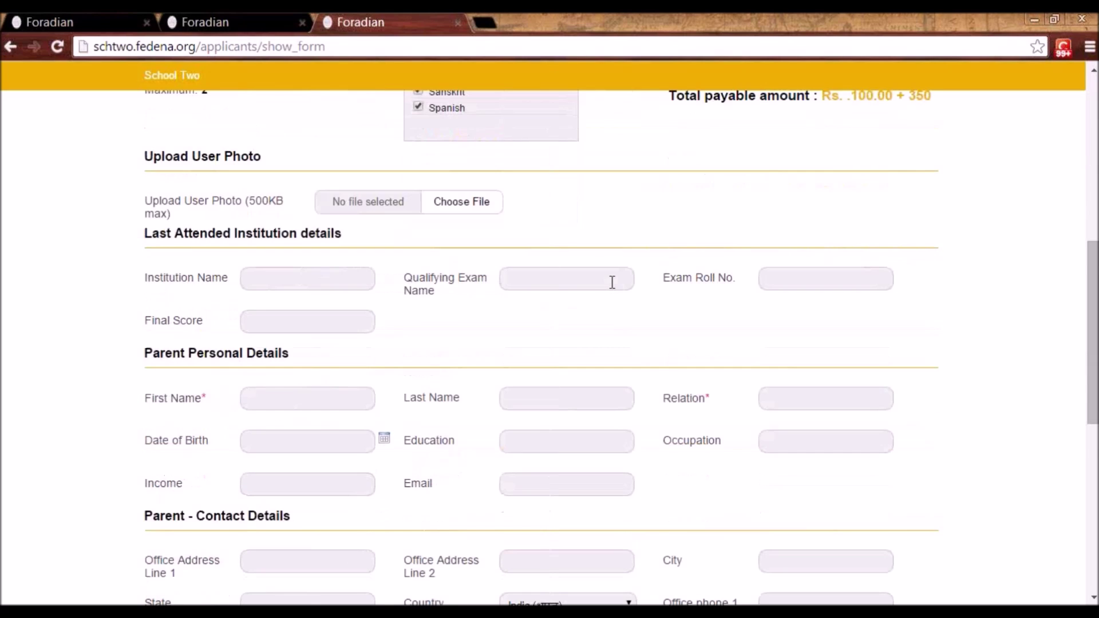
left_click(324, 319)
left_click(319, 342)
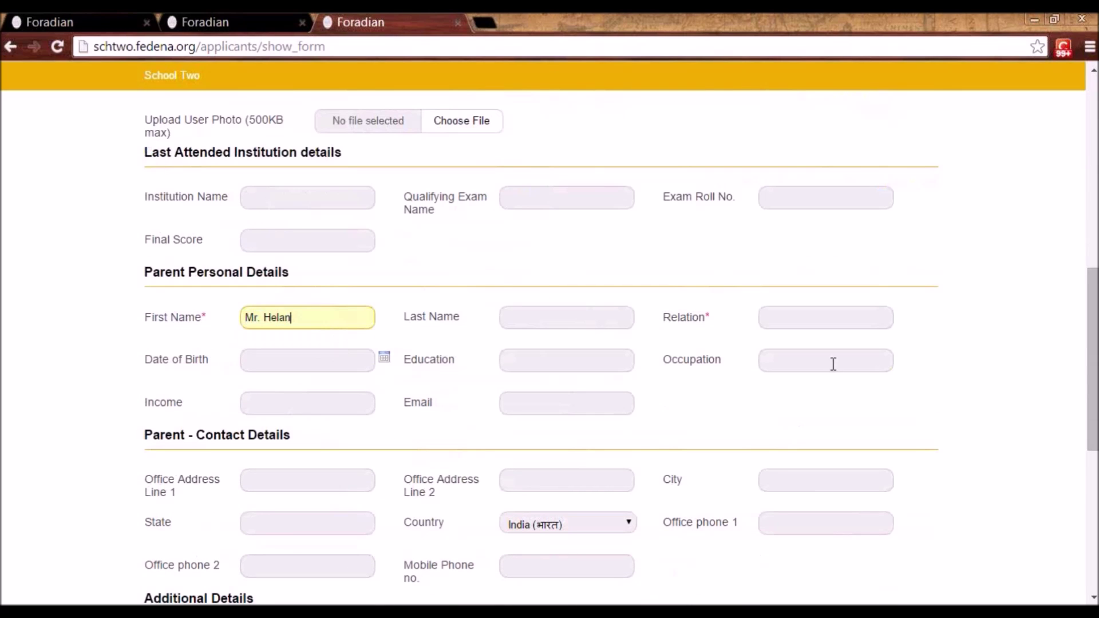
left_click(806, 317)
left_click(792, 339)
- Enter CIN 'fgfr56' and agent name 'gff', then save the application
scroll(761, 360, "down", 2)
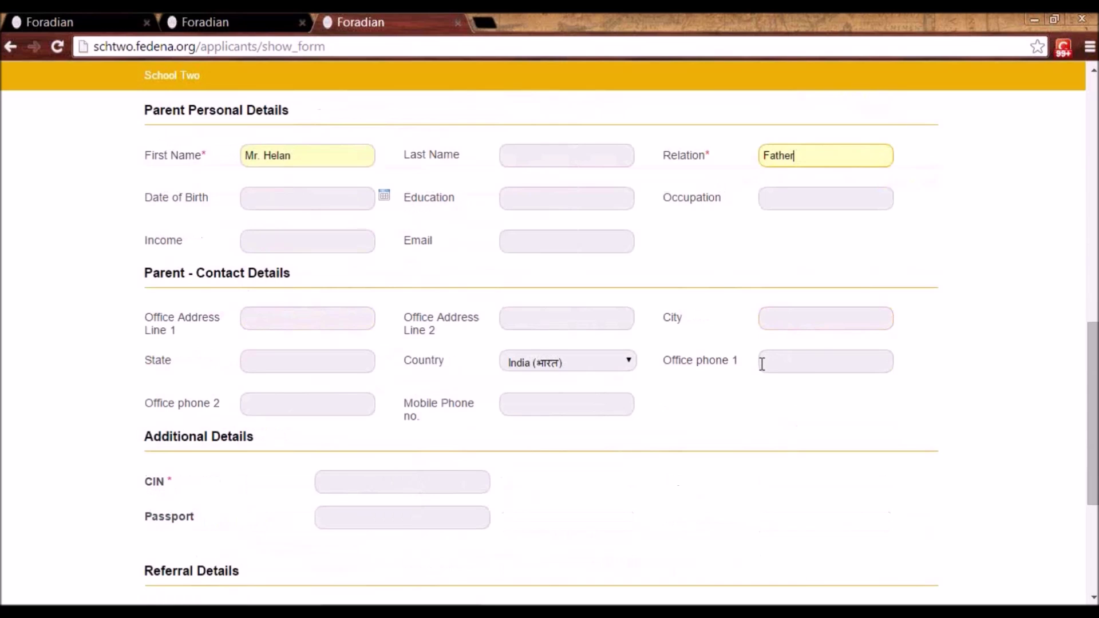
scroll(746, 385, "down", 5)
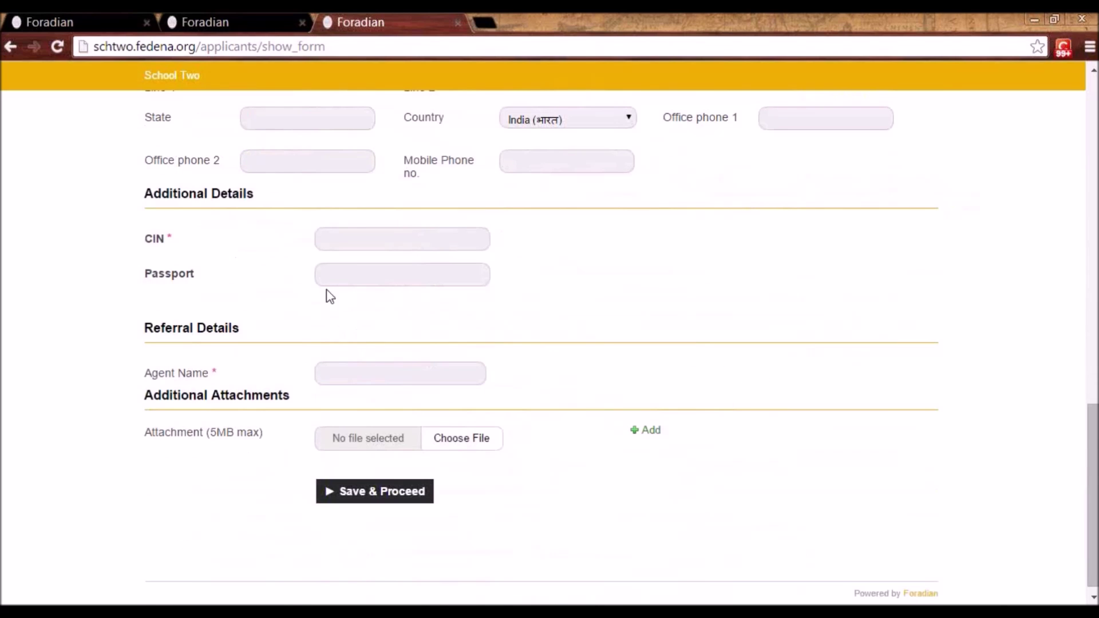
left_click(340, 231)
type("fgfr56")
left_click(392, 371)
type("gff")
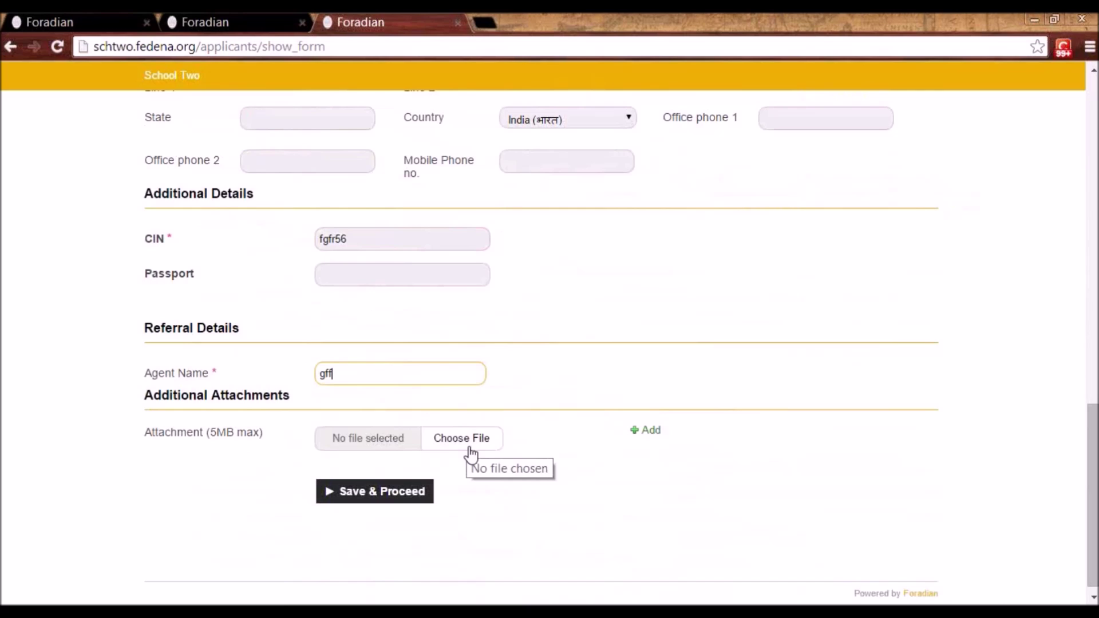
left_click(380, 491)
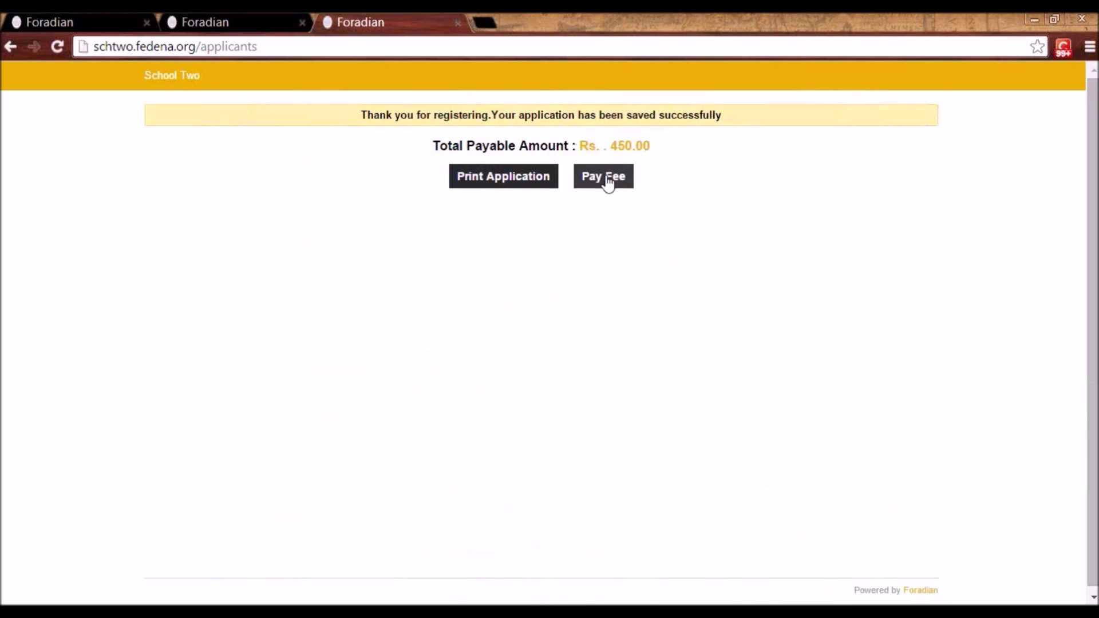
- Return to the admin tab and list Grade 4 applicants from Applicant Registration
left_click(254, 18)
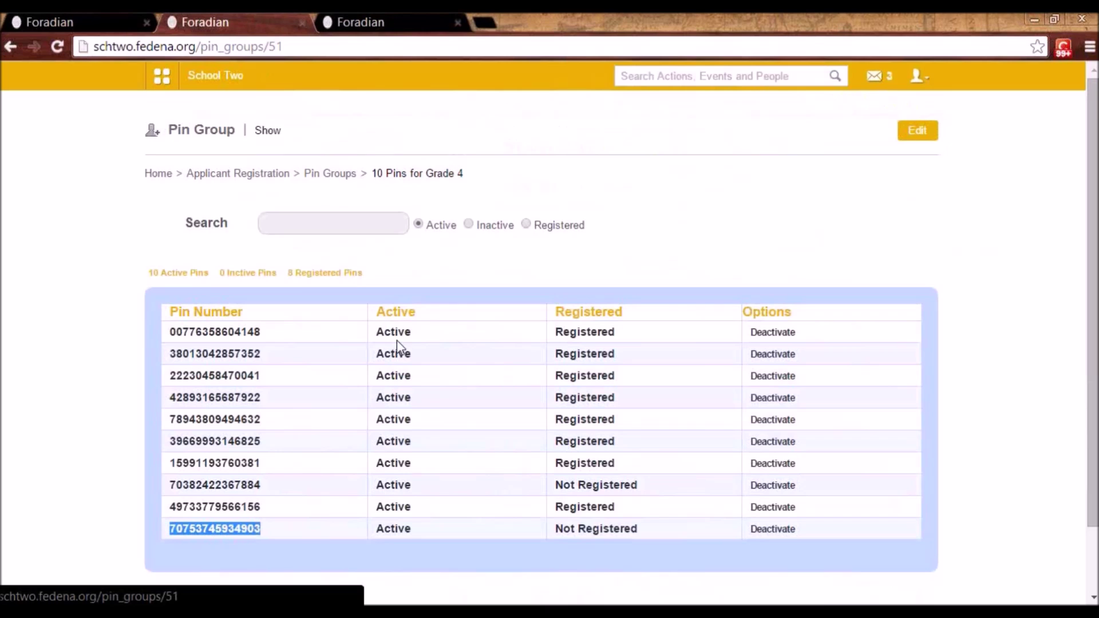
left_click(155, 75)
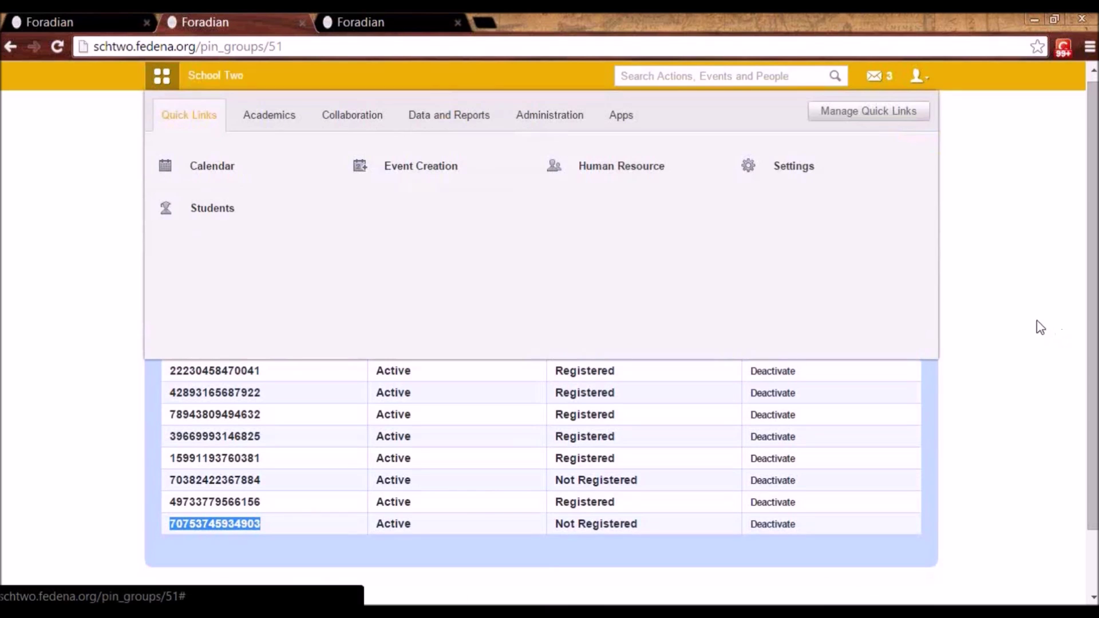
left_click(1038, 326)
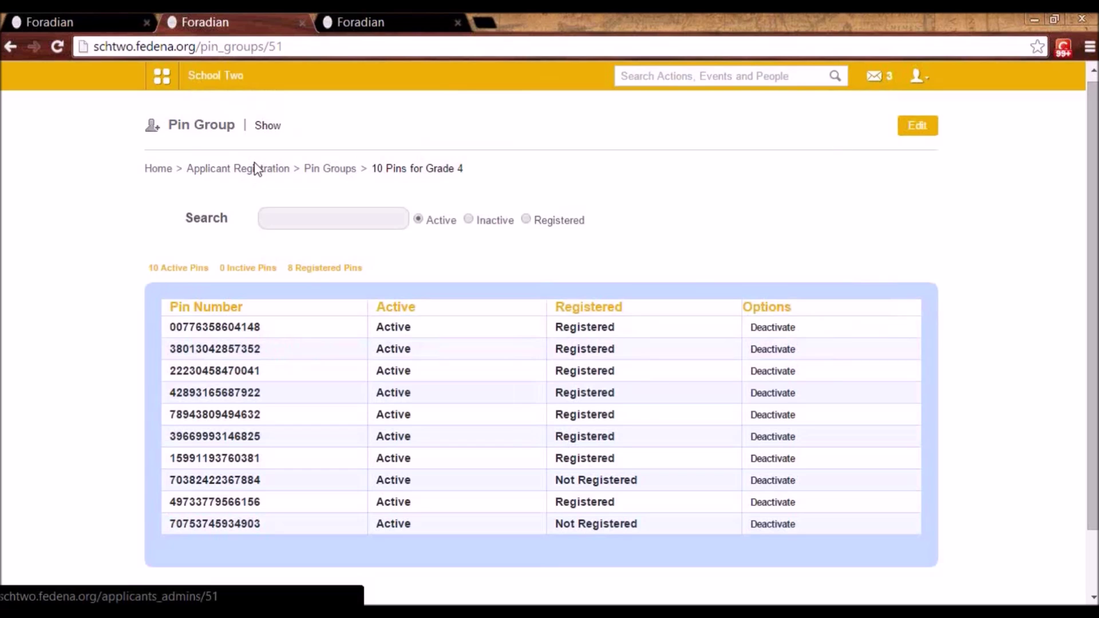
left_click(257, 171)
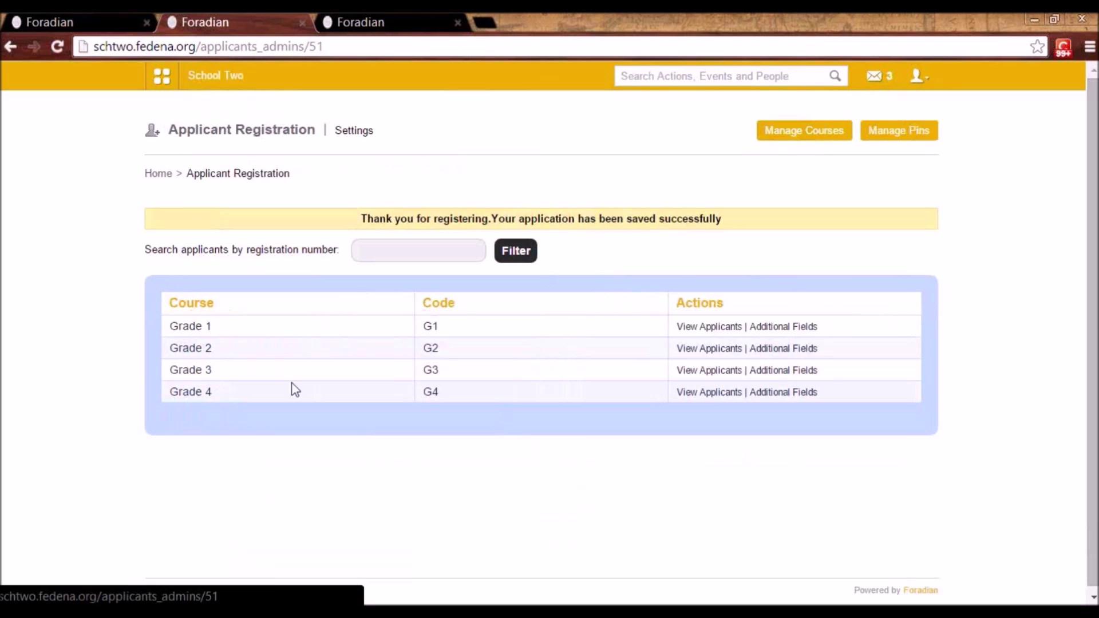
left_click(705, 393)
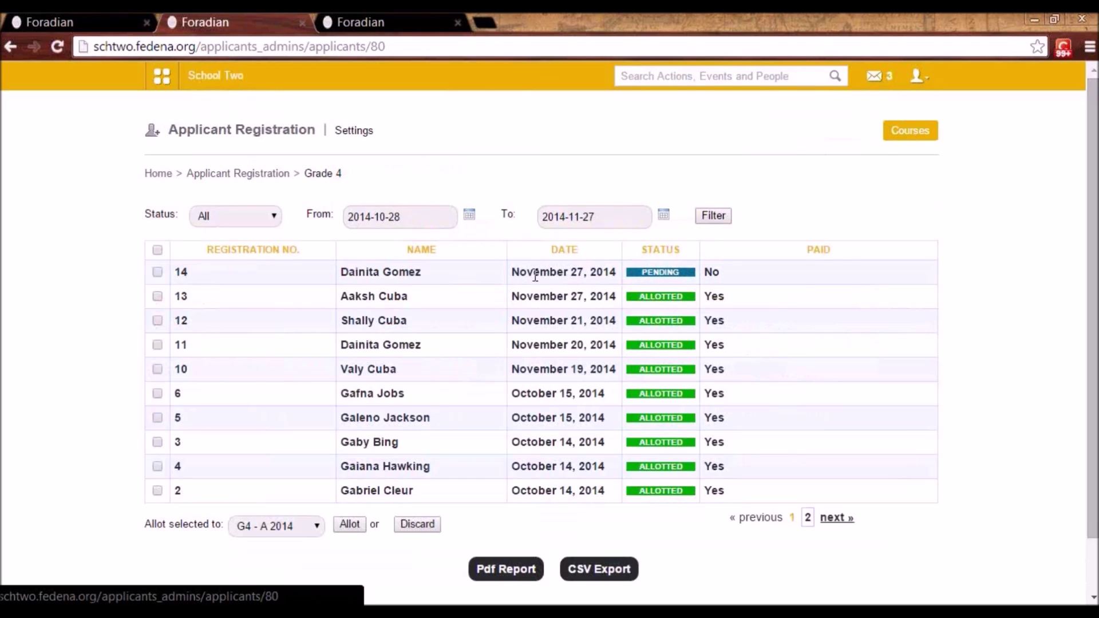
- Open the pending applicant and mark them academically cleared and fee paid
left_click(399, 270)
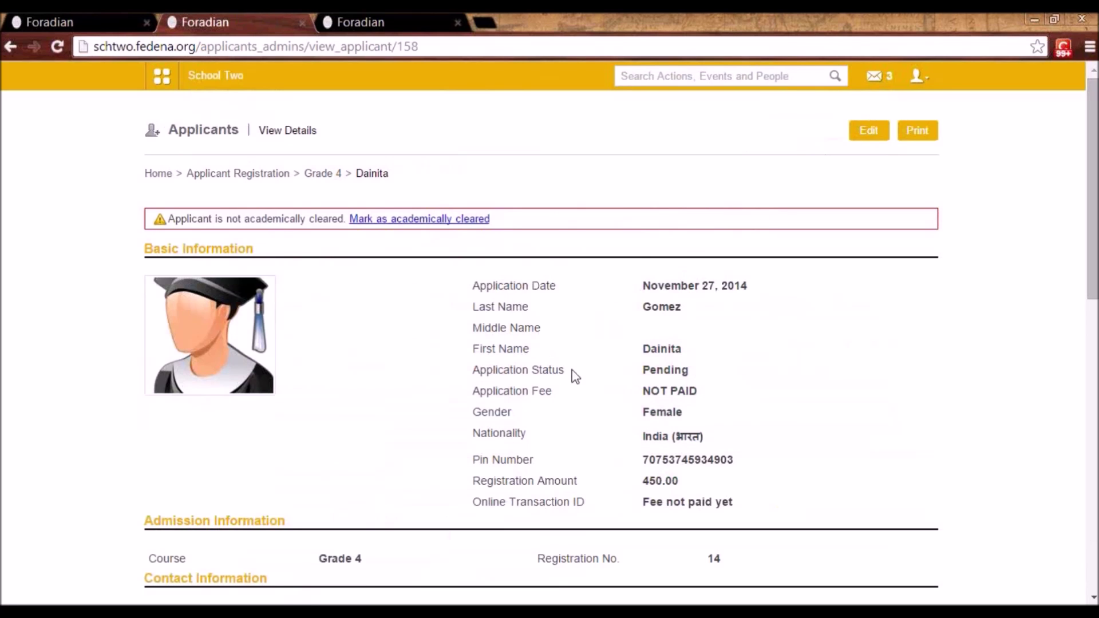
scroll(743, 387, "down", 10)
scroll(795, 433, "up", 7)
scroll(796, 434, "up", 3)
scroll(792, 434, "down", 10)
scroll(792, 434, "up", 7)
left_click(417, 224)
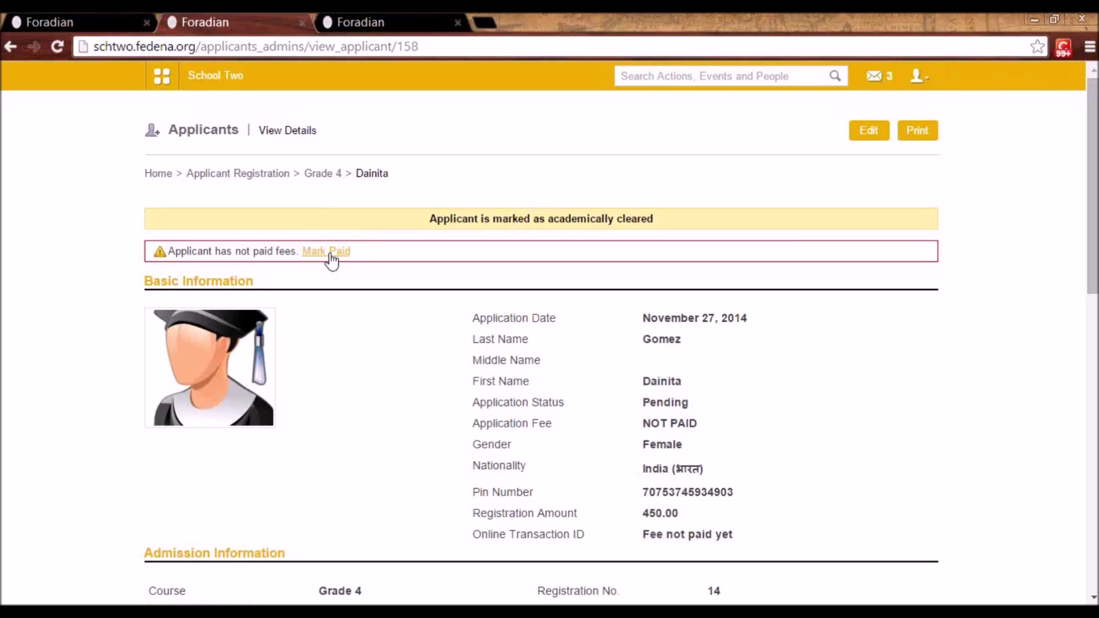
left_click(330, 253)
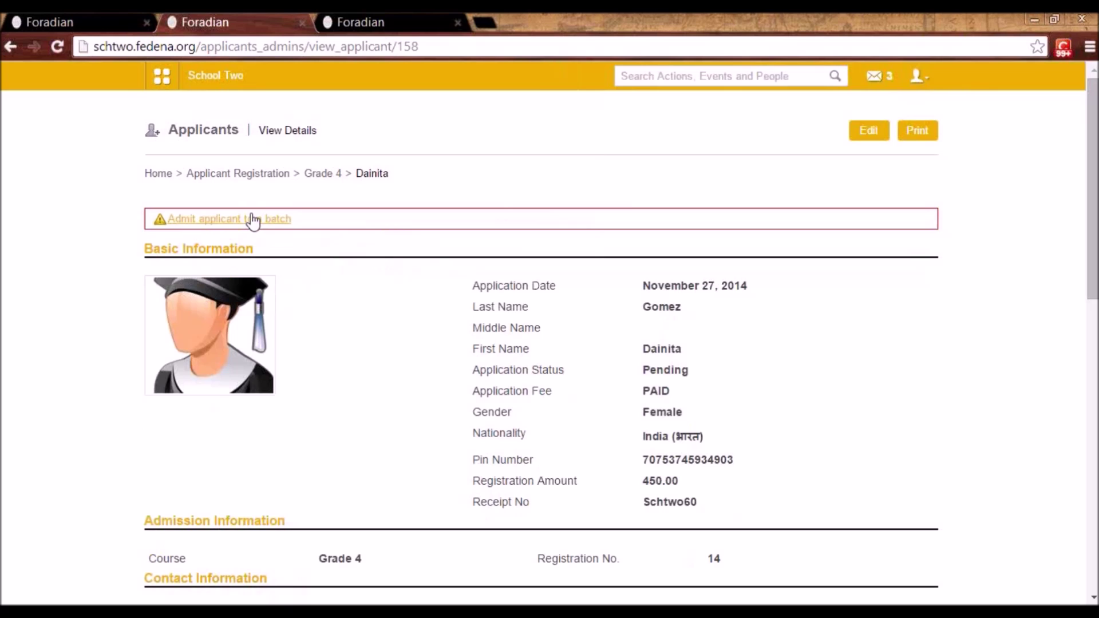
- Admit the applicant to batch G4 - A 2014
left_click(253, 220)
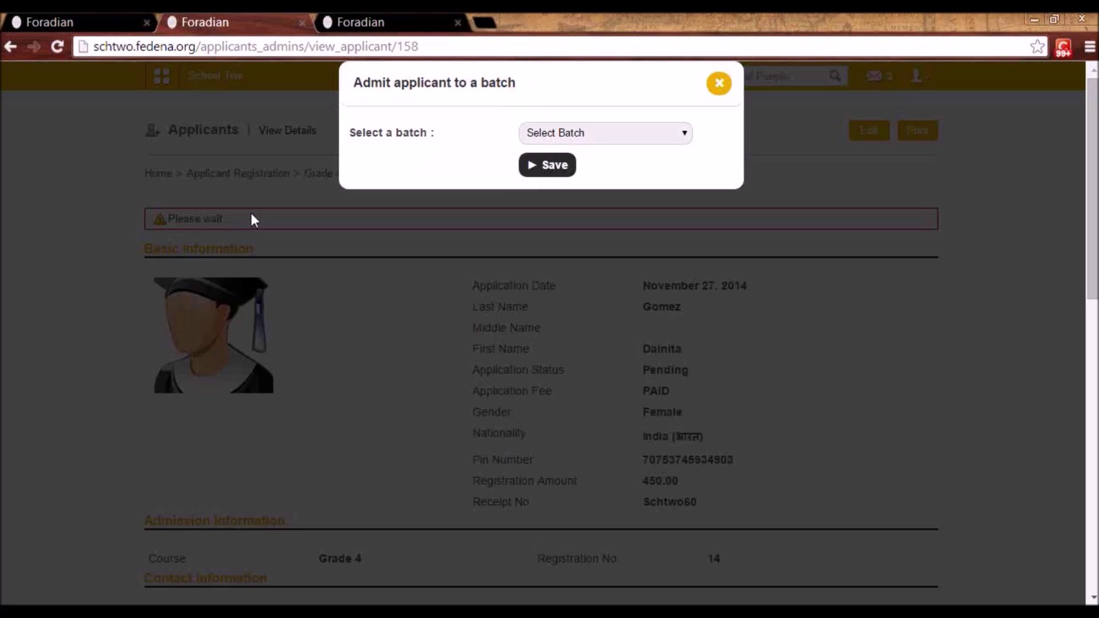
left_click(621, 132)
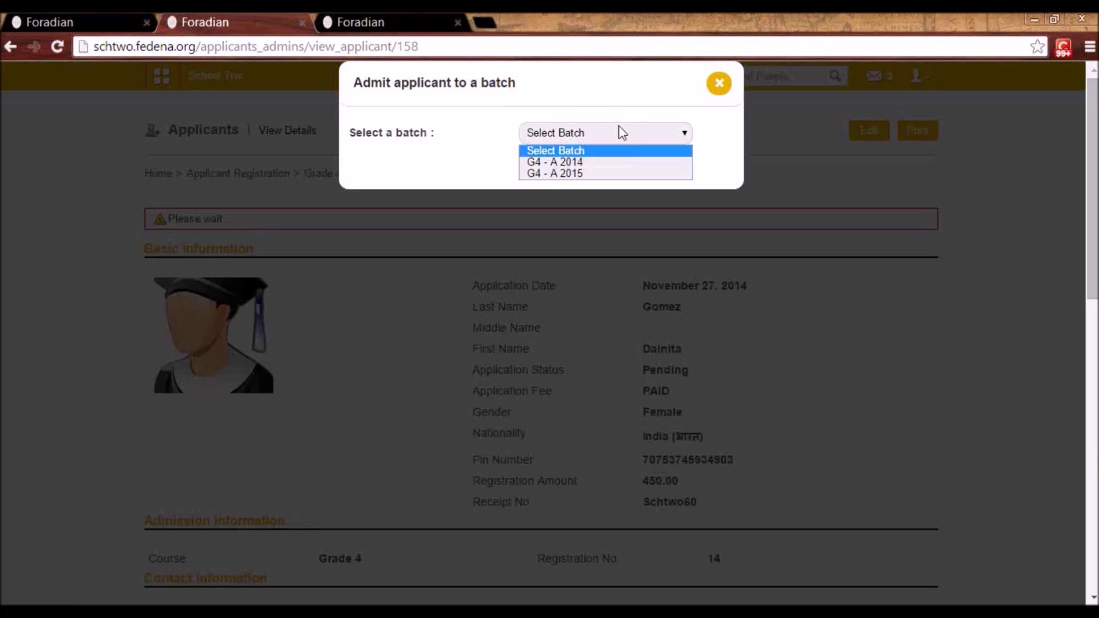
left_click(605, 162)
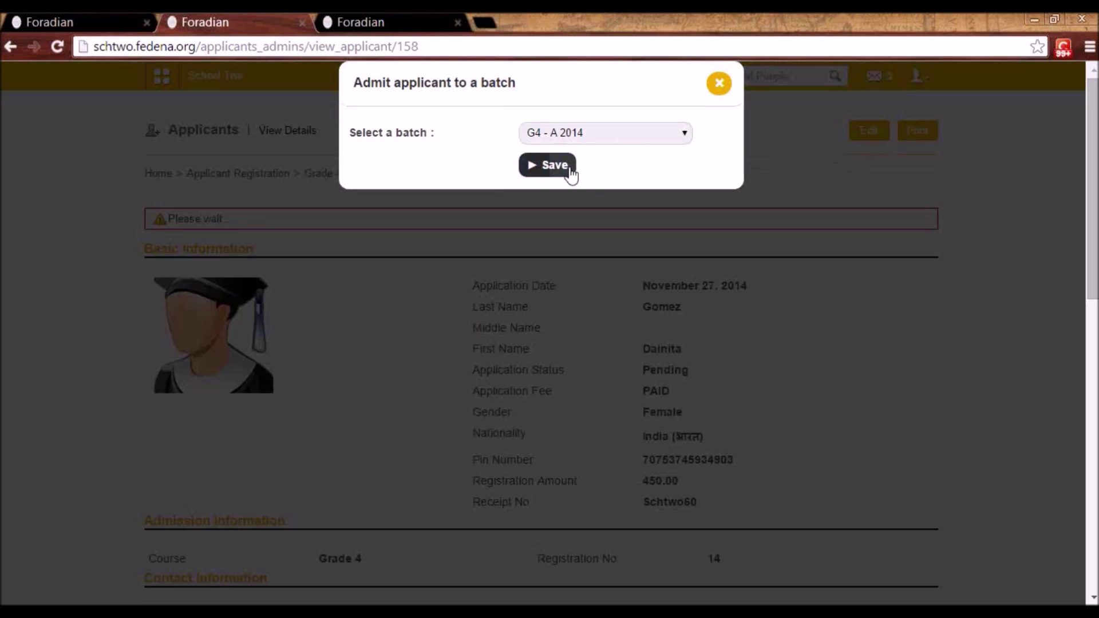
left_click(549, 171)
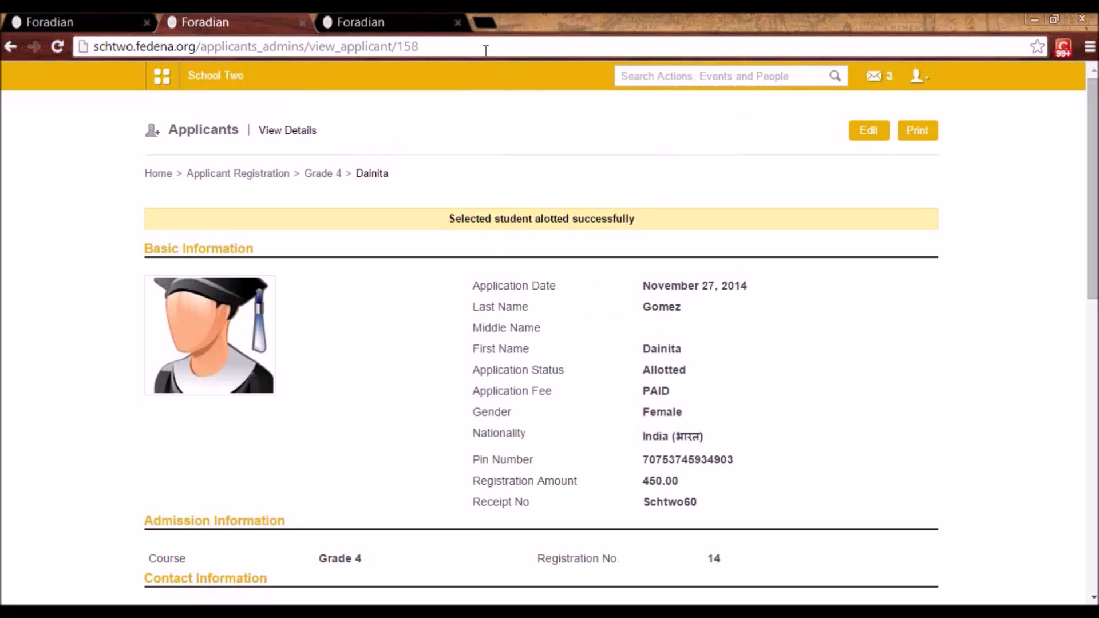
- Search students by the applicant's name and open the new student's profile
left_click(622, 75)
type("dian")
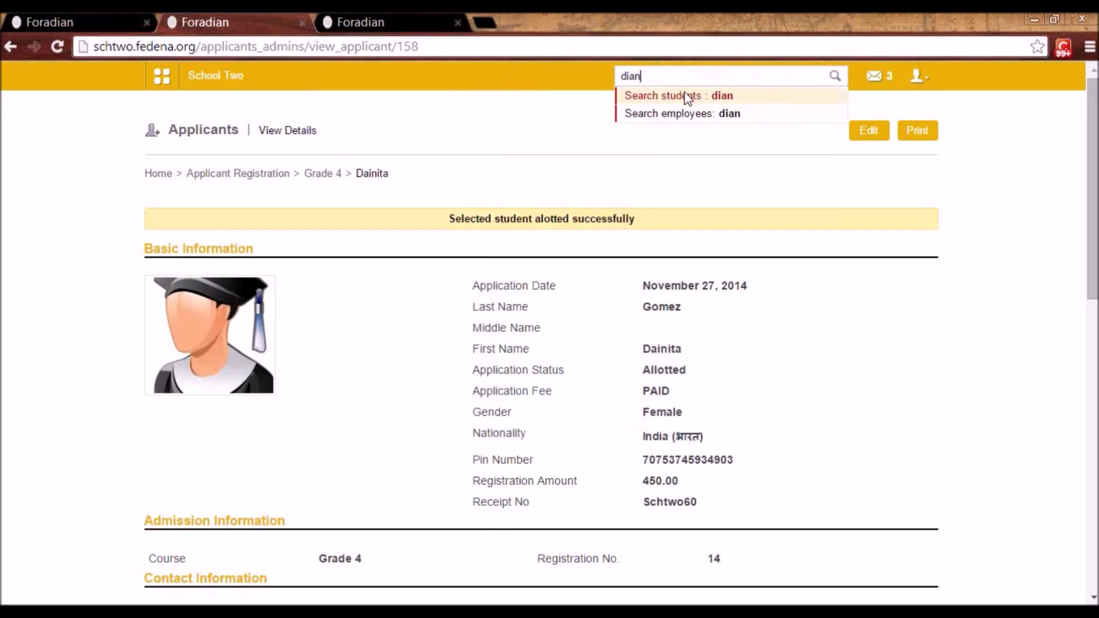
left_click(687, 97)
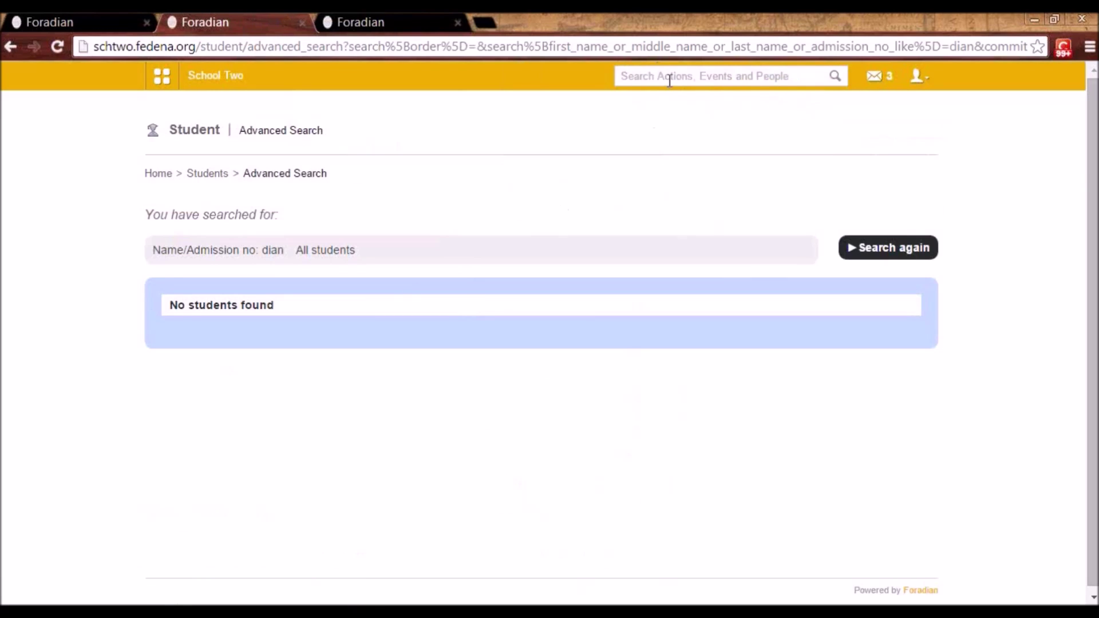
type("dai")
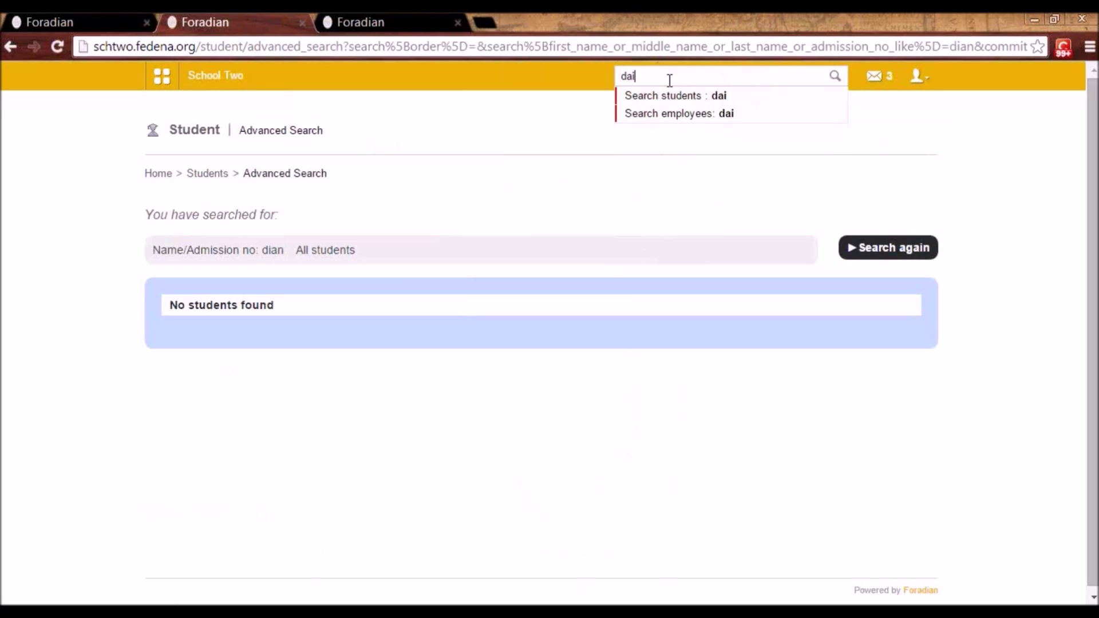
left_click(676, 99)
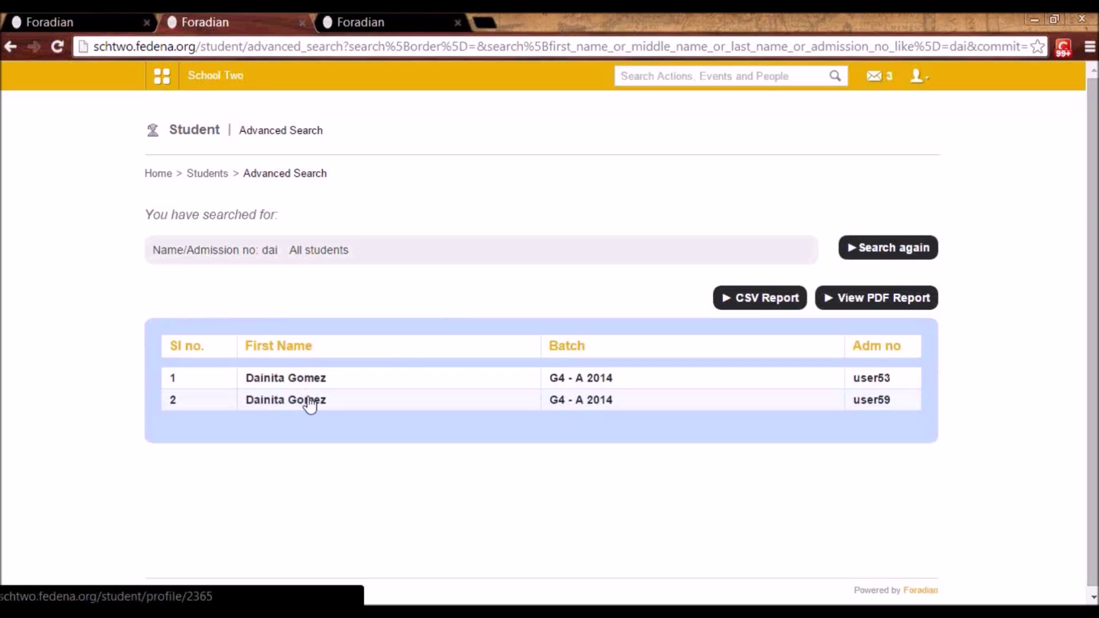
left_click(308, 401)
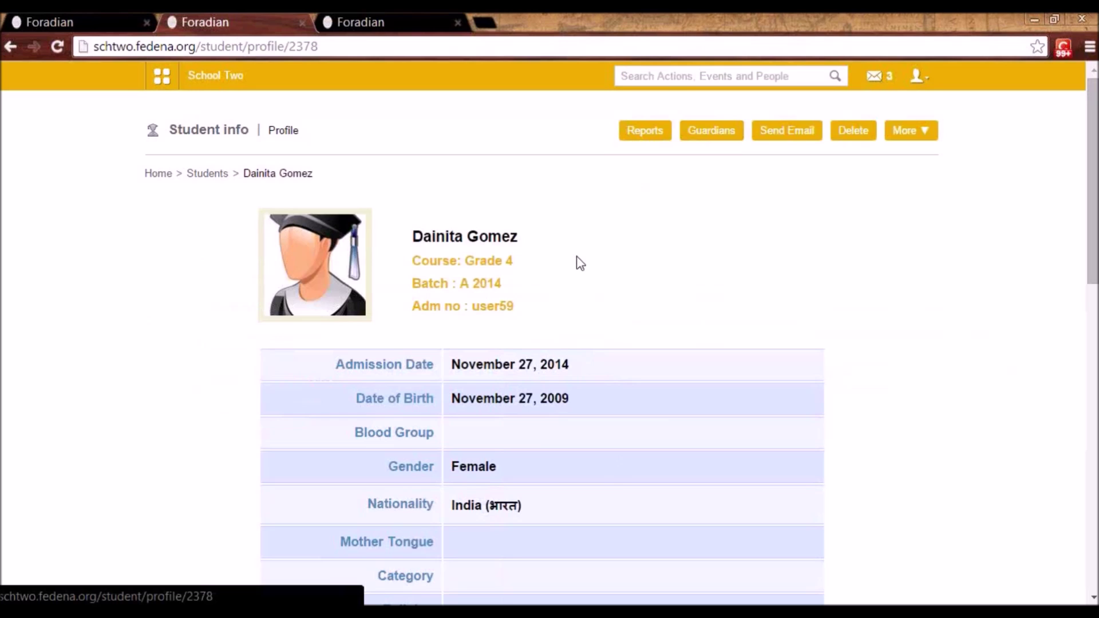
left_click(177, 77)
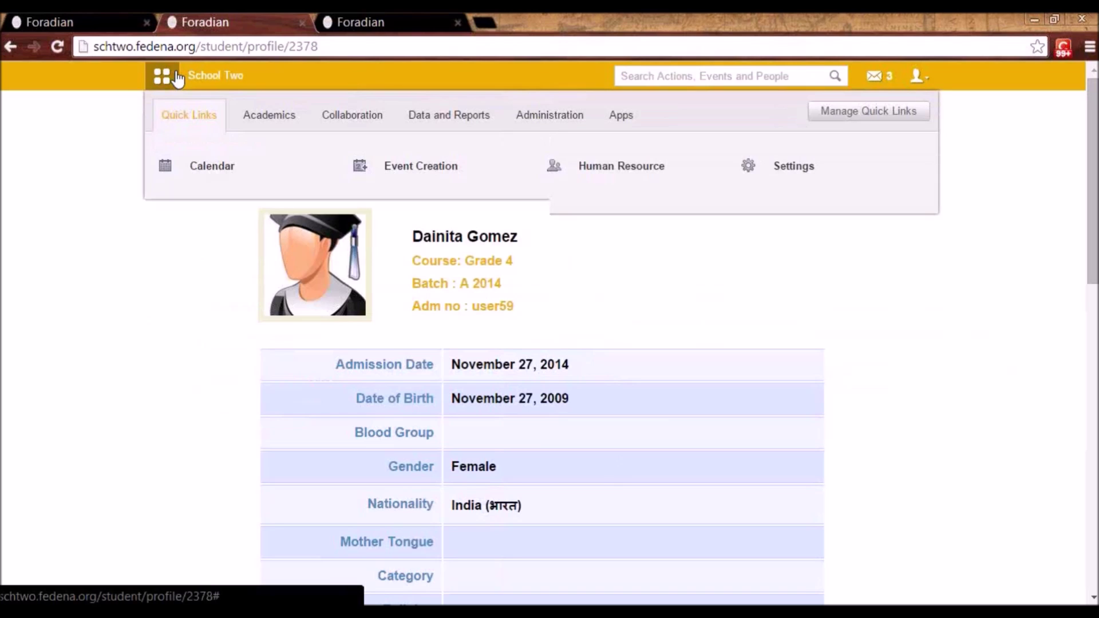
- Go to Administration > Hostel and list all hostels
left_click(177, 76)
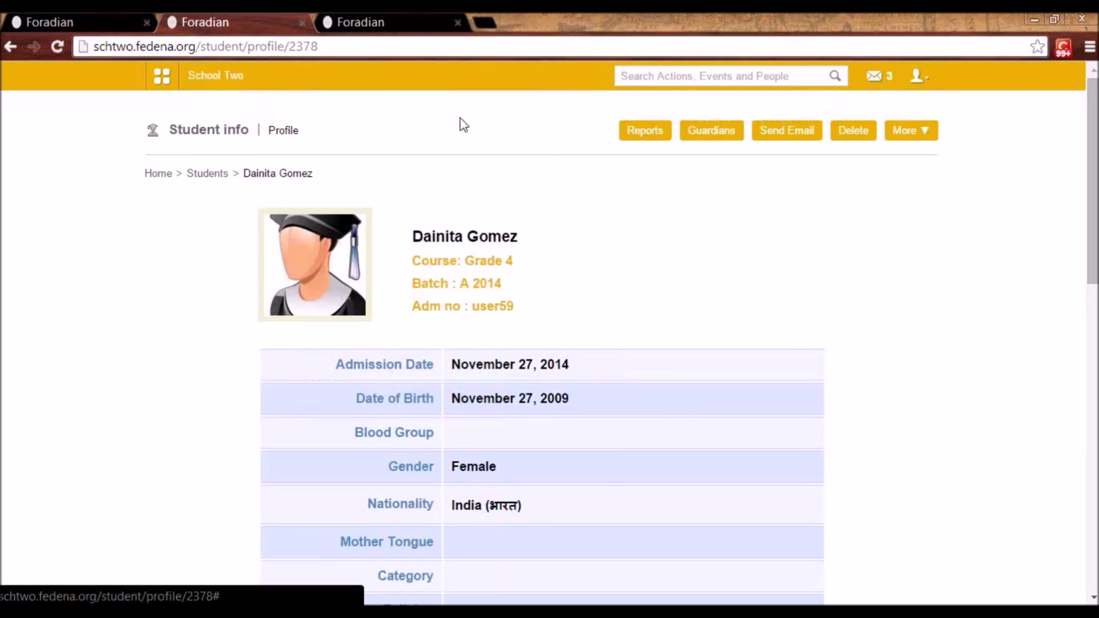
left_click(177, 79)
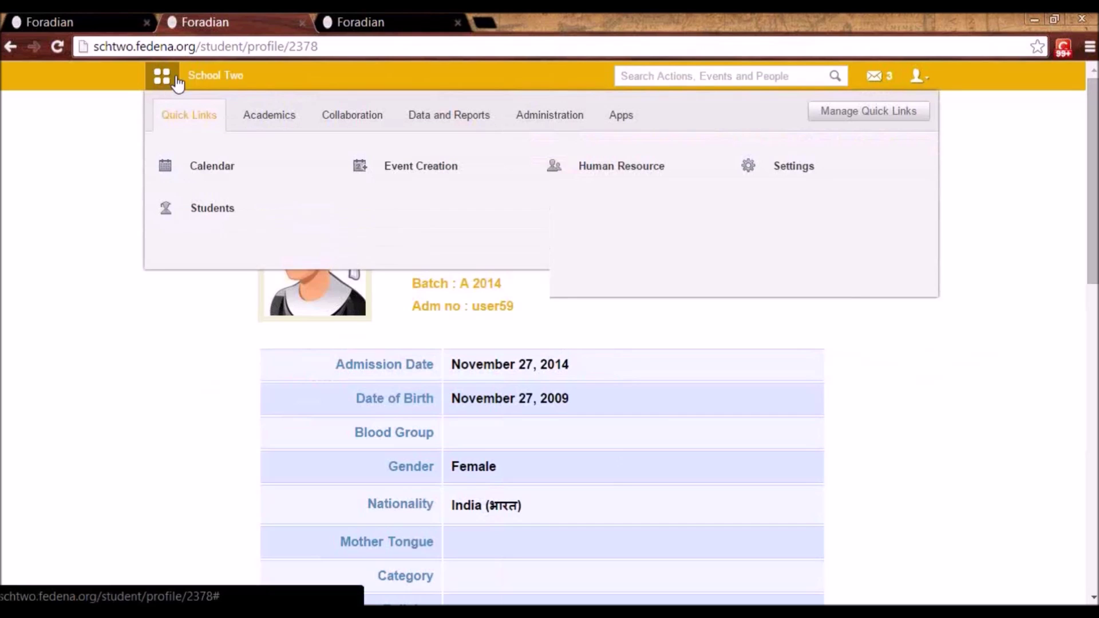
left_click(554, 119)
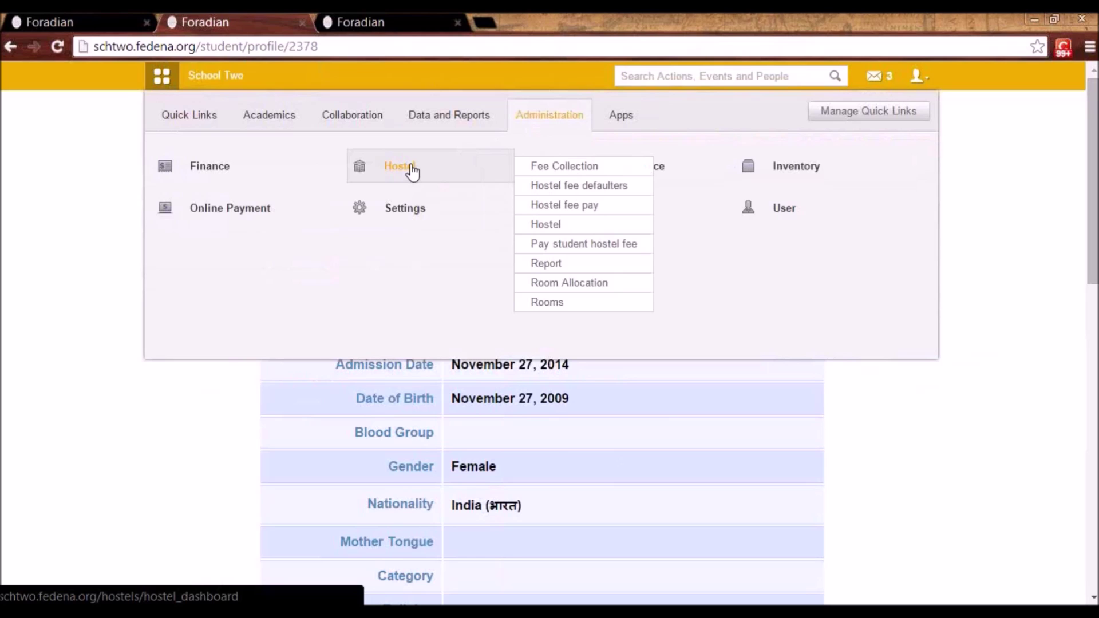
left_click(411, 166)
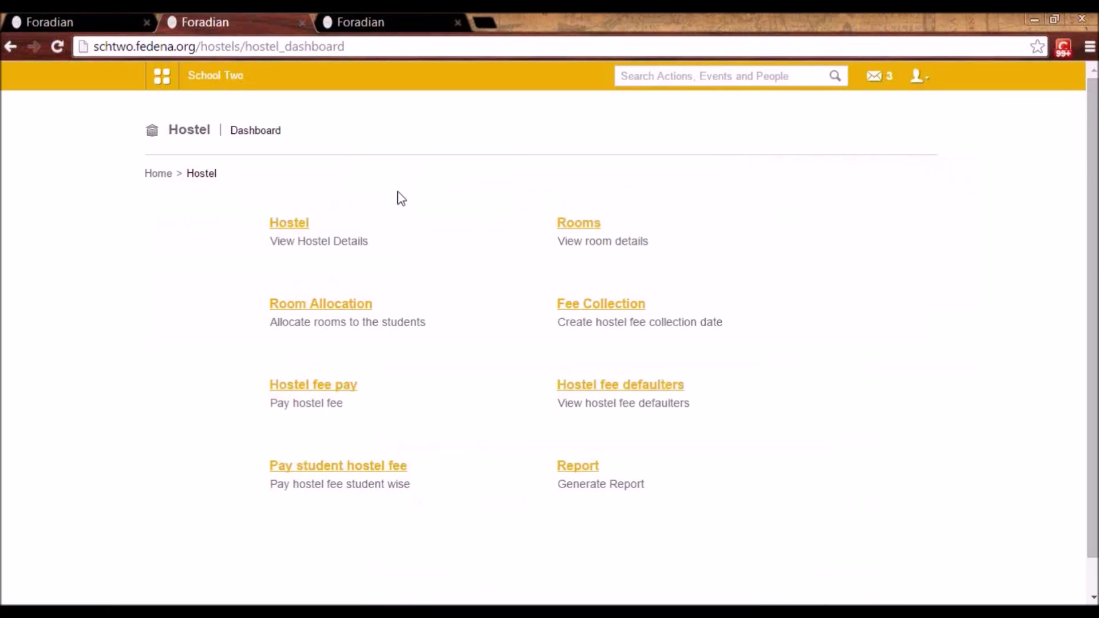
left_click(297, 228)
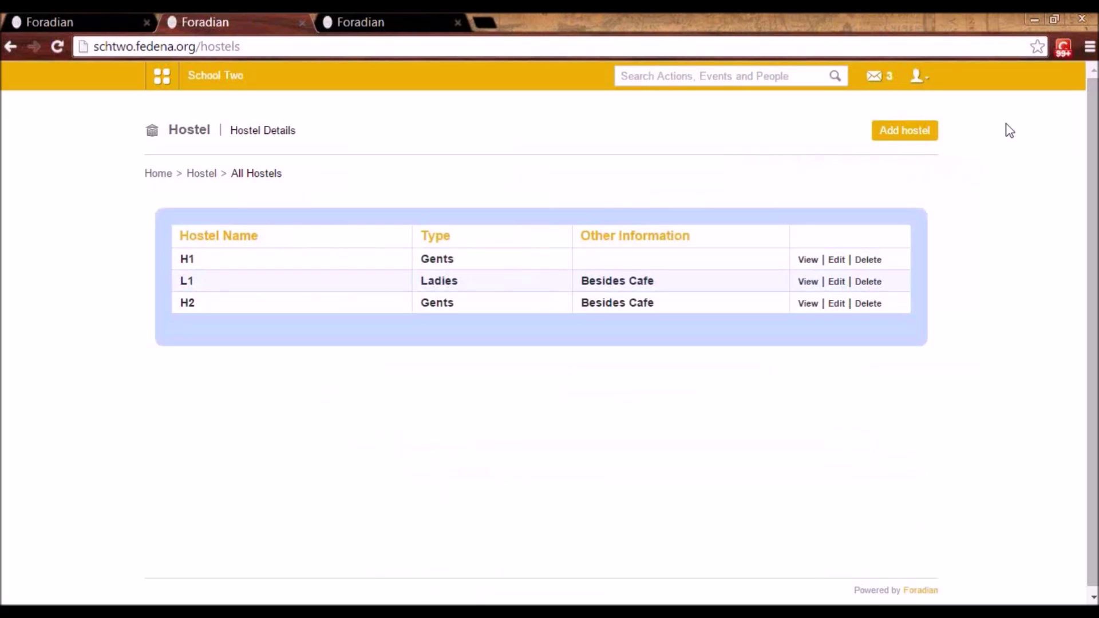
- Preview the Add hostel form's types, then return and view hostel H1's details
left_click(909, 141)
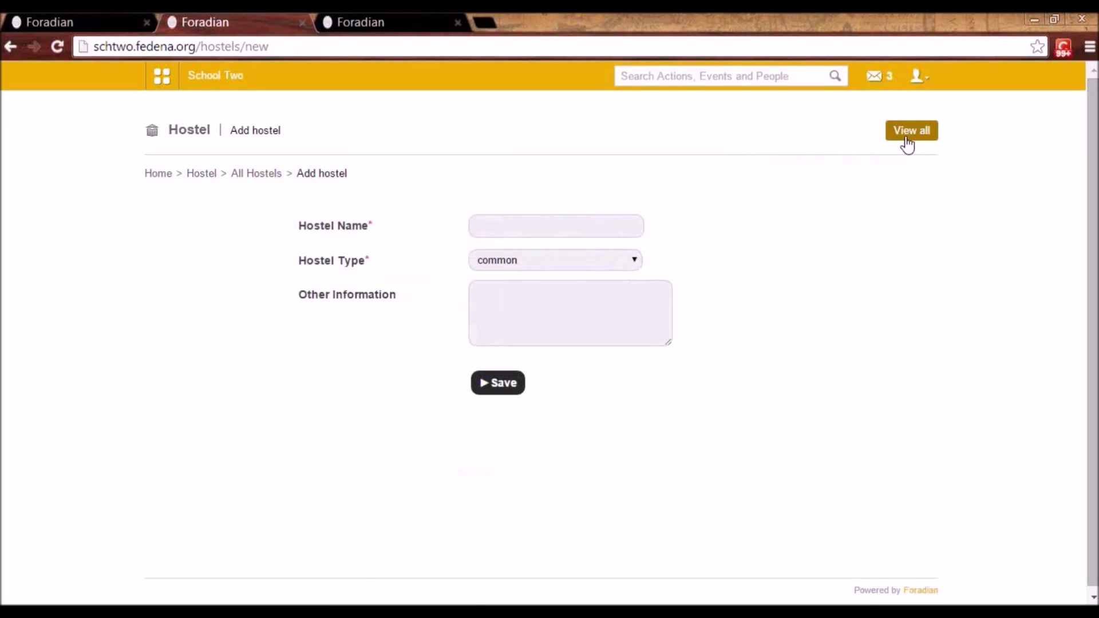
left_click(497, 260)
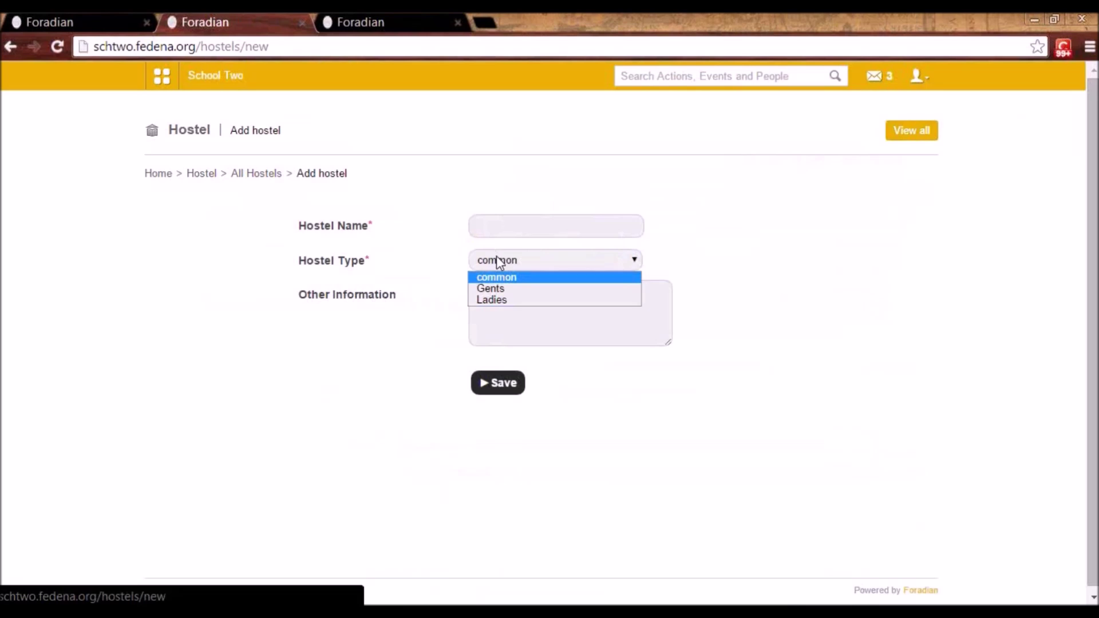
left_click(506, 314)
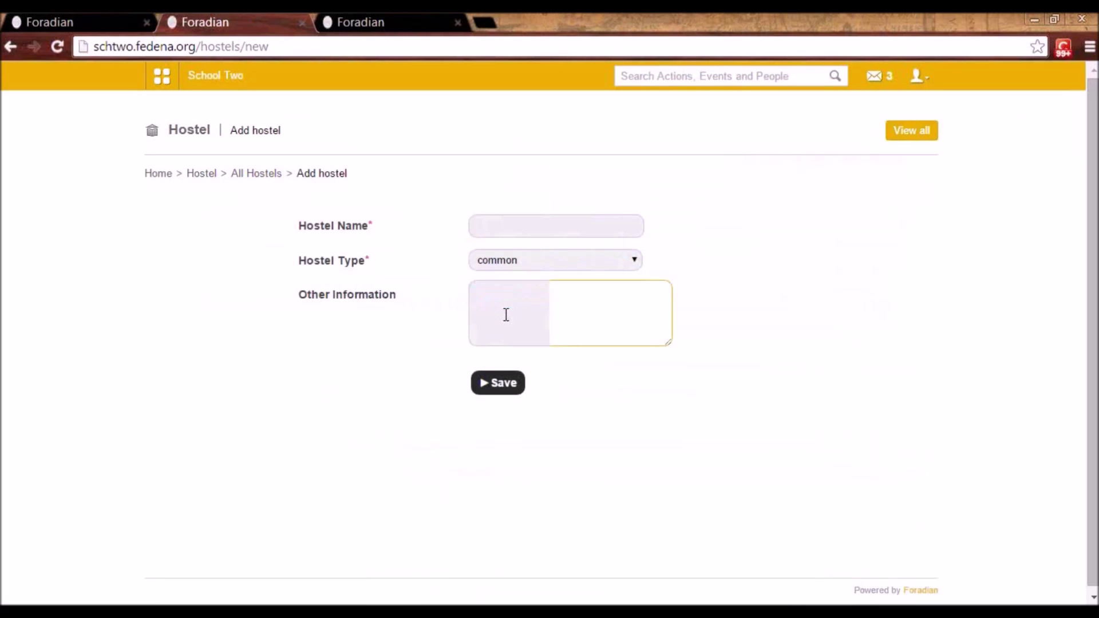
left_click(253, 179)
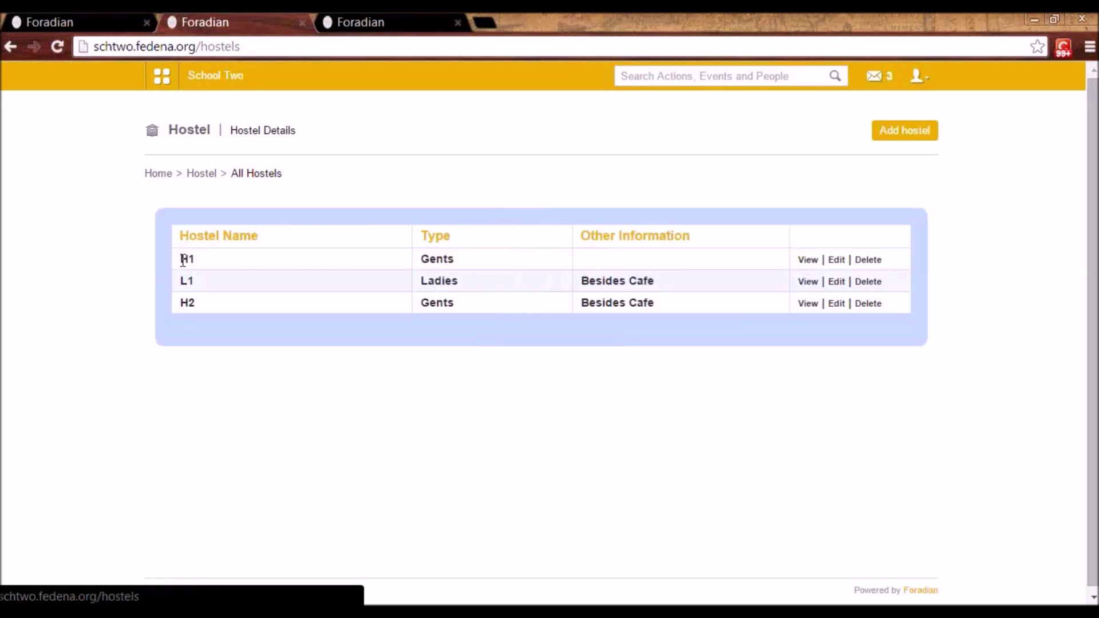
left_click(808, 262)
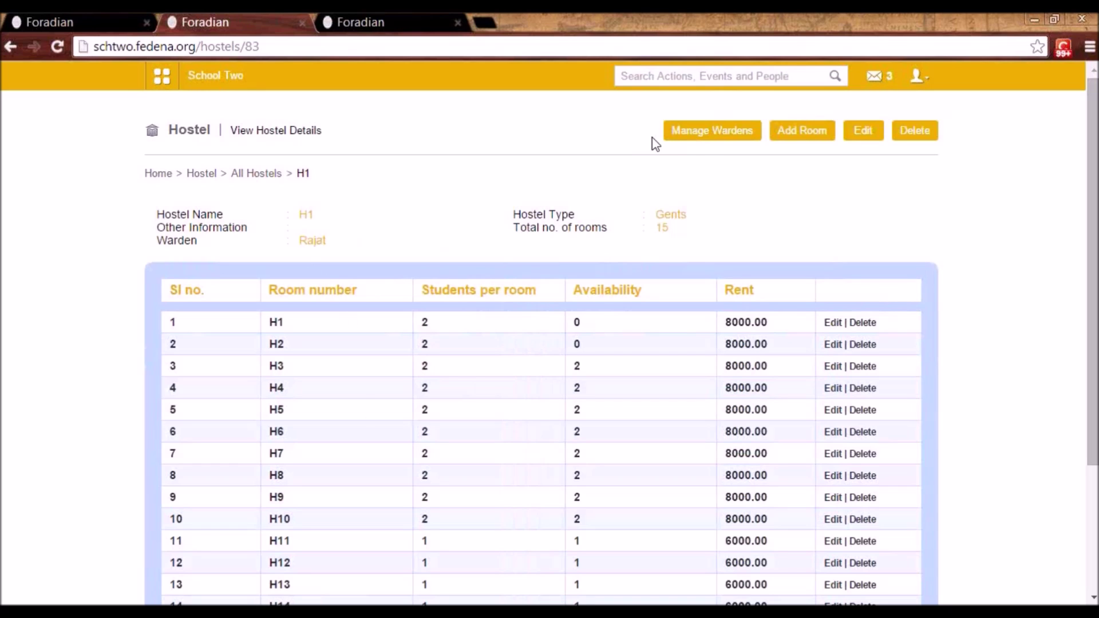
left_click(707, 136)
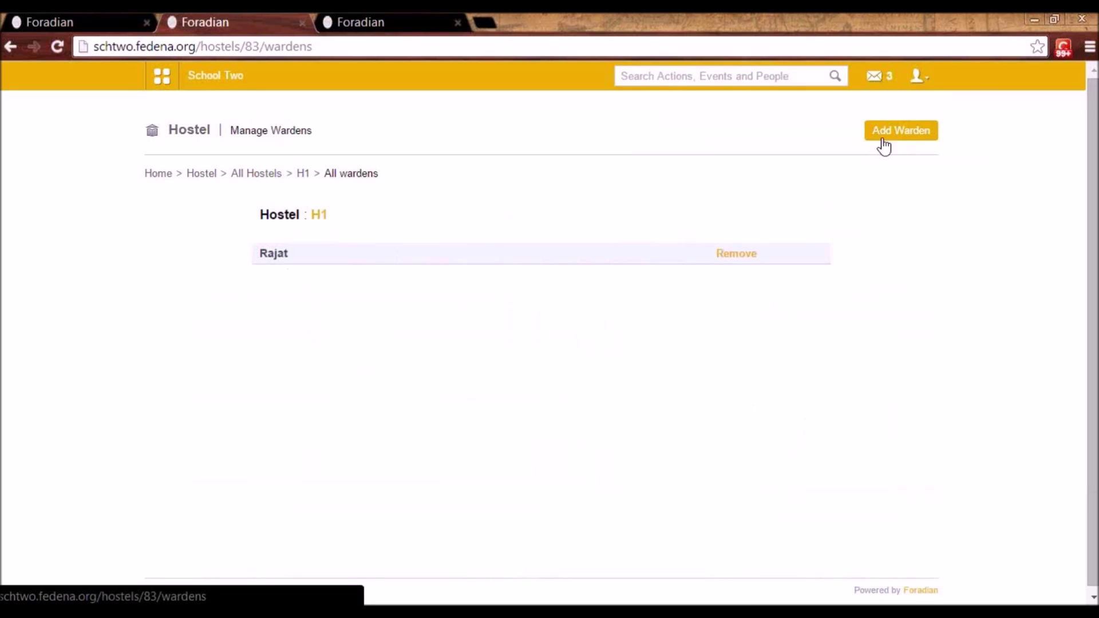
left_click(898, 136)
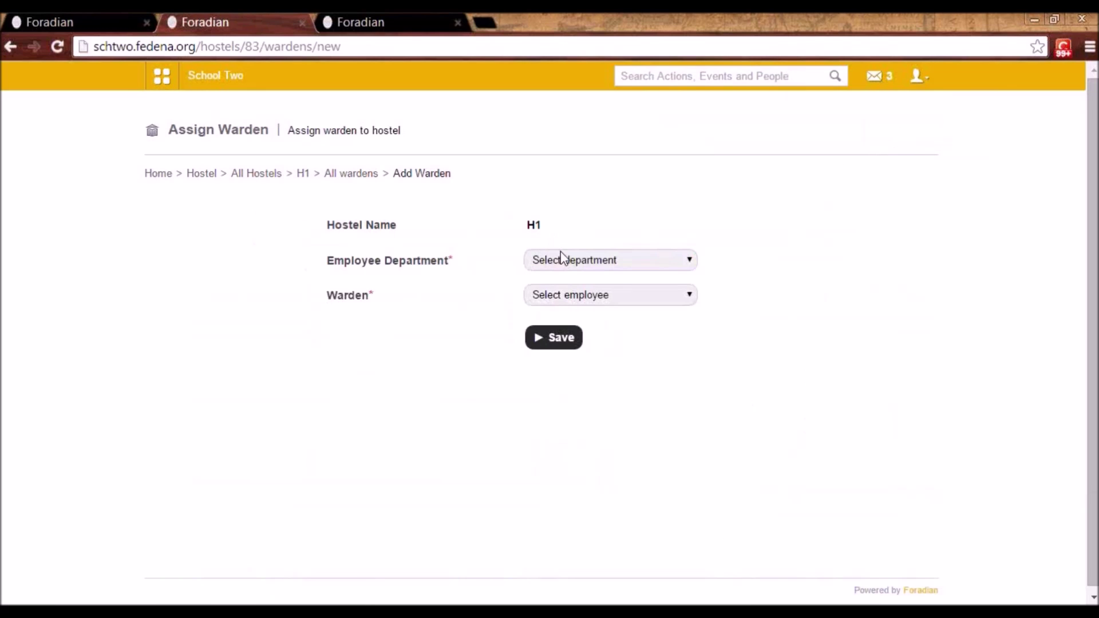
left_click(568, 262)
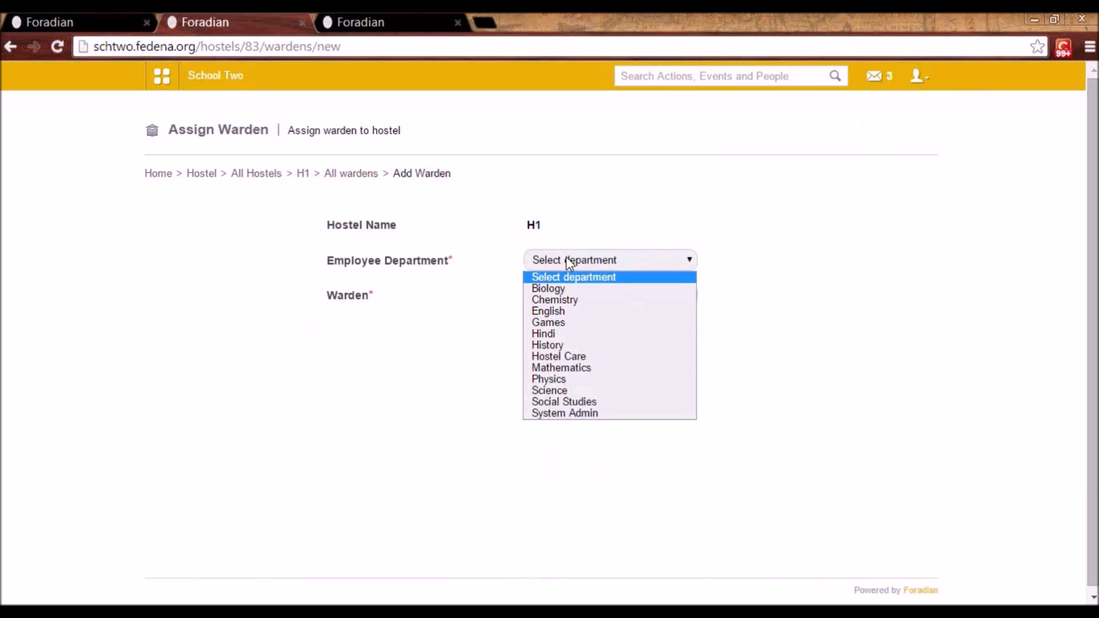
left_click(568, 261)
left_click(574, 296)
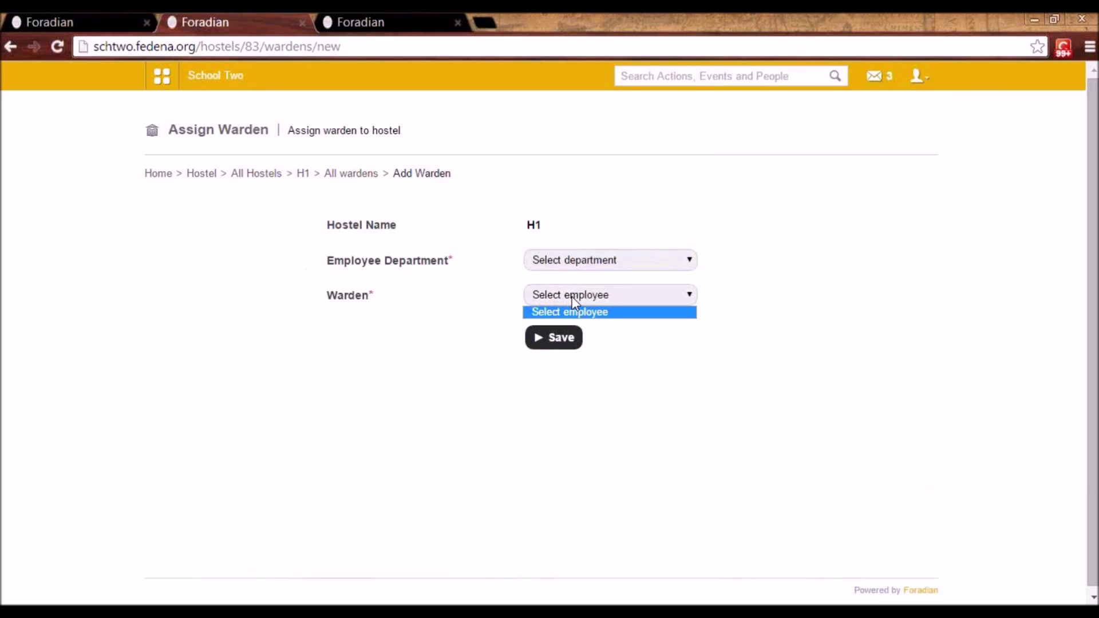
left_click(574, 298)
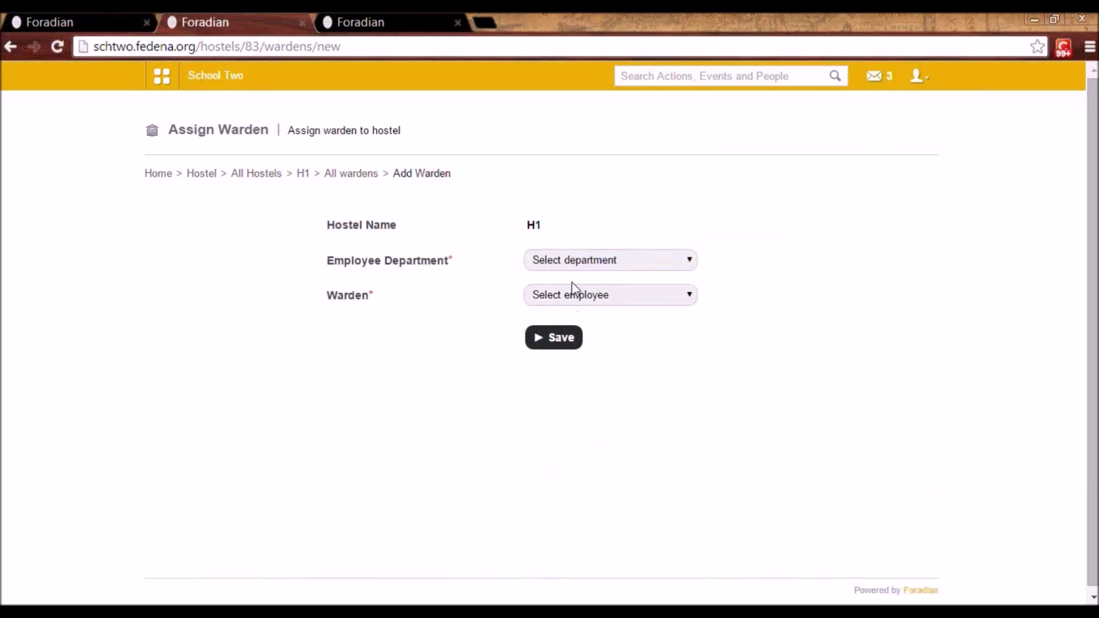
left_click(270, 173)
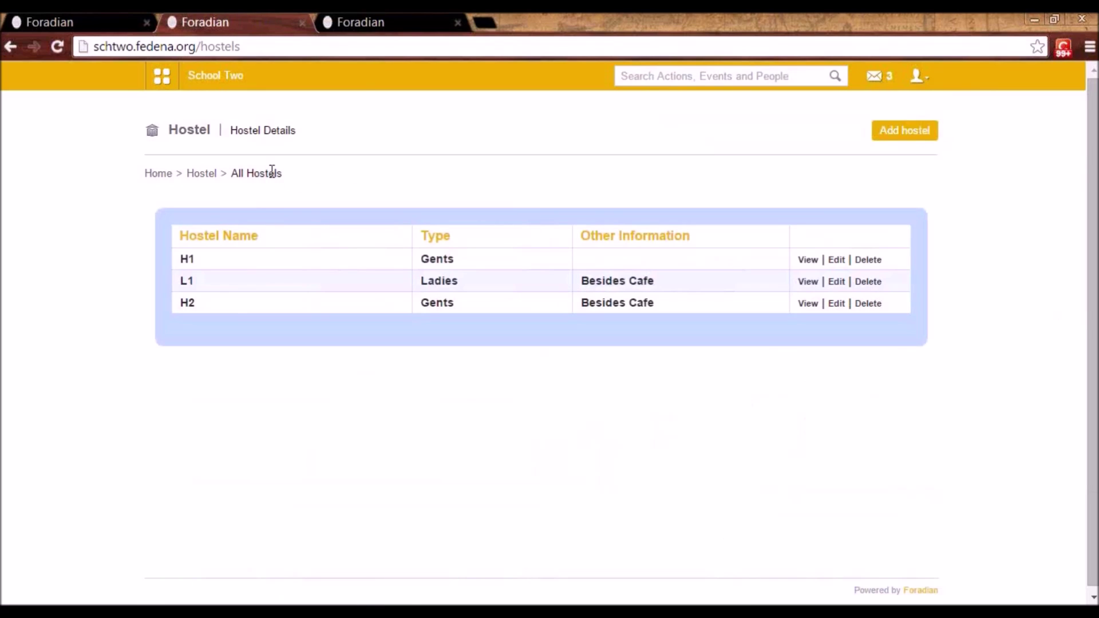
- List the rooms of hostel H1 on the room details page
left_click(202, 173)
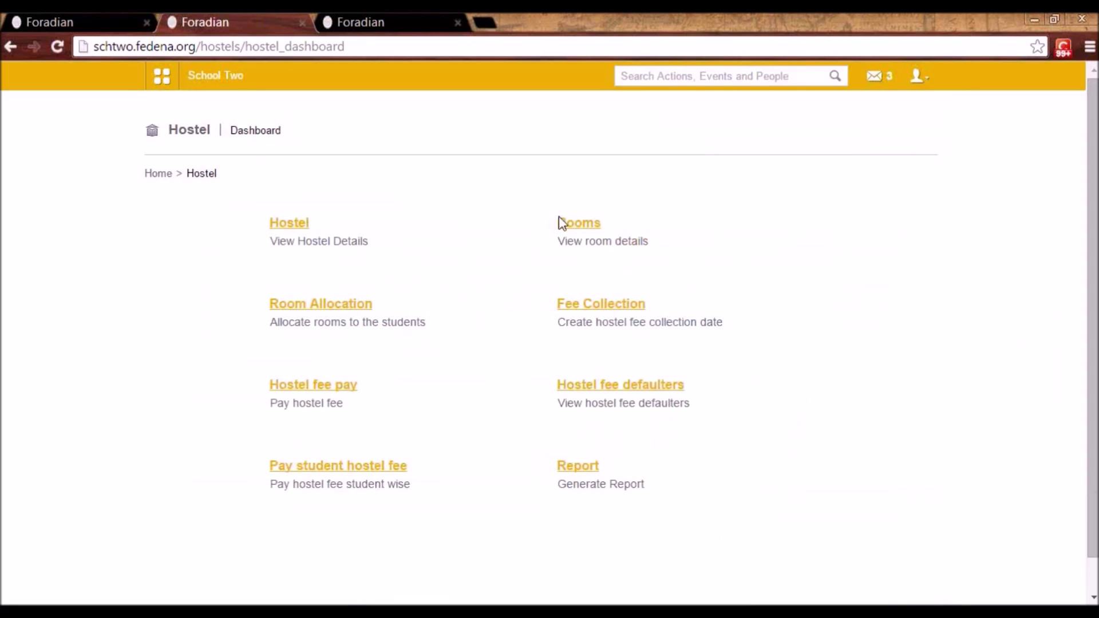
left_click(572, 224)
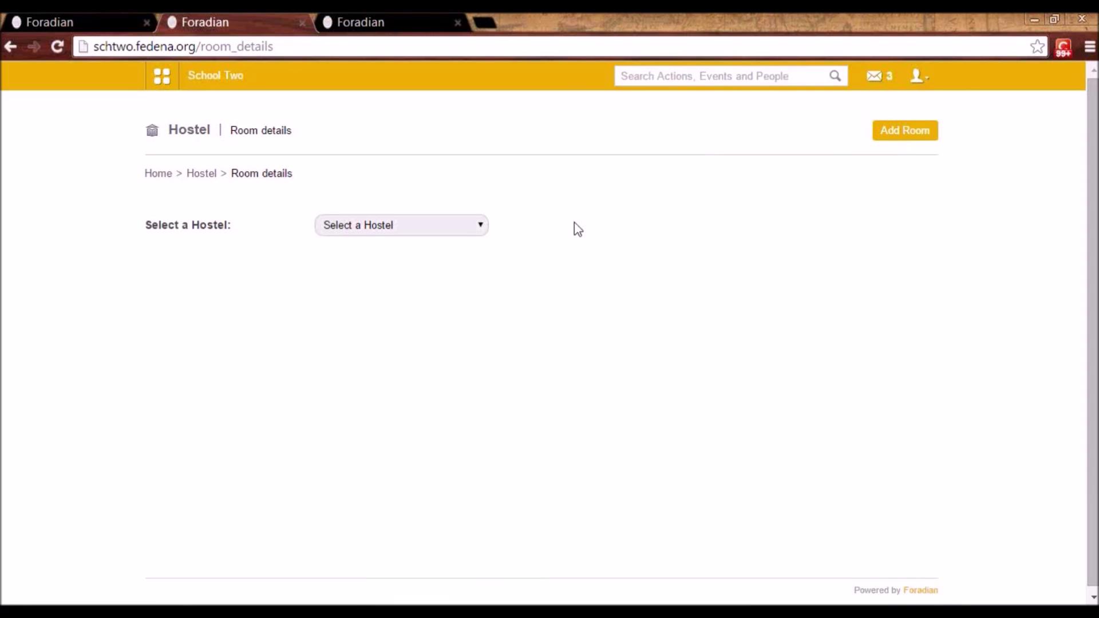
left_click(470, 229)
left_click(459, 255)
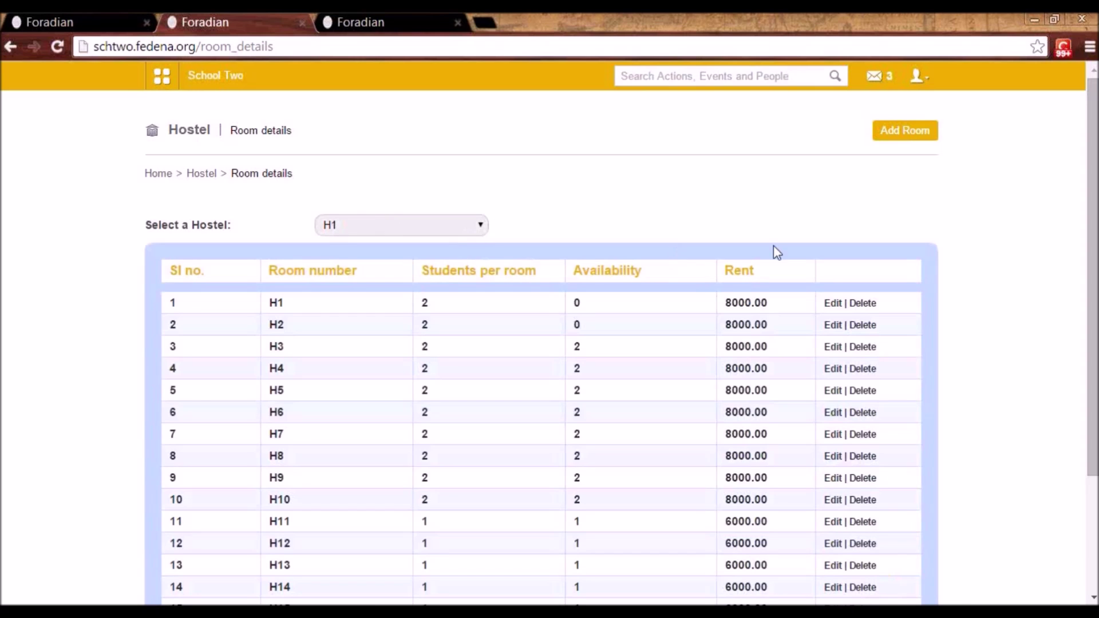
- Fill a new room form for hostel H1 with 2 students per room and 2000 rent, unsaved
left_click(905, 131)
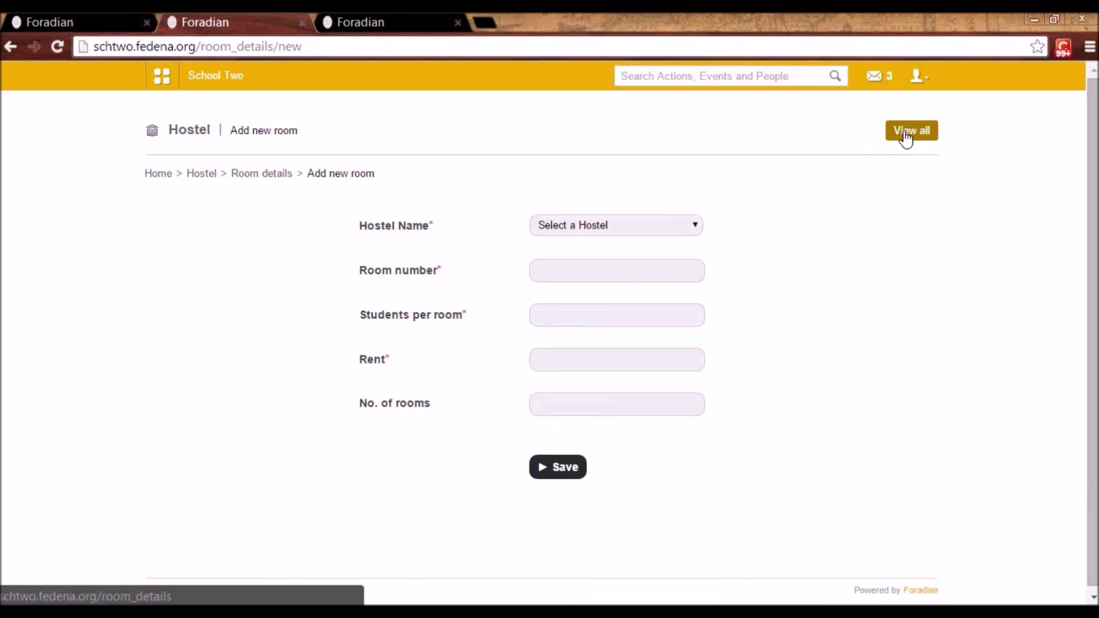
left_click(636, 226)
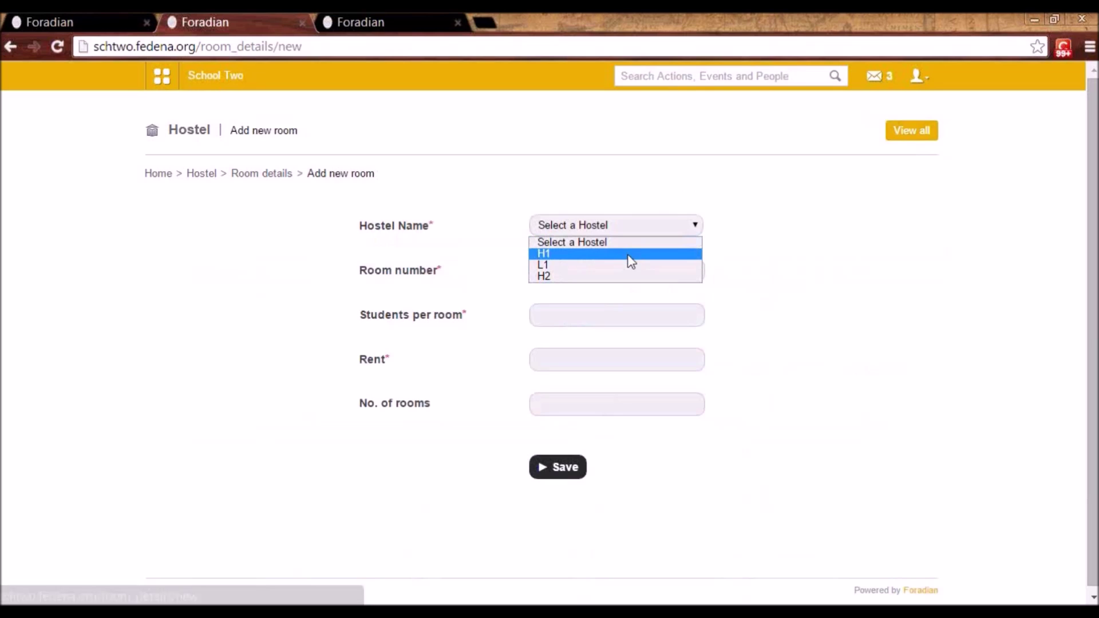
left_click(627, 254)
left_click(591, 272)
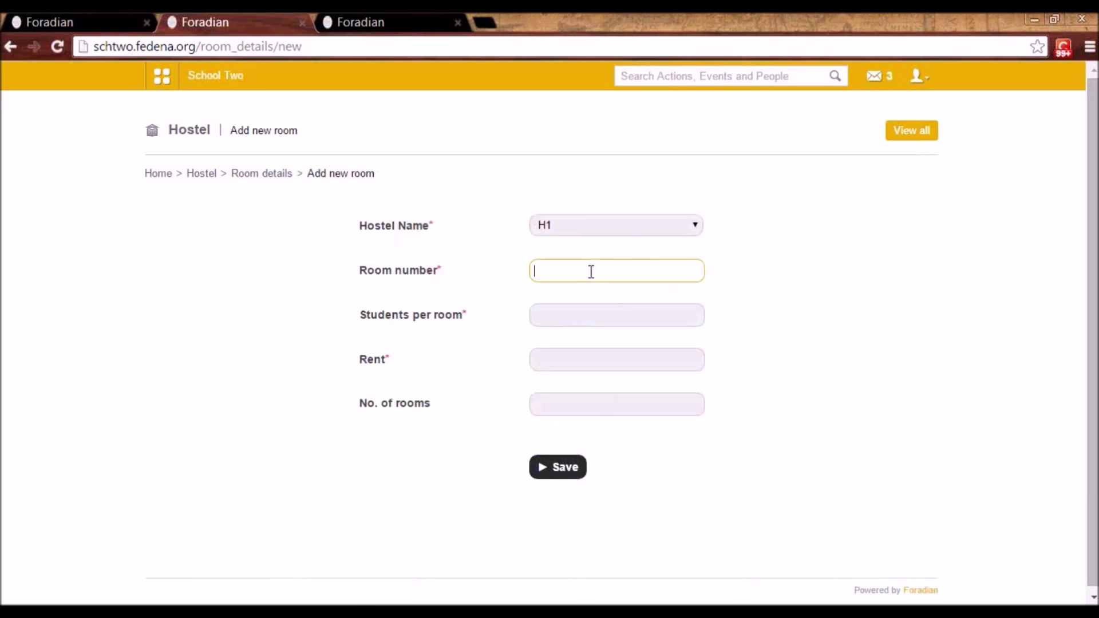
left_click(573, 312)
type("2")
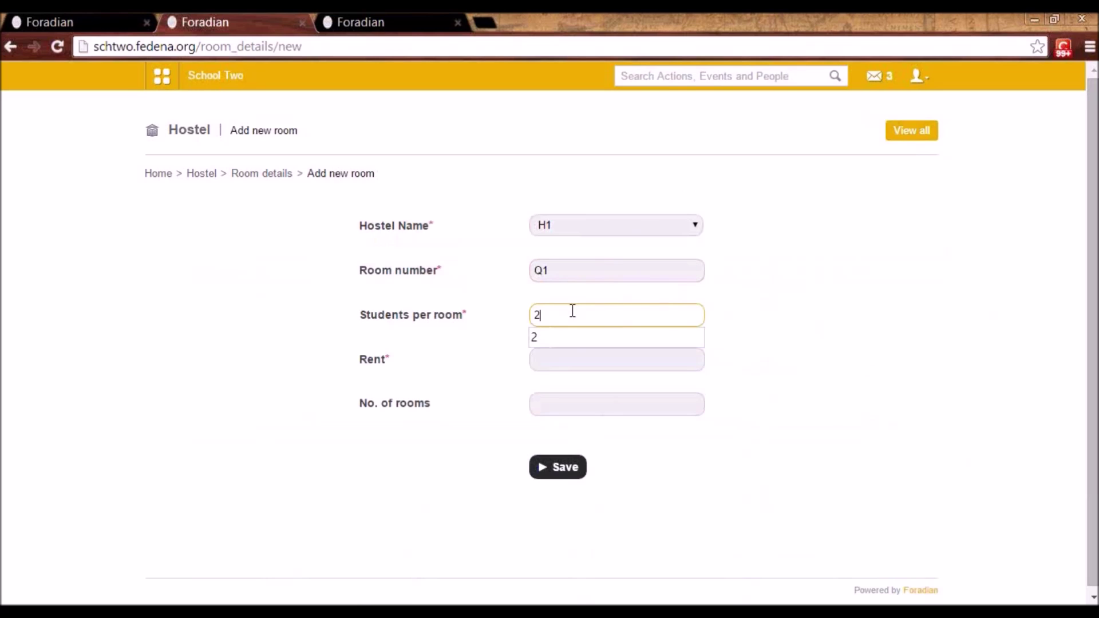
left_click(566, 359)
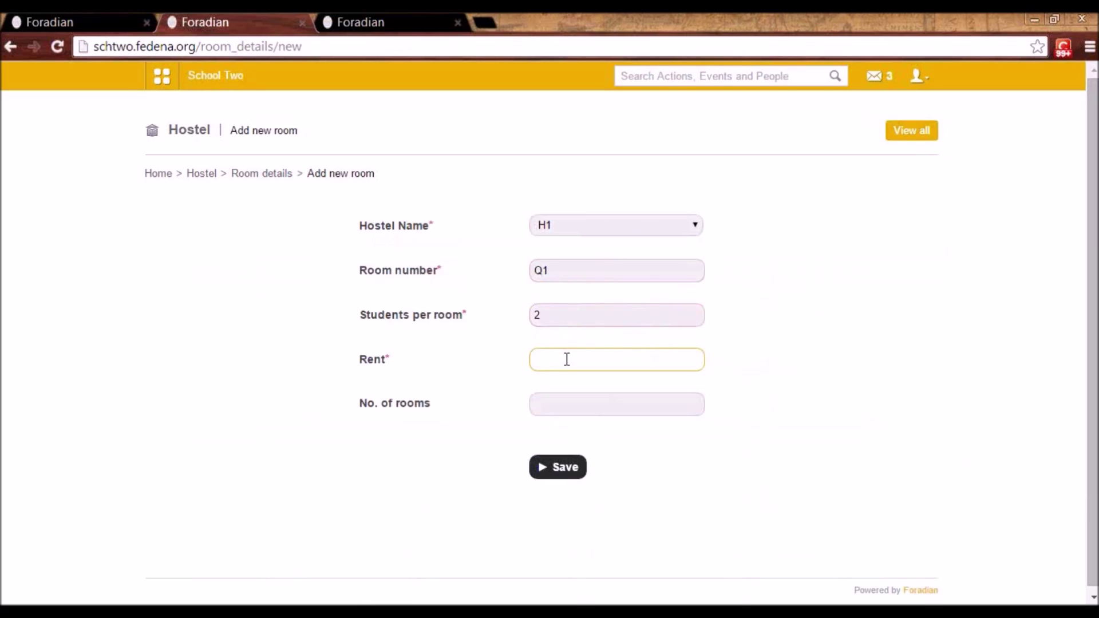
type("2000")
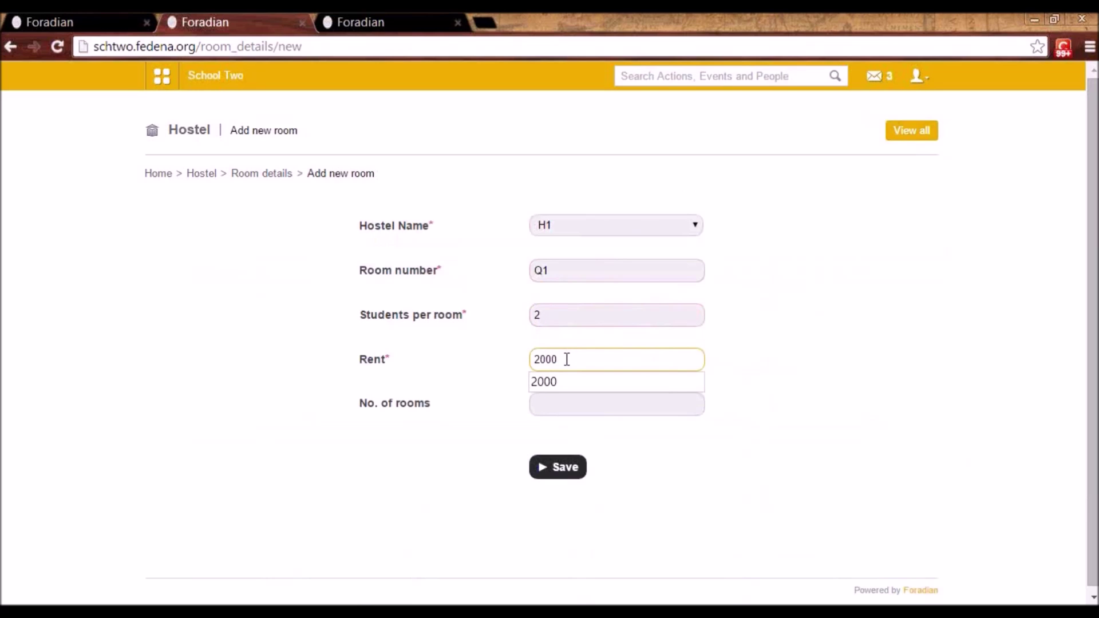
left_click(554, 315)
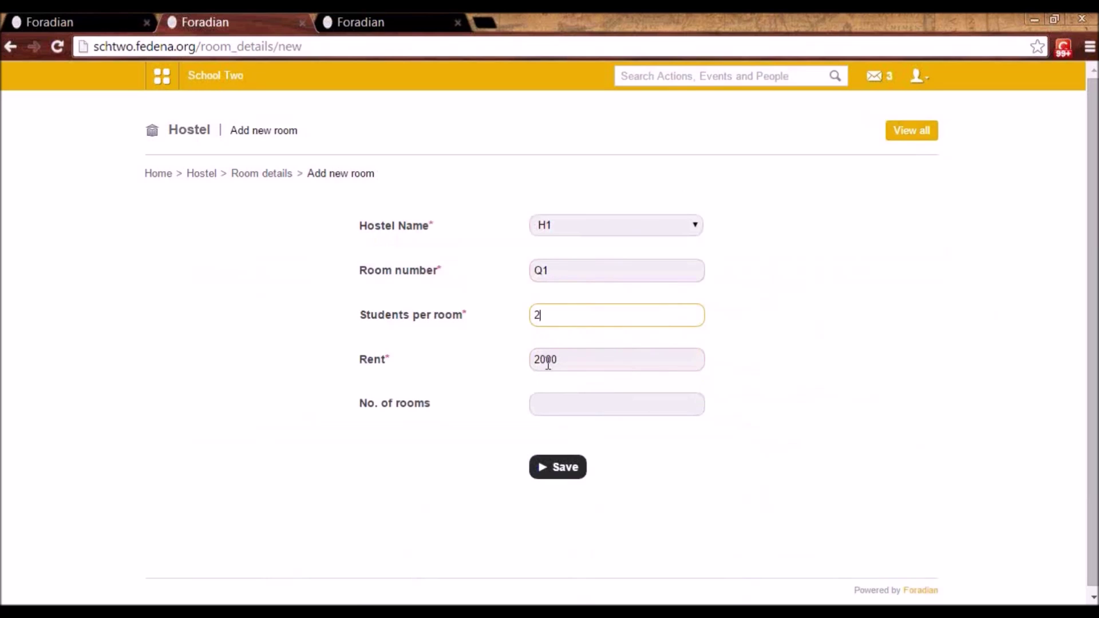
left_click(551, 413)
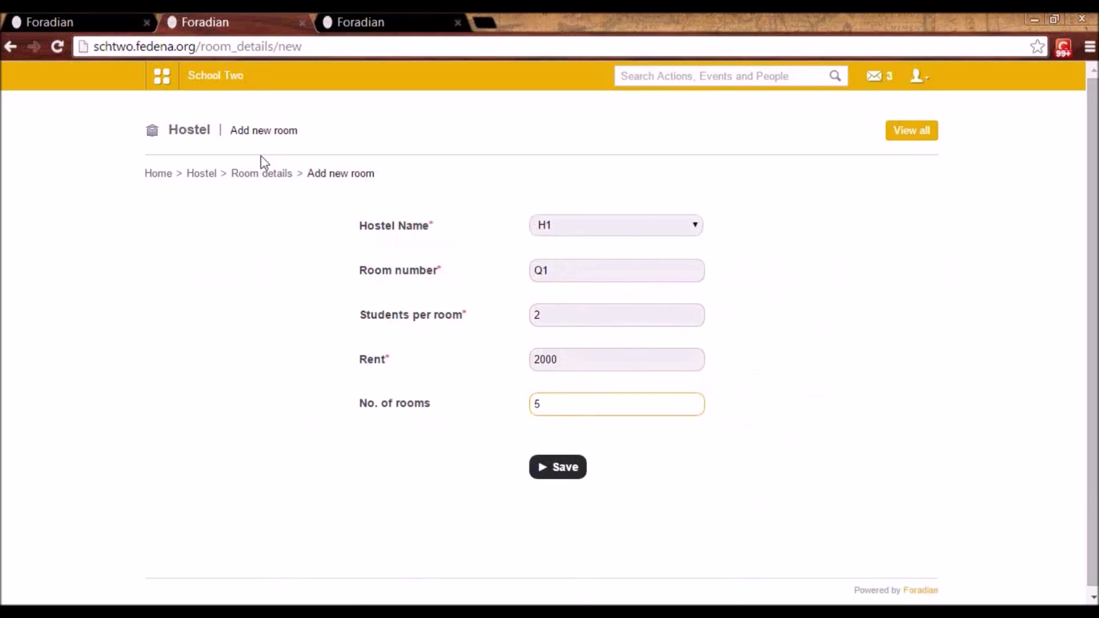
- Return to room details and show H1's rooms again, renting at 8000.00 and 6000.00
left_click(263, 175)
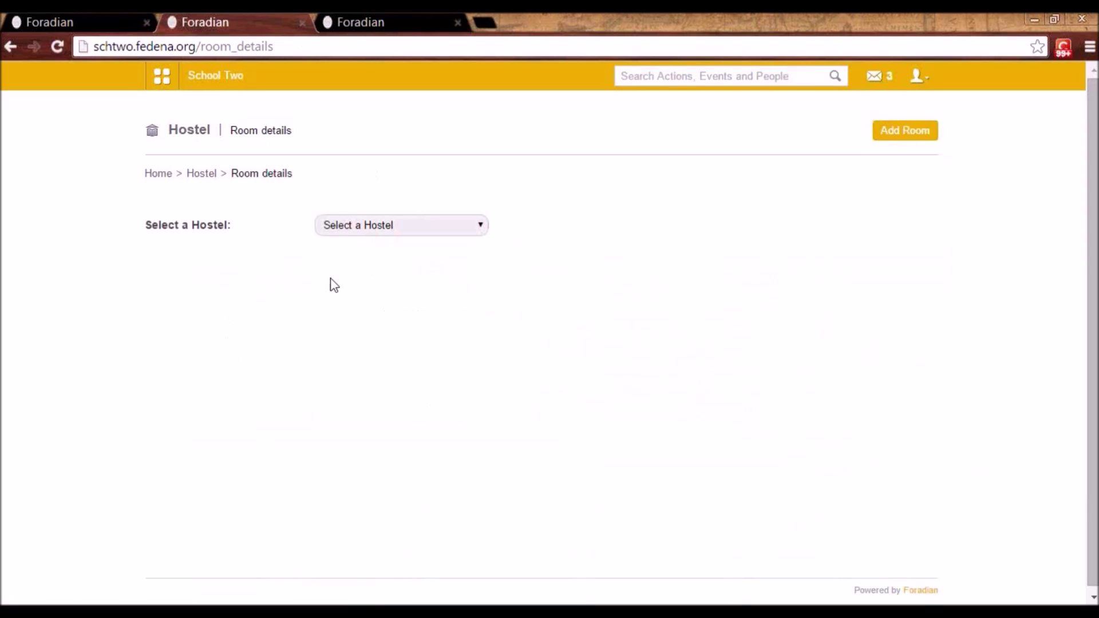
left_click(377, 228)
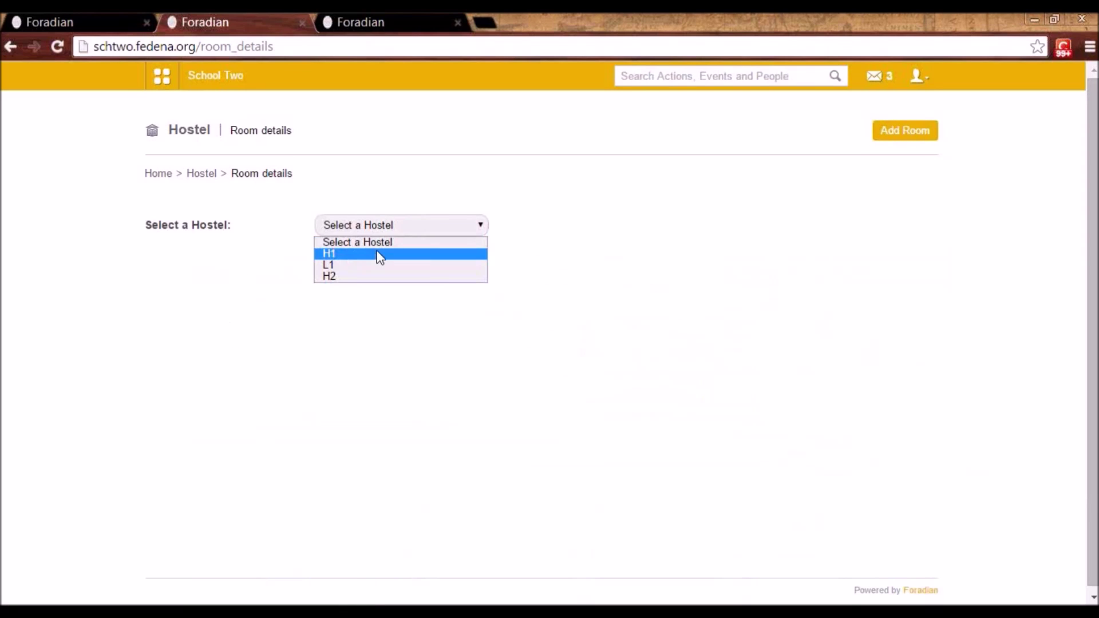
left_click(378, 253)
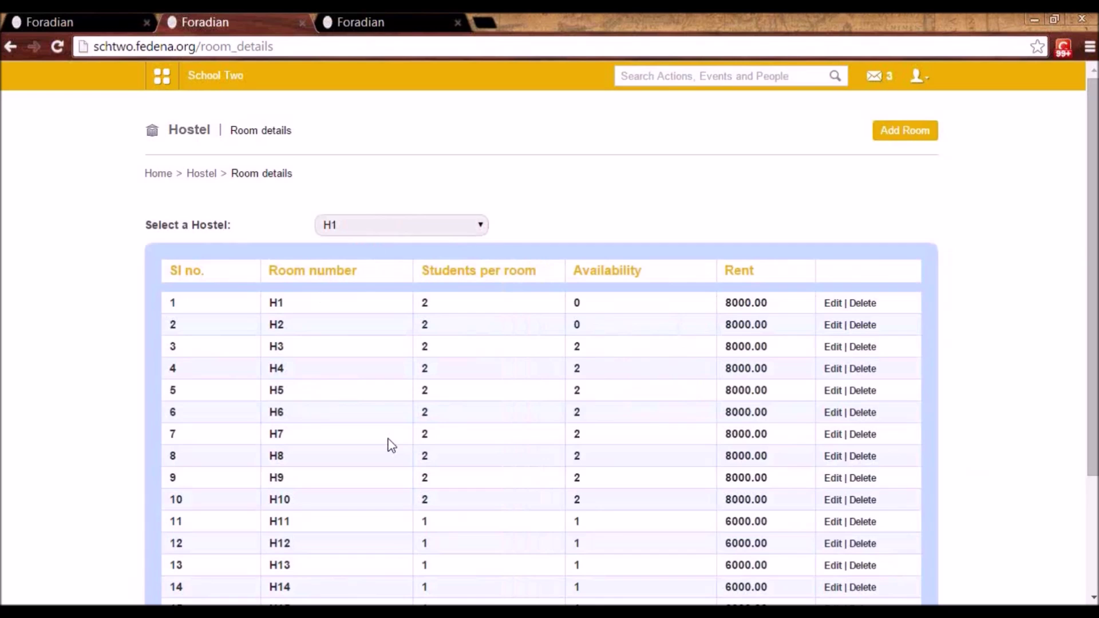
key("Down")
key("Down")
key("Up")
key("Up")
- Search for the student by name and allocate them room L02 in hostel L1
left_click(200, 173)
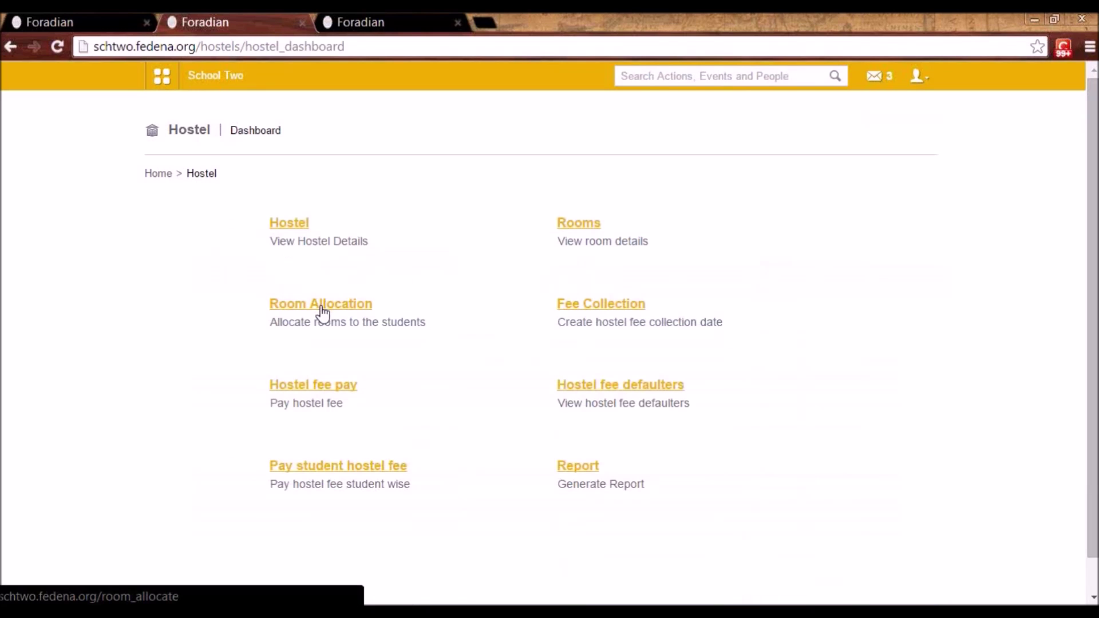
left_click(321, 309)
left_click(389, 220)
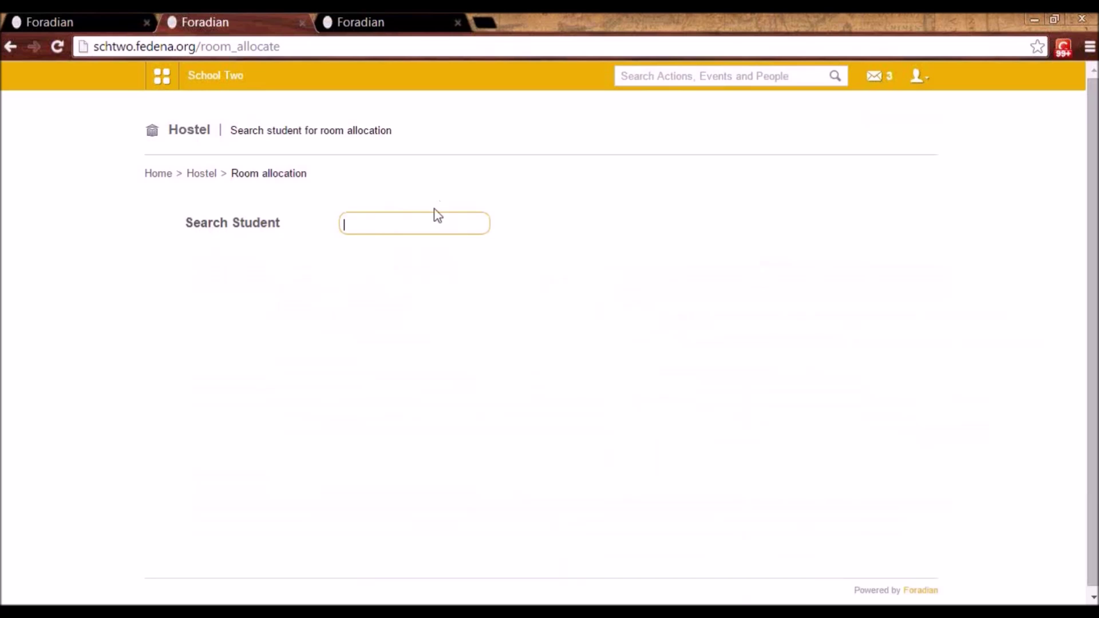
type("juli")
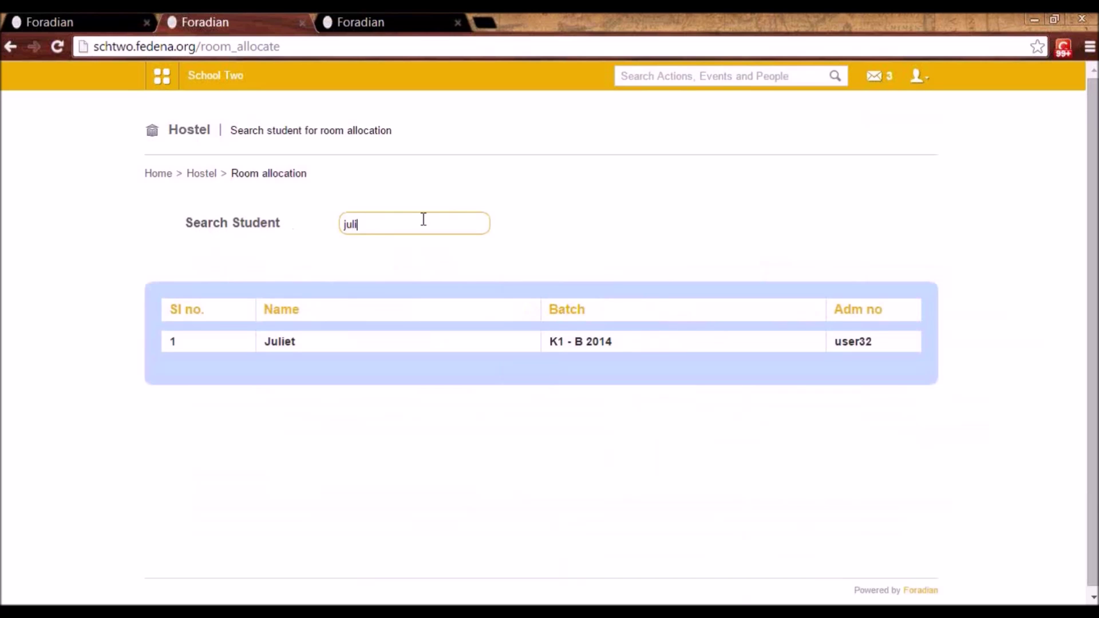
type("e")
left_click(282, 342)
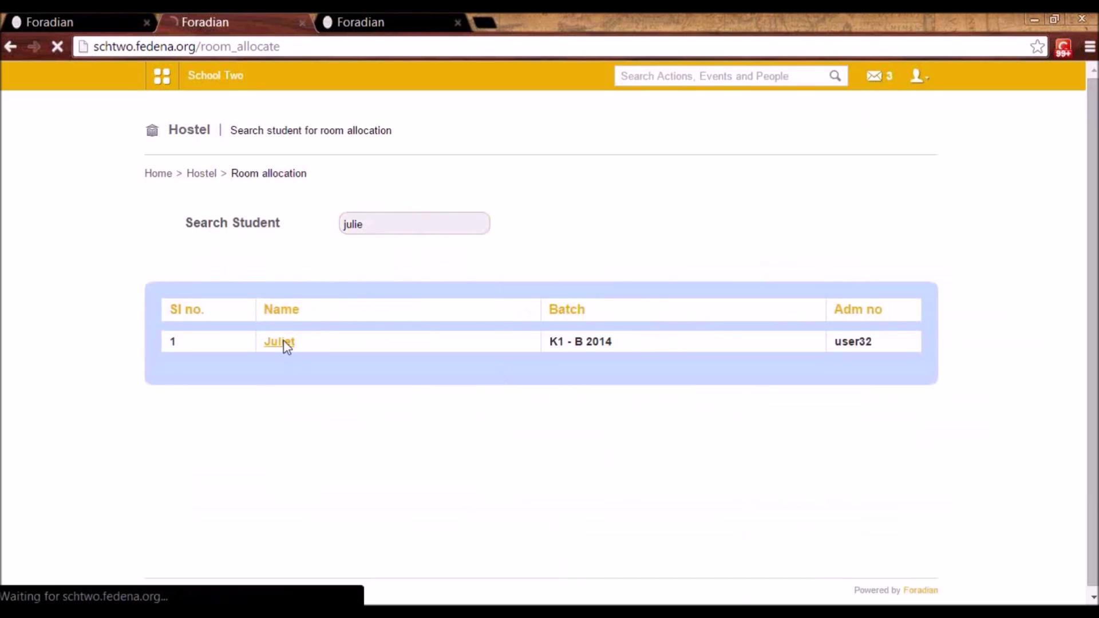
left_click(361, 262)
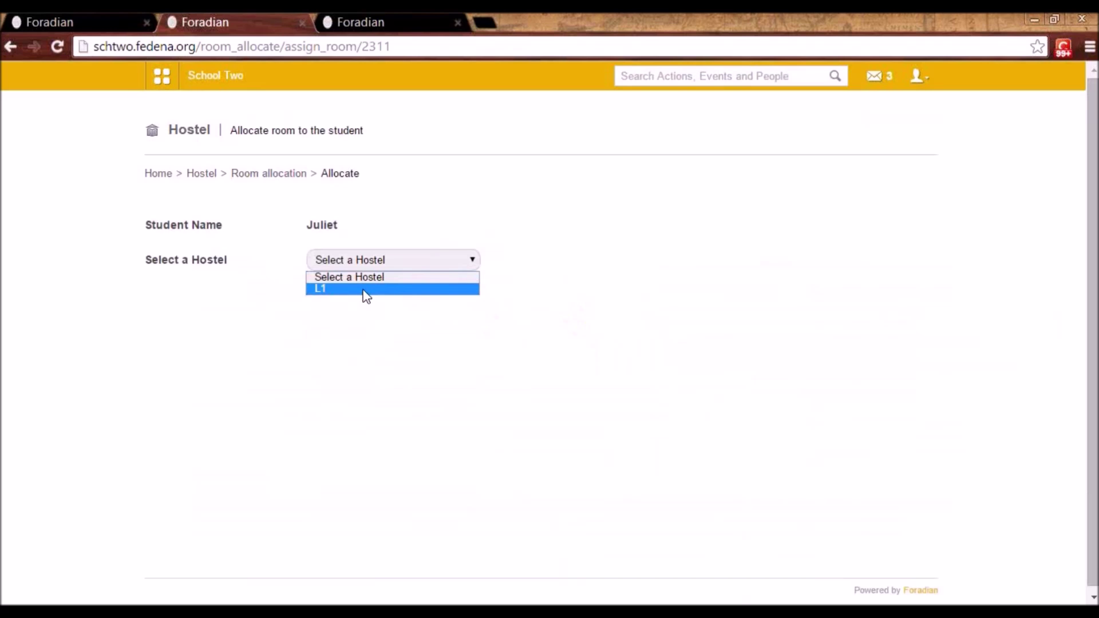
left_click(332, 289)
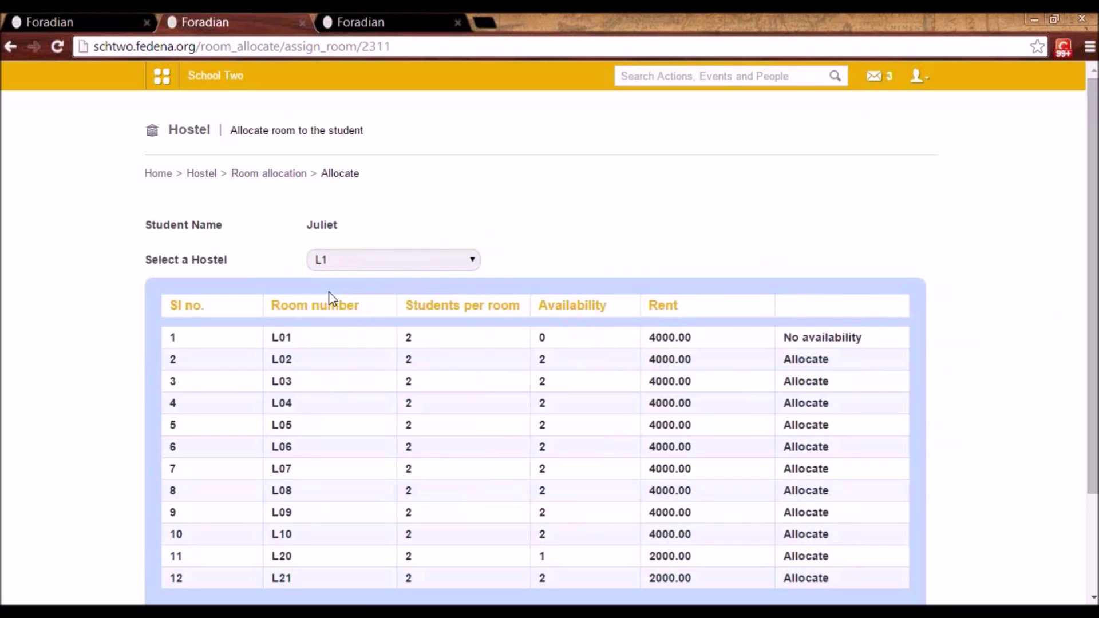
left_click(815, 364)
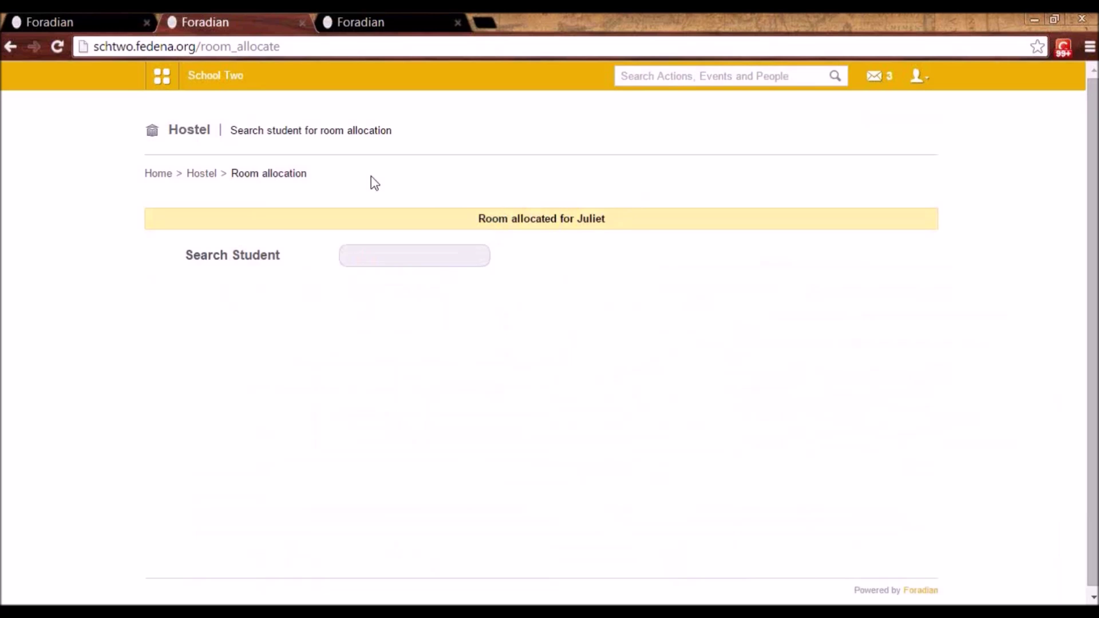
left_click(206, 175)
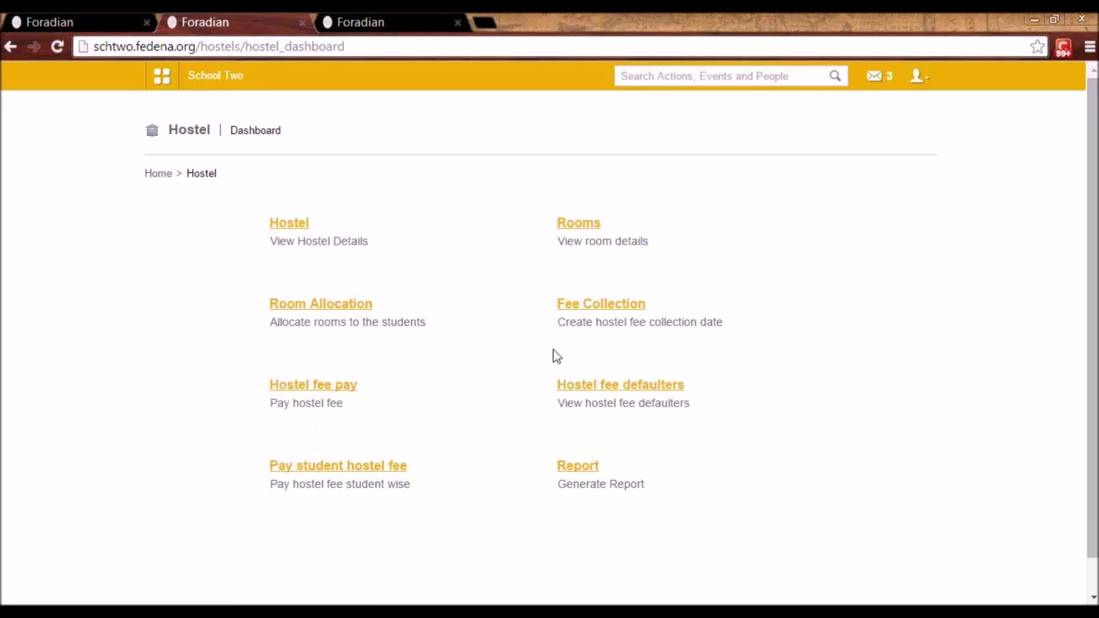
left_click(616, 307)
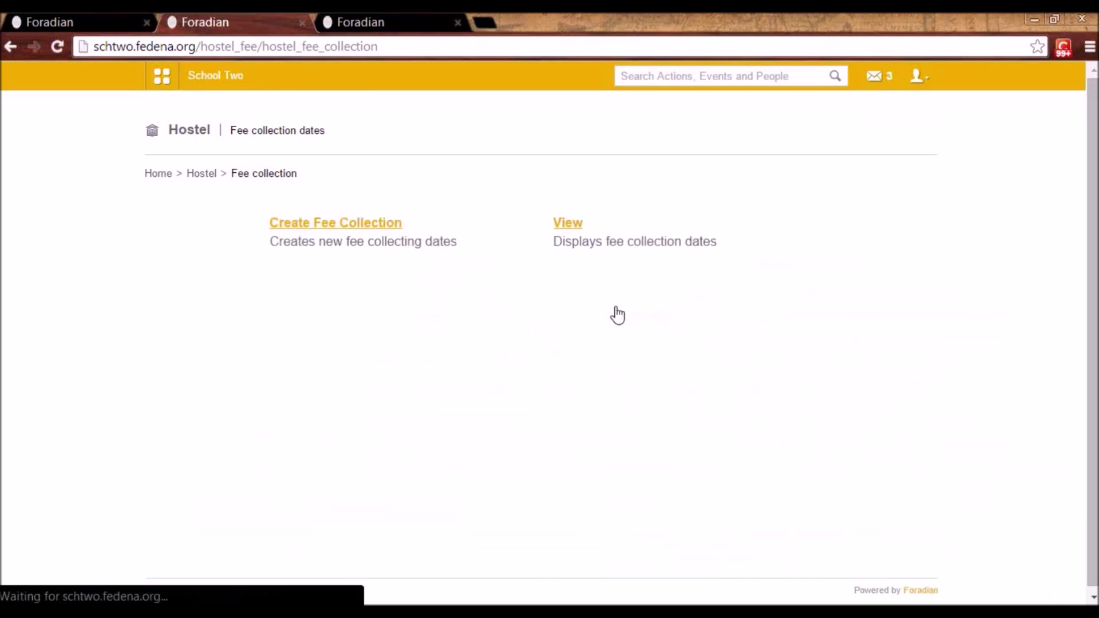
left_click(364, 225)
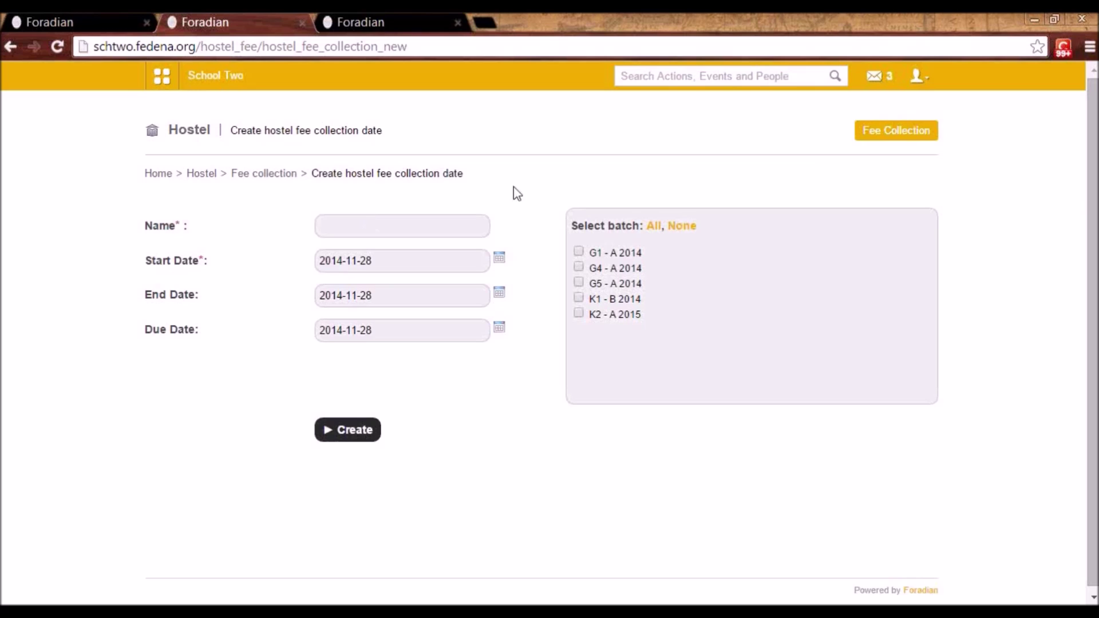
left_click(385, 223)
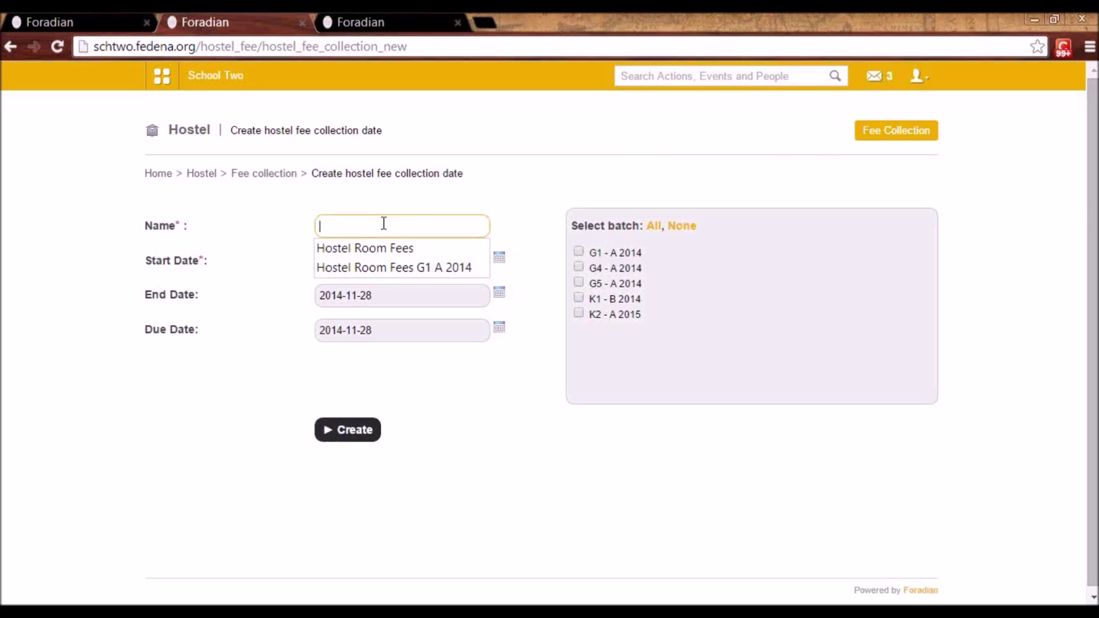
left_click(383, 268)
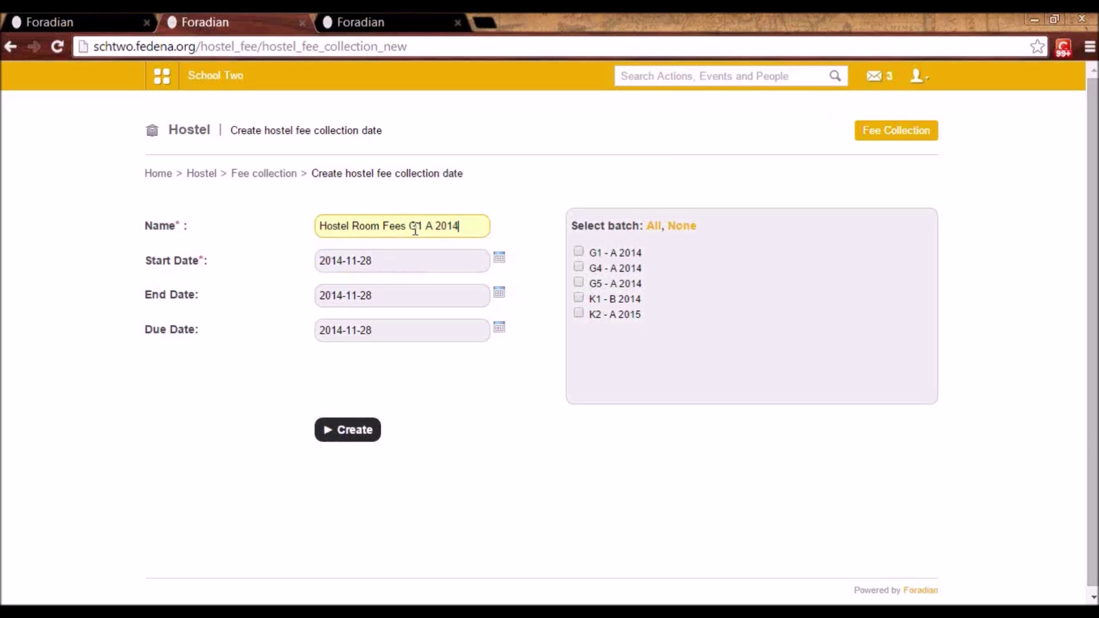
left_click_drag(408, 227, 457, 224)
key("BackSpace")
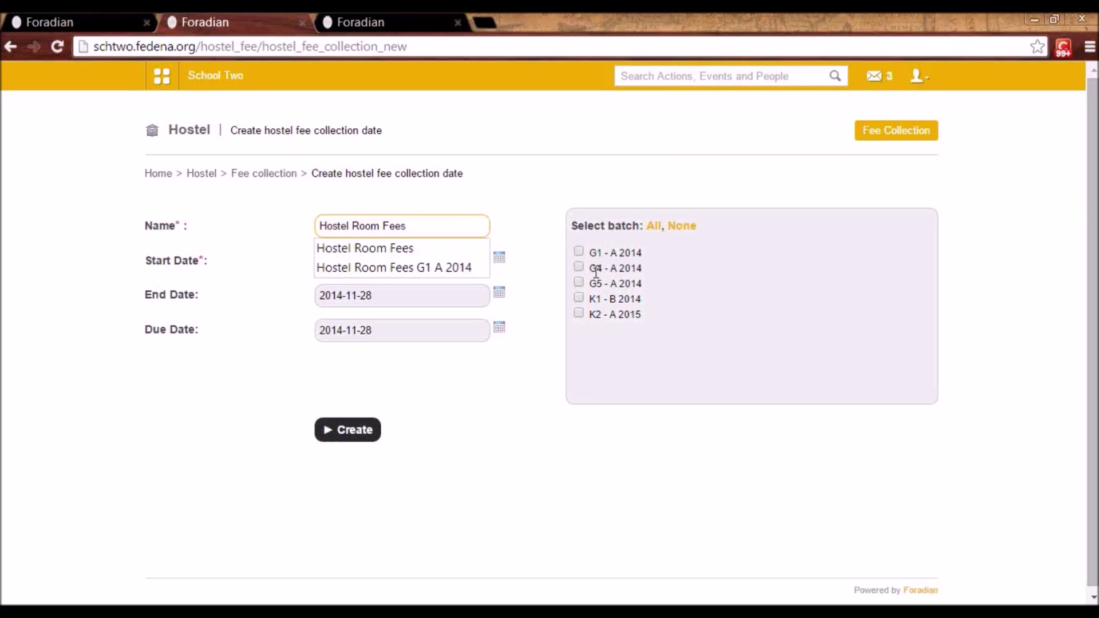
left_click(284, 175)
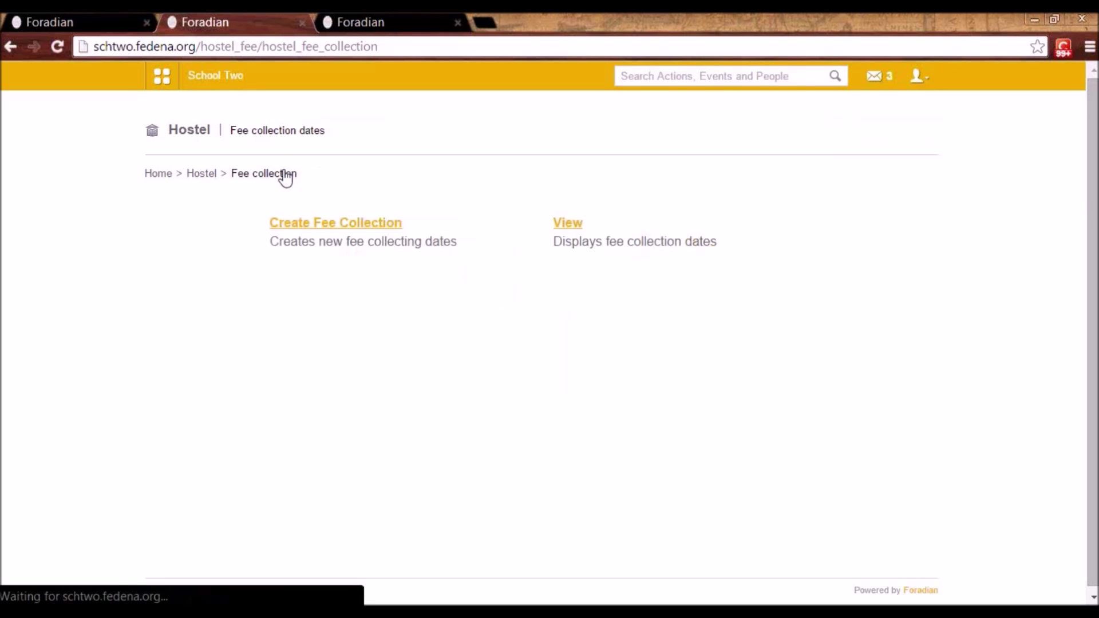
left_click(213, 175)
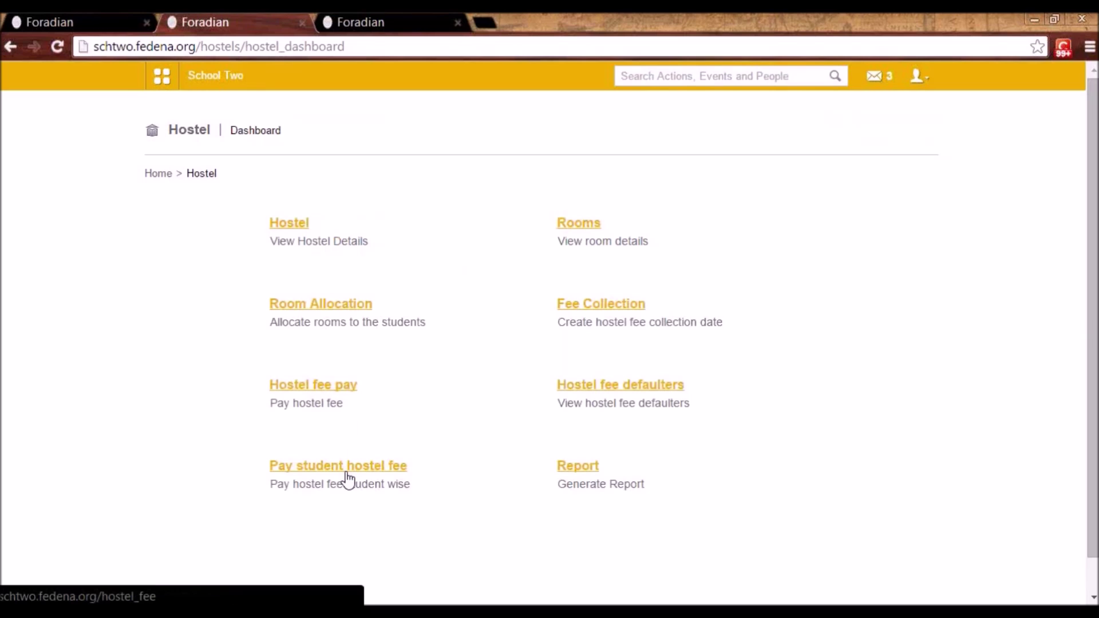
left_click(325, 391)
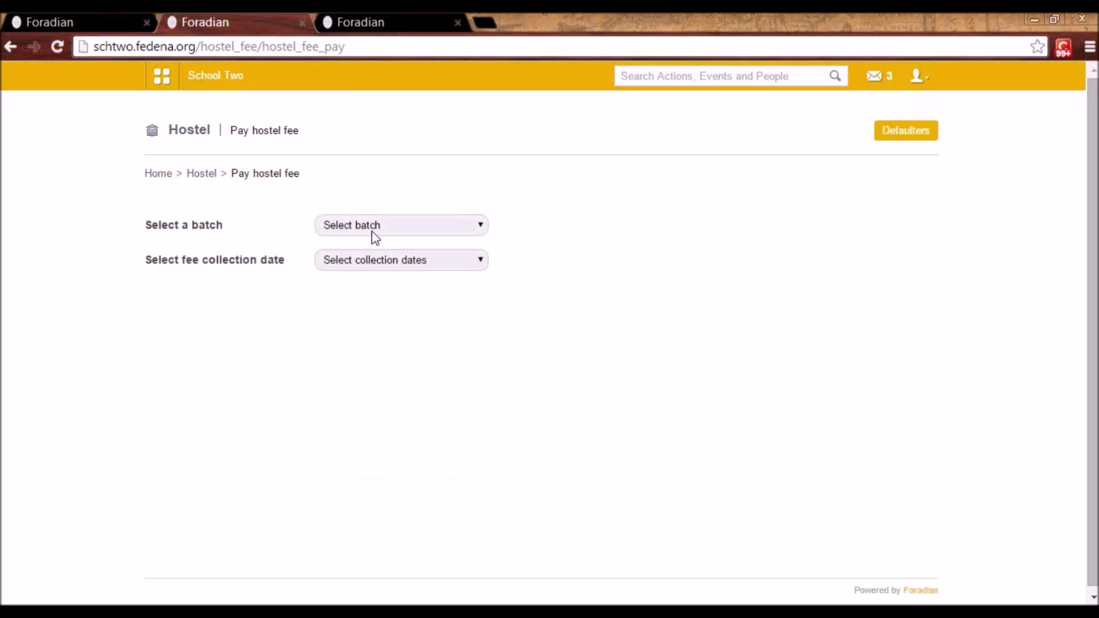
left_click(377, 226)
left_click(377, 260)
left_click(377, 258)
left_click(382, 288)
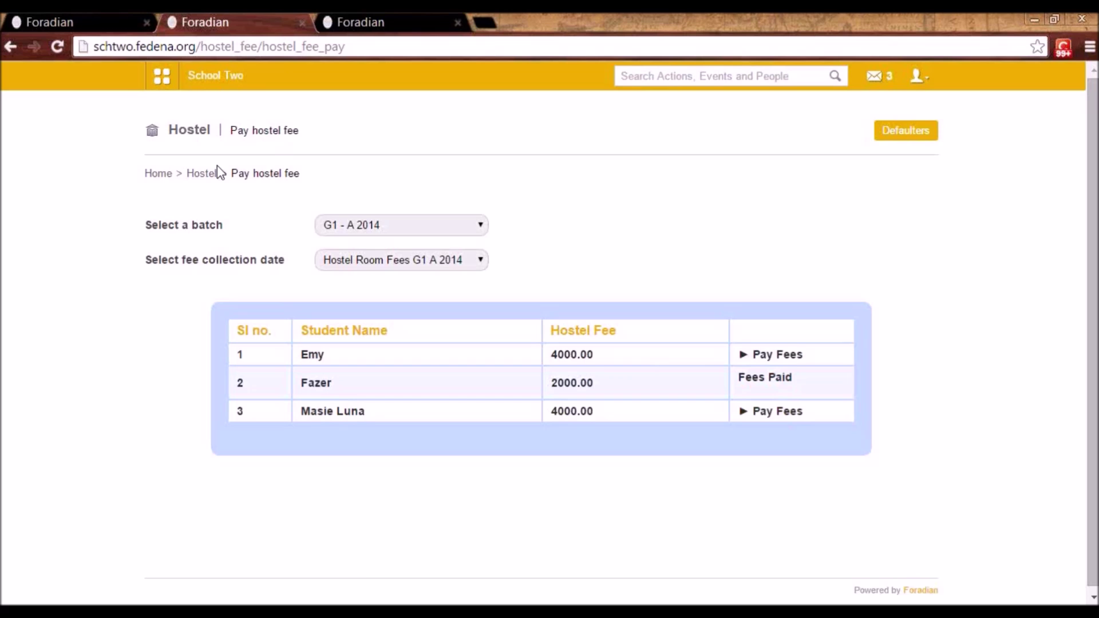
left_click(203, 174)
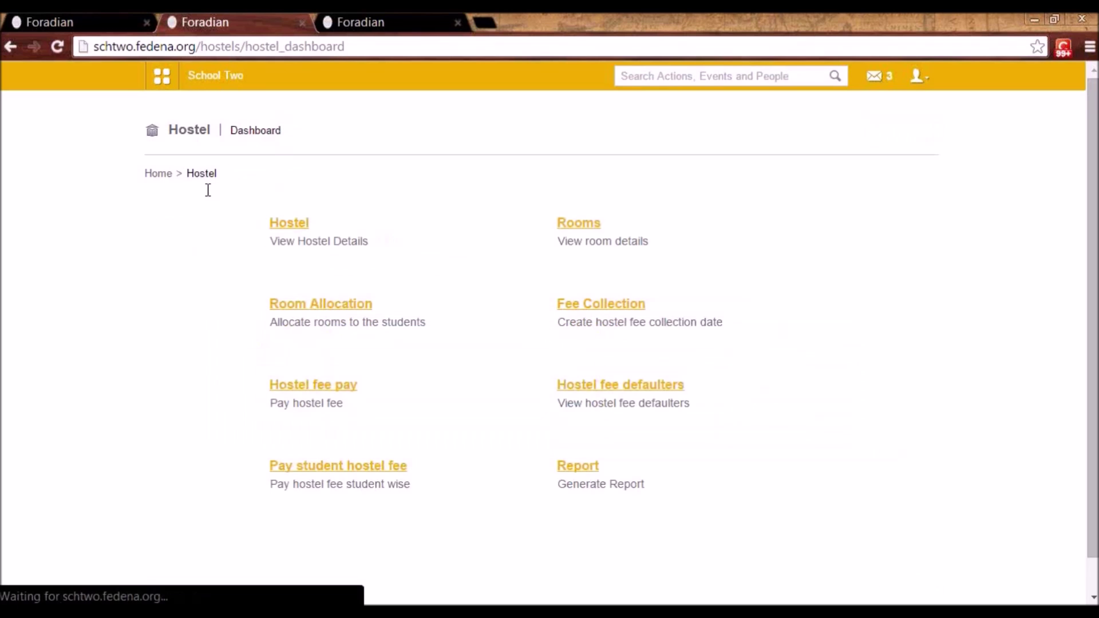
left_click(338, 473)
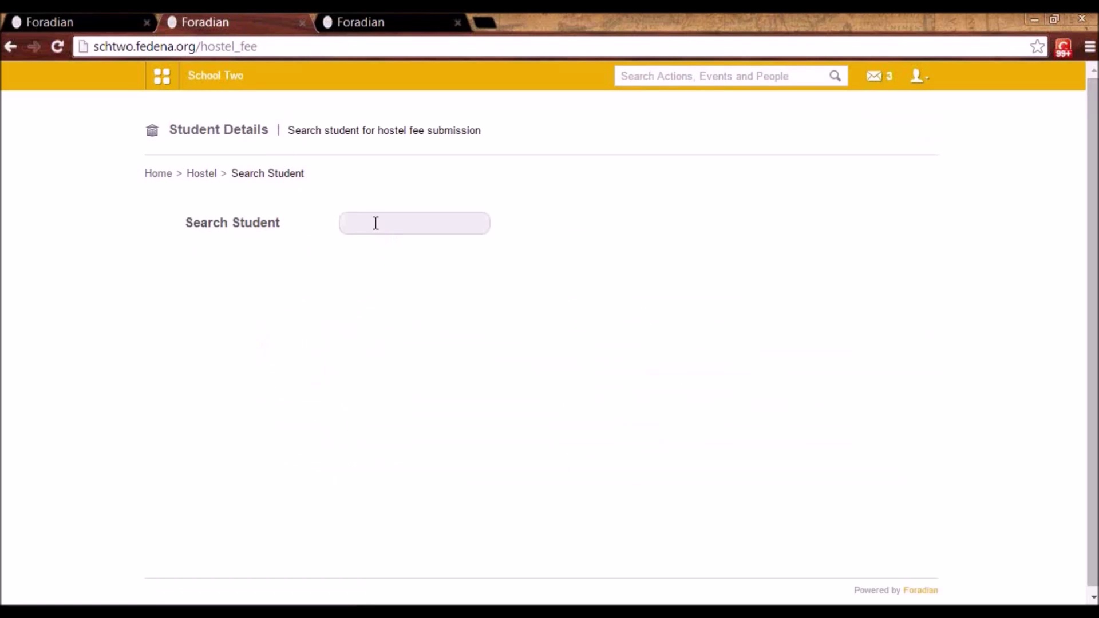
left_click(376, 224)
type("juli")
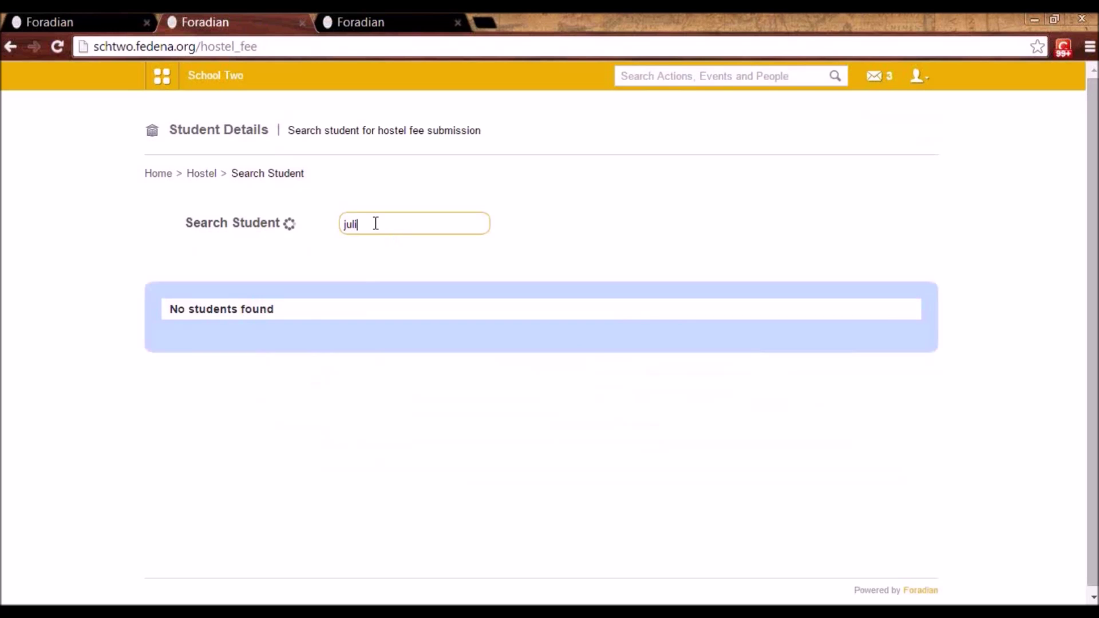
left_click(264, 343)
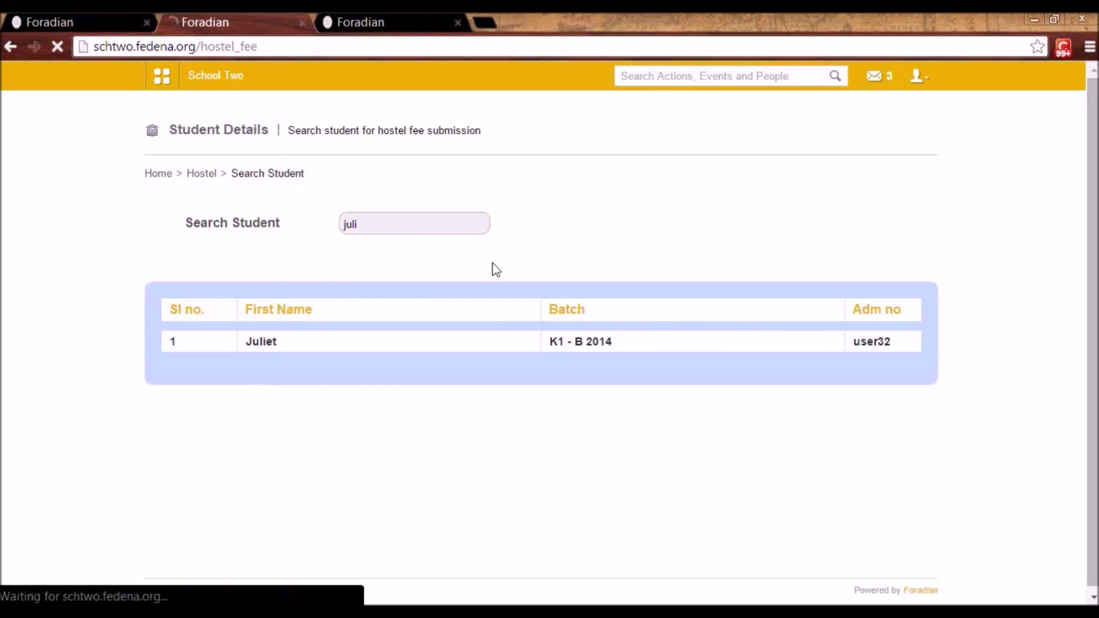
left_click(471, 228)
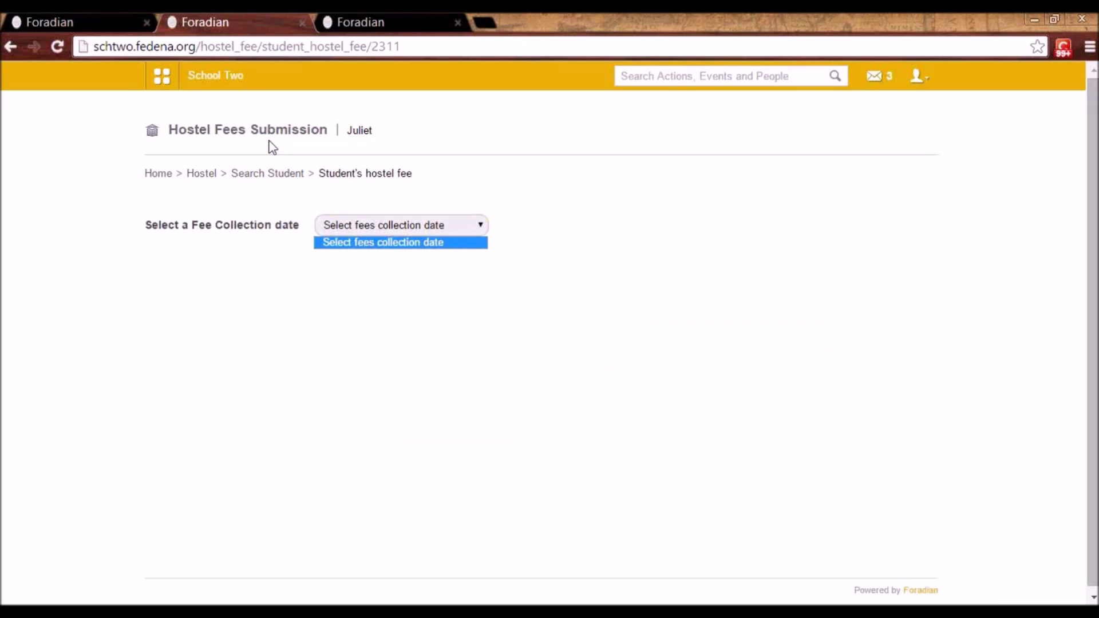
left_click(262, 173)
left_click(263, 174)
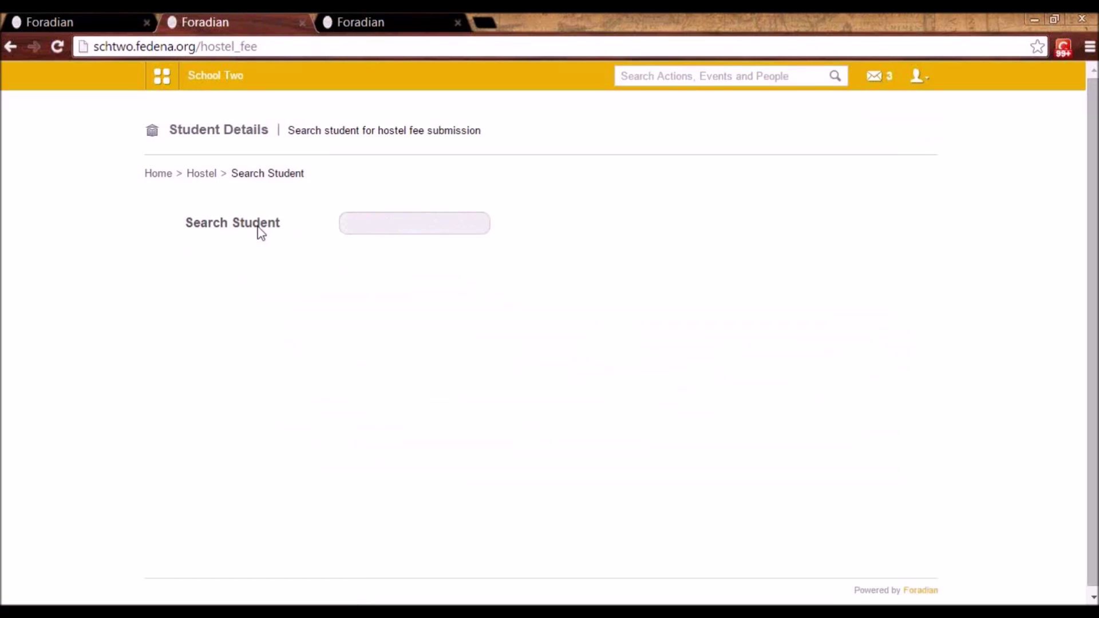
left_click(203, 175)
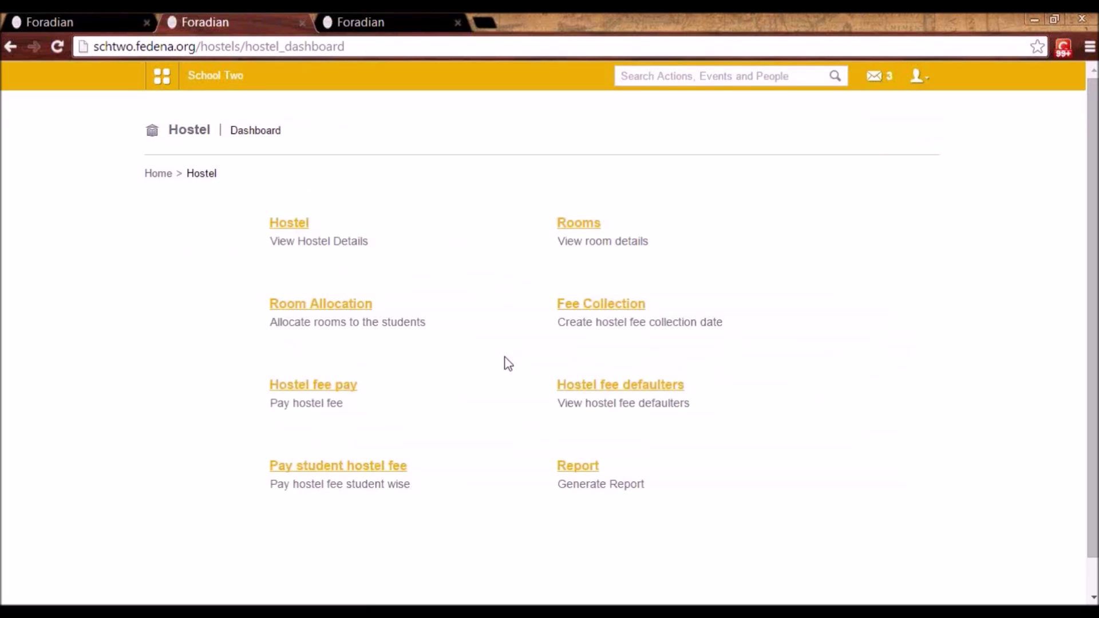
- View hostel fee defaulters for batch G1 - A 2014's Hostel Room Fees collection
left_click(640, 394)
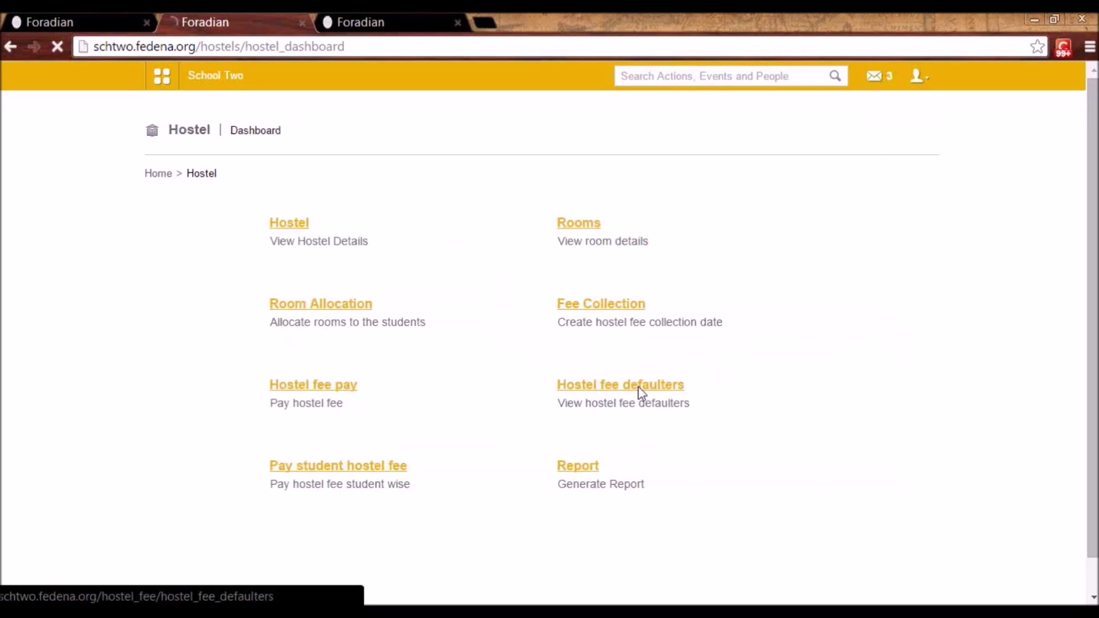
left_click(436, 233)
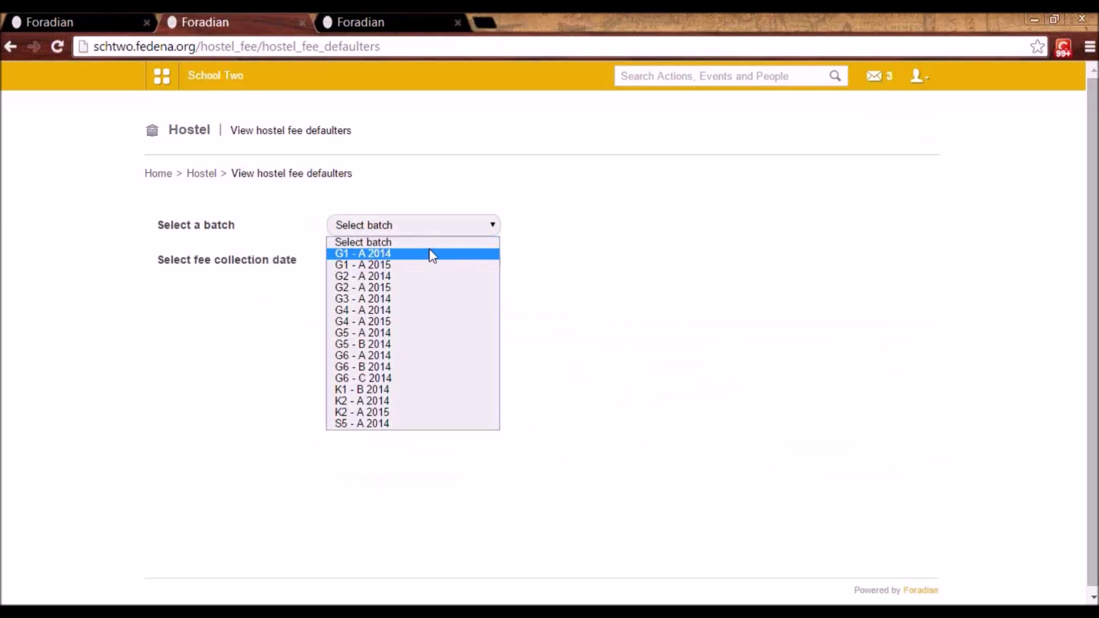
left_click(429, 254)
left_click(428, 263)
left_click(426, 289)
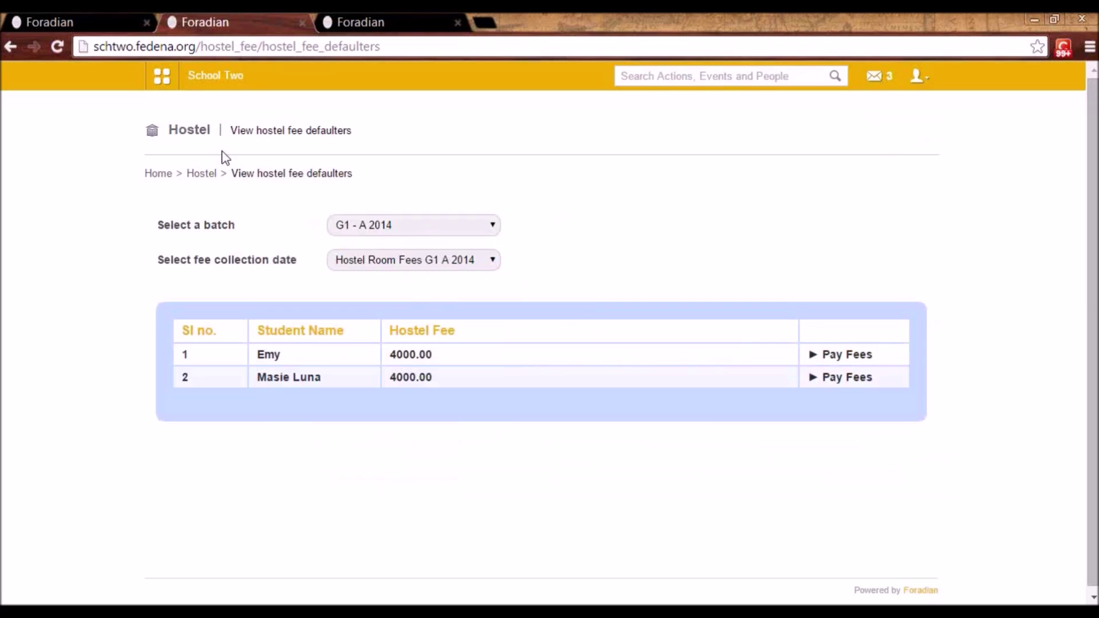
- Open the room availability report listing all 15 rooms of hostel H1
left_click(202, 176)
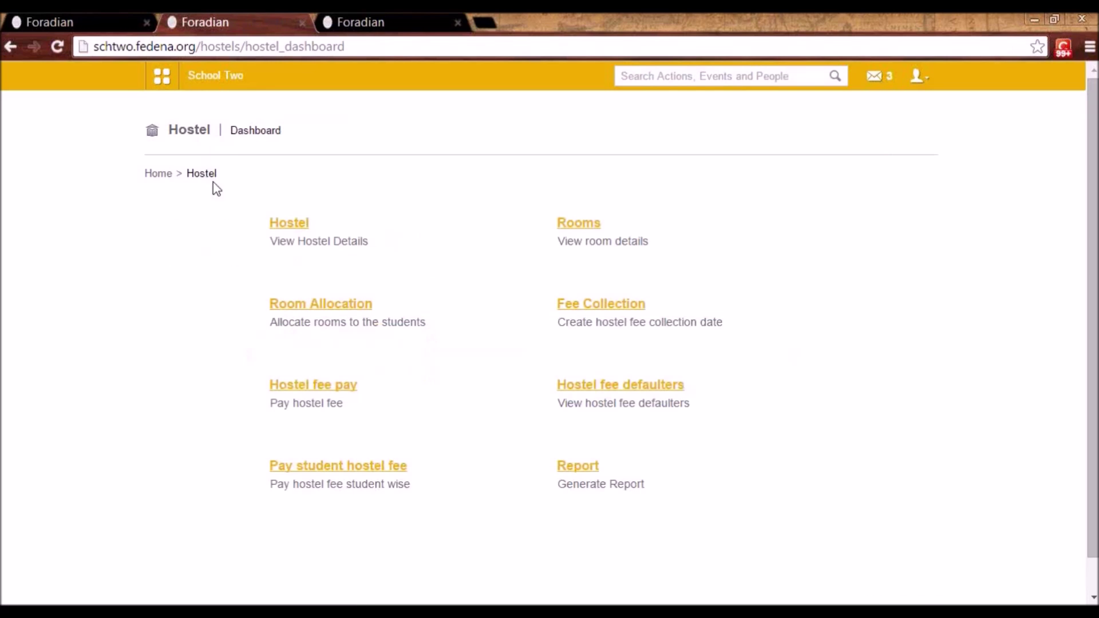
left_click(579, 473)
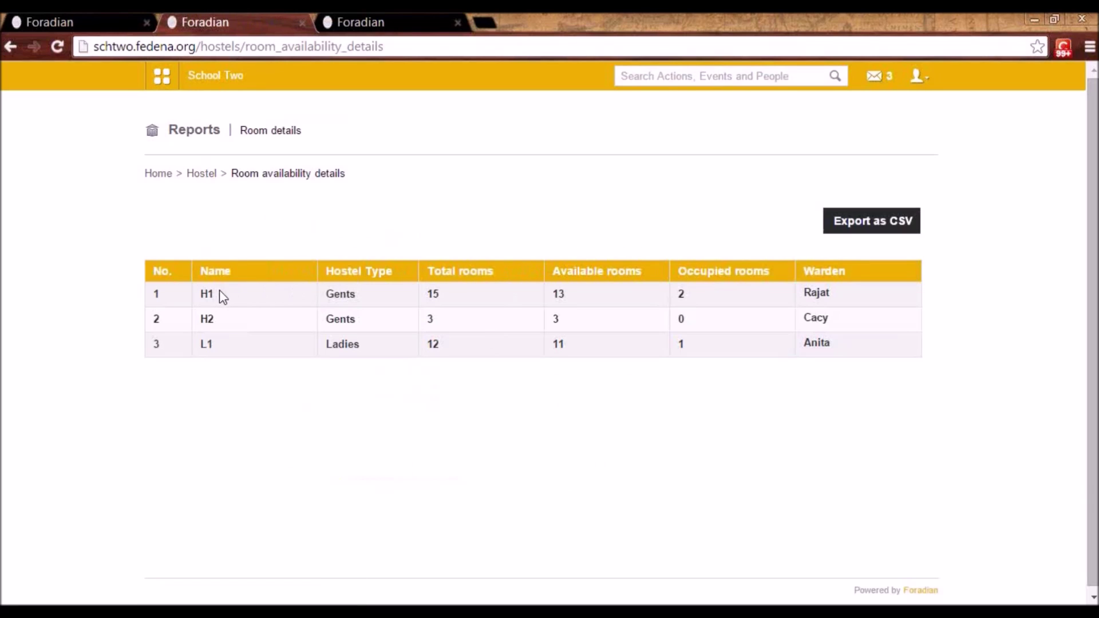
left_click(430, 295)
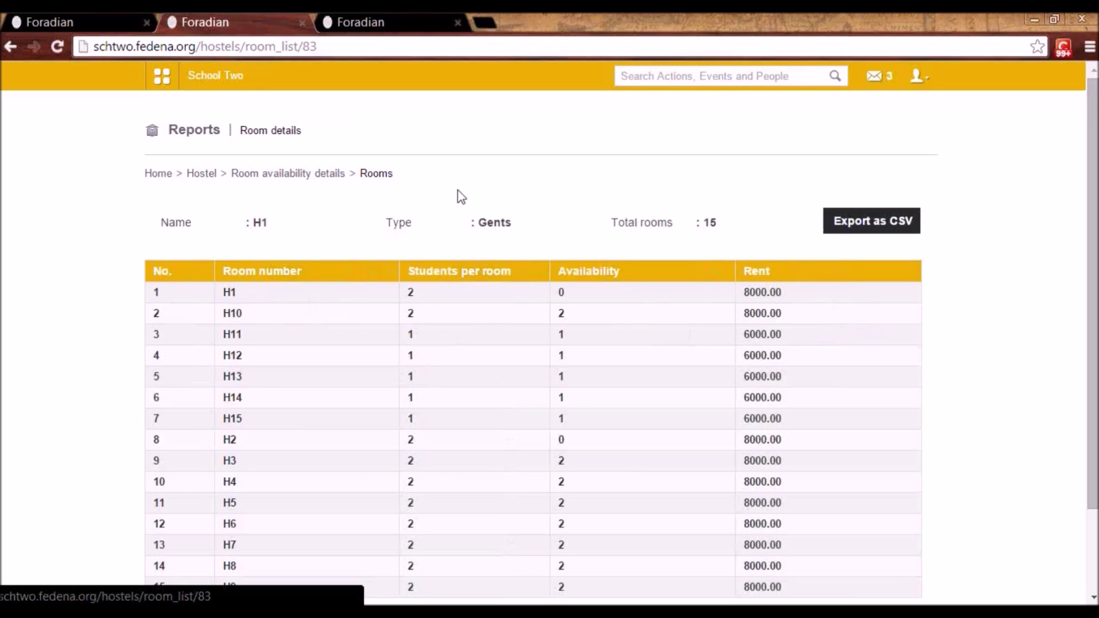
left_click(162, 80)
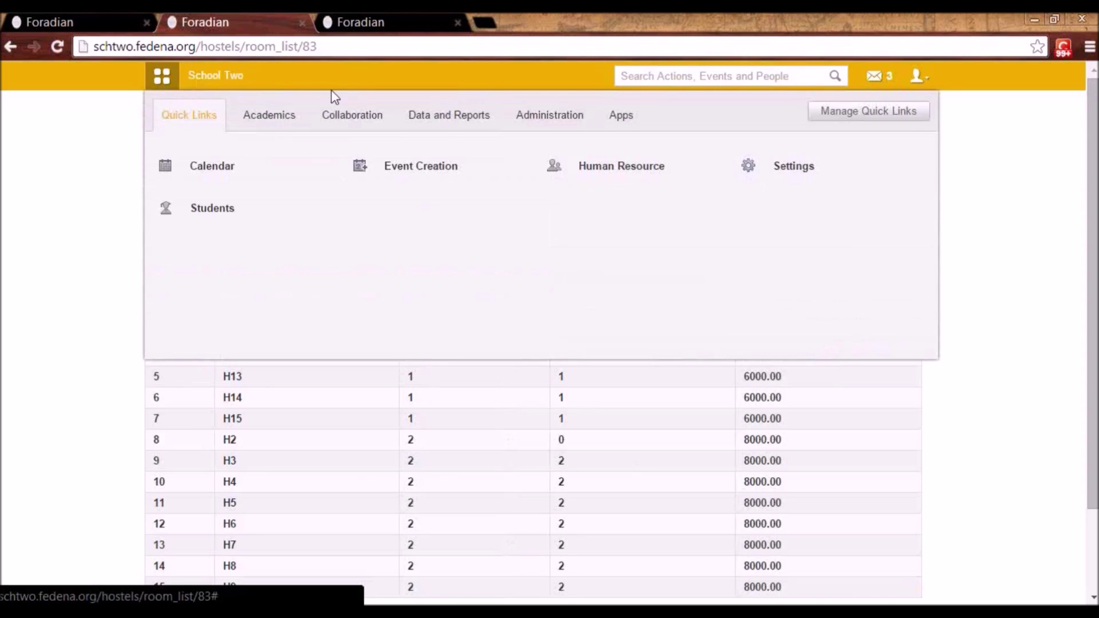
left_click(527, 122)
mouse_move(427, 164)
mouse_move(658, 167)
left_click(790, 165)
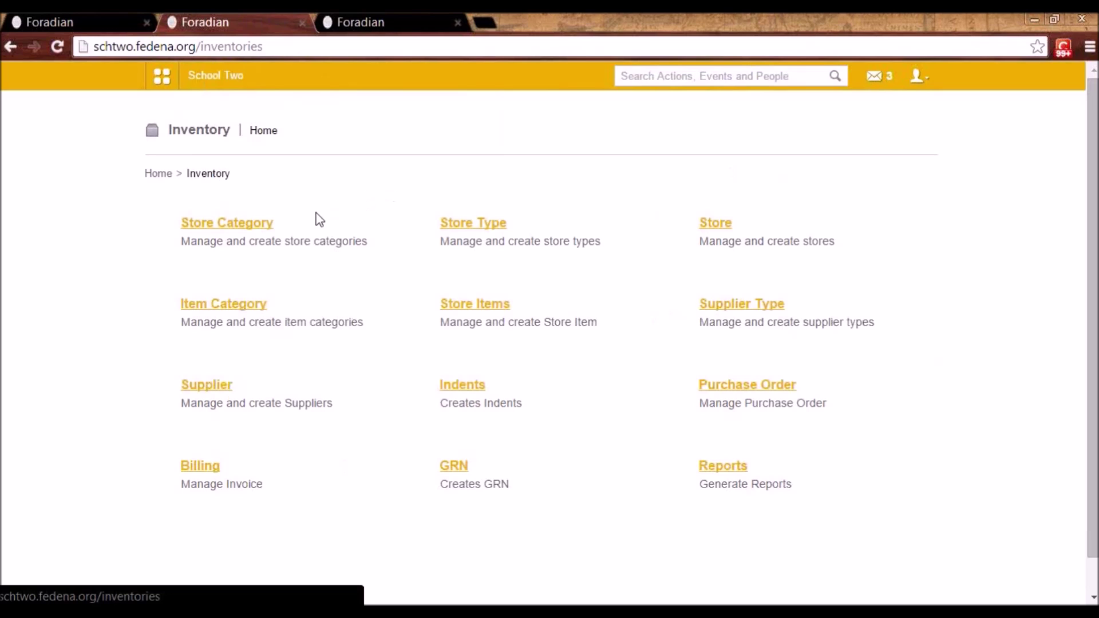
left_click(259, 229)
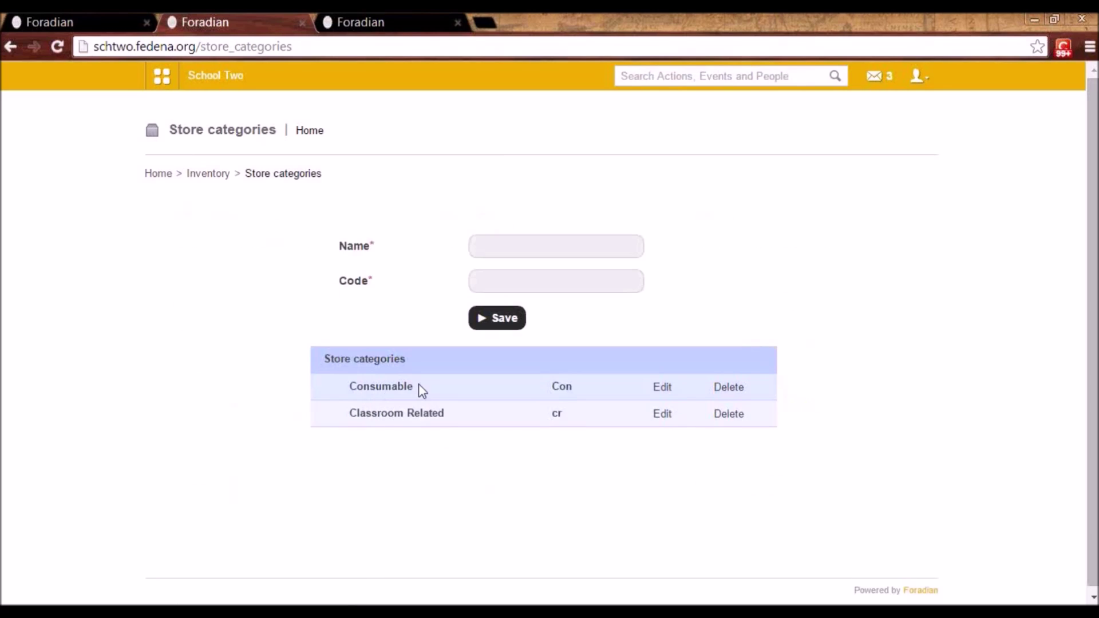
left_click(663, 393)
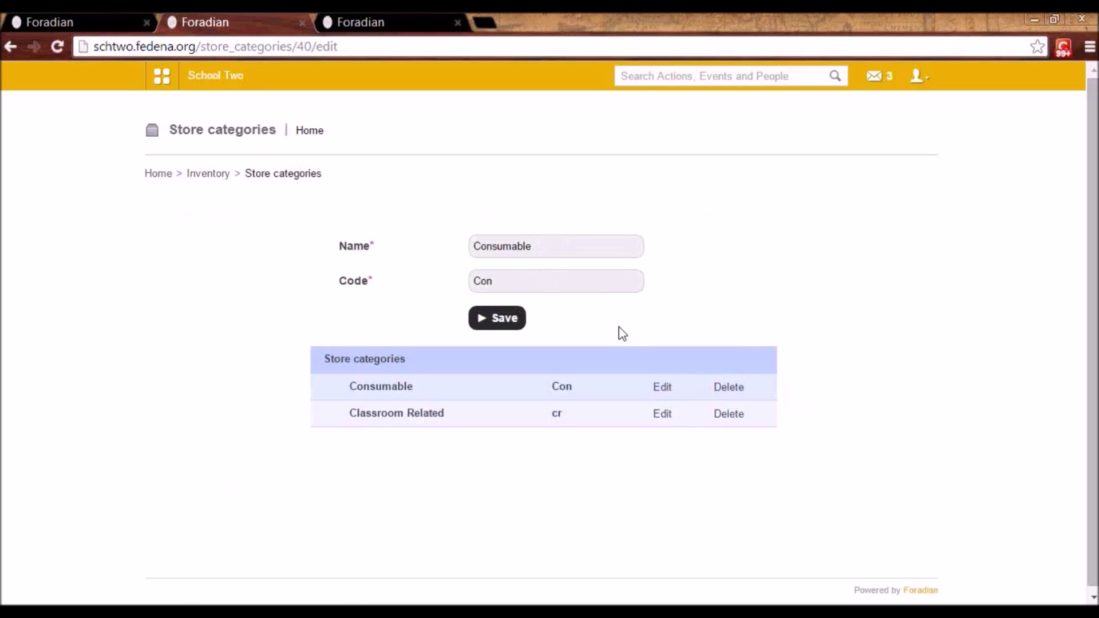
left_click(672, 419)
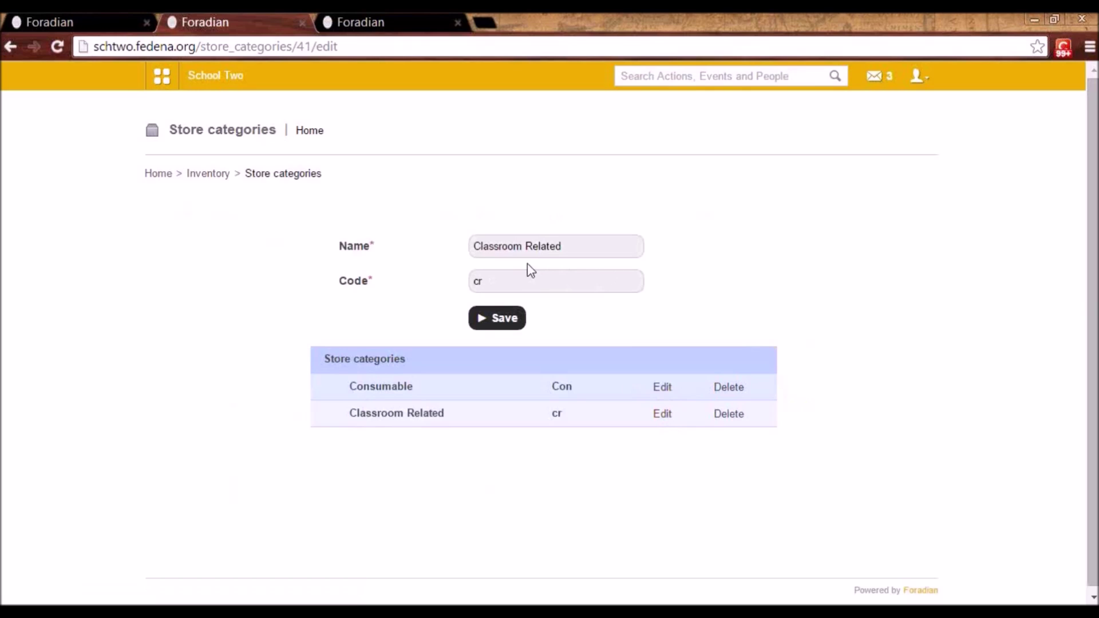
left_click(211, 181)
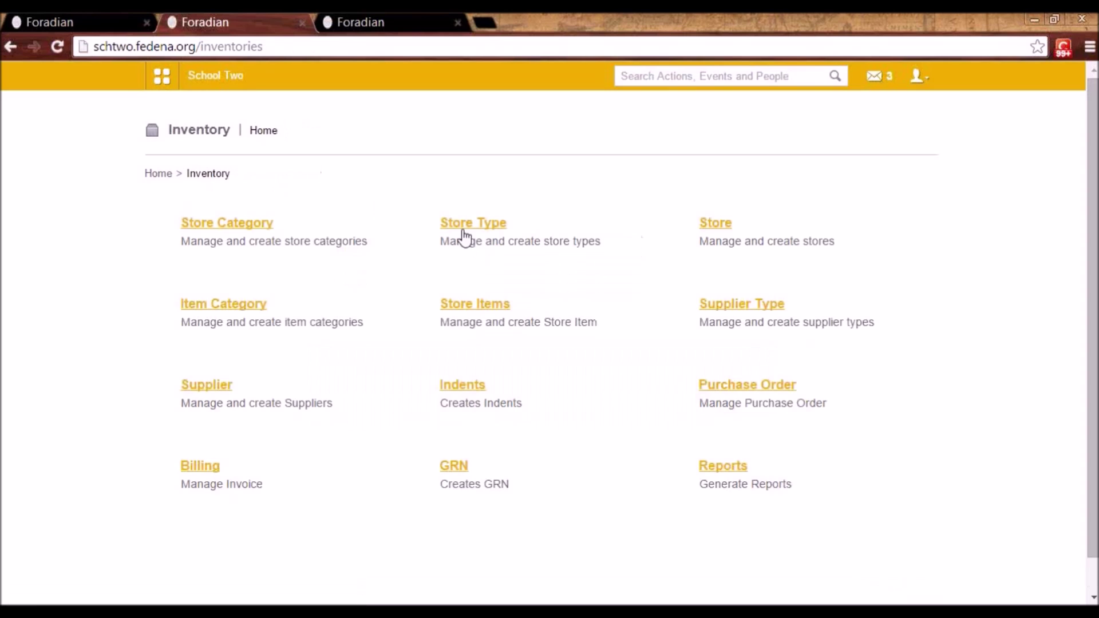
left_click(460, 228)
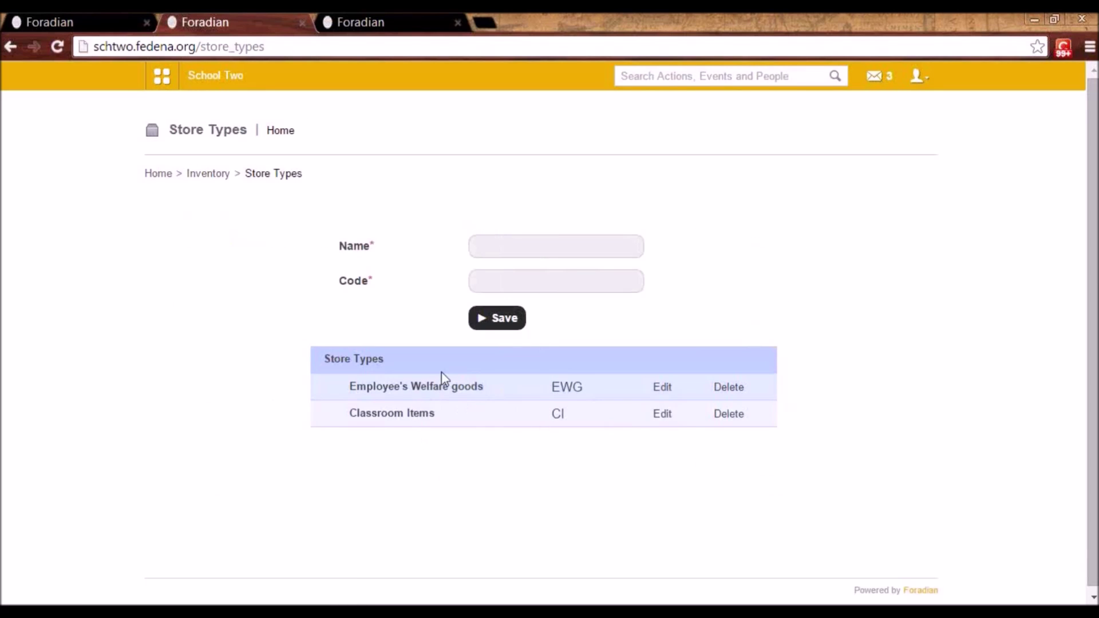
left_click(209, 175)
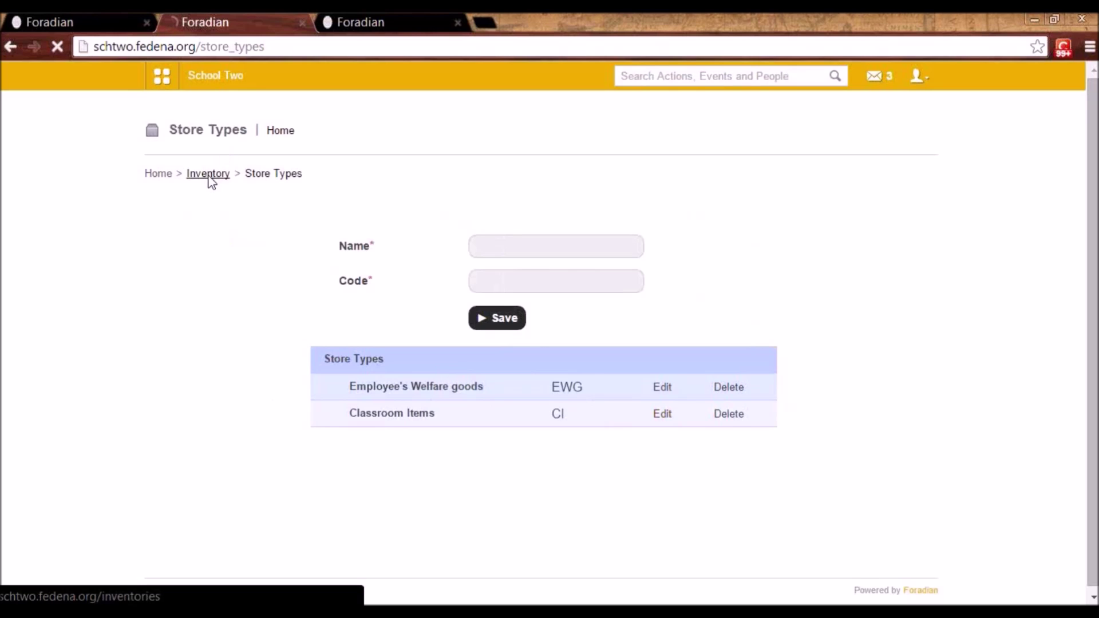
left_click(718, 225)
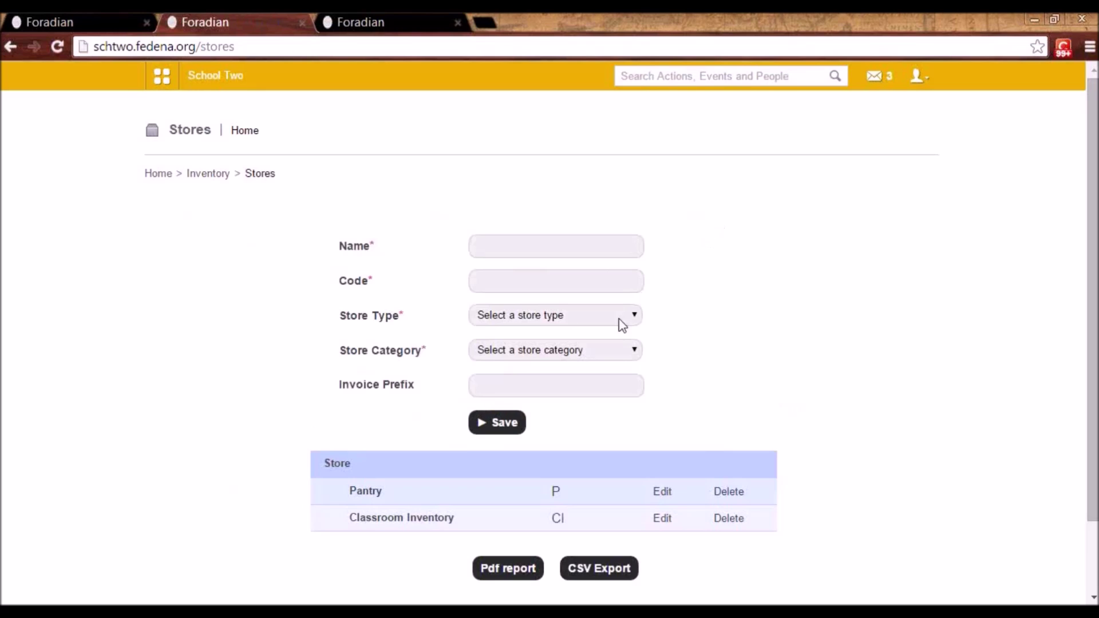
left_click(664, 498)
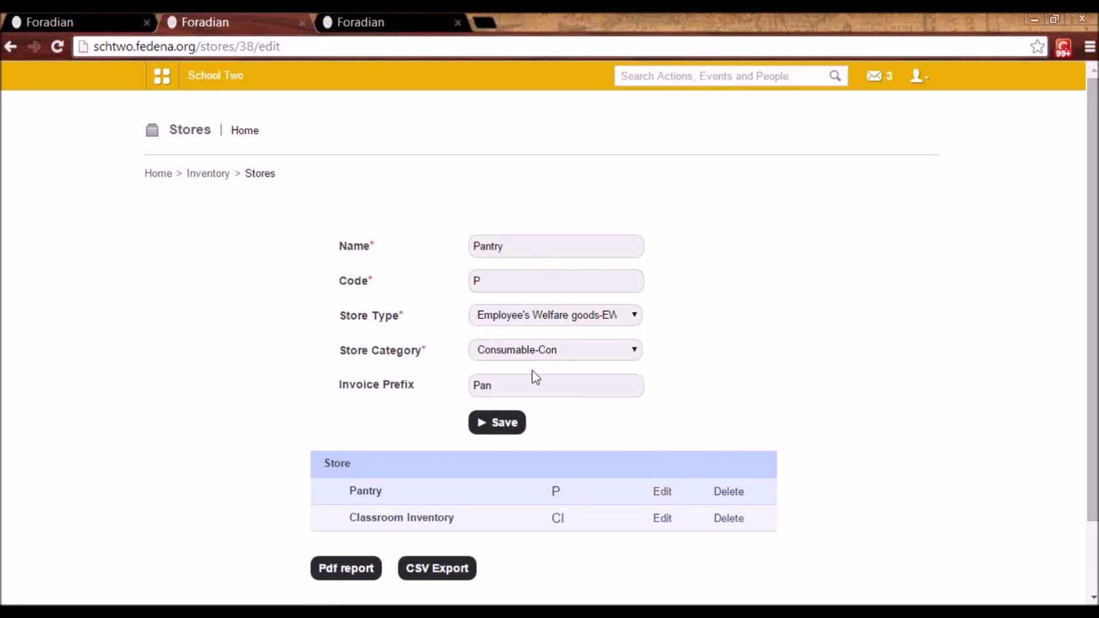
left_click(546, 322)
left_click(545, 320)
left_click(548, 356)
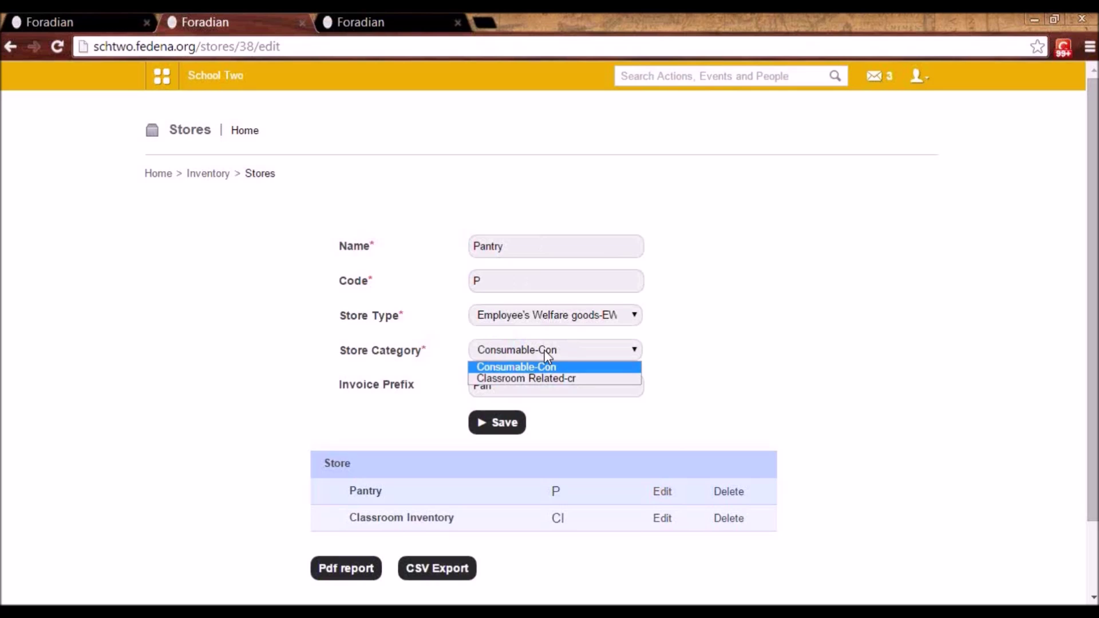
left_click(547, 356)
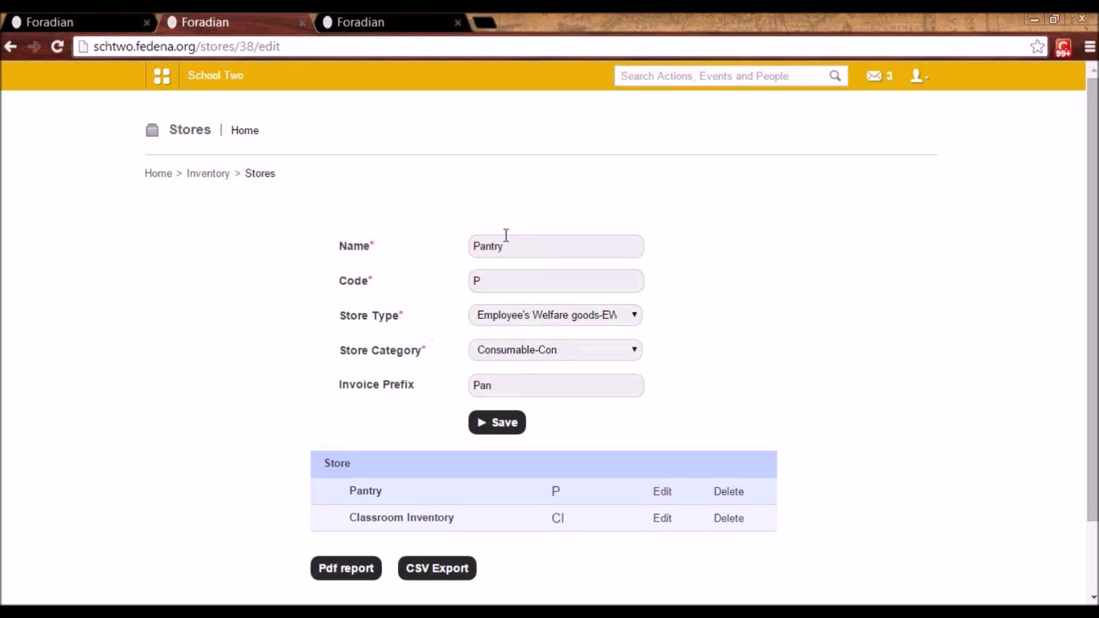
double_click(490, 385)
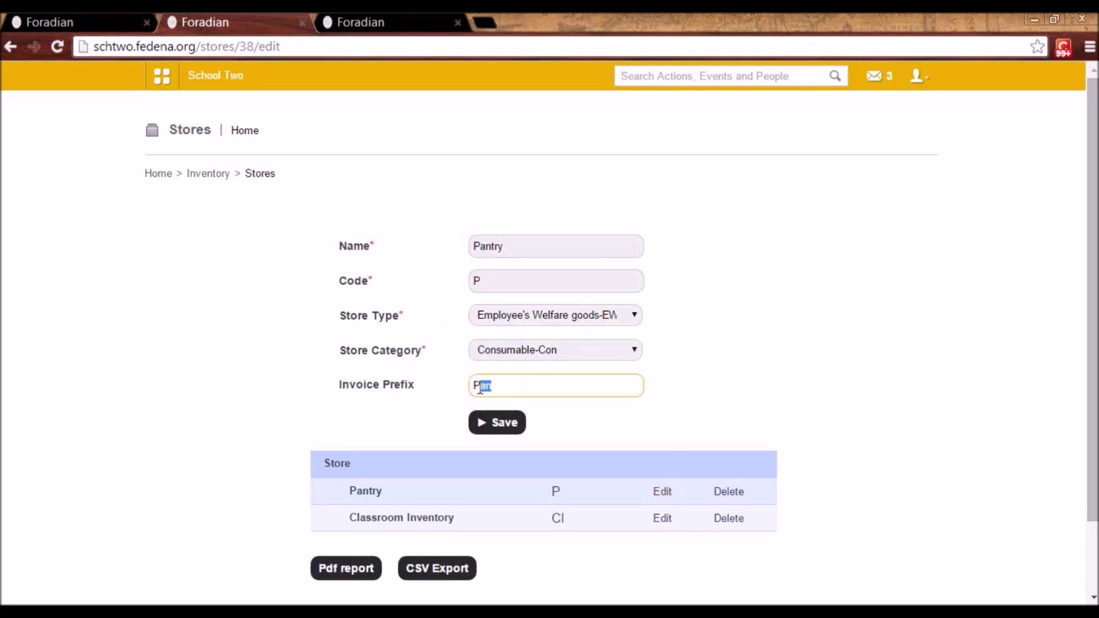
left_click(494, 385)
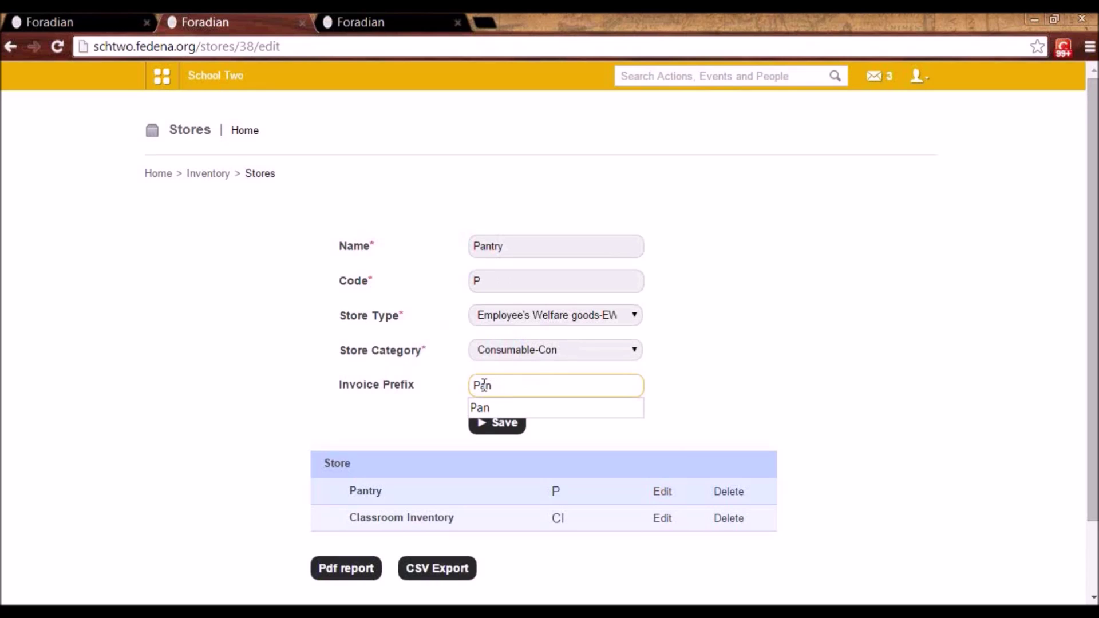
left_click(456, 397)
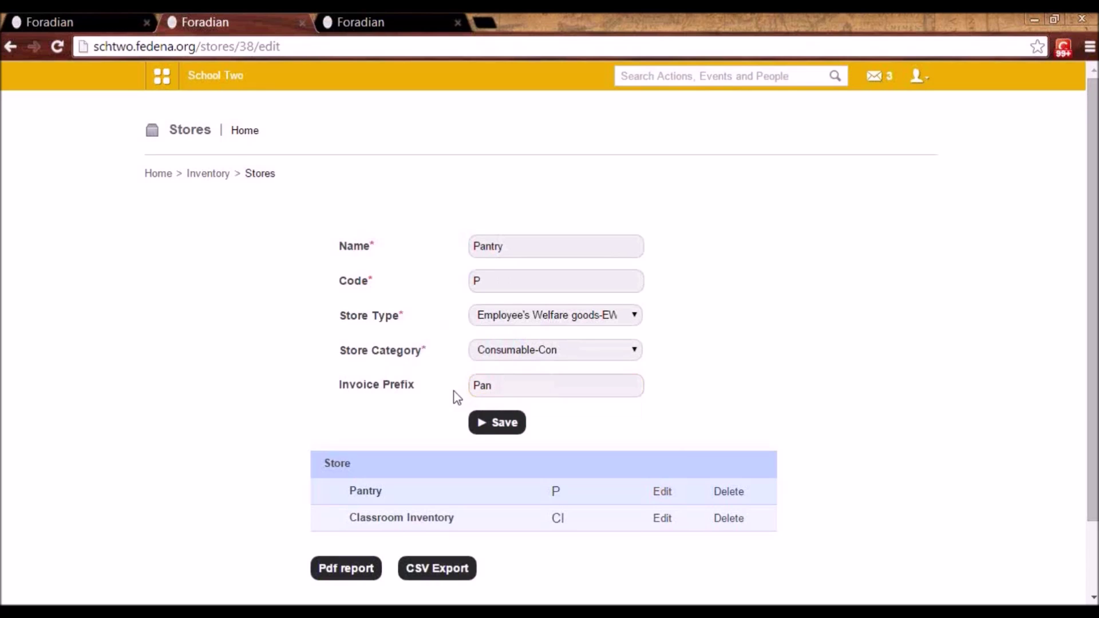
left_click(487, 385)
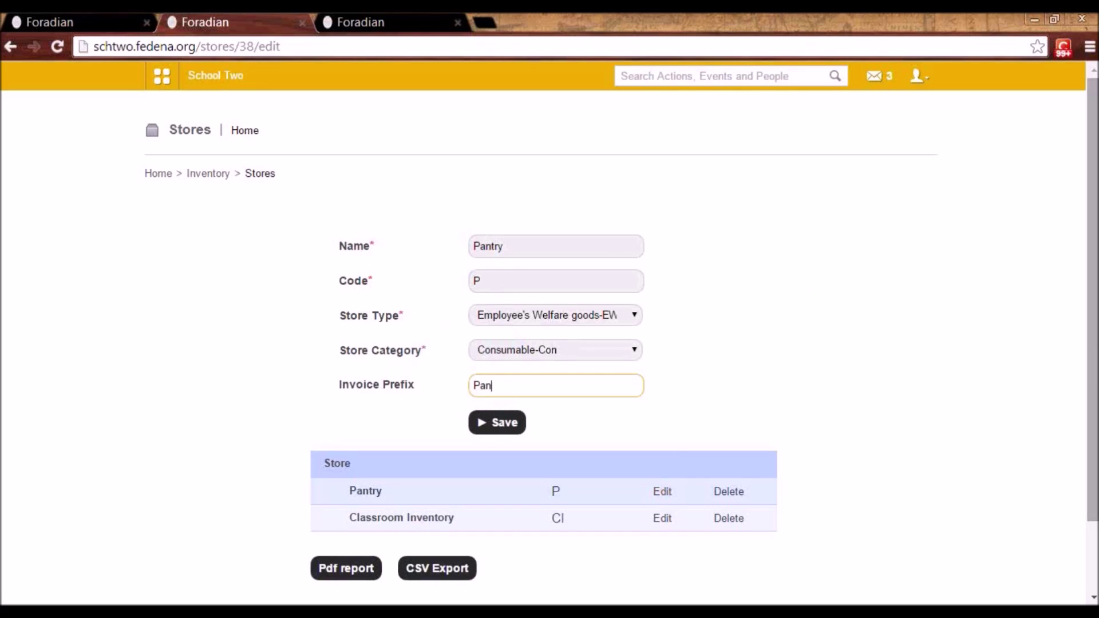
scroll(1094, 396, "down", 2)
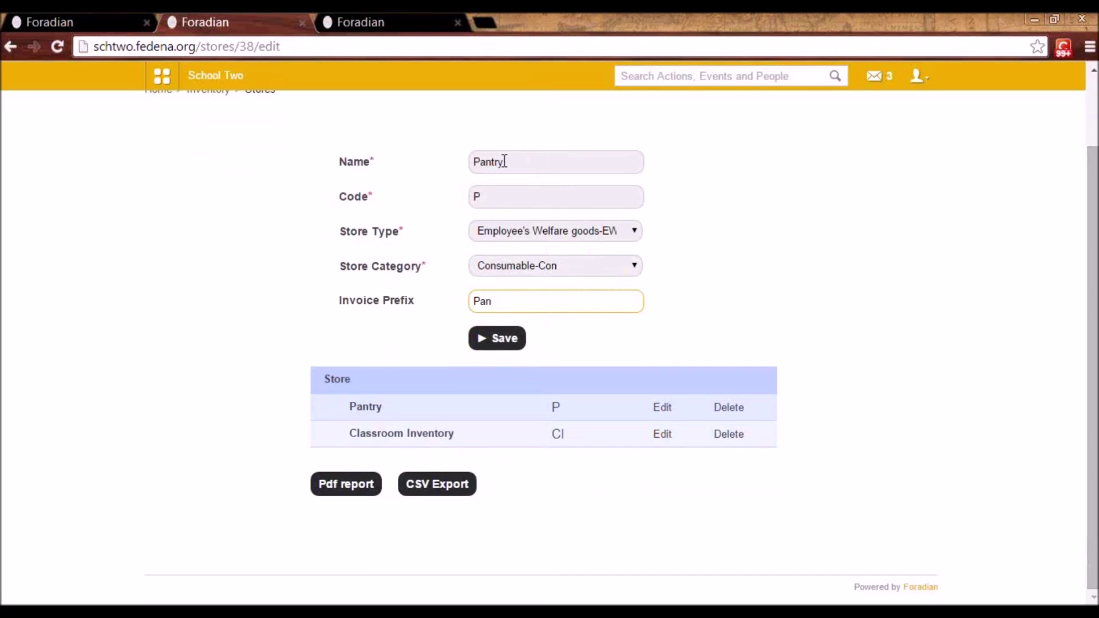
key("Up")
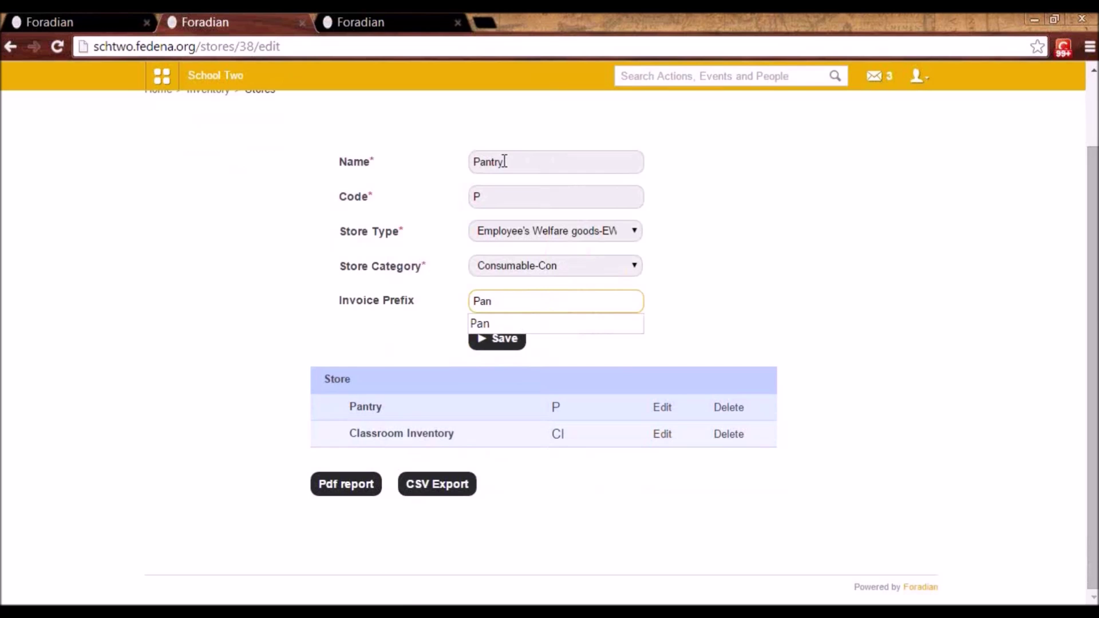
scroll(1094, 303, "up", 2)
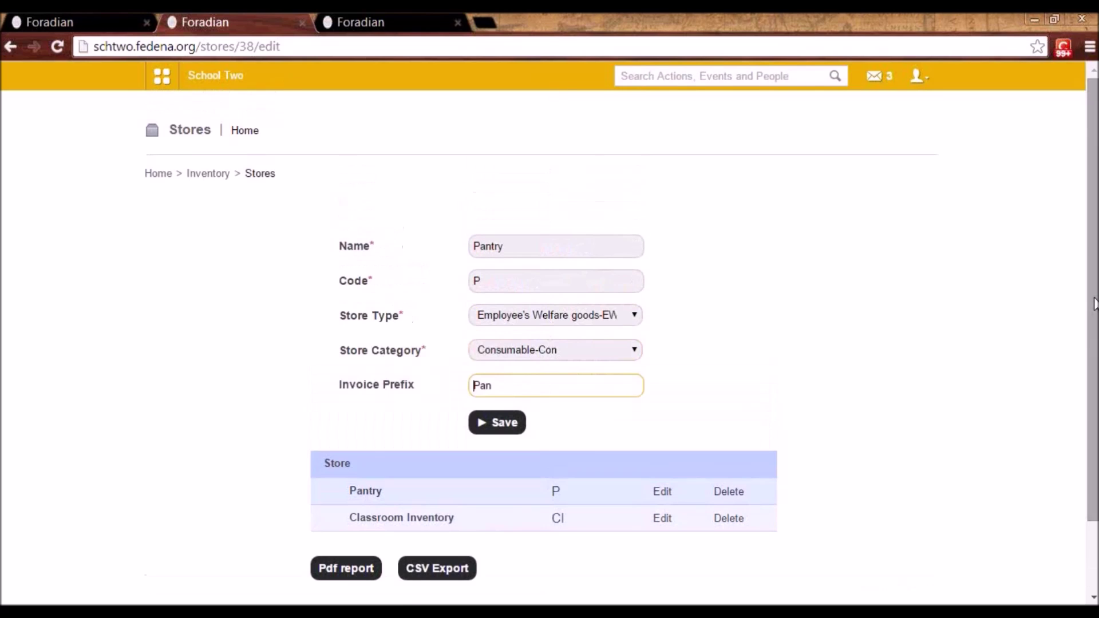
left_click(211, 178)
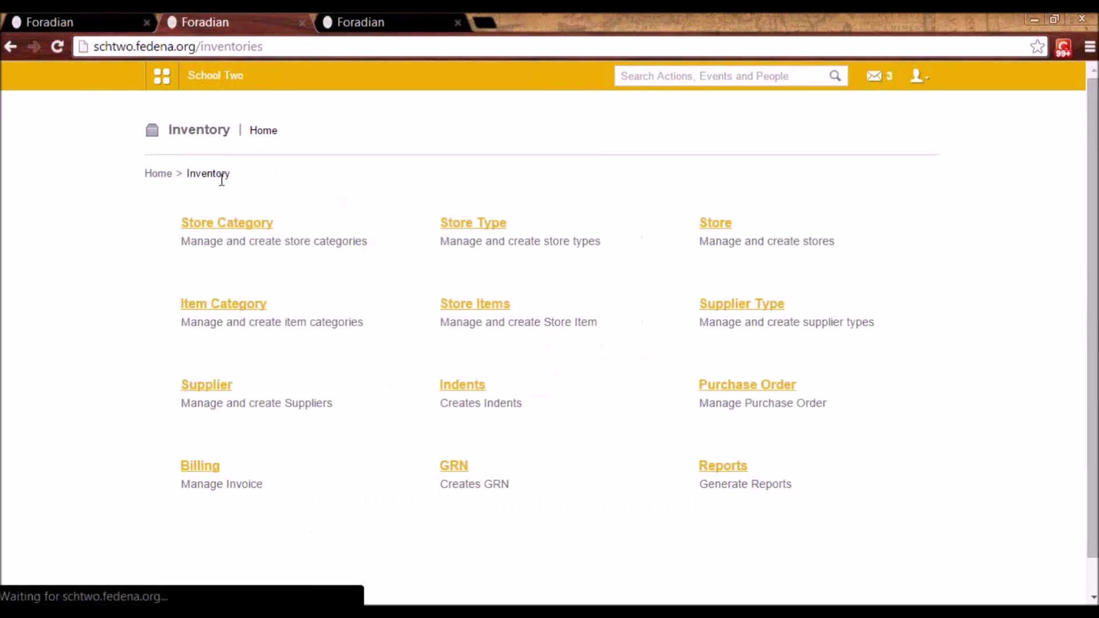
left_click(241, 308)
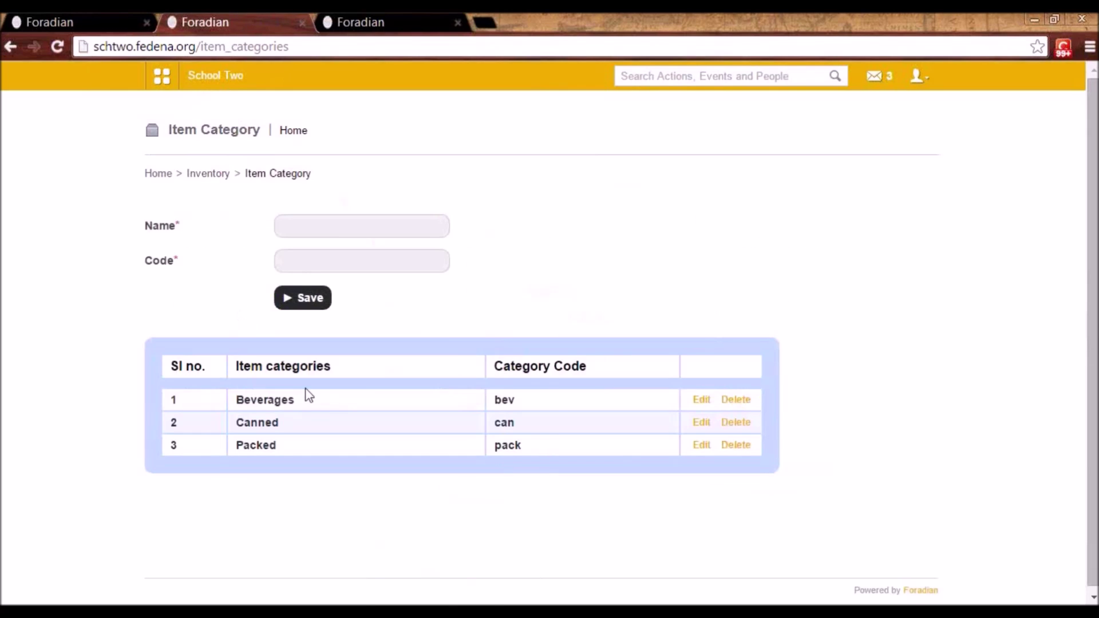
left_click(701, 399)
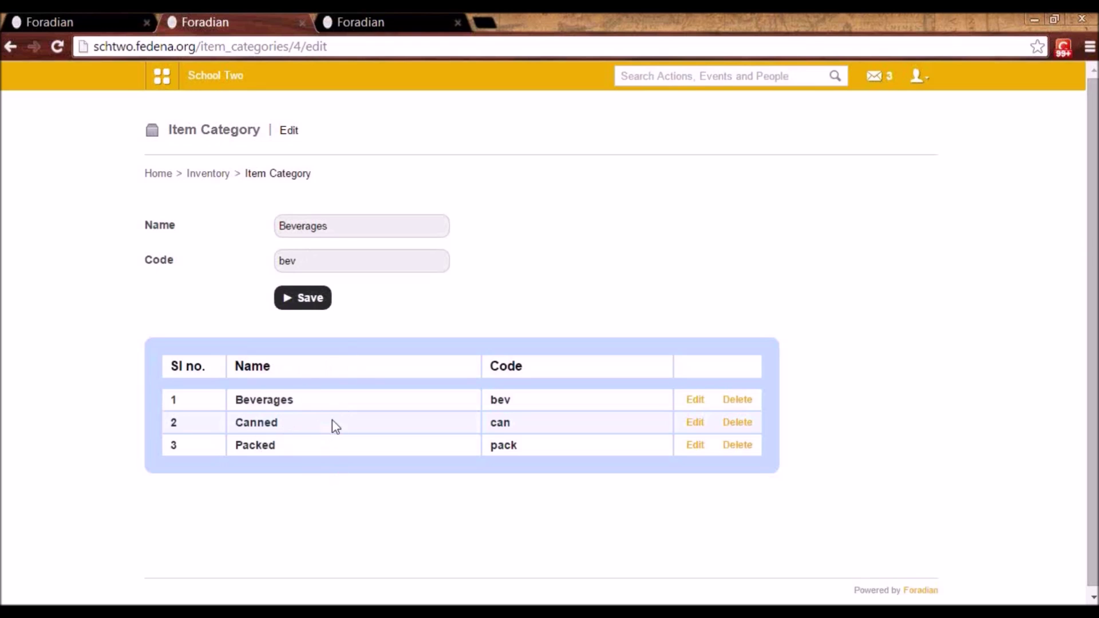
left_click(209, 174)
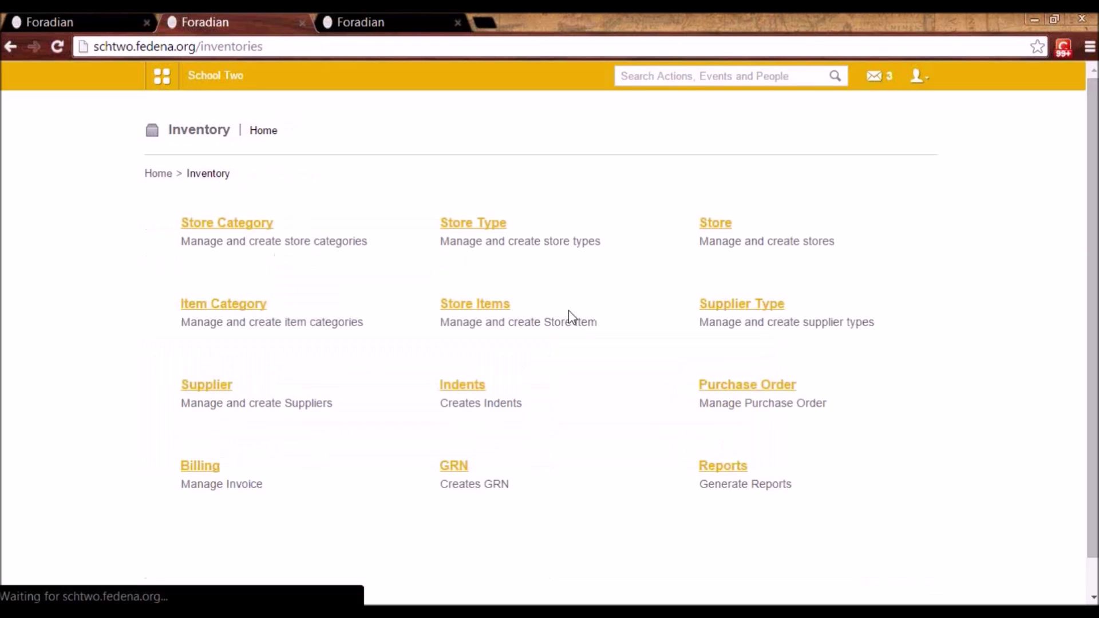
left_click(489, 309)
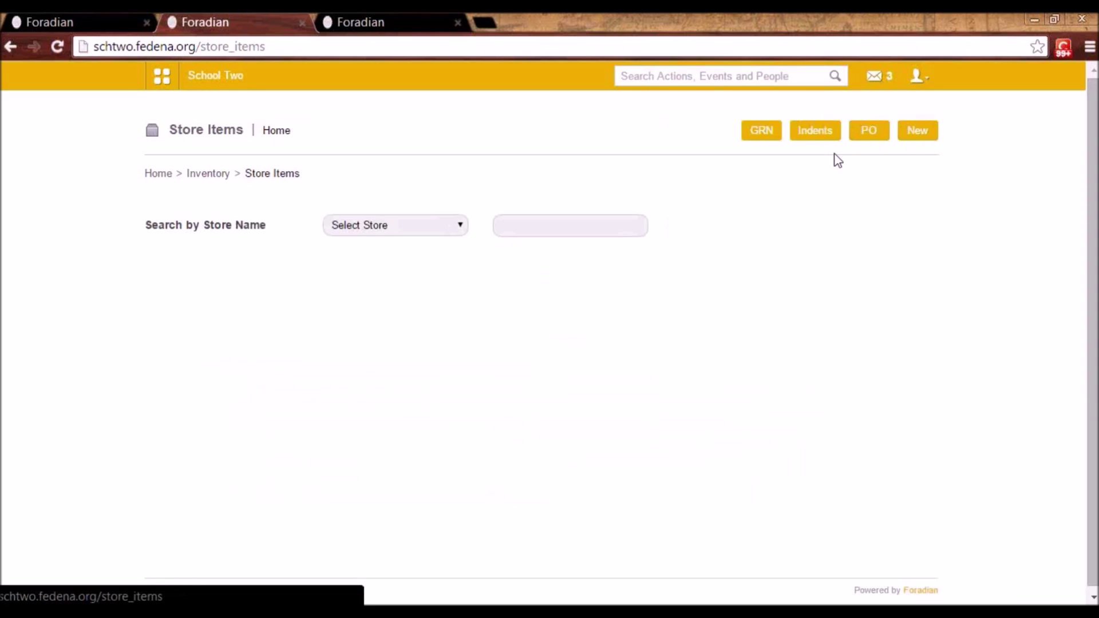
- Filter store items by Classroom Inventory, then by the Pantry store
left_click(452, 227)
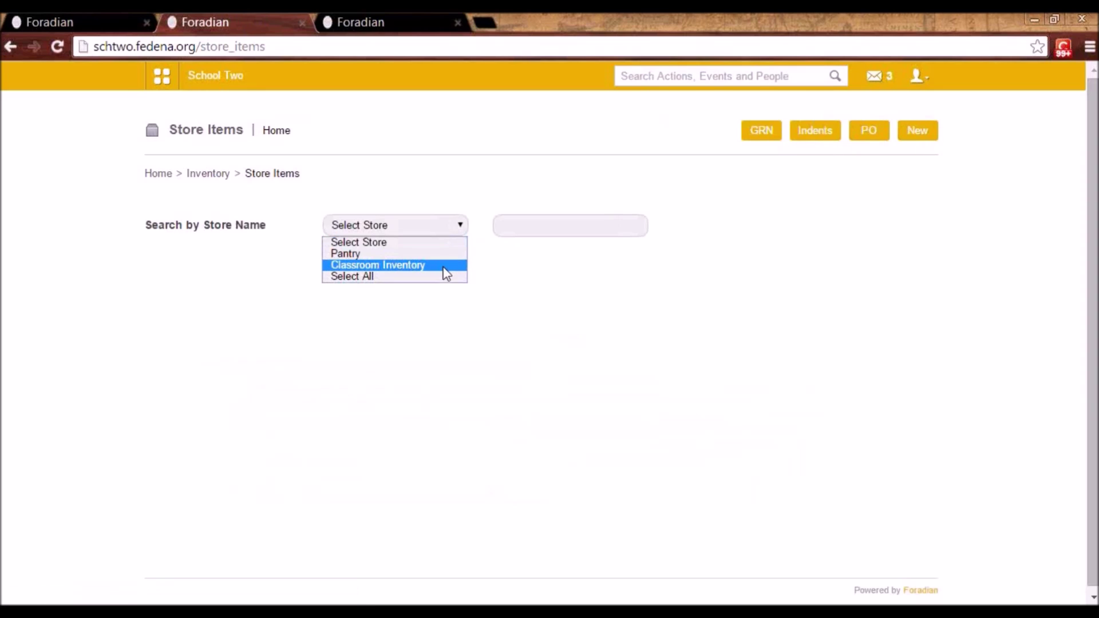
left_click(444, 266)
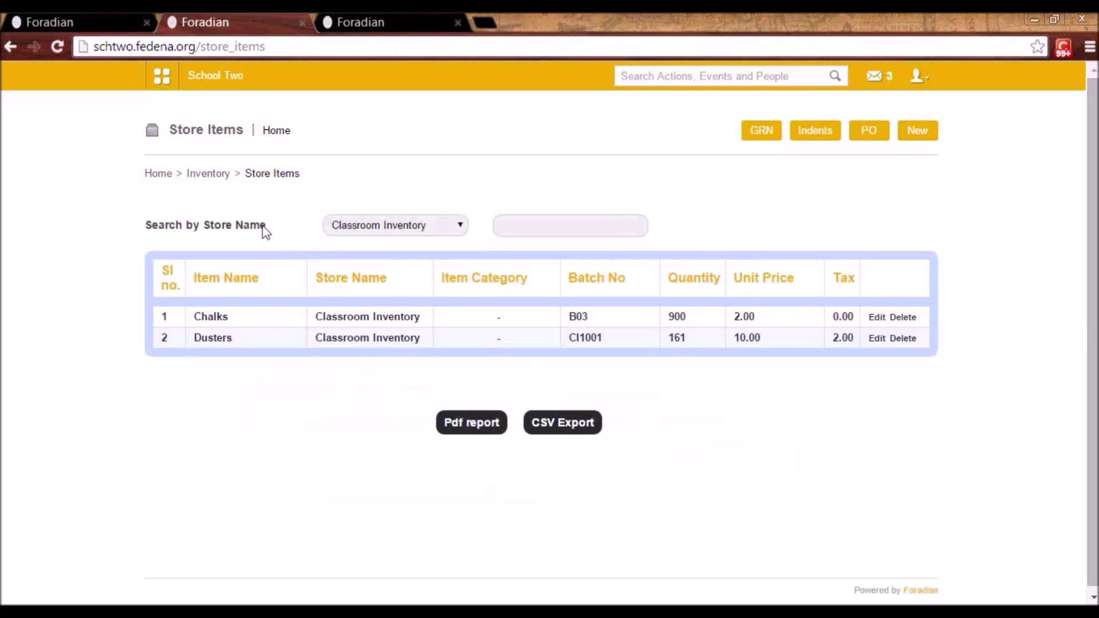
left_click(375, 231)
left_click(376, 250)
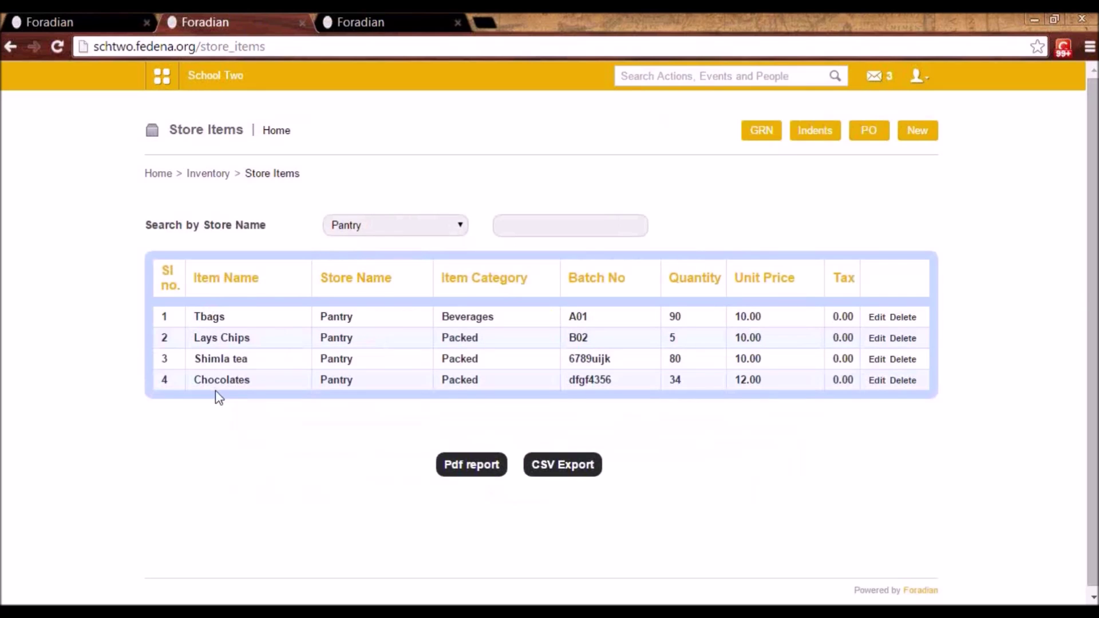
- Start a new store item, abandon it, and list the Pantry store's items again
left_click(919, 136)
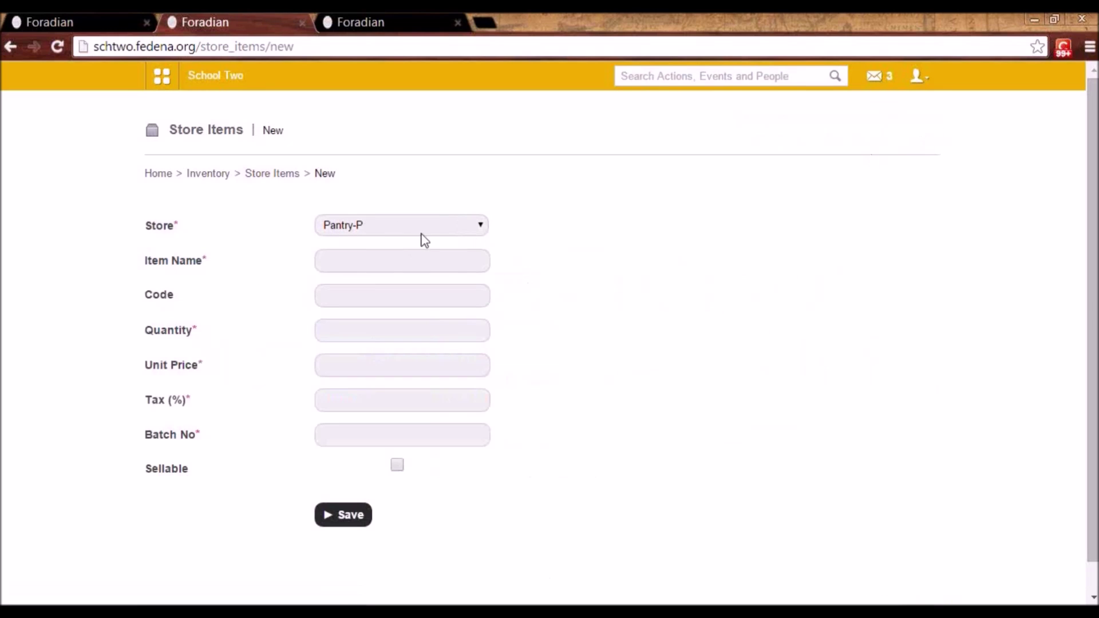
left_click(271, 179)
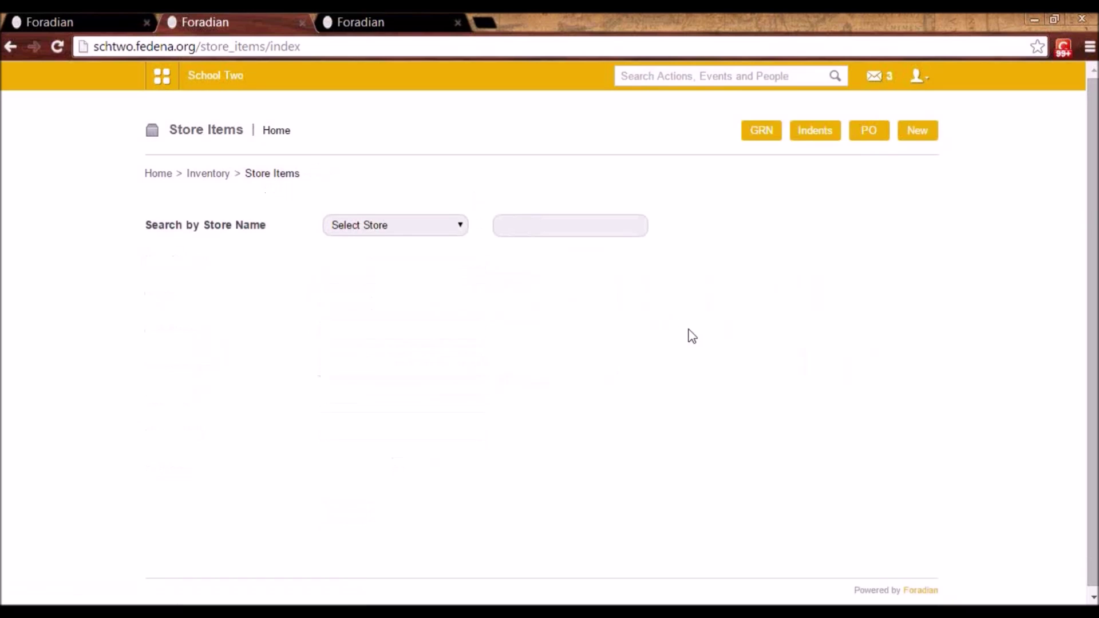
left_click(348, 226)
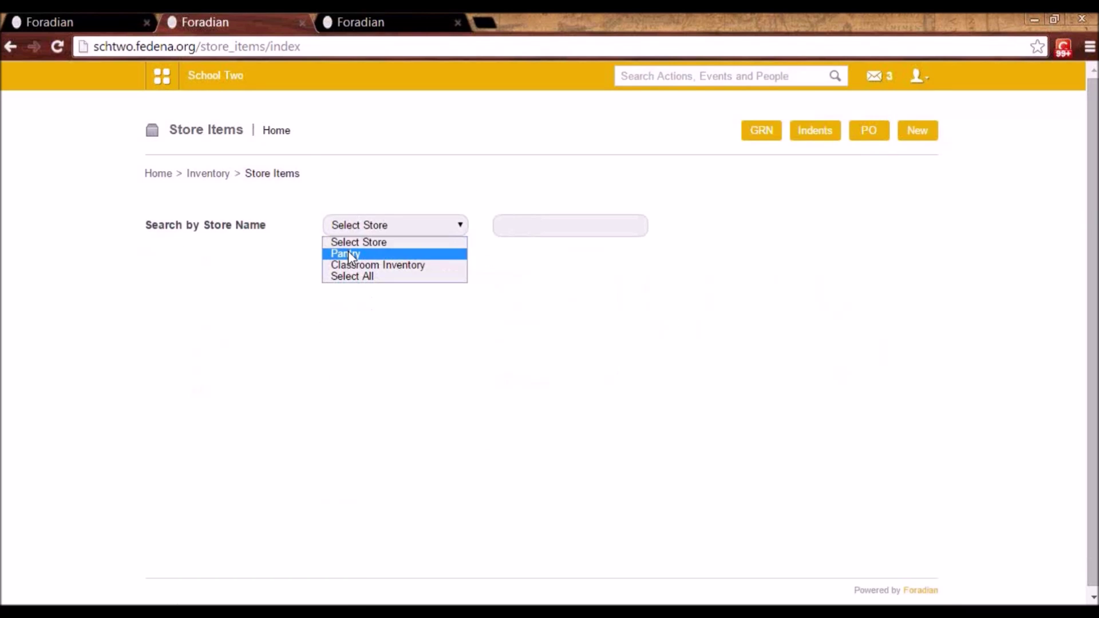
left_click(349, 251)
- Open Lays Chips for editing, keep its item category Packed, and leave without saving
left_click(877, 339)
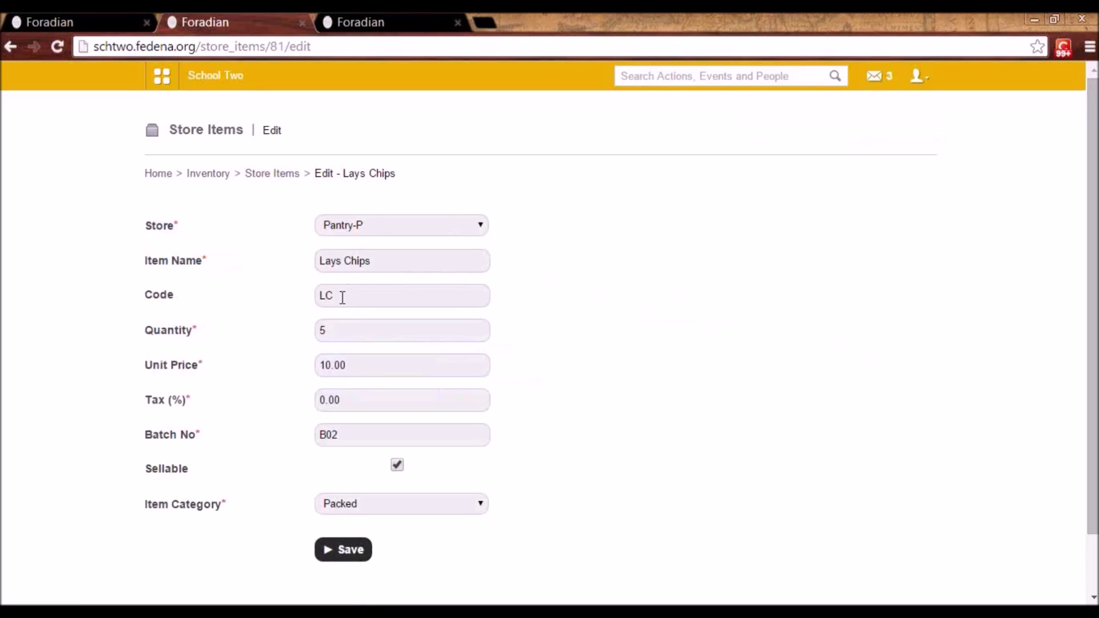
left_click(339, 330)
left_click_drag(1093, 452, 1092, 493)
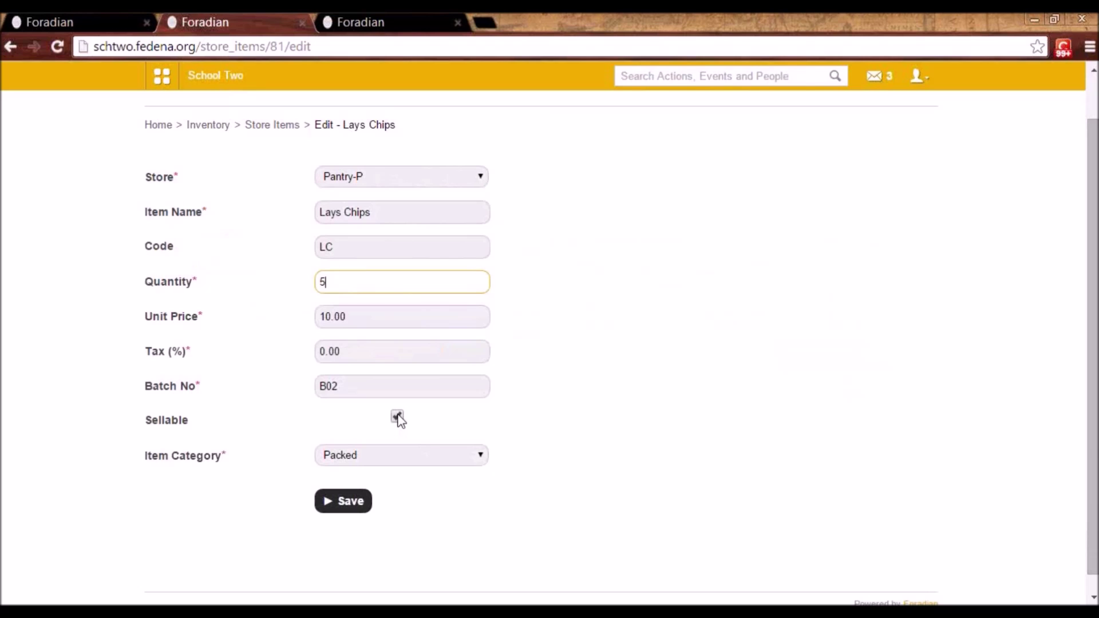
left_click(377, 458)
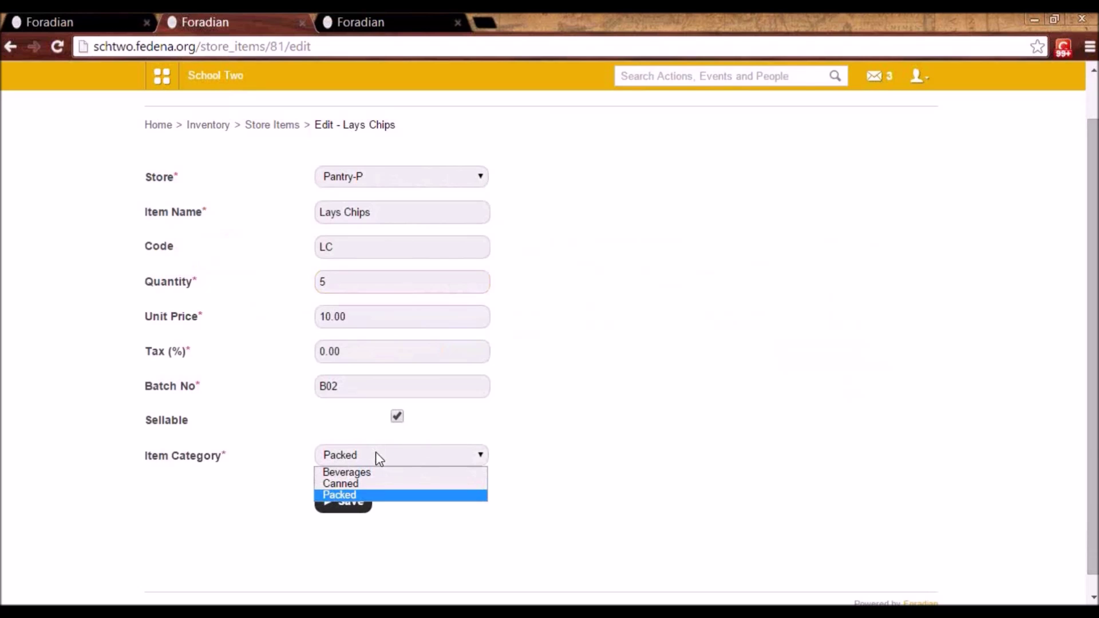
left_click(375, 456)
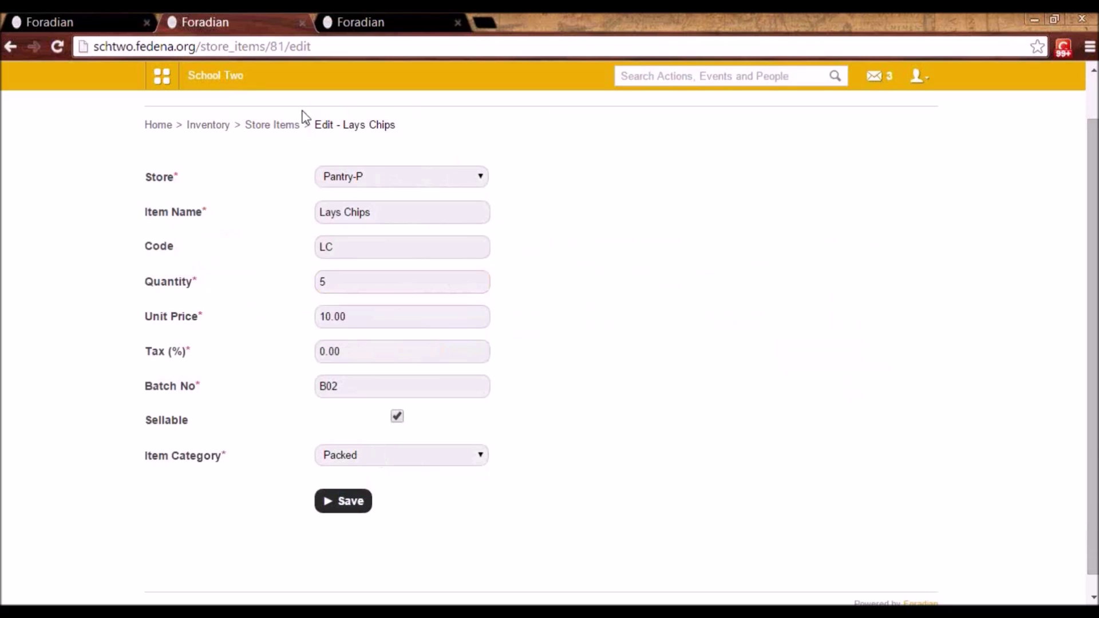
left_click(282, 125)
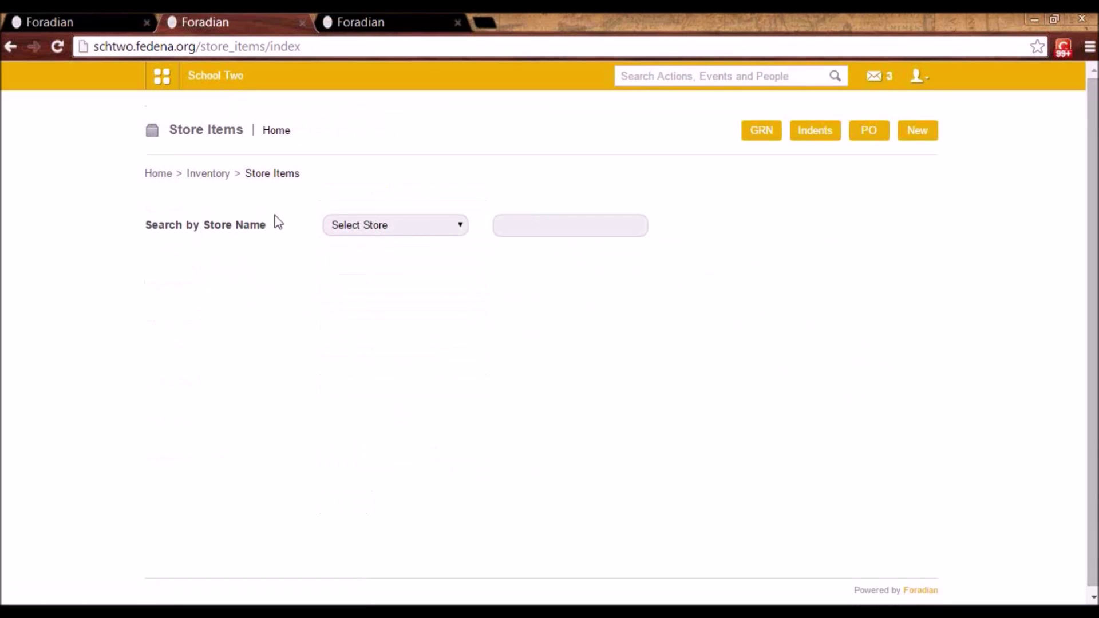
- List Pantry's items, then Classroom Inventory's: Chalks 900 and Dusters 161
left_click(358, 225)
left_click(358, 251)
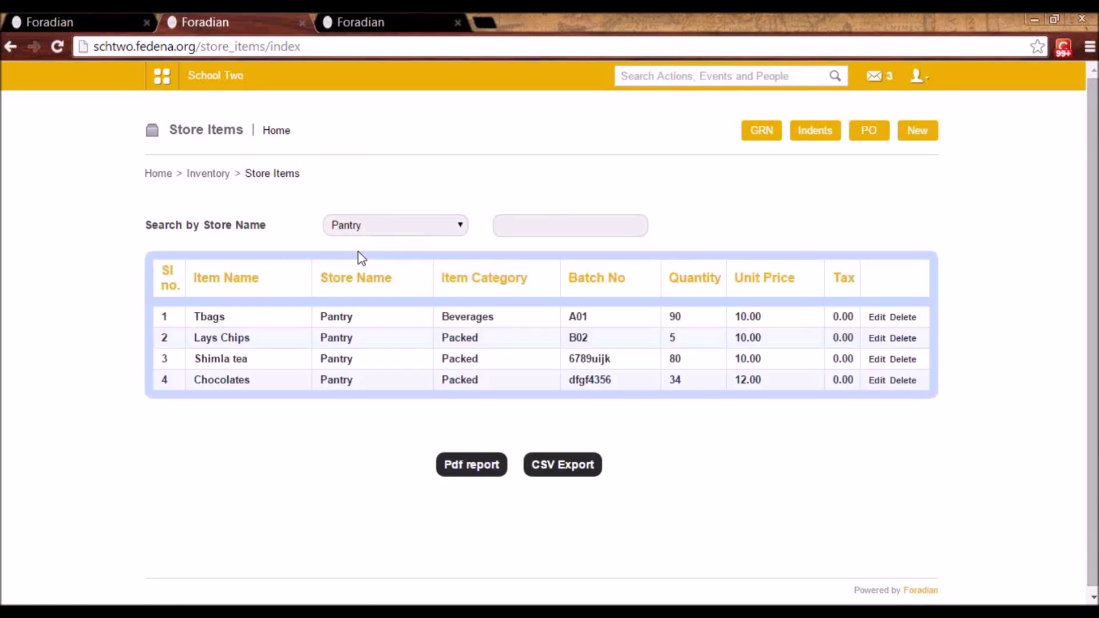
left_click(376, 227)
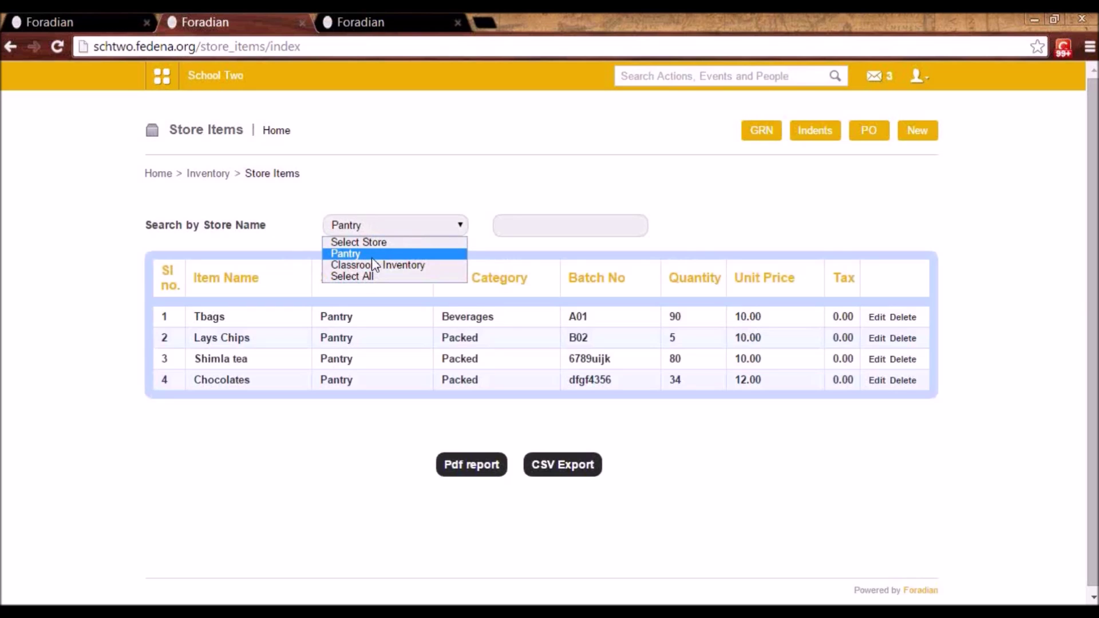
left_click(373, 265)
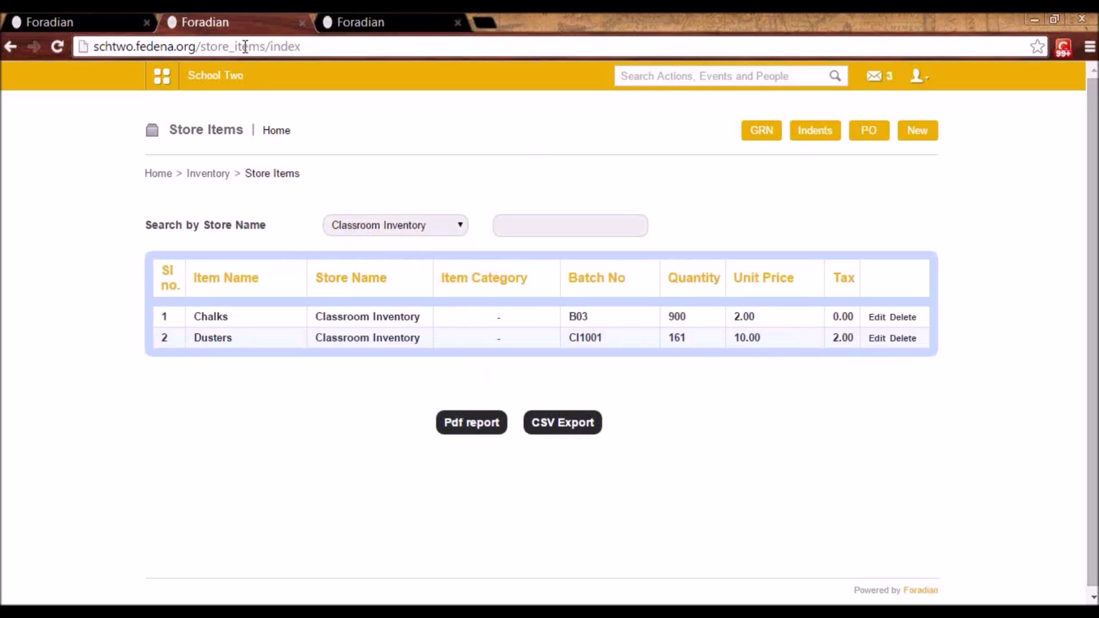
left_click(206, 172)
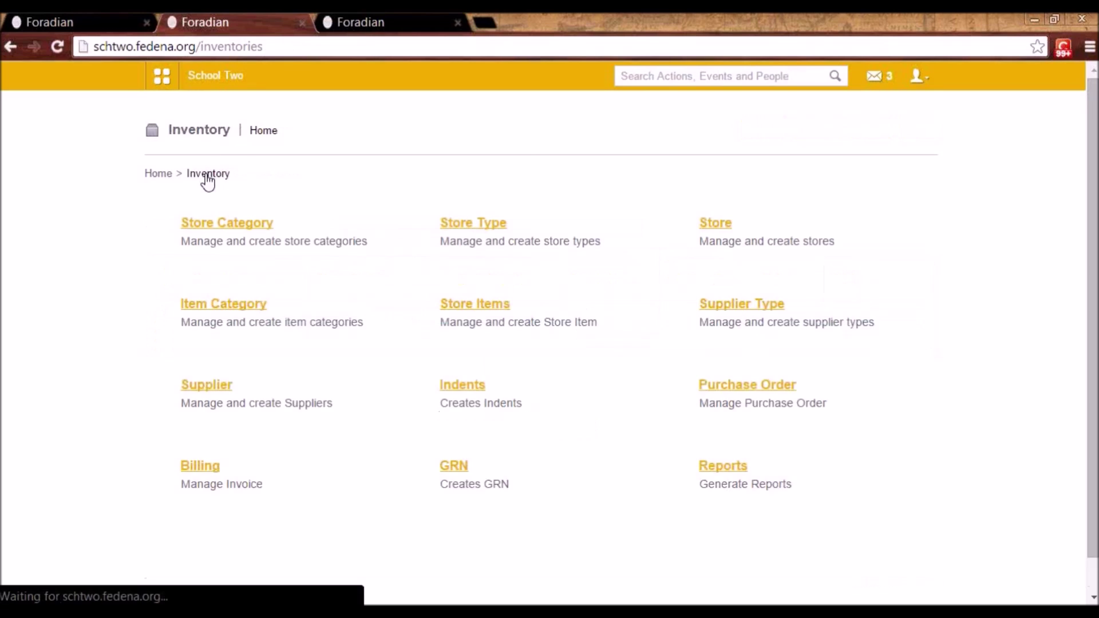
left_click(744, 309)
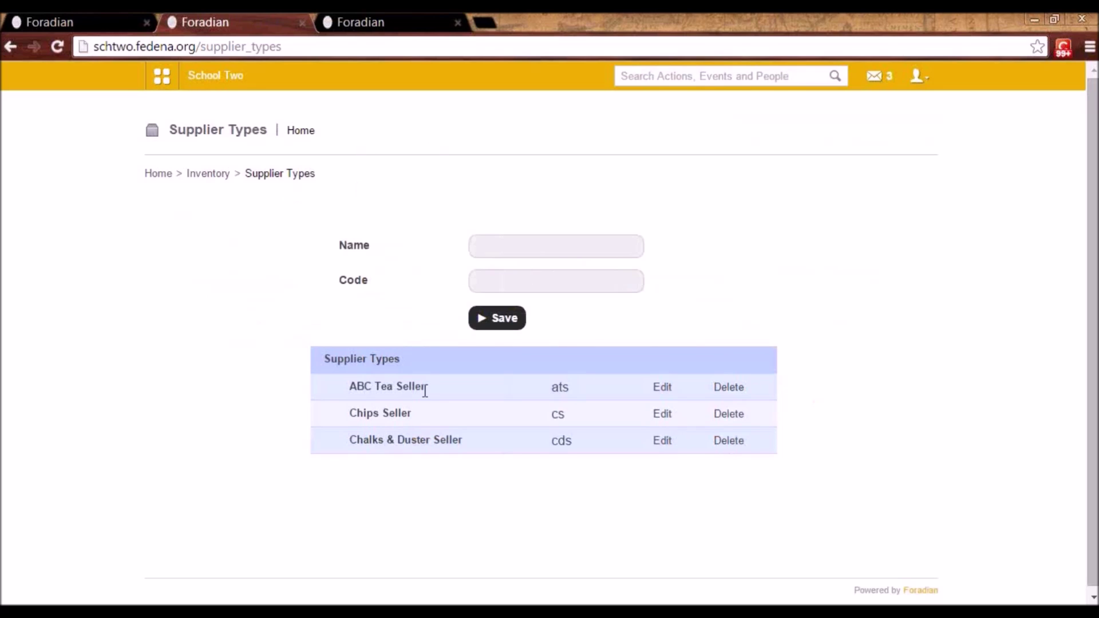
left_click(665, 392)
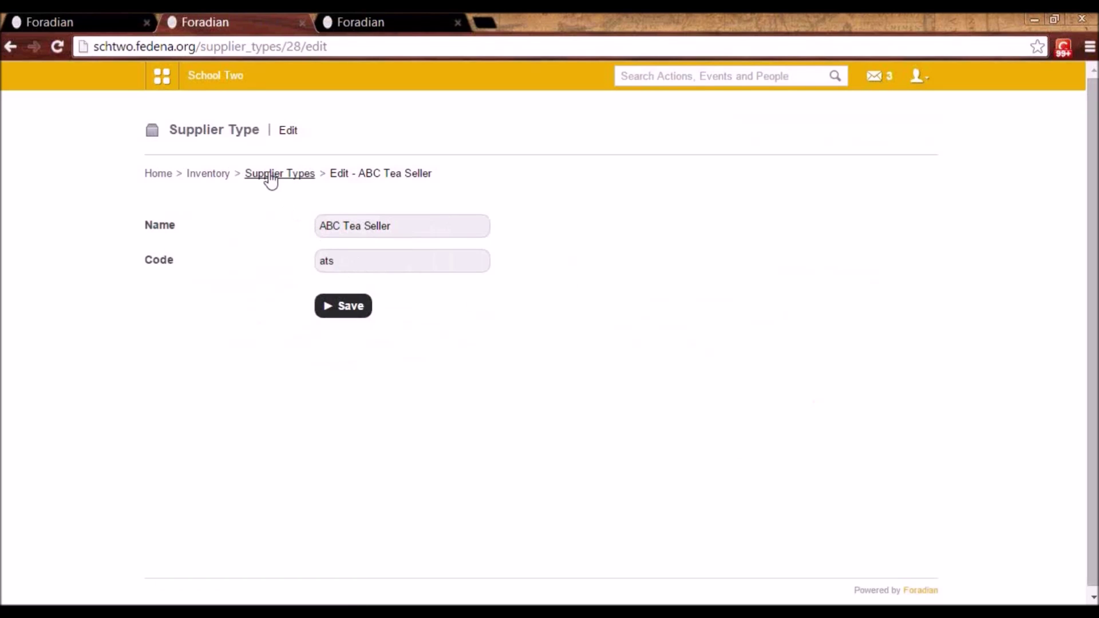
left_click(269, 175)
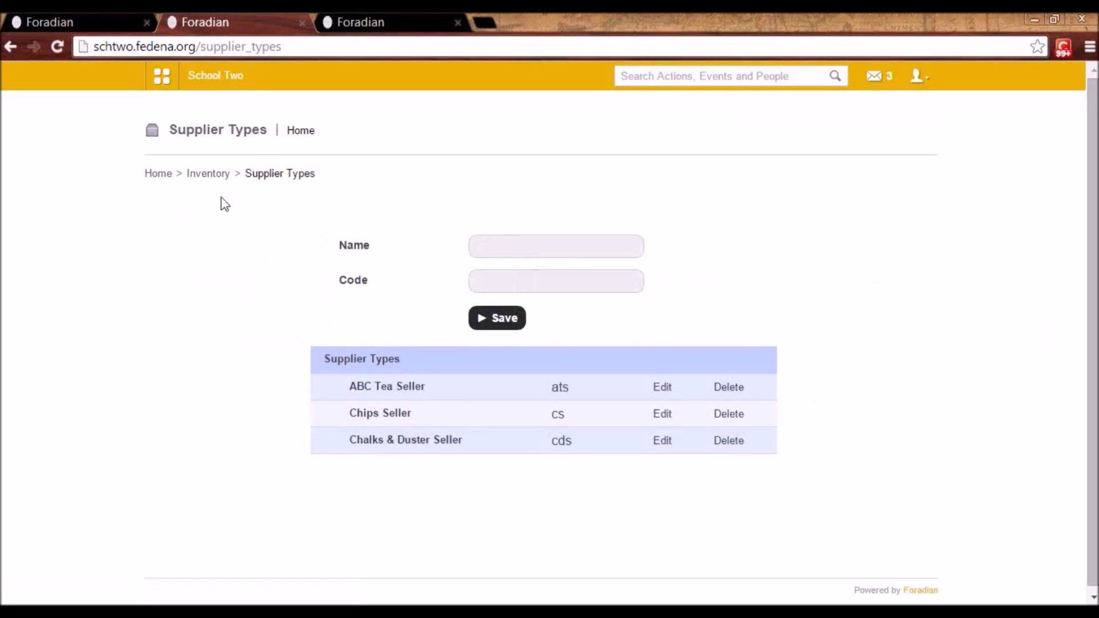
left_click(213, 179)
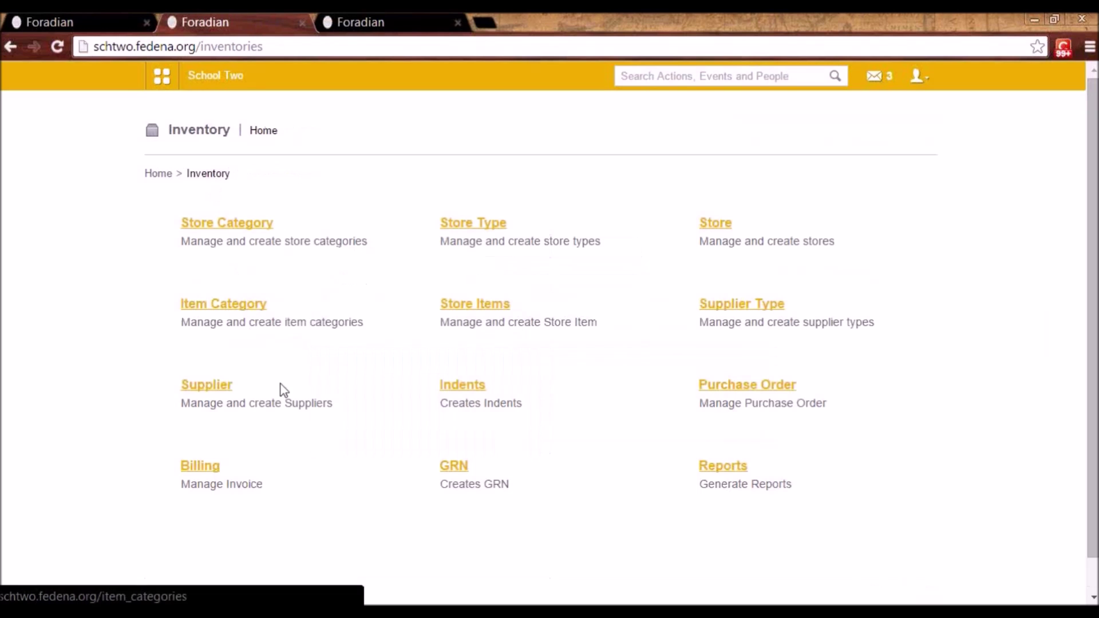
left_click(206, 386)
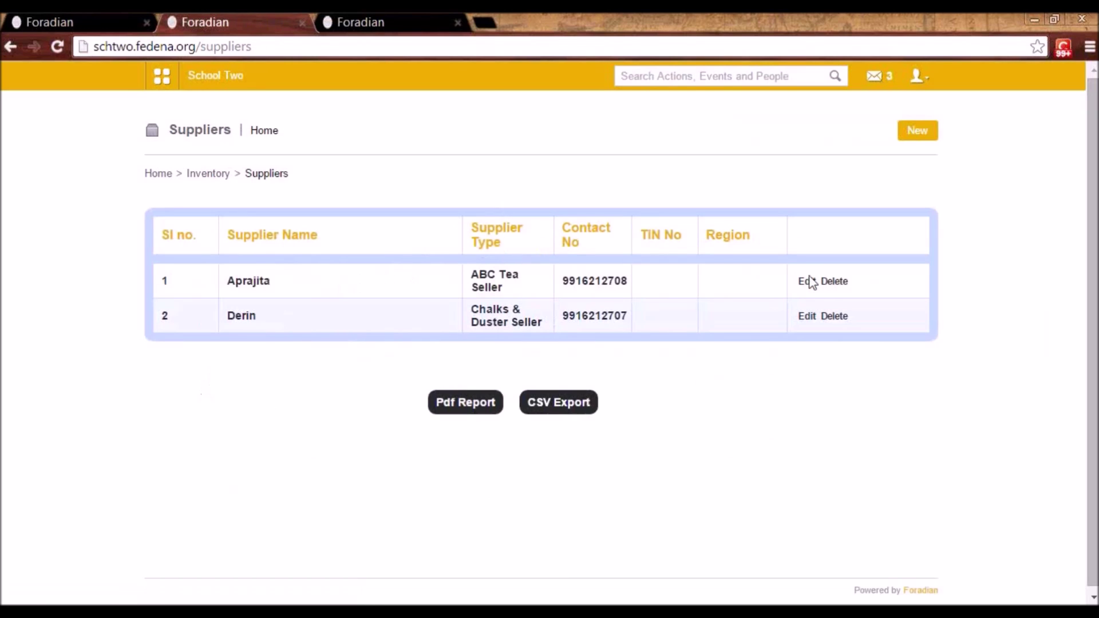
left_click(807, 317)
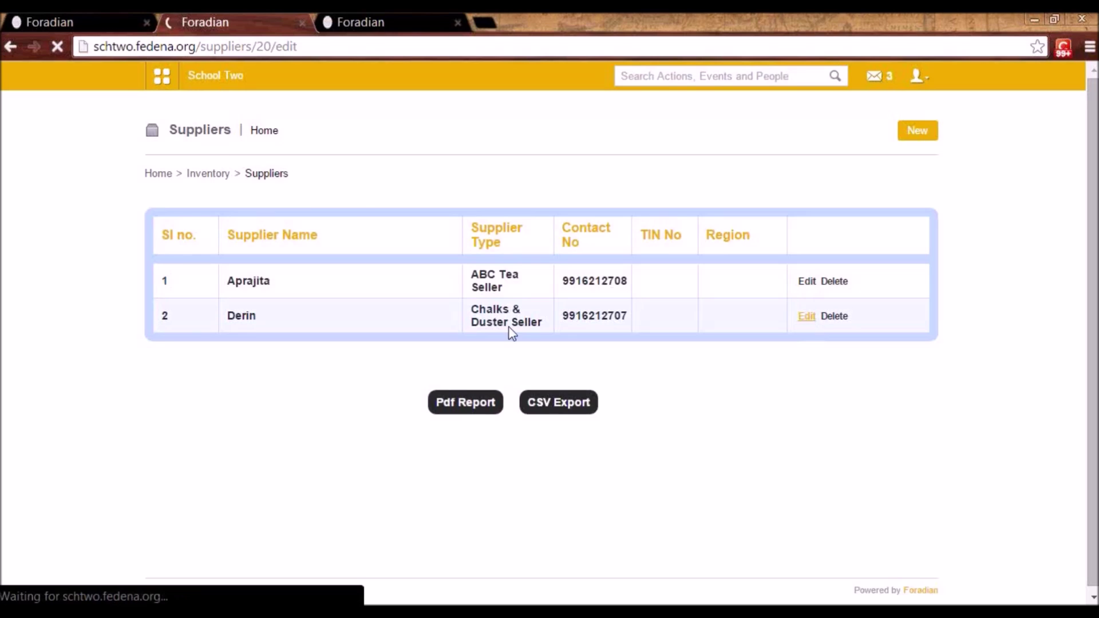
left_click(358, 225)
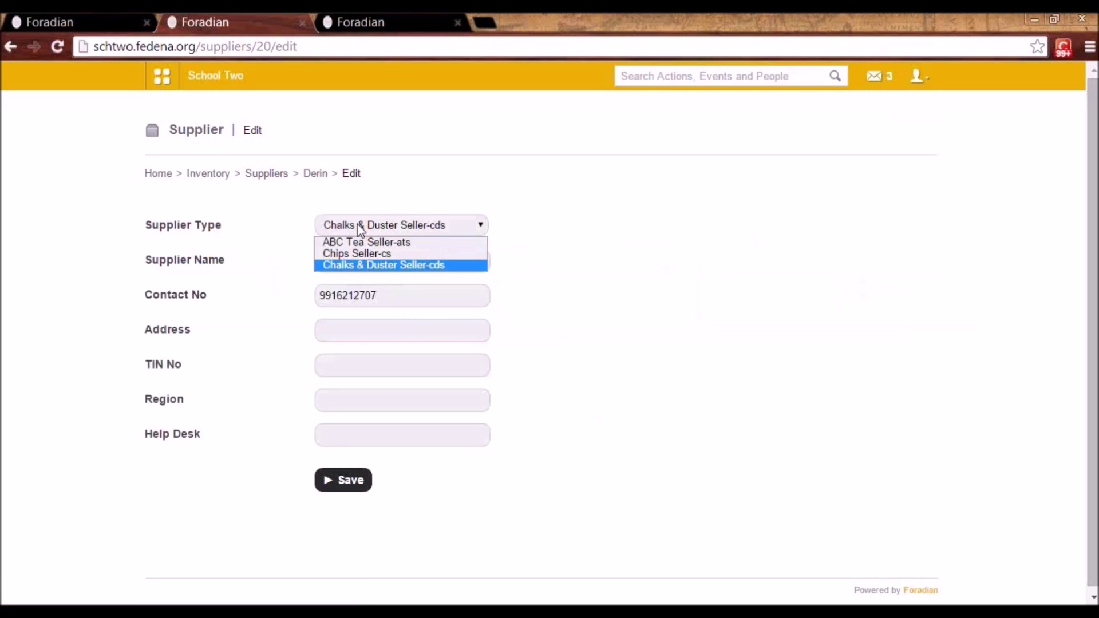
left_click(359, 228)
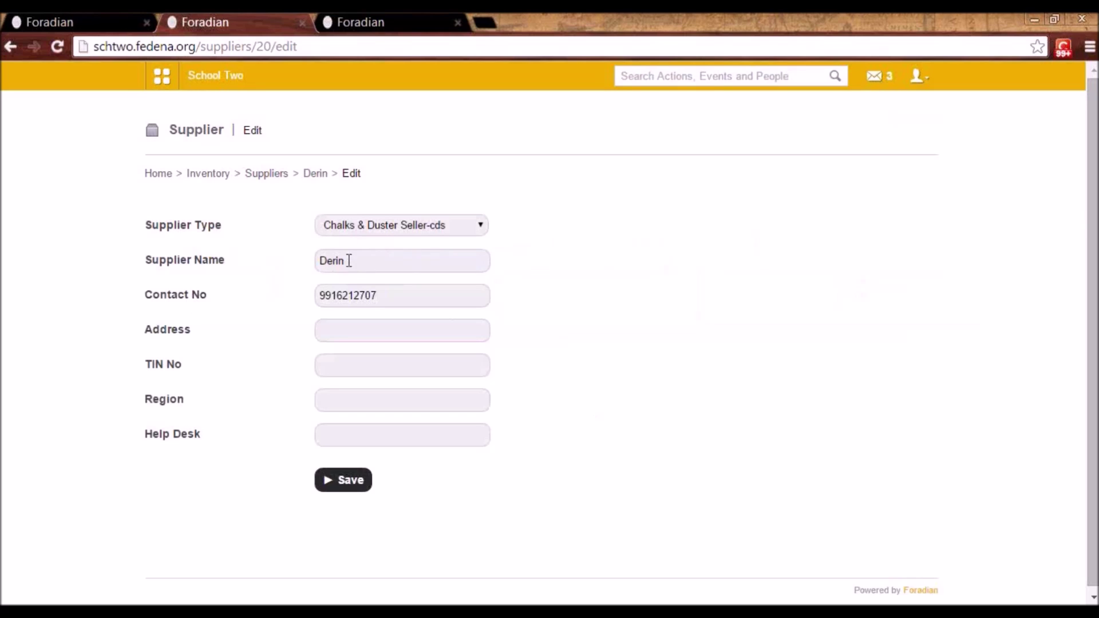
double_click(330, 262)
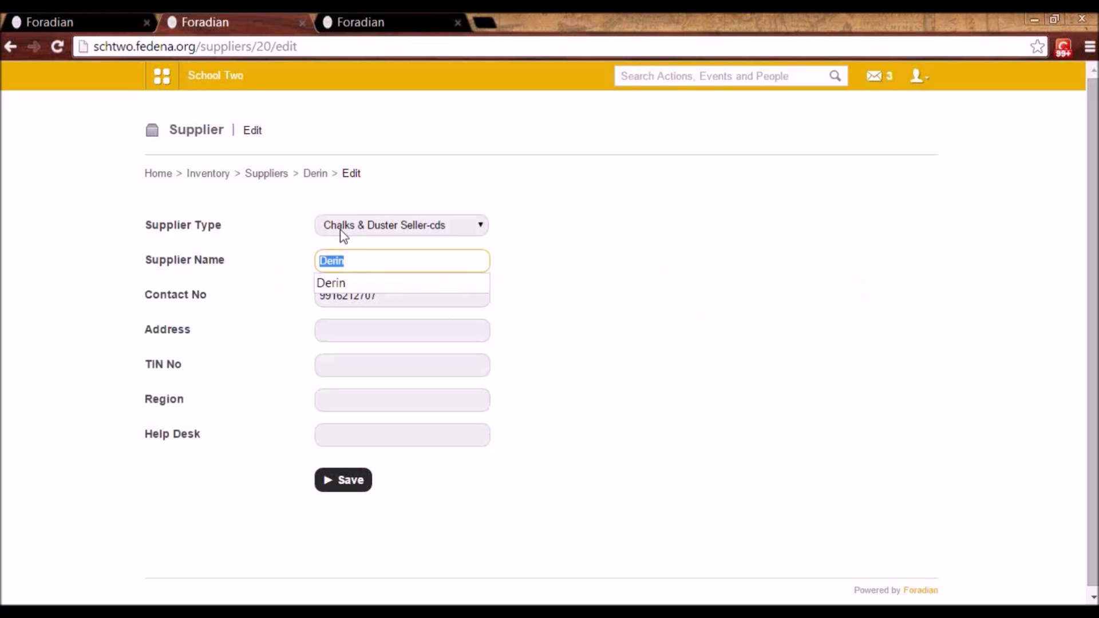
left_click(501, 223)
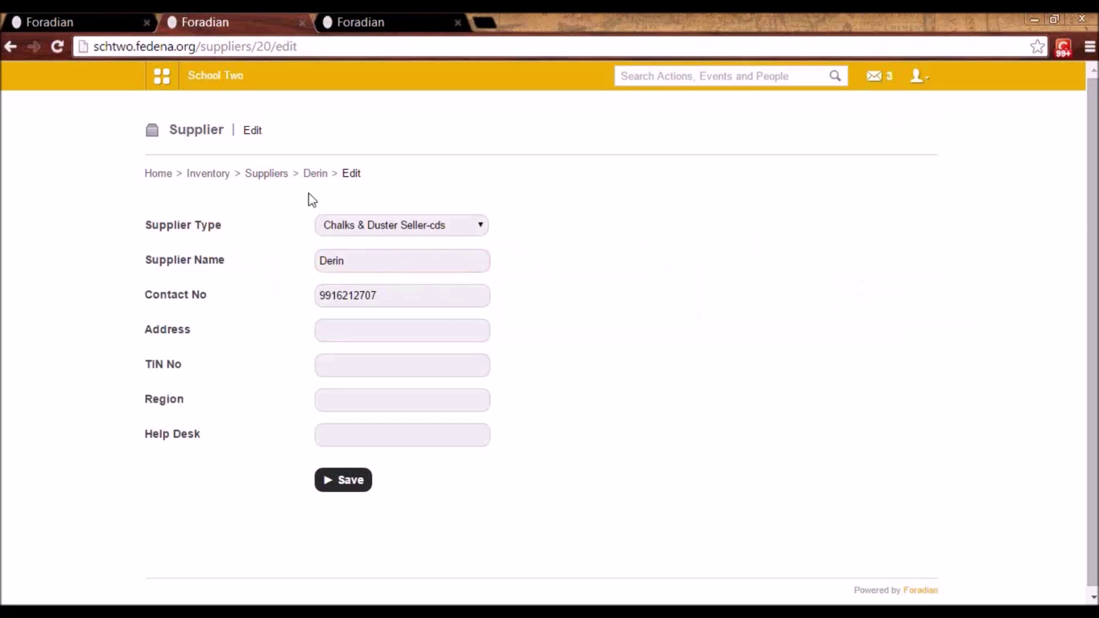
left_click(278, 174)
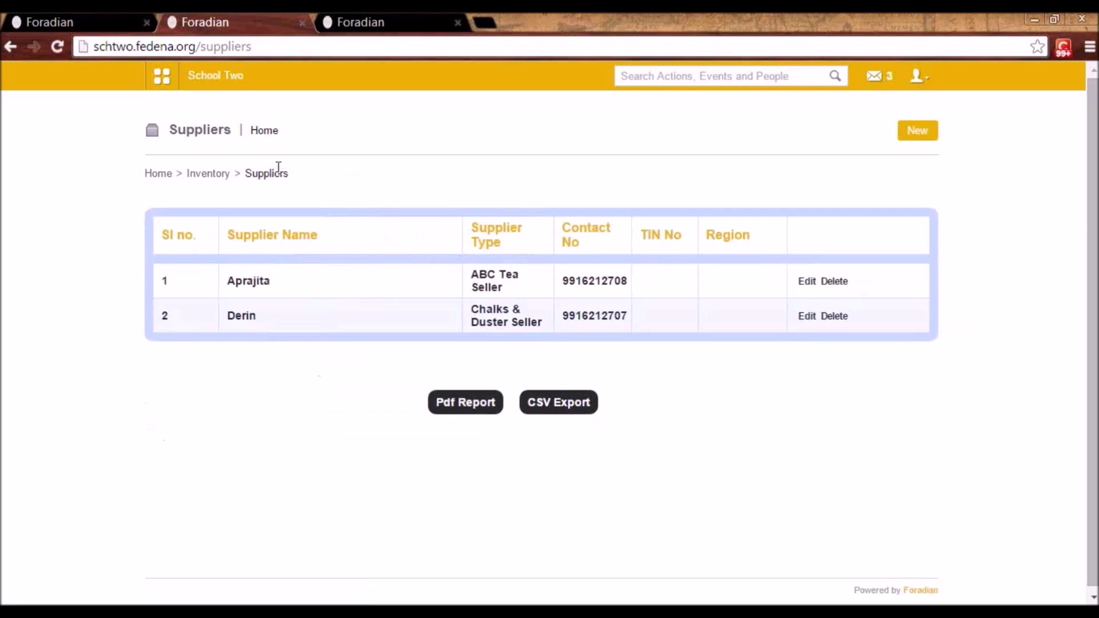
left_click(211, 174)
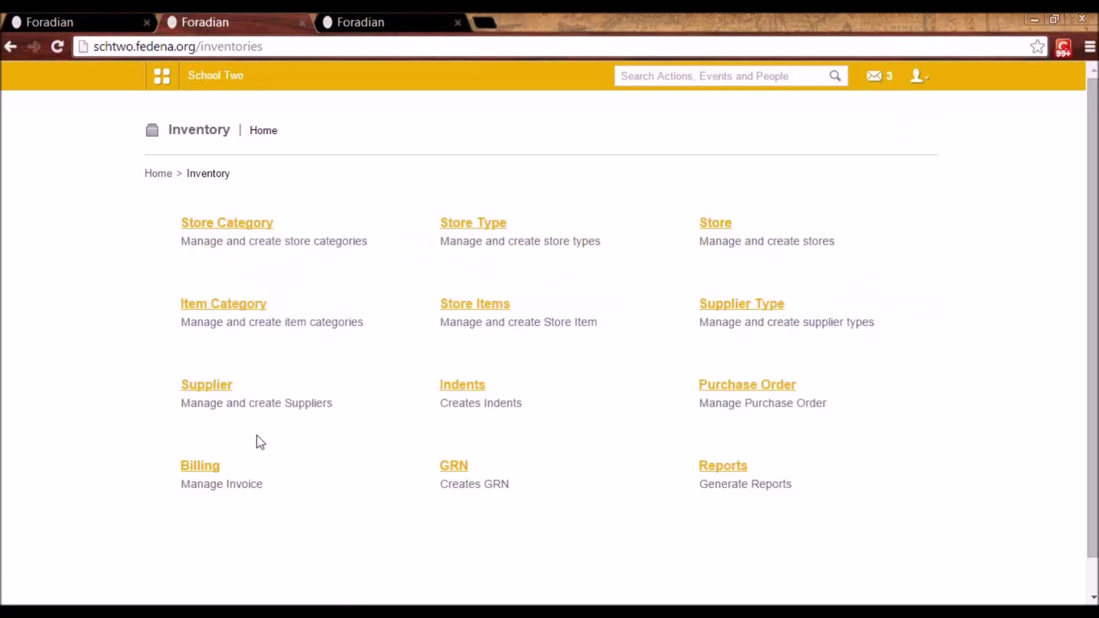
- Open the Indents list showing IN01–IN07, all with status Issued
left_click(471, 391)
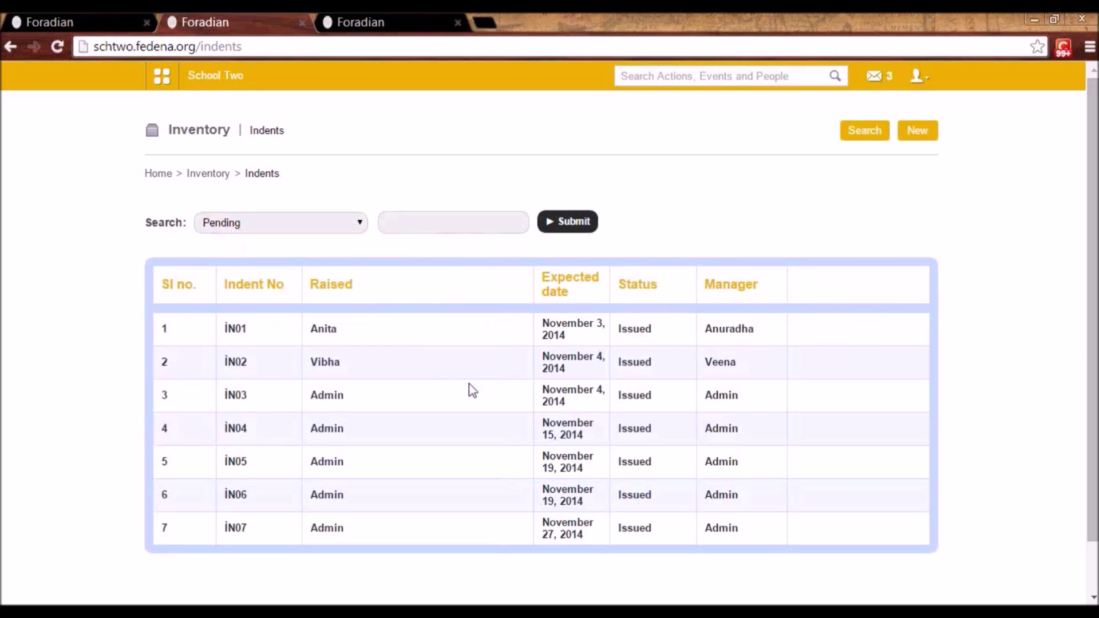
key("alt+Left")
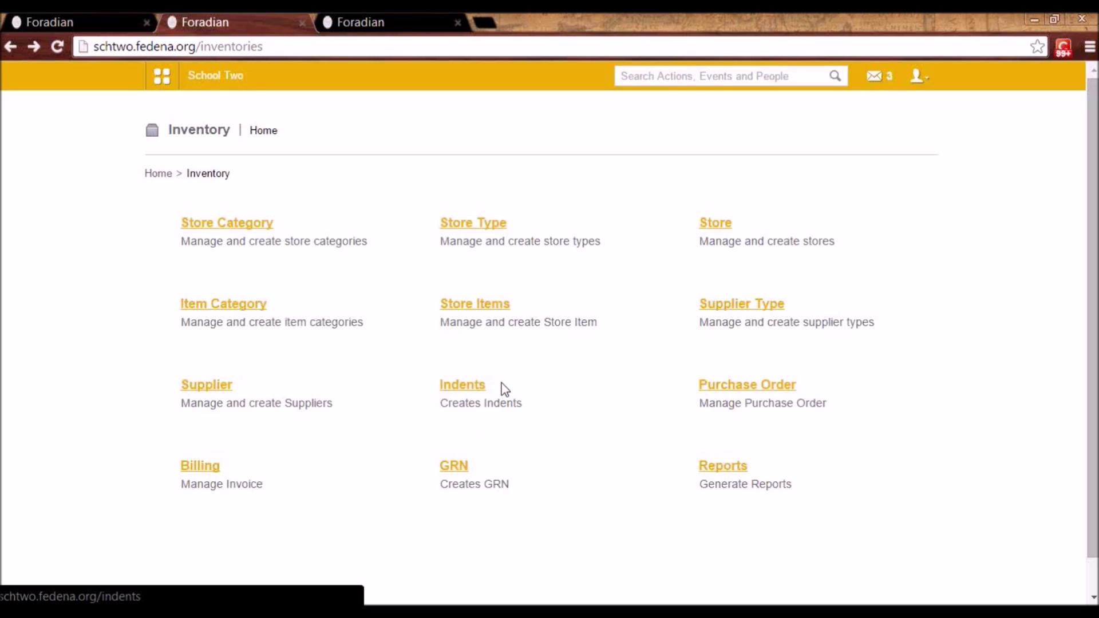
left_click(471, 385)
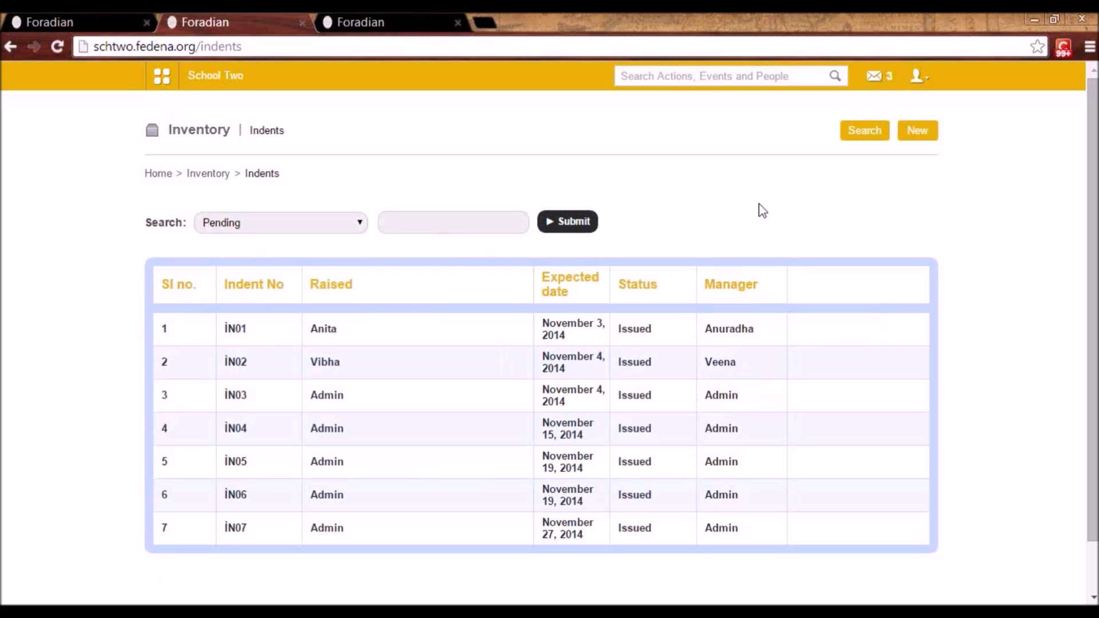
- Start a new indent for the Classroom Inventory store with description 'want chalks'
left_click(919, 138)
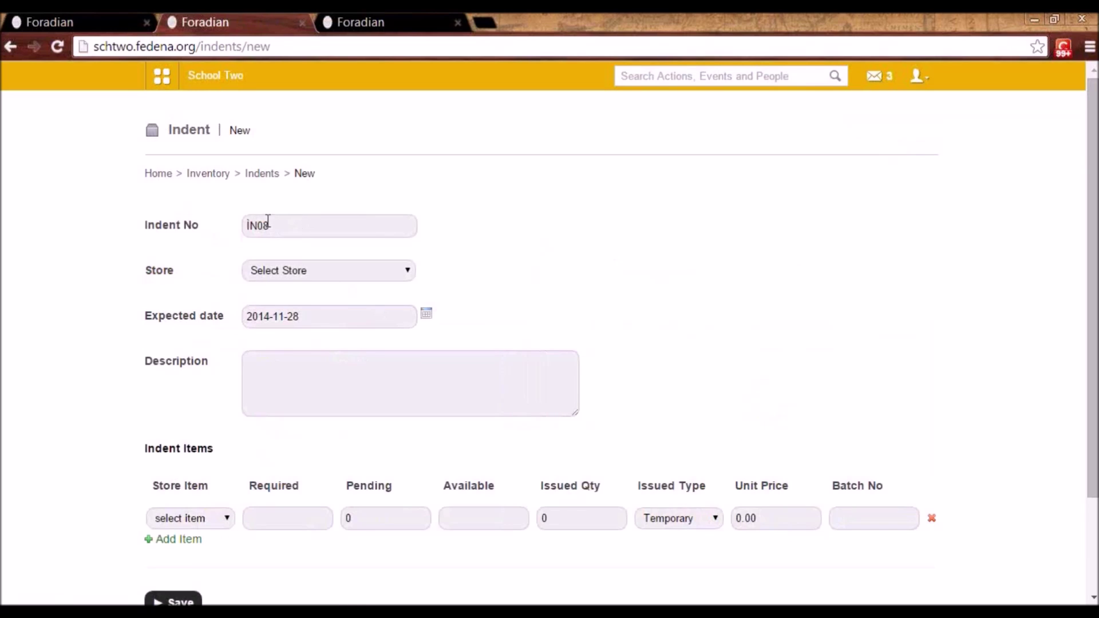
left_click(298, 273)
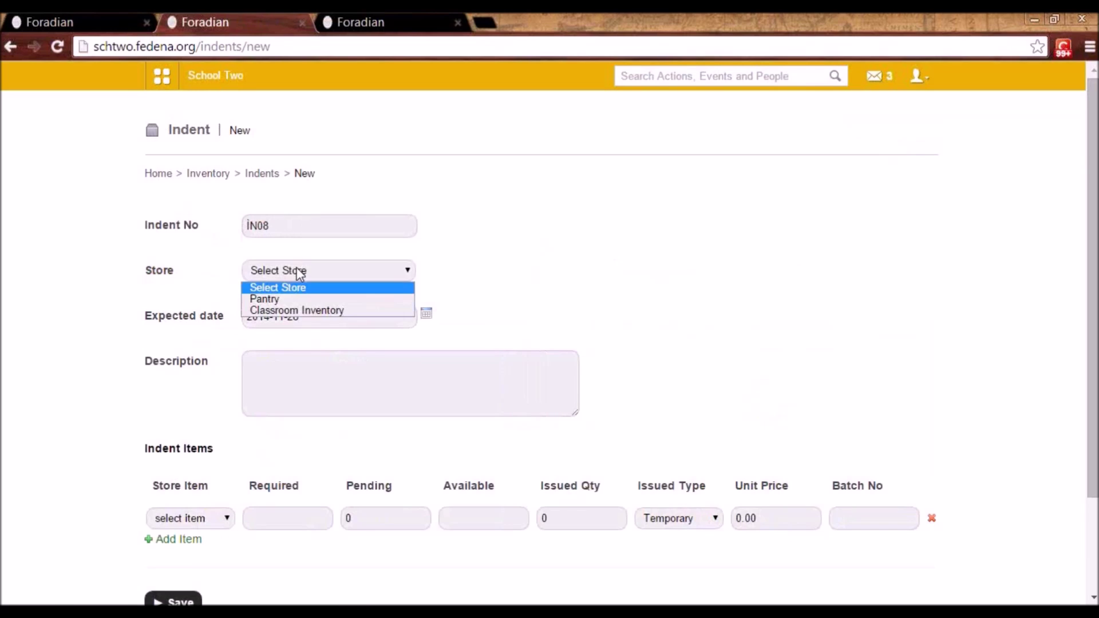
left_click(317, 312)
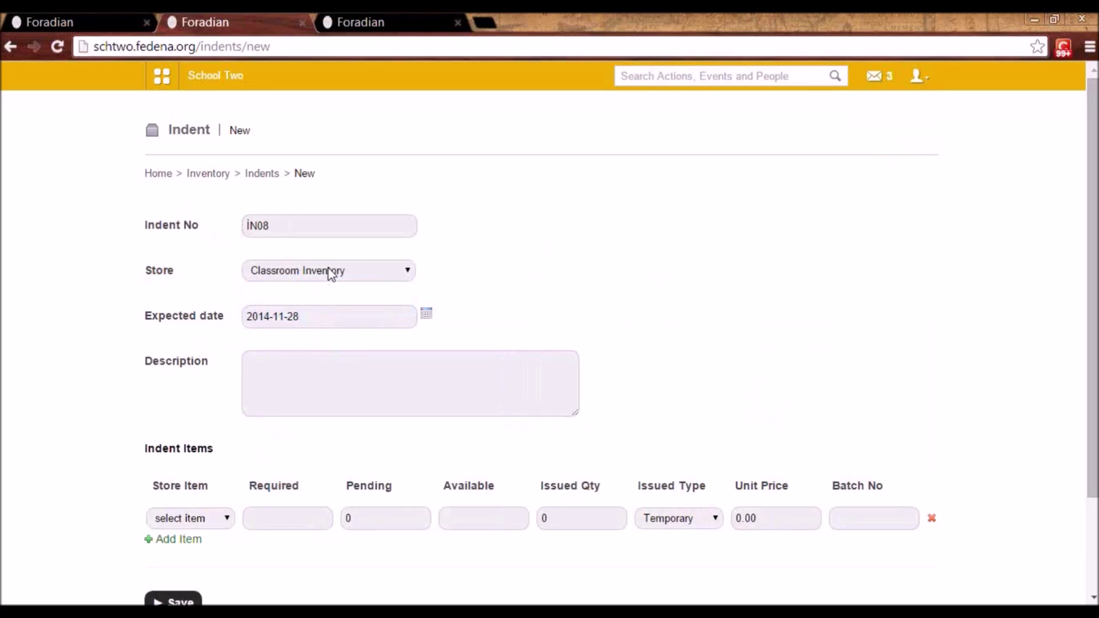
left_click(300, 374)
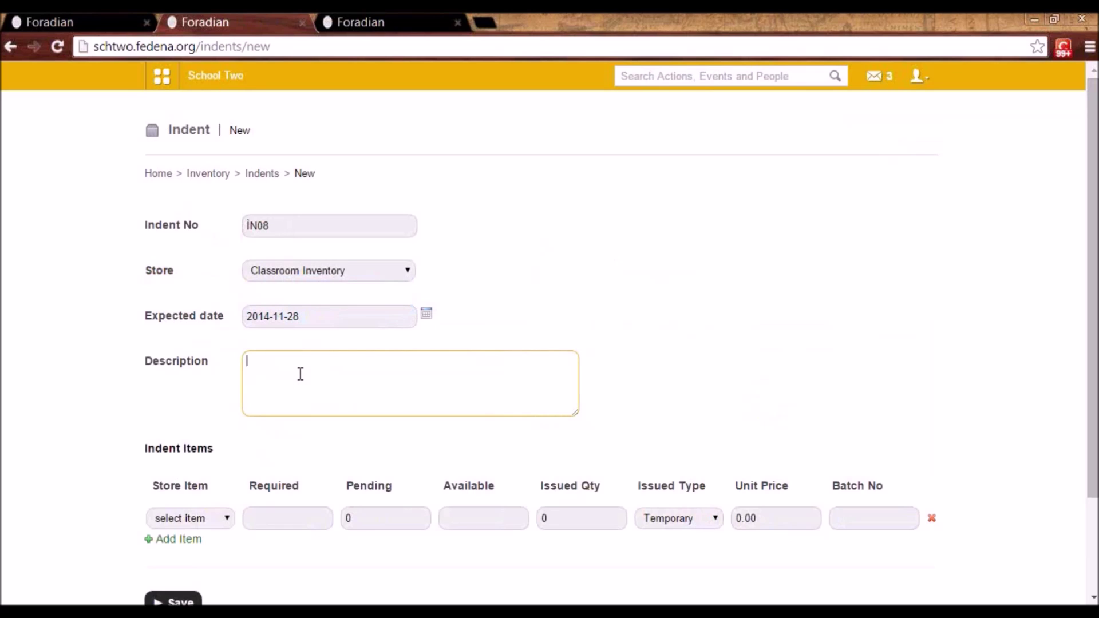
type("want chalks")
- Add 100 Chalks to the indent and save it as IN08
left_click(223, 522)
left_click(214, 548)
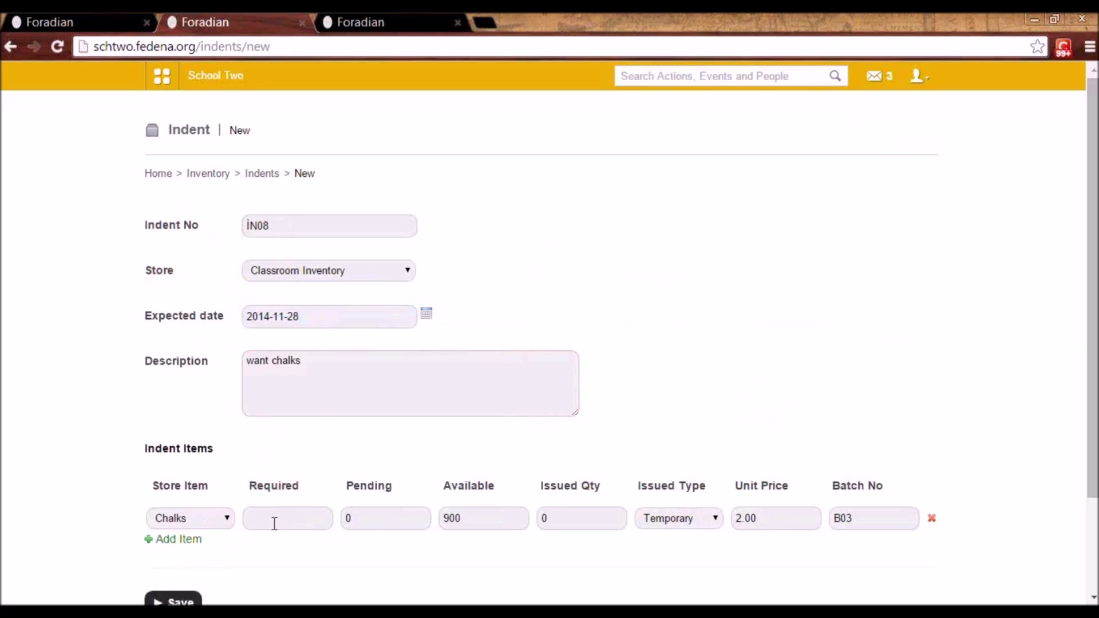
left_click(270, 524)
type("100")
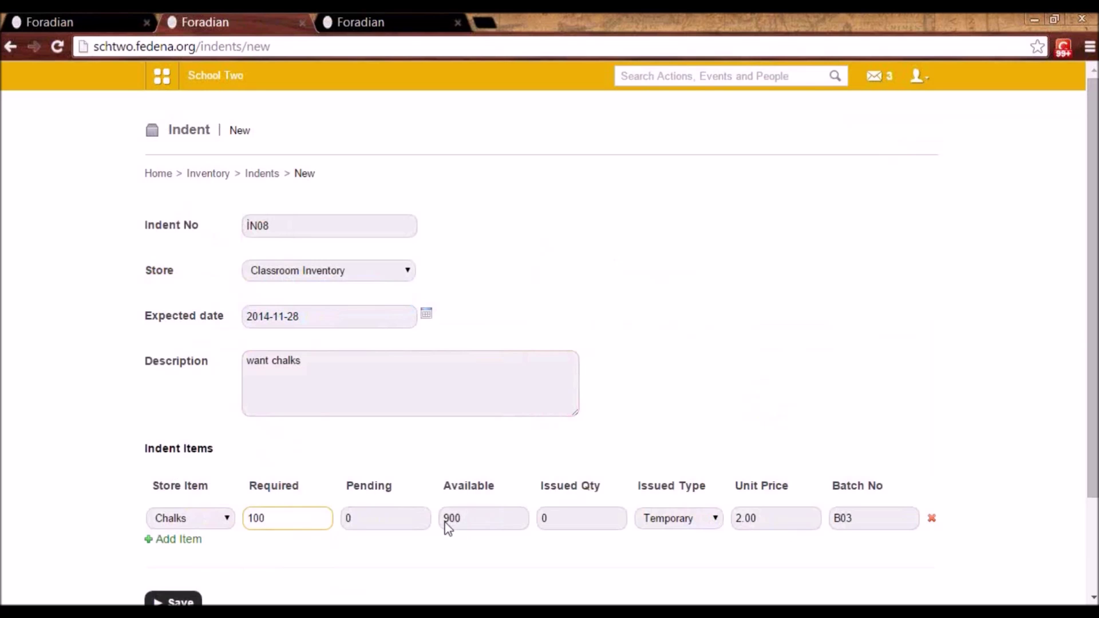
scroll(458, 524, "down", 1)
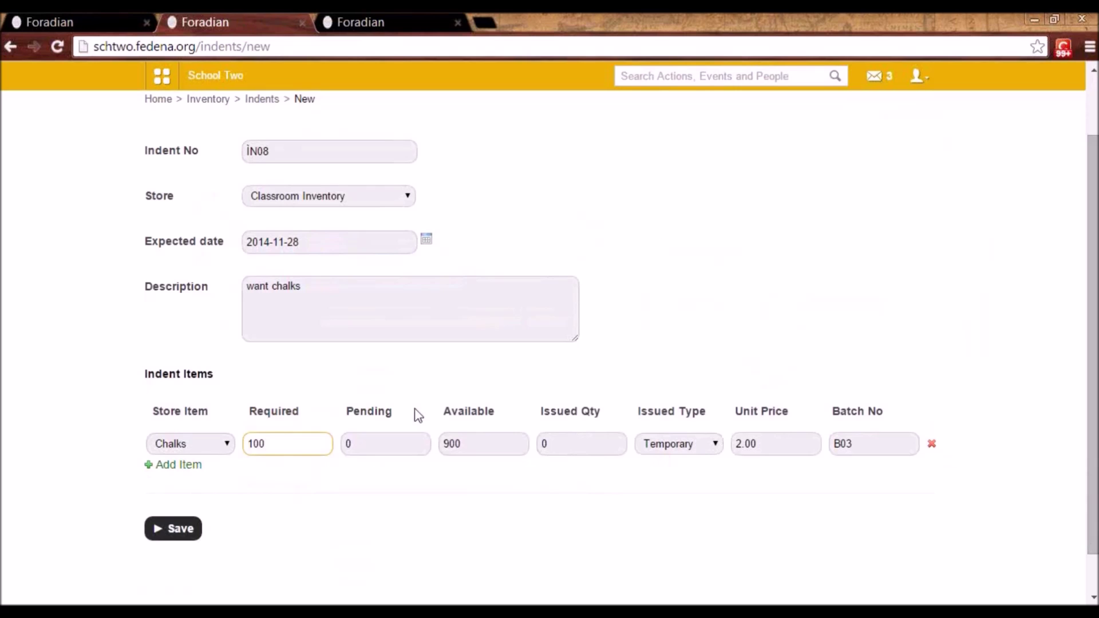
left_click(182, 534)
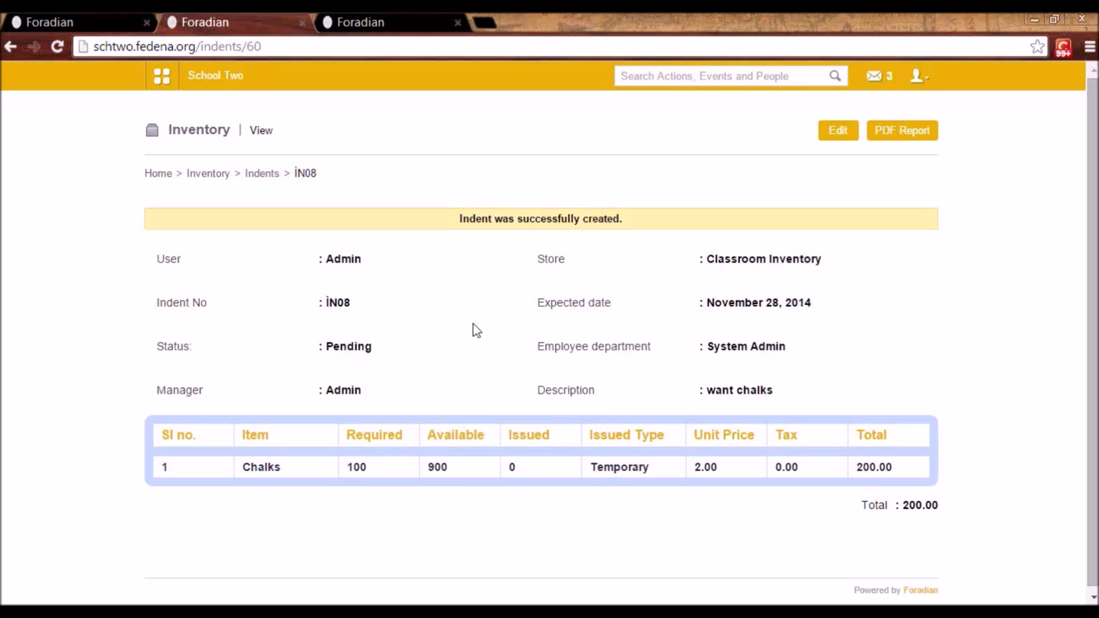
- Accept indent IN08 with status Issued, releasing its 100 chalks
left_click(267, 178)
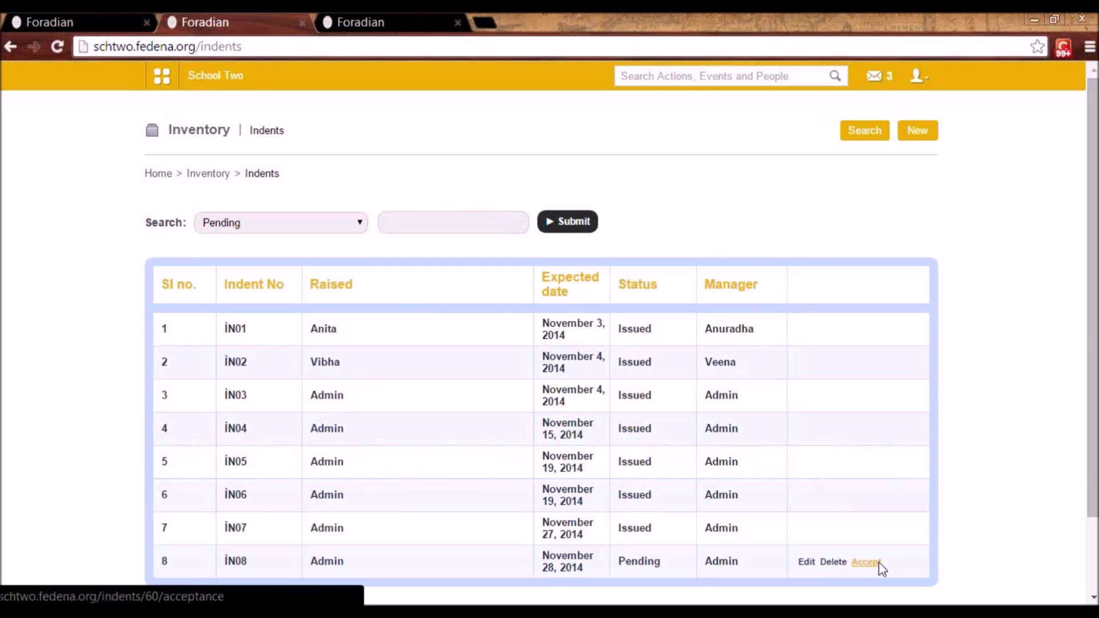
left_click(877, 562)
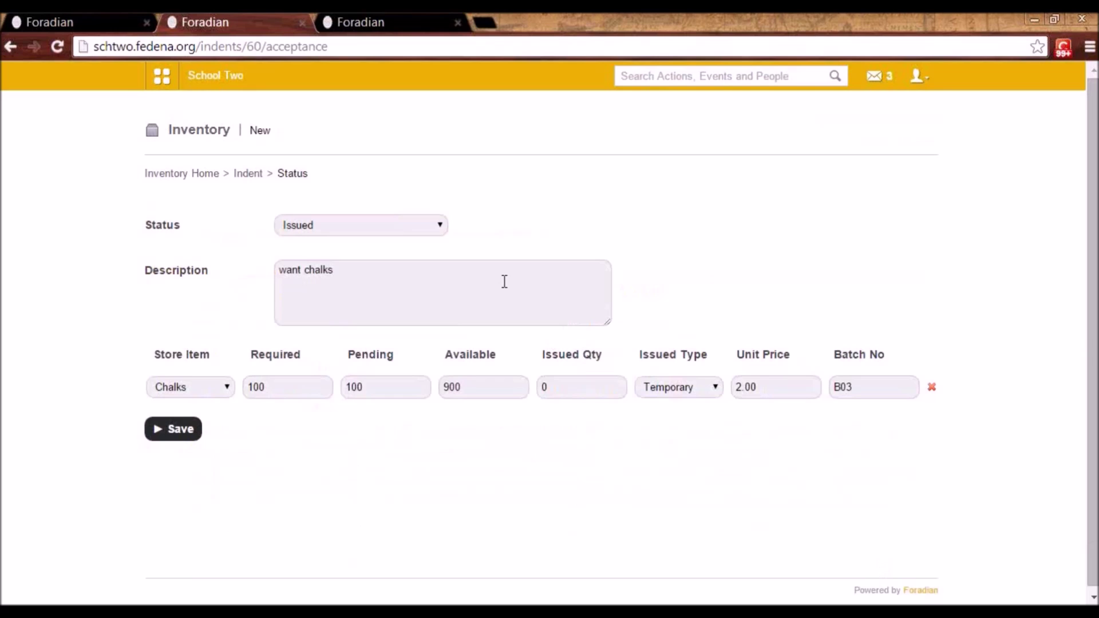
left_click(417, 224)
left_click(417, 224)
left_click(187, 441)
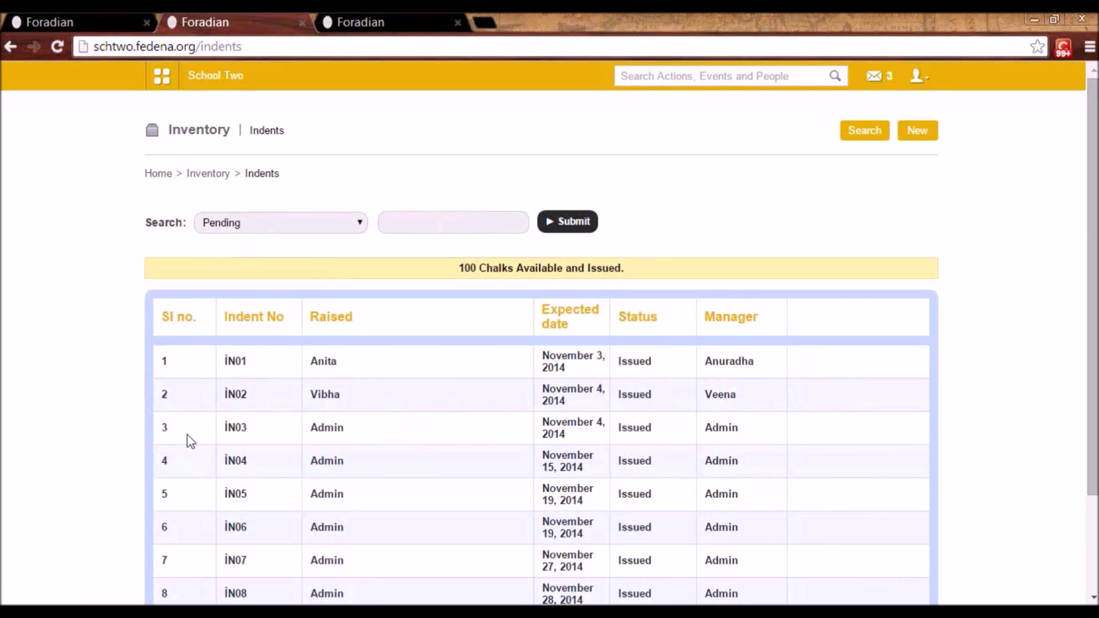
- List Classroom Inventory's store items, where Chalks now stand at 800
left_click(217, 178)
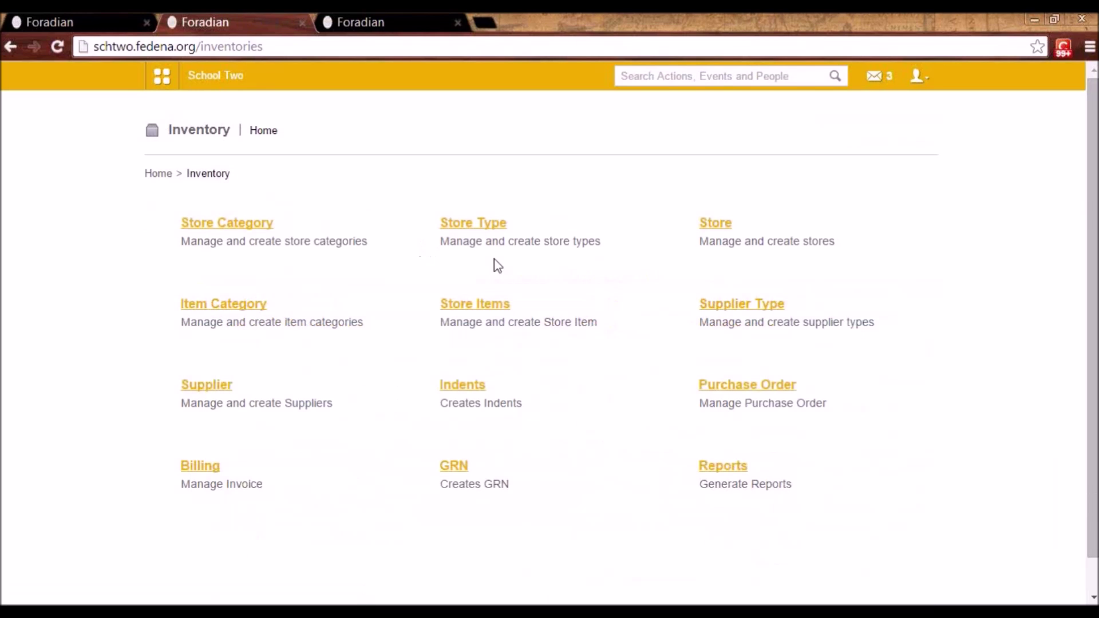
left_click(488, 308)
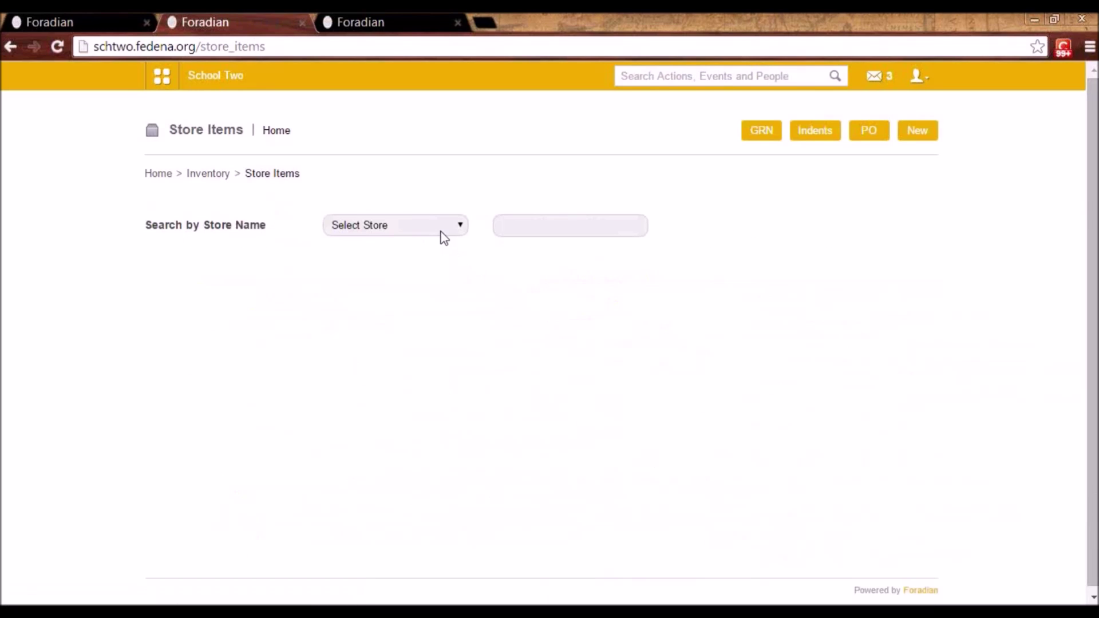
left_click(440, 232)
left_click(436, 266)
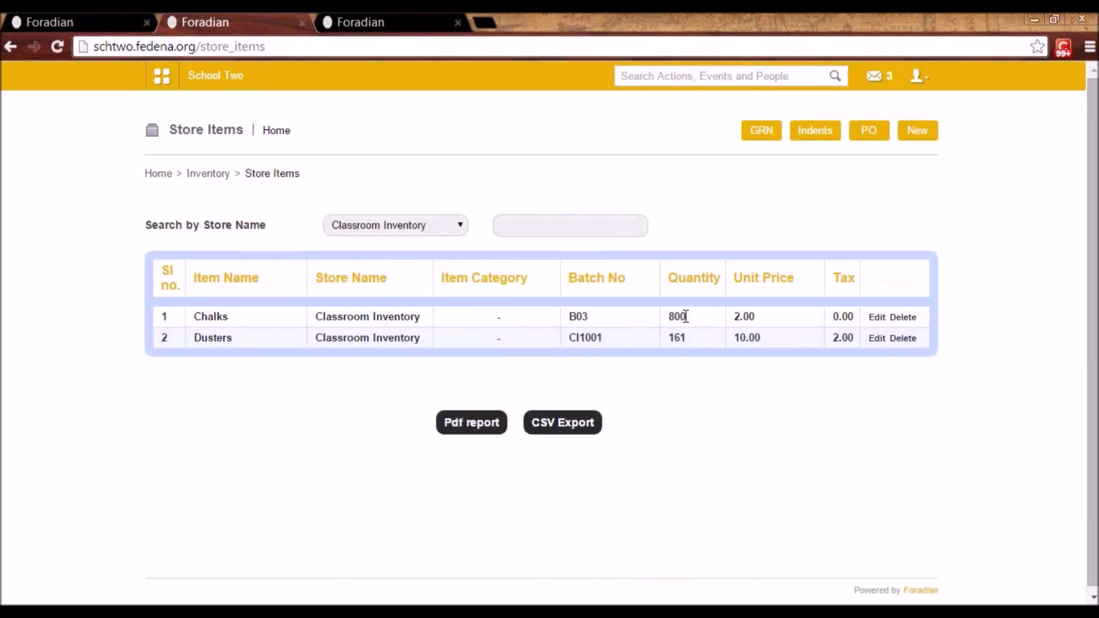
left_click(215, 175)
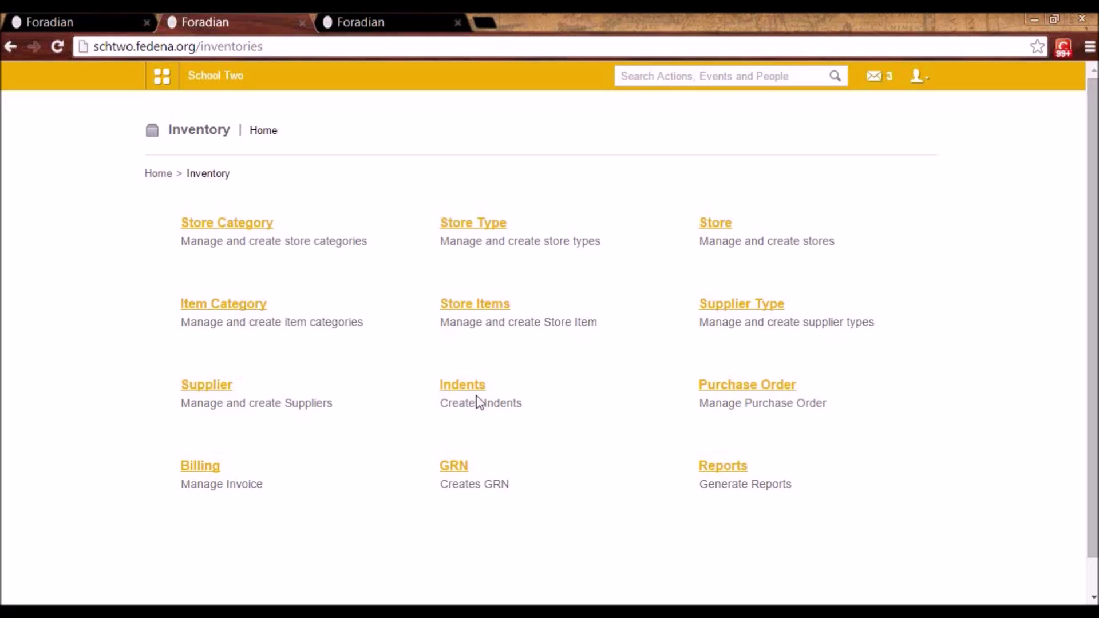
- Start a new purchase order for store Classroom Inventory from the Chalks & Duster Seller supplier
left_click(744, 386)
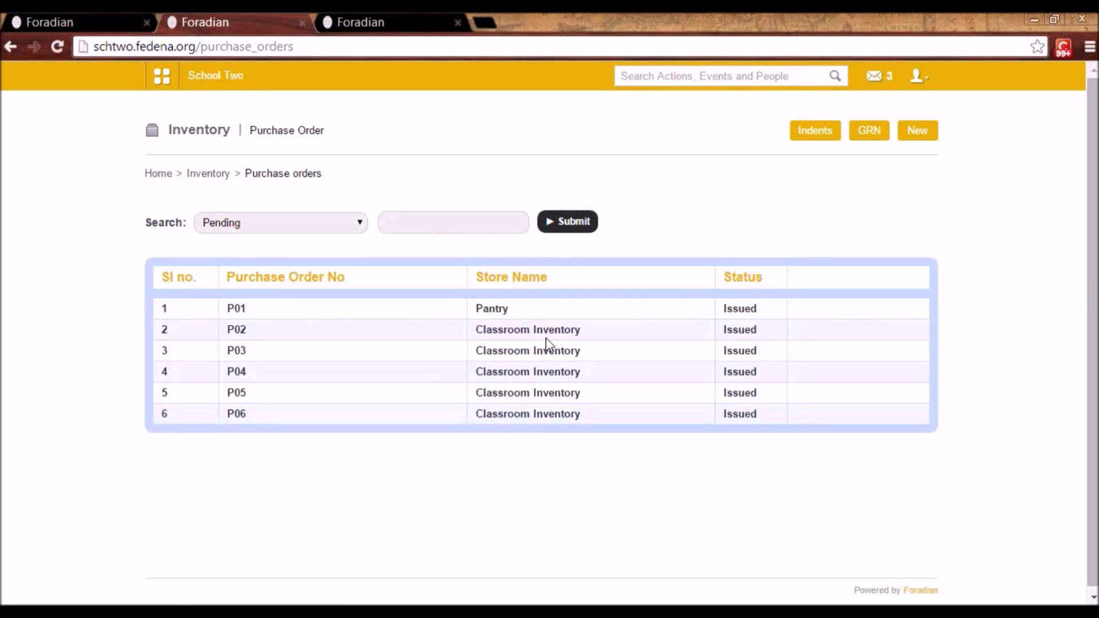
left_click(920, 130)
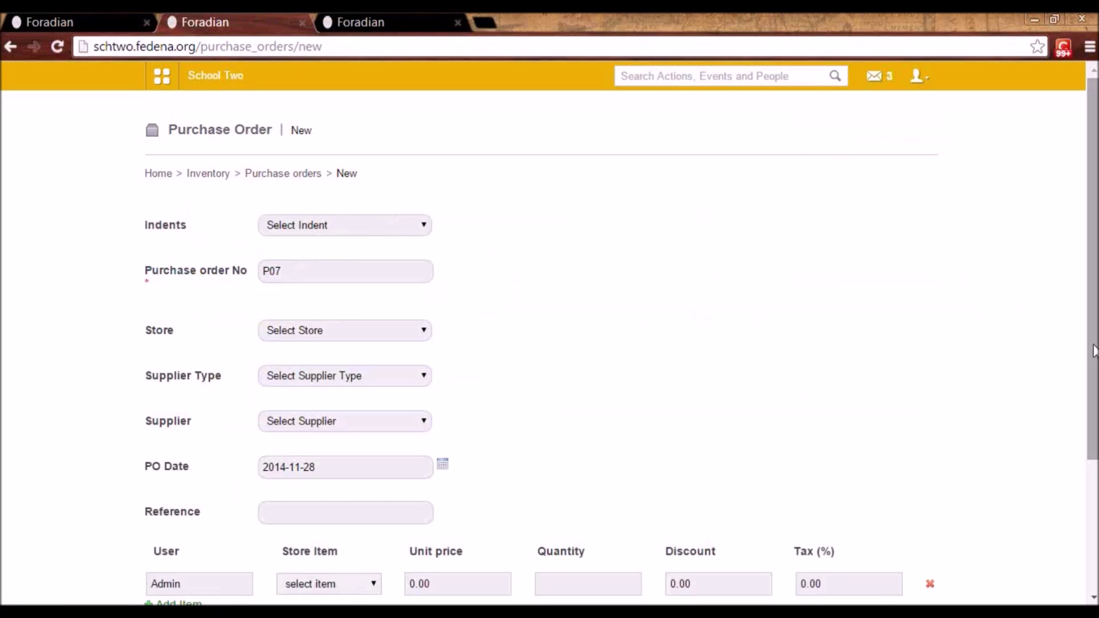
left_click_drag(1093, 348, 1094, 454)
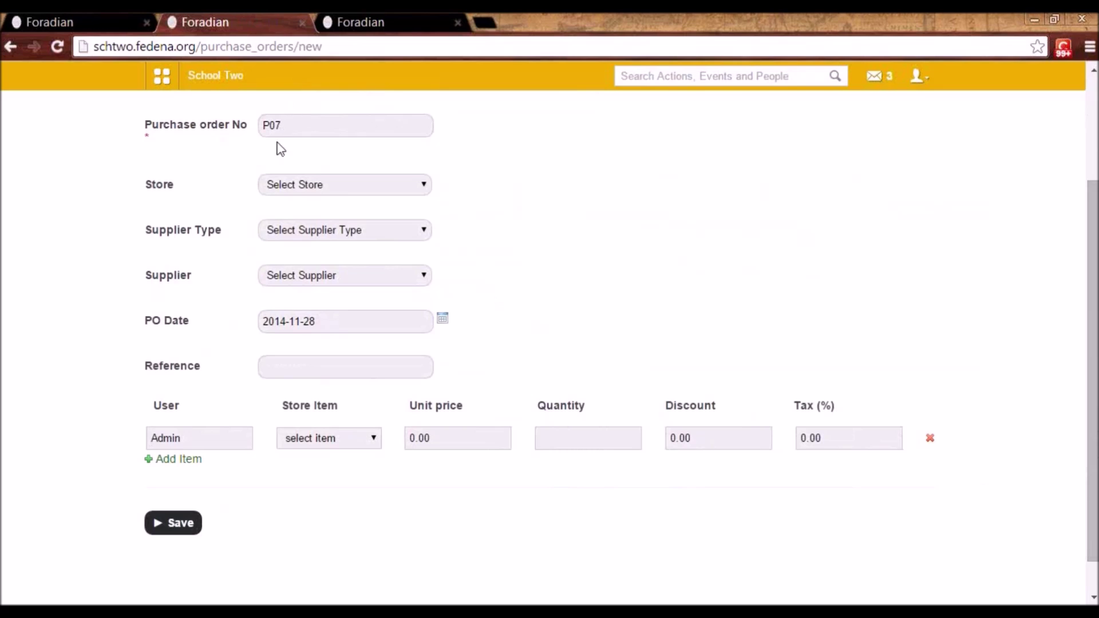
left_click(297, 192)
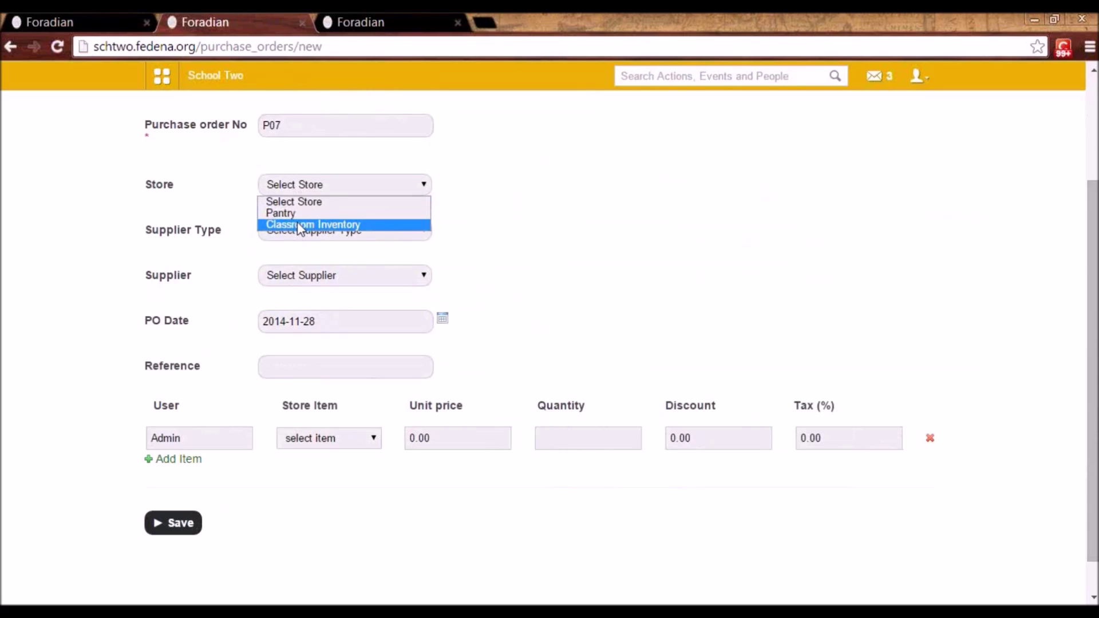
left_click(298, 224)
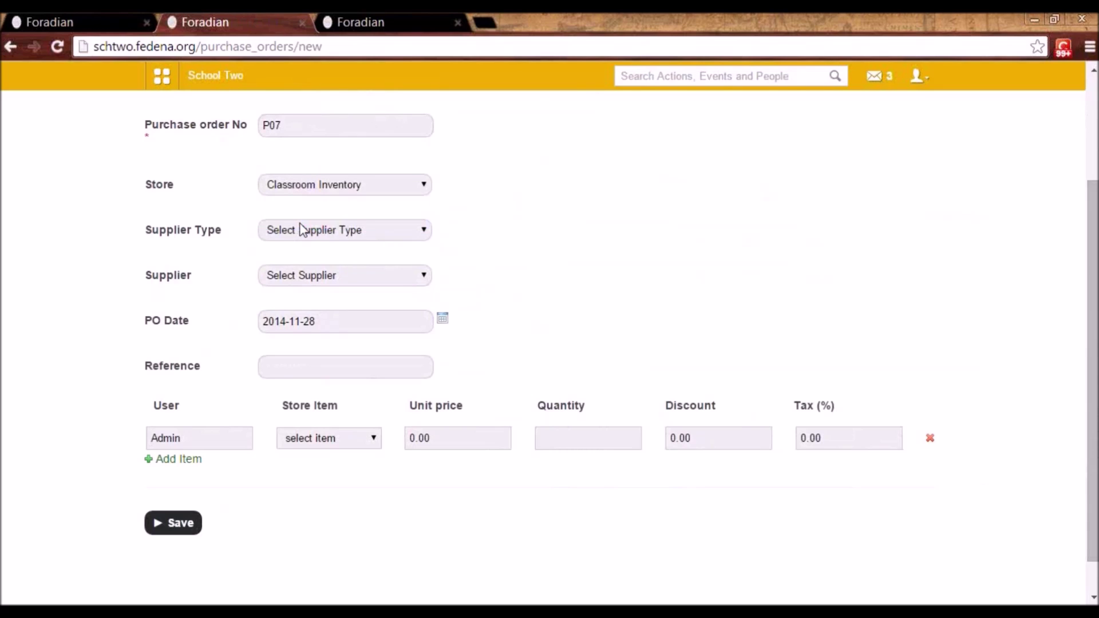
left_click(311, 230)
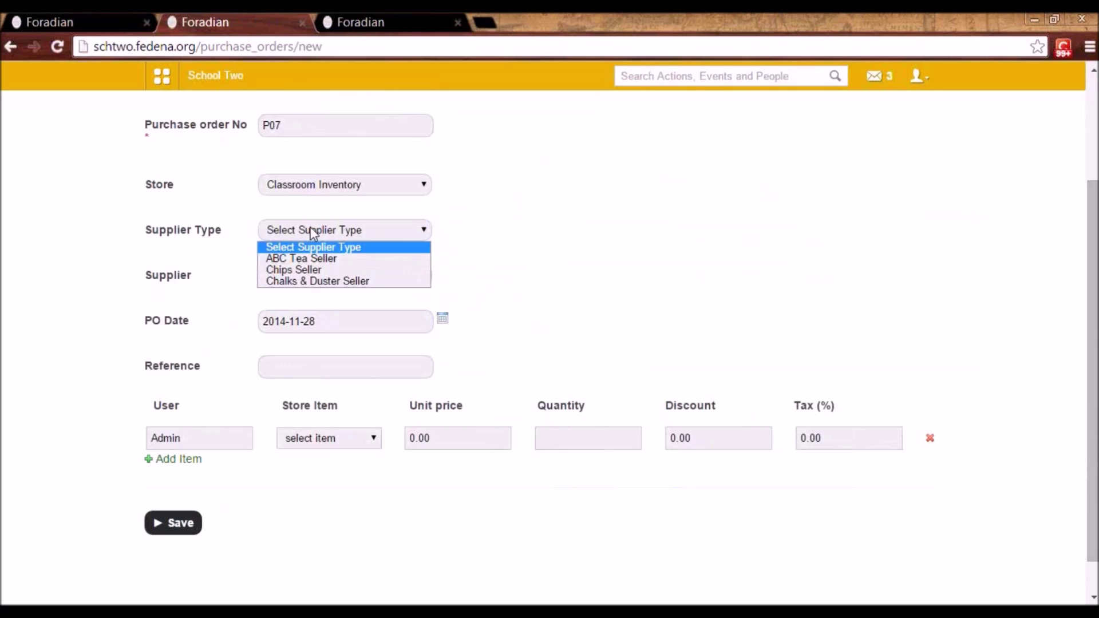
left_click(304, 281)
left_click(296, 282)
left_click(294, 305)
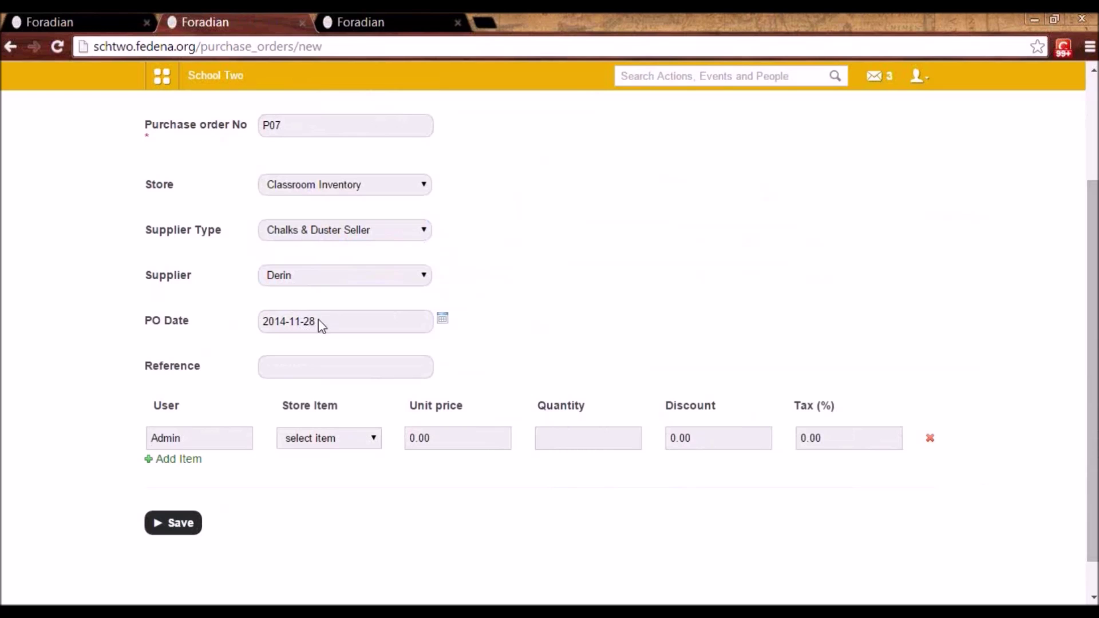
- Add 100 Chalks to the order and save it as purchase order P07
left_click(303, 438)
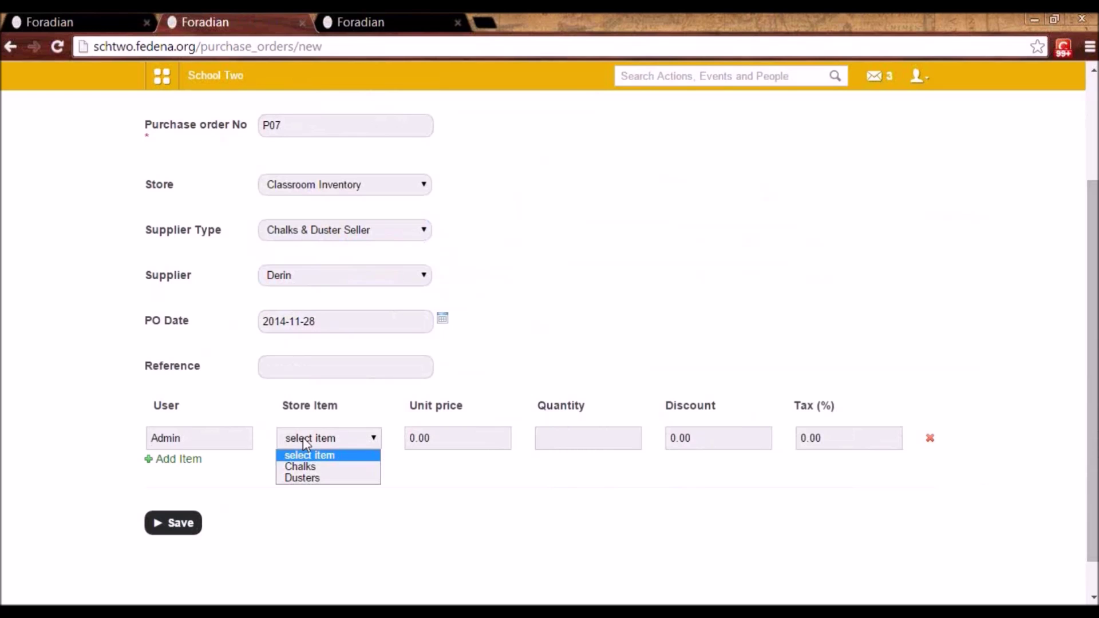
left_click(305, 467)
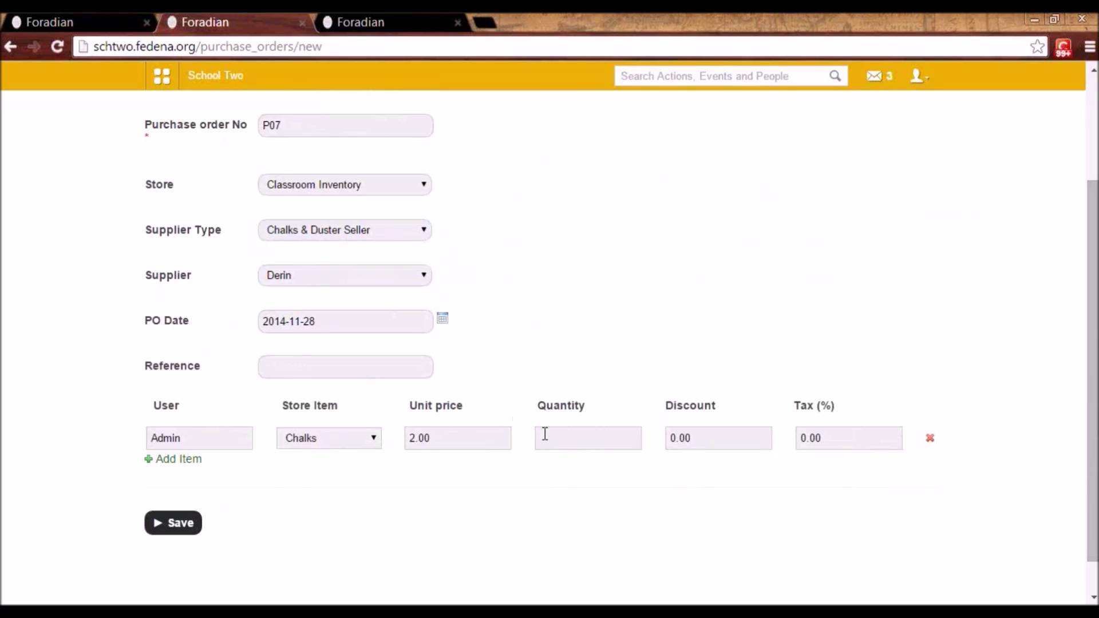
left_click(558, 444)
type("100")
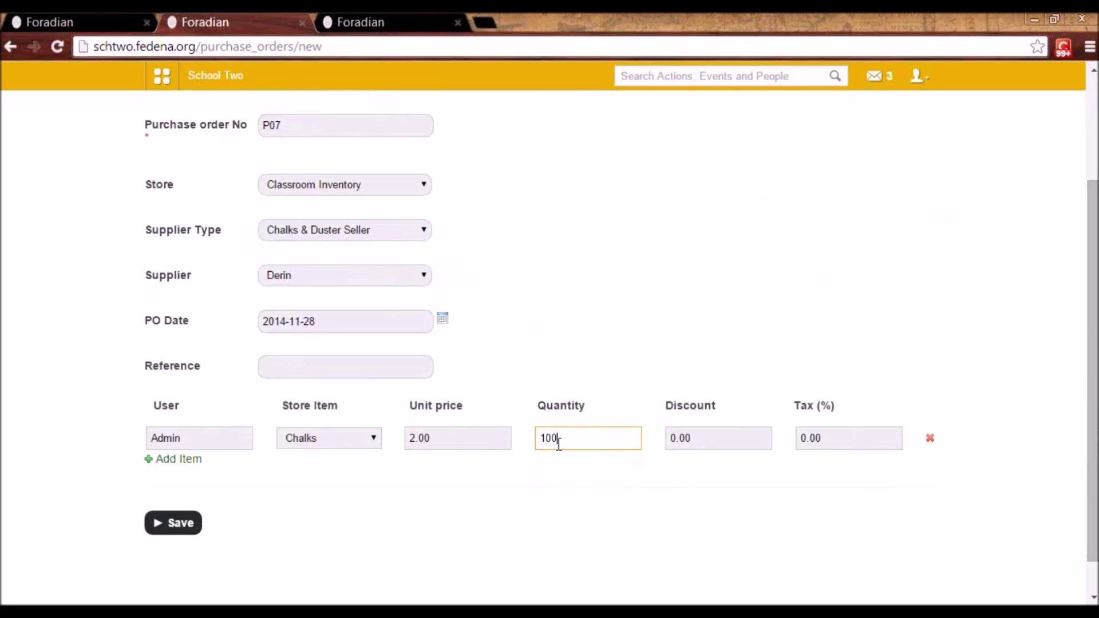
left_click(540, 356)
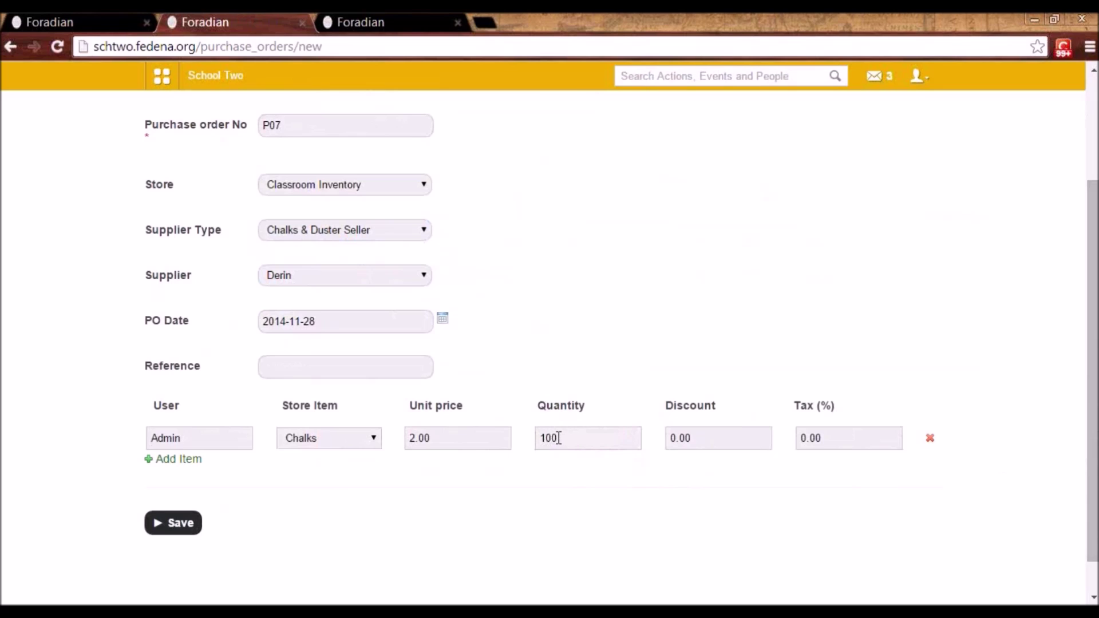
left_click(186, 527)
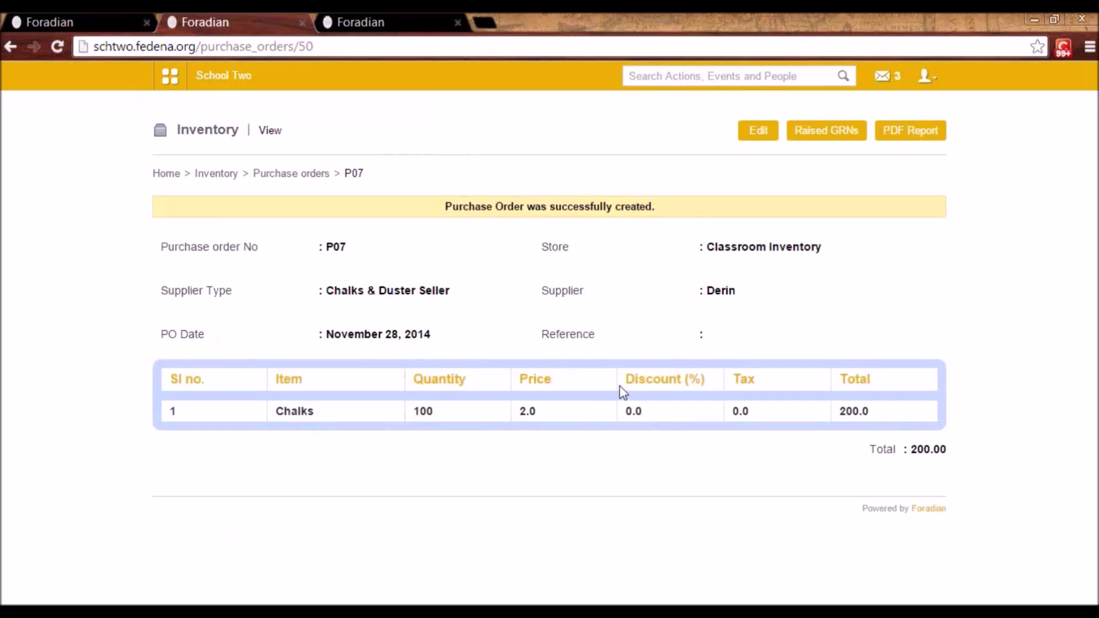
left_click(314, 181)
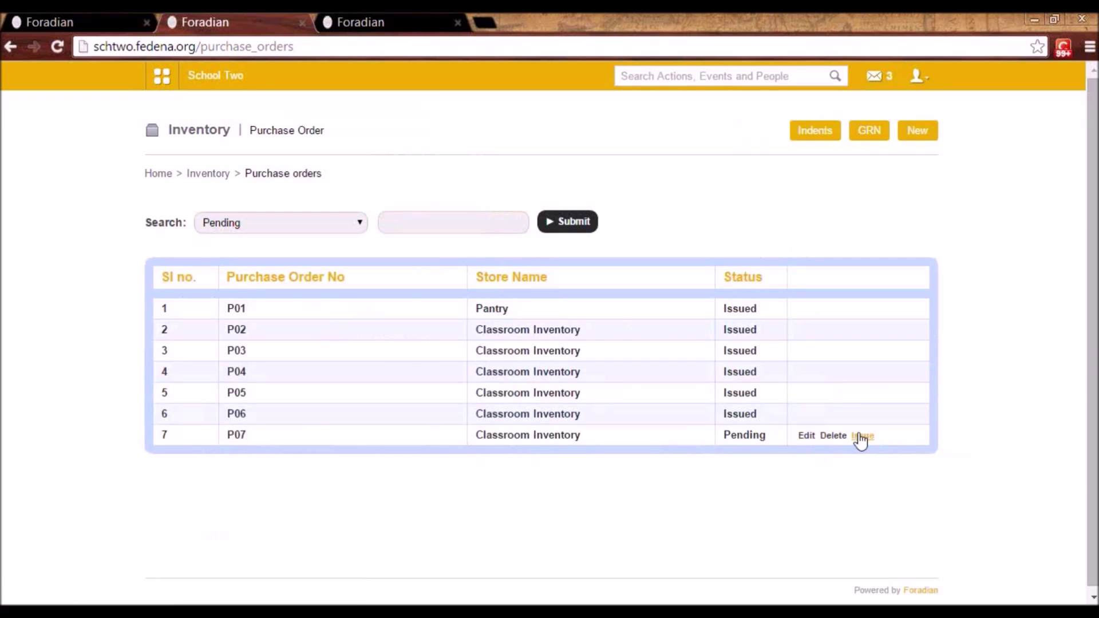
- Mark purchase order P07 as Issued and go back to Inventory home
left_click(864, 437)
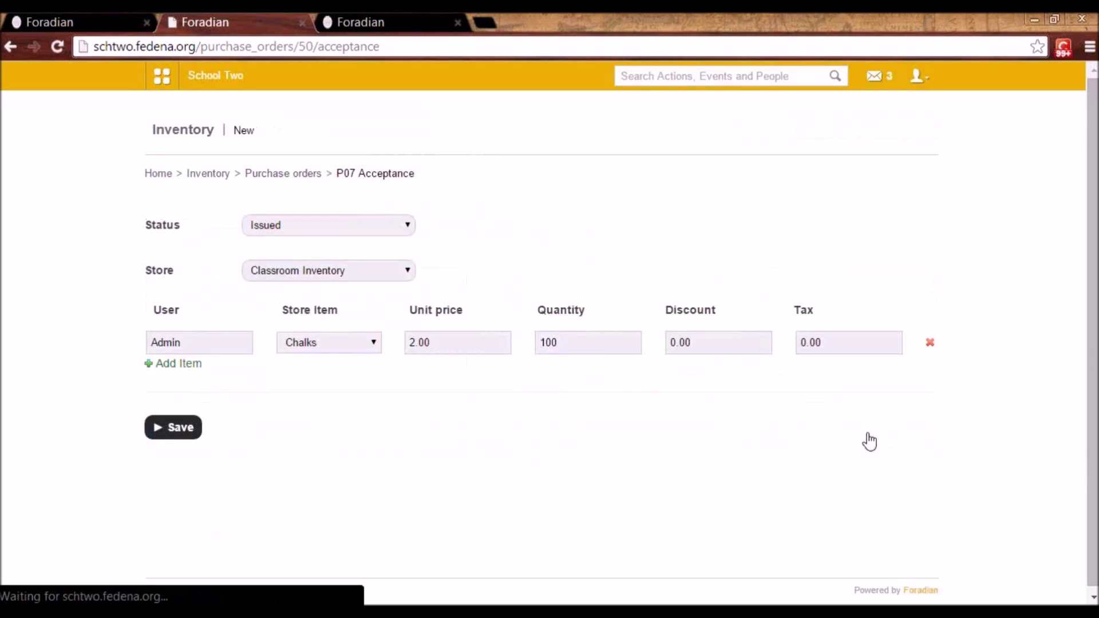
left_click(180, 430)
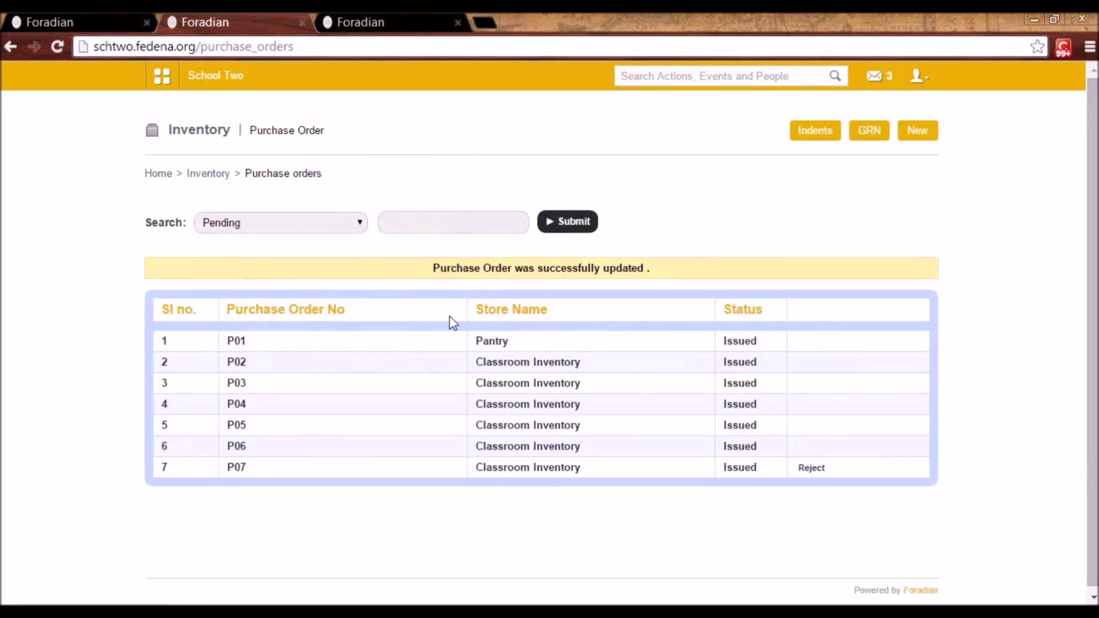
left_click(218, 175)
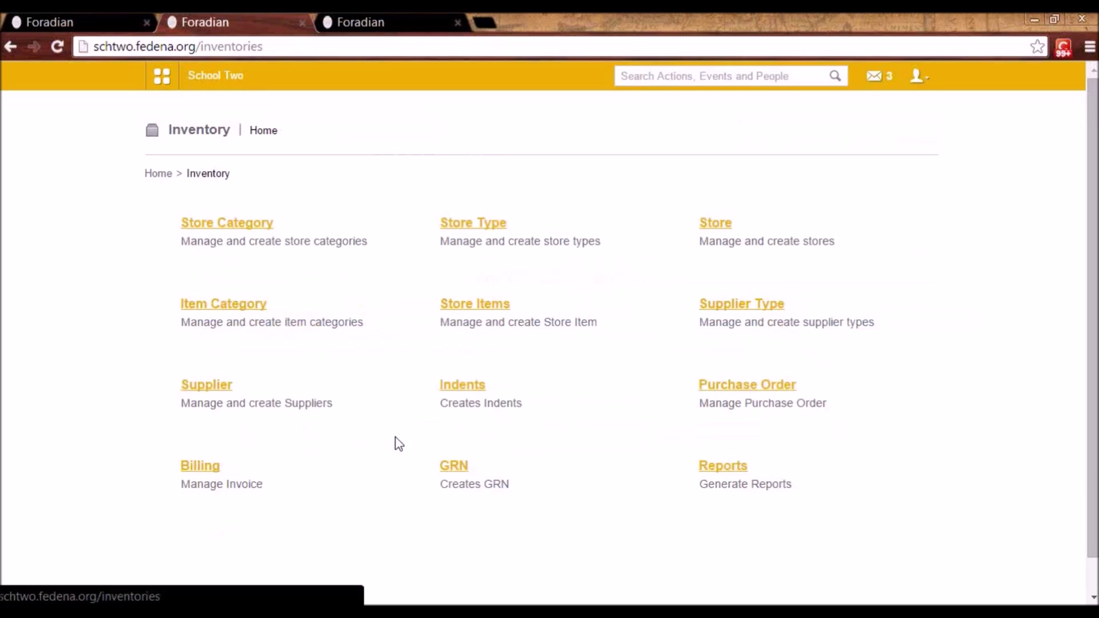
- Create GRN g07 against purchase order P07 with invoice CI002, then return to Inventory home
left_click(460, 466)
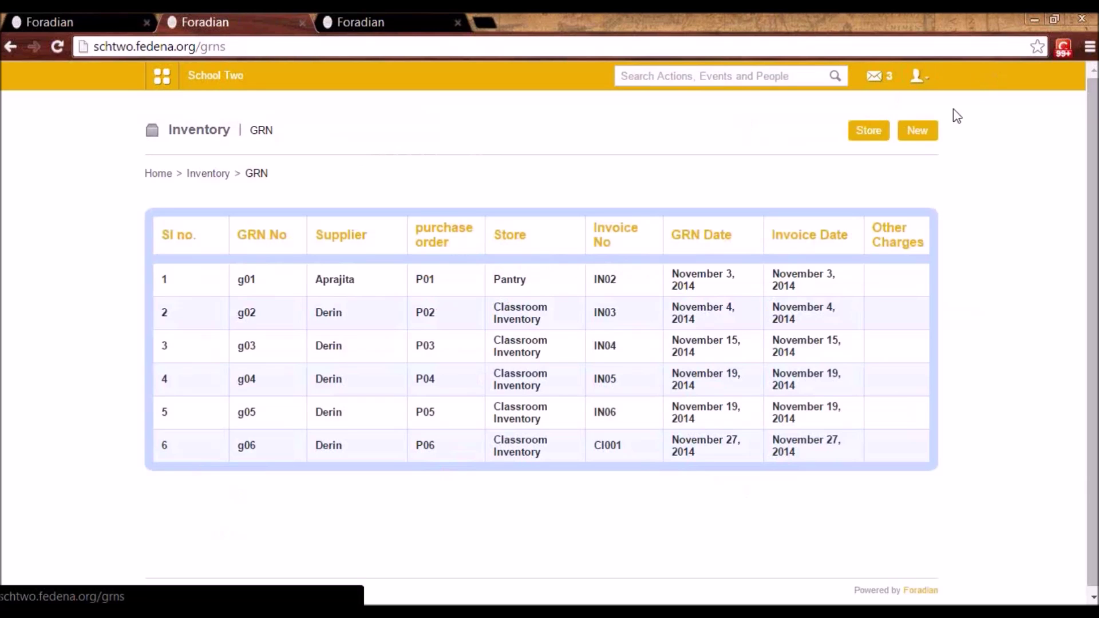
left_click(915, 133)
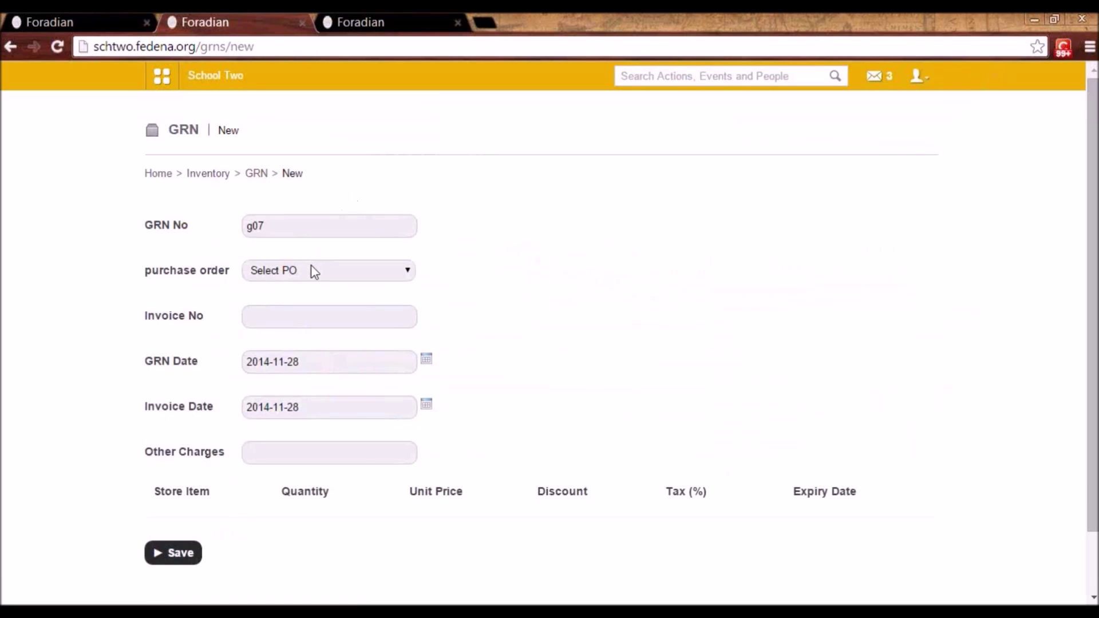
left_click(311, 271)
left_click(279, 369)
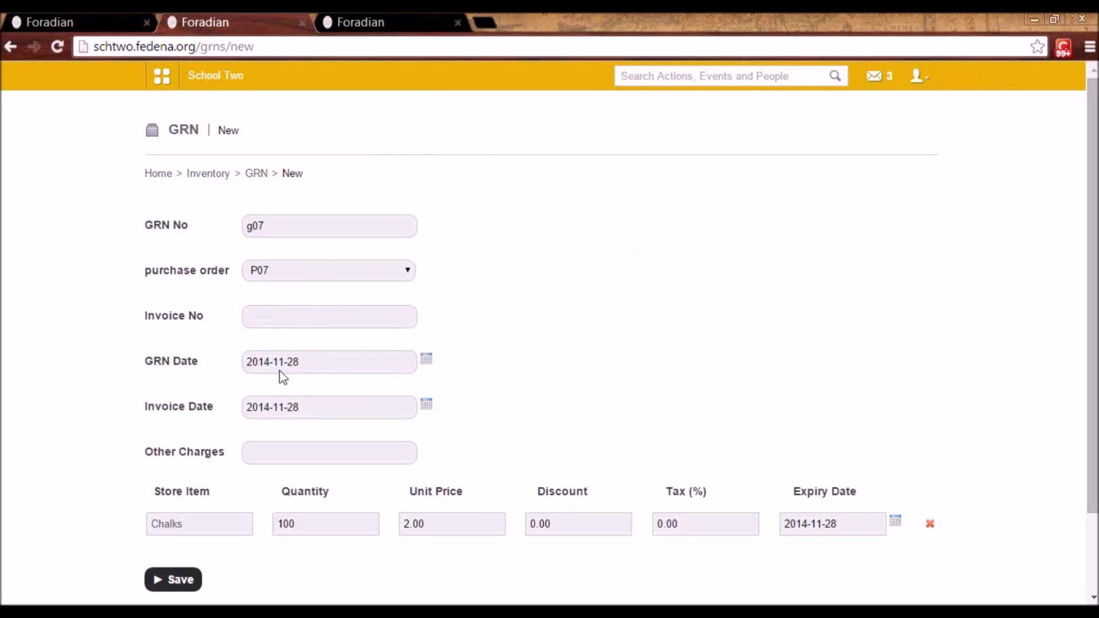
left_click(281, 309)
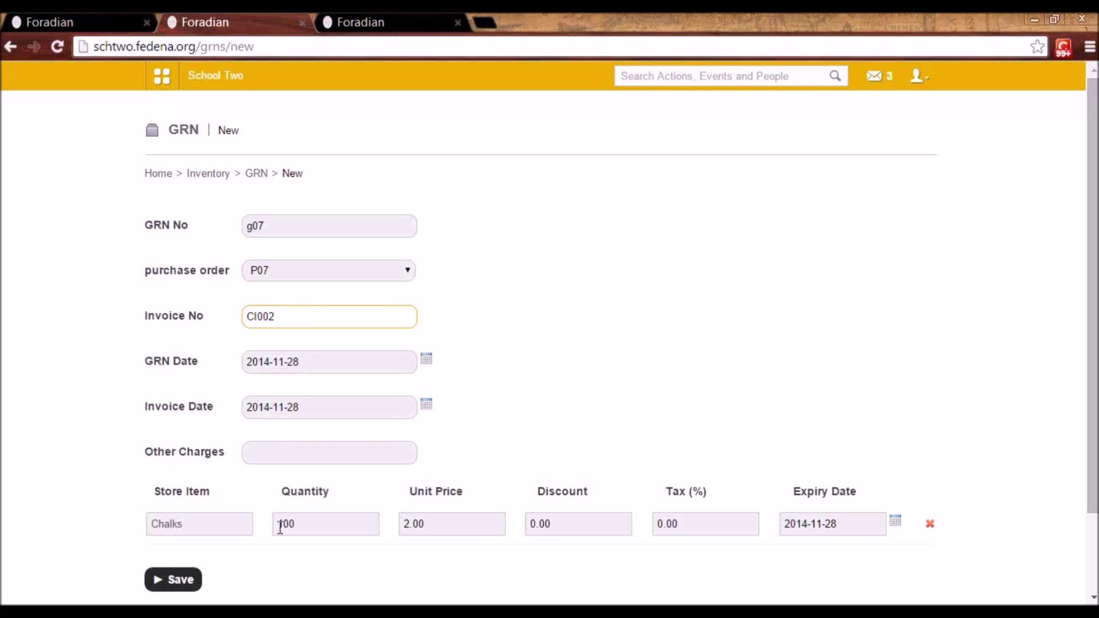
left_click(182, 579)
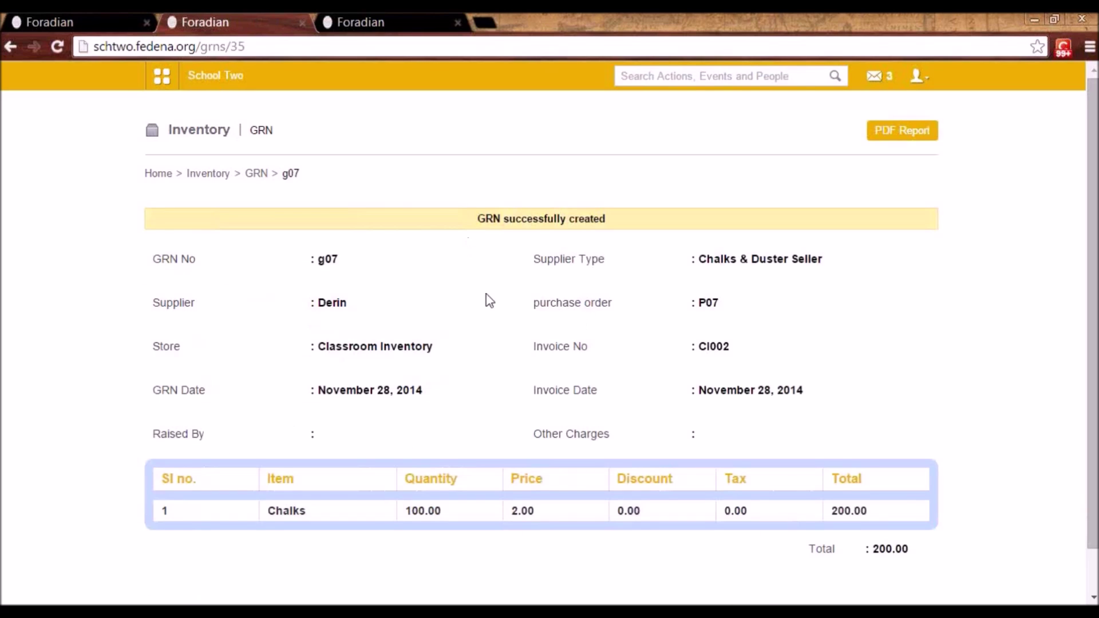
left_click(258, 176)
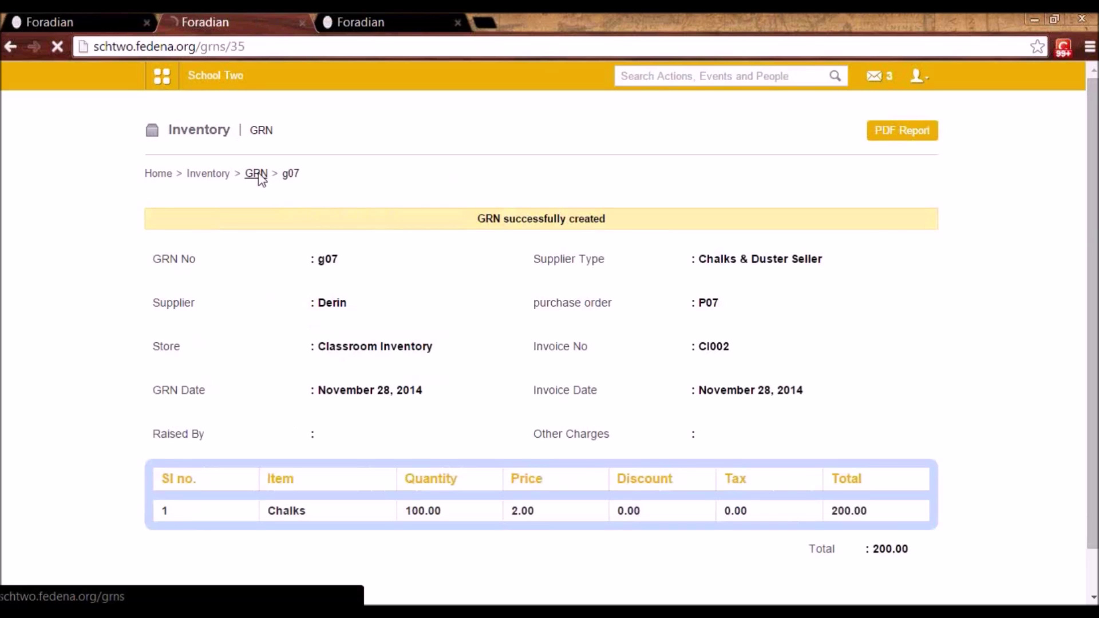
left_click(217, 179)
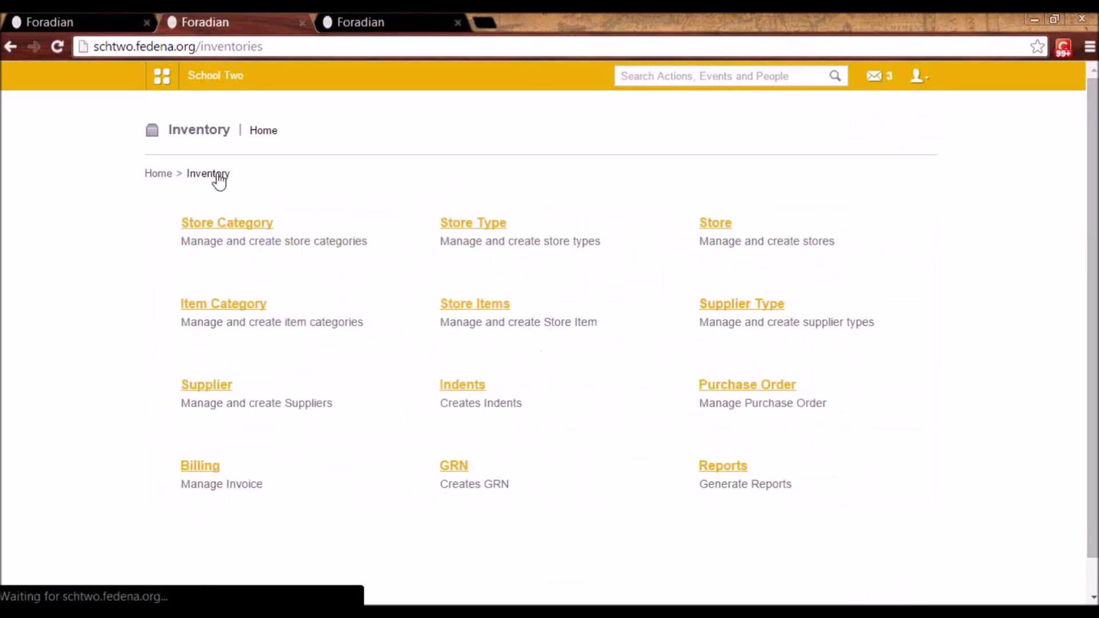
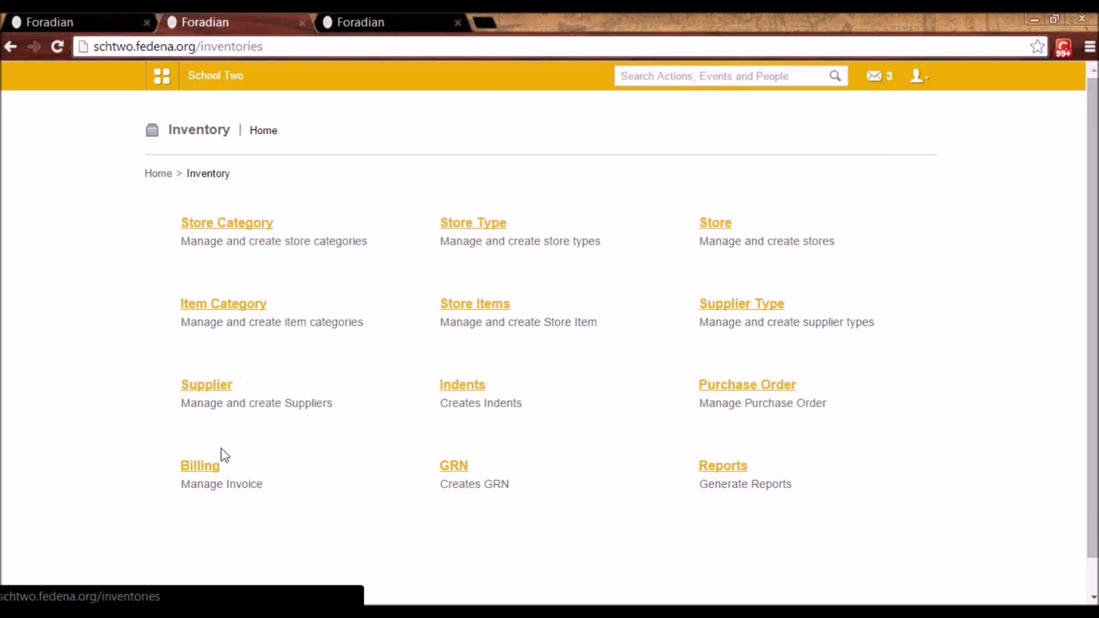
- Start a new billing invoice for the Pantry store
left_click(202, 472)
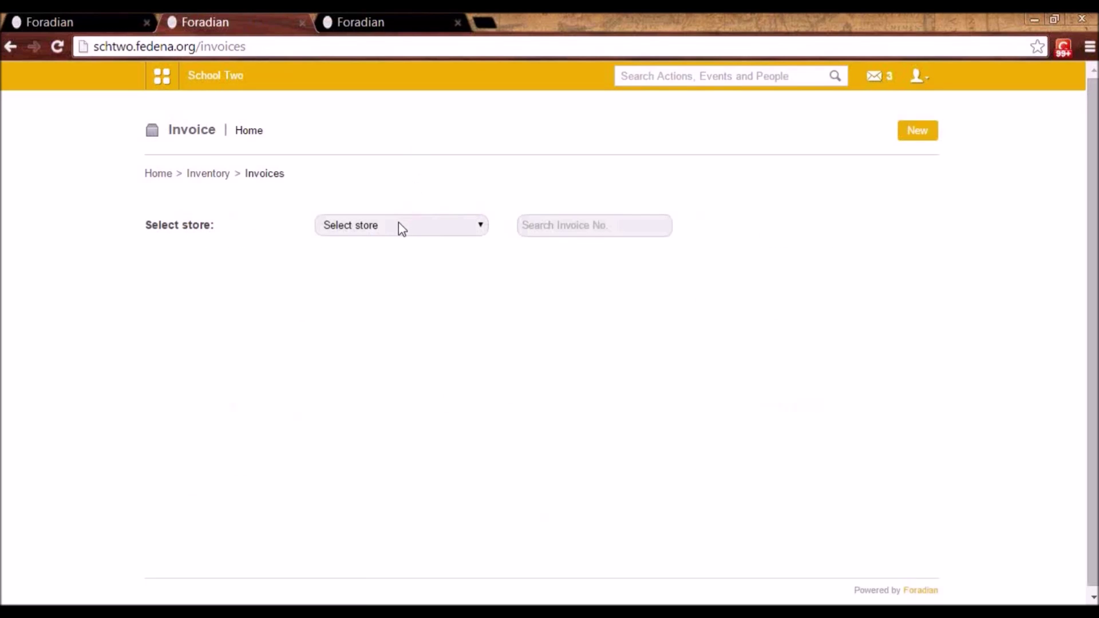
left_click(401, 225)
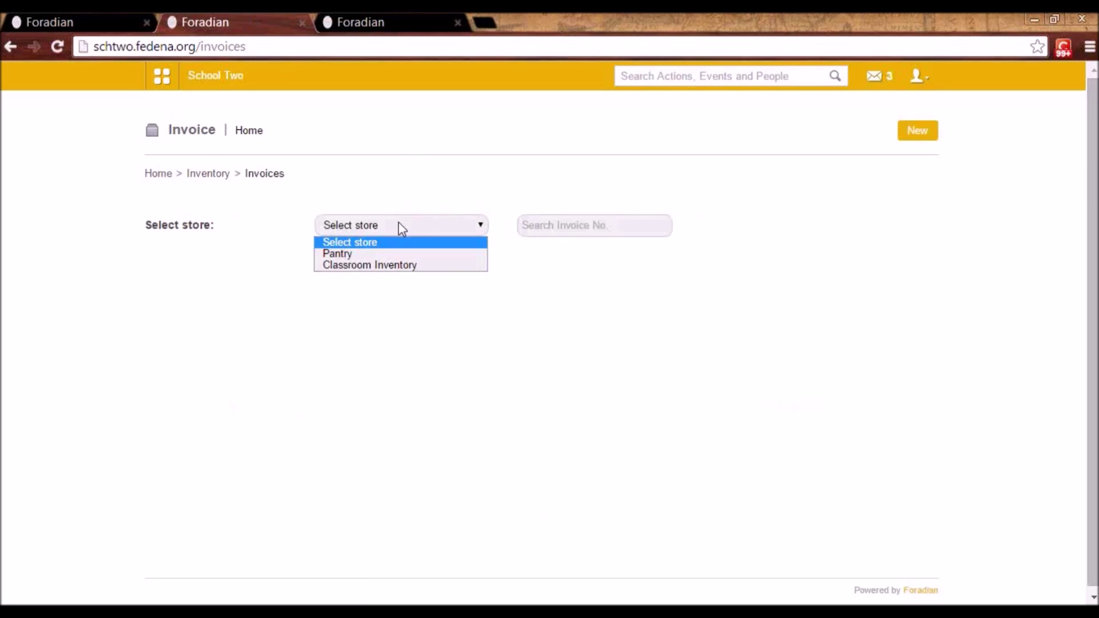
left_click(928, 138)
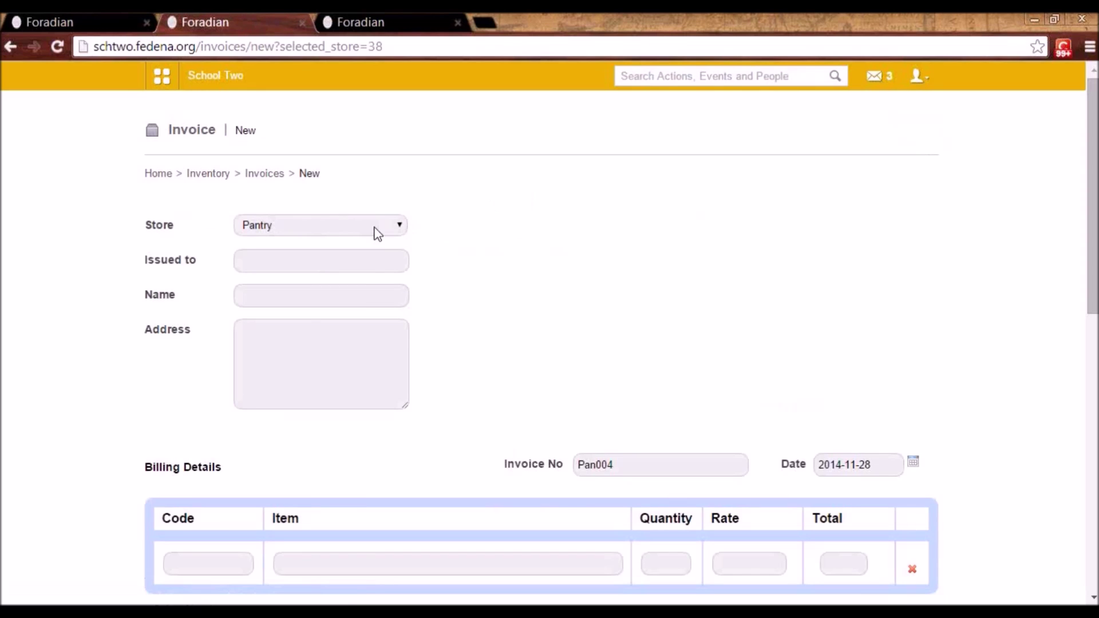
left_click(369, 229)
left_click(369, 229)
- Pick the recipient user in Issued to from autocomplete and enter their address
left_click(321, 262)
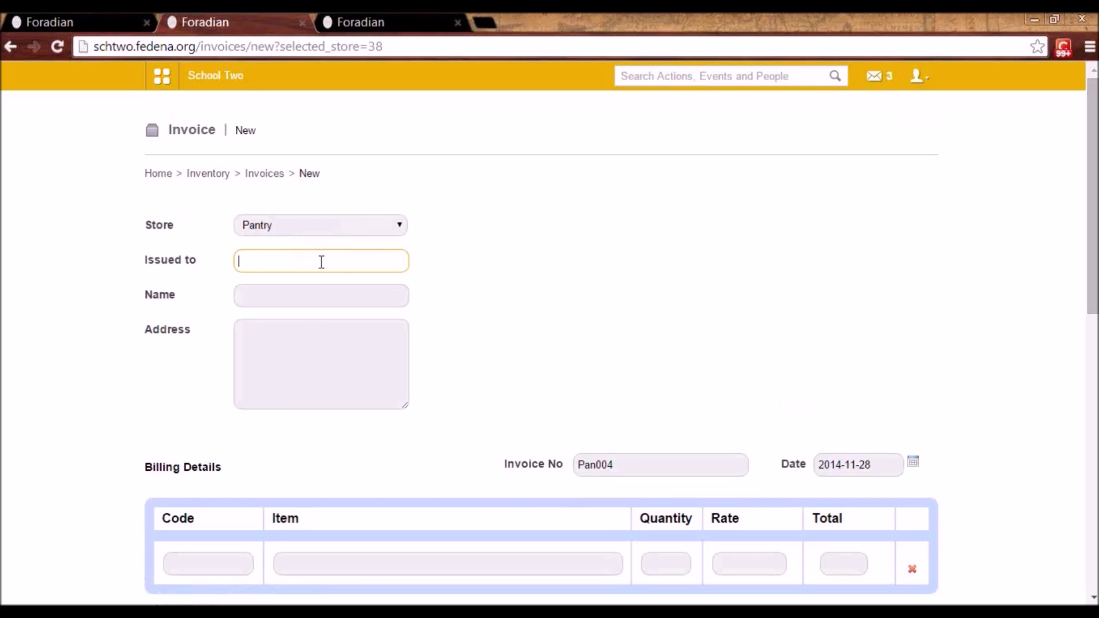
type("yser7")
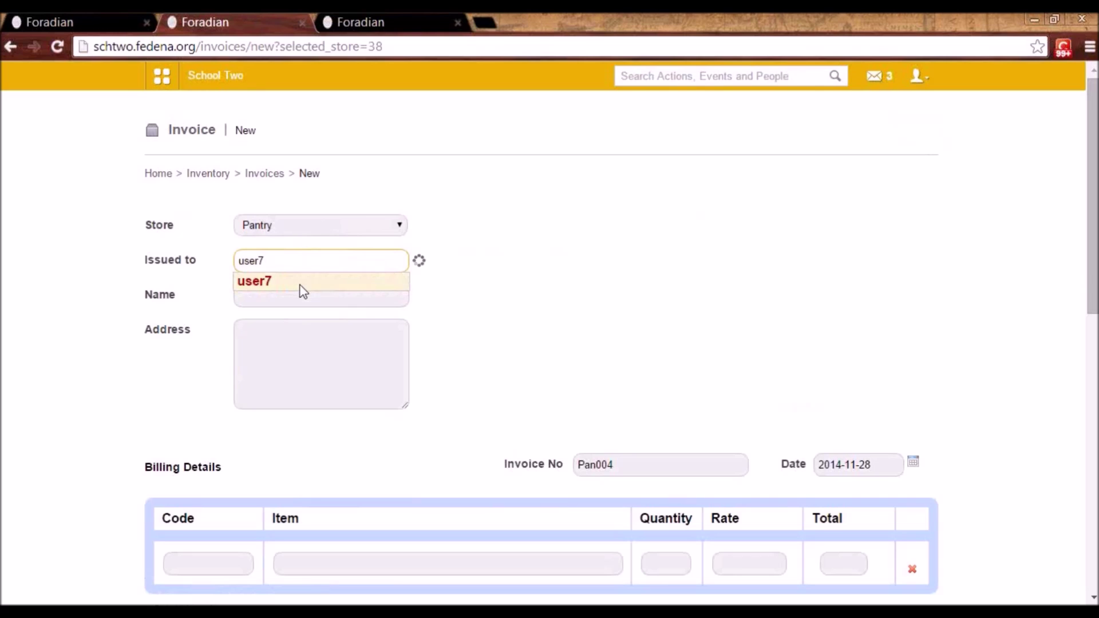
left_click(301, 286)
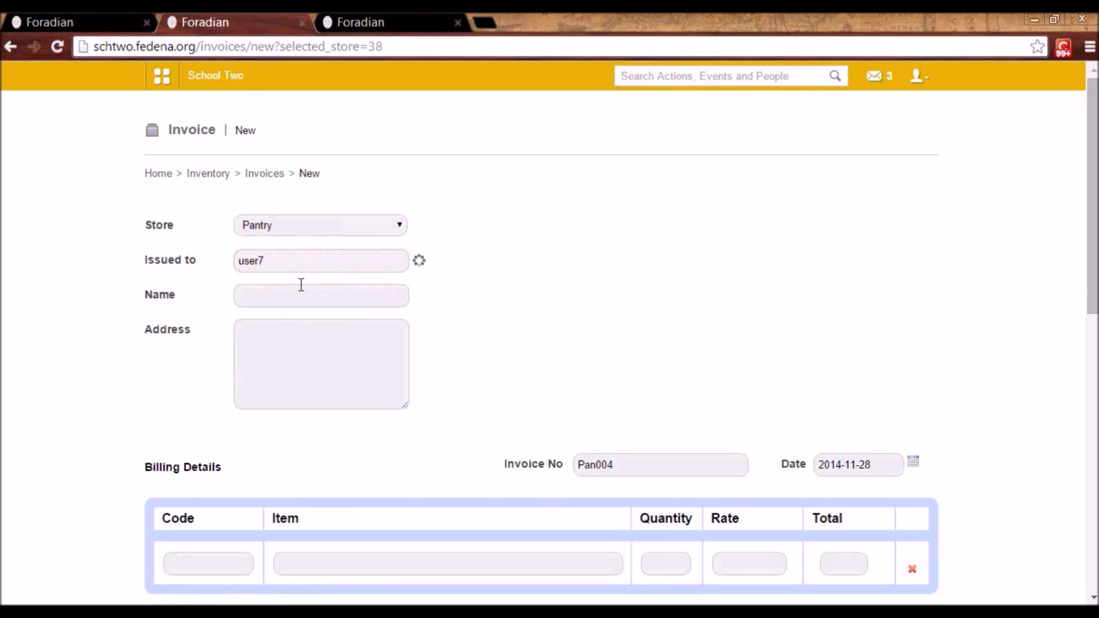
left_click(262, 345)
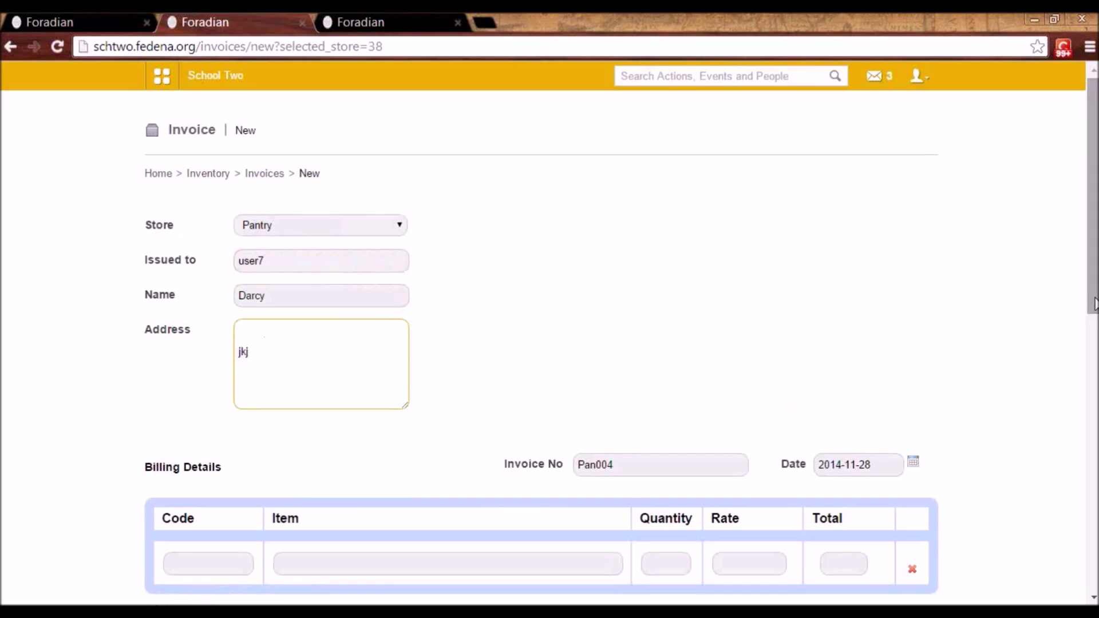
scroll(565, 249, "down", 4)
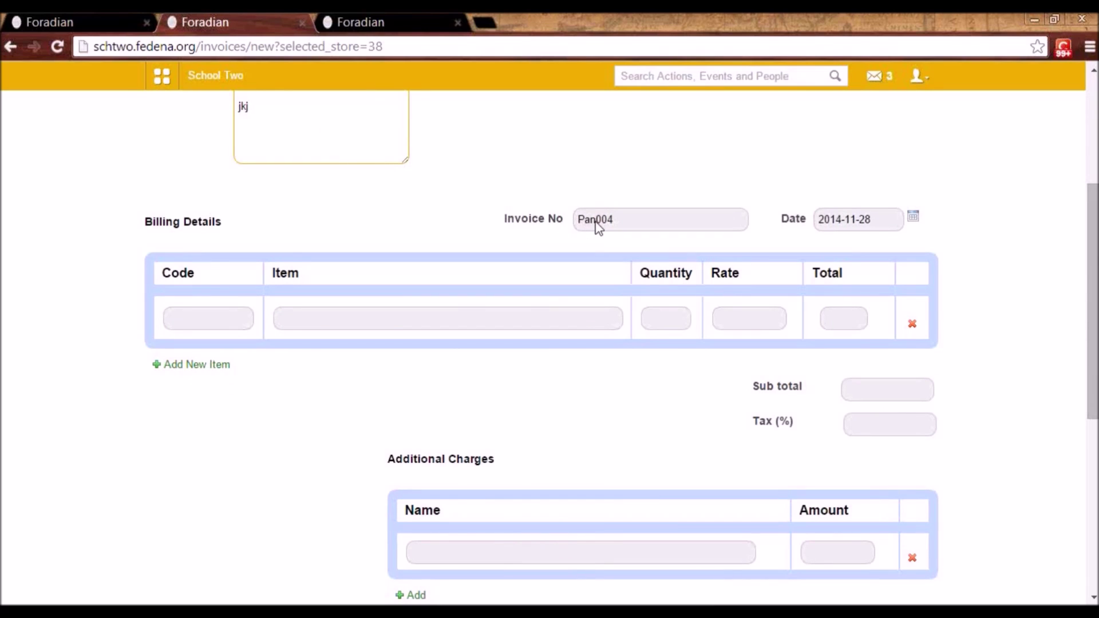
- Add one Lays Chips at 10.00 and save invoice Pan004, then return to Inventory home
left_click(292, 310)
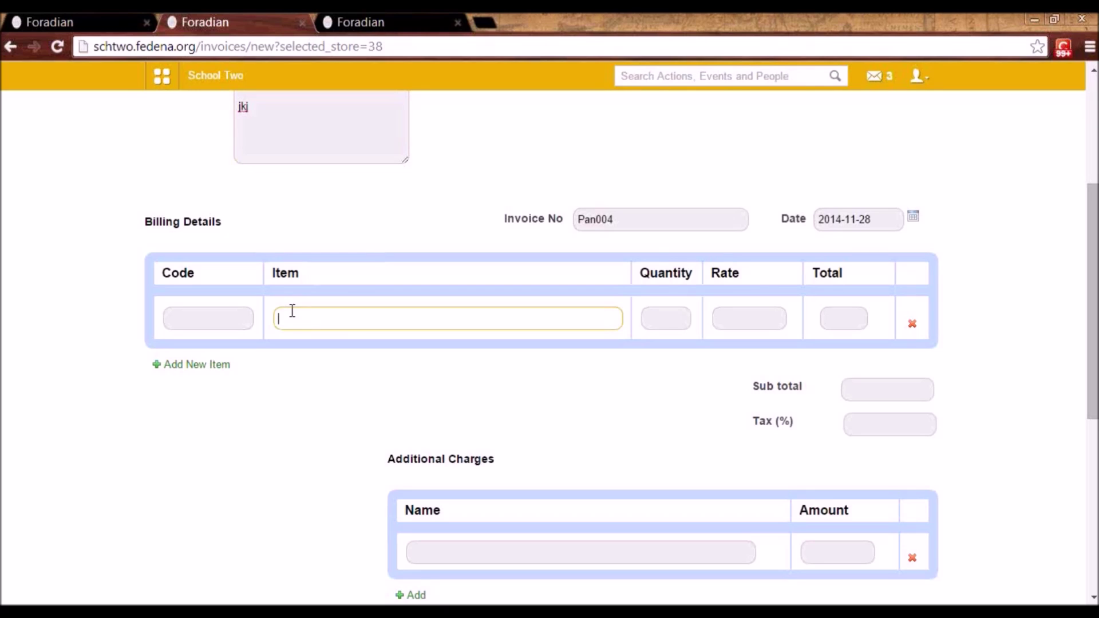
type("lays")
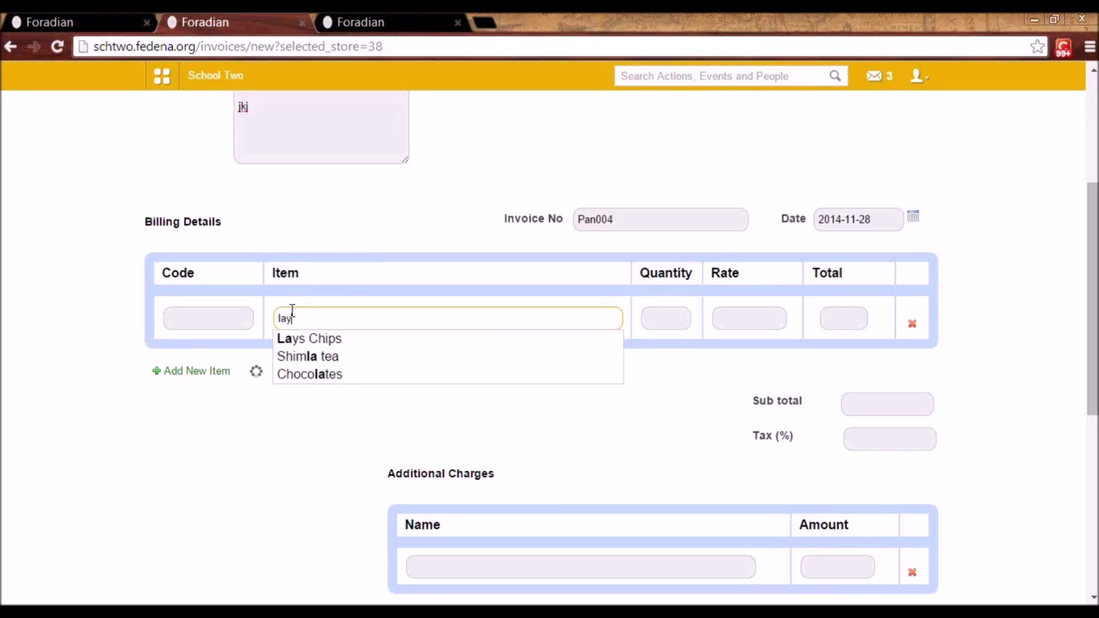
left_click(311, 341)
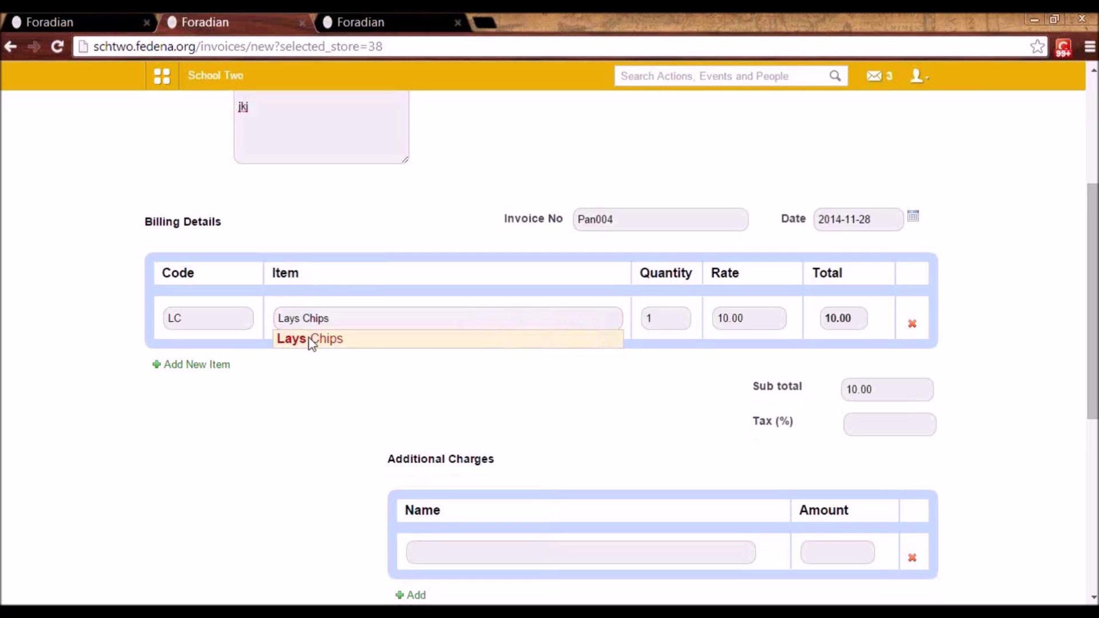
left_click_drag(1092, 376, 1092, 502)
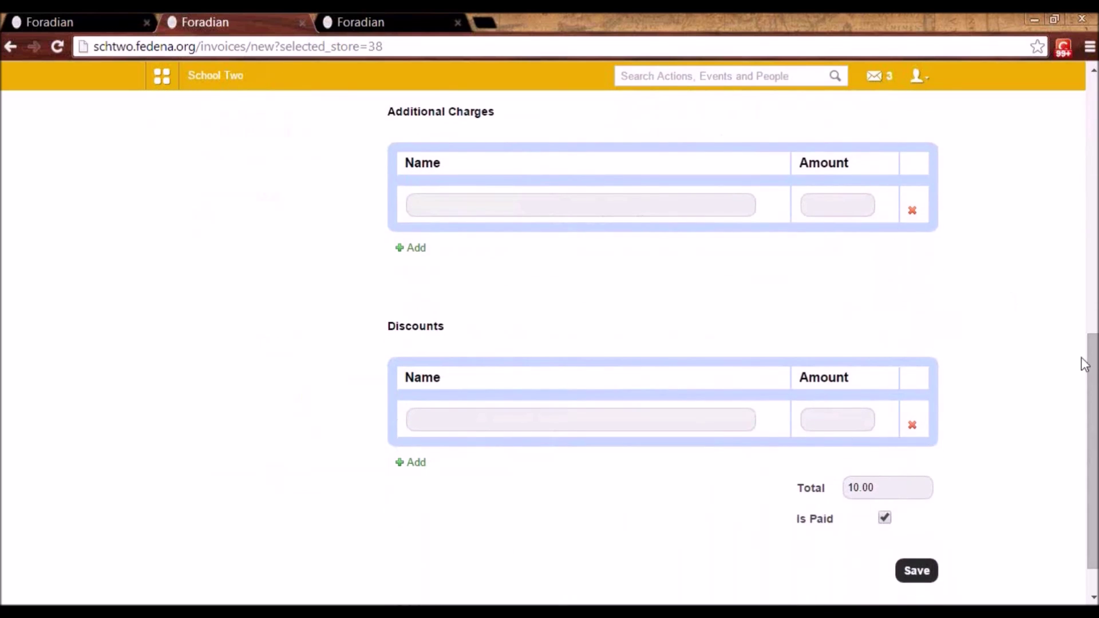
left_click_drag(1090, 366, 1092, 322)
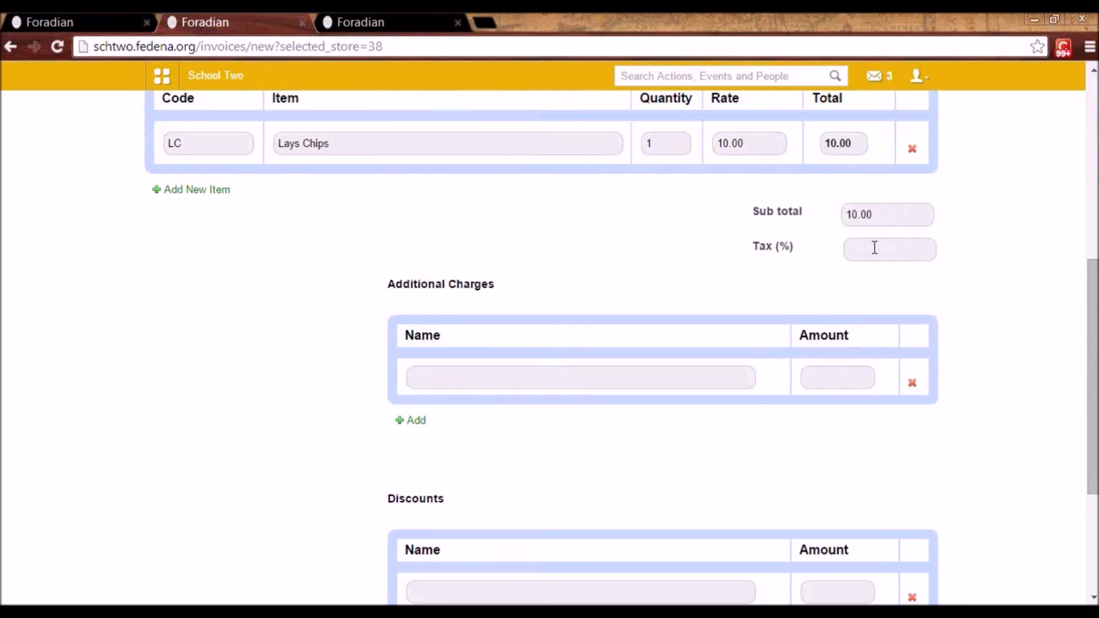
left_click_drag(1092, 452, 1092, 533)
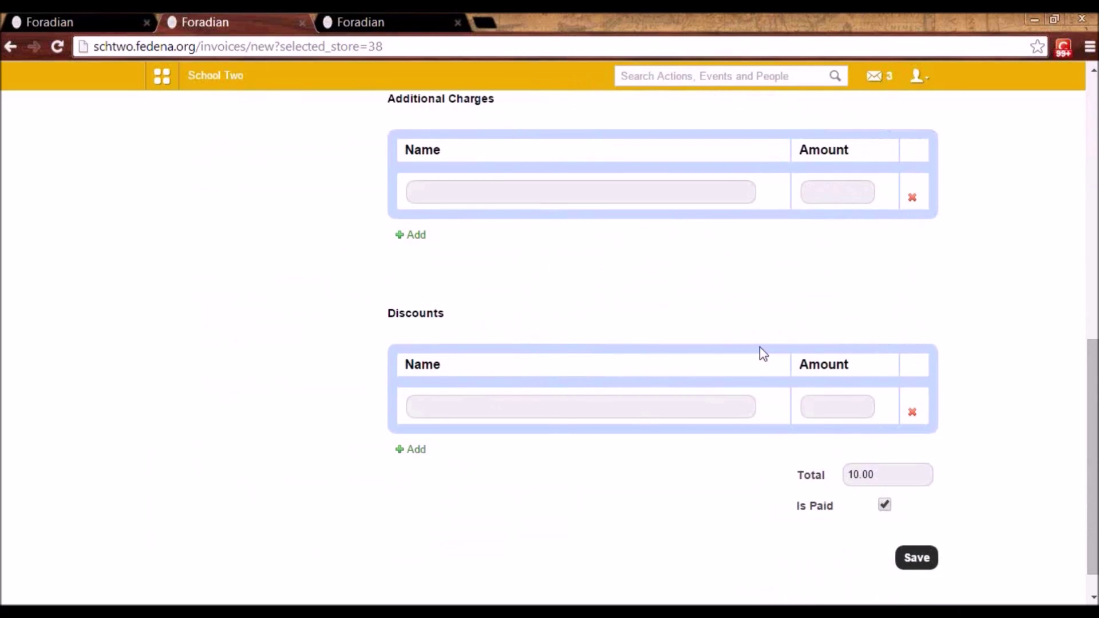
left_click(929, 564)
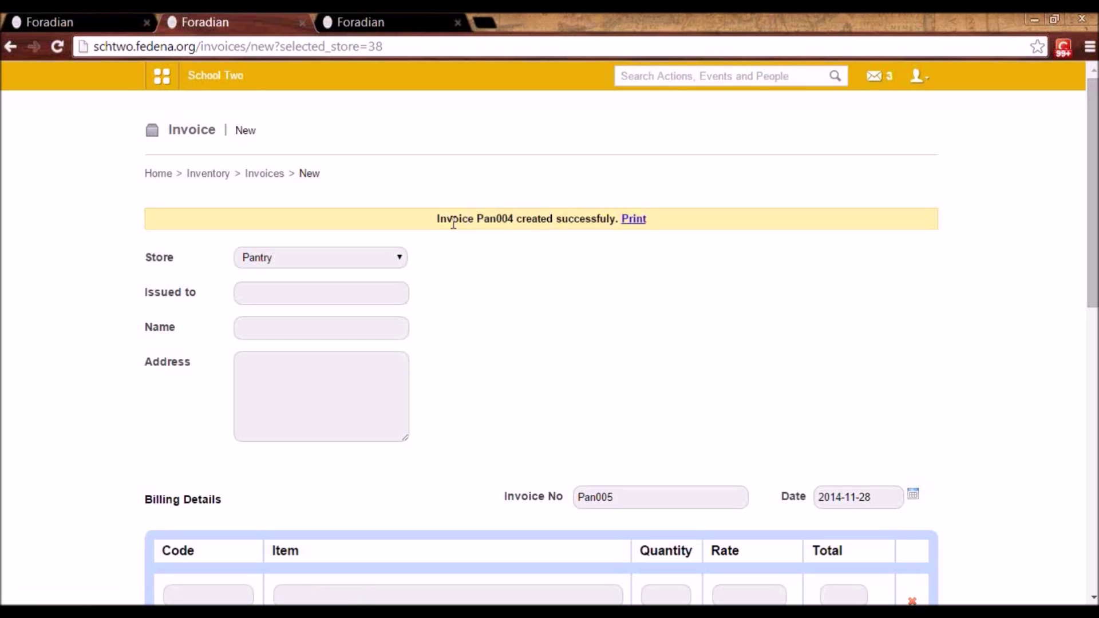
left_click(213, 174)
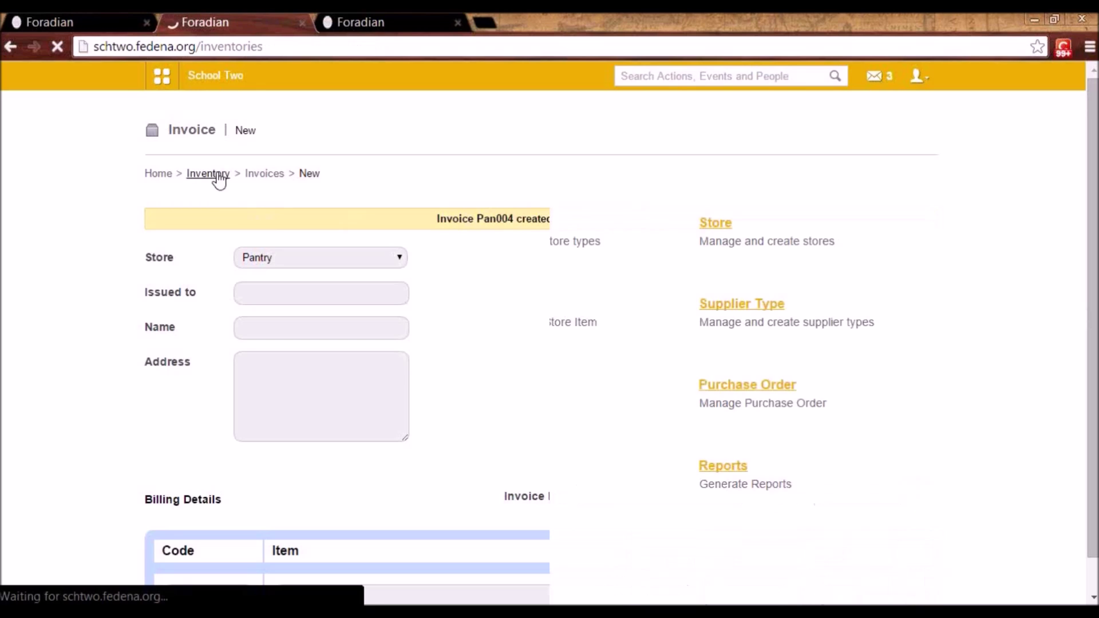
- Run the Indents report from 2014-11-27 to 2014-11-28, then open Sales Reports
left_click(725, 475)
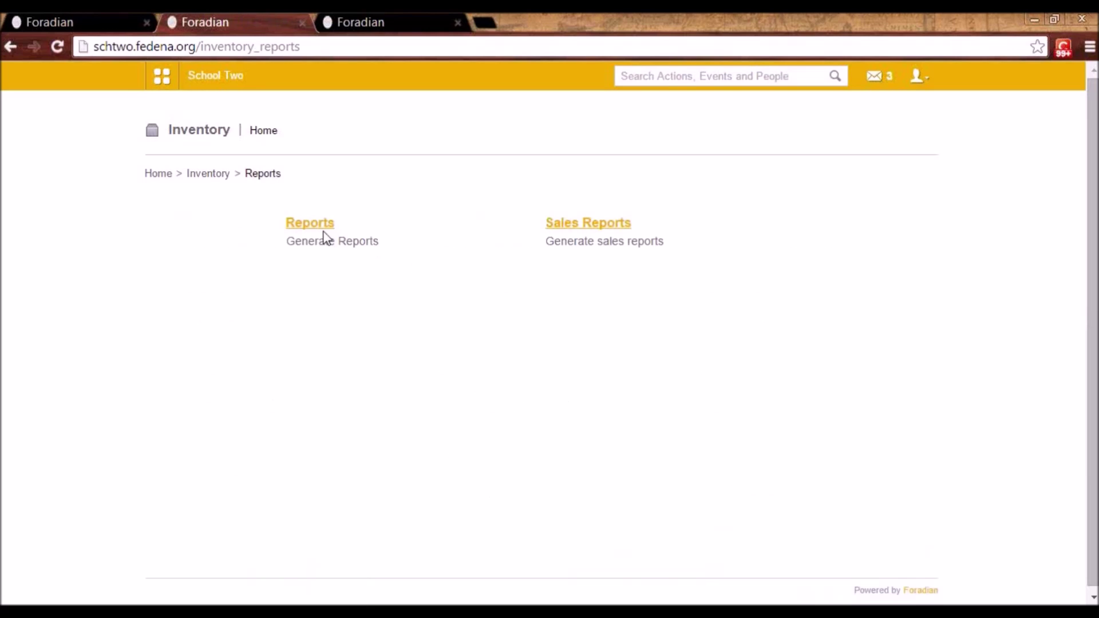
left_click(315, 226)
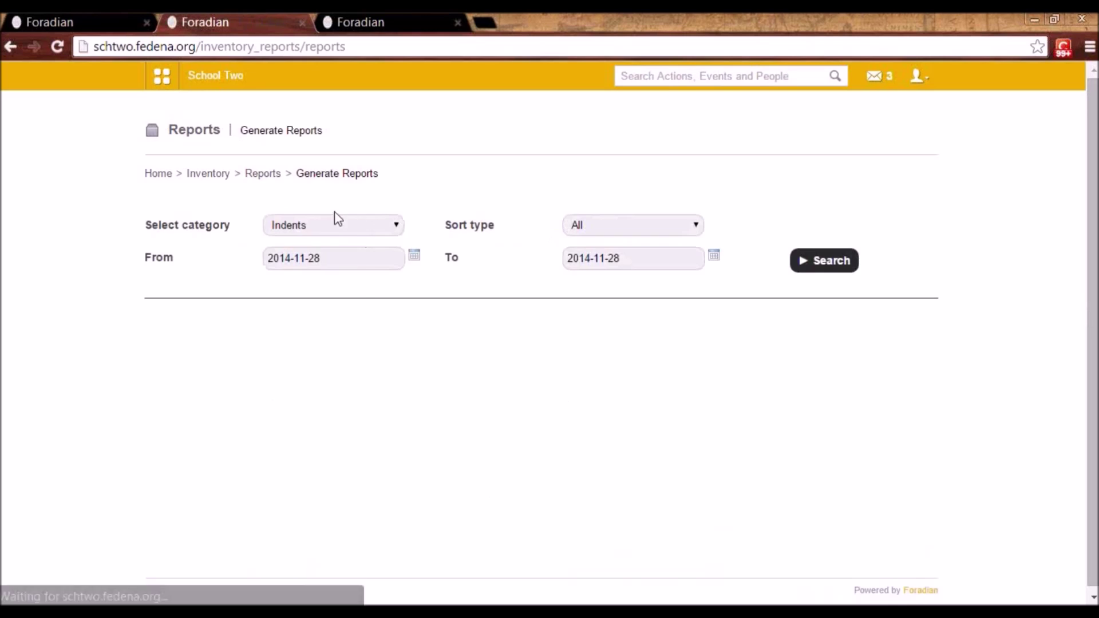
left_click(326, 224)
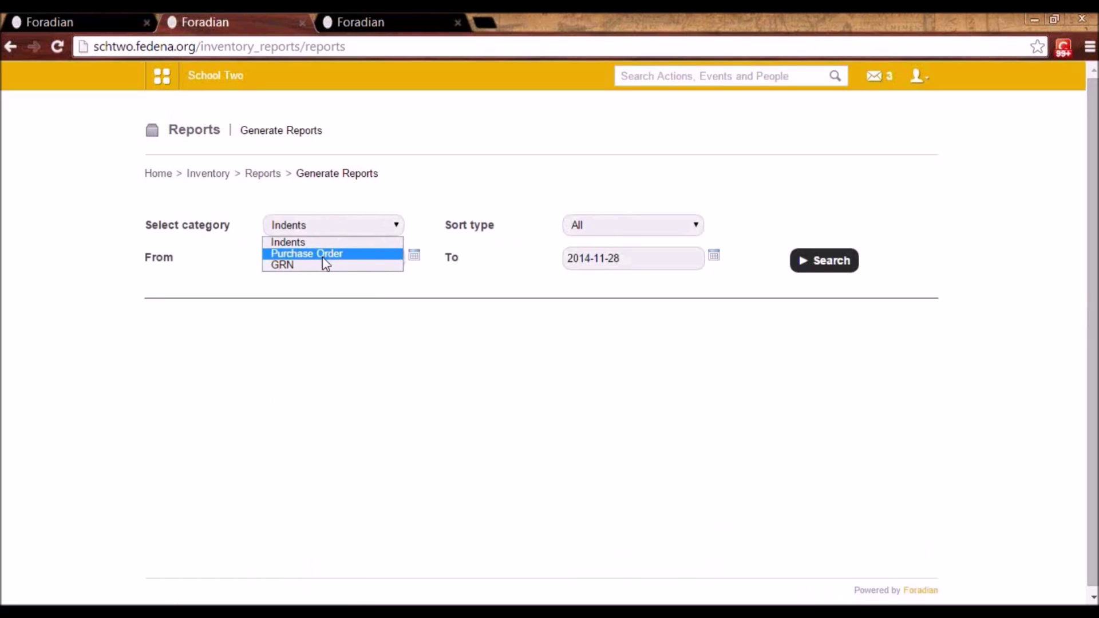
left_click(830, 265)
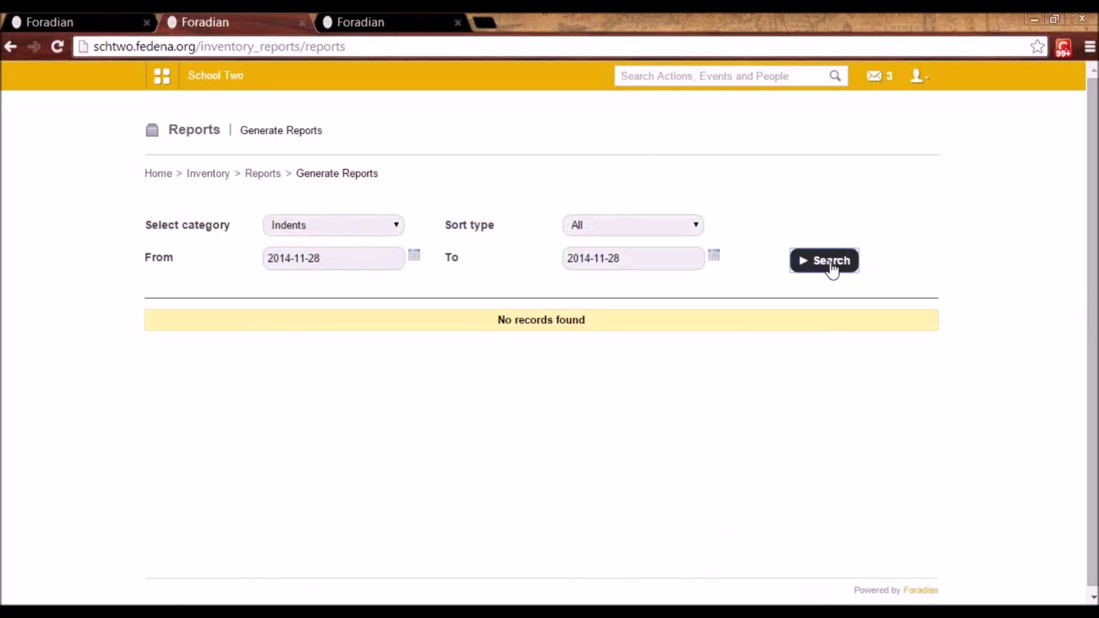
left_click(414, 256)
left_click(363, 380)
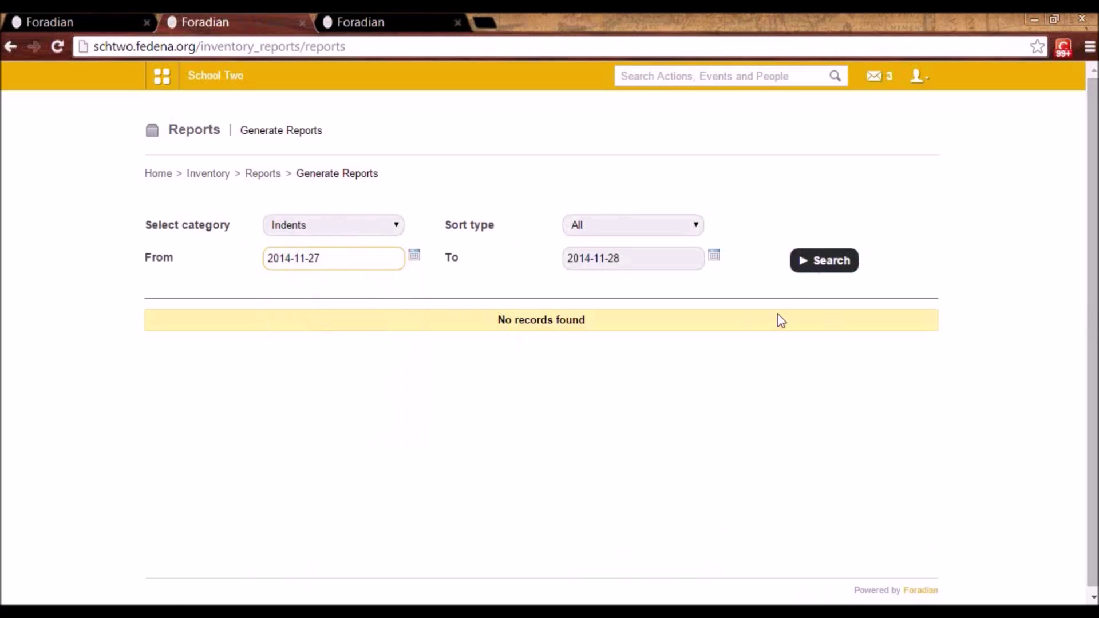
left_click(816, 274)
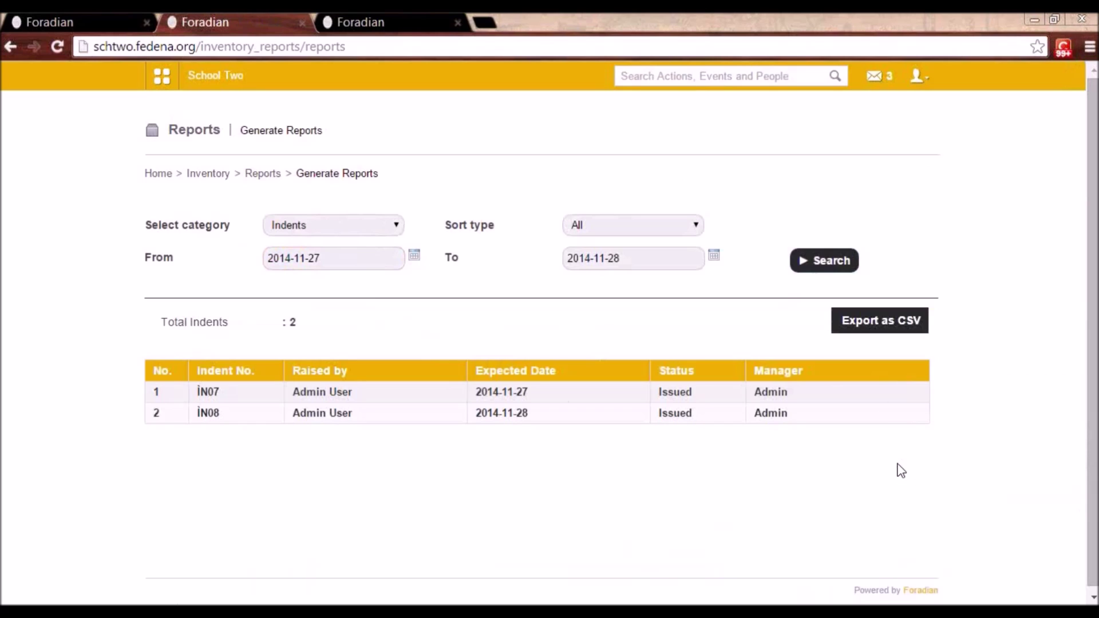
left_click(264, 180)
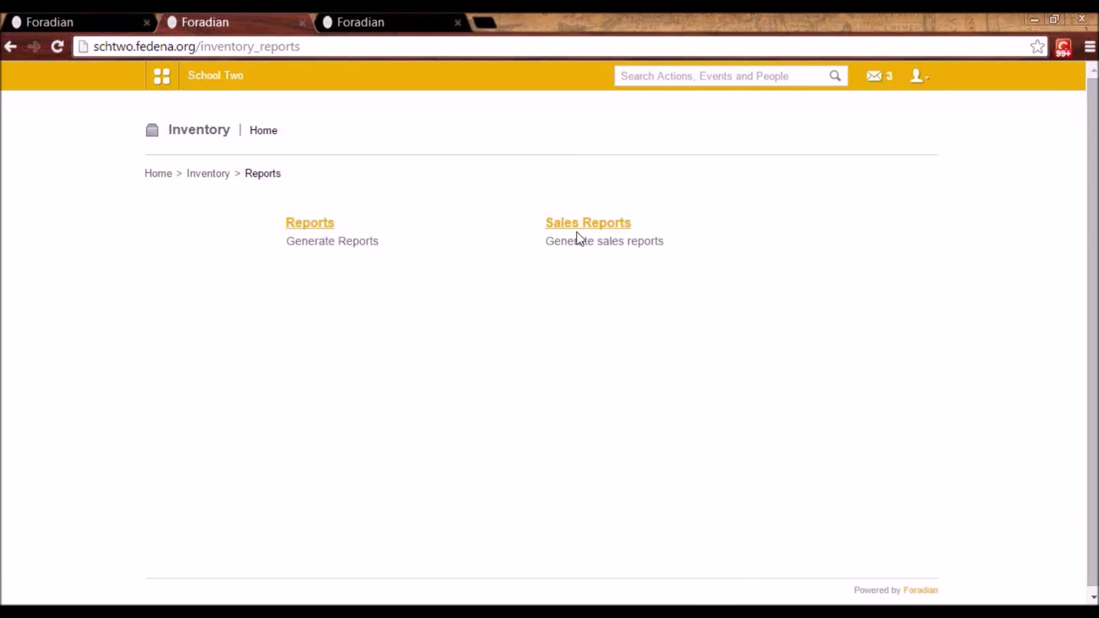
left_click(598, 227)
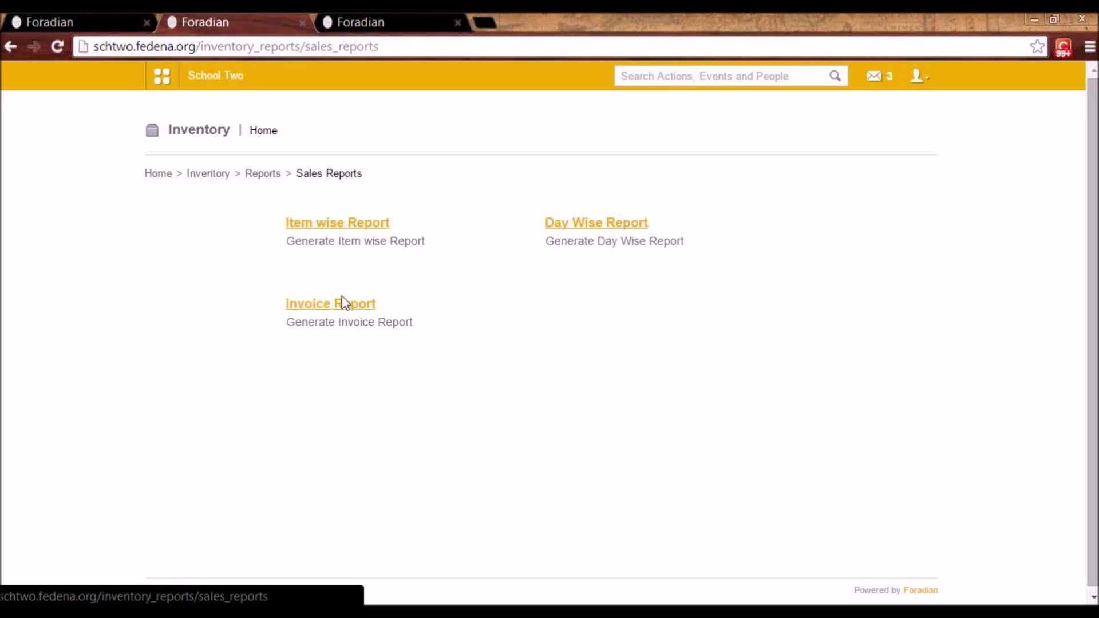
- Search the item-wise sales report for Pantry store, Beverages category, on 2014-11-28
left_click(340, 227)
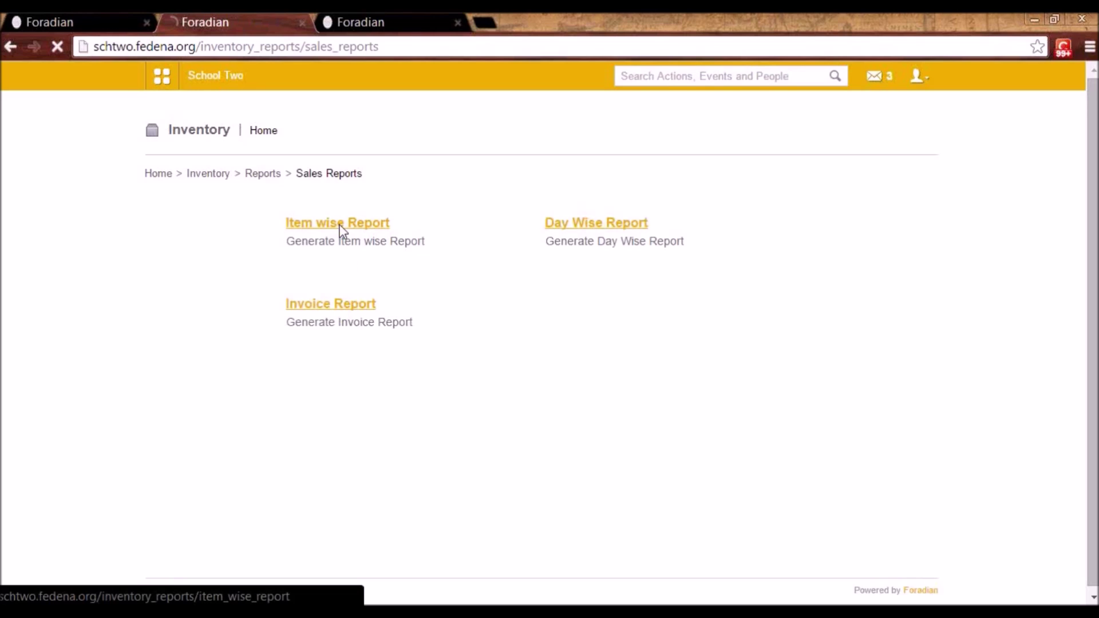
left_click(343, 231)
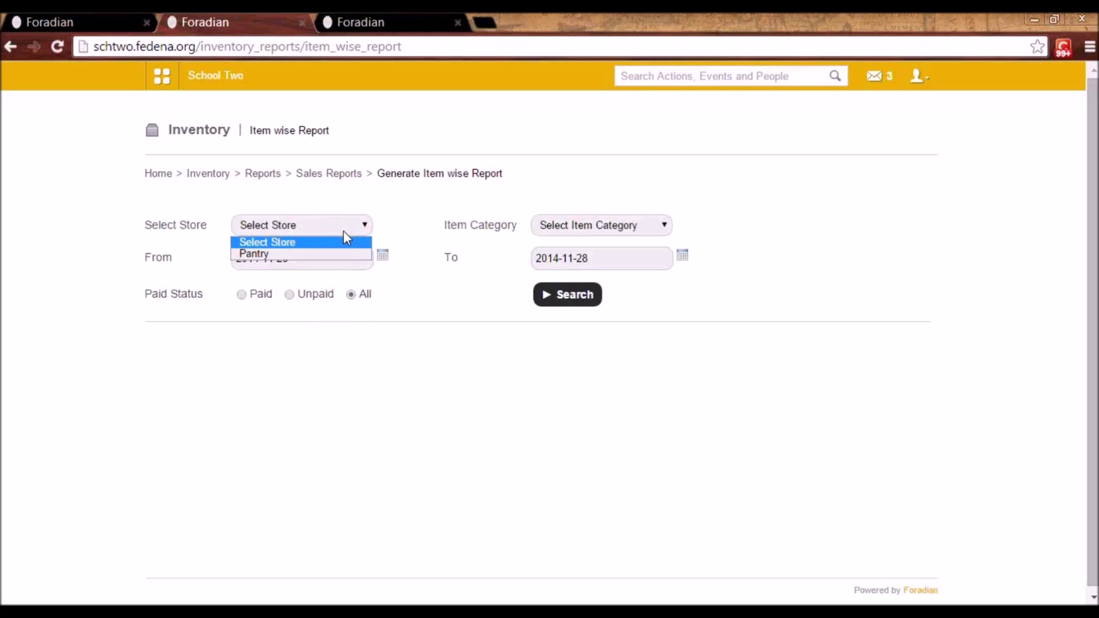
left_click(339, 254)
left_click(581, 230)
left_click(582, 238)
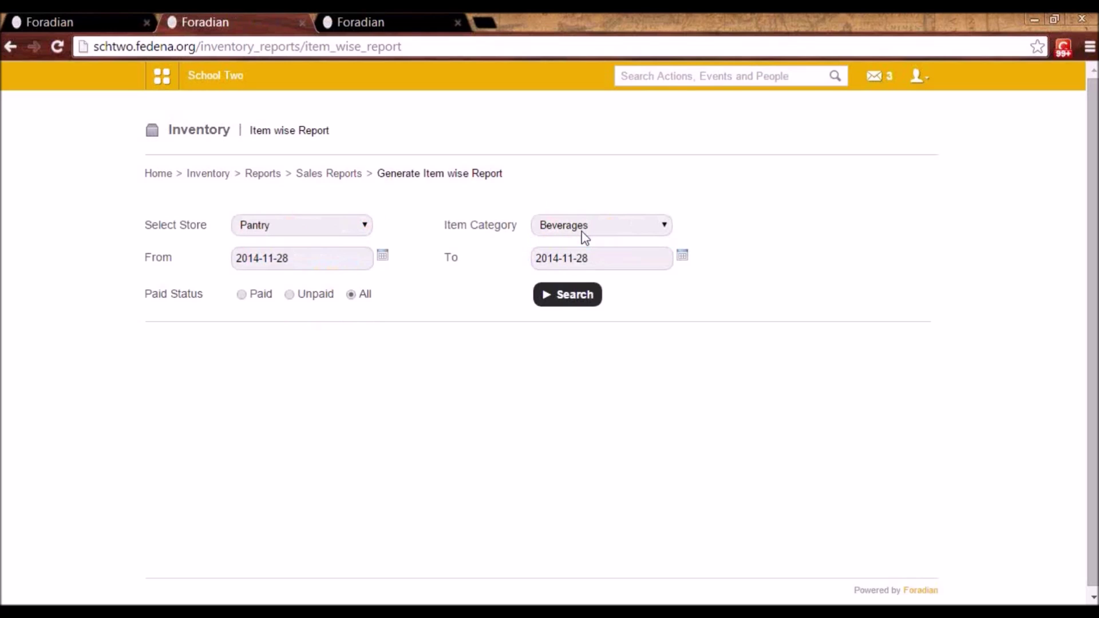
left_click(549, 297)
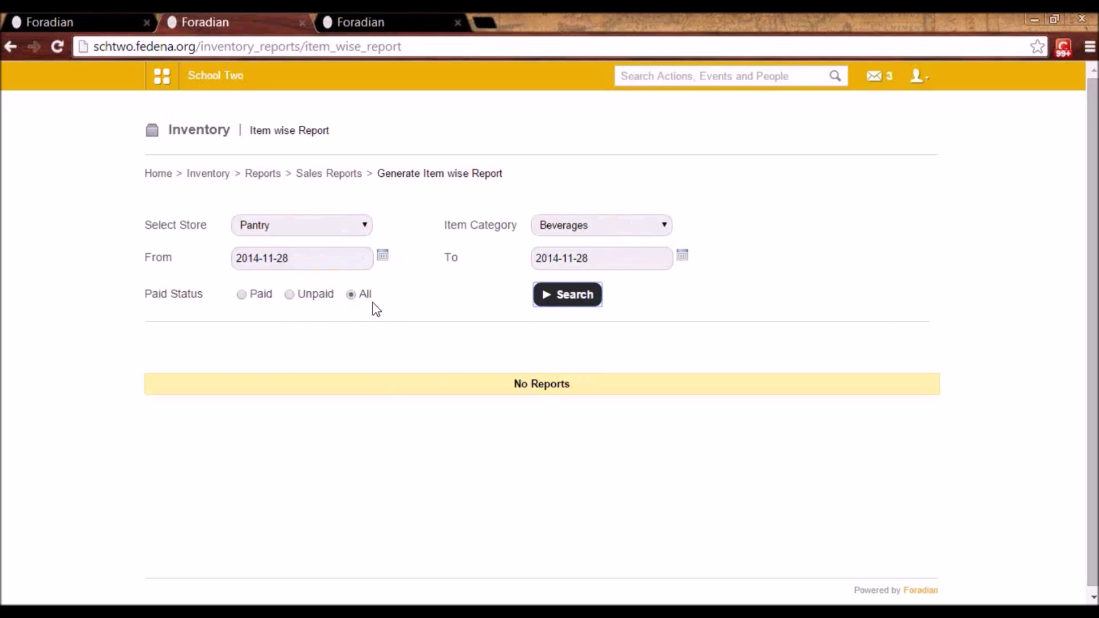
left_click(598, 226)
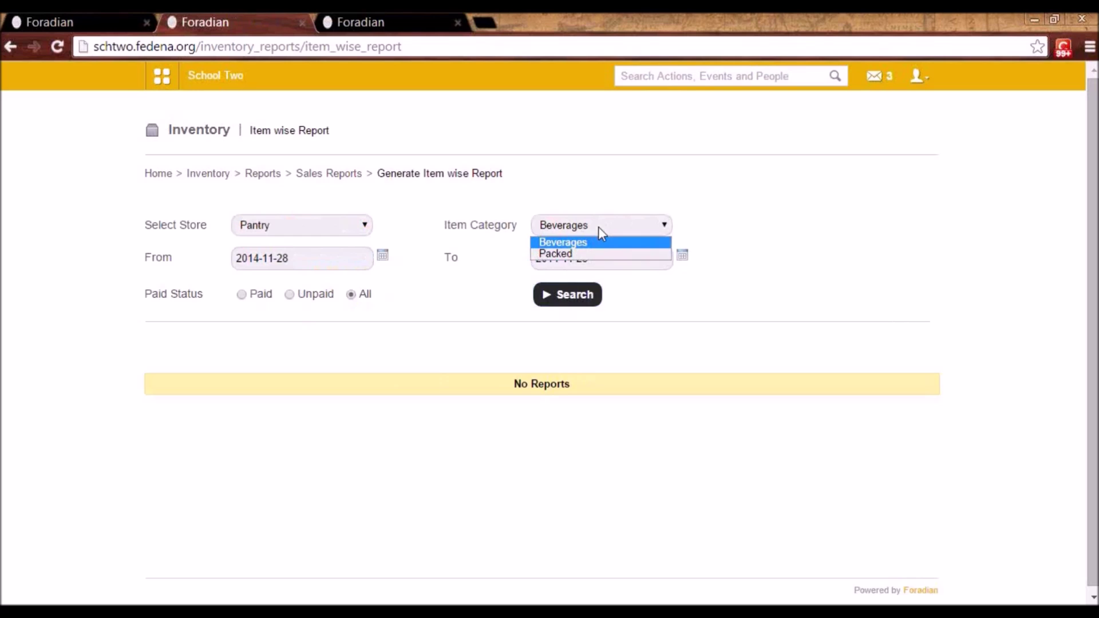
left_click(599, 226)
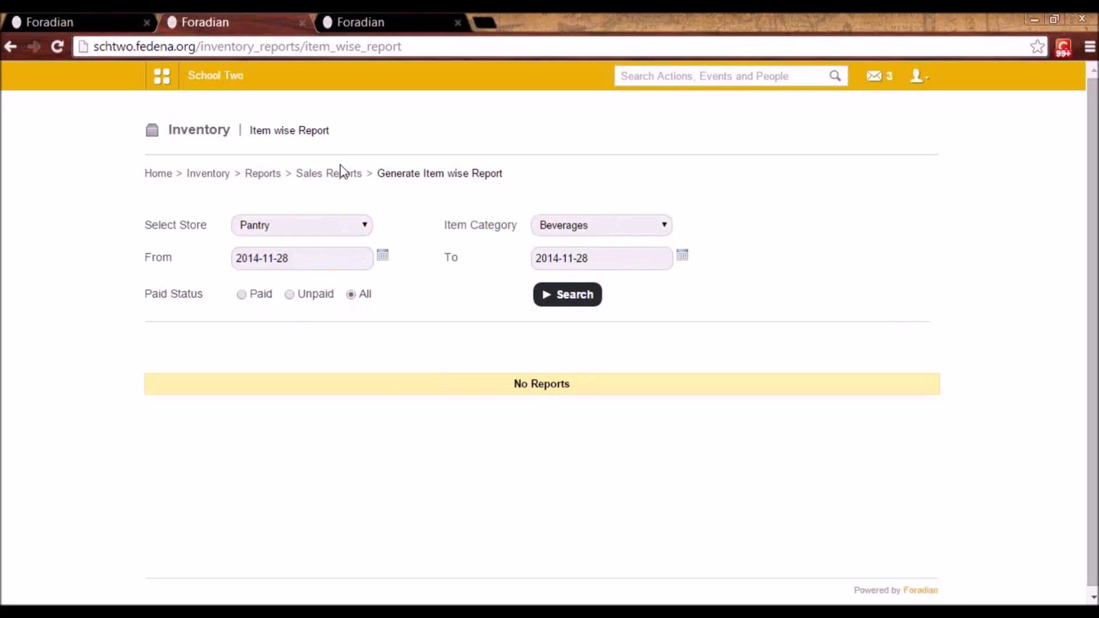
left_click(261, 175)
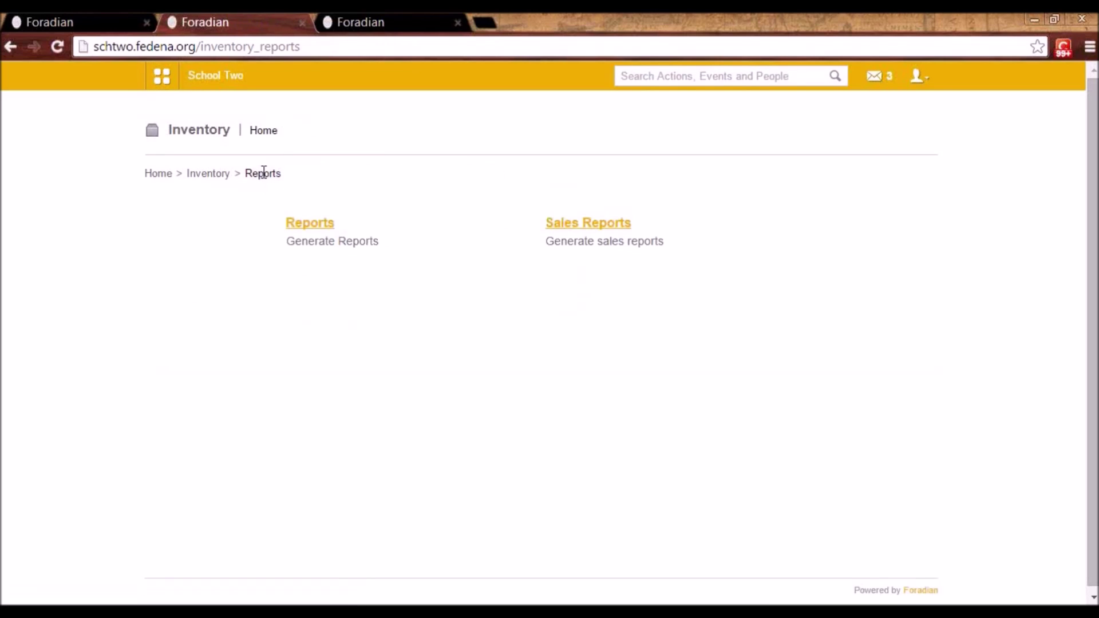
left_click(216, 175)
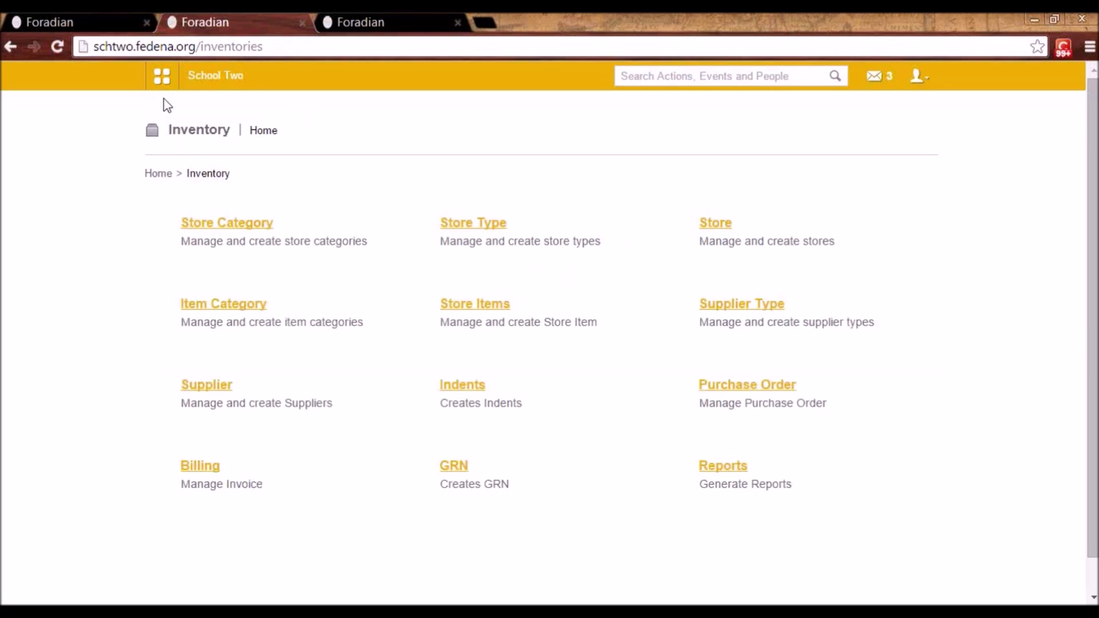
- Go through Academics > Library to Manage Books, listing all 39 books
left_click(162, 76)
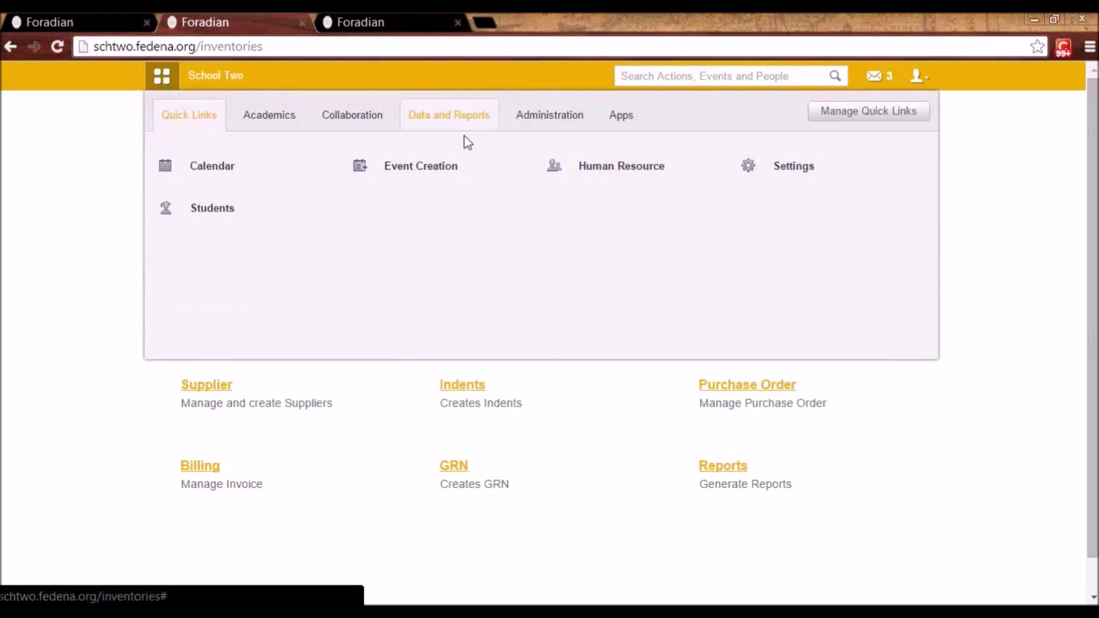
left_click(270, 114)
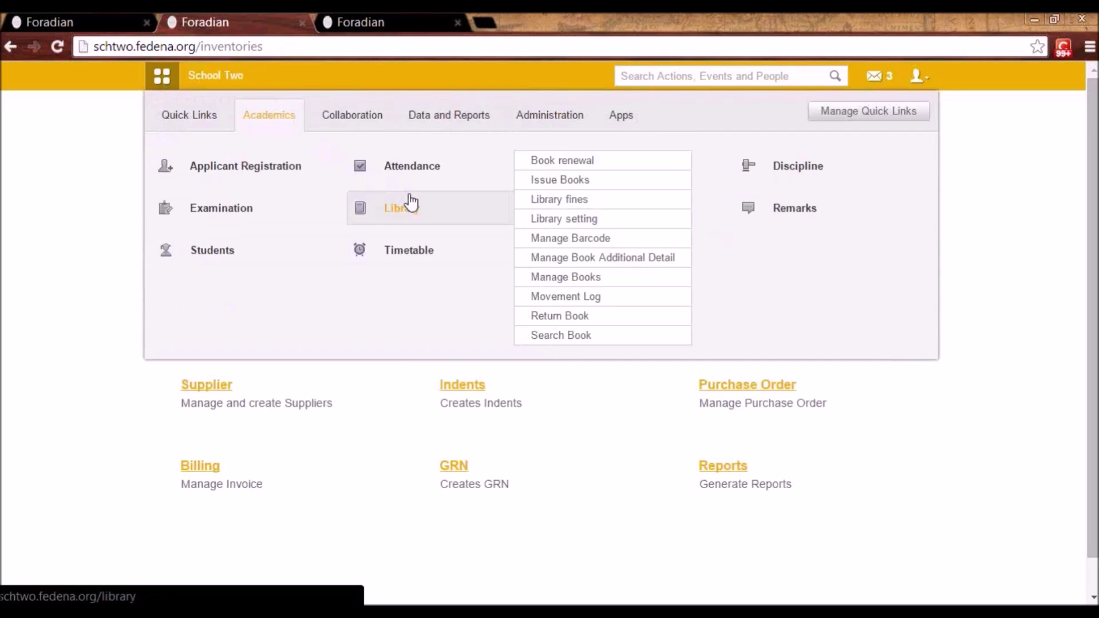
left_click(414, 207)
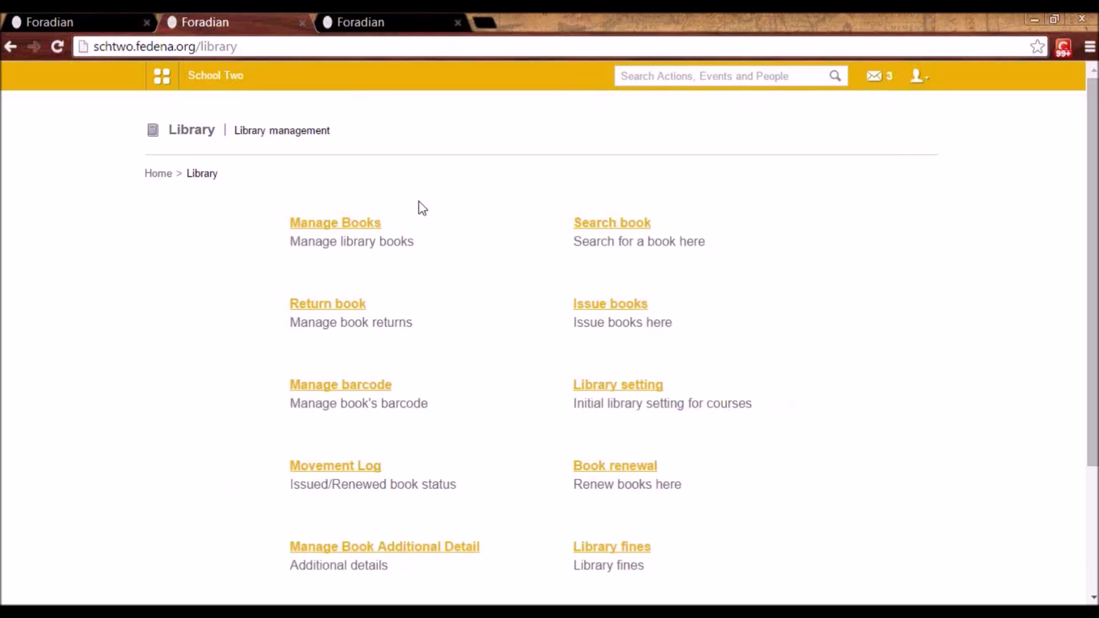
left_click(362, 223)
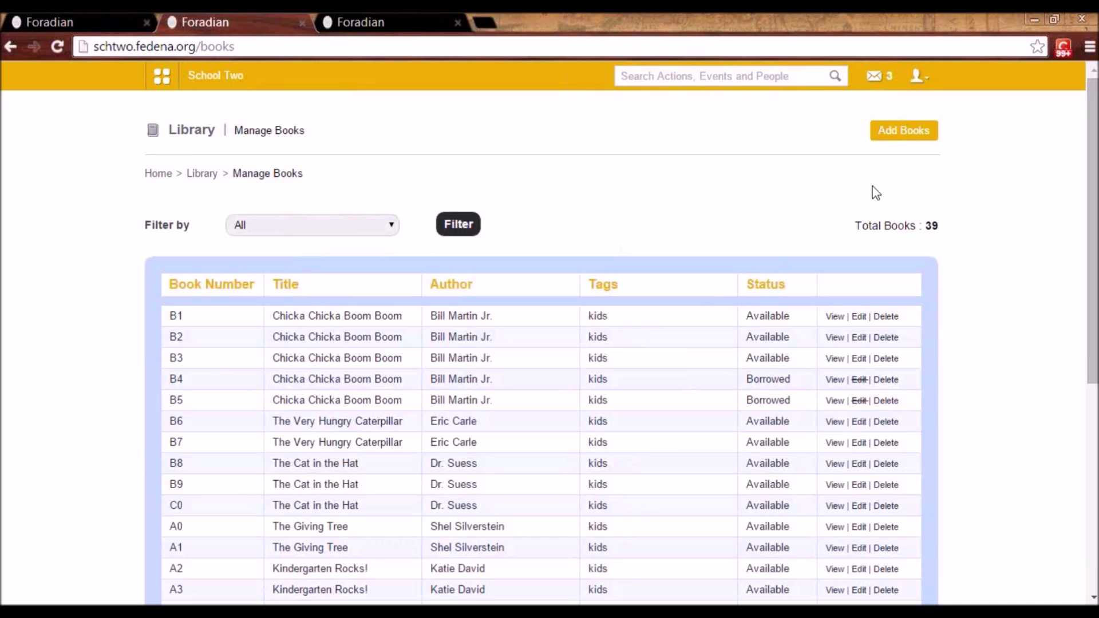
left_click(910, 137)
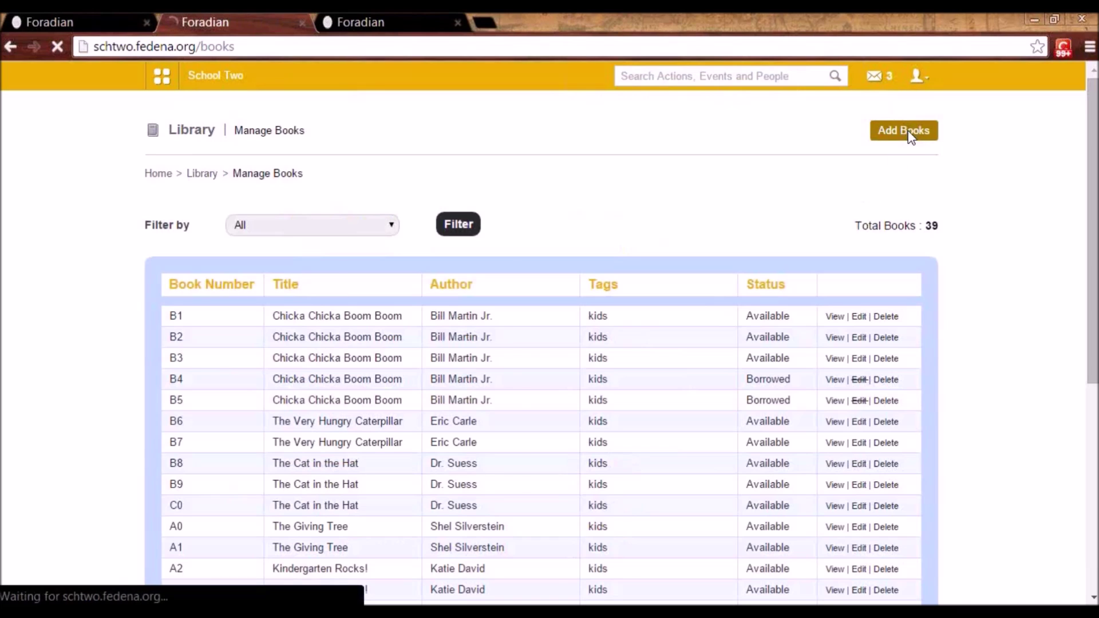
left_click(627, 223)
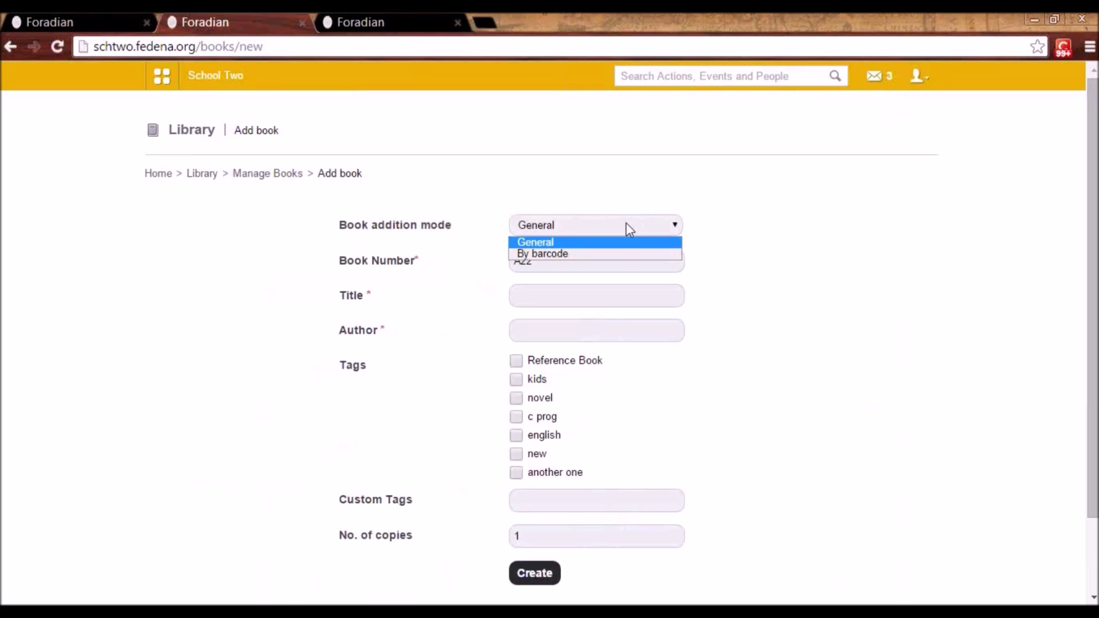
left_click(621, 255)
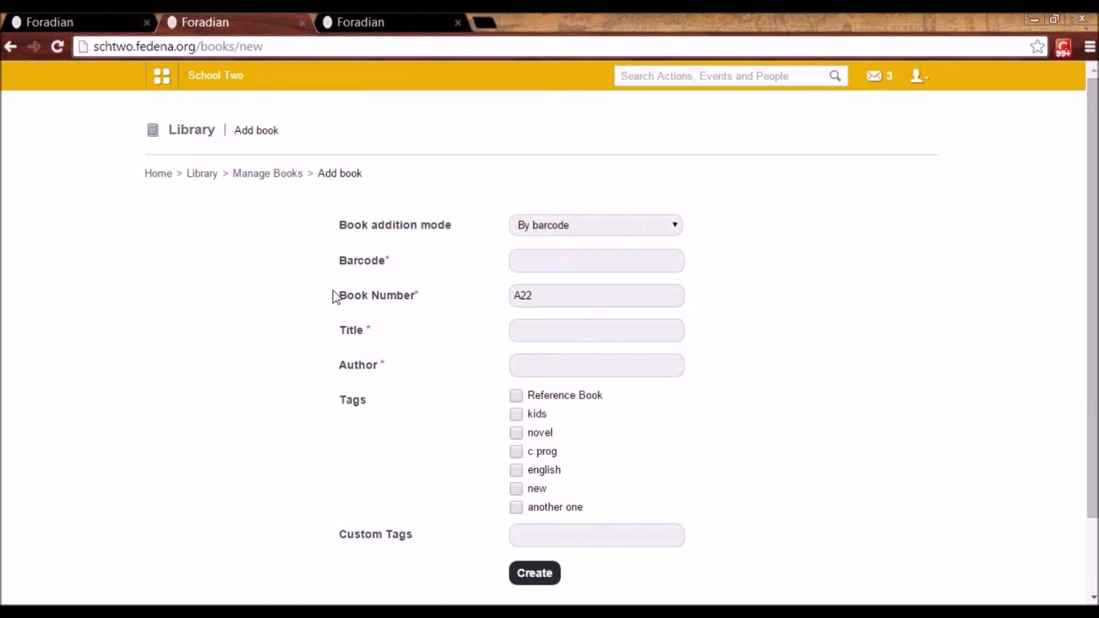
left_click(570, 268)
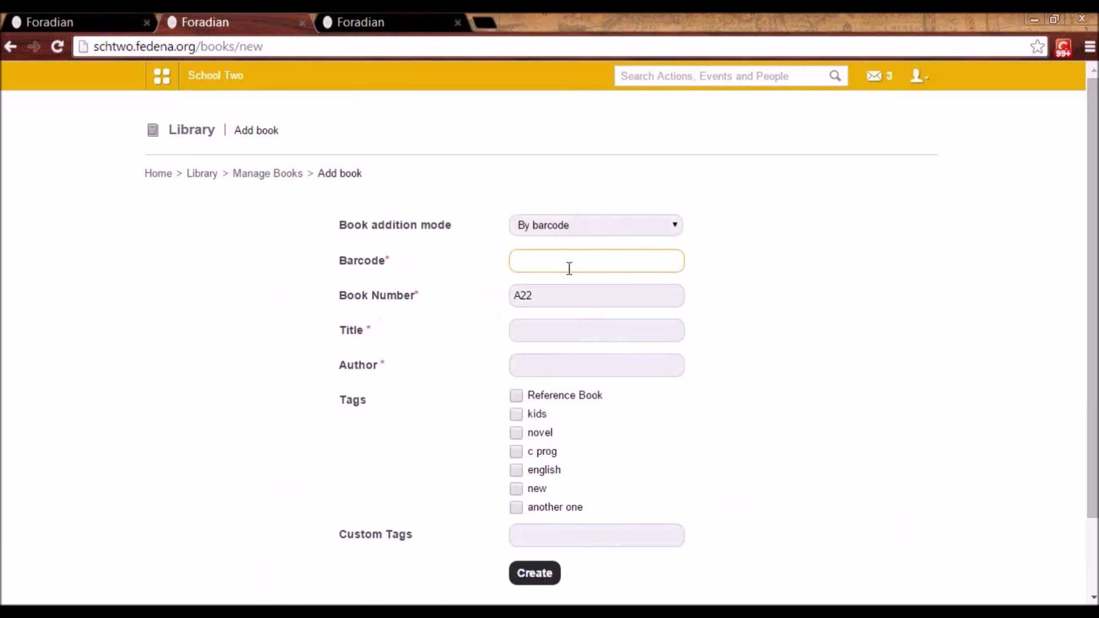
left_click(554, 229)
left_click(554, 241)
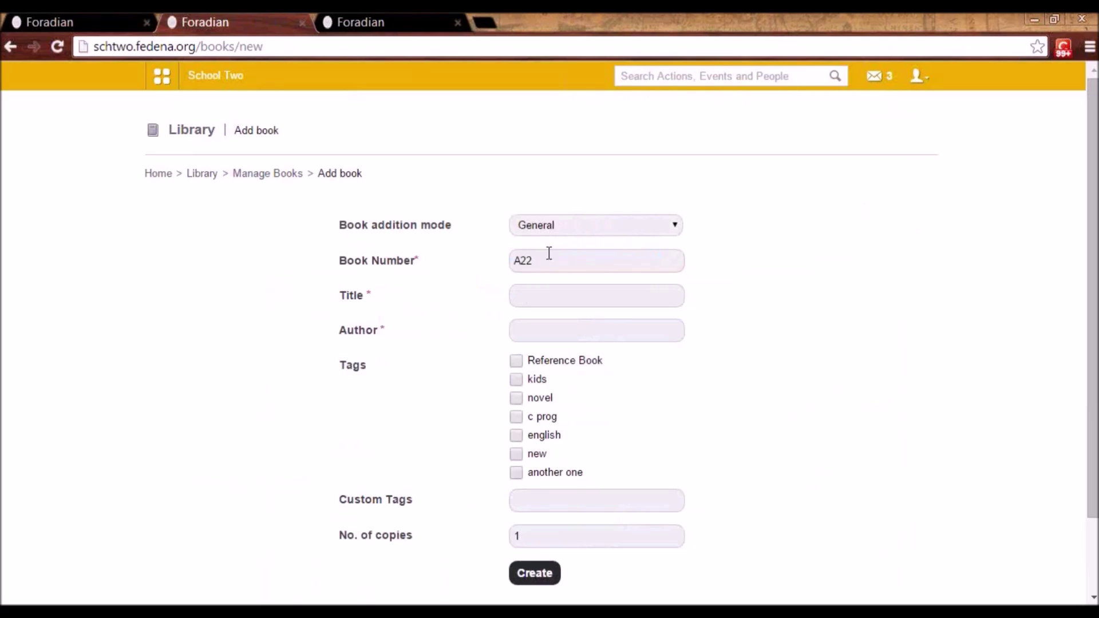
left_click(541, 295)
left_click(542, 328)
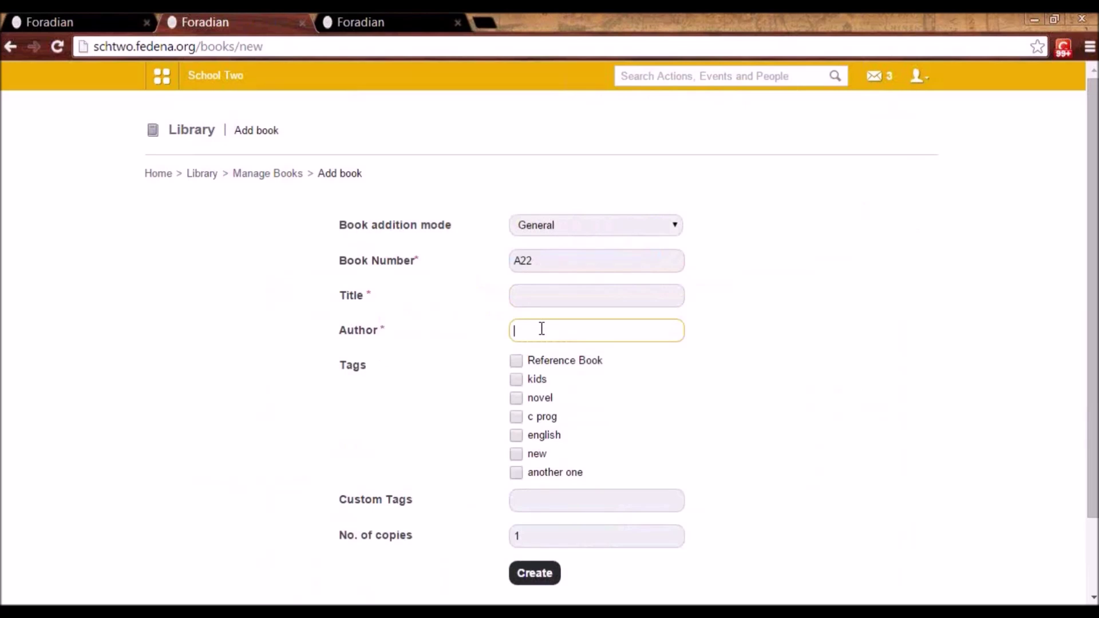
left_click(524, 492)
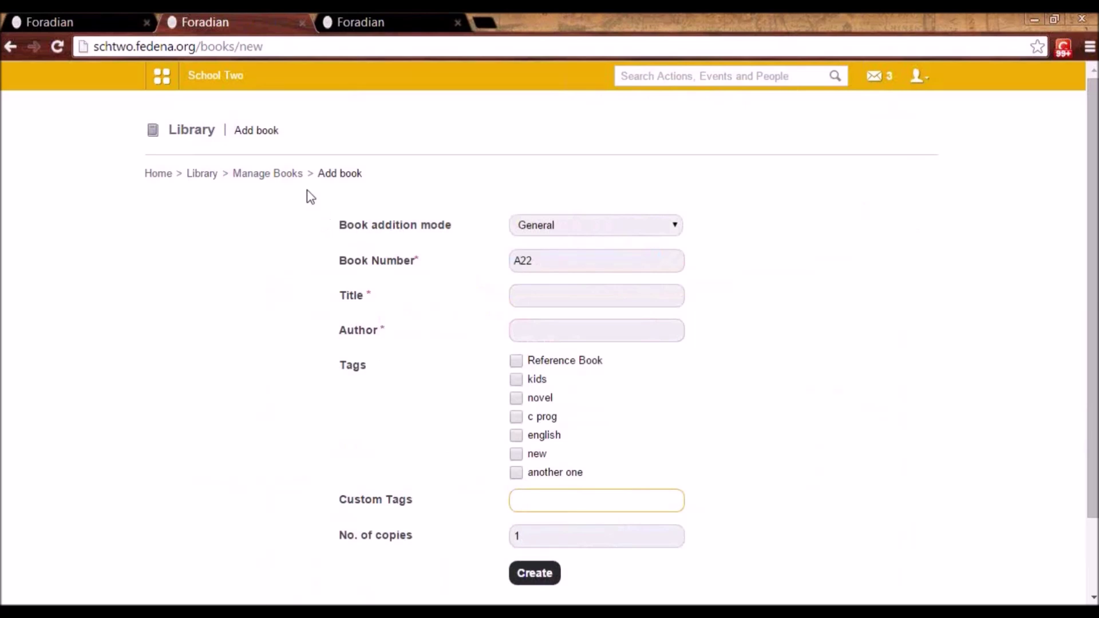
left_click(269, 177)
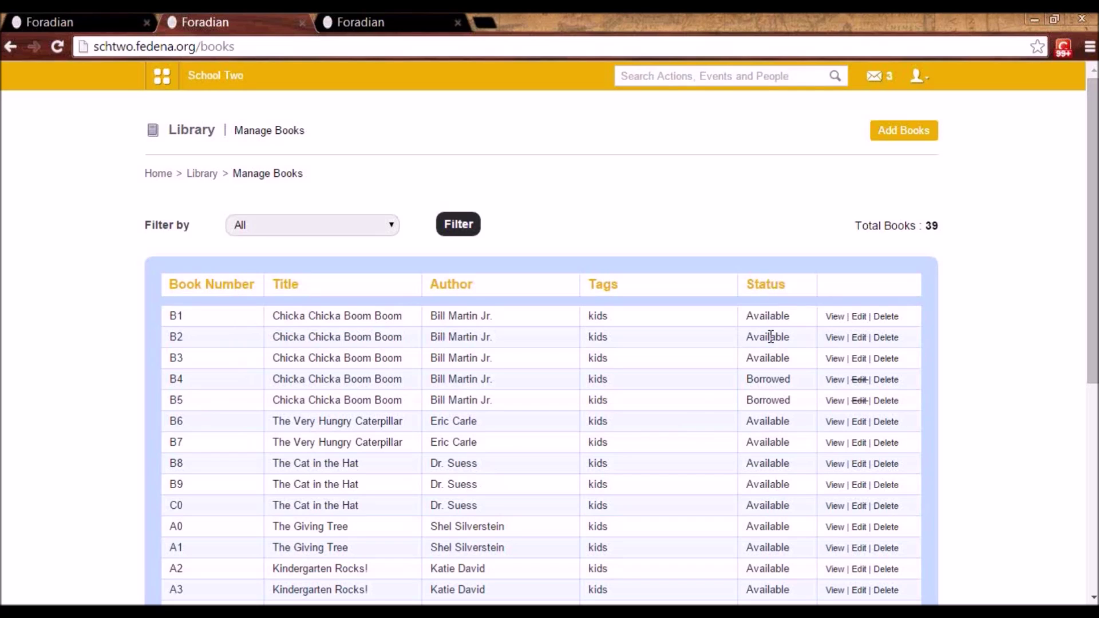
left_click(387, 229)
left_click(388, 231)
- Search the library by Book Number B8 and open The Cat in the Hat
left_click(202, 174)
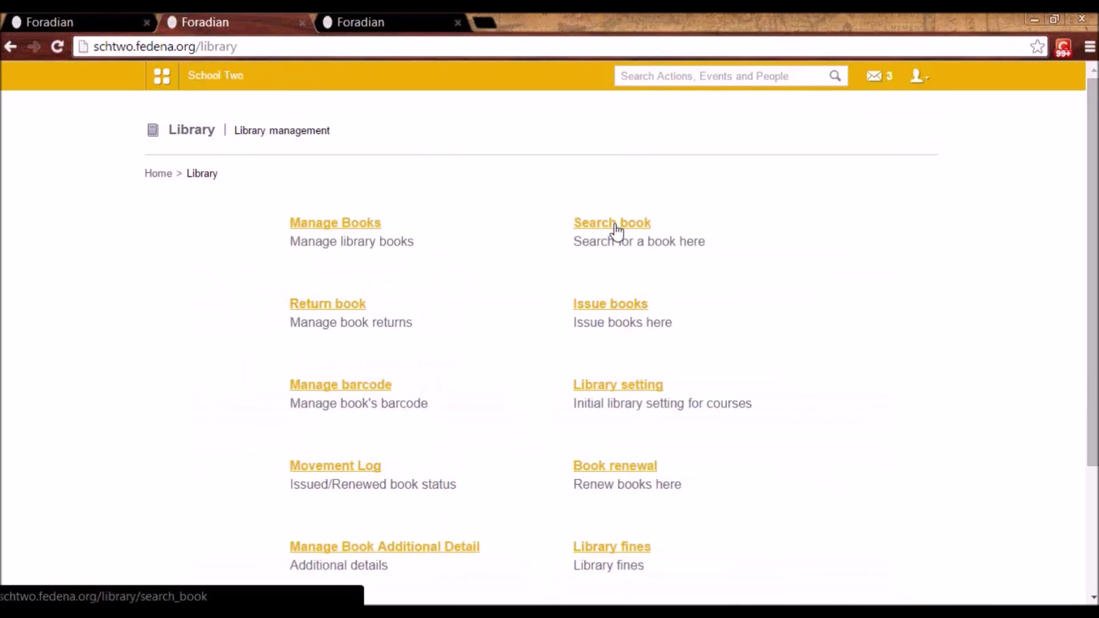
left_click(616, 226)
left_click(560, 235)
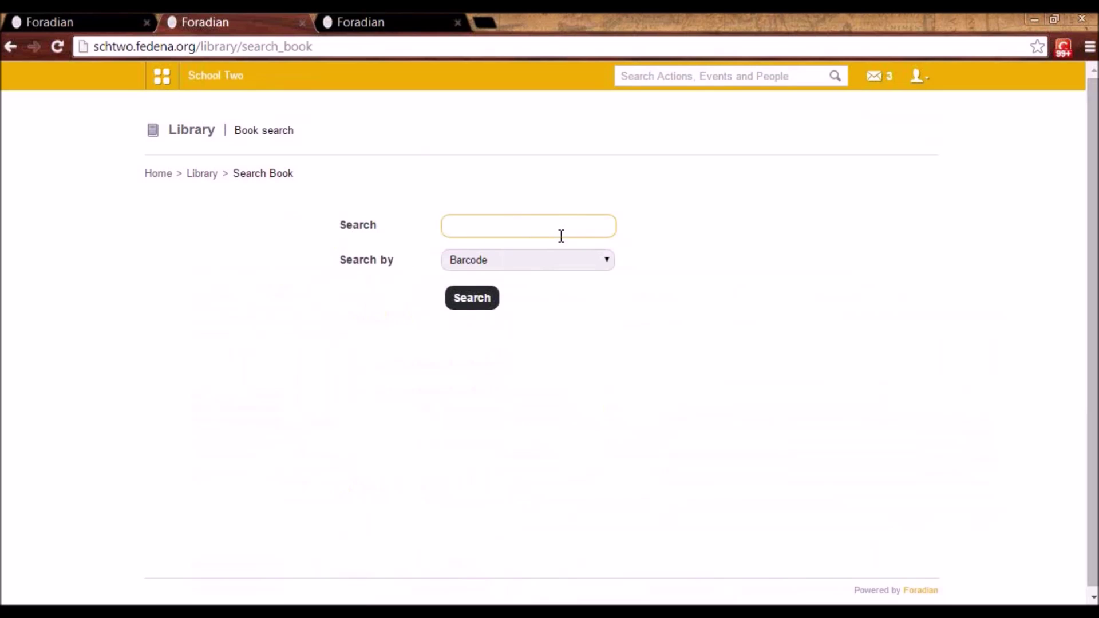
left_click(560, 264)
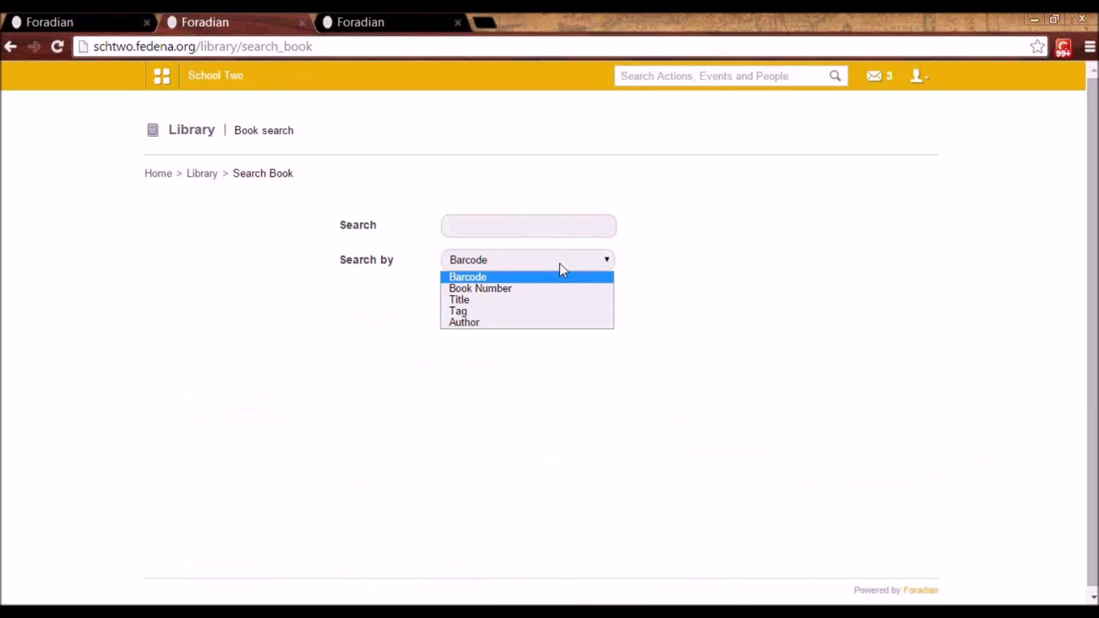
left_click(505, 229)
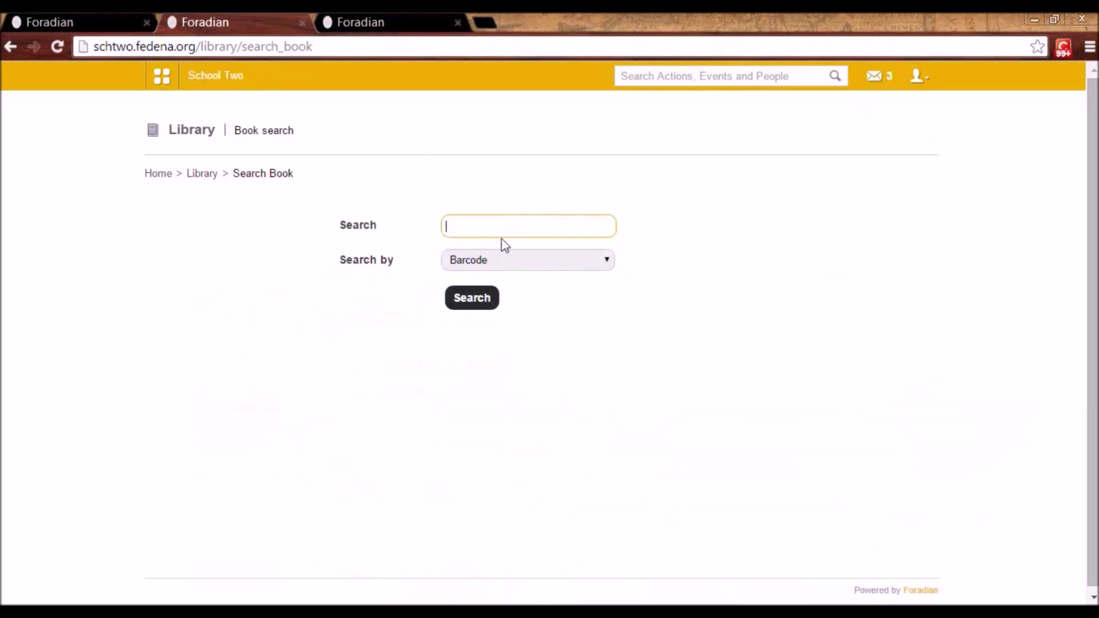
left_click(502, 262)
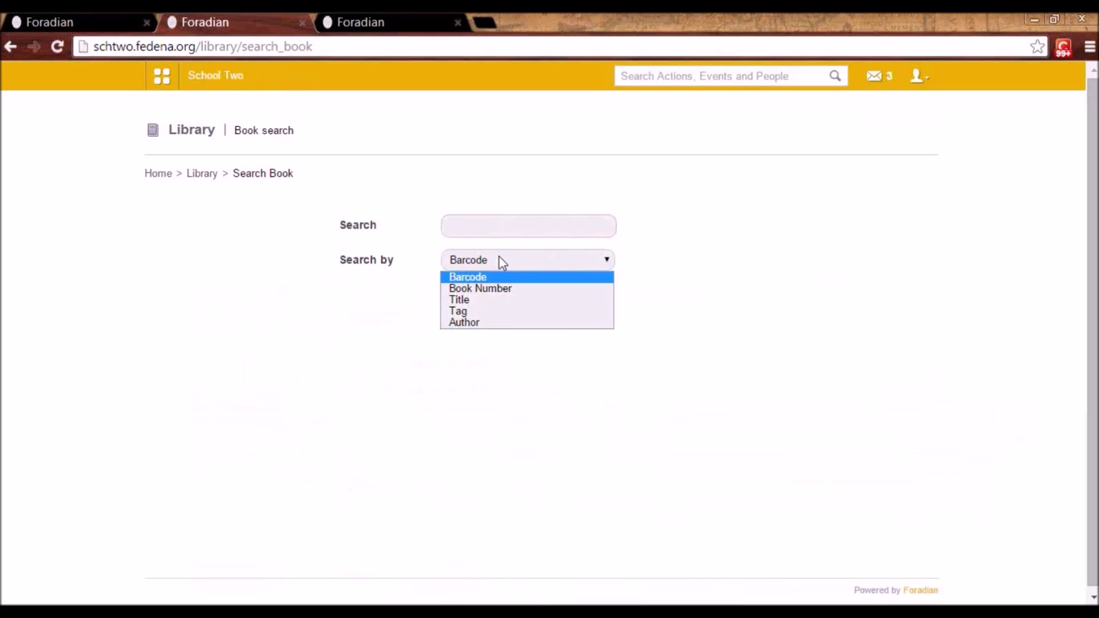
left_click(502, 289)
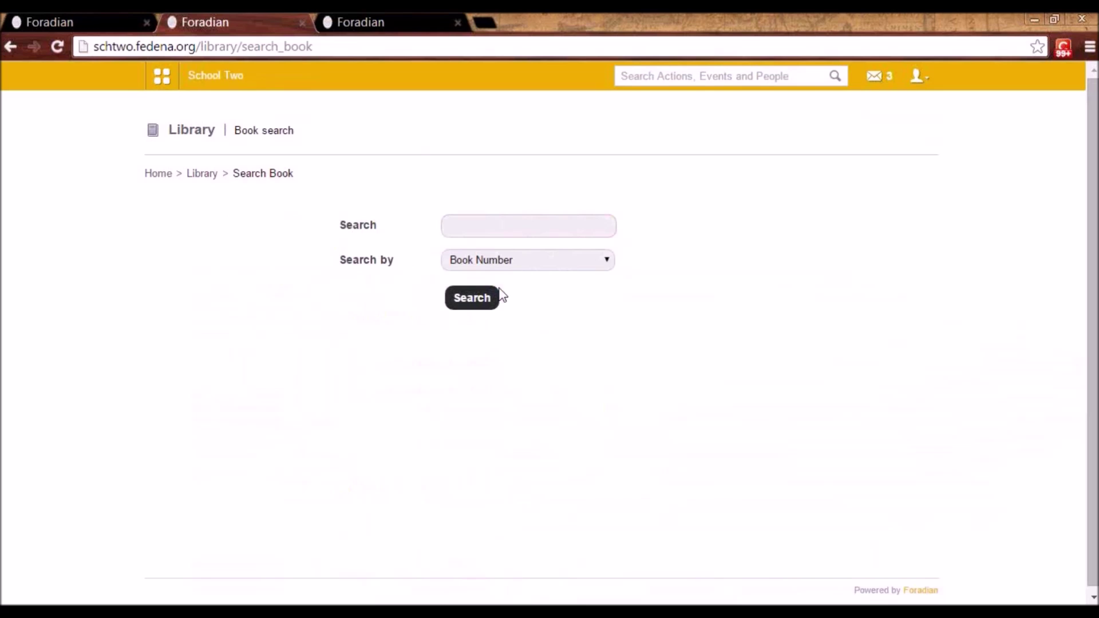
left_click(489, 227)
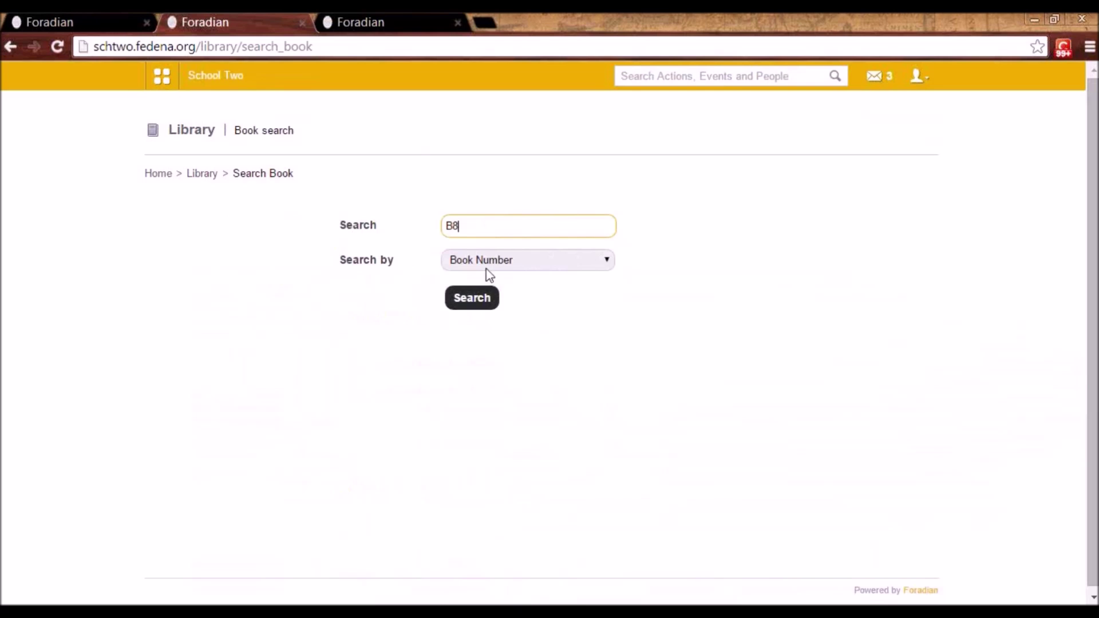
left_click(480, 300)
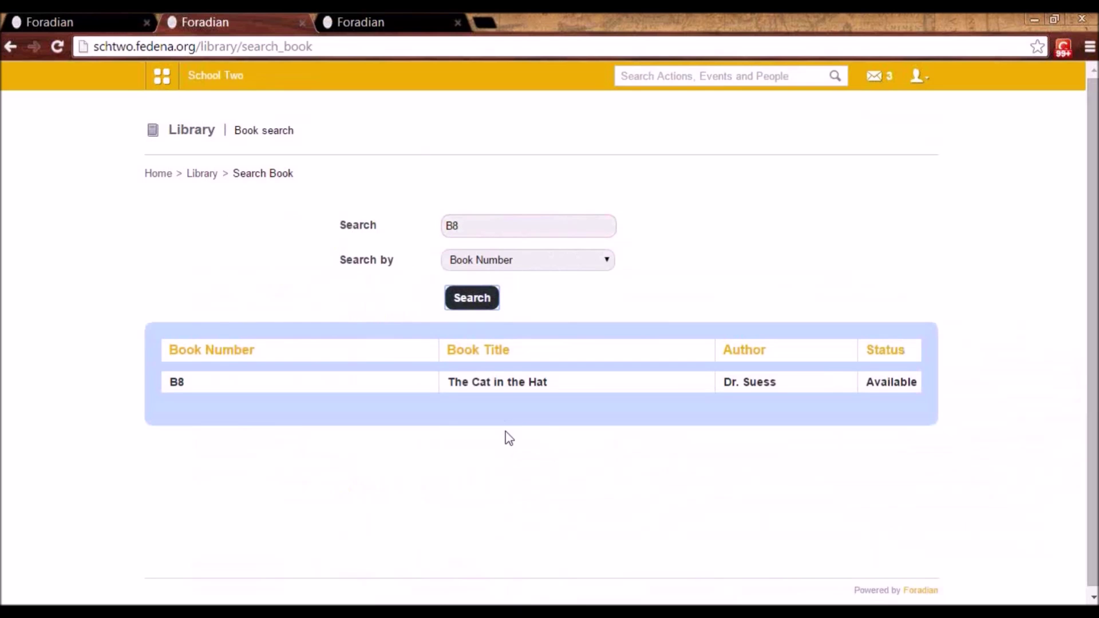
left_click(496, 386)
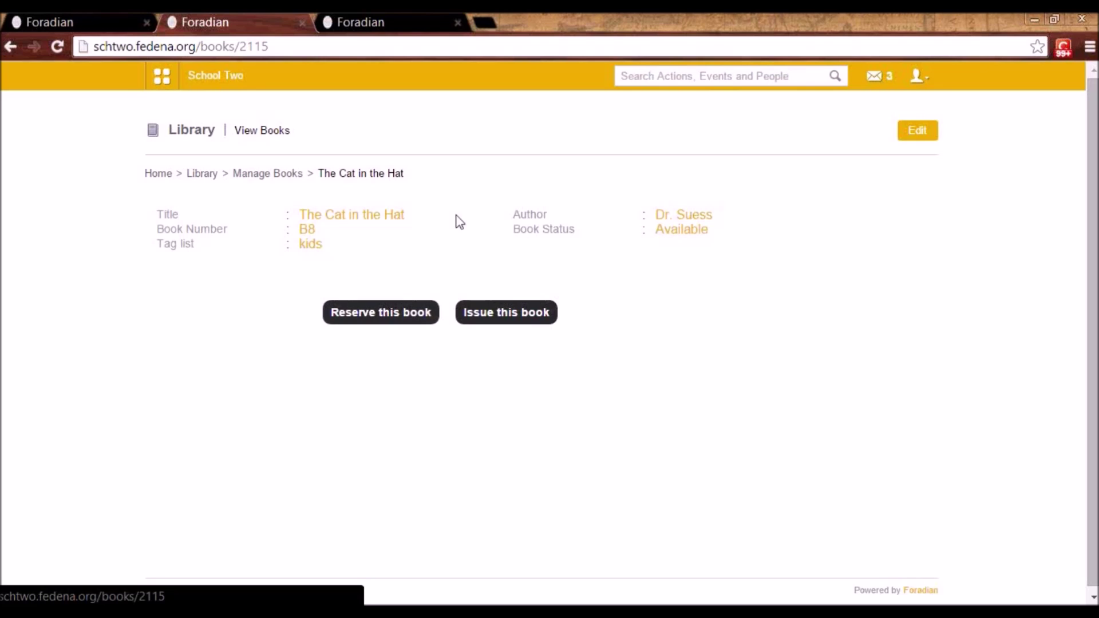
- Issue The Cat in the Hat to the student found by admission number, due 2014-11-28
left_click(505, 317)
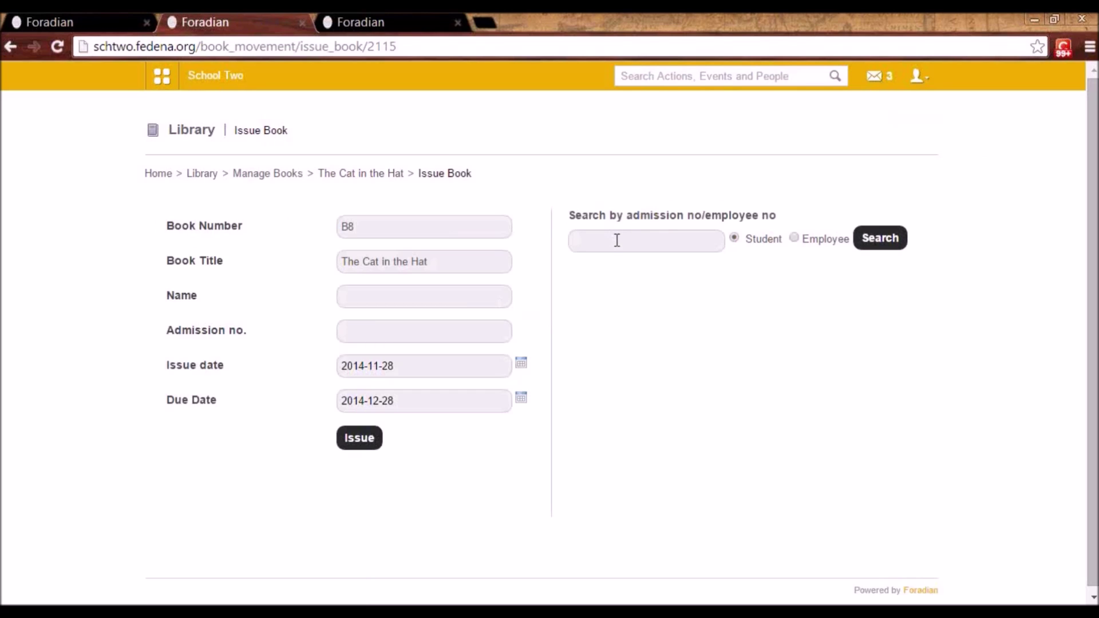
left_click(617, 240)
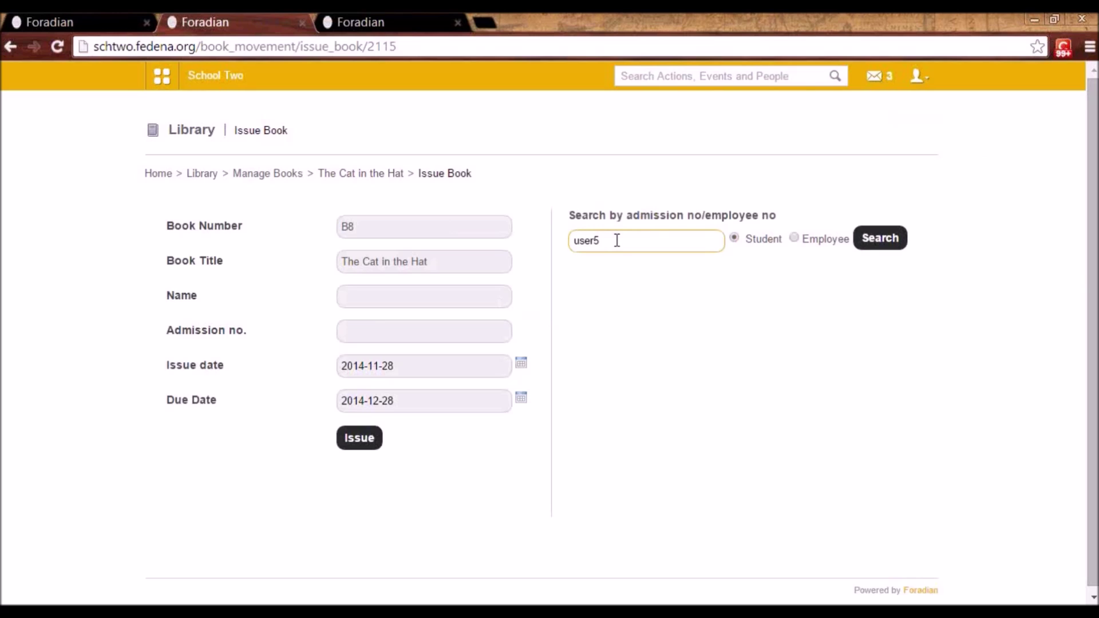
left_click(890, 240)
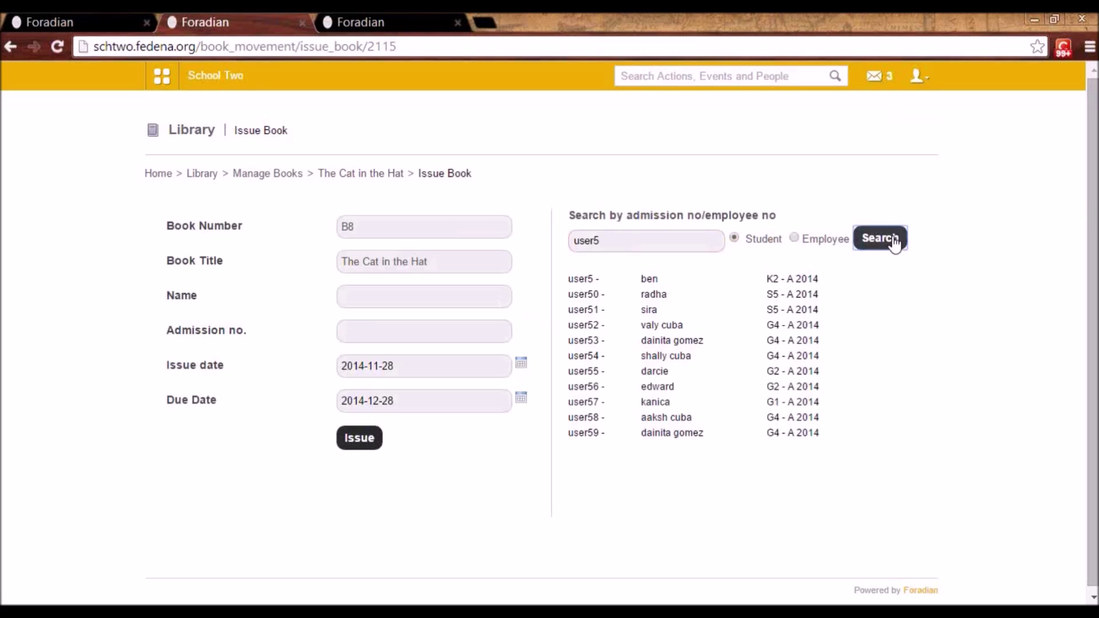
left_click(650, 280)
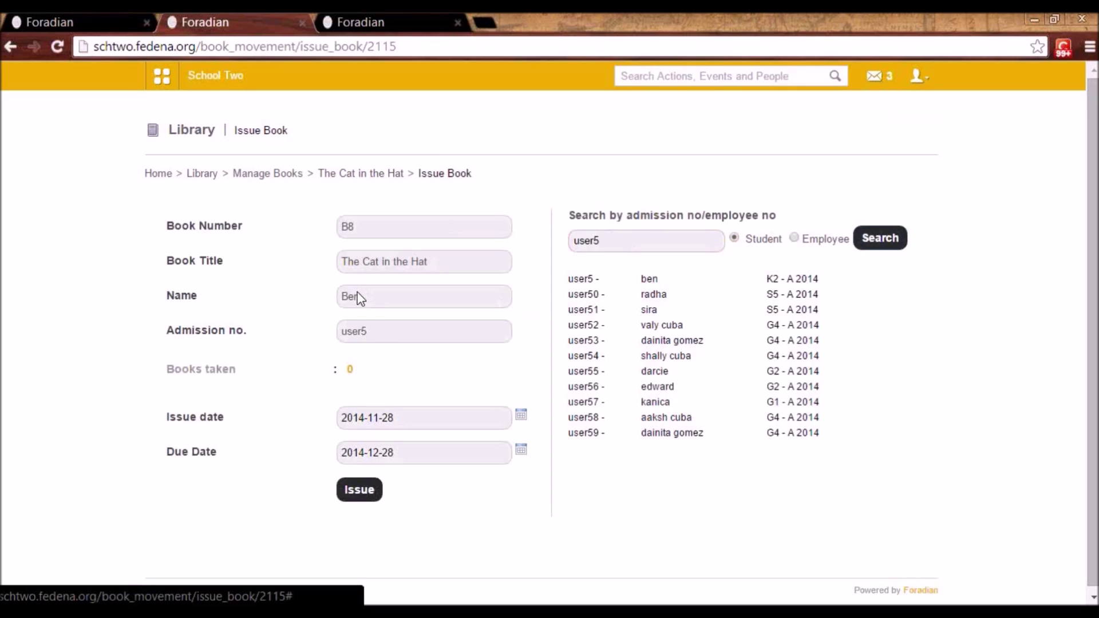
left_click(521, 452)
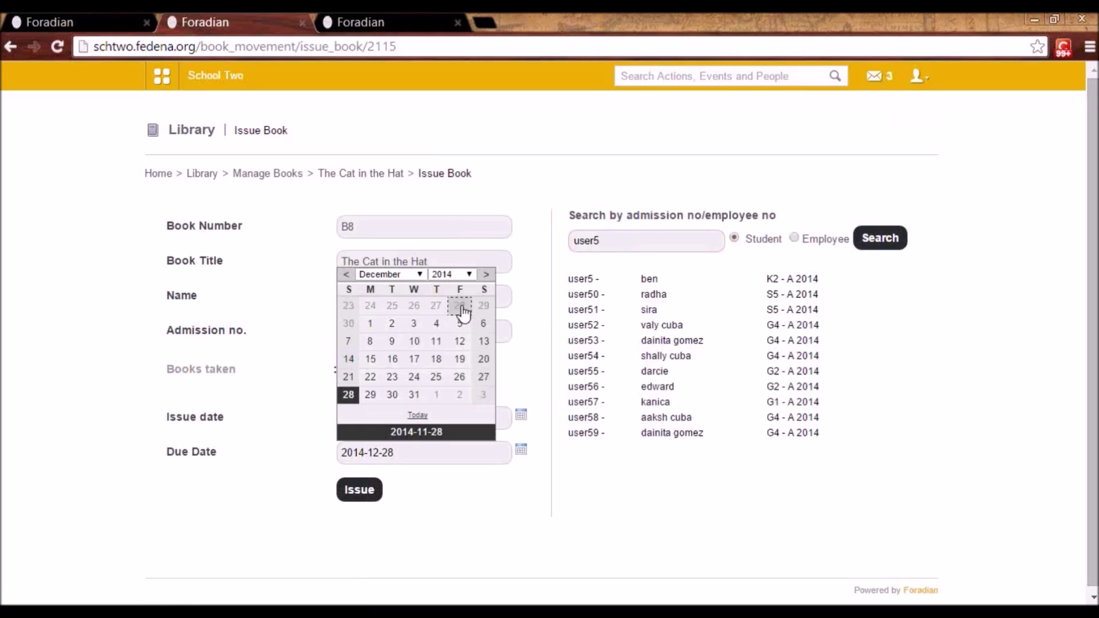
left_click(460, 307)
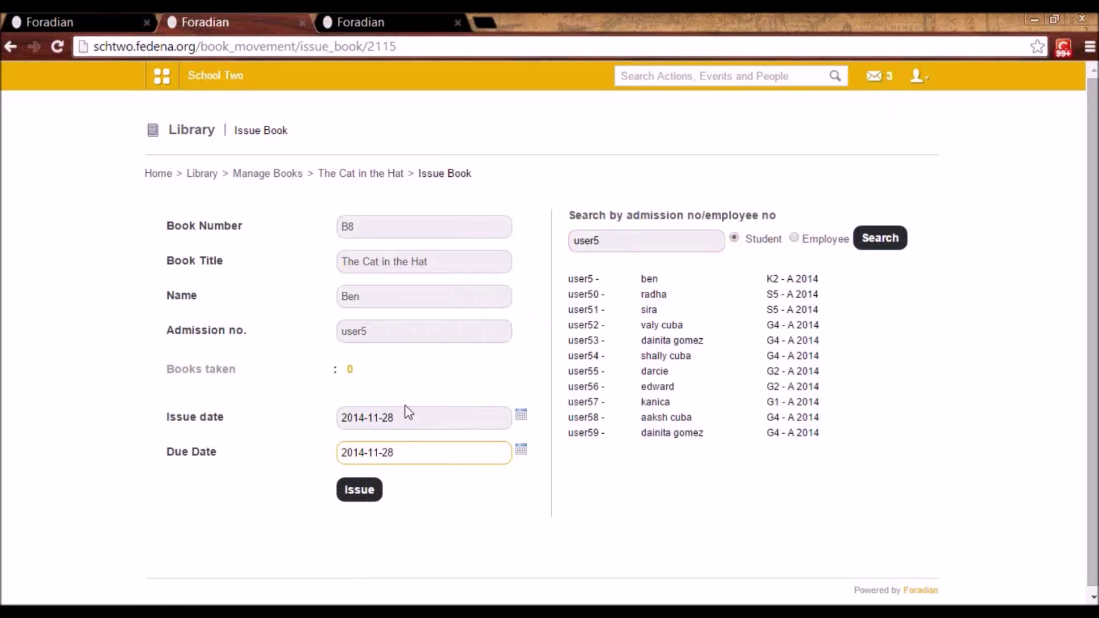
left_click(356, 494)
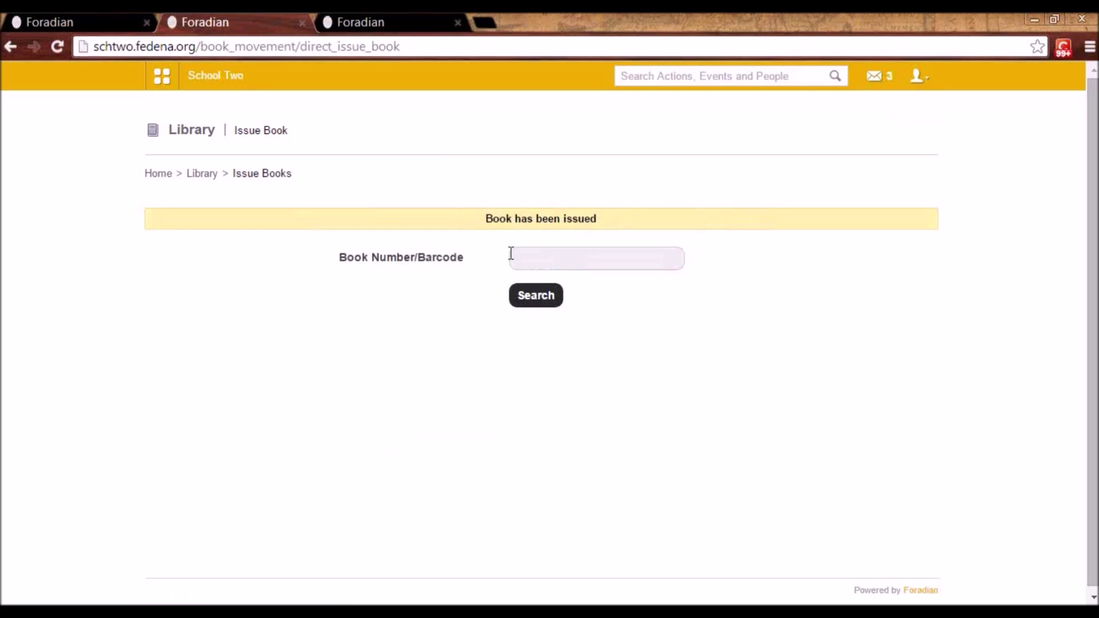
- Check the renewal details for B8, The Cat in the Hat, showing due date 2014-12-28
left_click(203, 174)
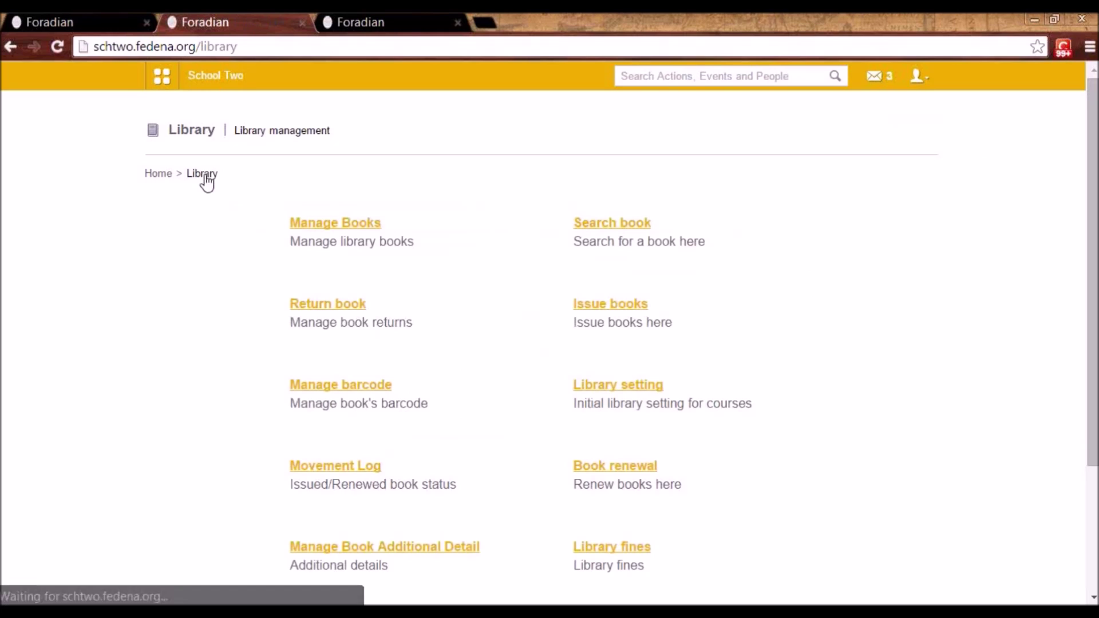
left_click(611, 473)
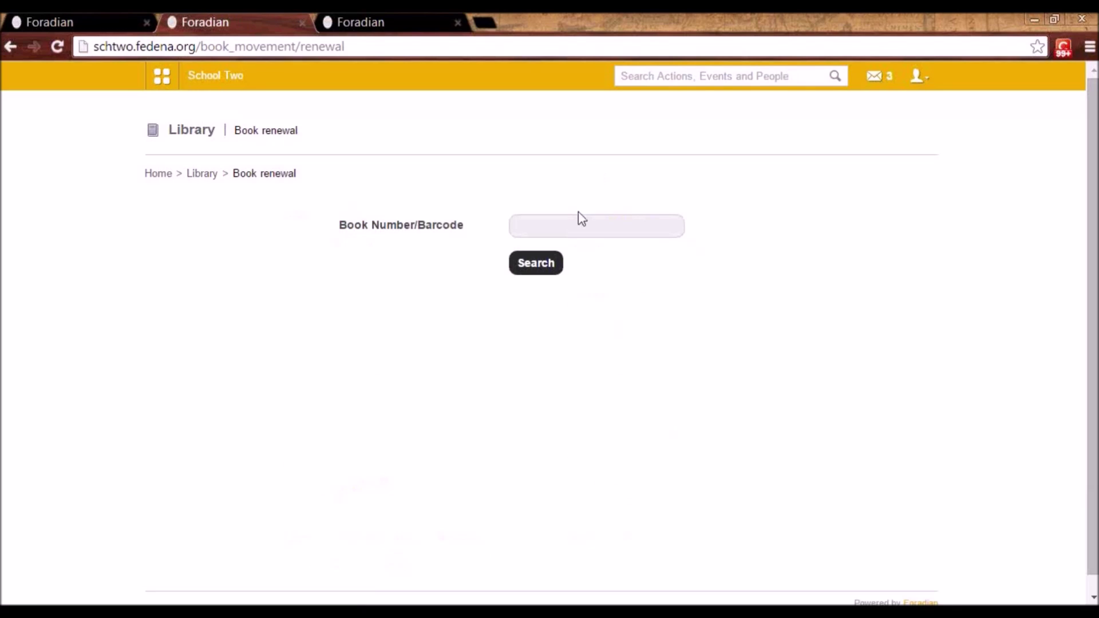
left_click(567, 233)
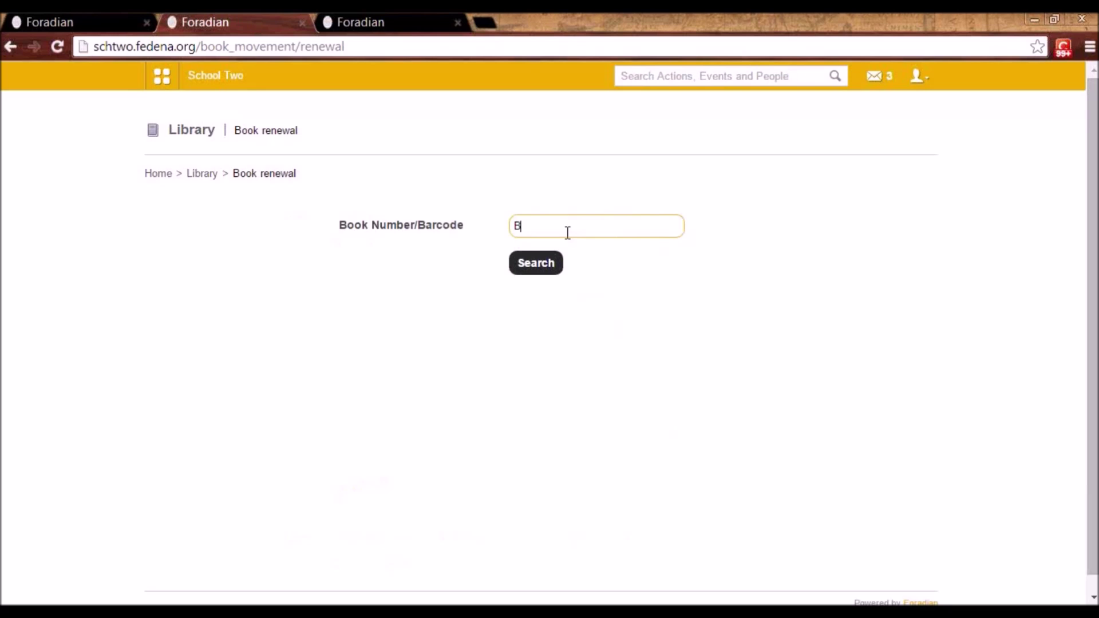
left_click(536, 268)
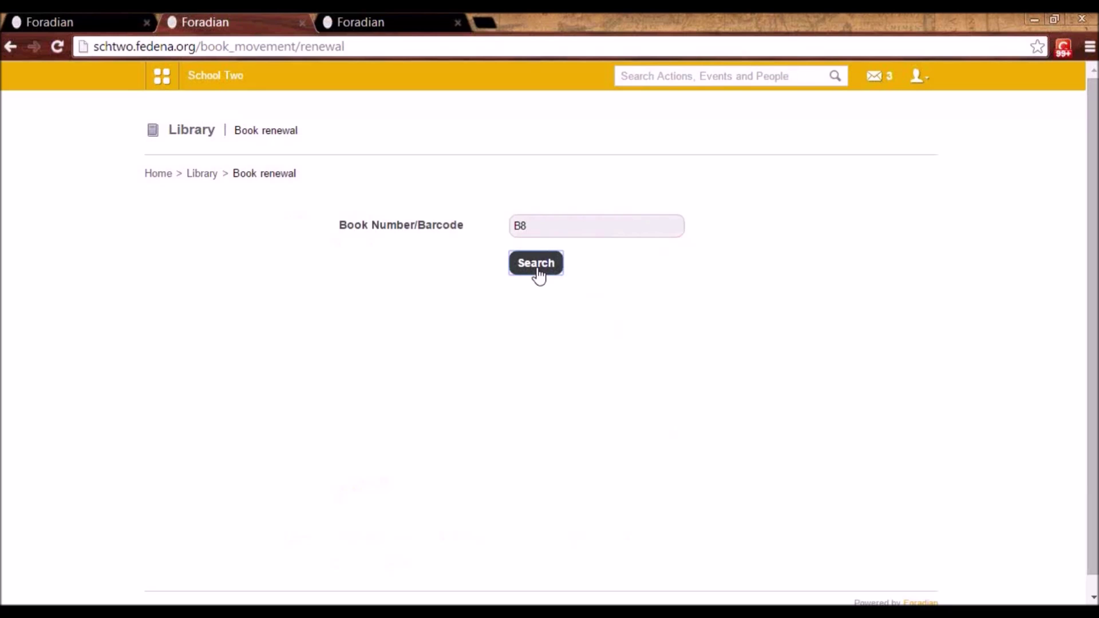
left_click(566, 361)
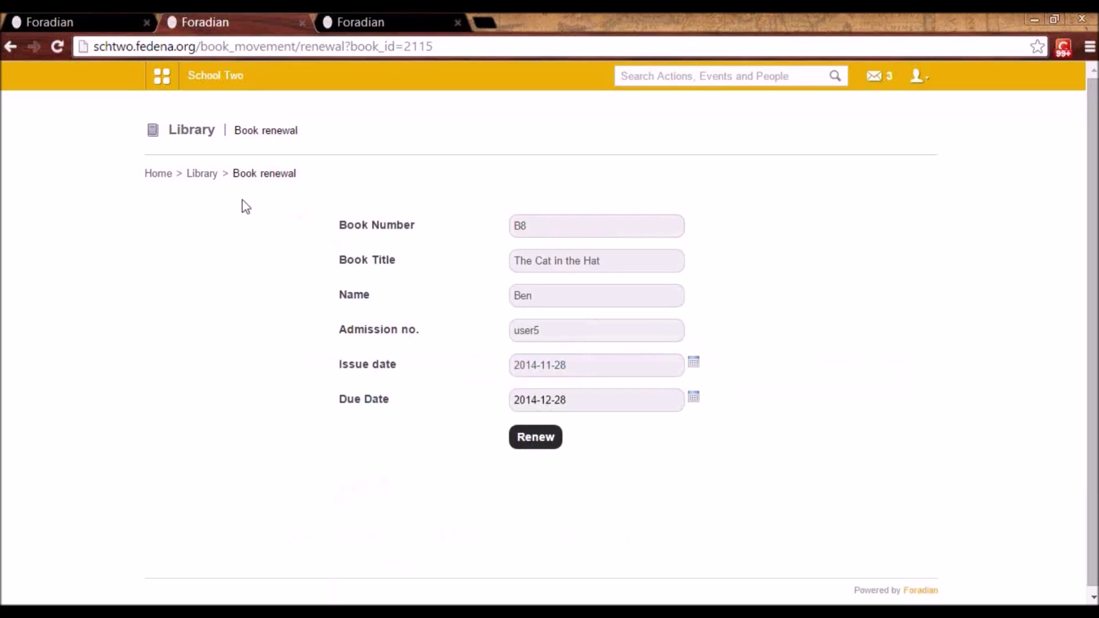
left_click(202, 174)
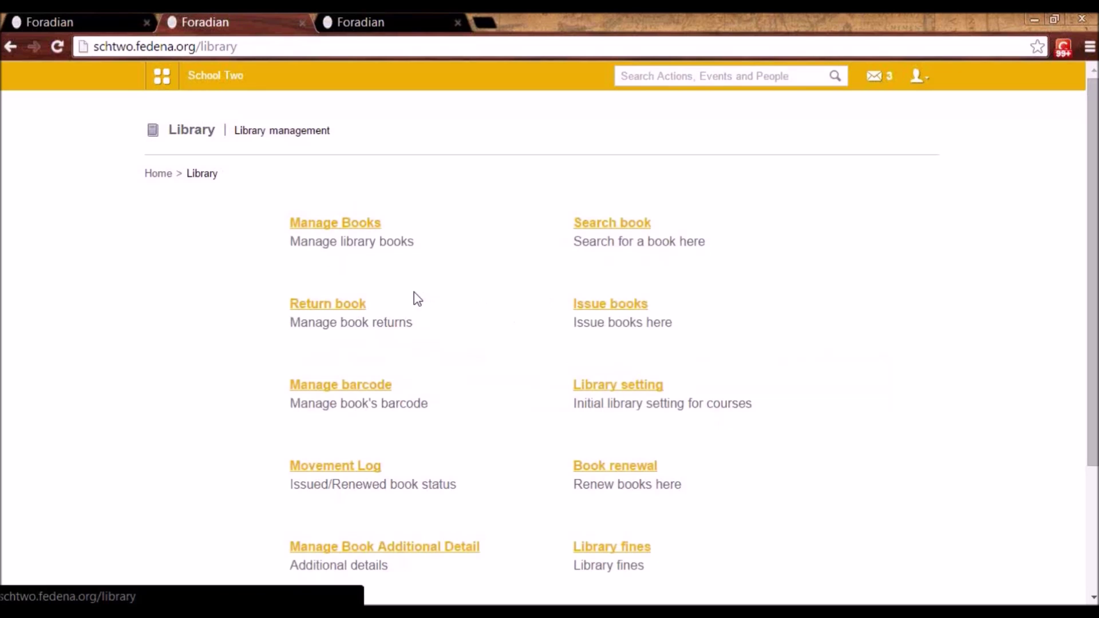
- Mark book B8, The Cat in the Hat, as returned on the Return book page
left_click(352, 312)
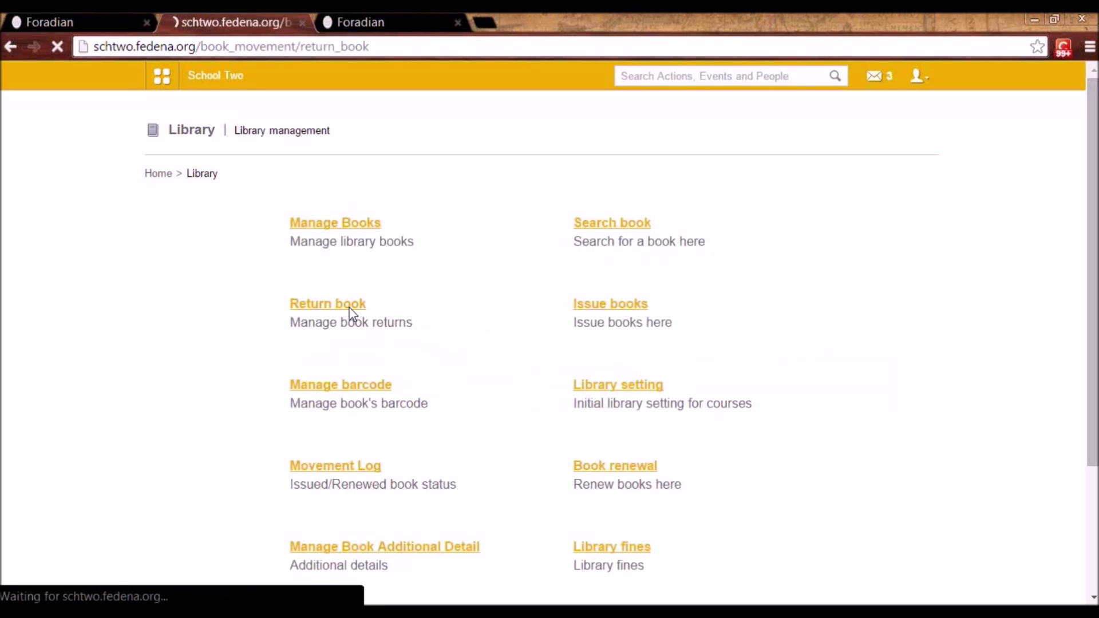
left_click(547, 229)
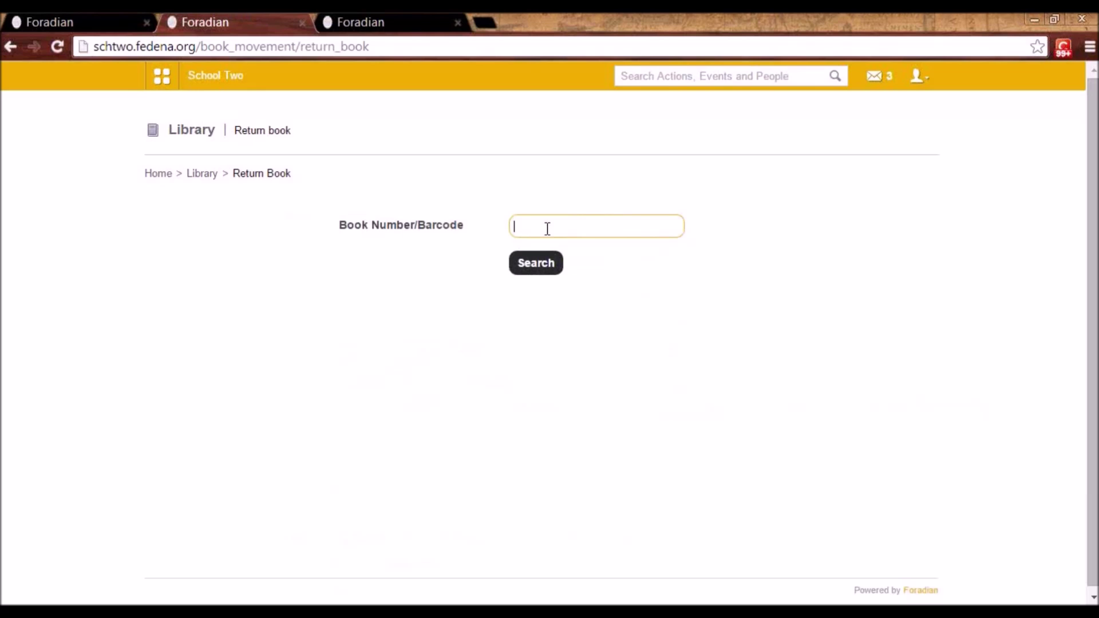
left_click(538, 272)
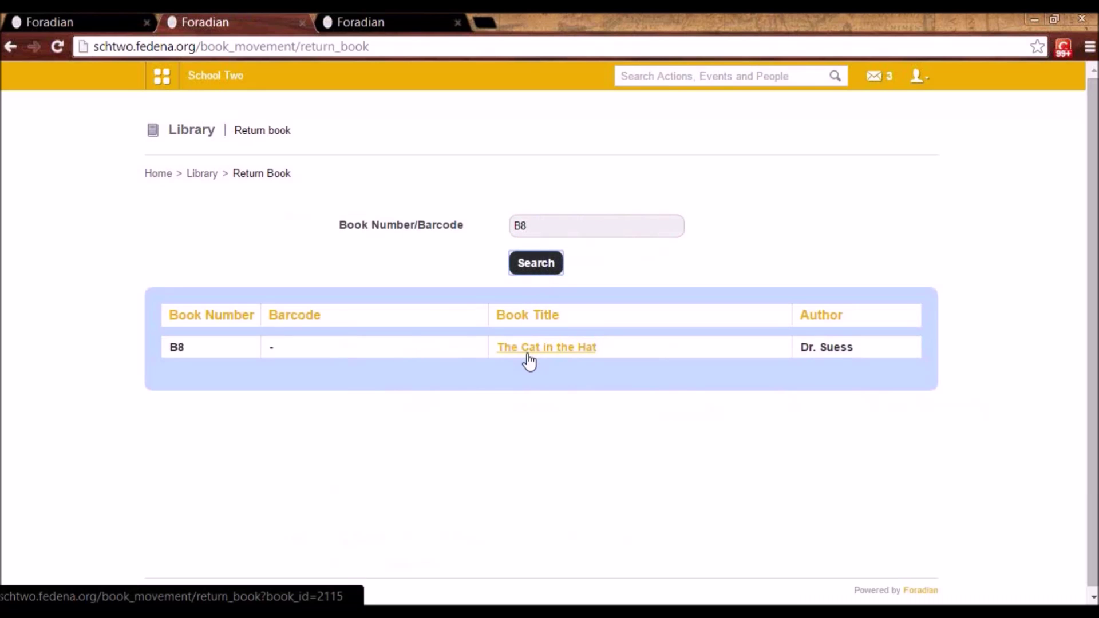
left_click(527, 353)
left_click(557, 321)
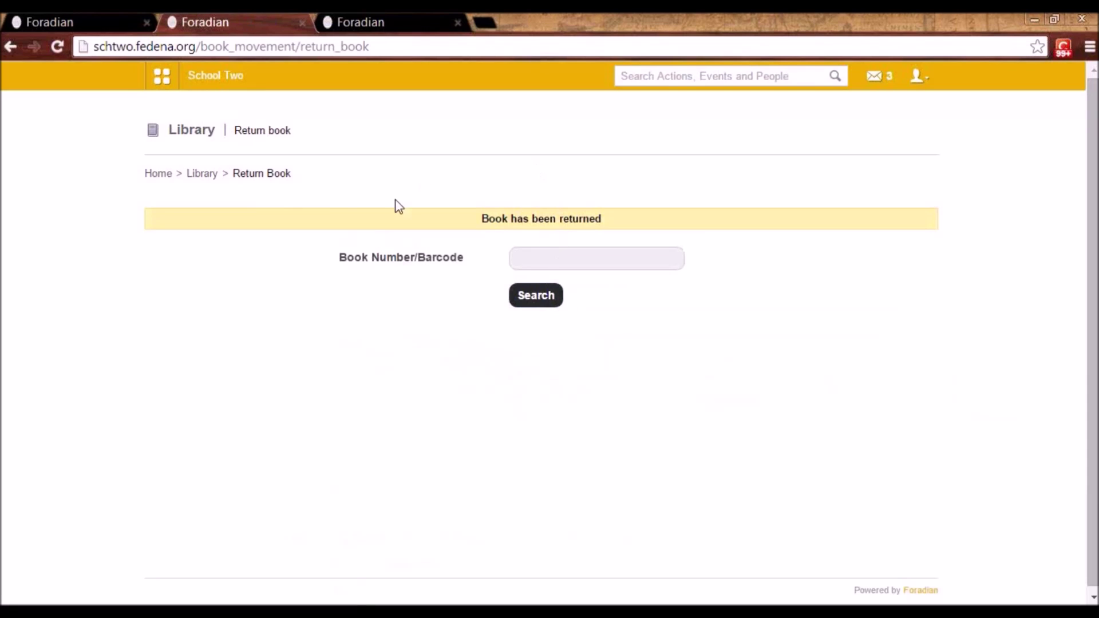
left_click(203, 175)
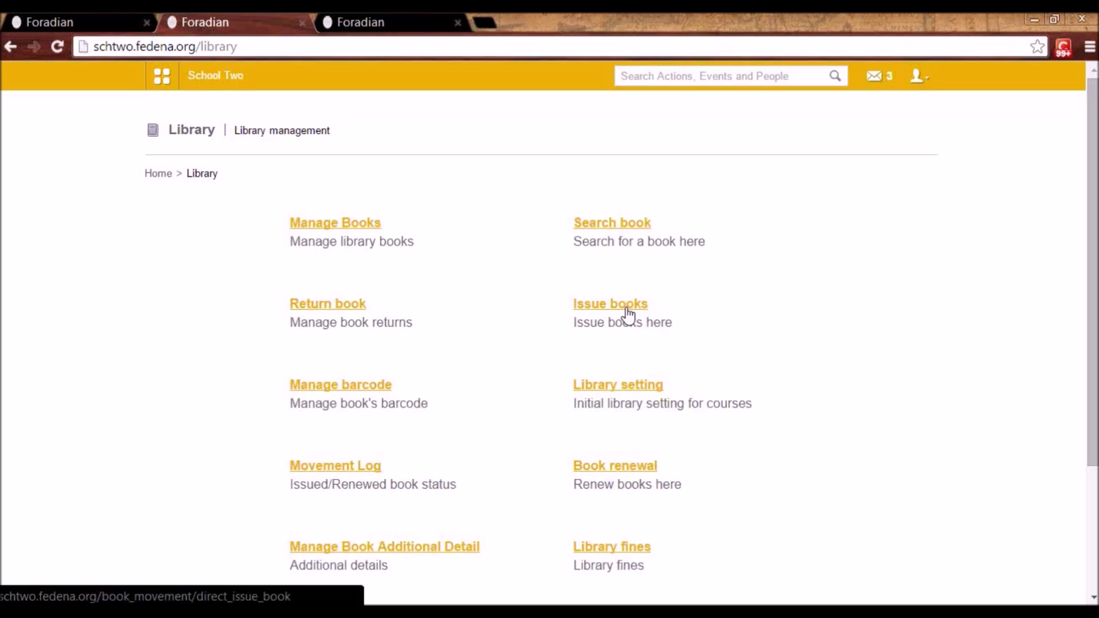
left_click(346, 390)
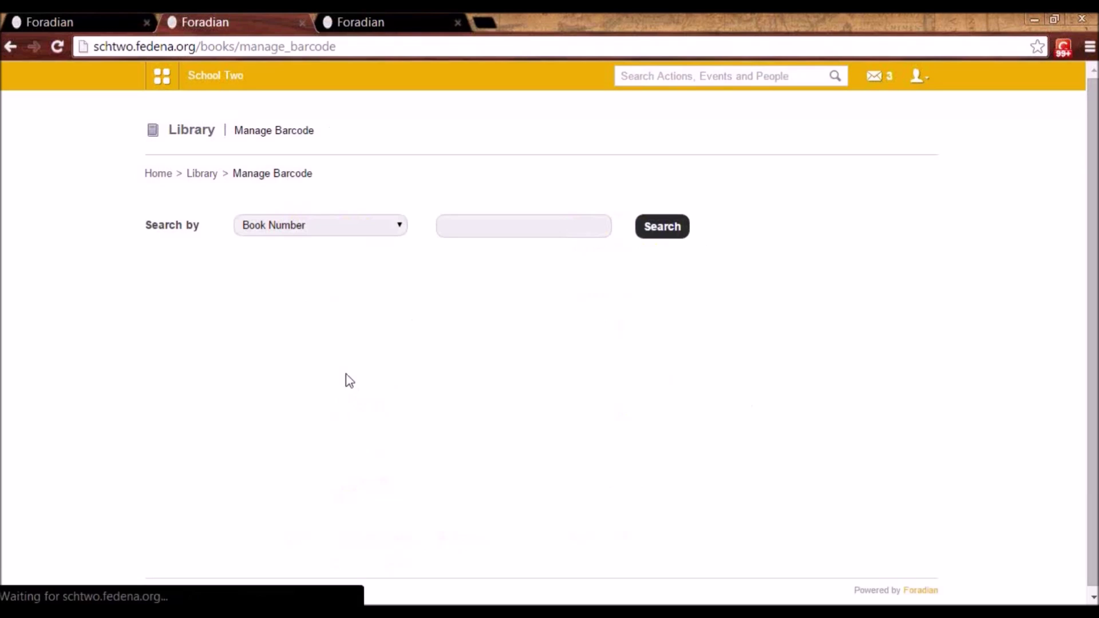
left_click(378, 229)
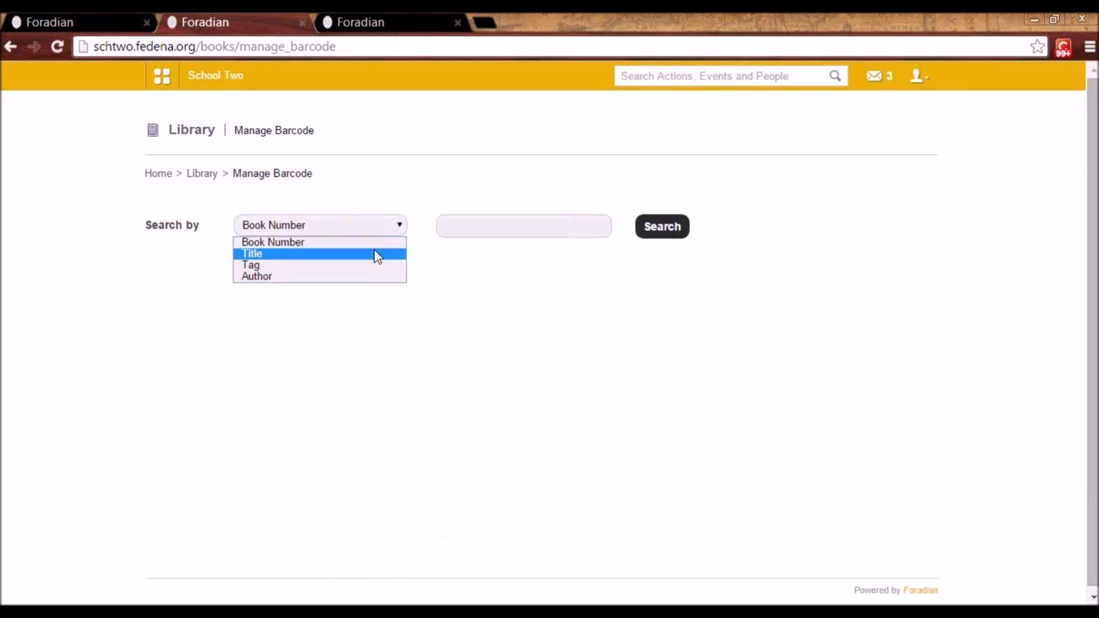
left_click(377, 254)
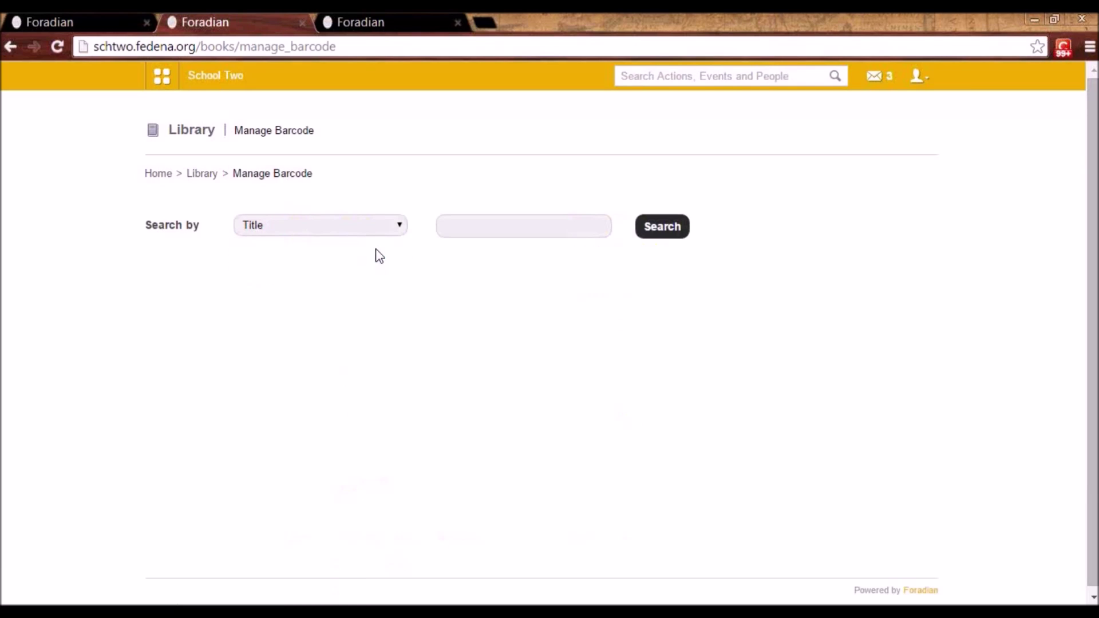
left_click(513, 223)
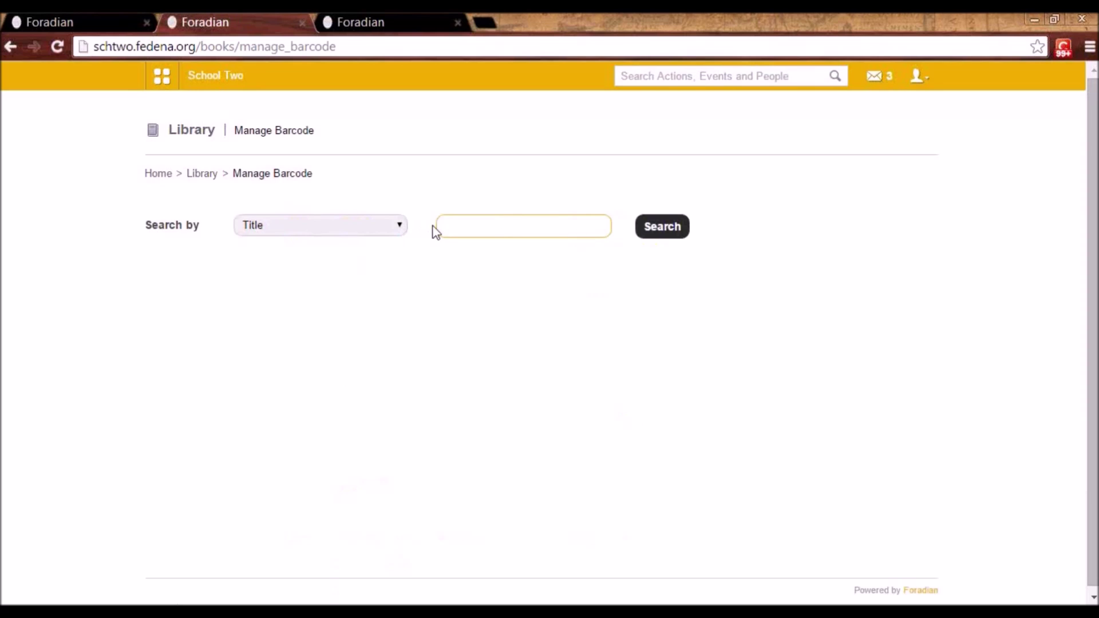
type("d")
type("hi")
left_click(663, 228)
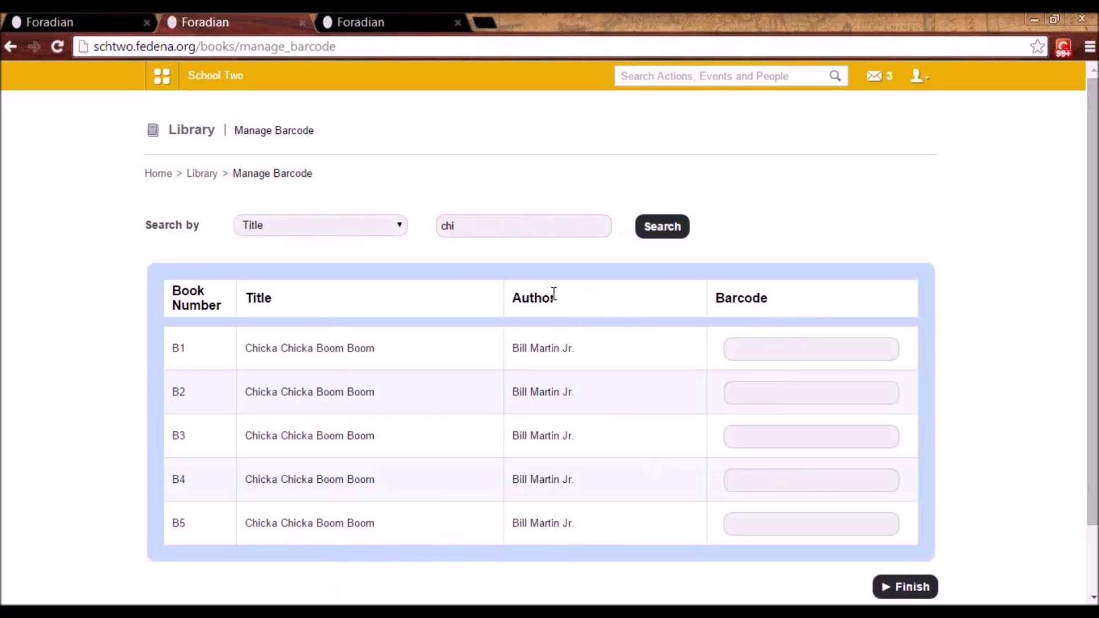
left_click(202, 173)
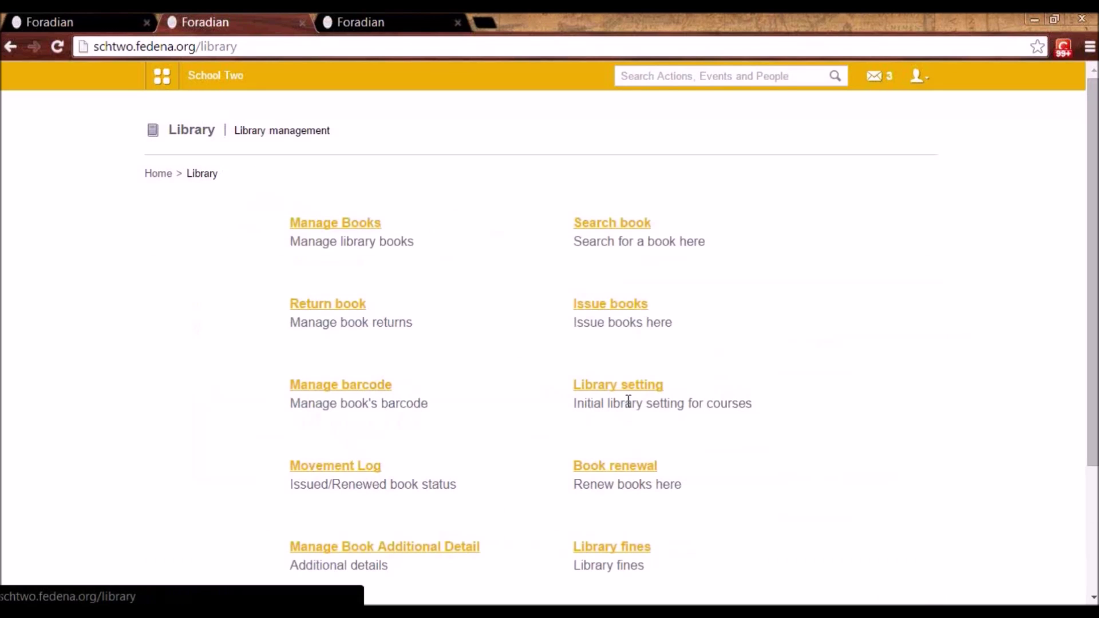
left_click(627, 388)
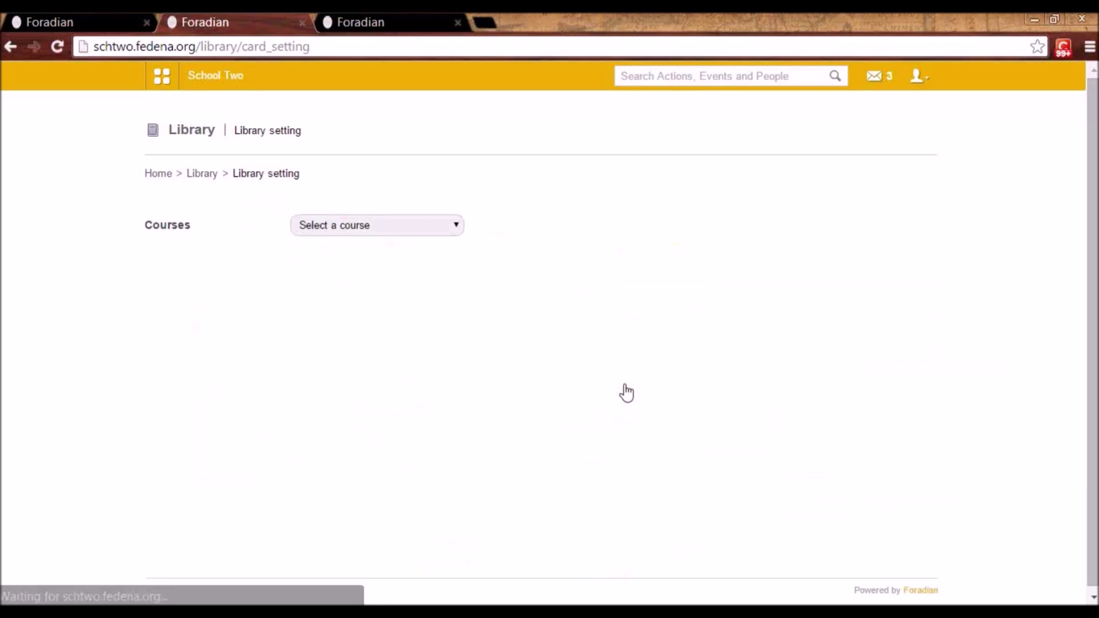
left_click(415, 225)
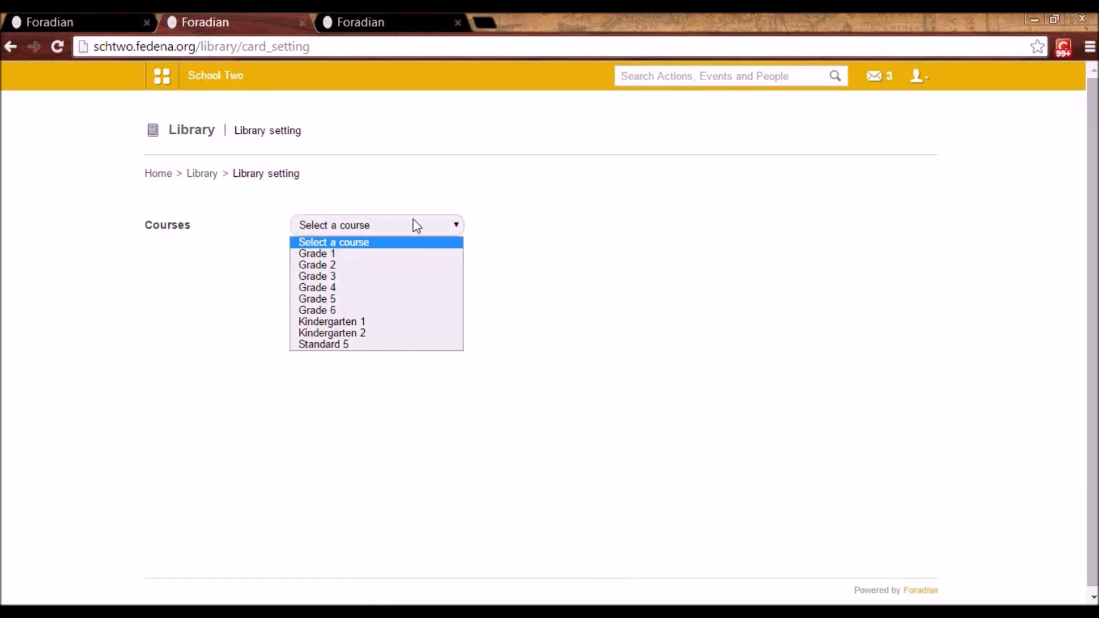
left_click(396, 321)
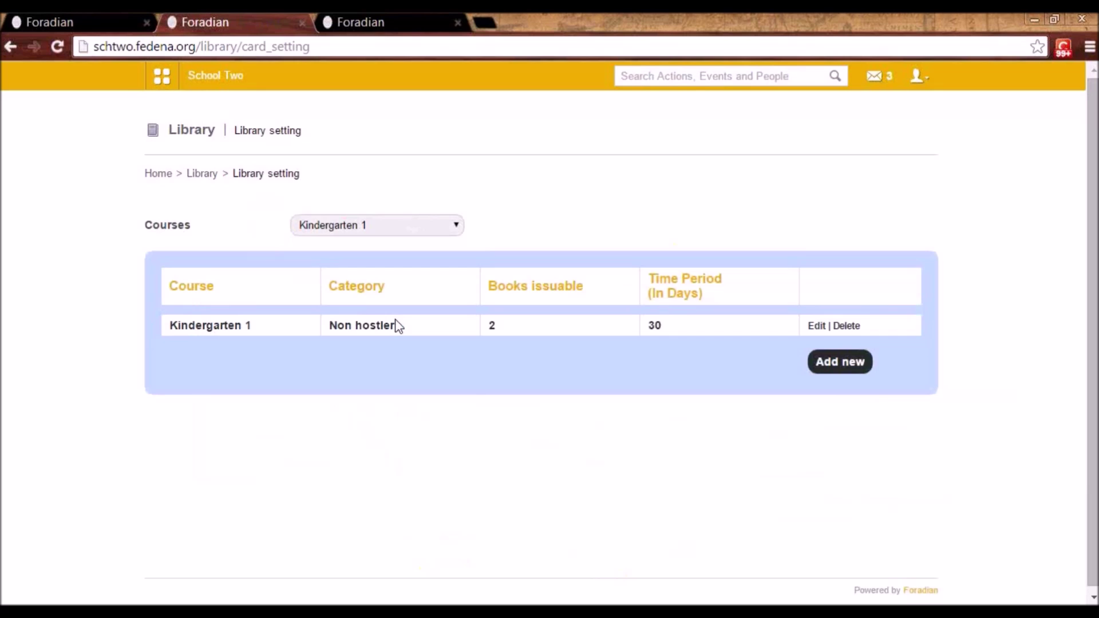
left_click(816, 326)
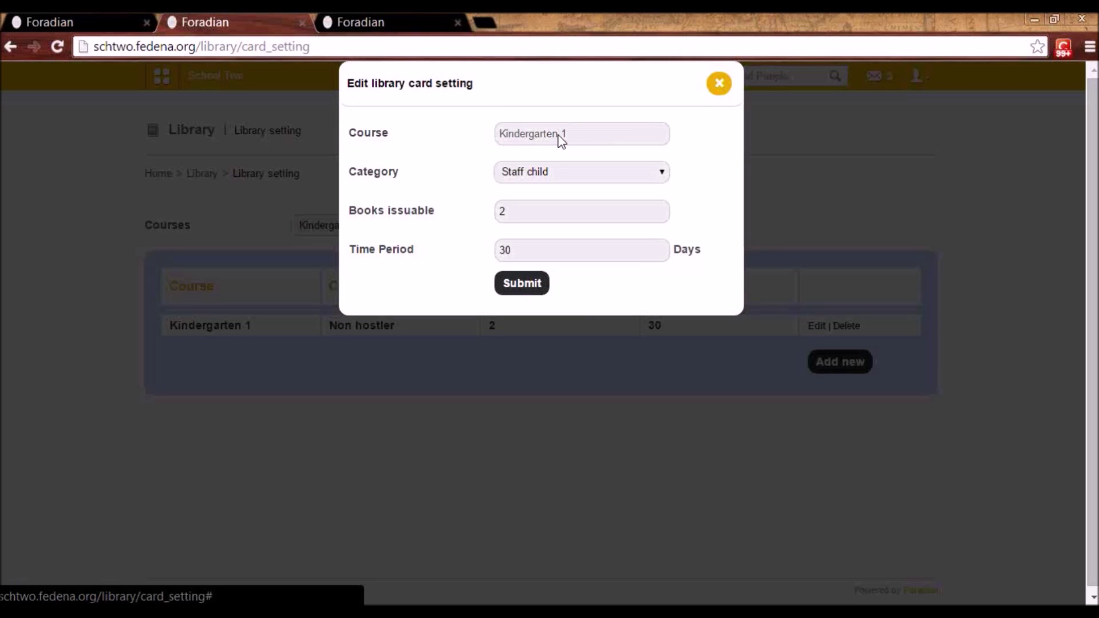
left_click(547, 167)
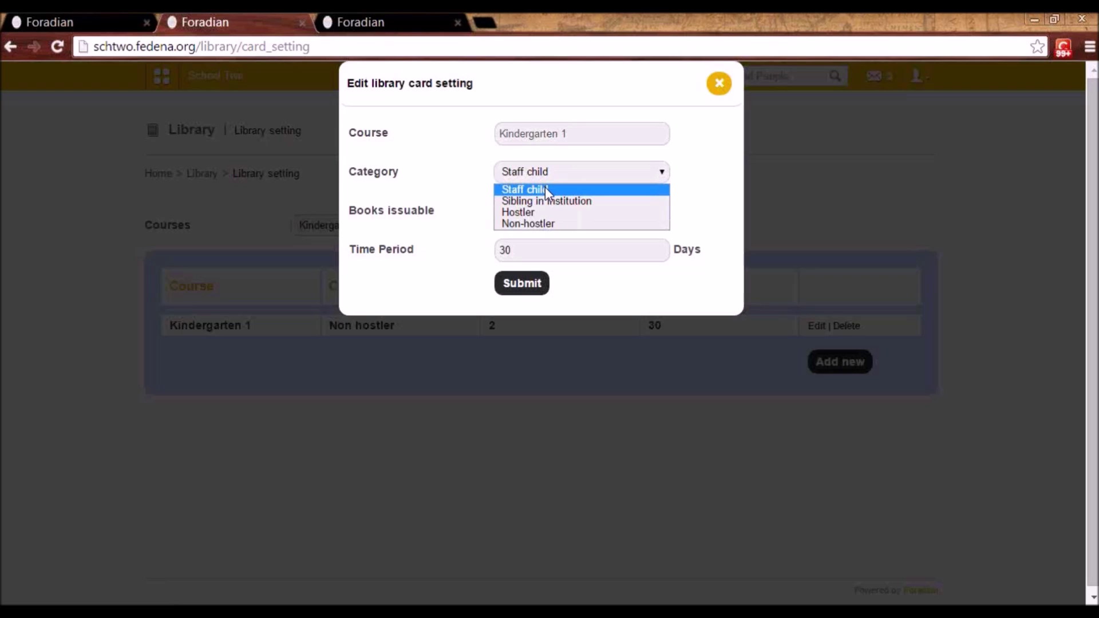
left_click(545, 167)
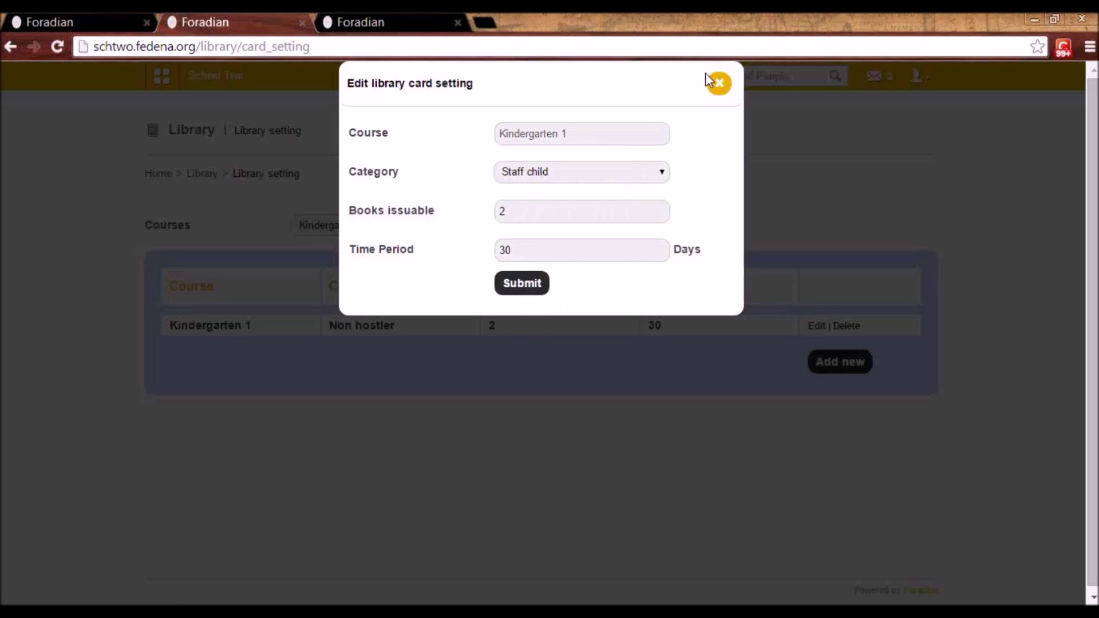
left_click(627, 178)
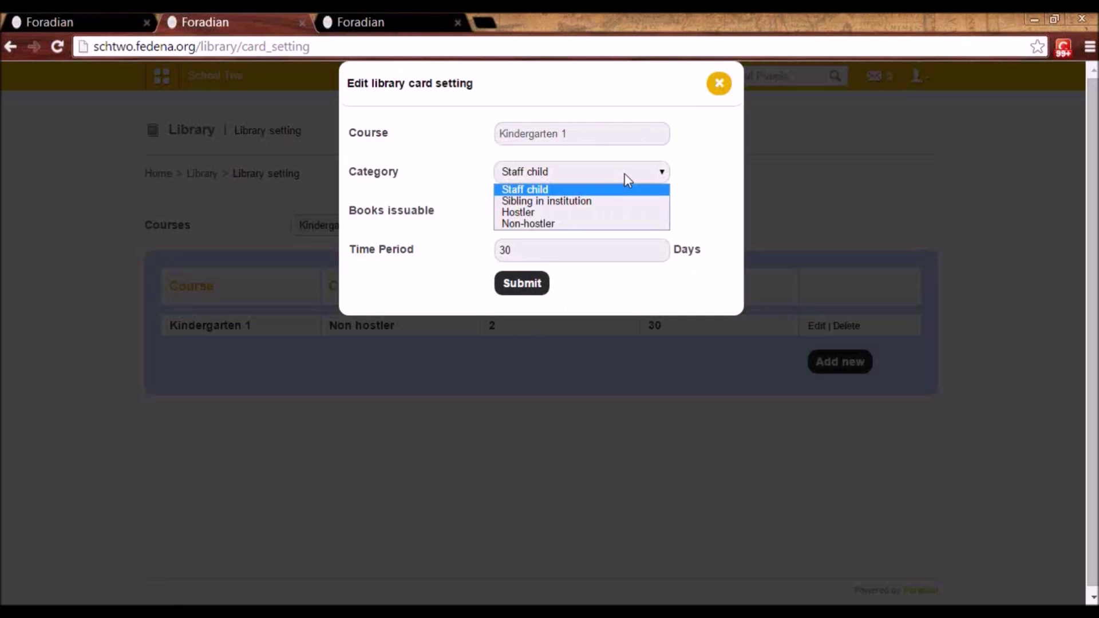
left_click(625, 177)
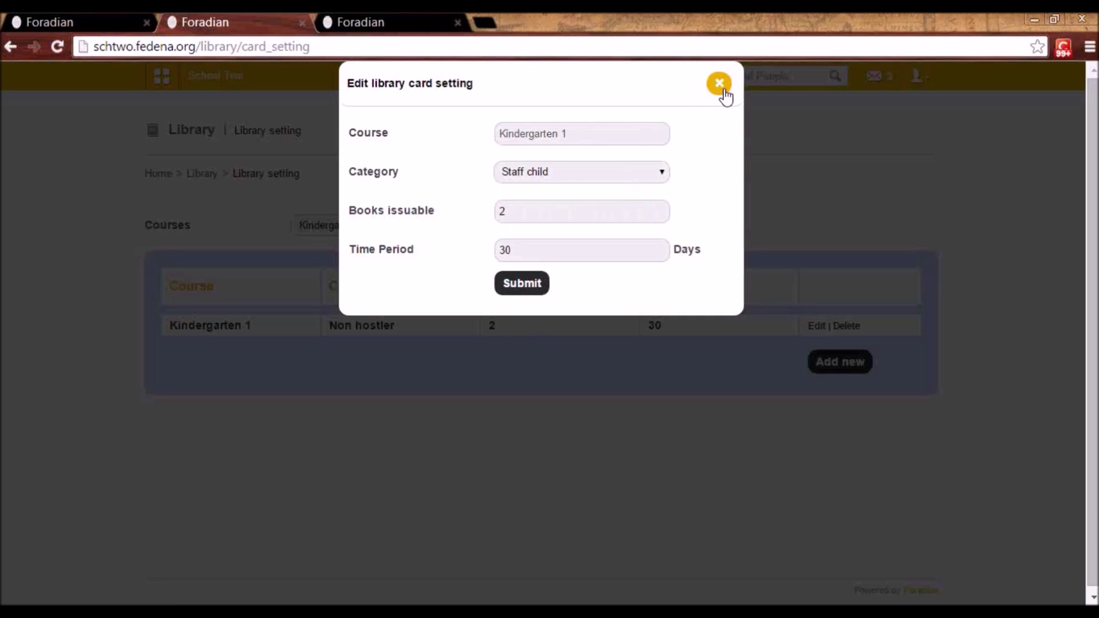
left_click(720, 86)
left_click(207, 178)
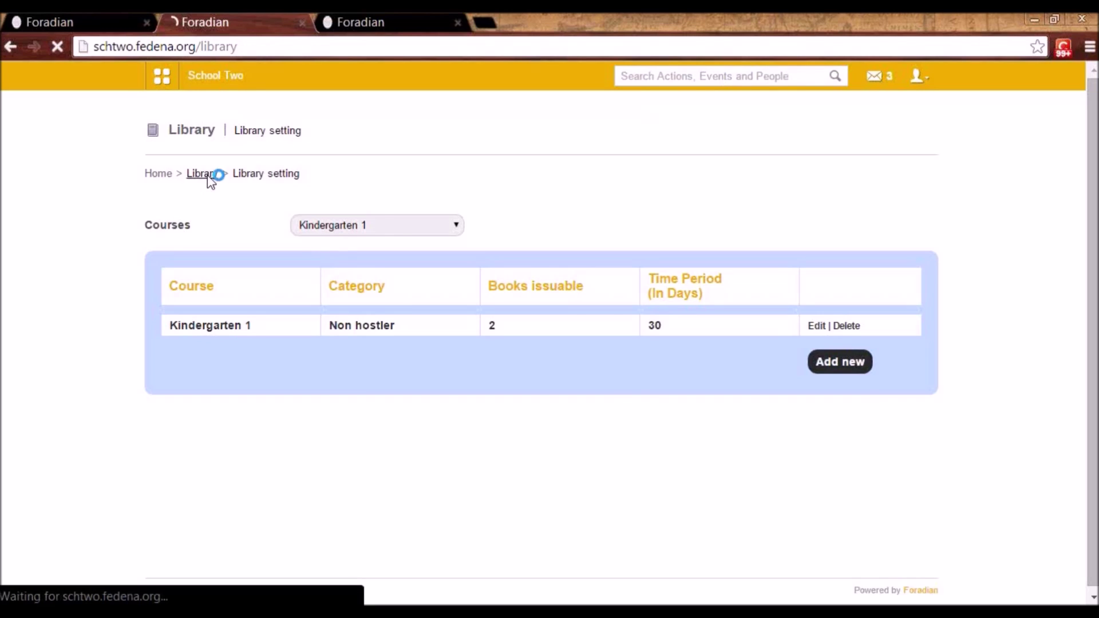
left_click(355, 467)
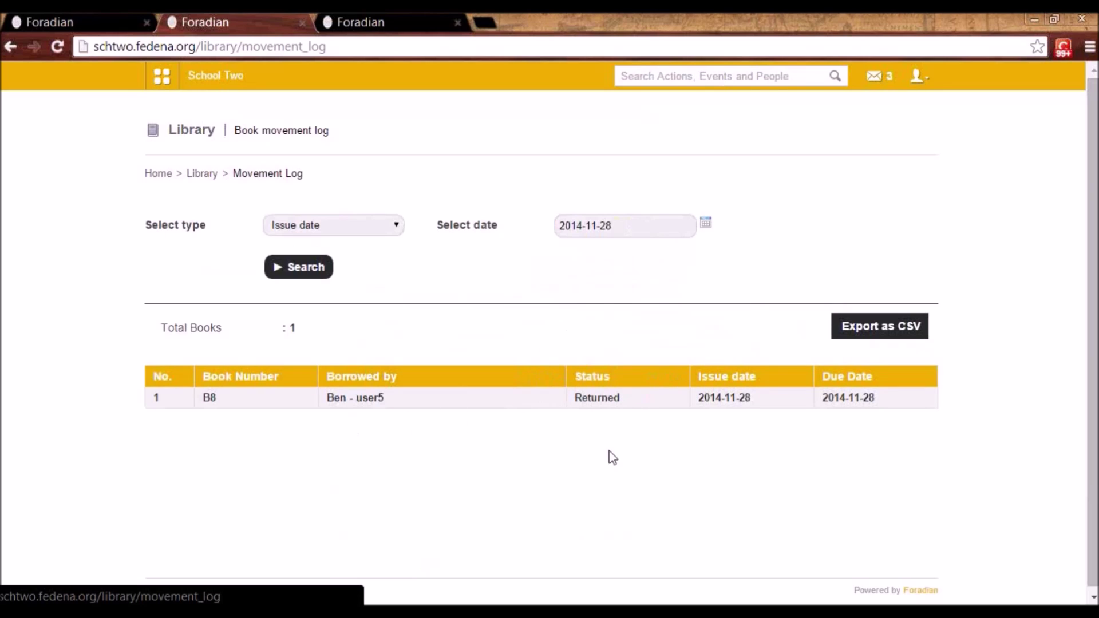
left_click(203, 174)
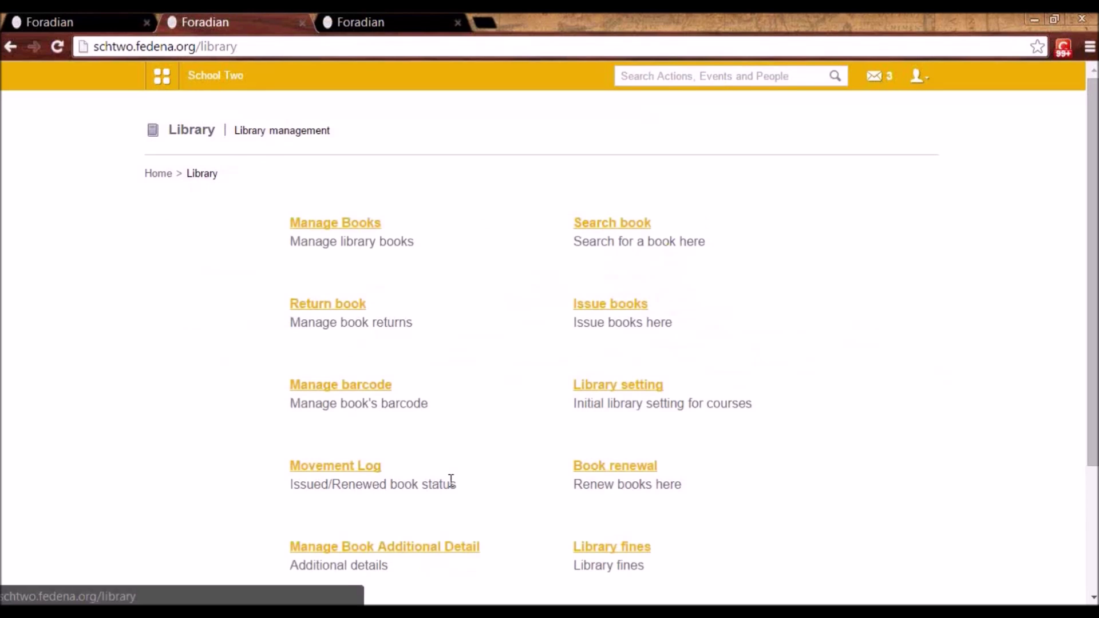
left_click(412, 549)
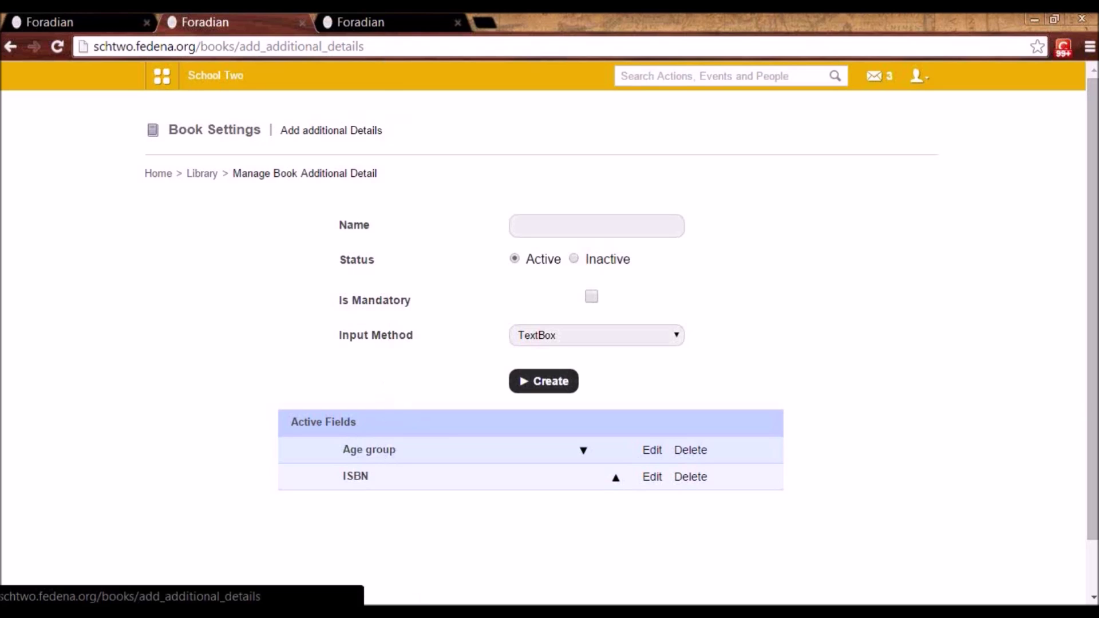
left_click(202, 174)
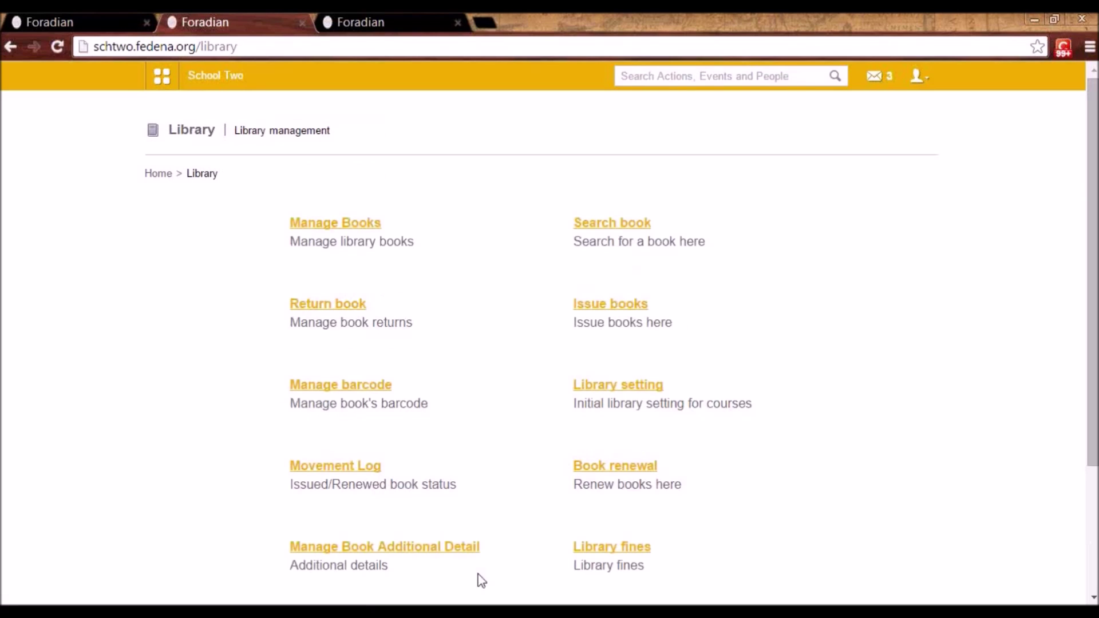
- Visit the Library fines and Return book pages, then go back to Library
left_click(633, 548)
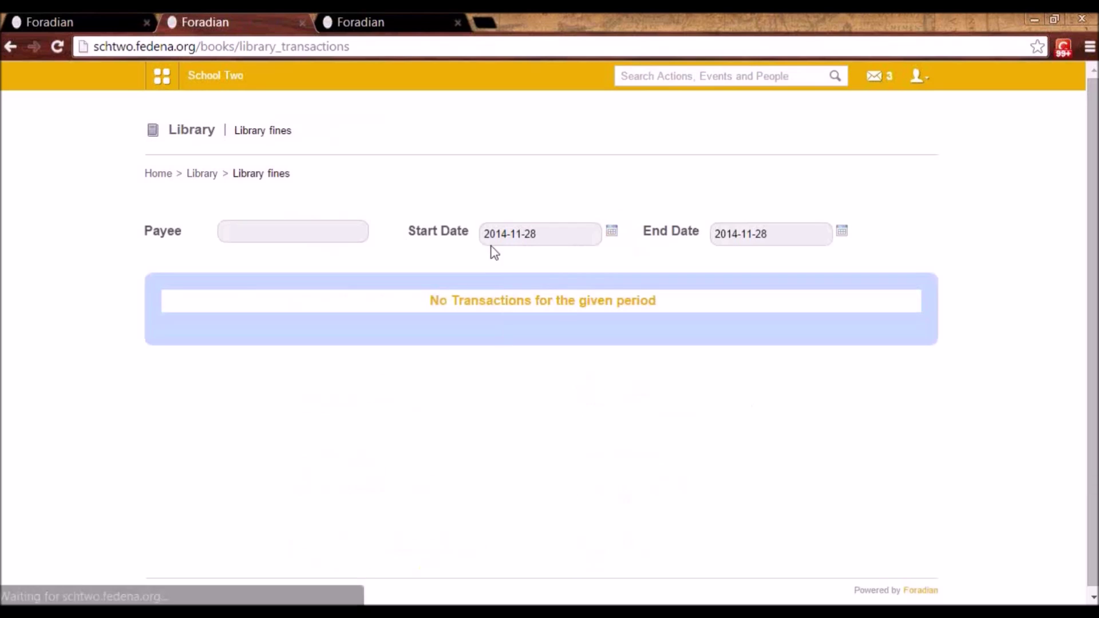
left_click(204, 178)
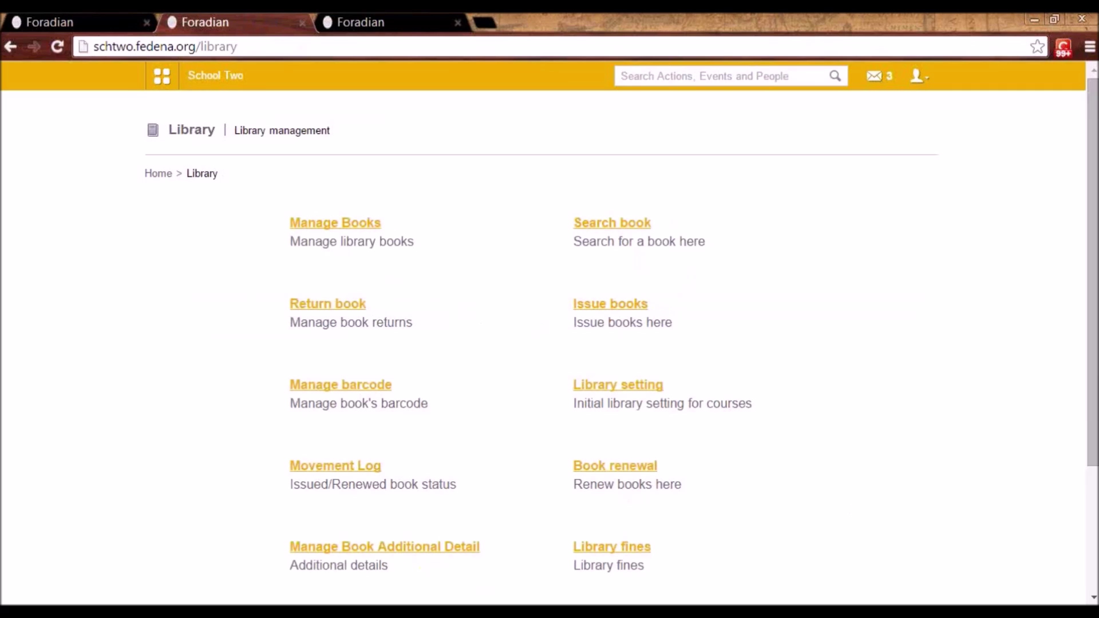
left_click(352, 309)
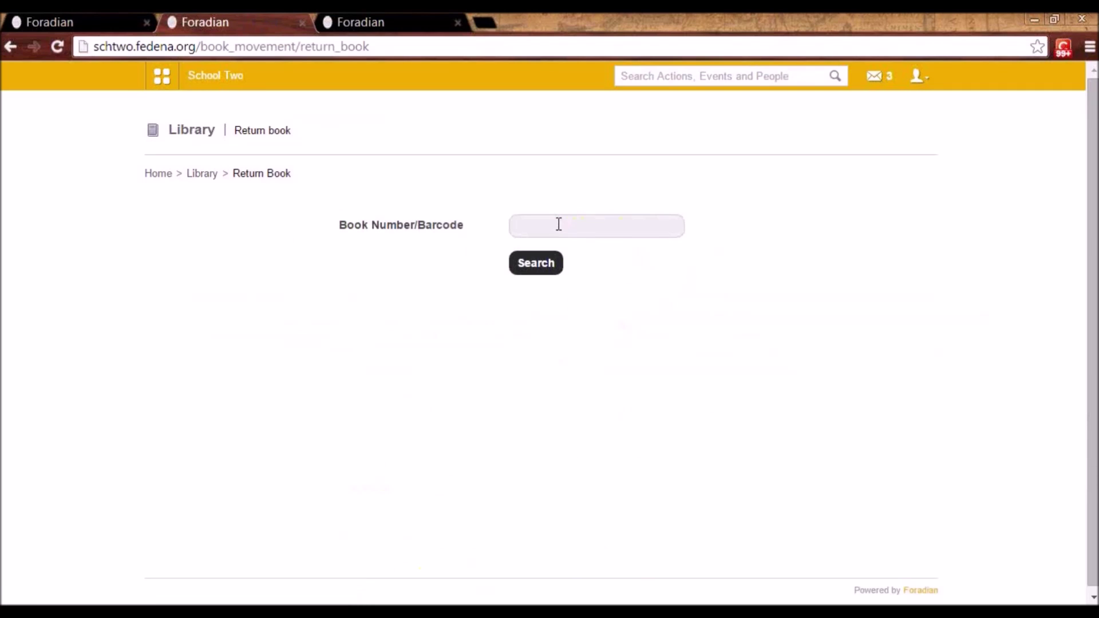
left_click(558, 224)
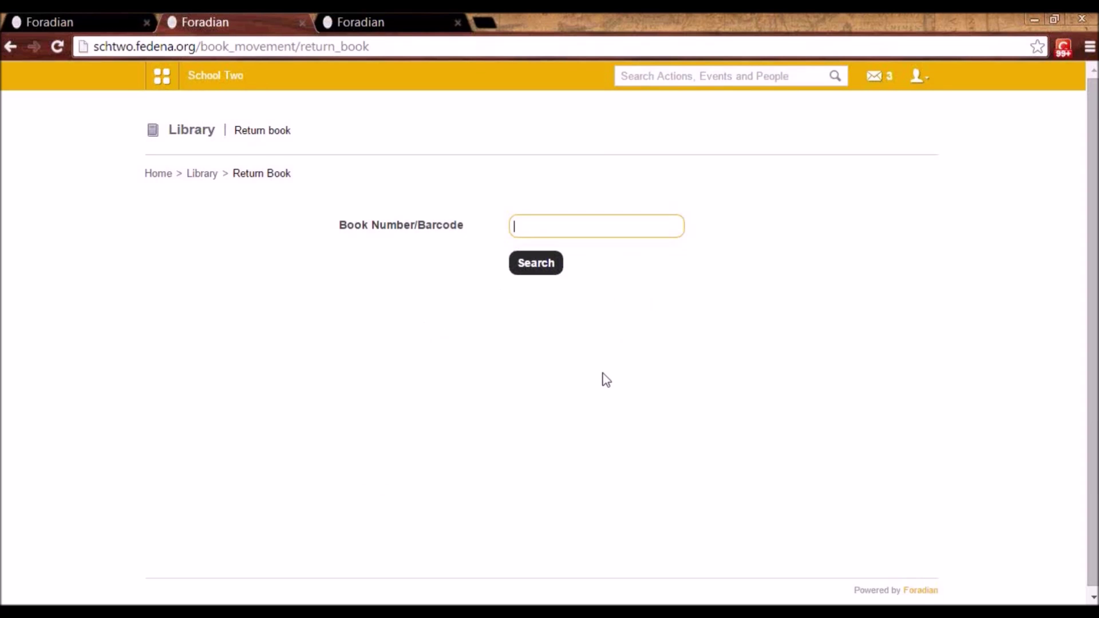
left_click(211, 176)
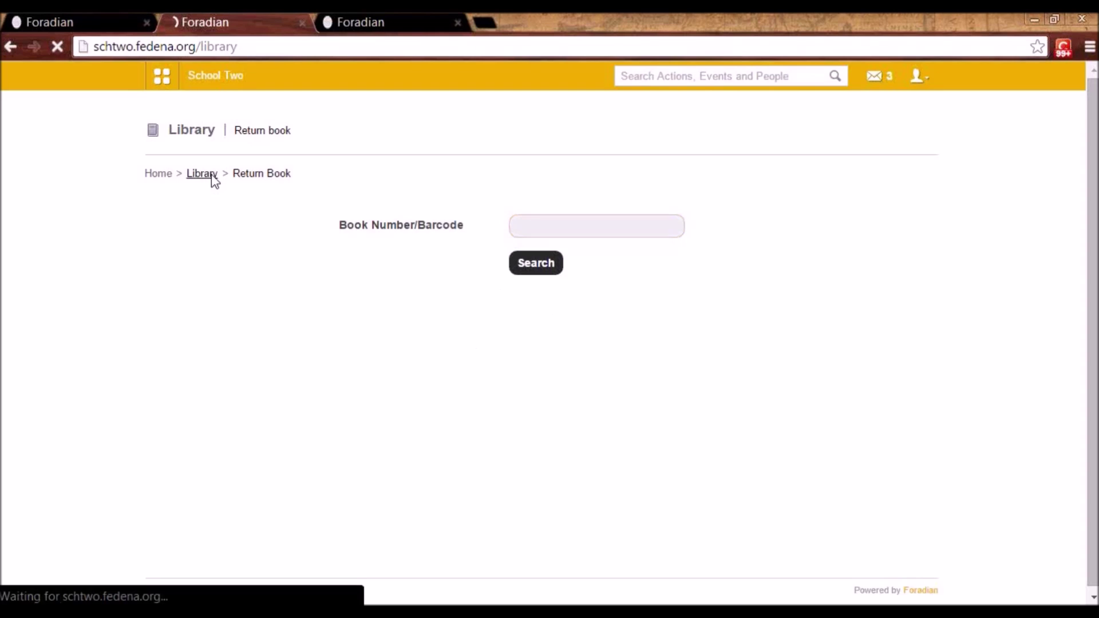
- List library fines from 2014-11-05 to 2014-11-27, showing payments of 12.00 and 100.00
left_click(616, 548)
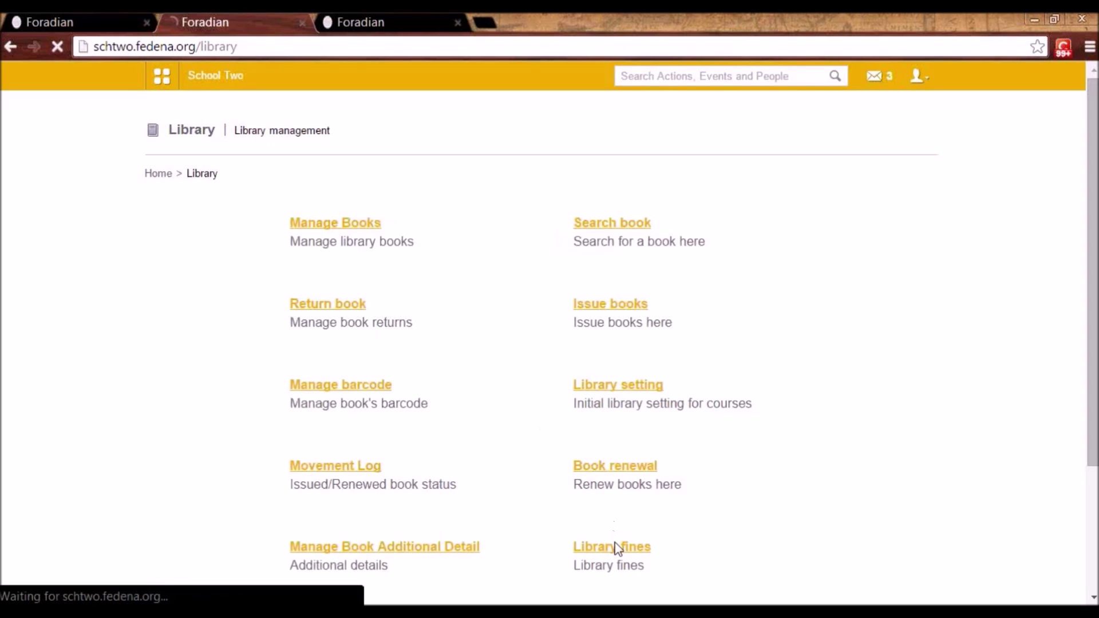
left_click(613, 234)
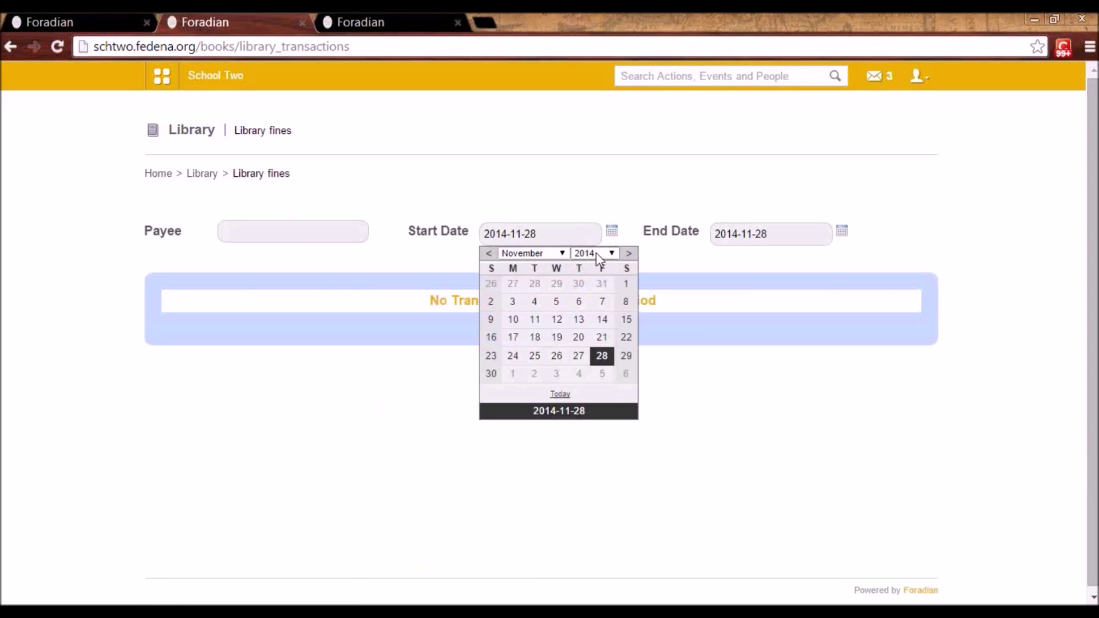
left_click(559, 300)
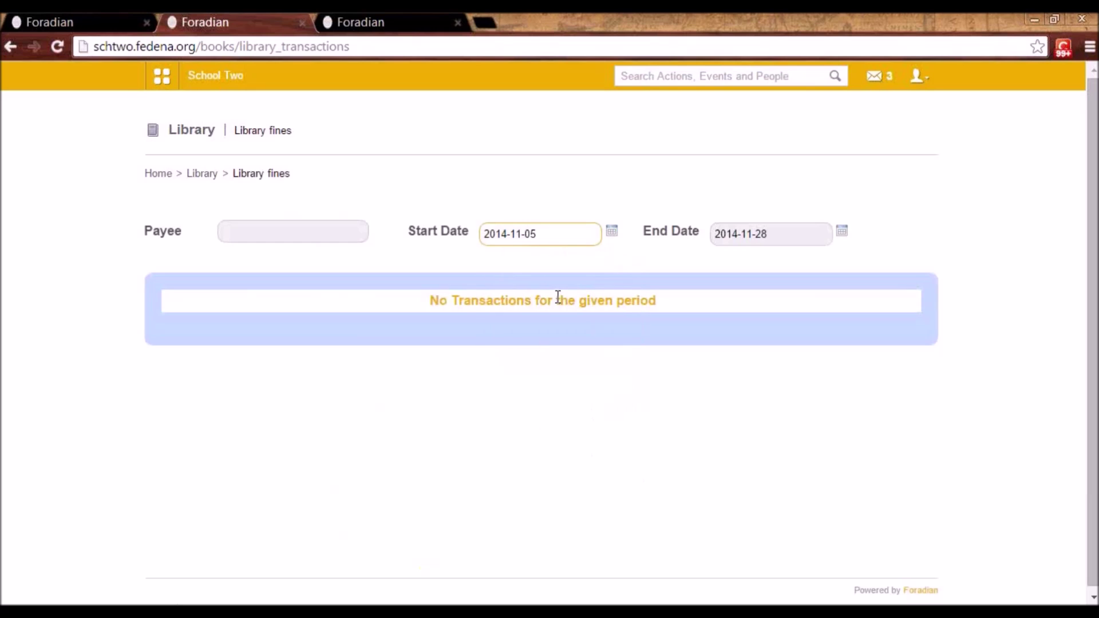
left_click(841, 231)
left_click(810, 356)
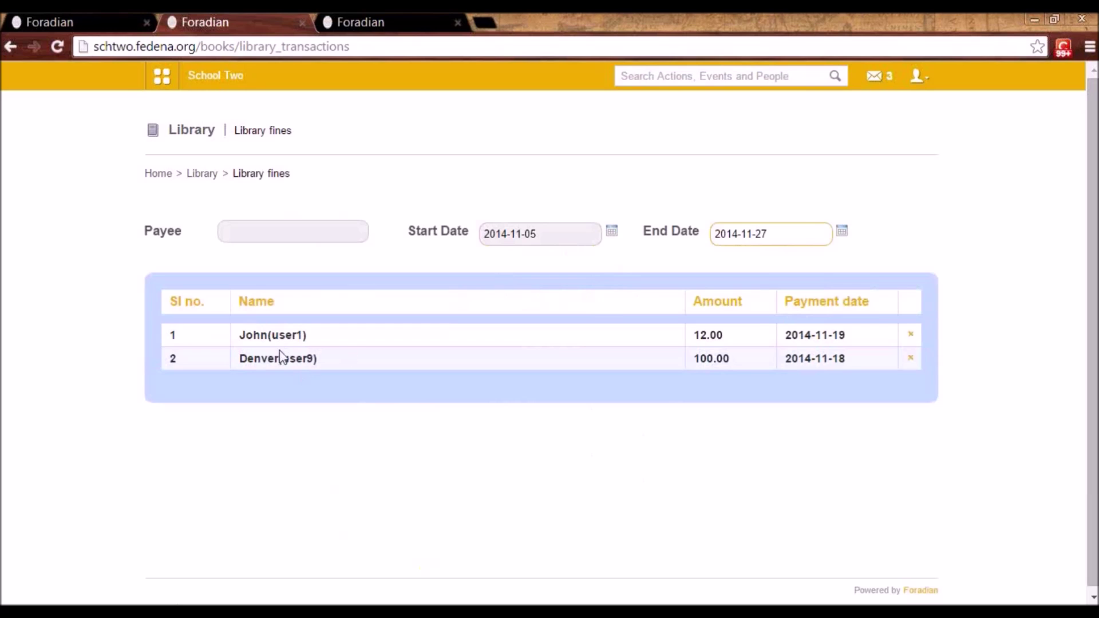
left_click(205, 175)
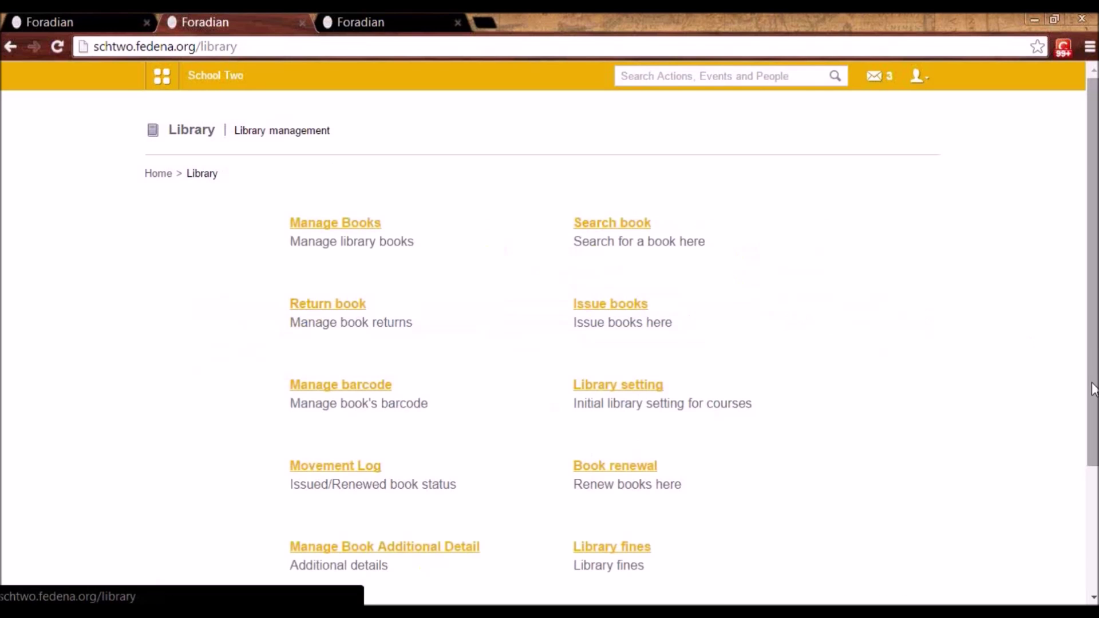
scroll(1093, 389, "down", 2)
- Open the library's Manage Tags list and start editing the kids tag, then cancel the edit
left_click(345, 500)
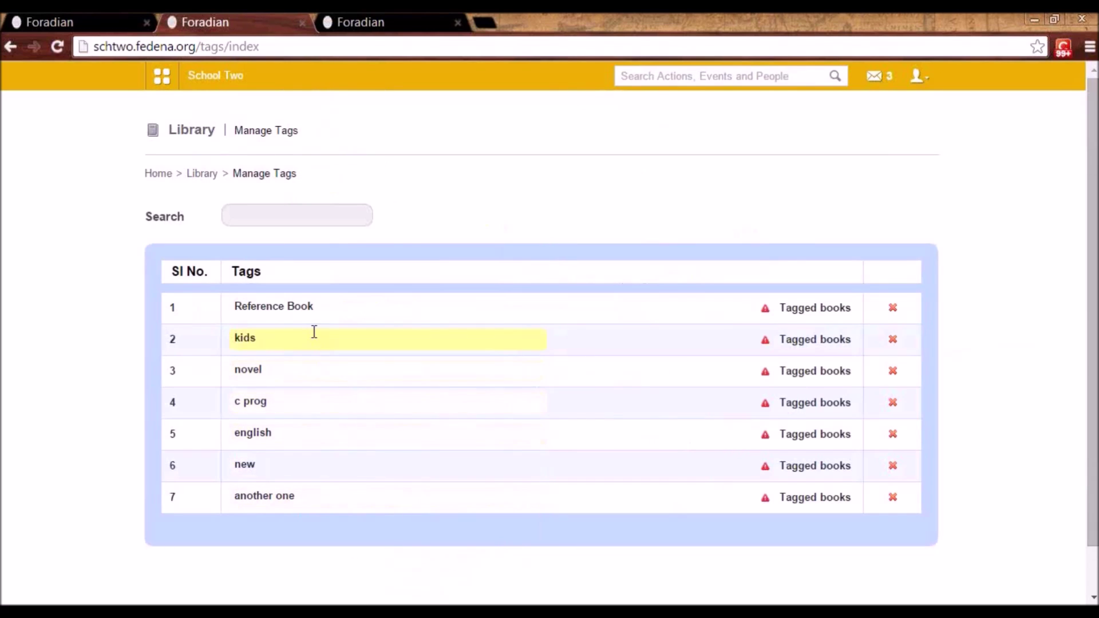
left_click(314, 332)
left_click(616, 346)
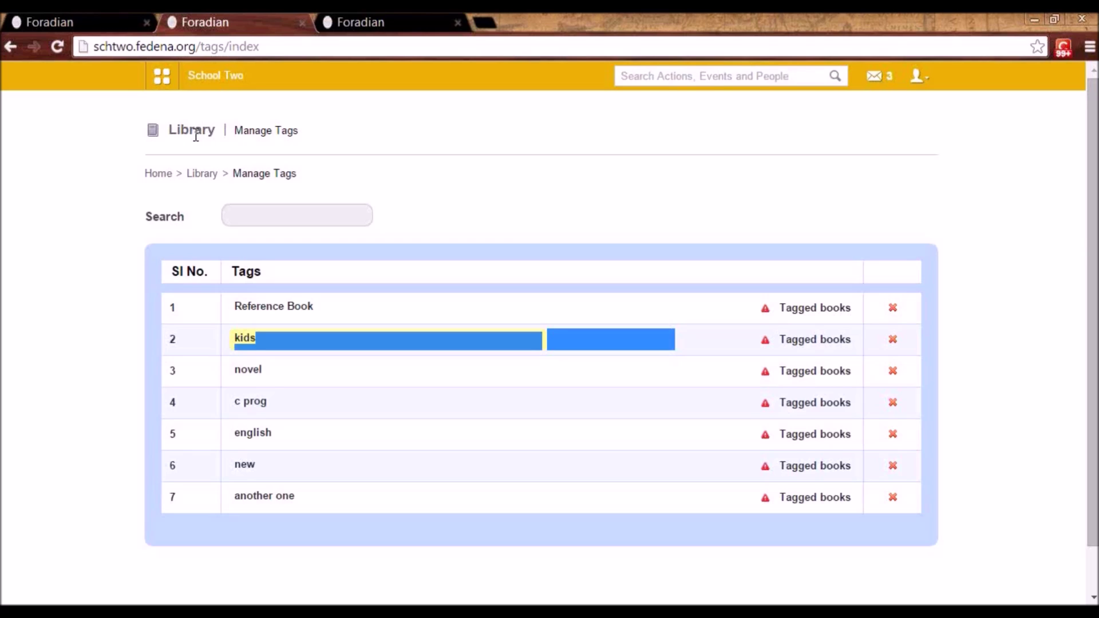
- Bring up the Academics modules from the main module menu
left_click(179, 89)
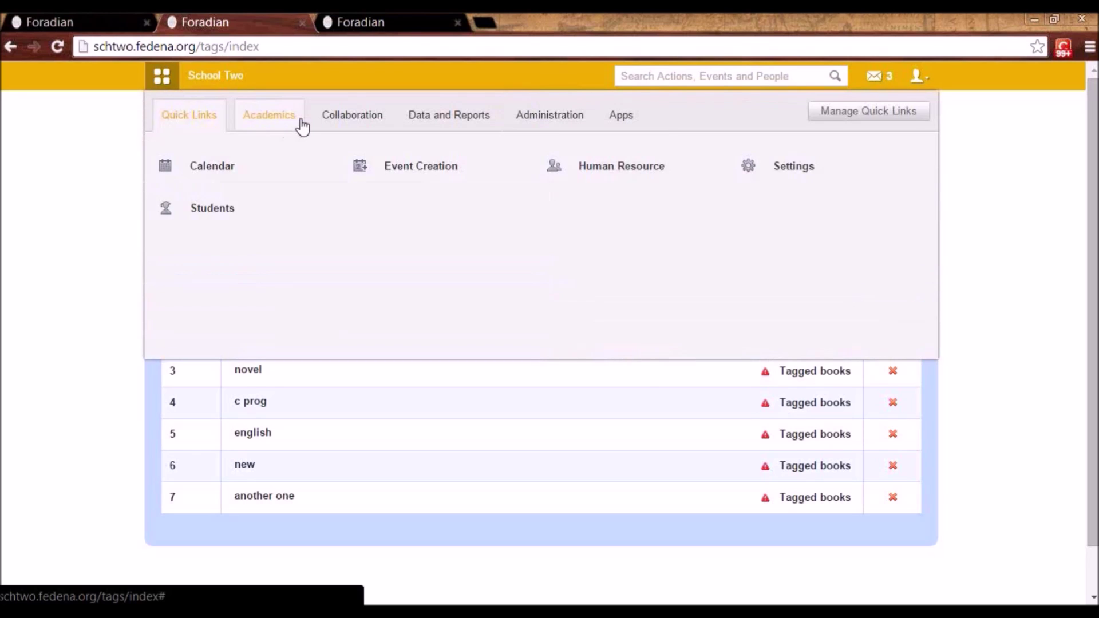
left_click(299, 121)
mouse_move(442, 214)
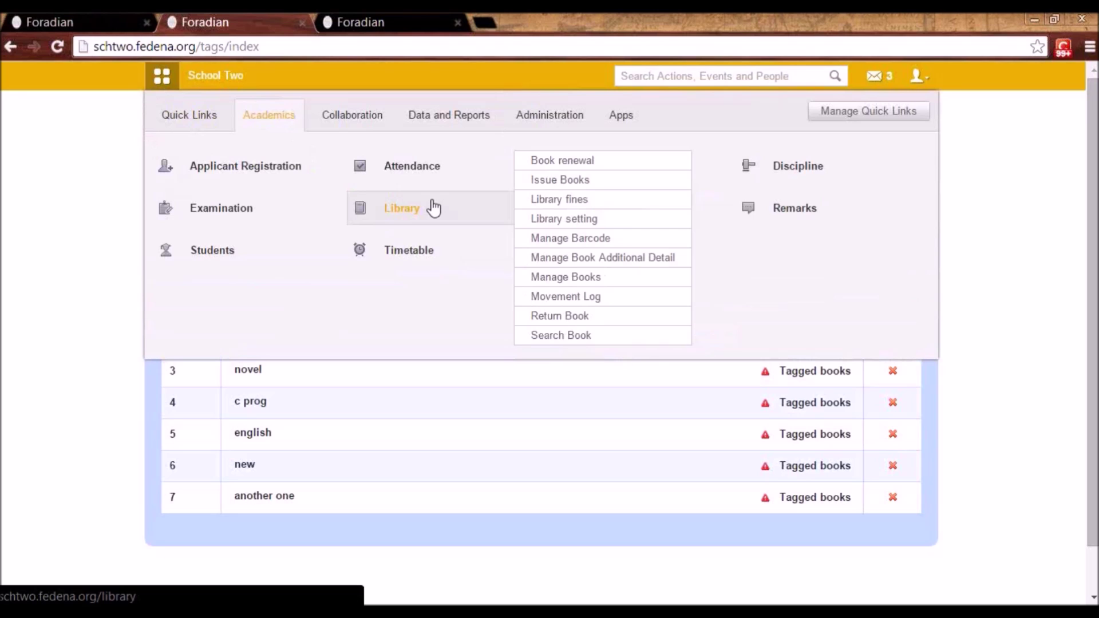
mouse_move(449, 168)
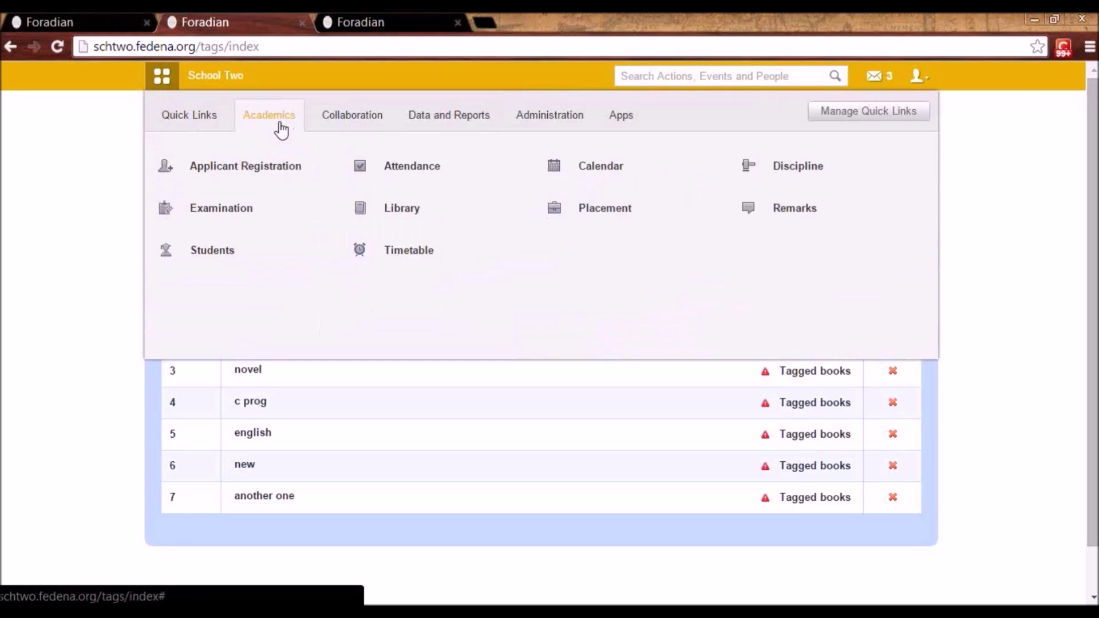
- Go to Examination > Online Exam and start a new online exam
left_click(235, 216)
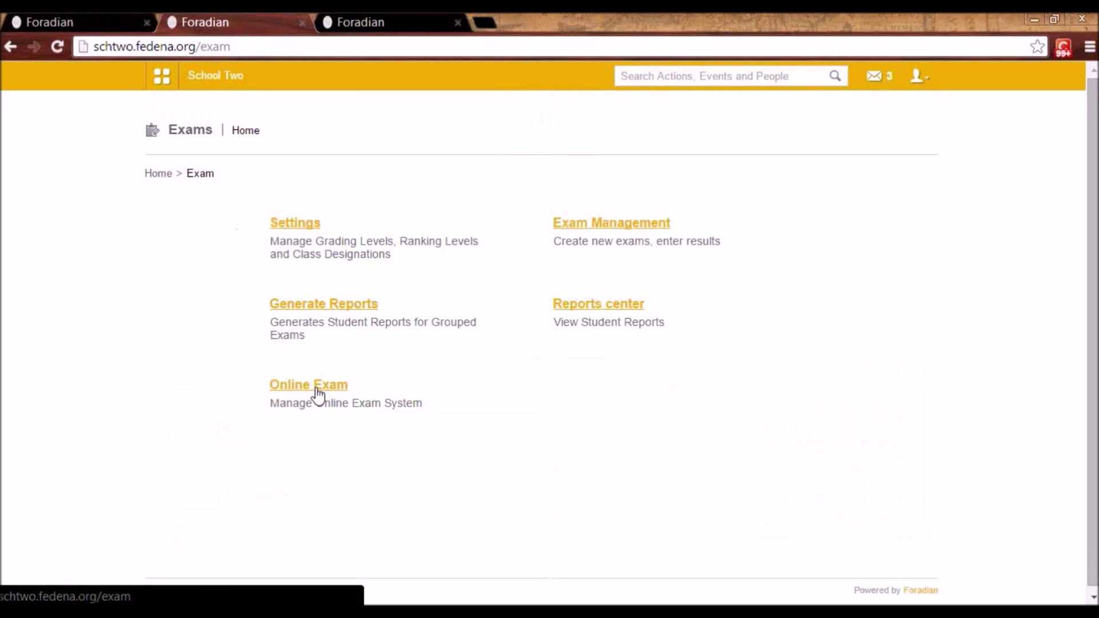
left_click(316, 395)
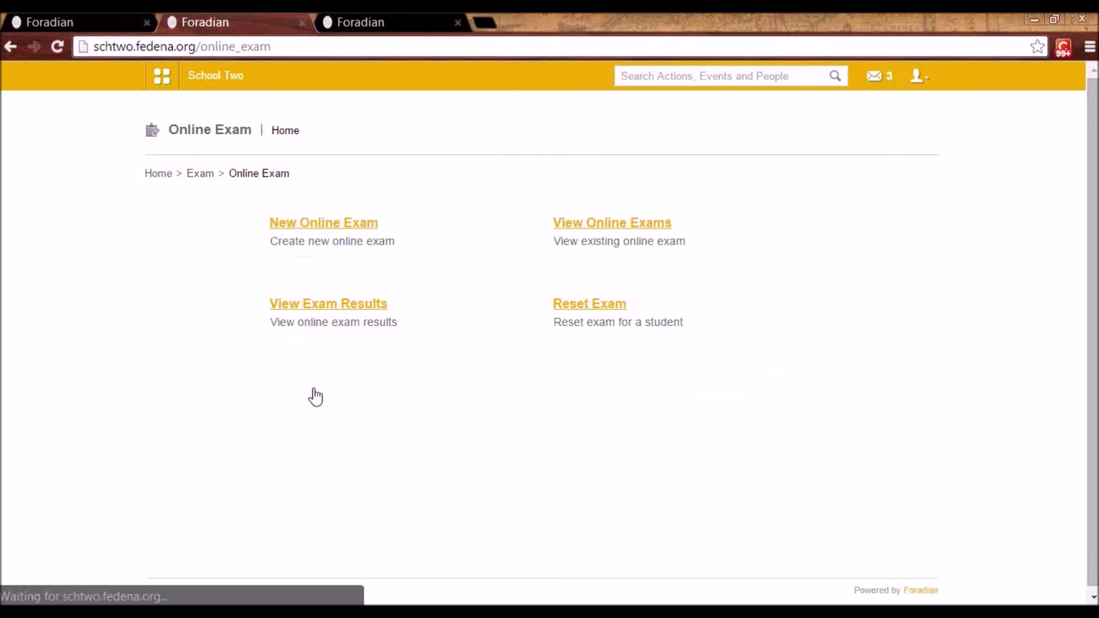
left_click(316, 227)
- Name the exam 'Pretest For Nursery' and set its type to Subject Specific
left_click(321, 224)
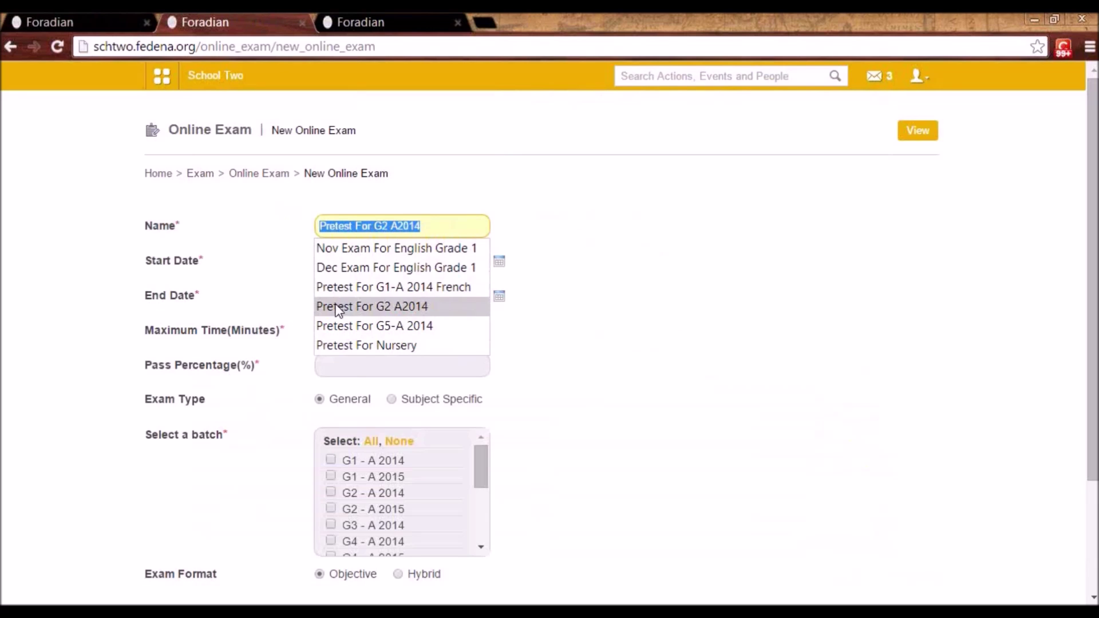
left_click(344, 348)
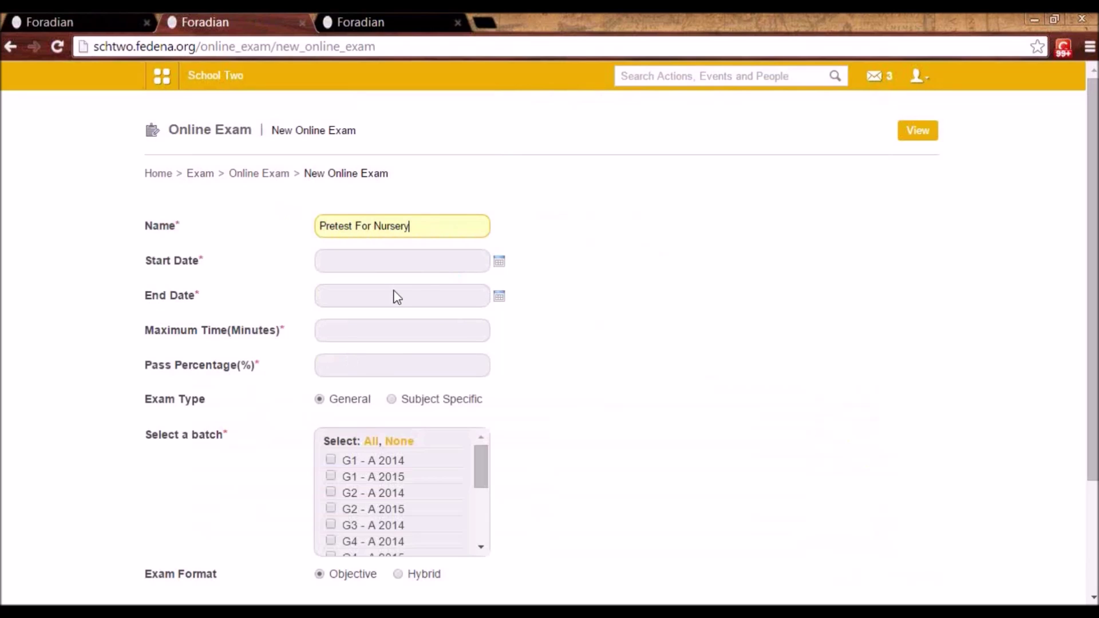
double_click(395, 225)
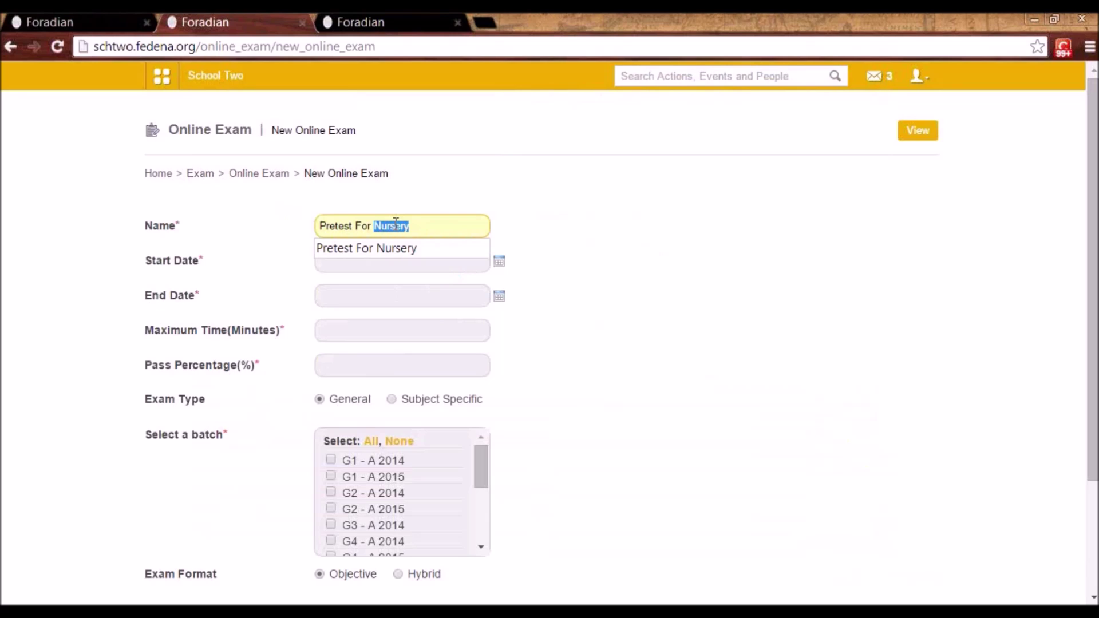
left_click(391, 399)
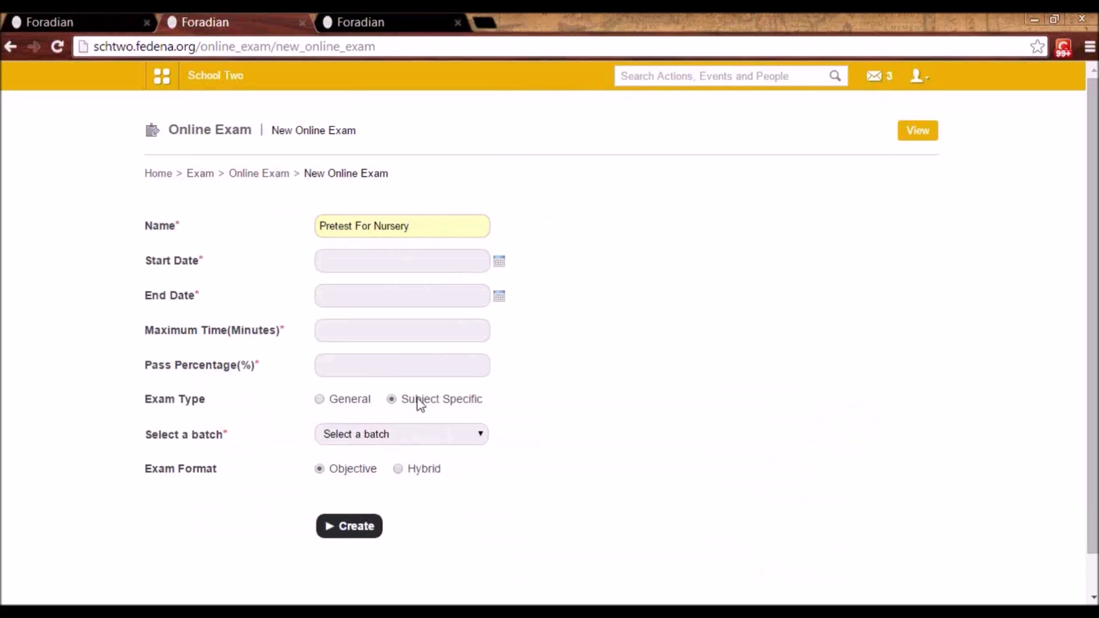
left_click(404, 435)
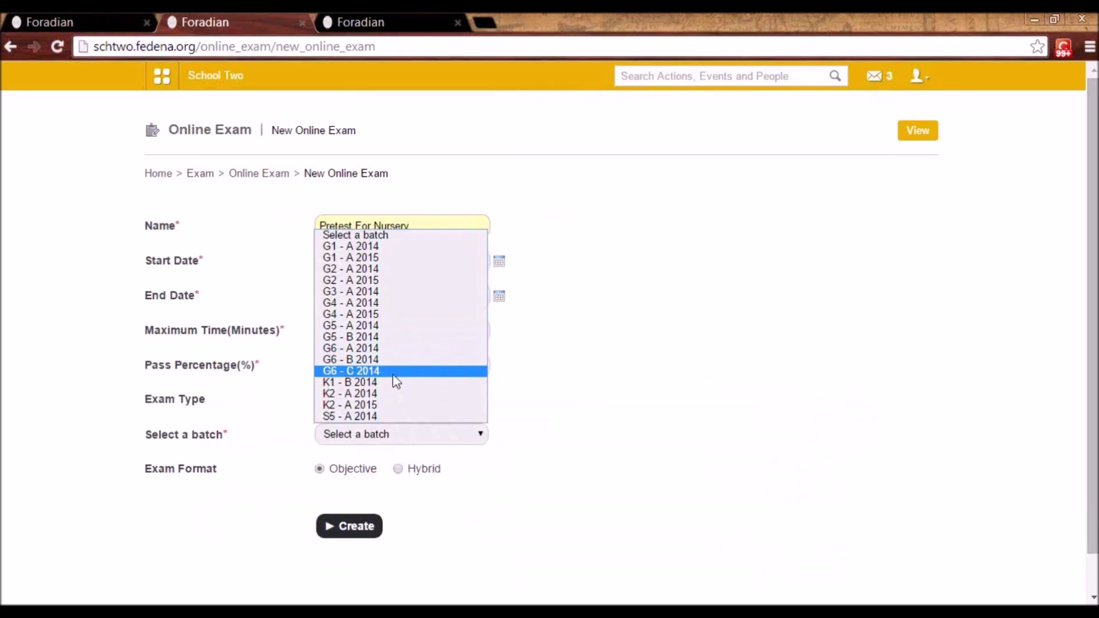
- Choose batch G1 - A 2014 and subject Italian, renaming the exam 'Pretest For G1 Italian'
left_click(393, 247)
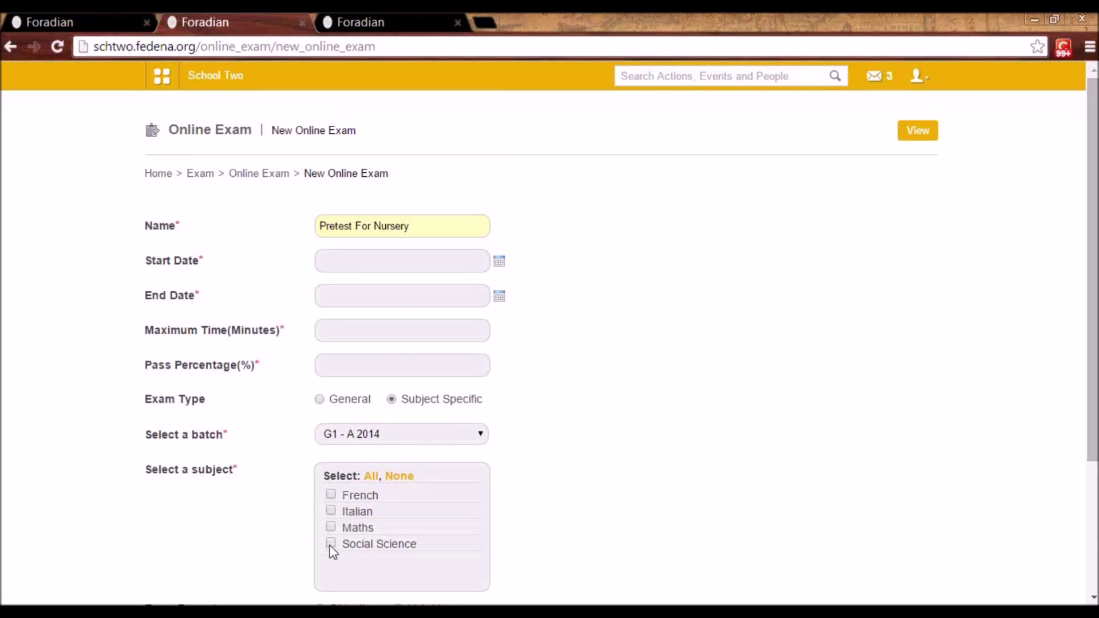
left_click(331, 510)
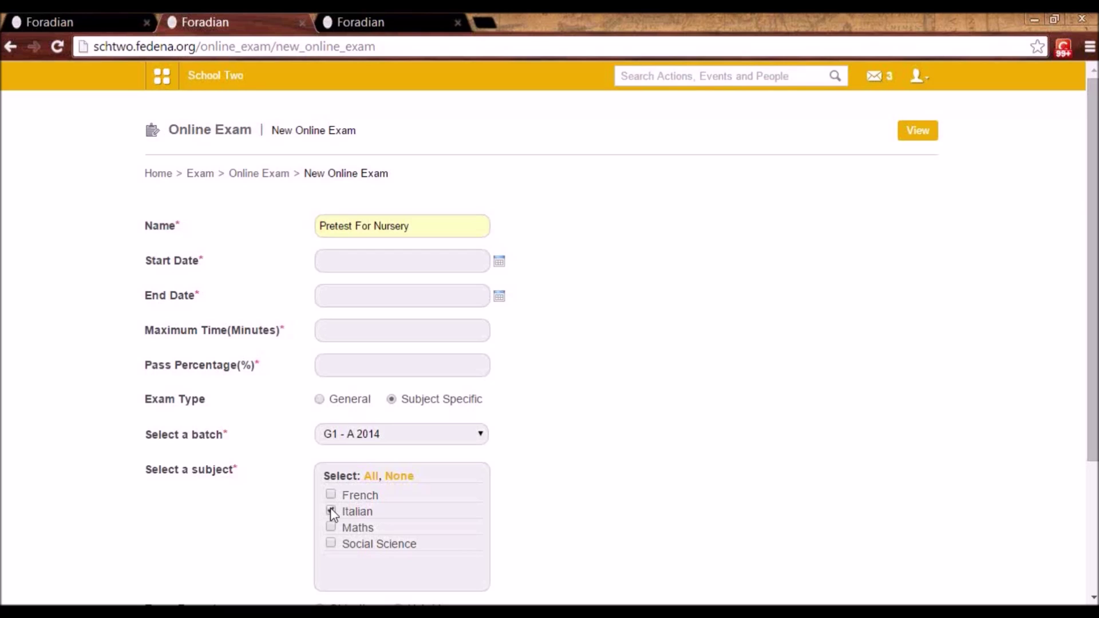
double_click(390, 225)
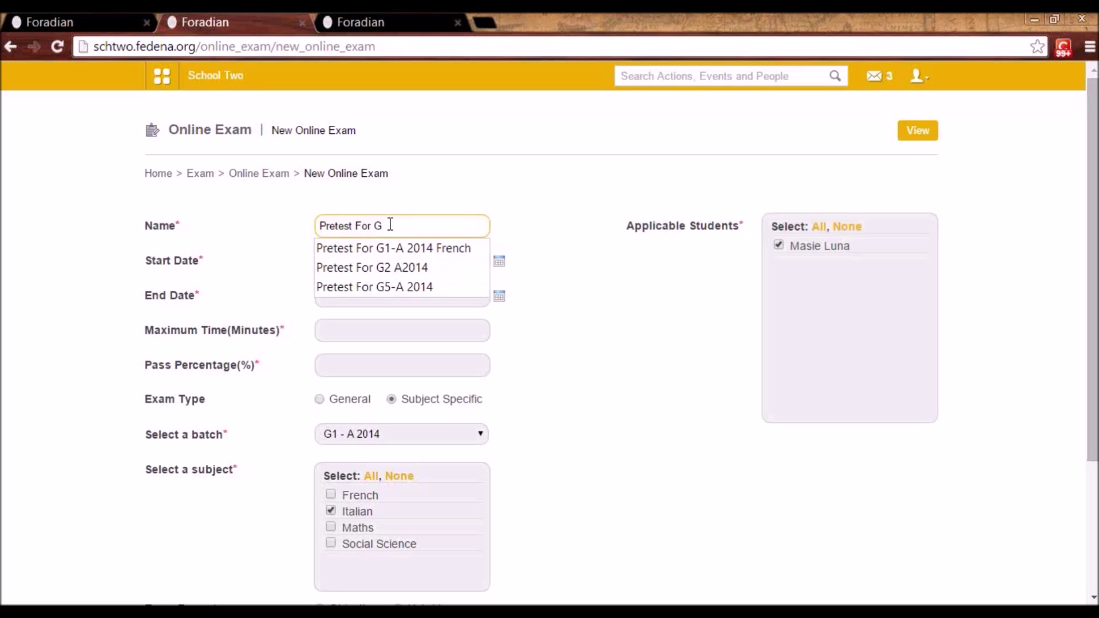
type("1 Italian")
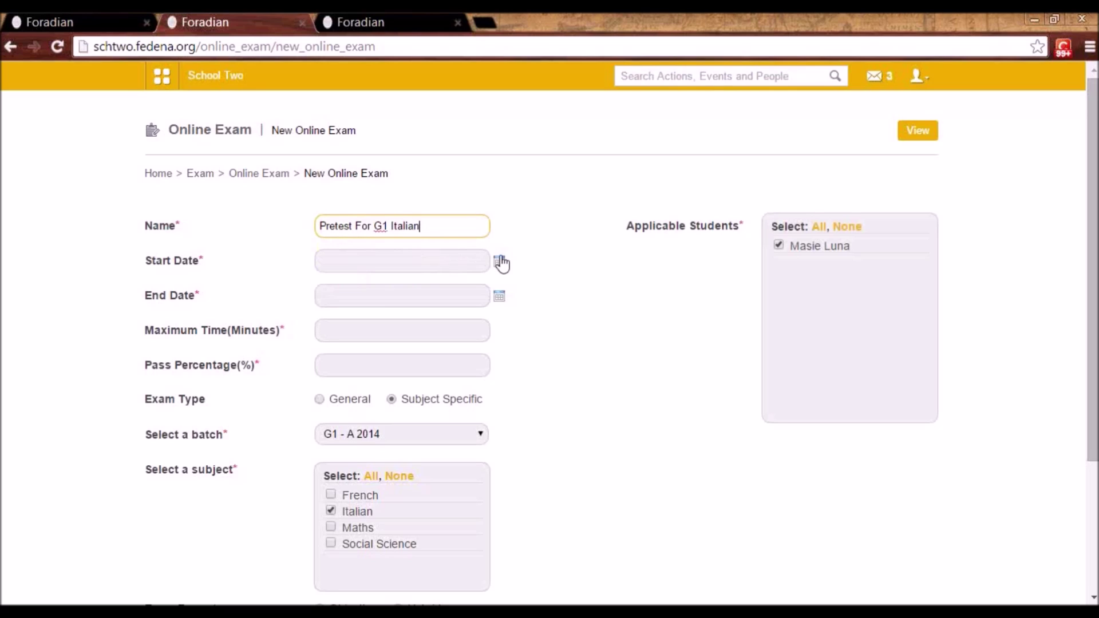
- Set start and end dates to 2014-11-28, maximum time 30 minutes, pass percentage 40
left_click(499, 262)
left_click(437, 382)
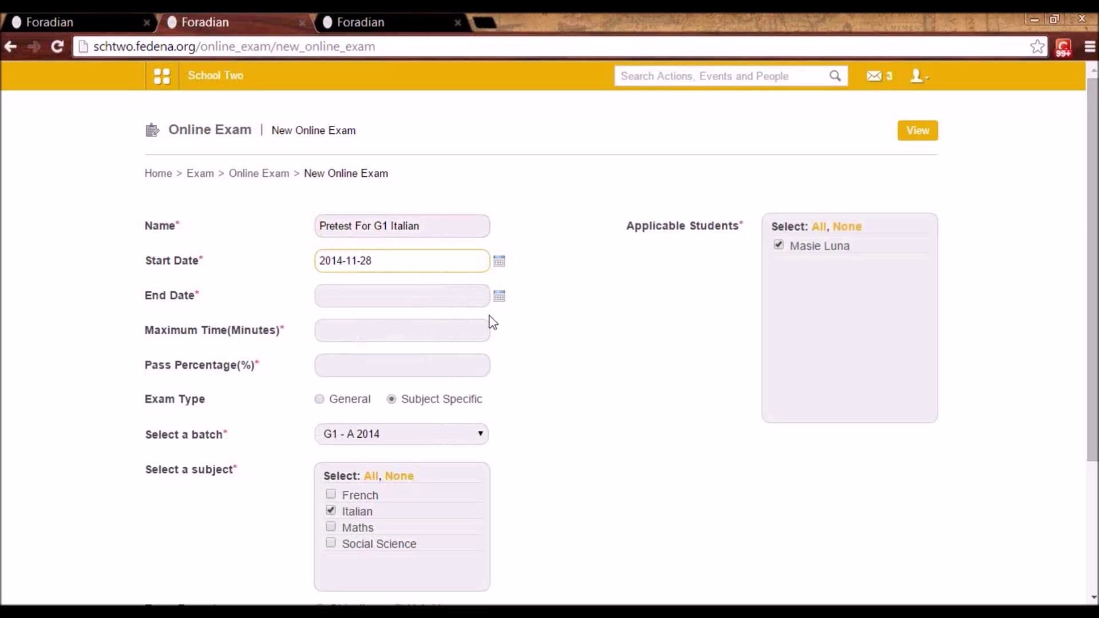
left_click(498, 302)
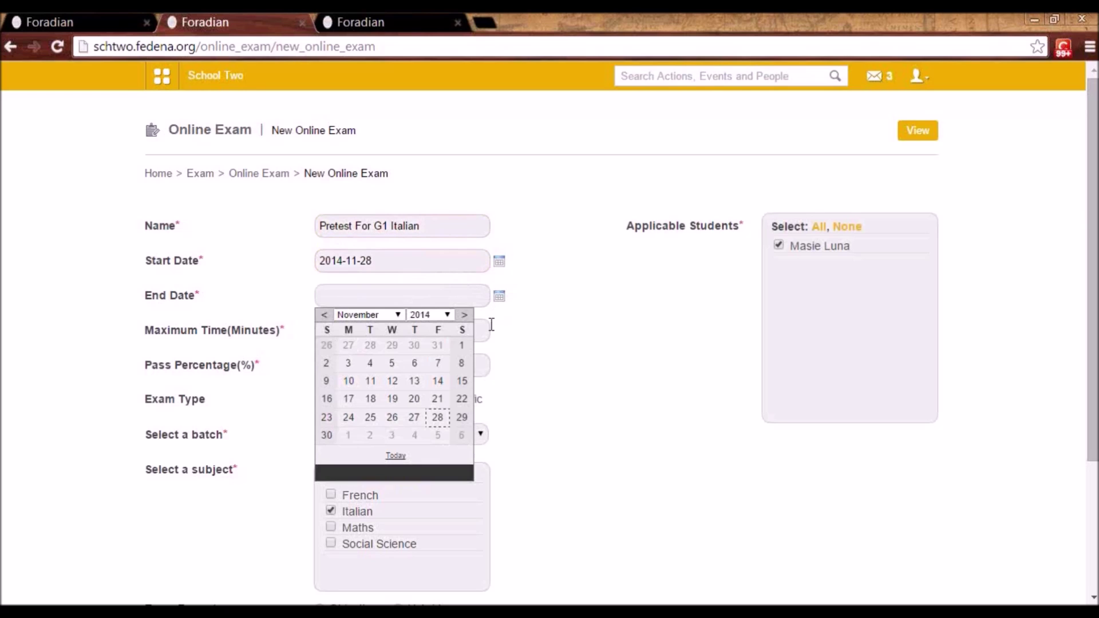
left_click(437, 423)
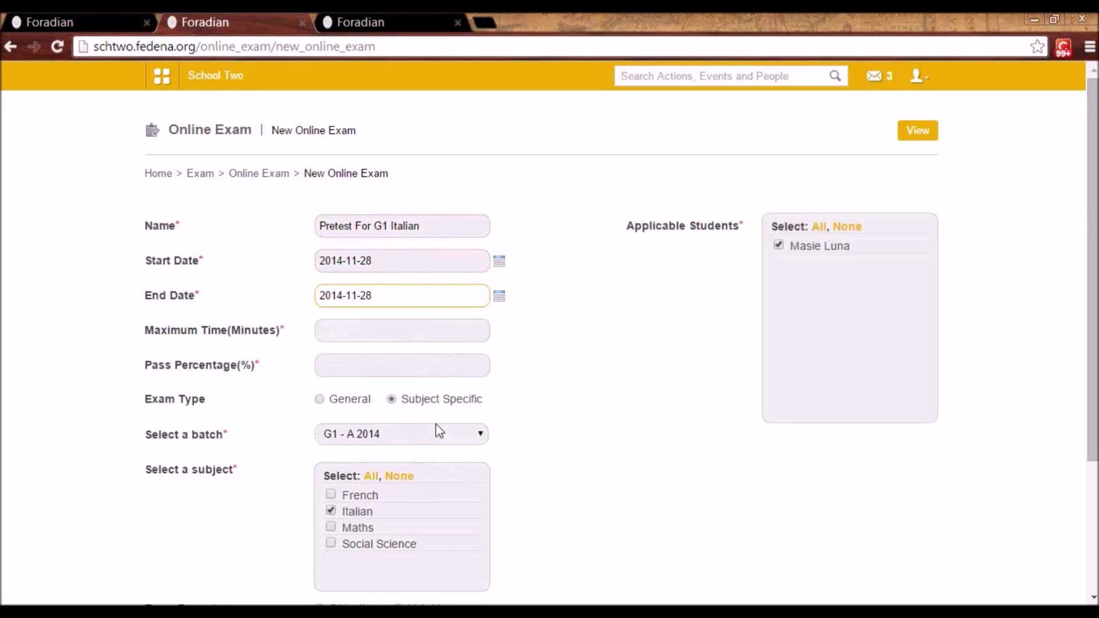
left_click(395, 332)
type("30")
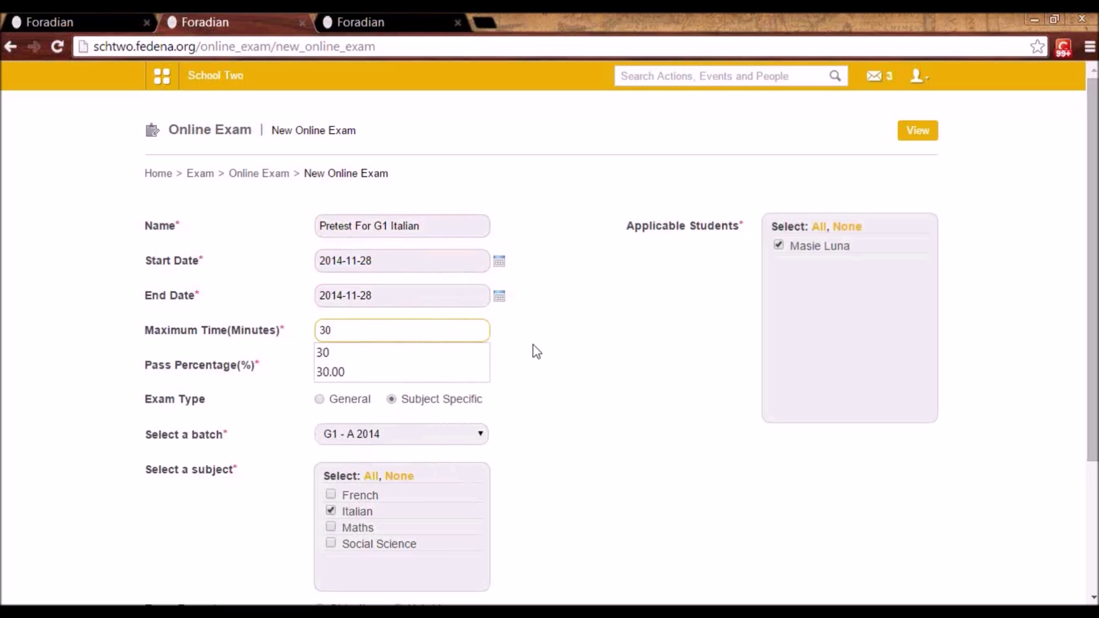
left_click(534, 345)
left_click(375, 367)
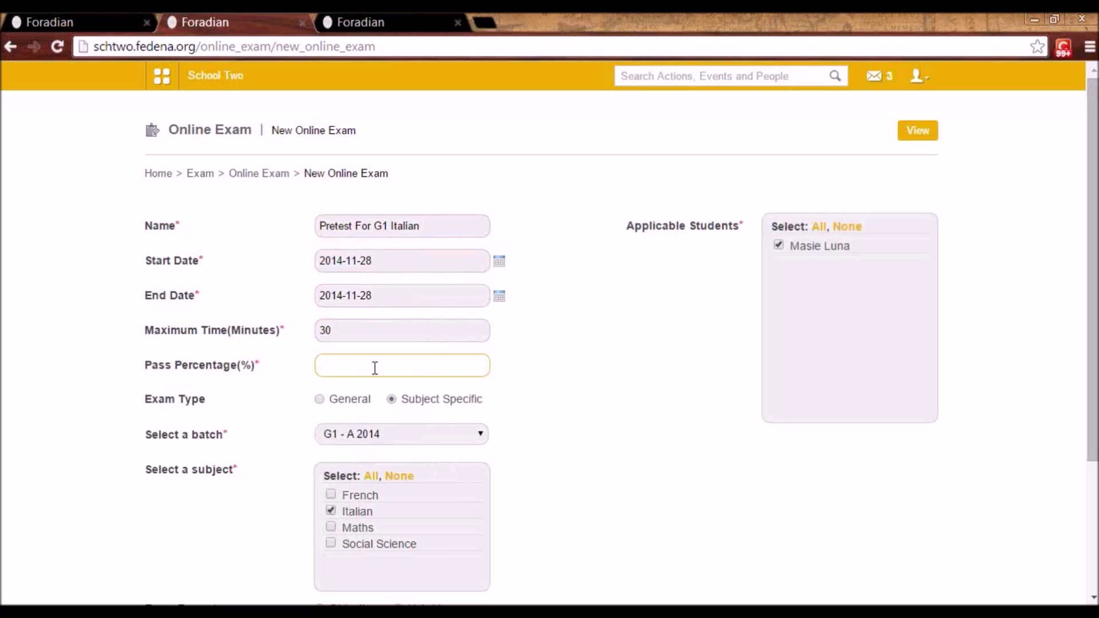
type("40")
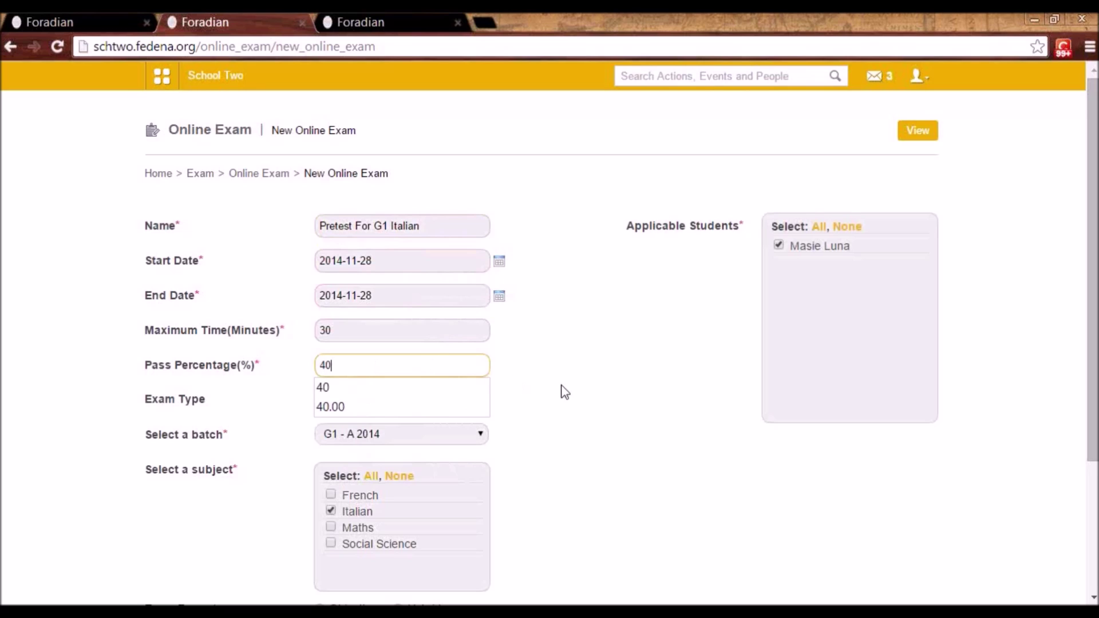
left_click(560, 386)
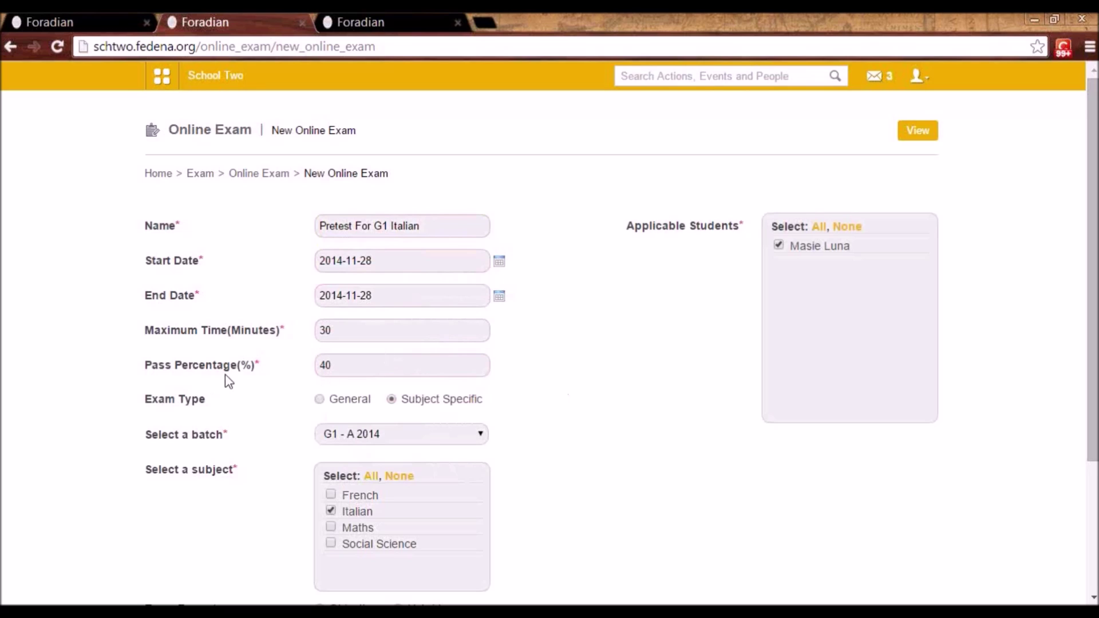
left_click_drag(1093, 441, 1093, 531)
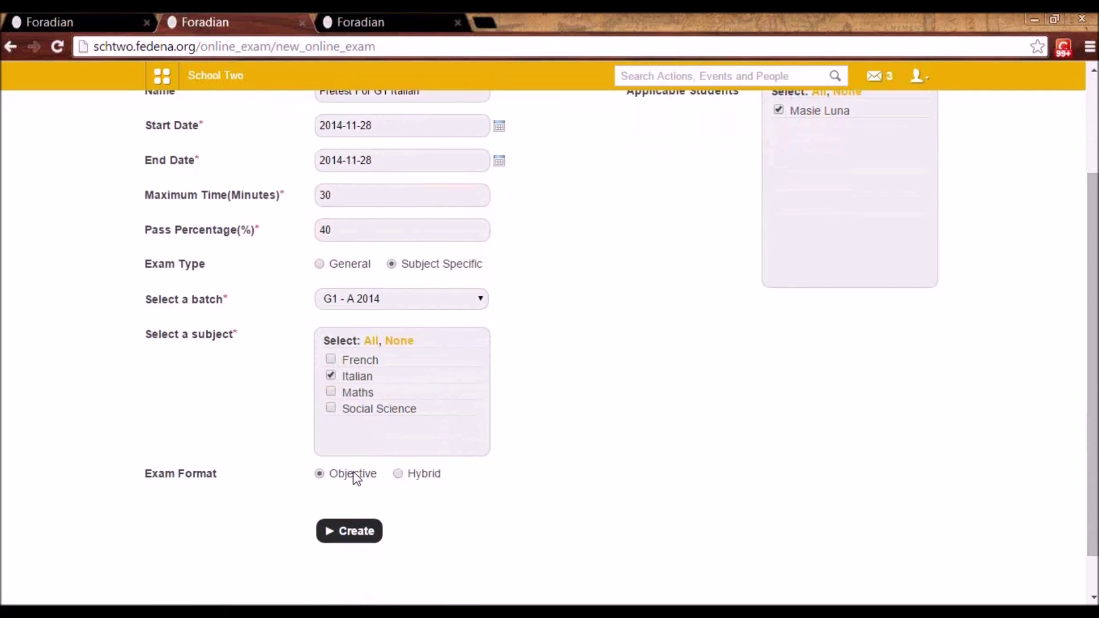
- Set the exam format to Hybrid and assign the searched employee as its evaluator
left_click(398, 474)
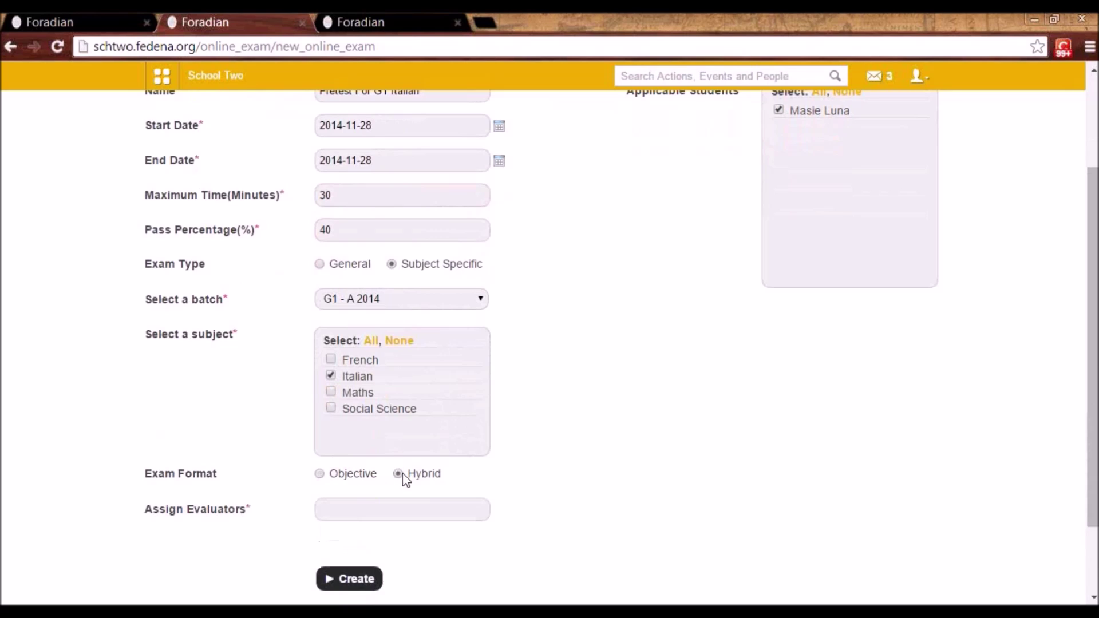
left_click(371, 508)
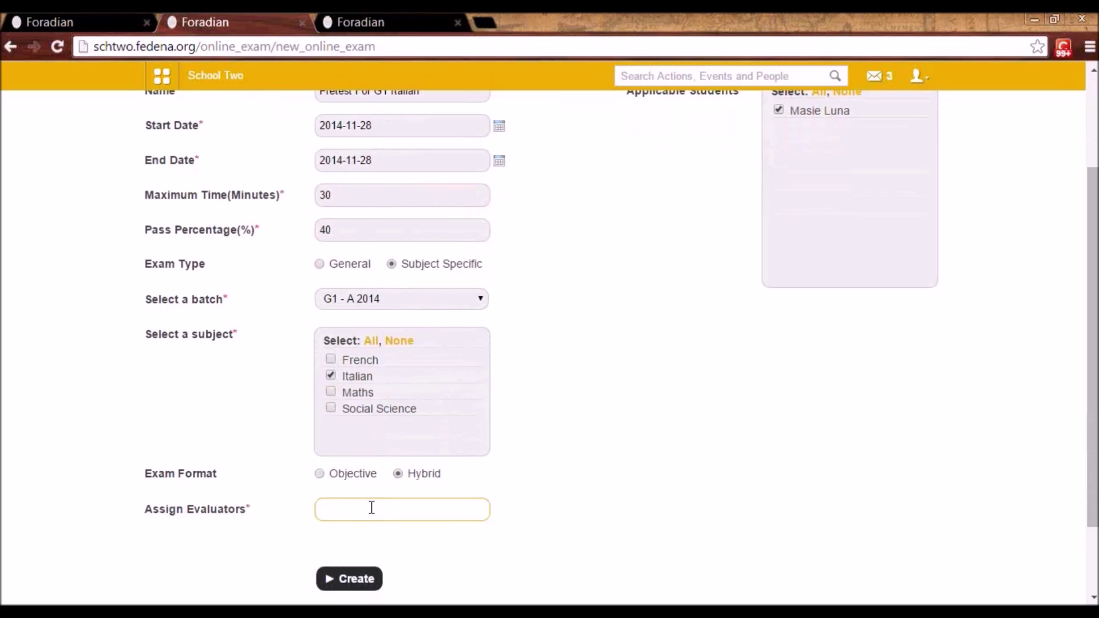
left_click(319, 473)
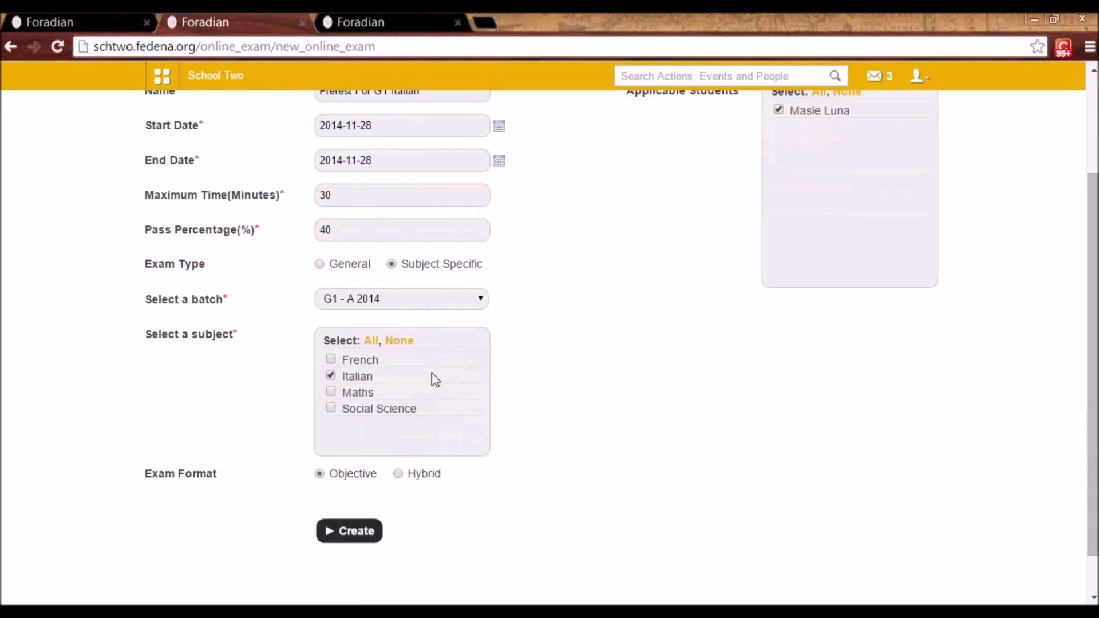
left_click(398, 474)
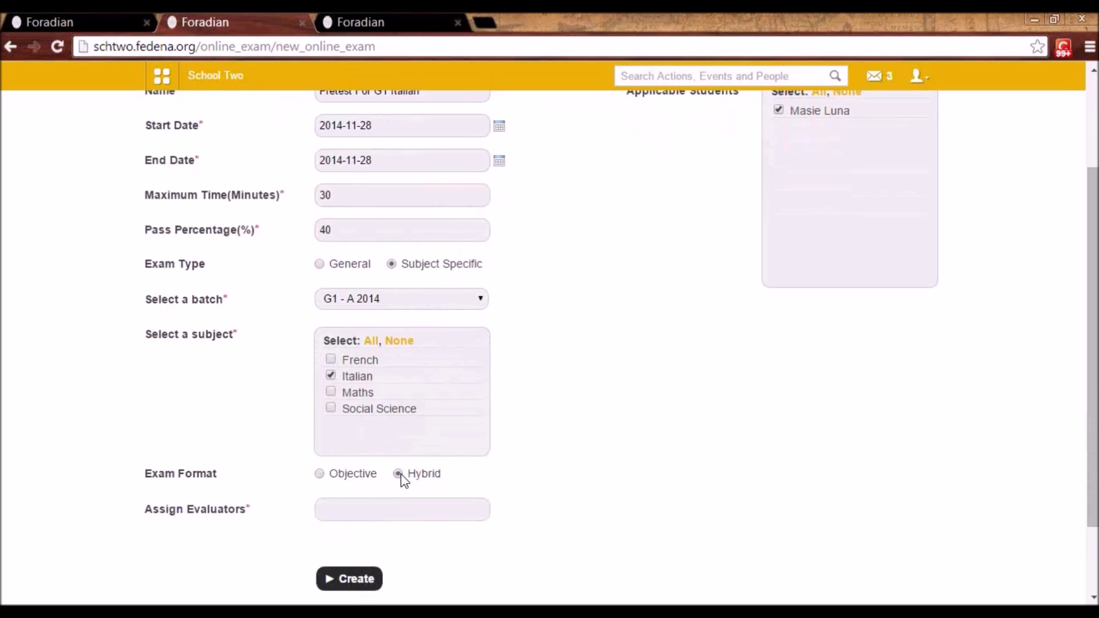
left_click(382, 510)
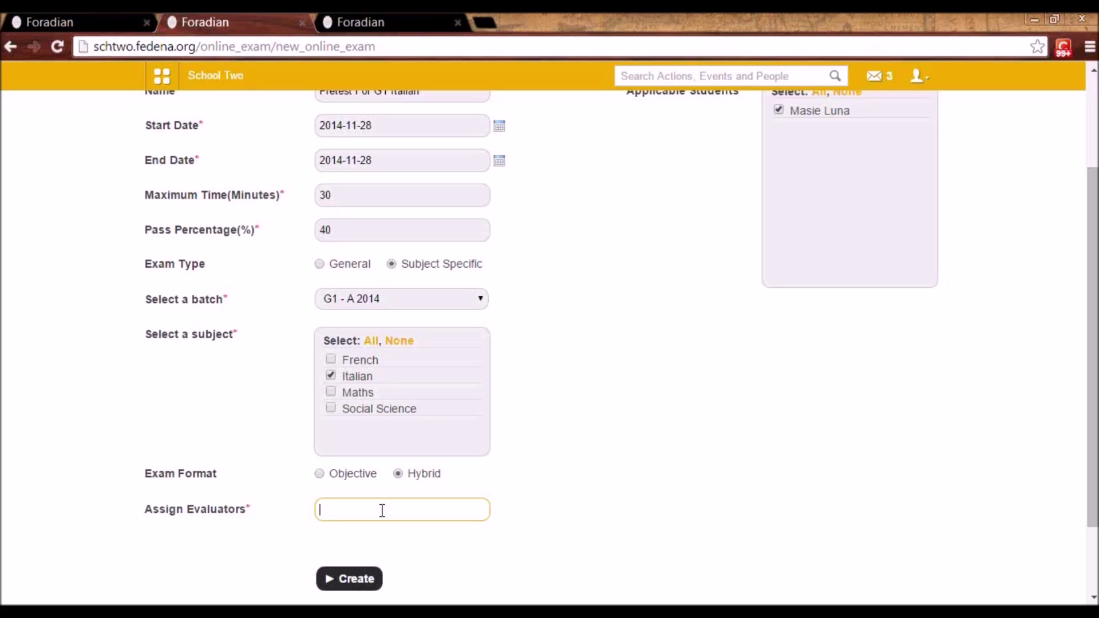
type("sahi")
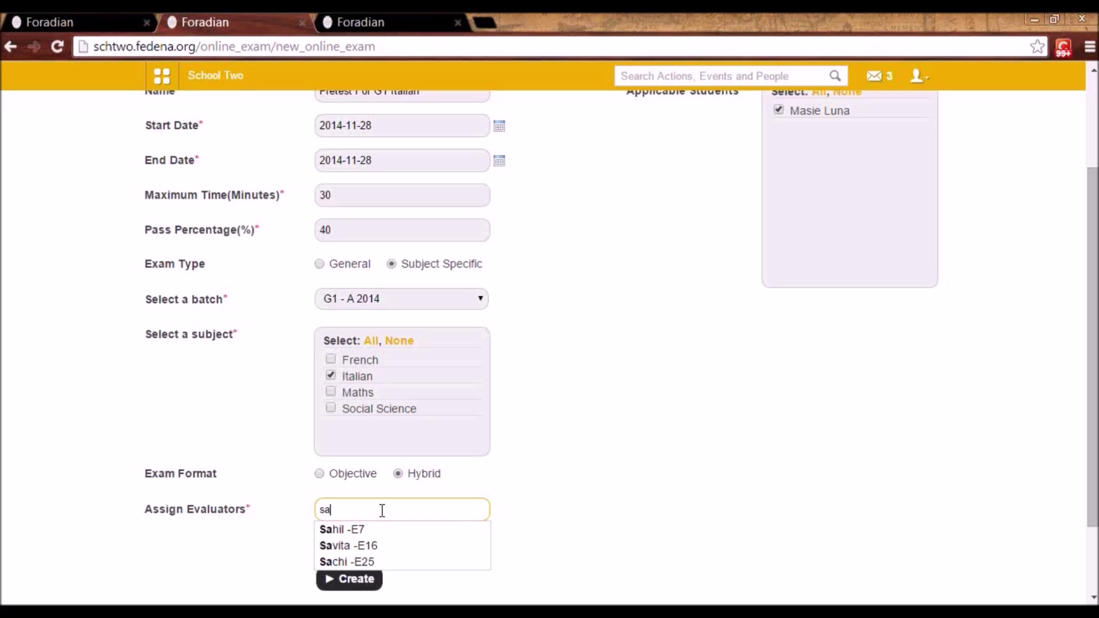
left_click(366, 530)
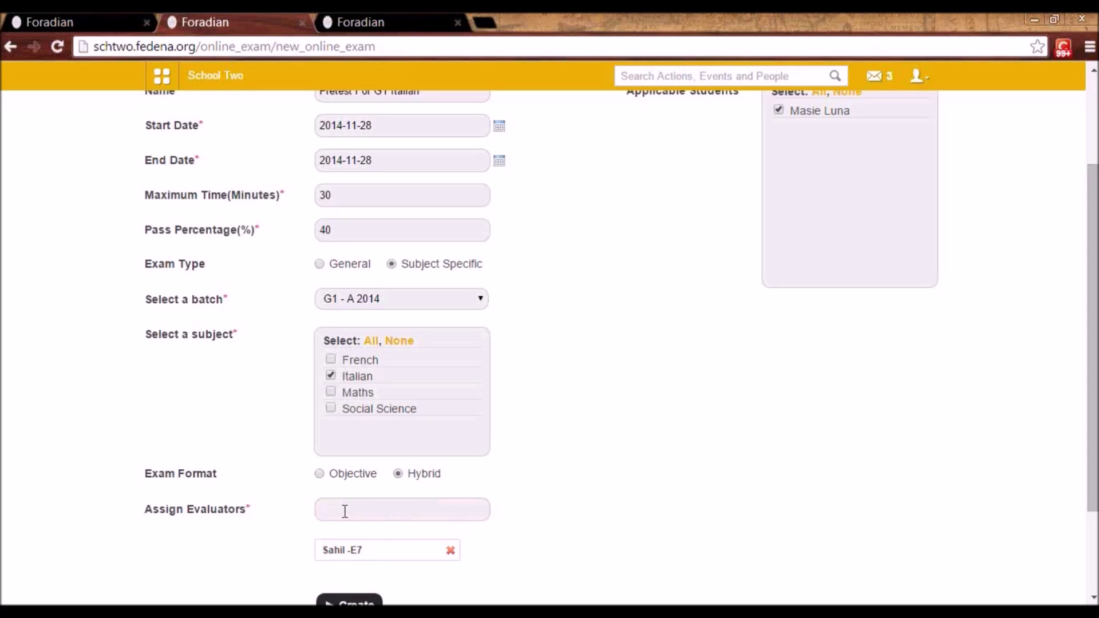
scroll(1092, 436, "down", 2)
scroll(1092, 436, "up", 5)
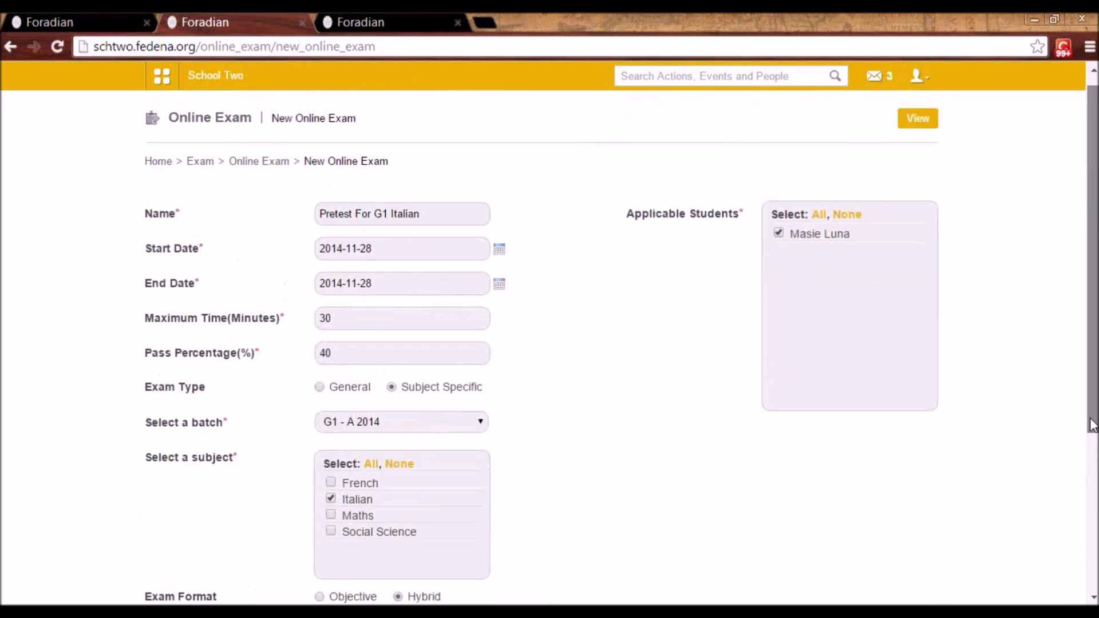
scroll(1092, 436, "down", 3)
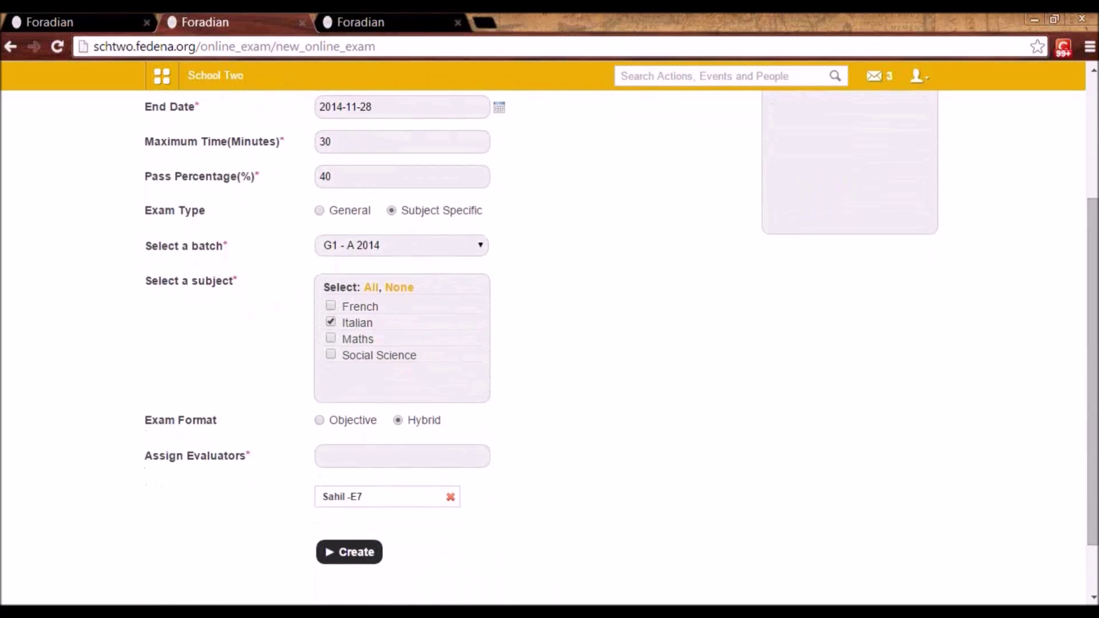
- Create the exam and add the 50-mark objective question 'What is abc' with option a correct
left_click(367, 558)
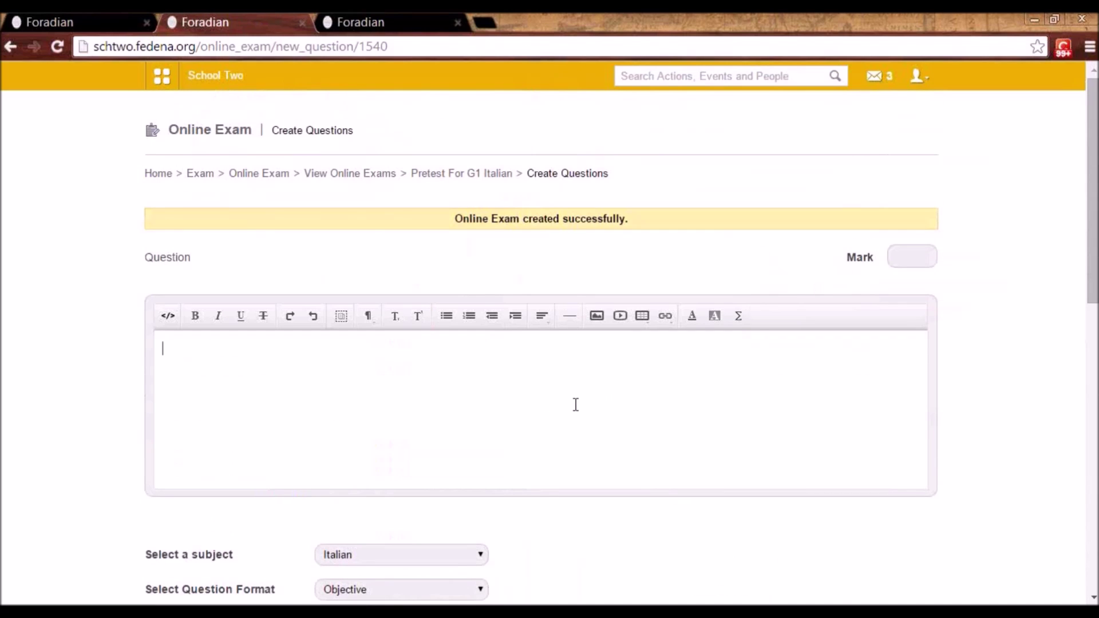
type("What is abc")
left_click(923, 246)
type("50")
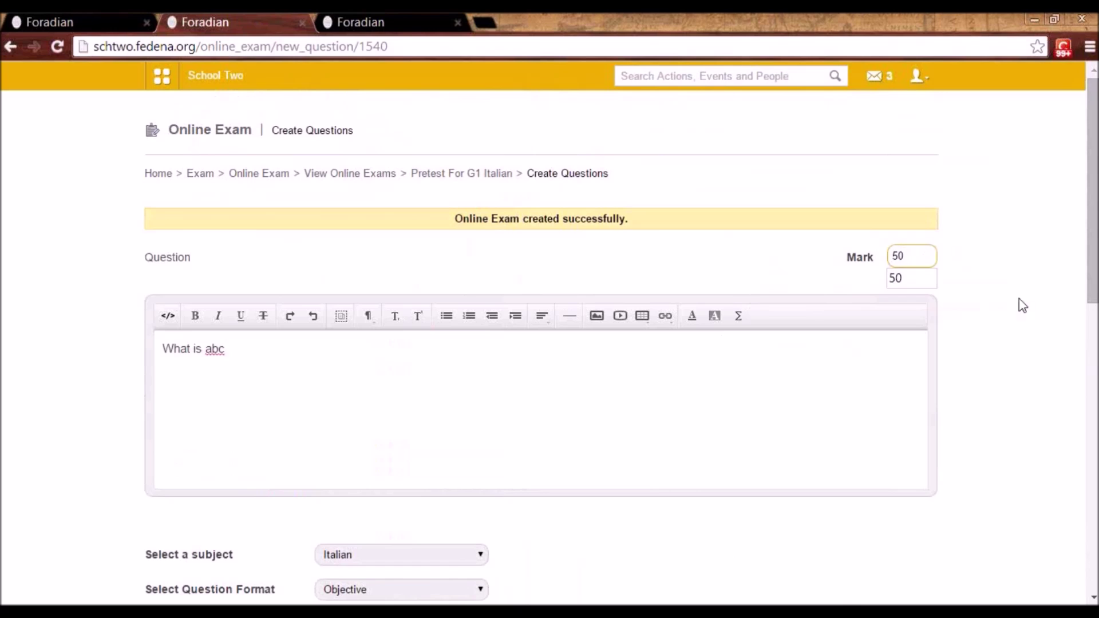
scroll(710, 262, "down", 5)
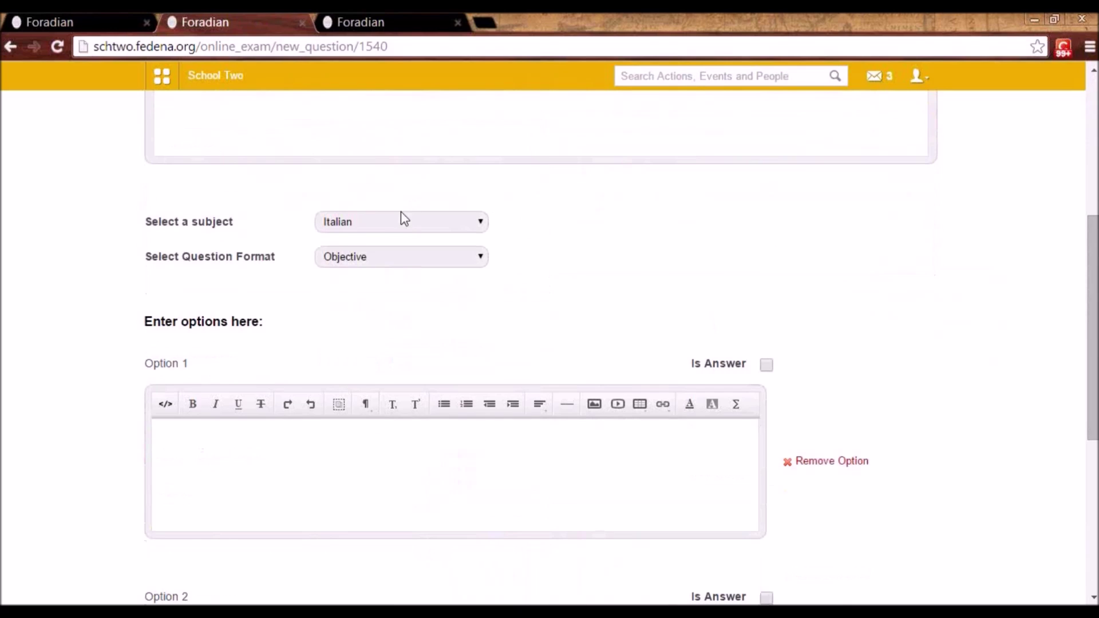
left_click(391, 228)
left_click(391, 230)
type("a")
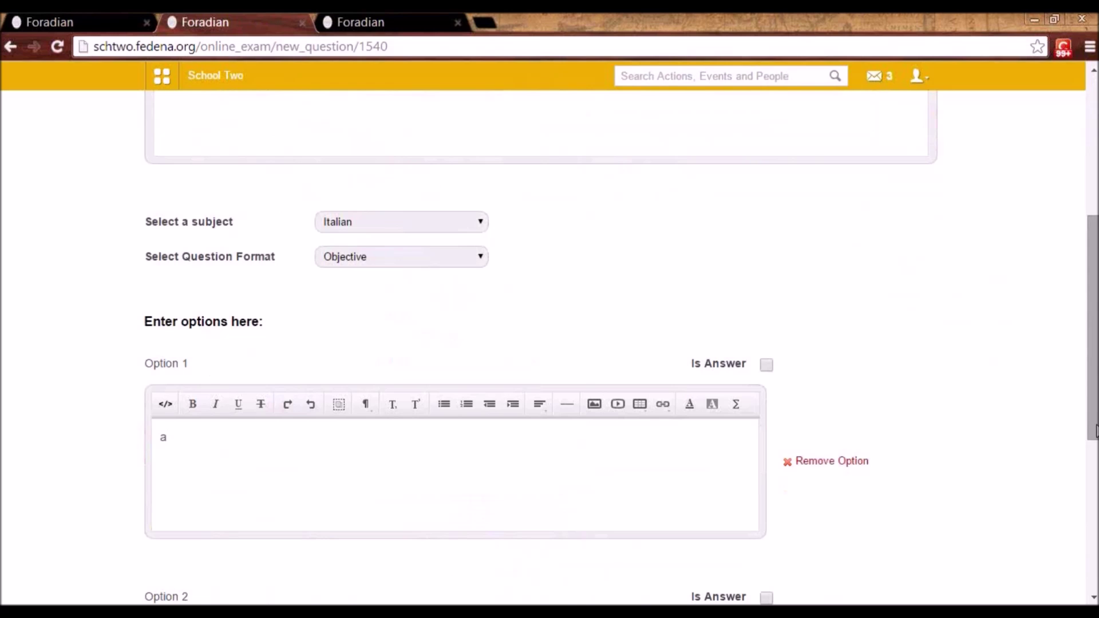
left_click_drag(1094, 424, 1094, 504)
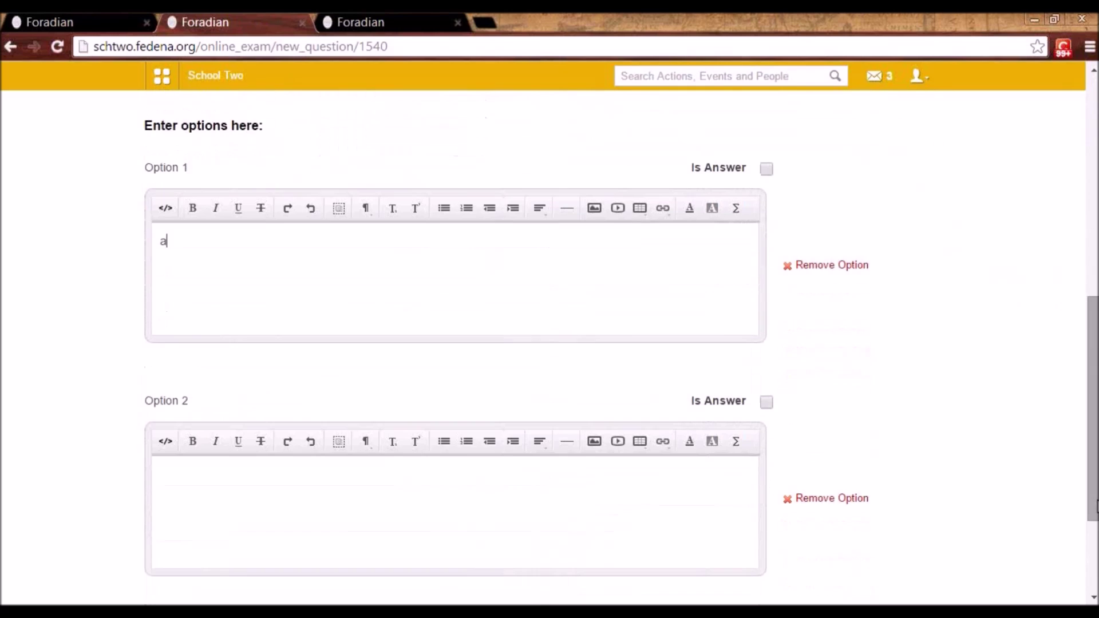
left_click(766, 169)
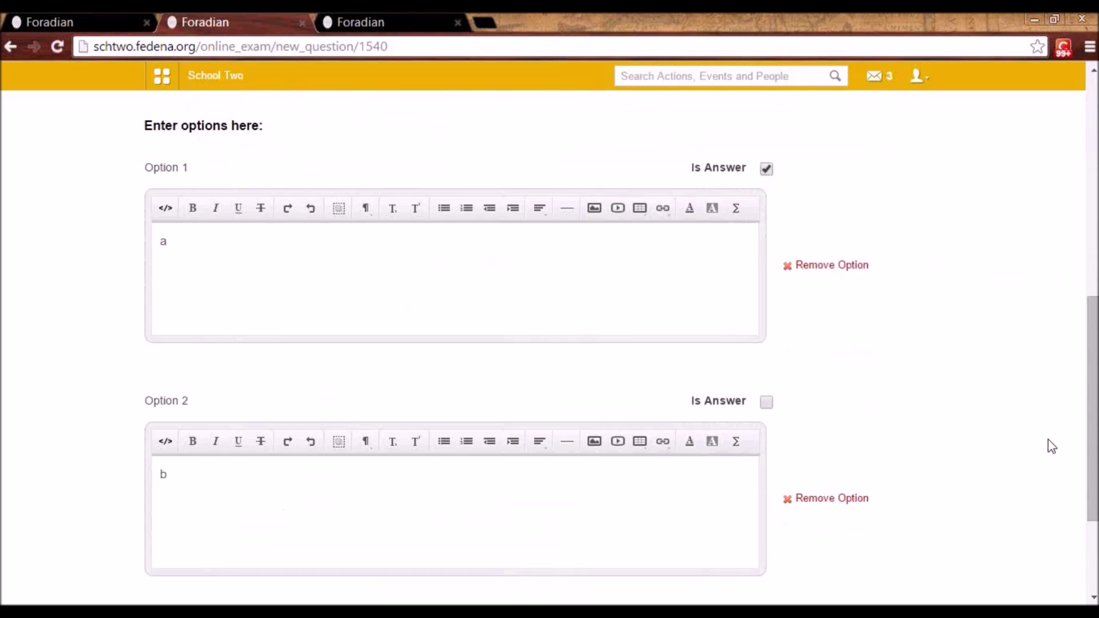
left_click_drag(1092, 442, 1092, 511)
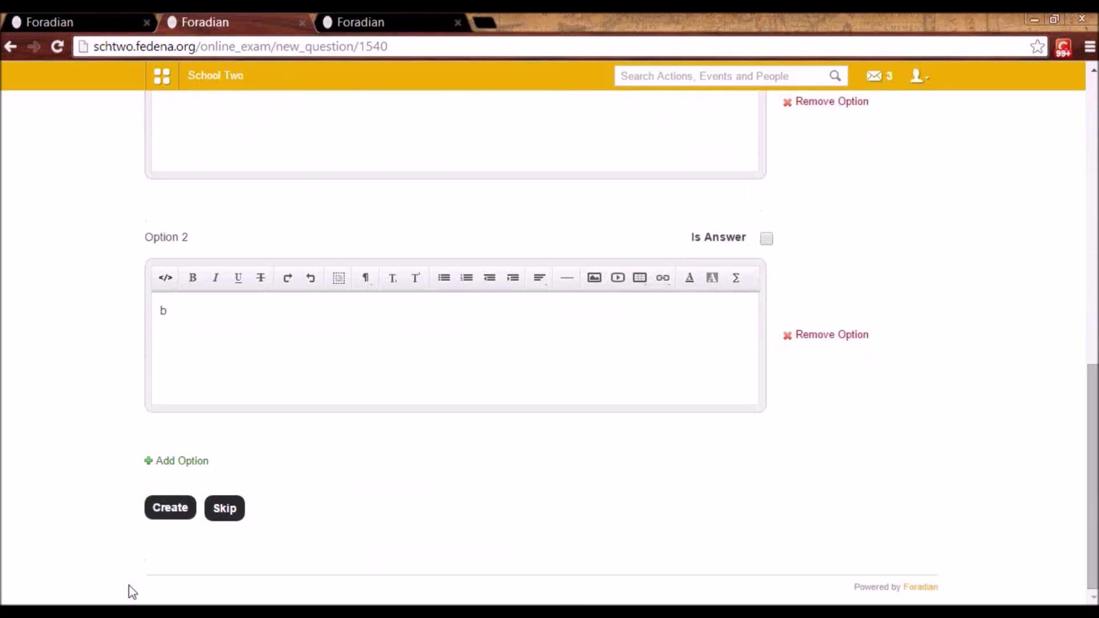
double_click(177, 494)
left_click(174, 508)
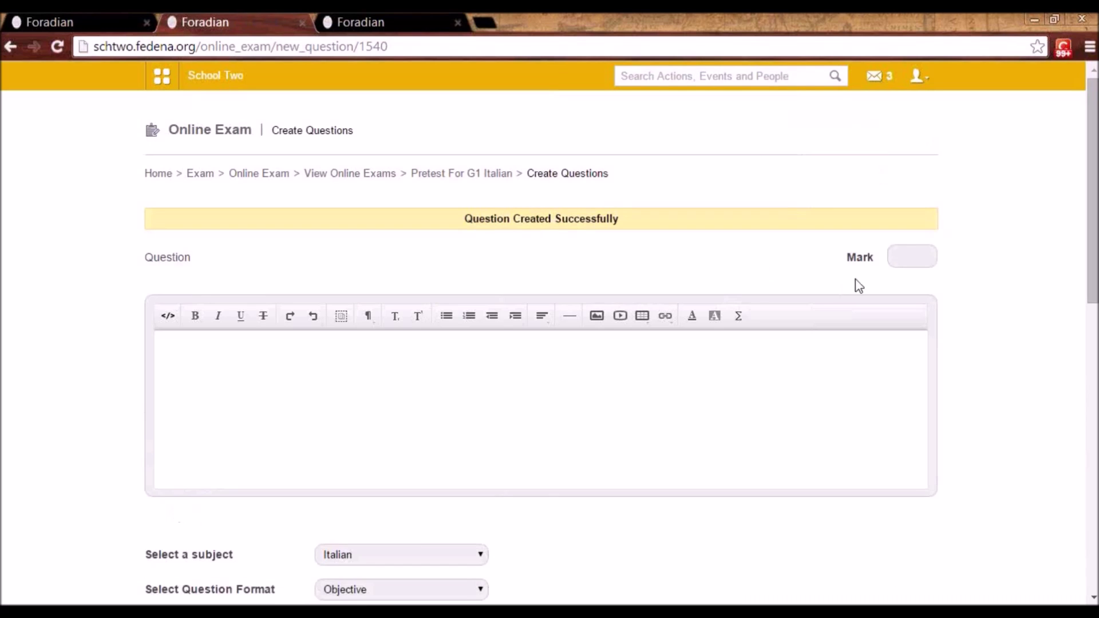
- Add the 50-mark descriptive question 'What is cvf' and return to the exam details
left_click(898, 256)
type("50")
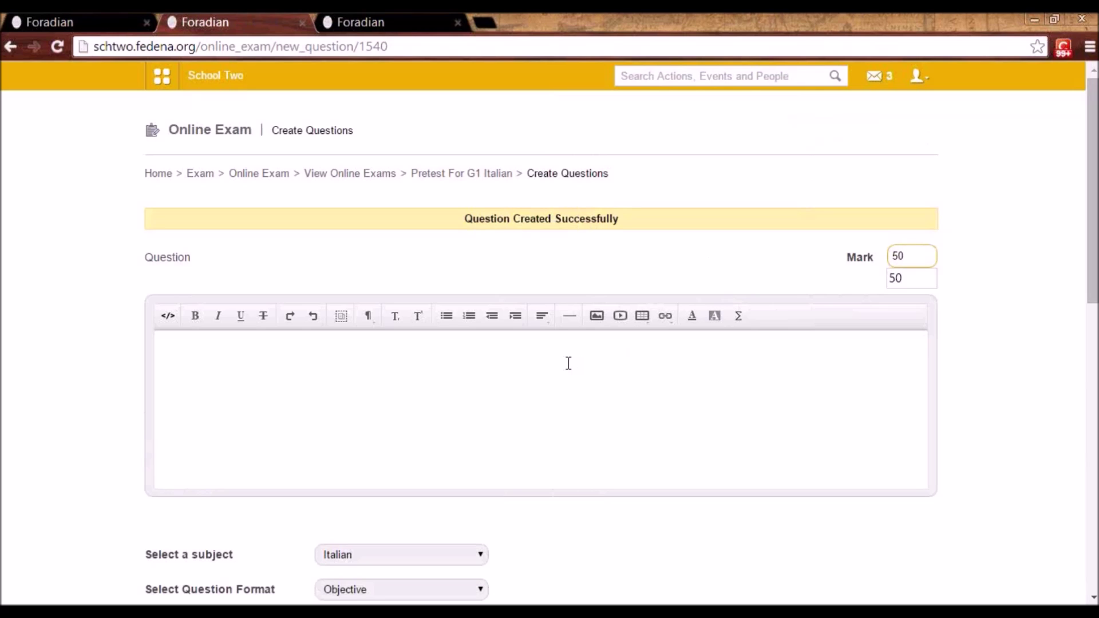
left_click(568, 364)
type("What is cvf")
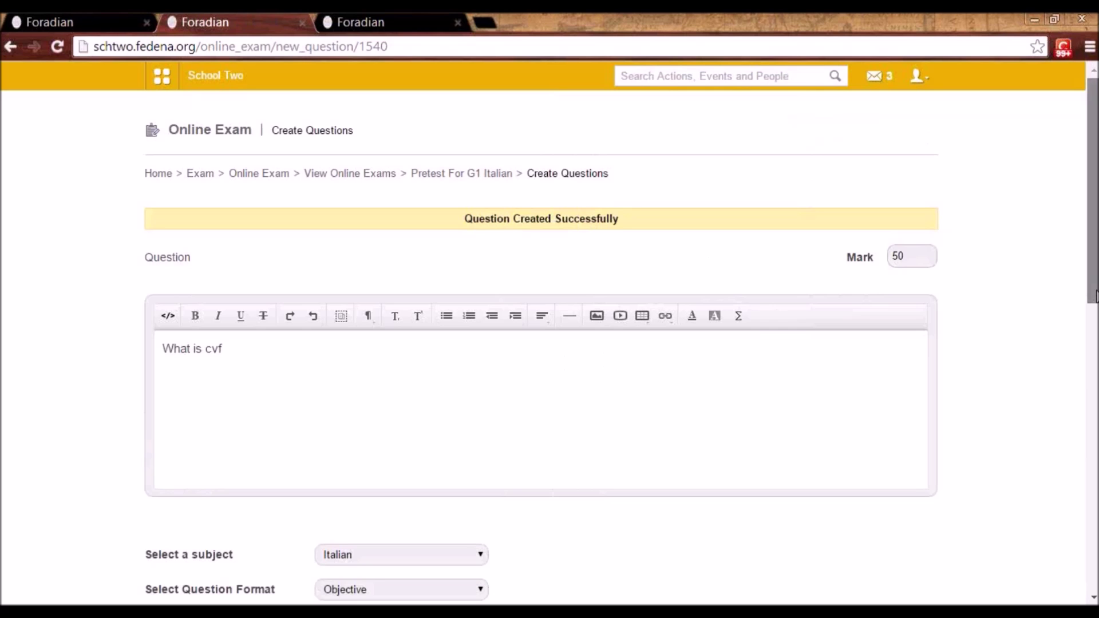
scroll(538, 266, "down", 6)
left_click(421, 264)
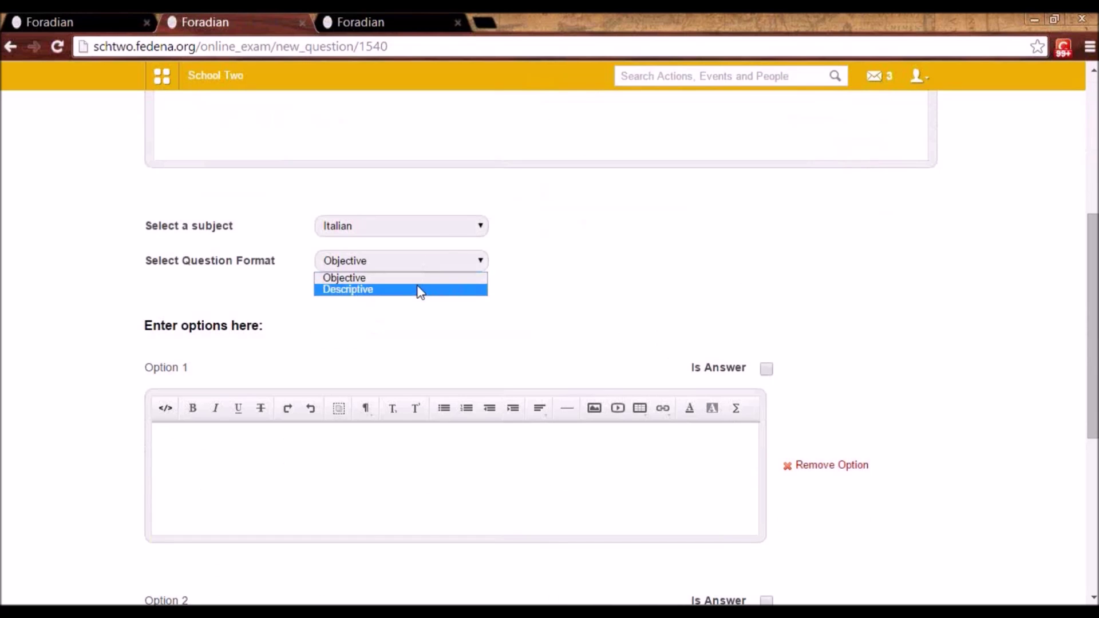
left_click(416, 290)
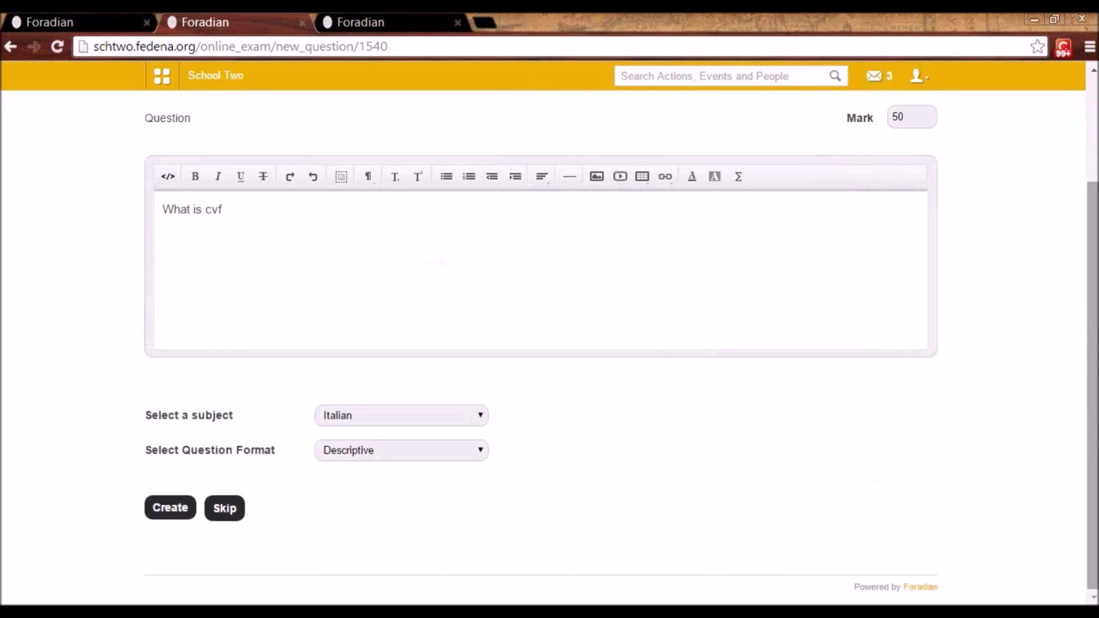
left_click(163, 507)
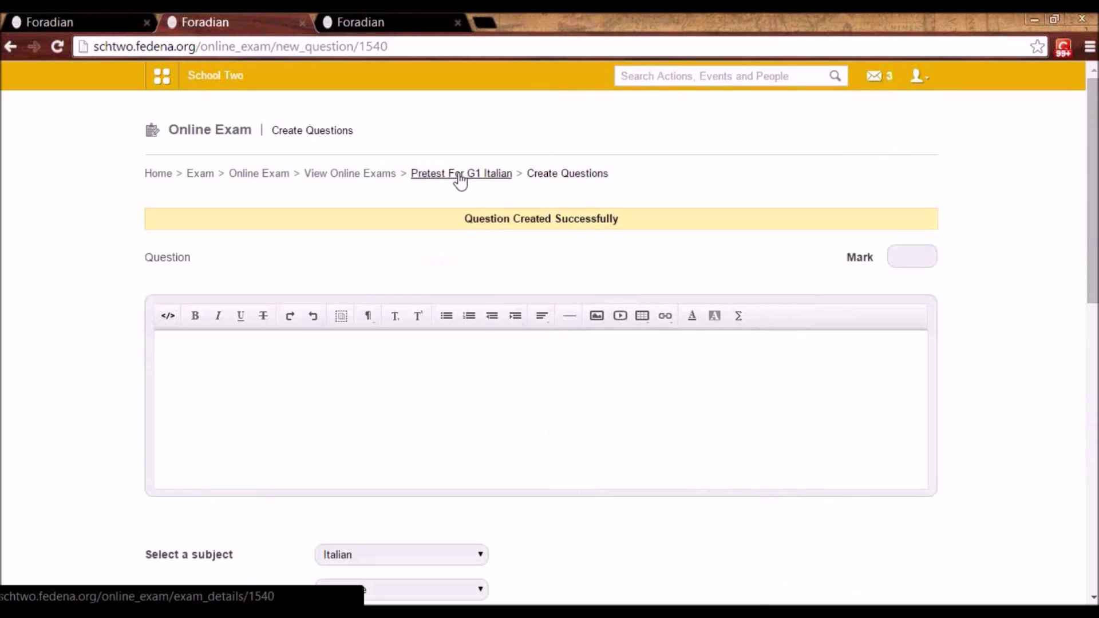
left_click(457, 174)
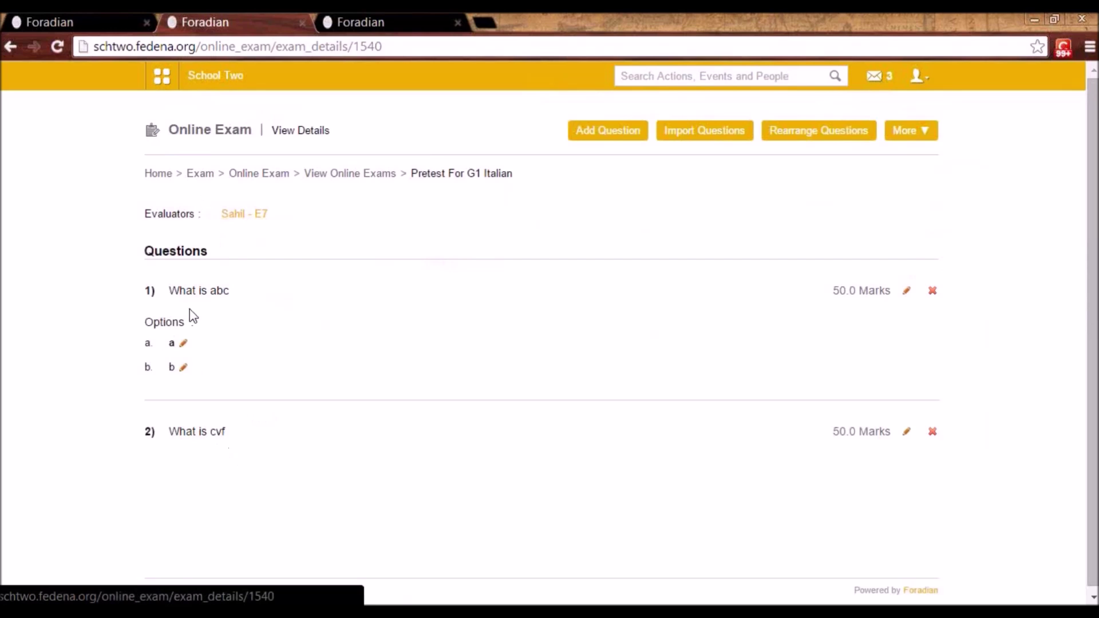
- Publish the exam, then search for the student and copy their admission number
left_click(914, 132)
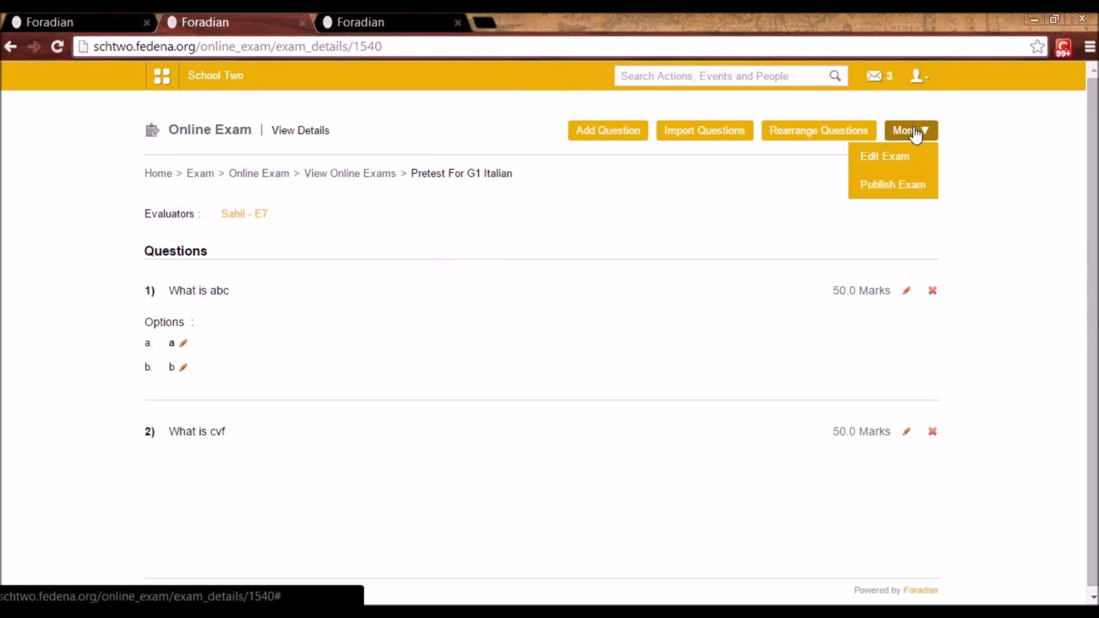
left_click(908, 186)
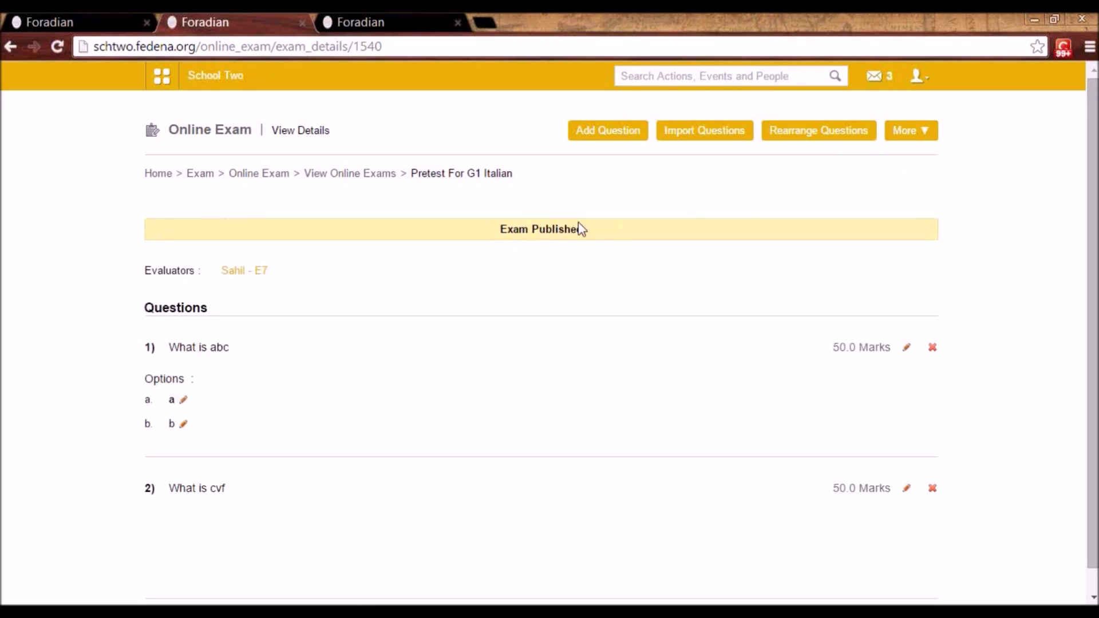
left_click(785, 76)
type("masie")
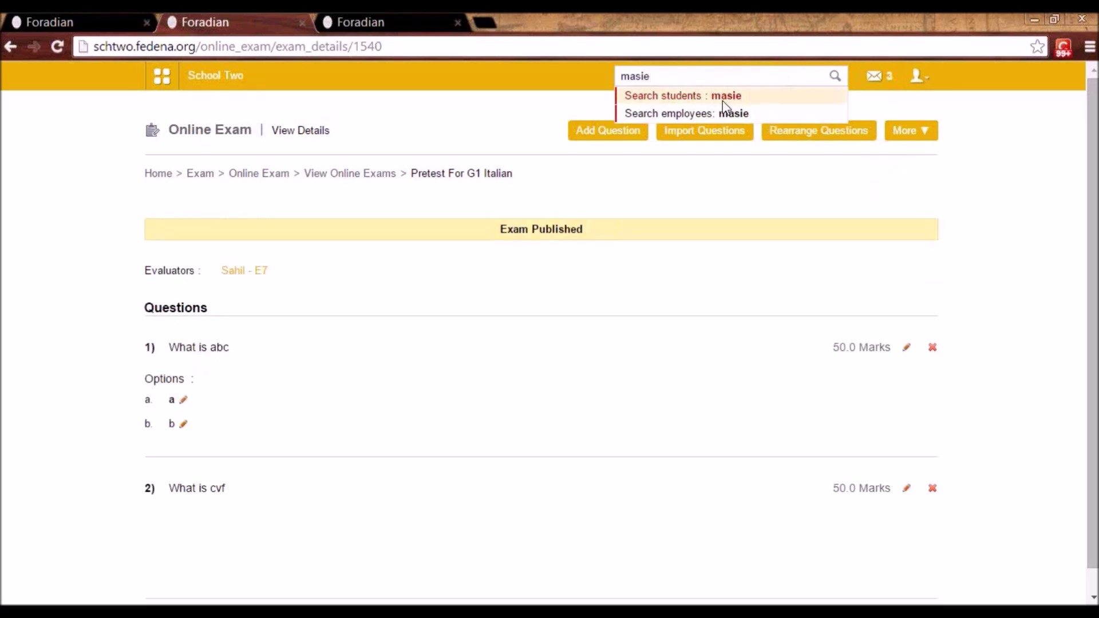
left_click(723, 97)
double_click(881, 375)
key("ctrl+c")
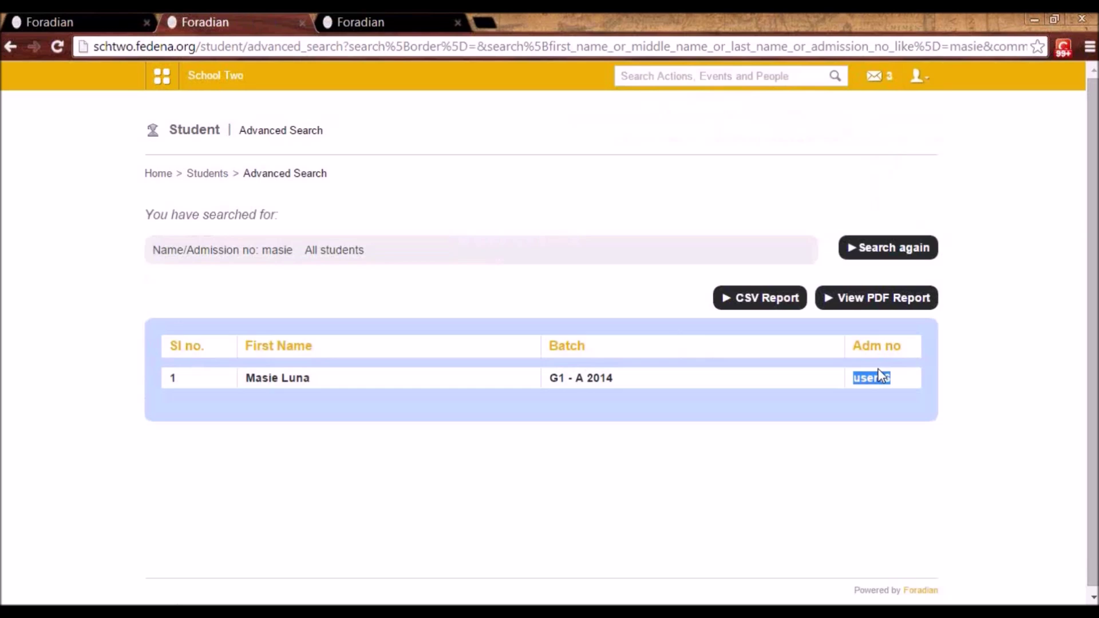
- Log out of the admin account and sign in as the student
left_click(917, 75)
left_click(870, 155)
key("ctrl+v")
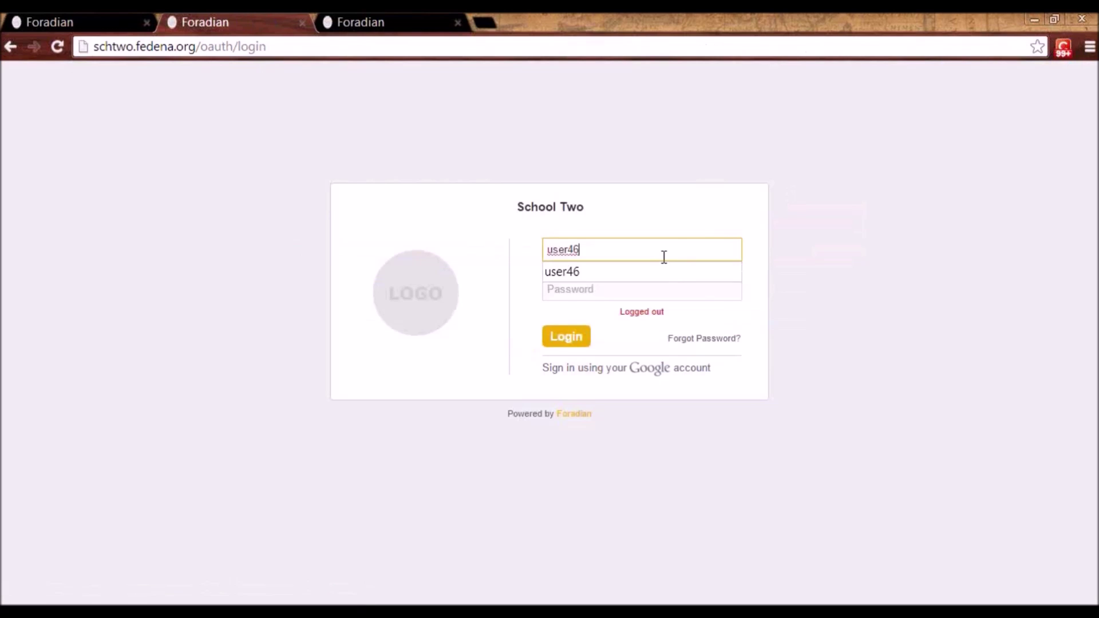
key("Tab")
key("ctrl+v")
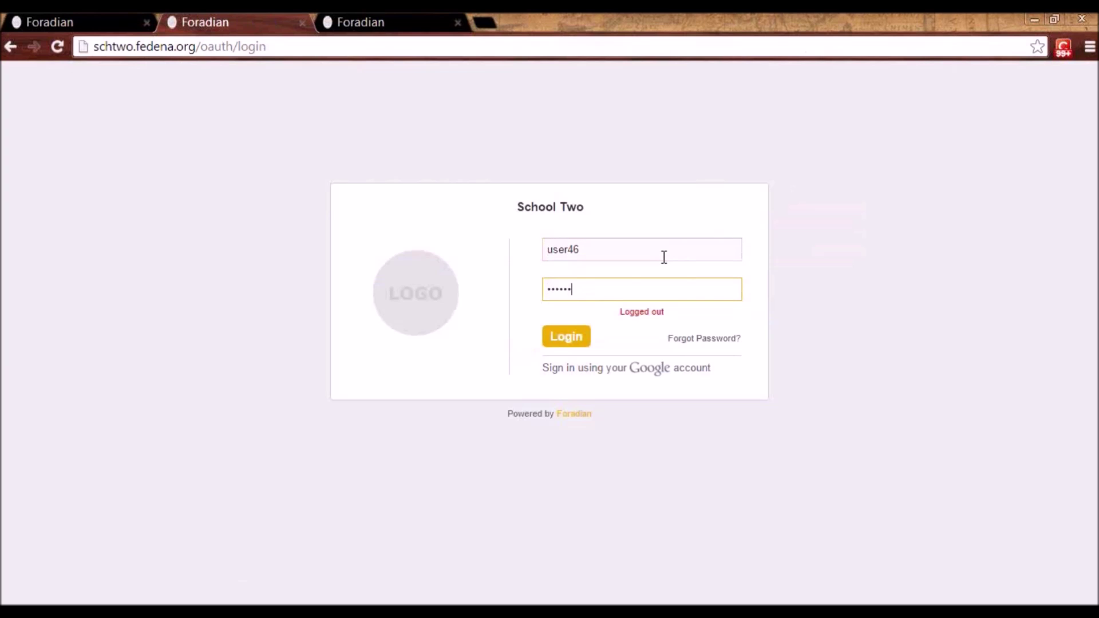
key("Return")
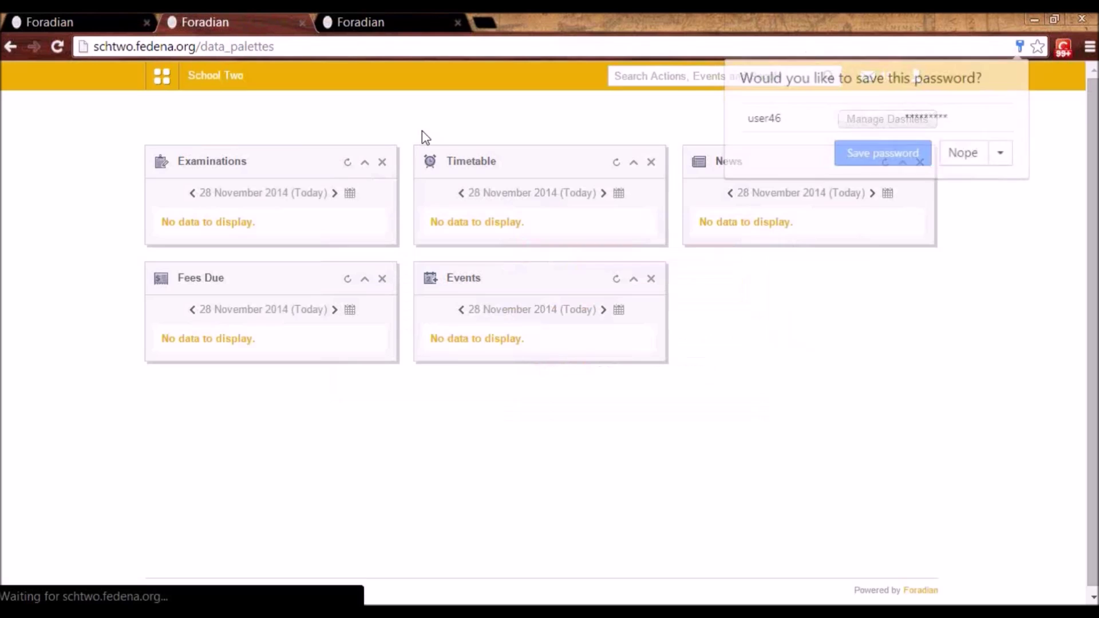
- Open the student's Academics > Online Exam page
left_click(171, 88)
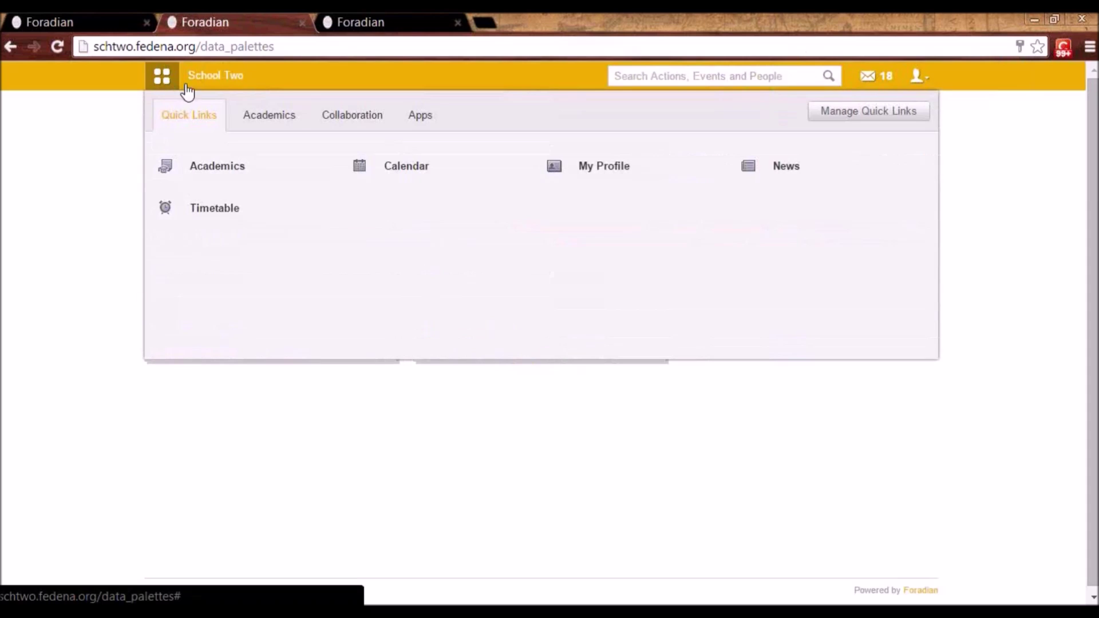
left_click(302, 121)
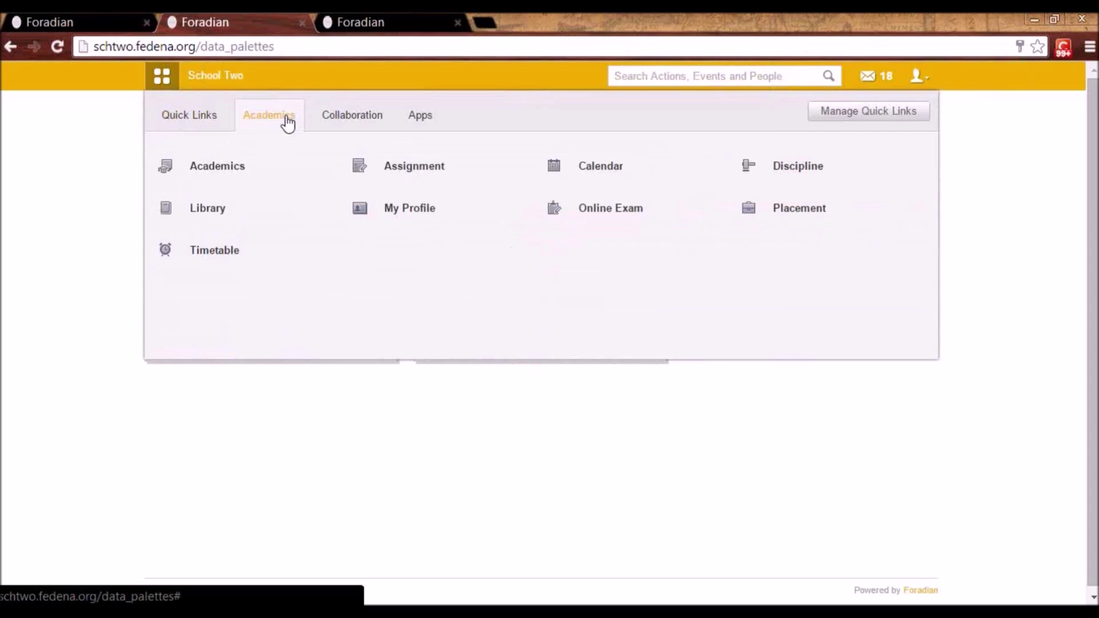
left_click(597, 220)
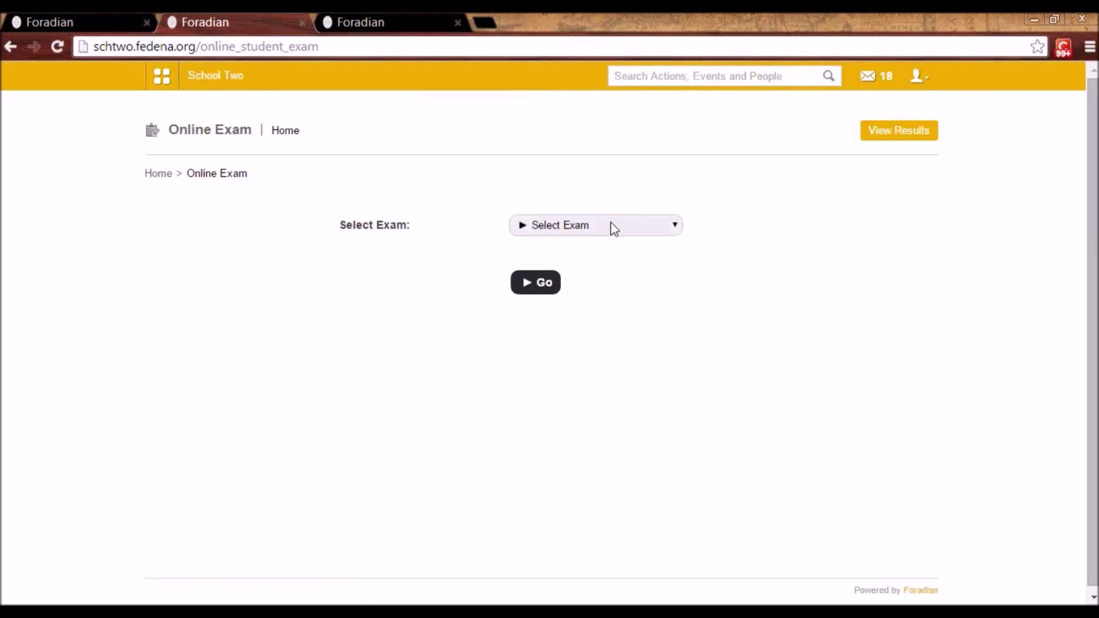
- Select Pretest For G1 Italian and start taking the exam
left_click(614, 228)
left_click(611, 256)
left_click(539, 287)
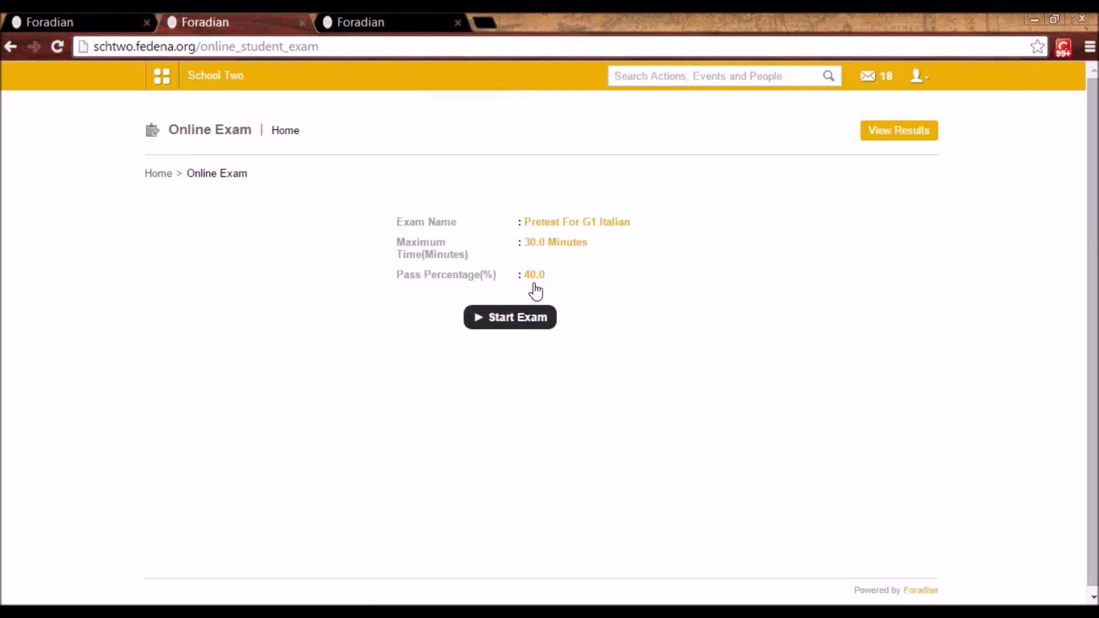
left_click(517, 328)
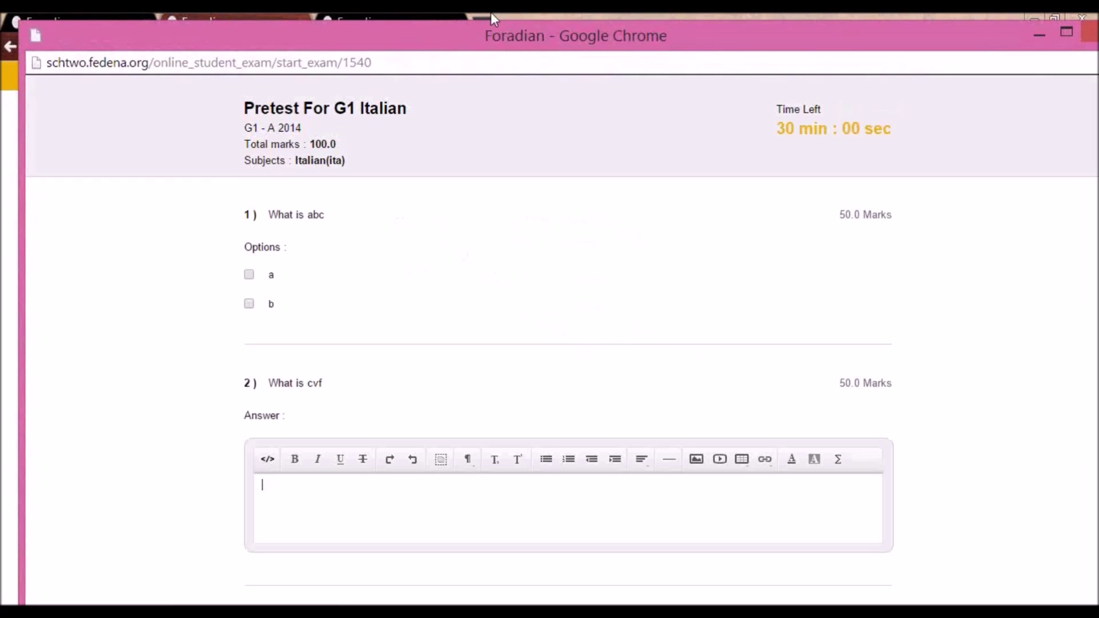
left_click_drag(489, 44, 450, 37)
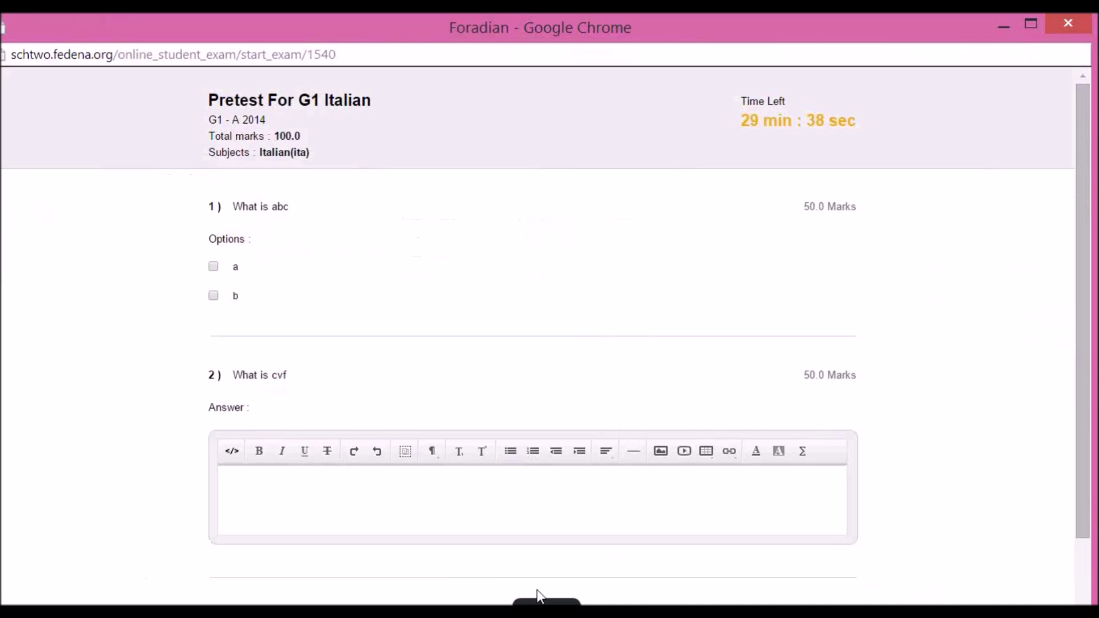
- Tick option a, type a written answer for question 2, and finish the exam
left_click(212, 267)
type("hkjhkjhjk")
left_click(552, 602)
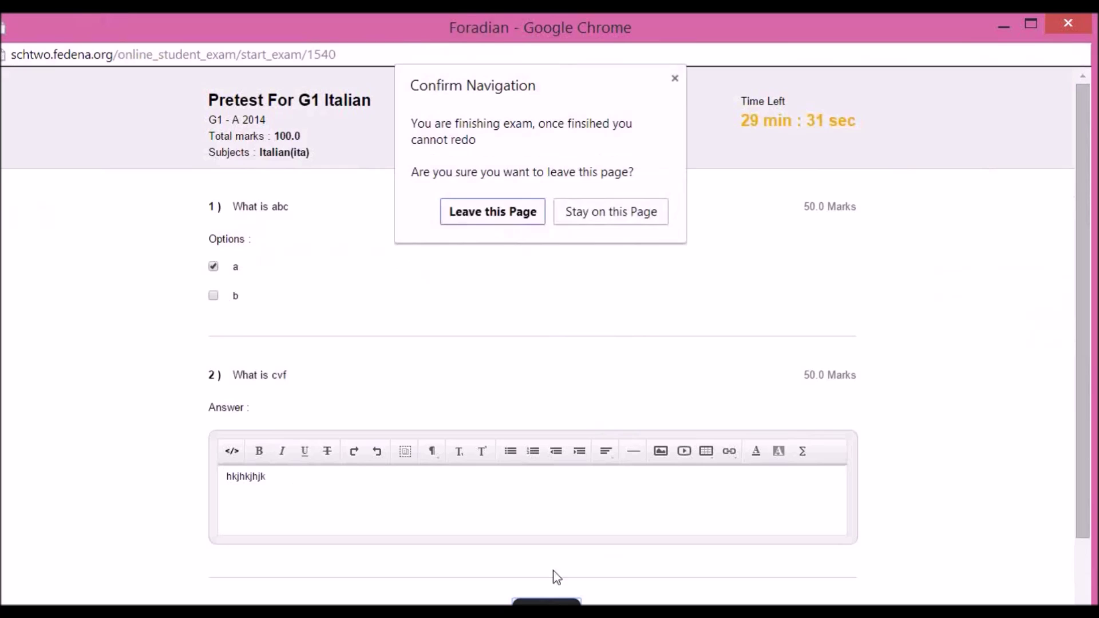
left_click(516, 217)
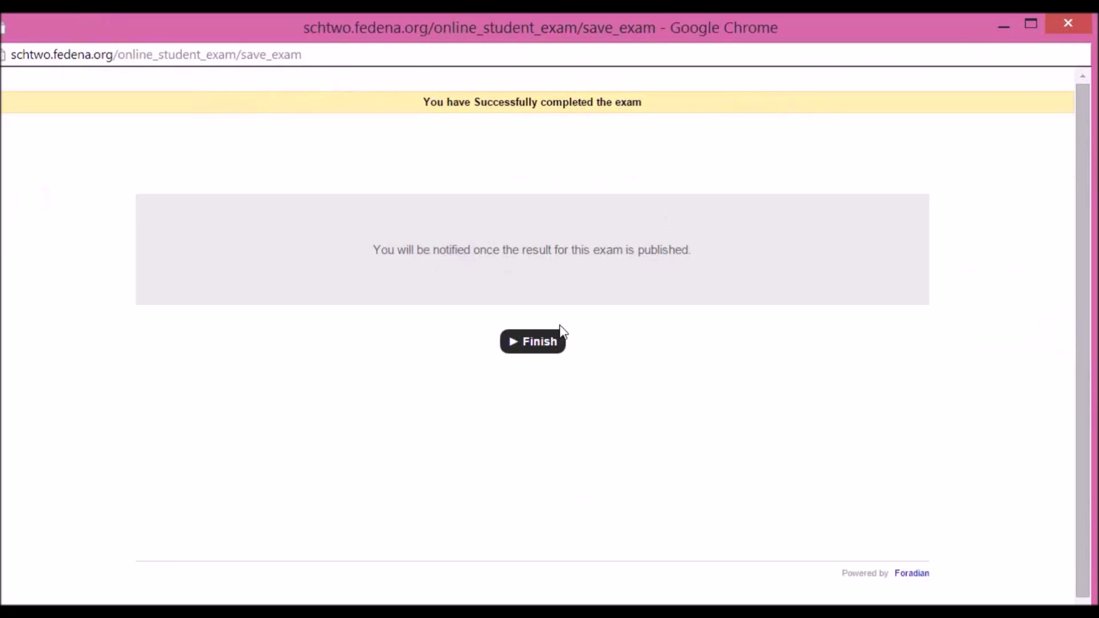
left_click(544, 345)
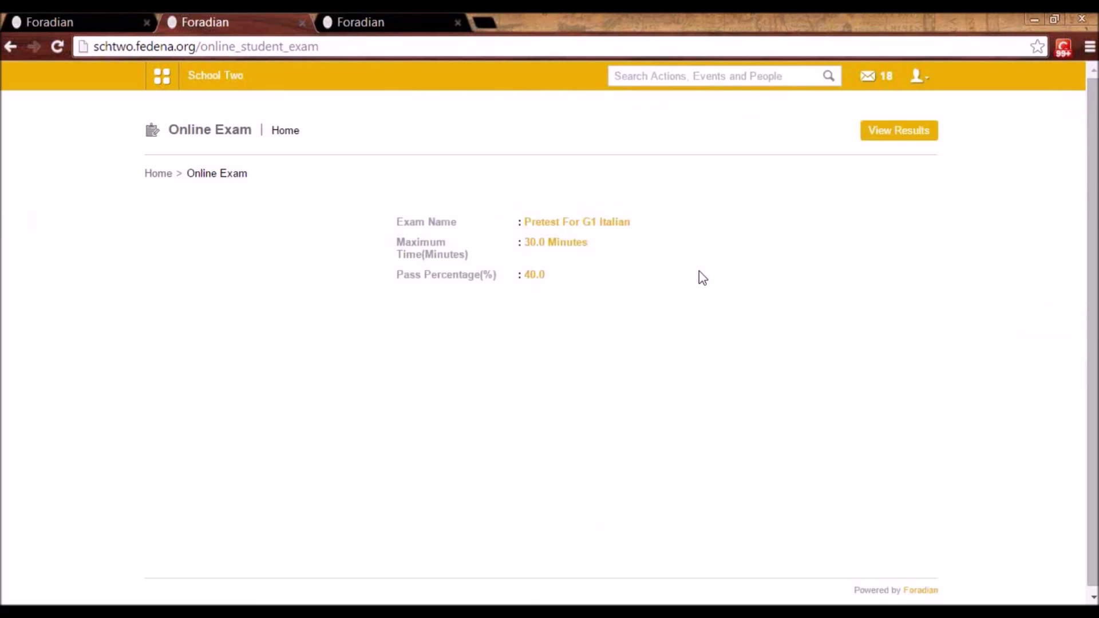
- Log out the student, sign in with the staff account's credentials, and show the Academics modules
left_click(911, 83)
left_click(883, 142)
left_click(574, 249)
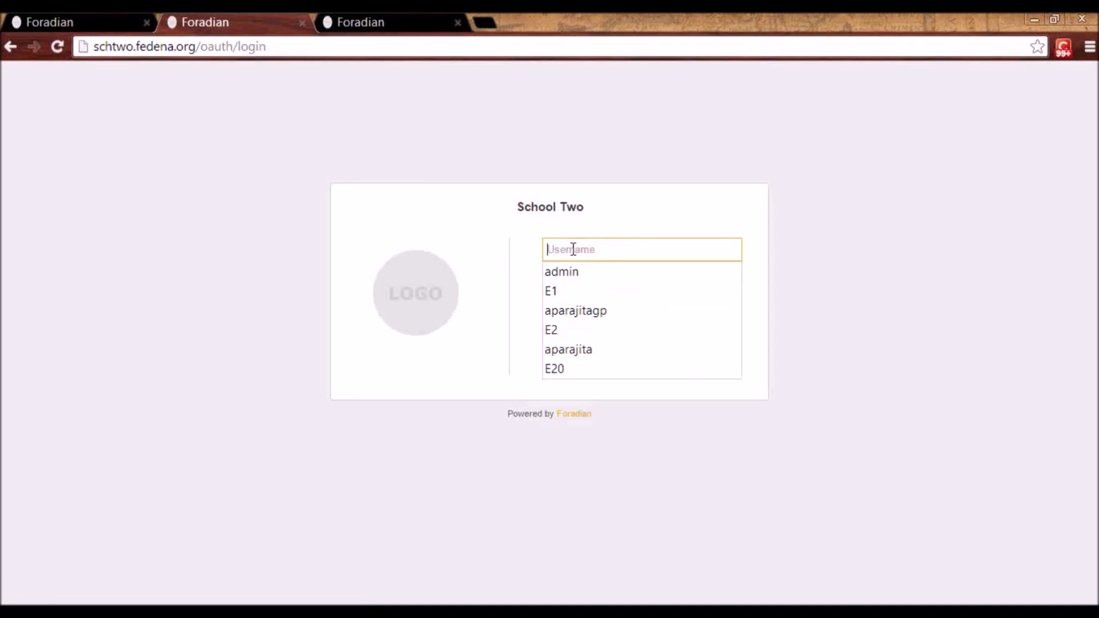
type("E7")
key("Tab")
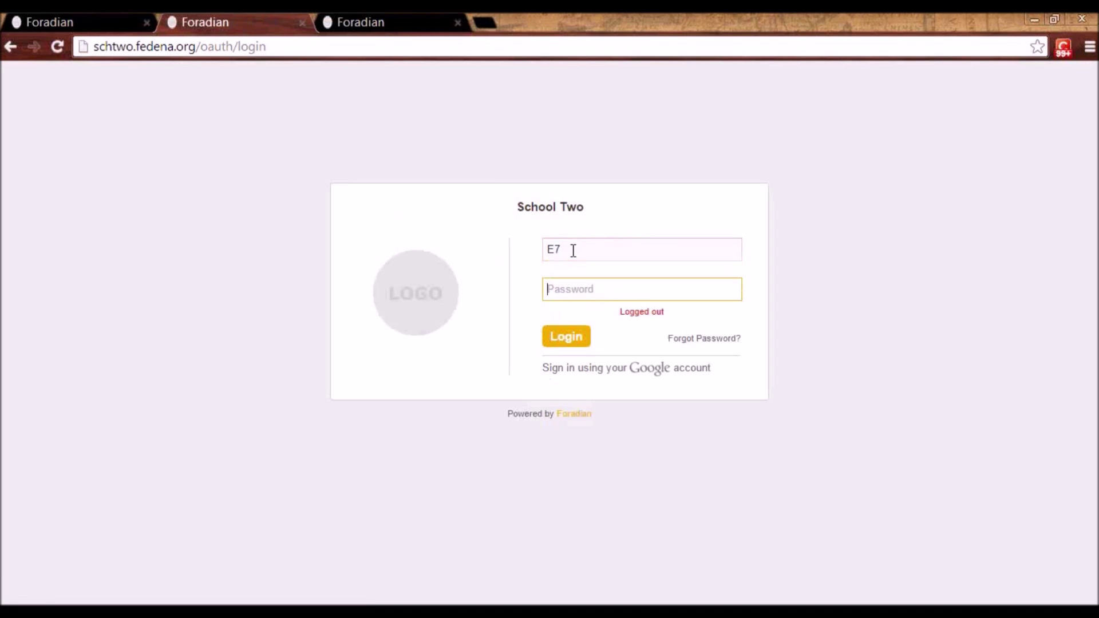
type("E712")
key("Return")
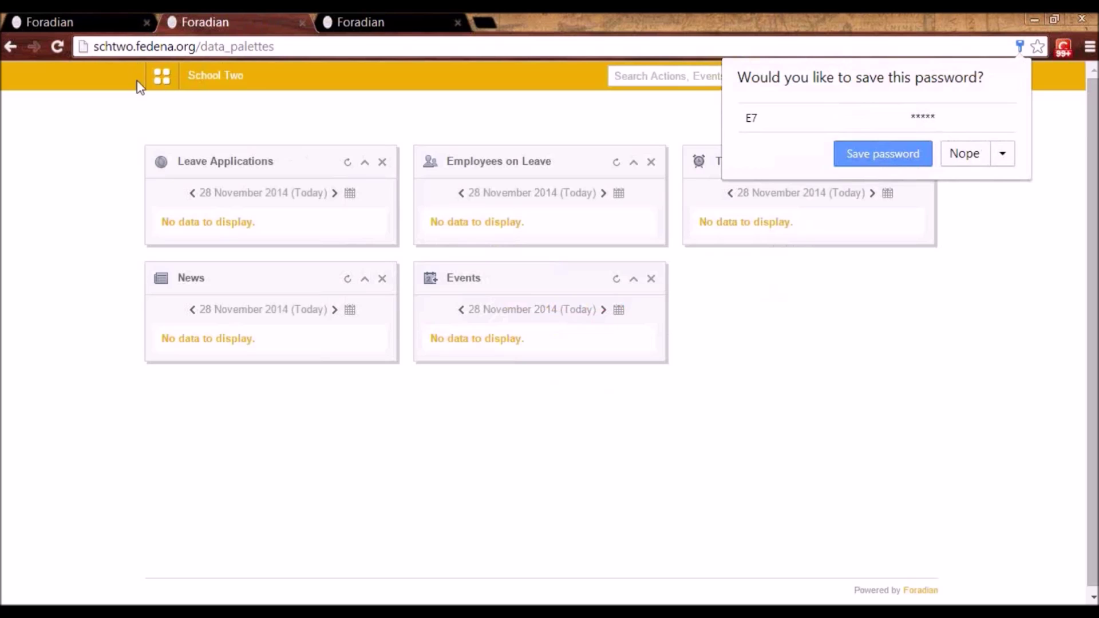
left_click(162, 80)
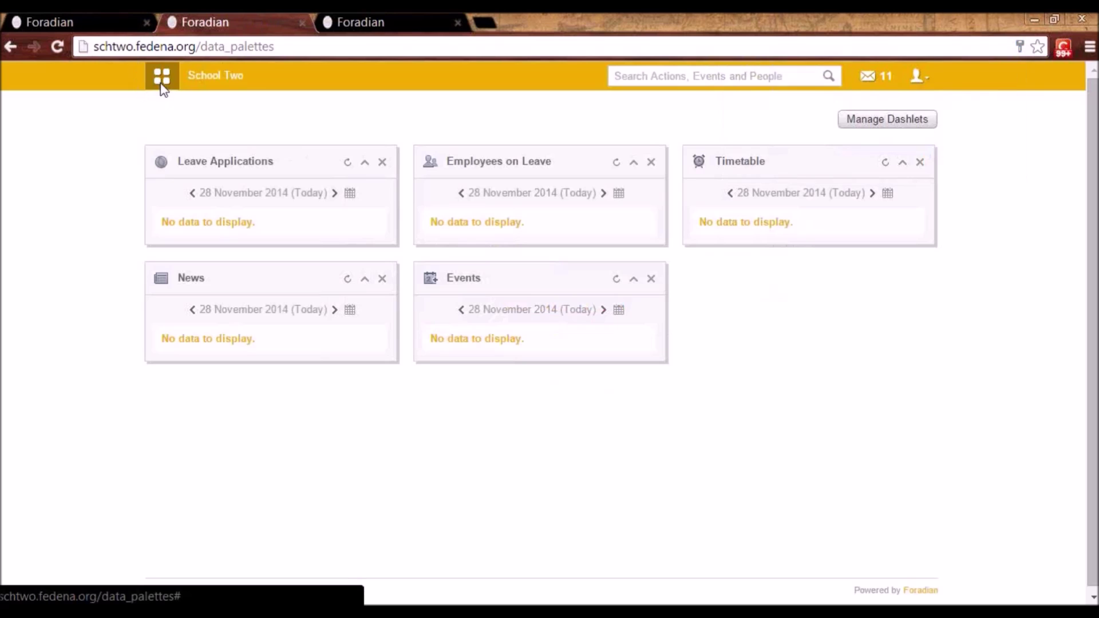
left_click(285, 124)
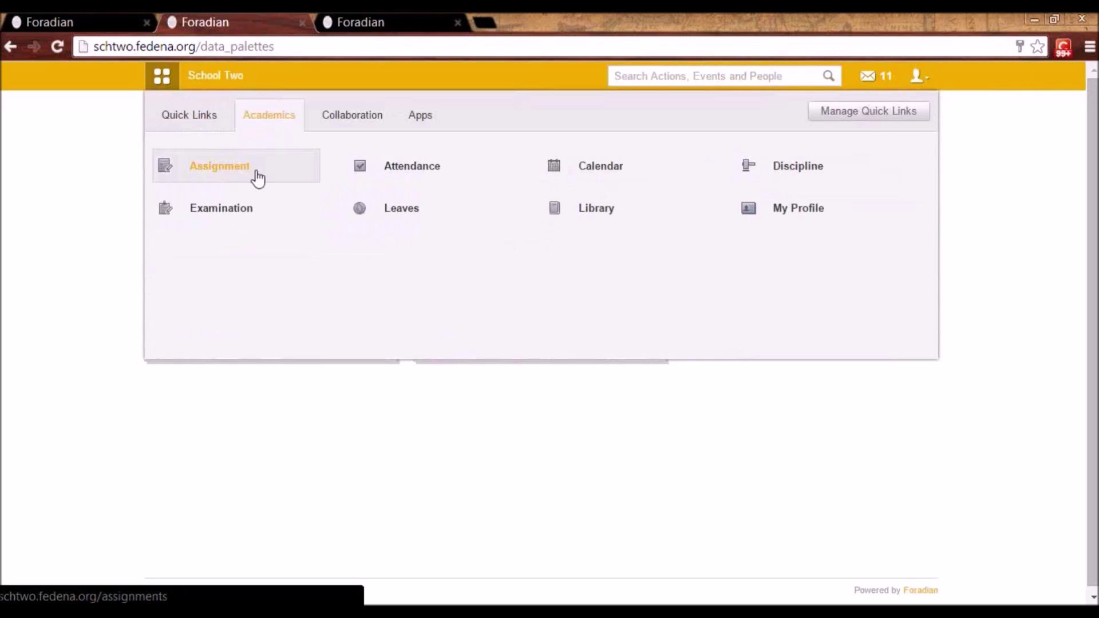
- Evaluate the student's Pretest For G1 Italian answers in batch G1 - A 2014, awarding 12 marks
mouse_move(238, 223)
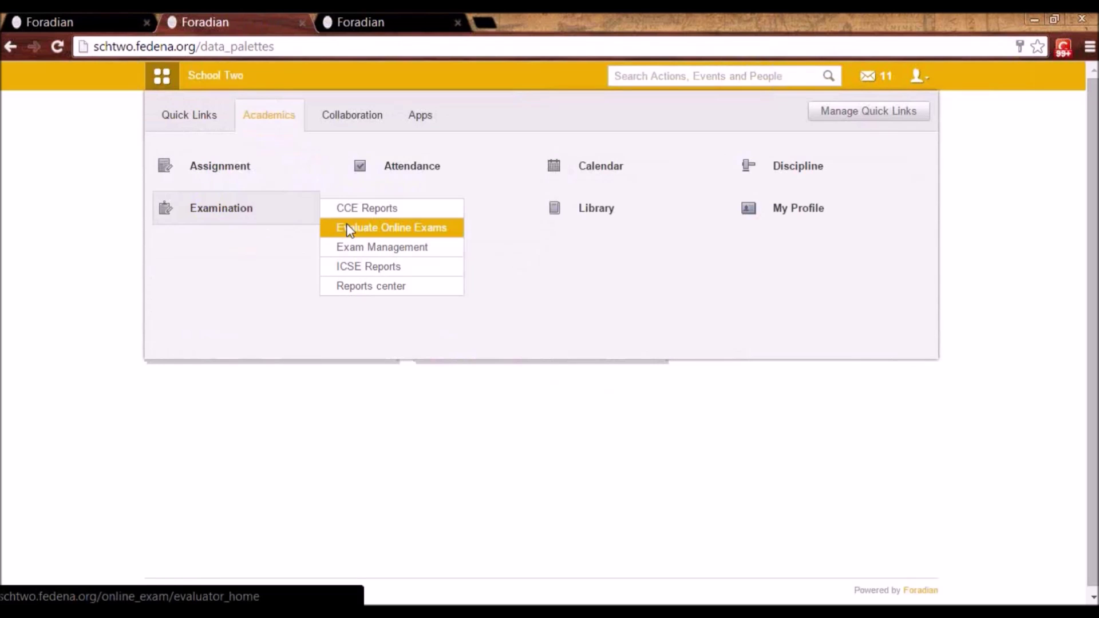
left_click(347, 229)
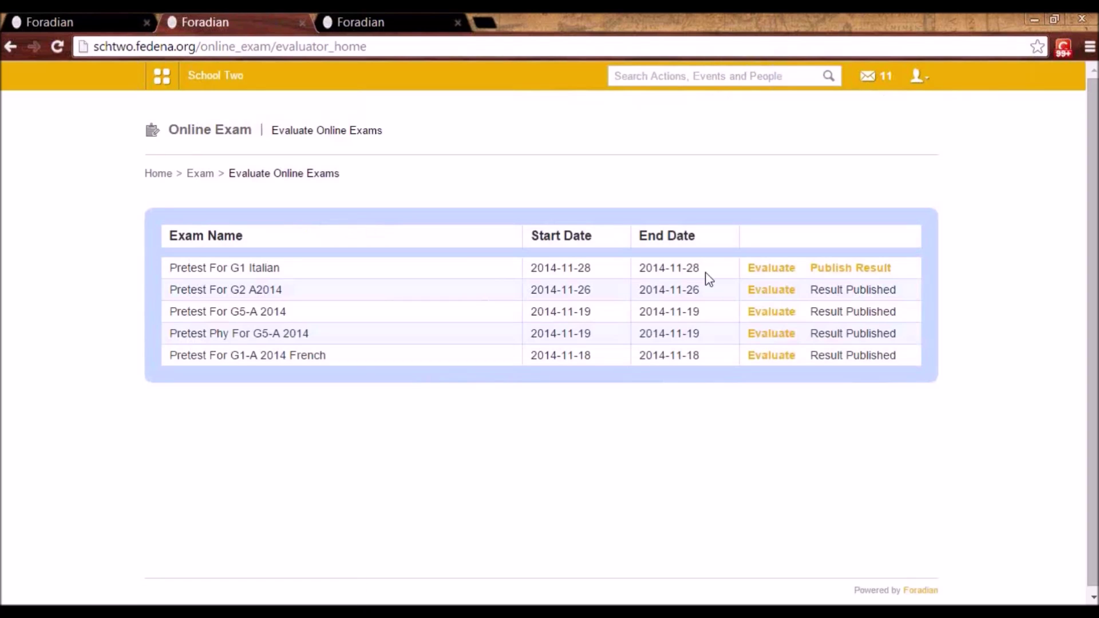
left_click(786, 274)
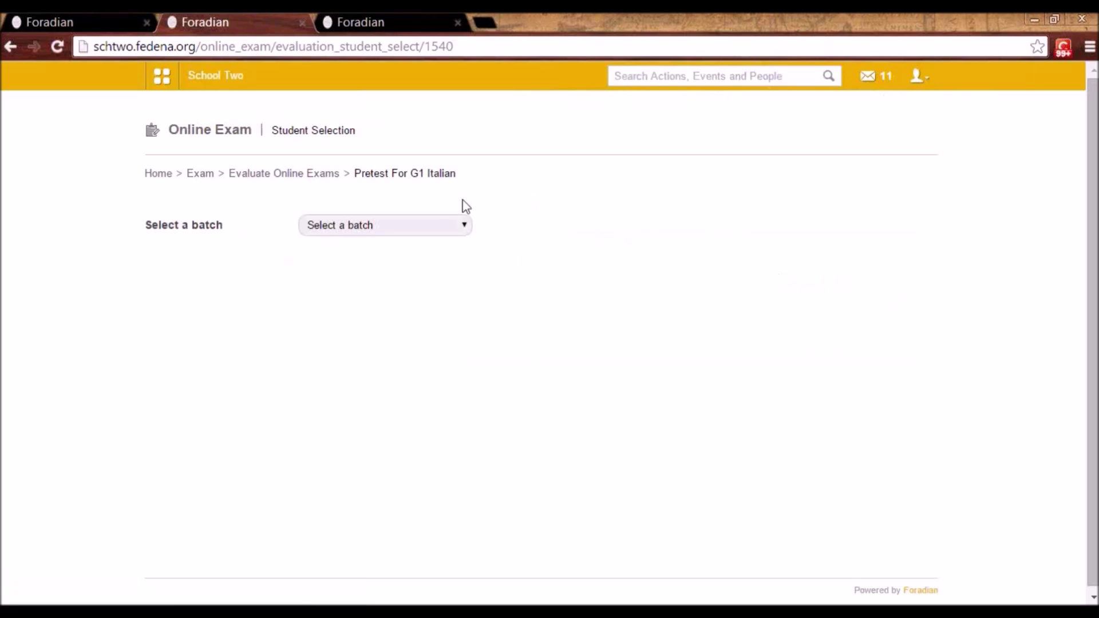
left_click(449, 225)
left_click(439, 254)
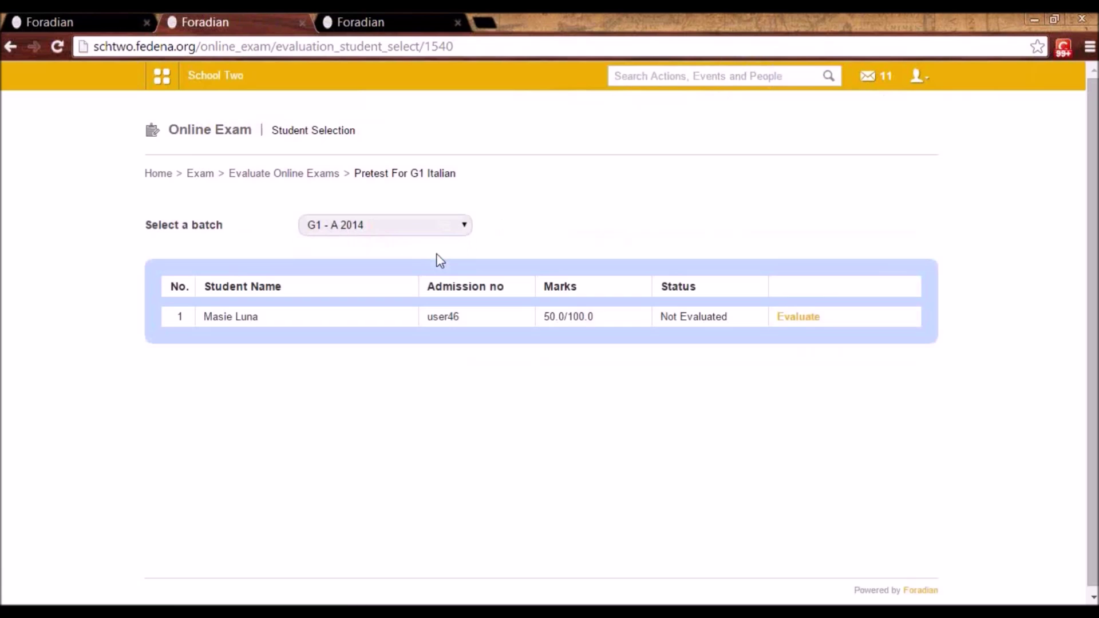
left_click(799, 318)
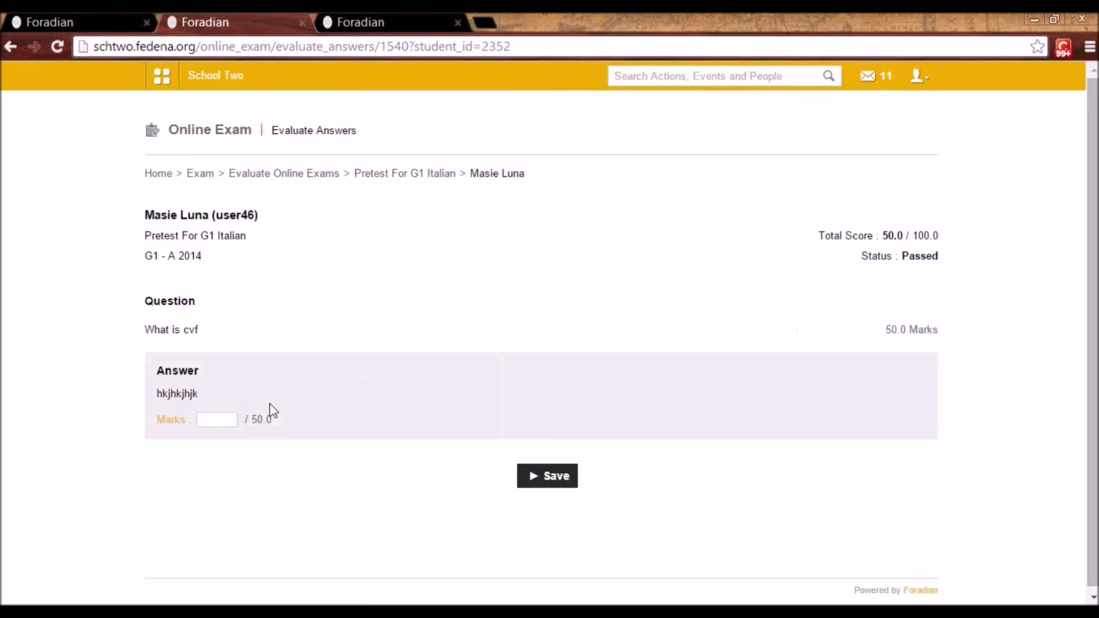
left_click(215, 417)
type("12")
left_click(573, 479)
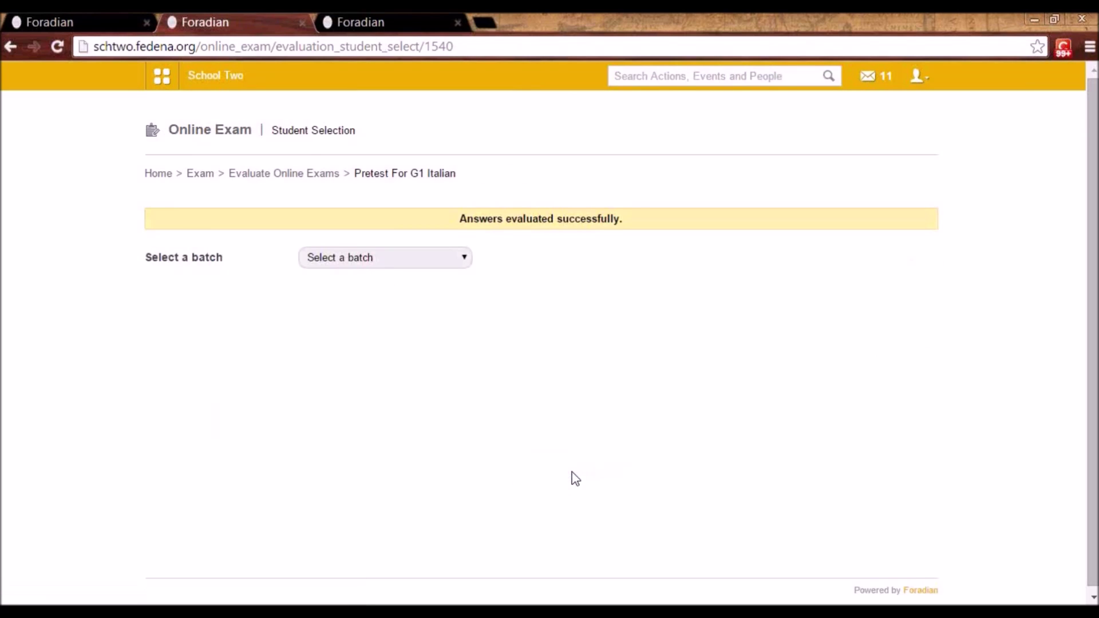
- Publish the Pretest For G1 Italian result from the online exams list
left_click(292, 182)
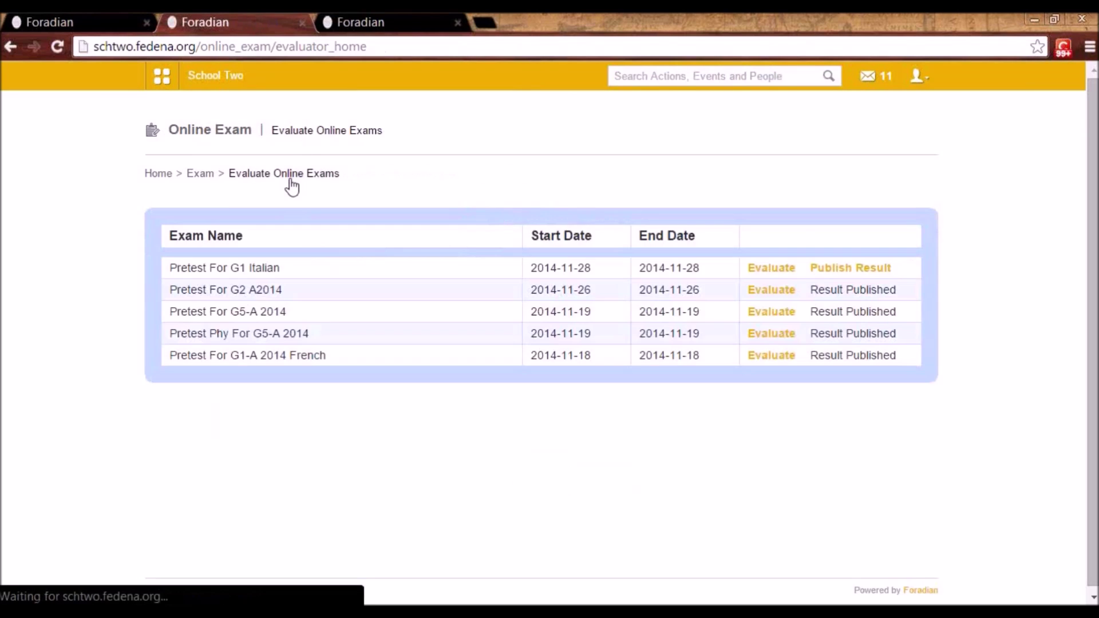
left_click(868, 277)
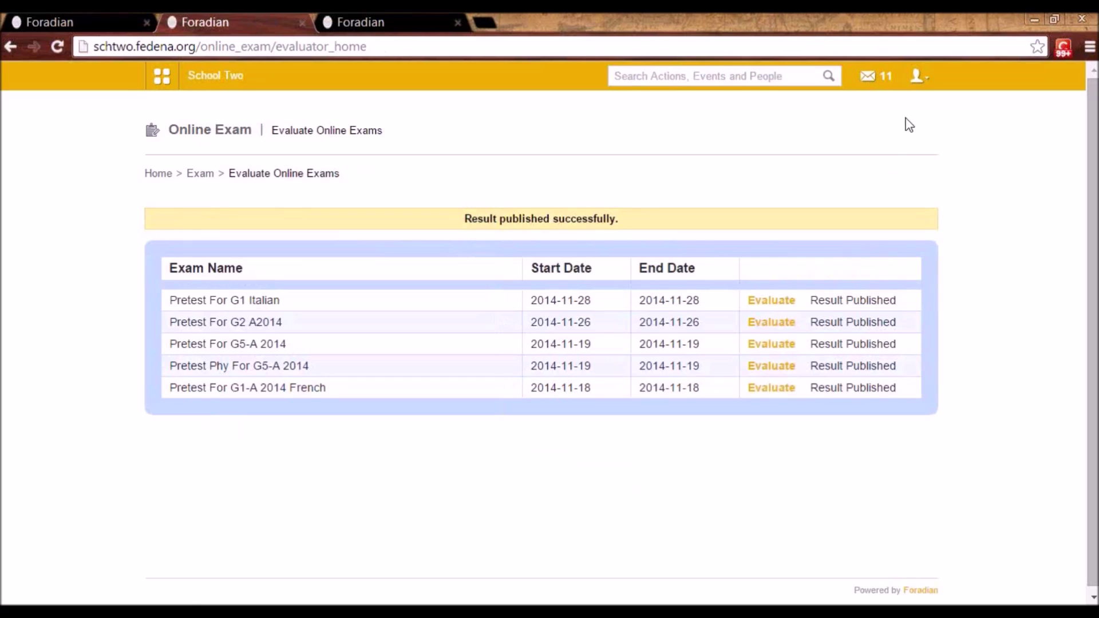
left_click(924, 83)
- Log out of the staff account and sign in with the student's username and password
left_click(869, 142)
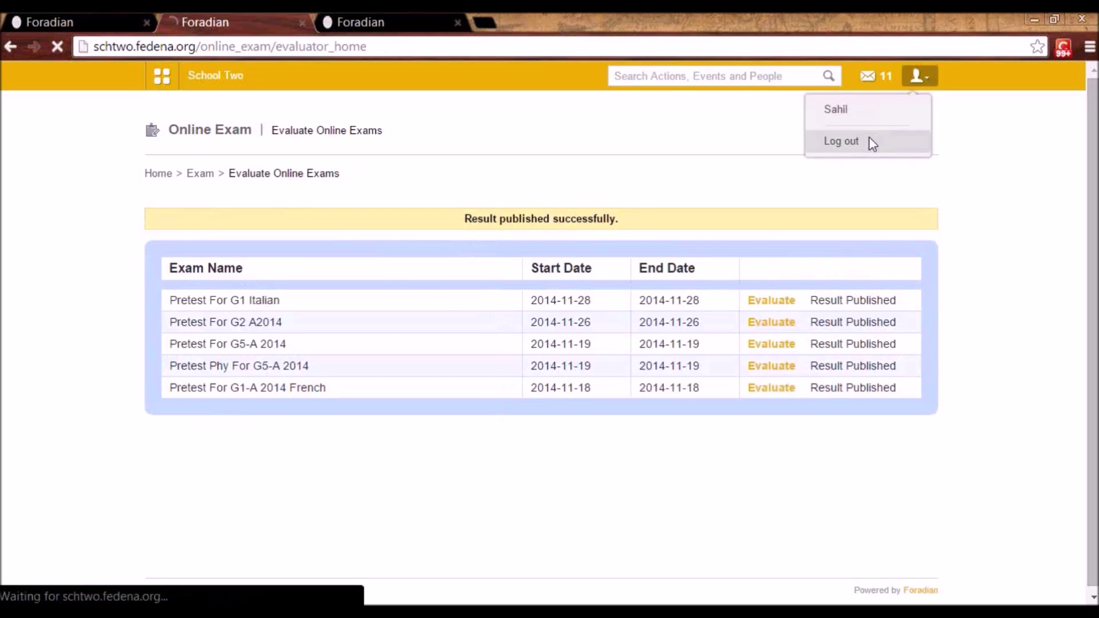
left_click(619, 246)
type("us")
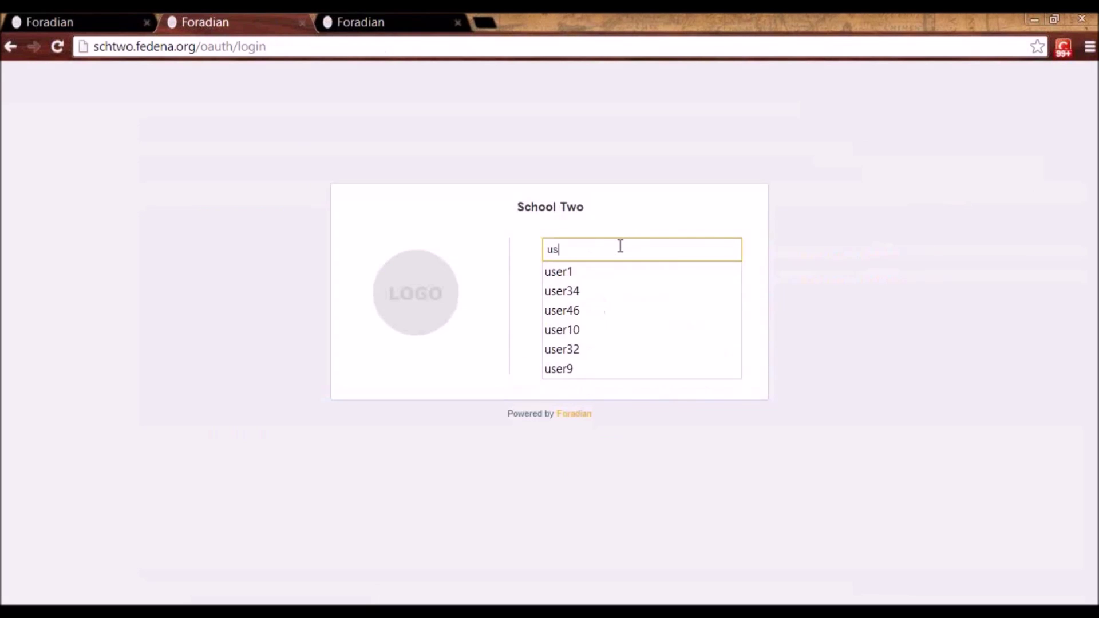
type("er46")
key("Tab")
type("****")
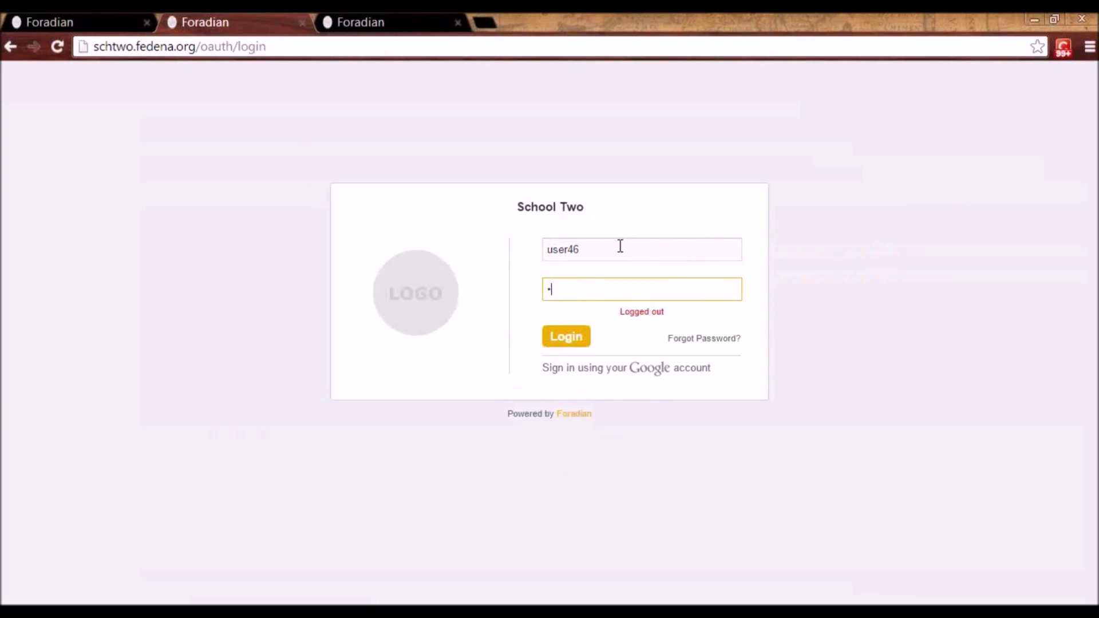
type("*****")
key("Return")
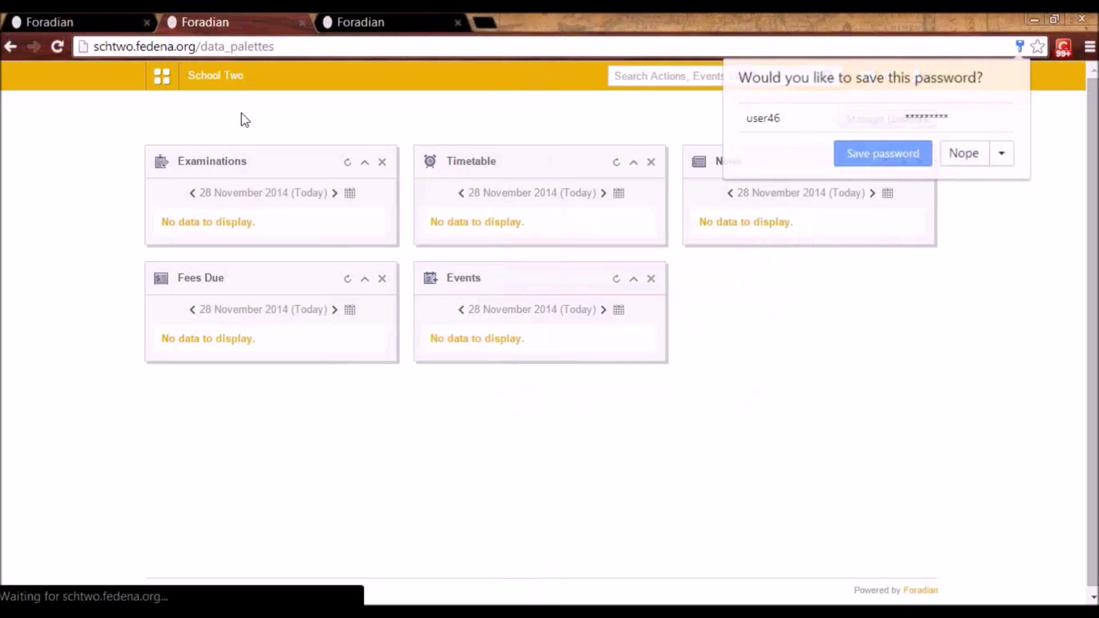
- Open Online Exam results and view the Pretest For G1 Italian answersheet
left_click(162, 76)
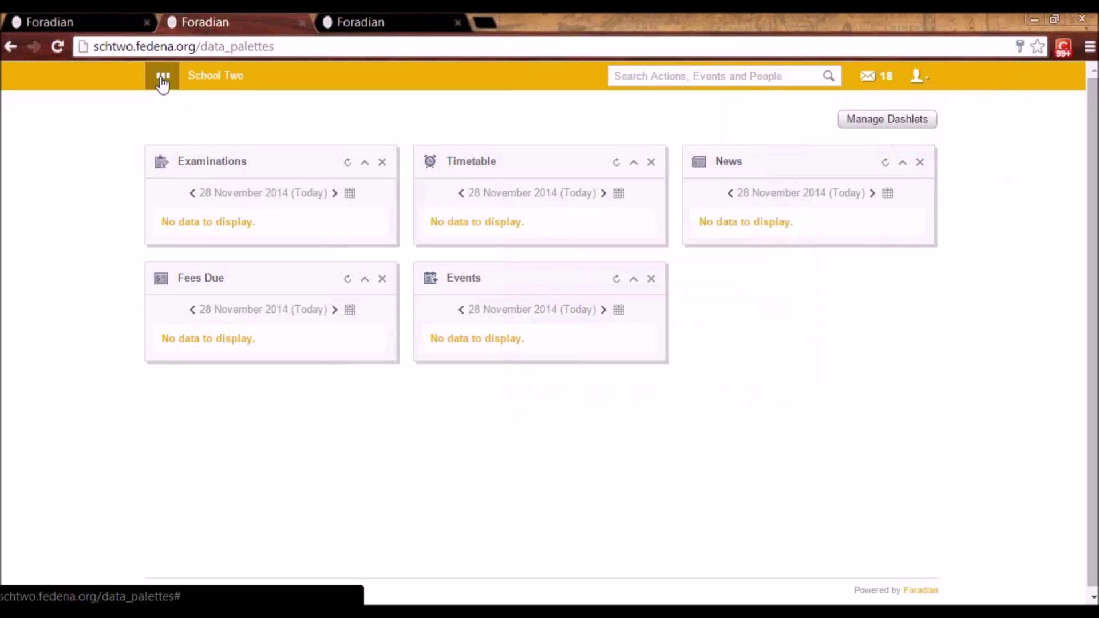
left_click(275, 120)
left_click(600, 208)
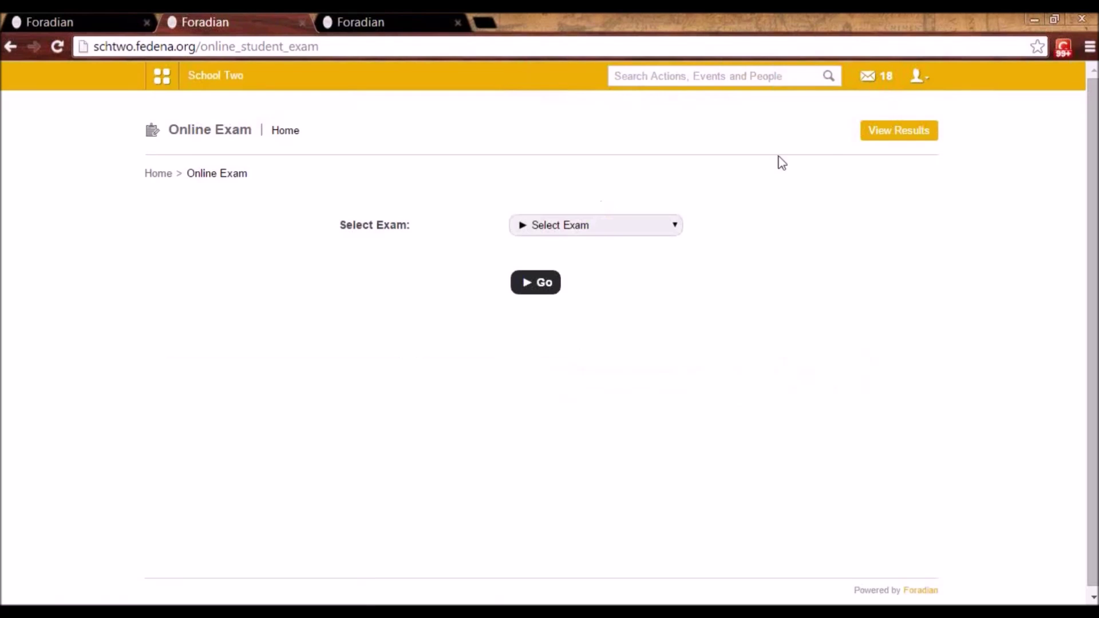
left_click(890, 140)
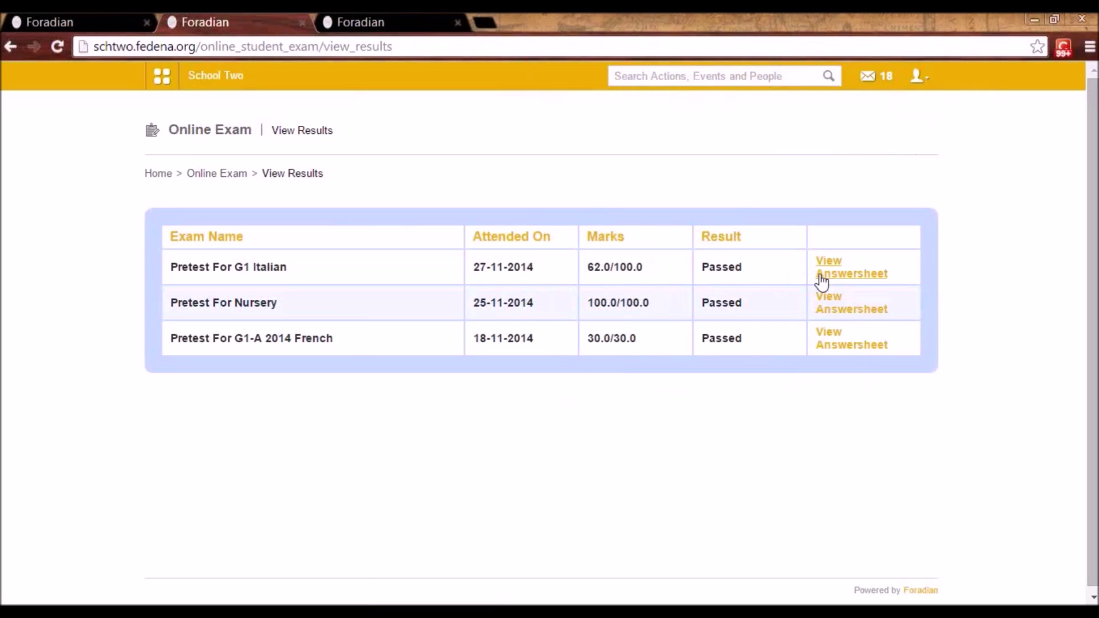
left_click_drag(748, 272, 700, 267)
left_click(703, 264)
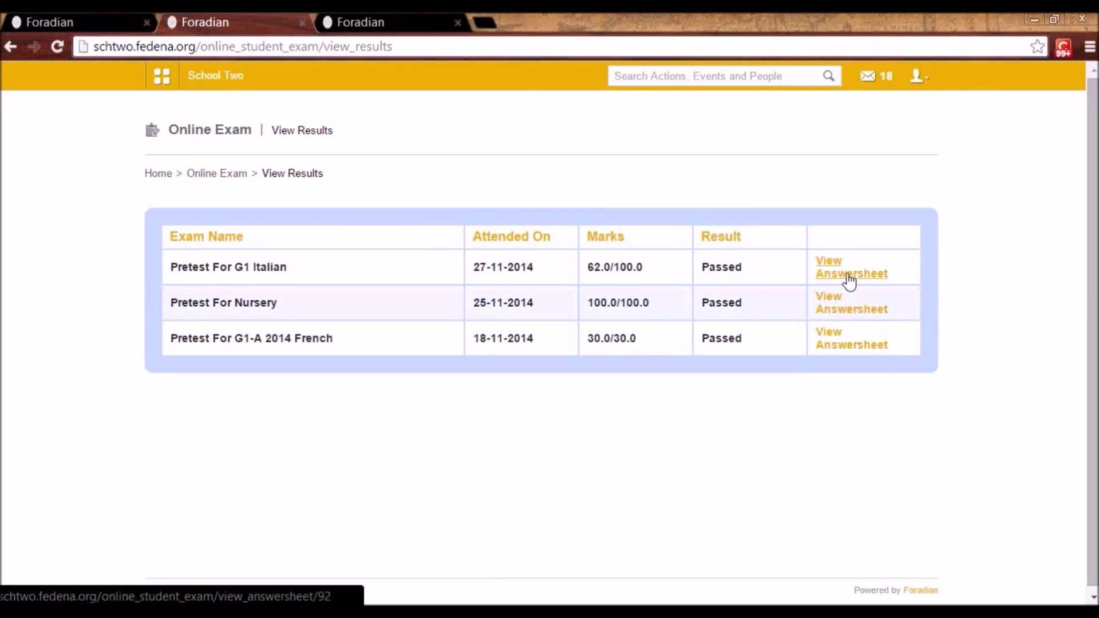
left_click(847, 274)
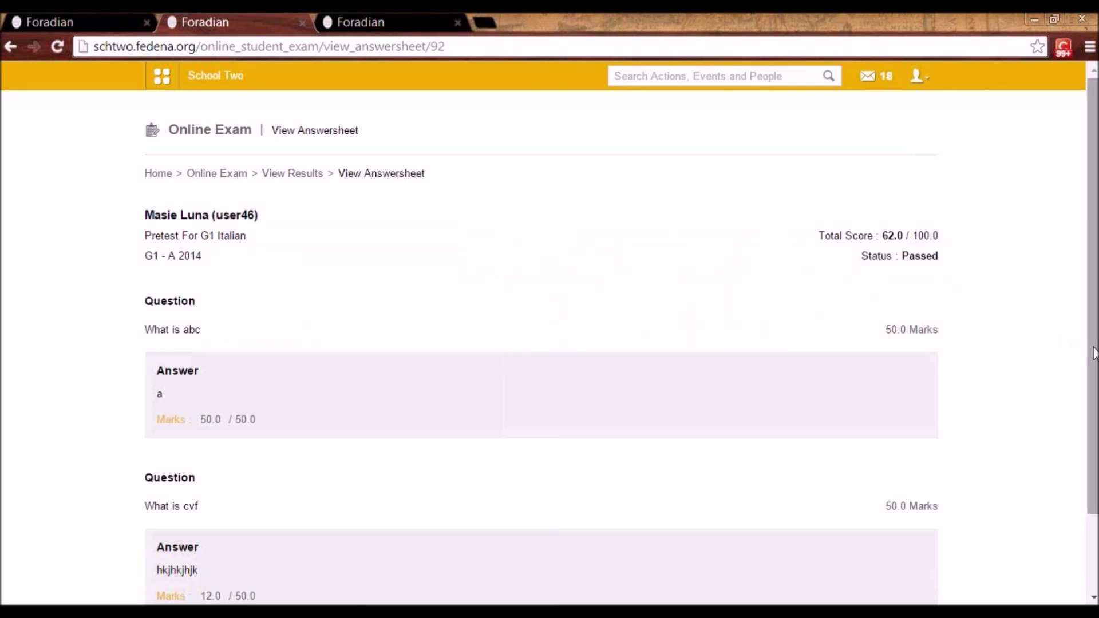
scroll(1092, 369, "down", 2)
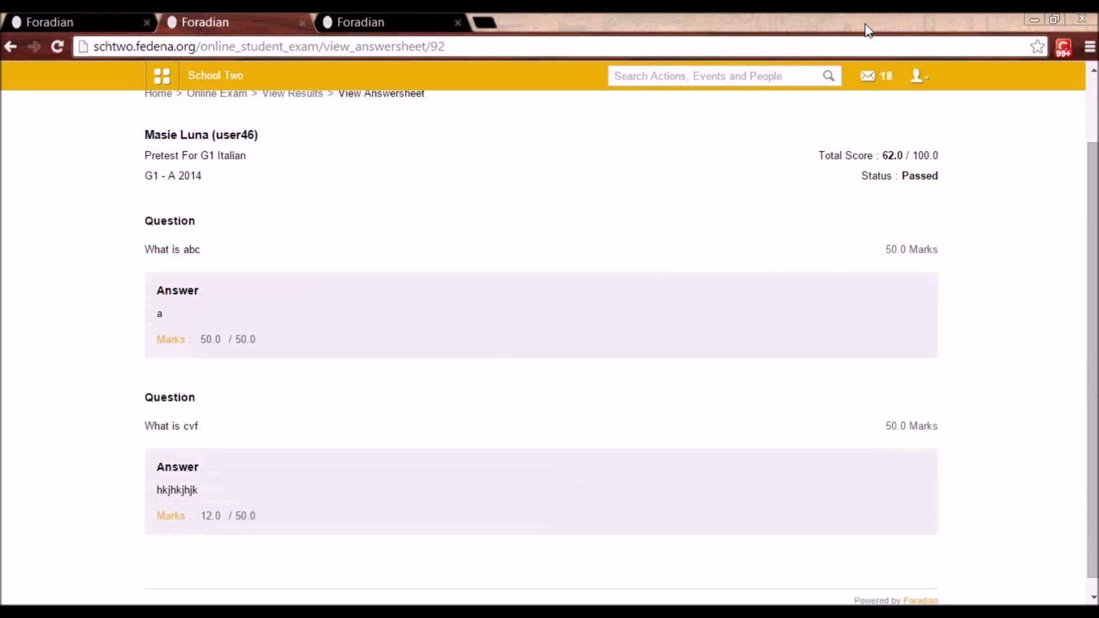
left_click(175, 83)
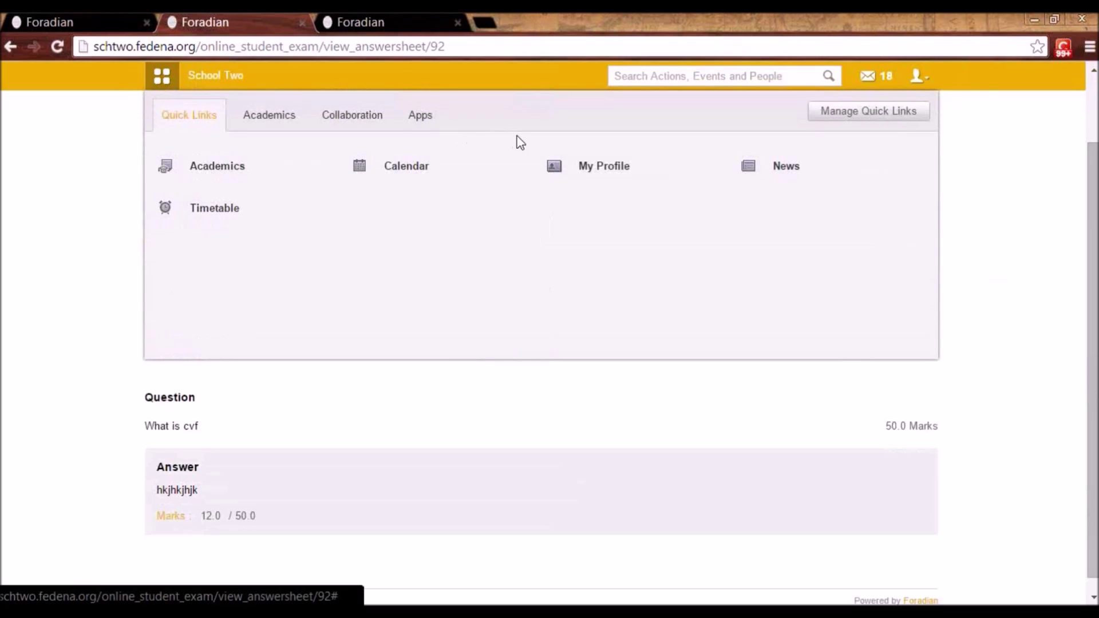
- Log out the student and sign in with the administrator account
left_click(917, 80)
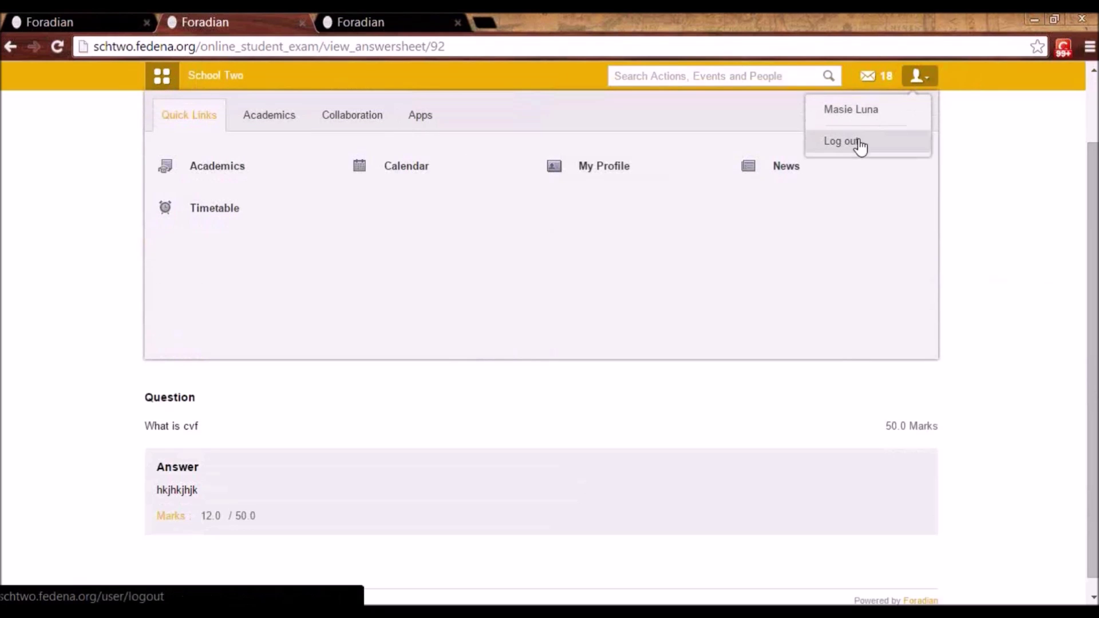
left_click(859, 146)
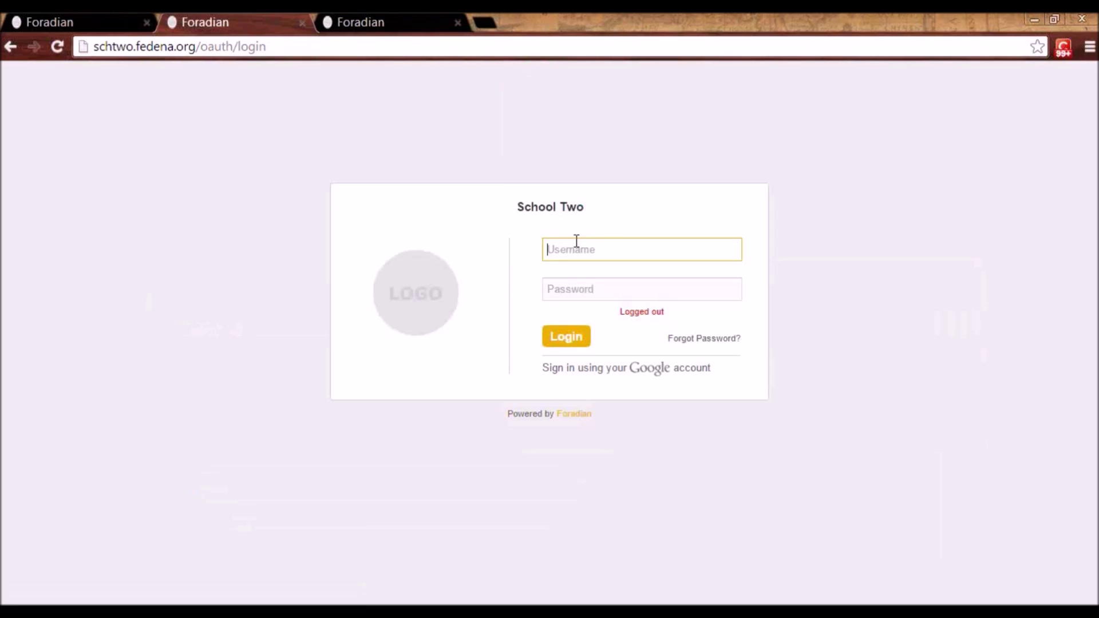
left_click(569, 250)
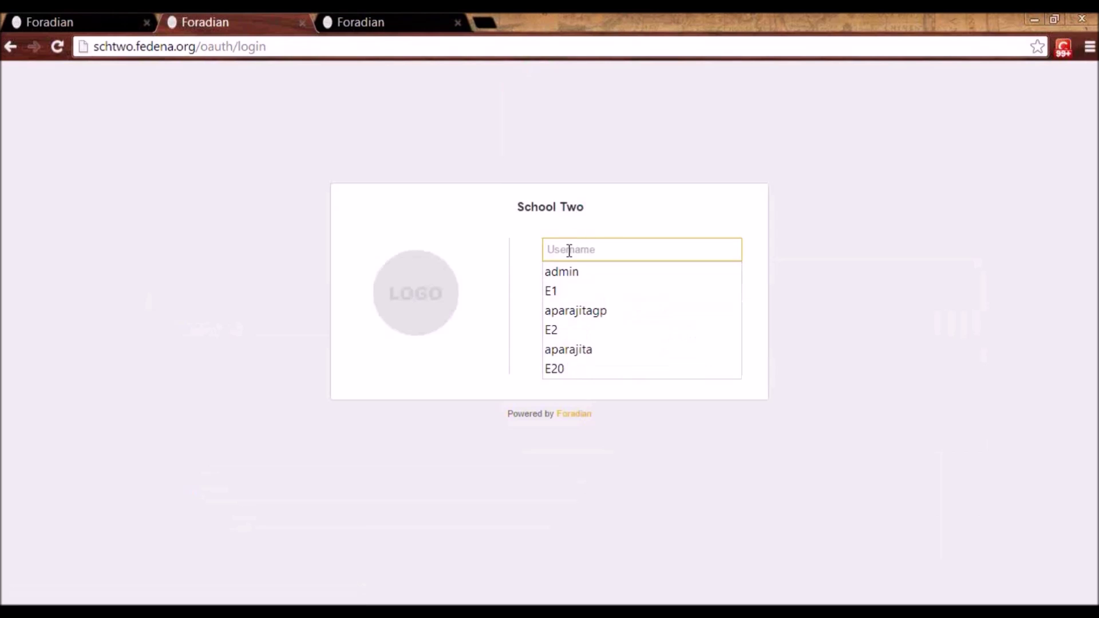
type("admin")
key("Tab")
type("admin12")
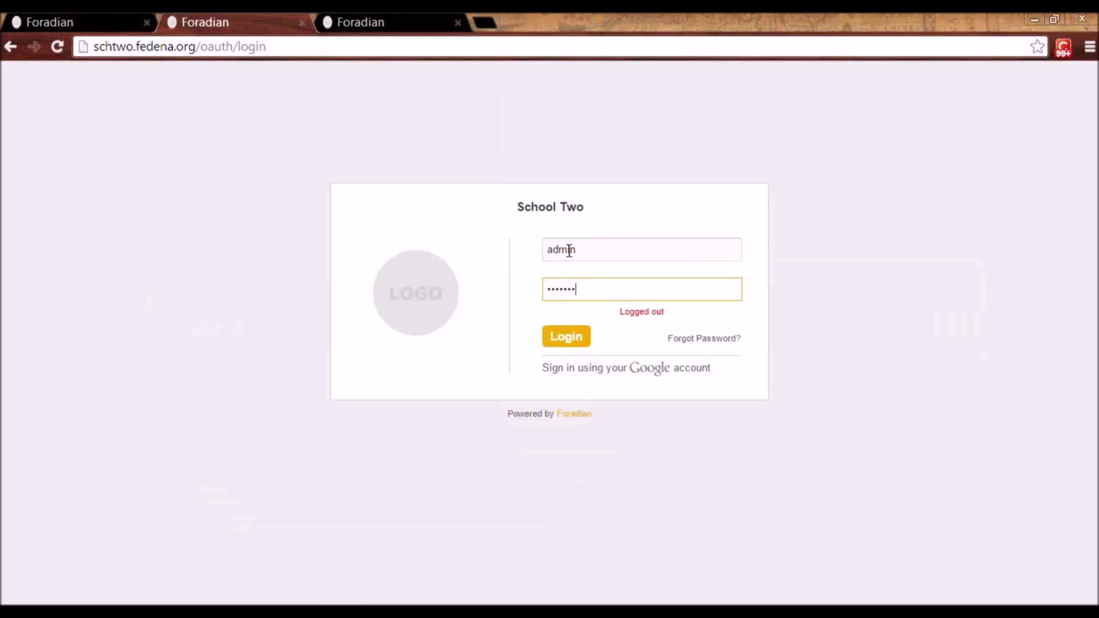
type("3")
key("Return")
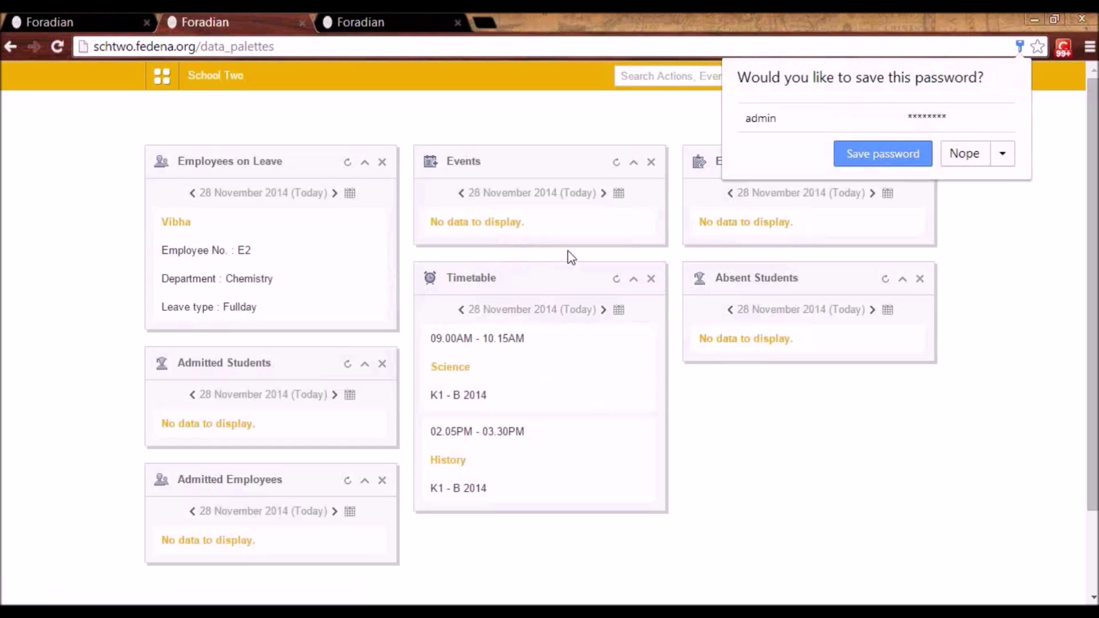
- Open Administration > Transport and view the transport route list
left_click(168, 78)
left_click(518, 118)
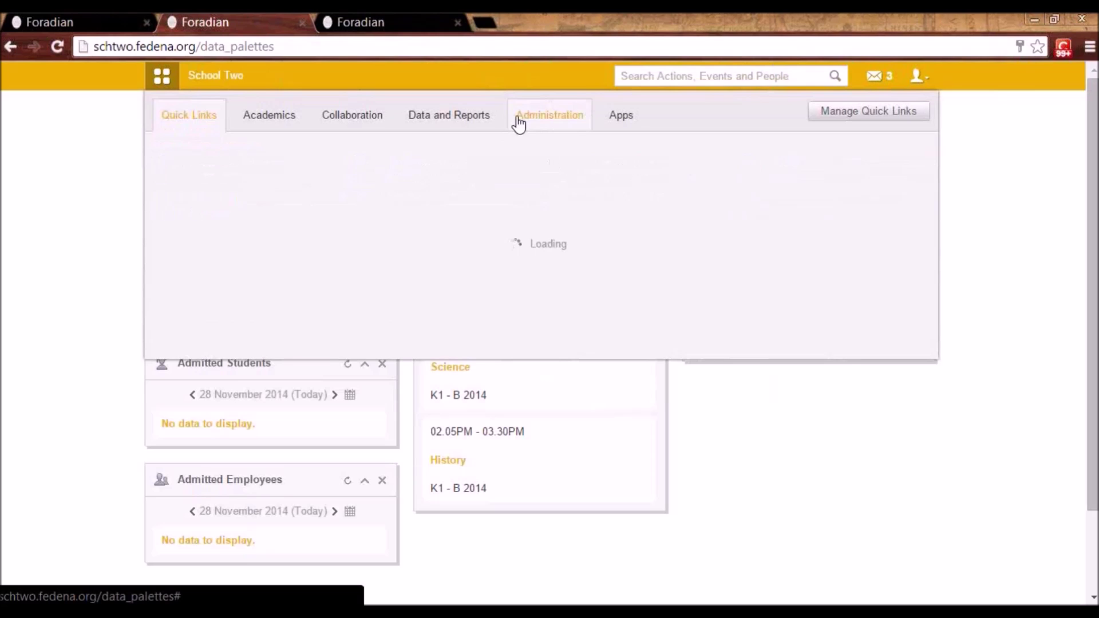
mouse_move(752, 159)
left_click(593, 214)
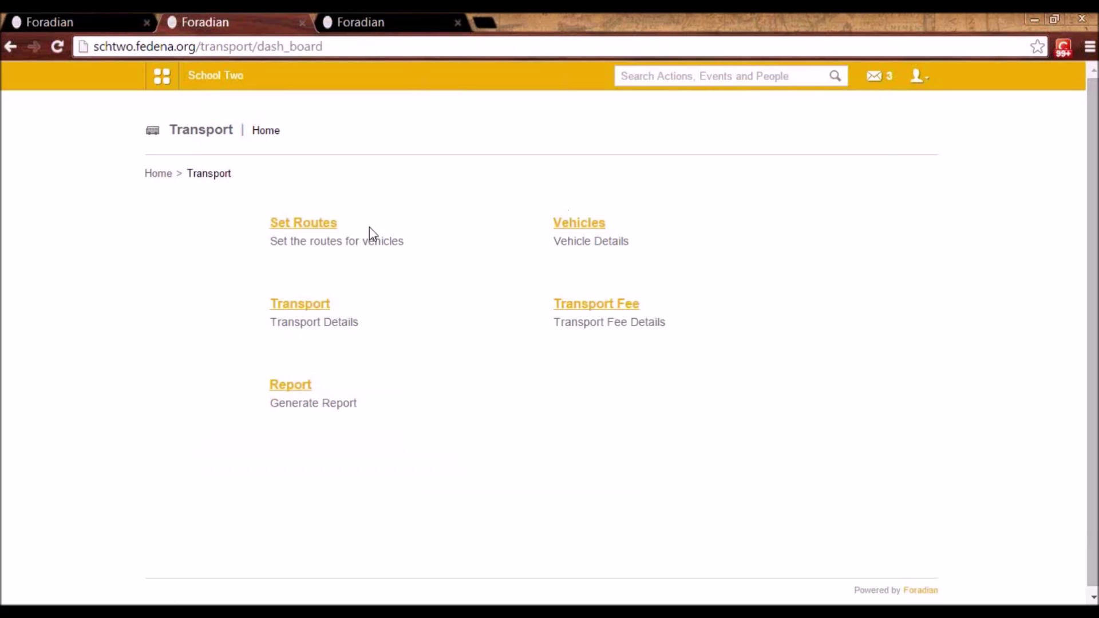
left_click(312, 229)
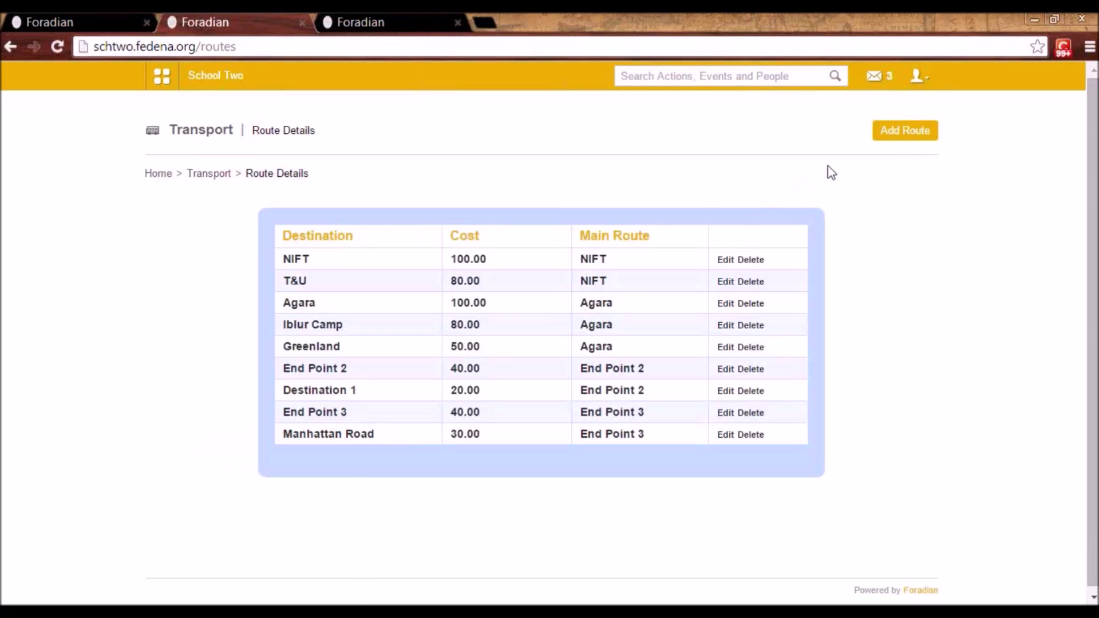
- Create and save the Destination 2 route at cost 90 as its own main route
left_click(914, 146)
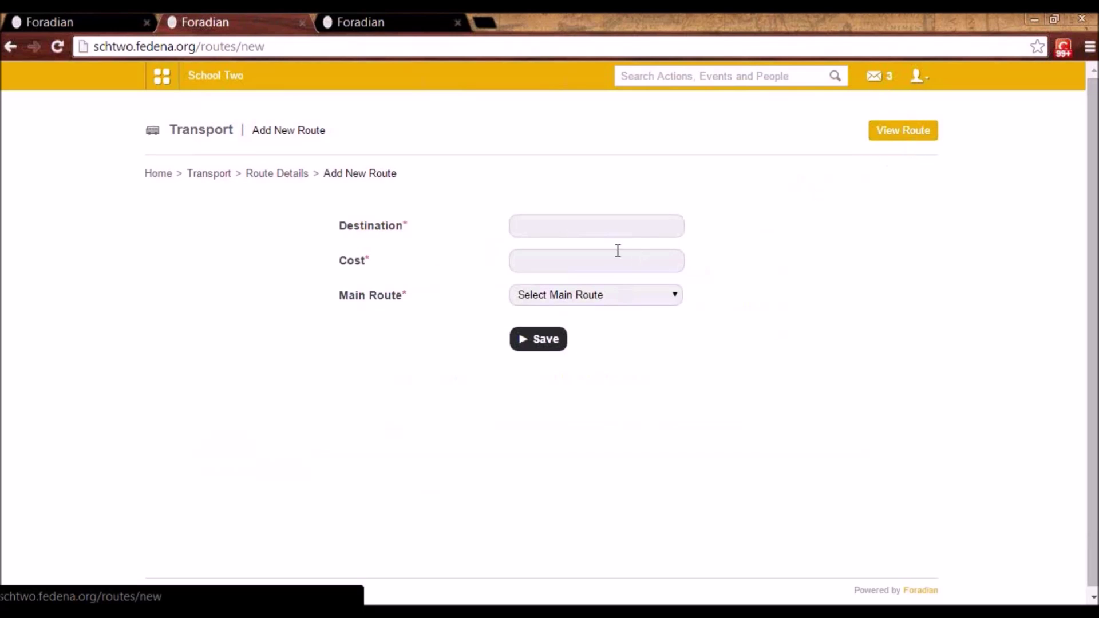
left_click(588, 233)
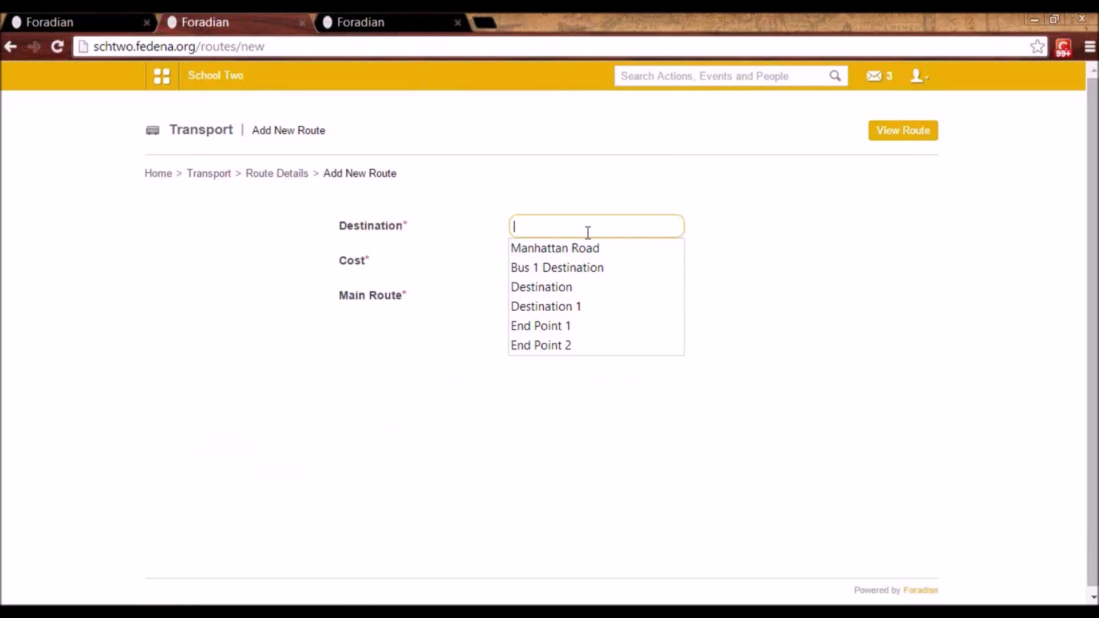
left_click(571, 288)
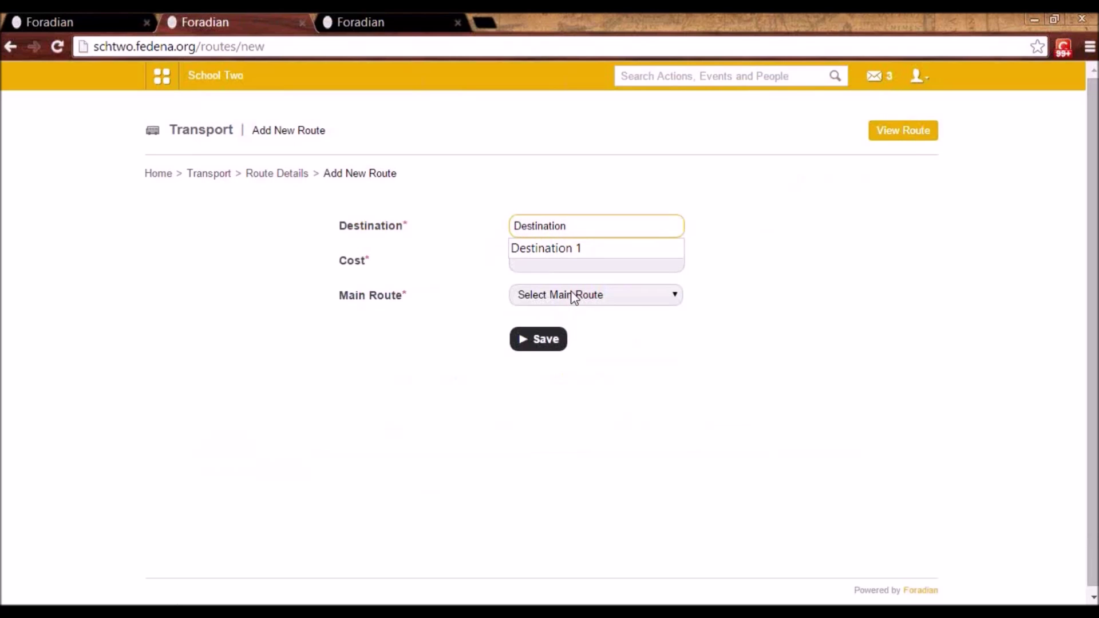
type("2")
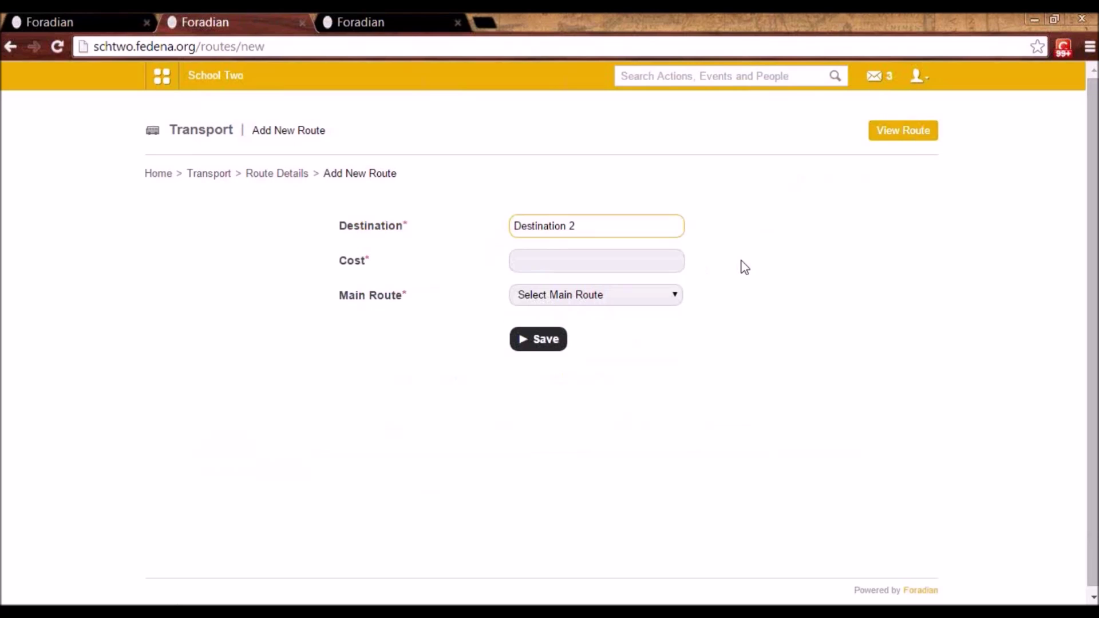
left_click(645, 262)
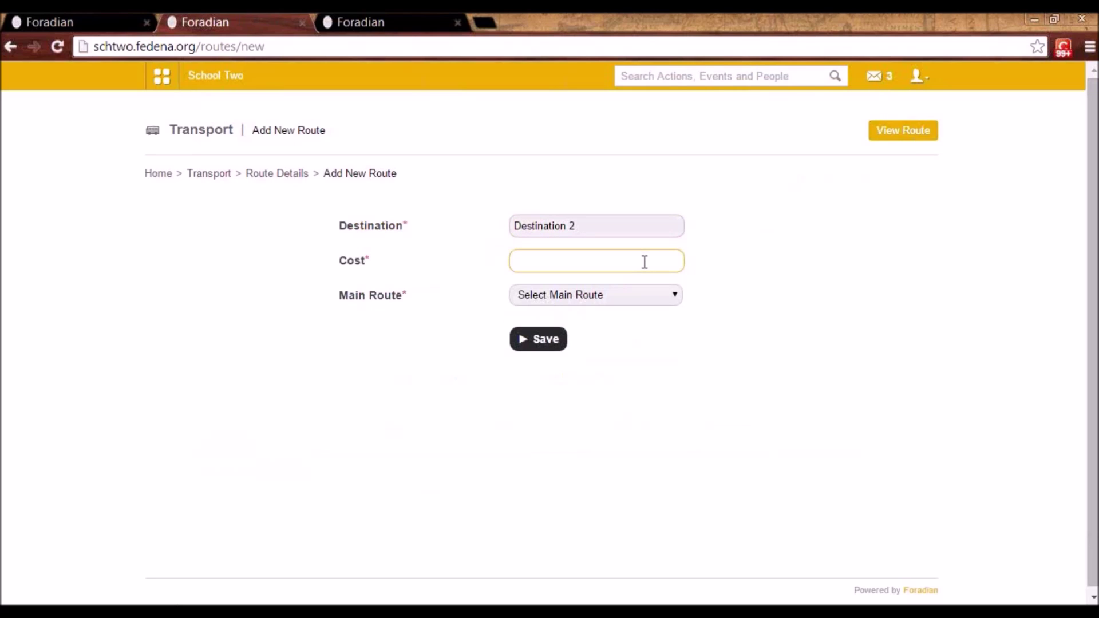
type("90")
left_click(542, 351)
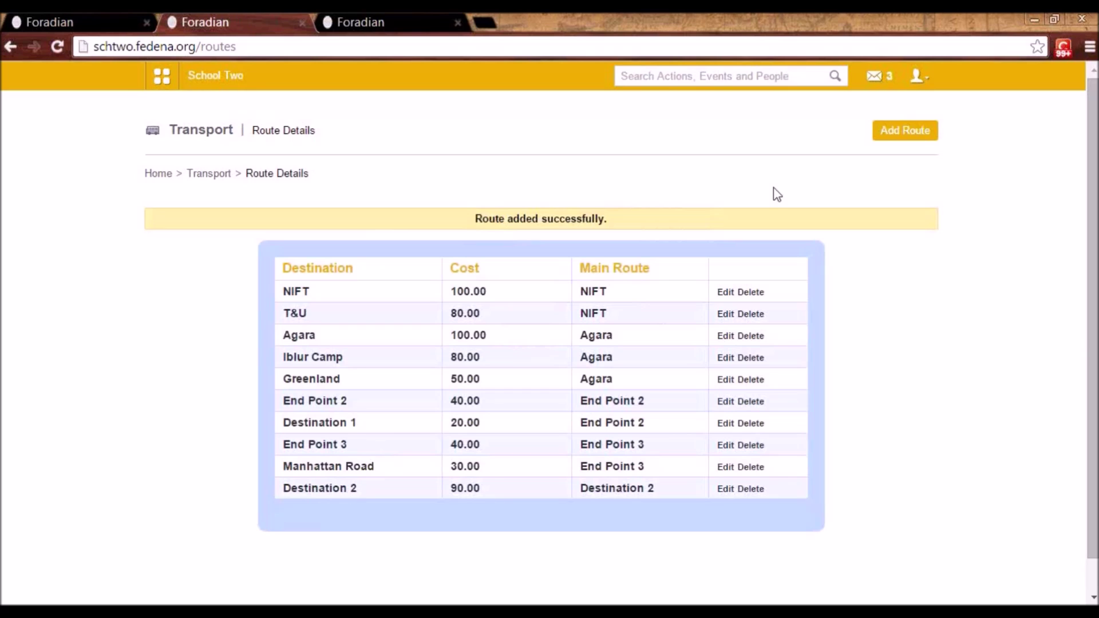
left_click(907, 139)
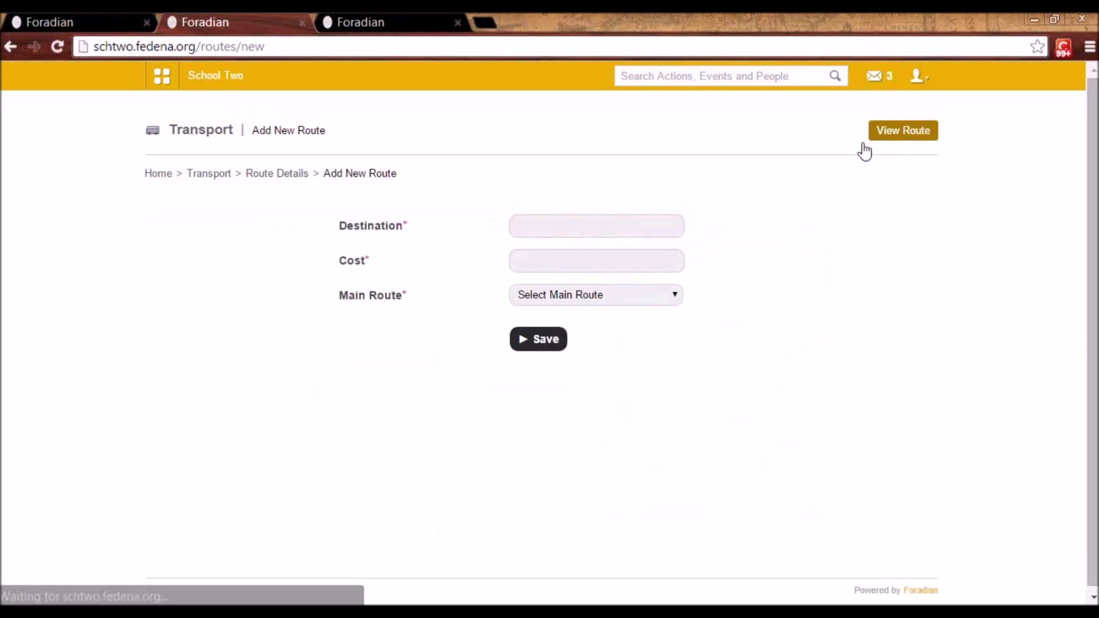
- Save a Point 1 route costing 20 under main route Destination 2
left_click(595, 235)
type("P")
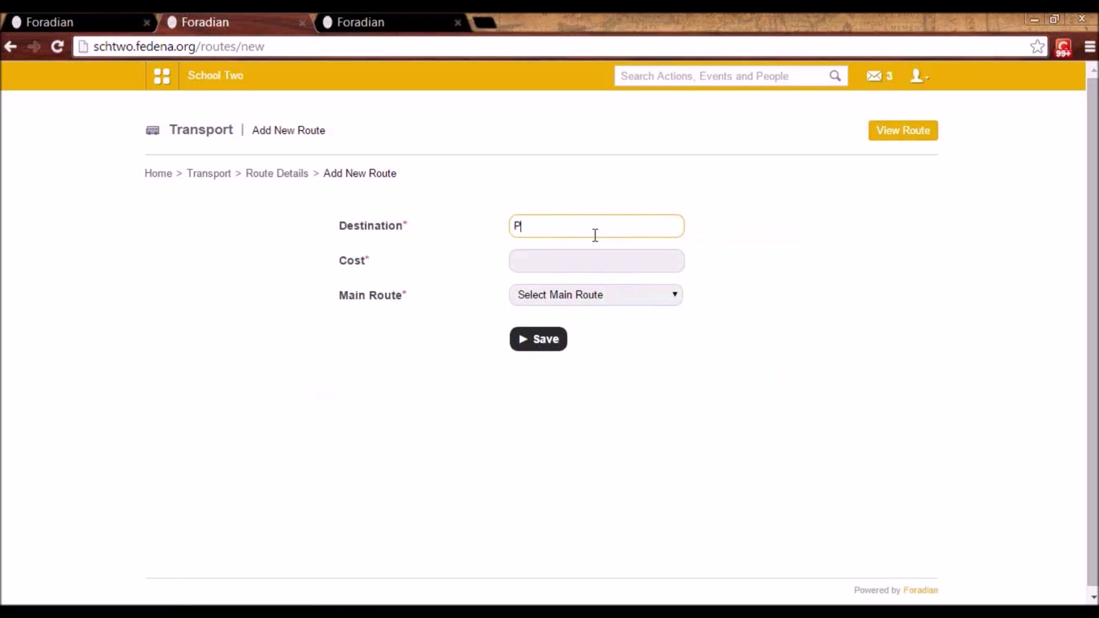
type("oint 1")
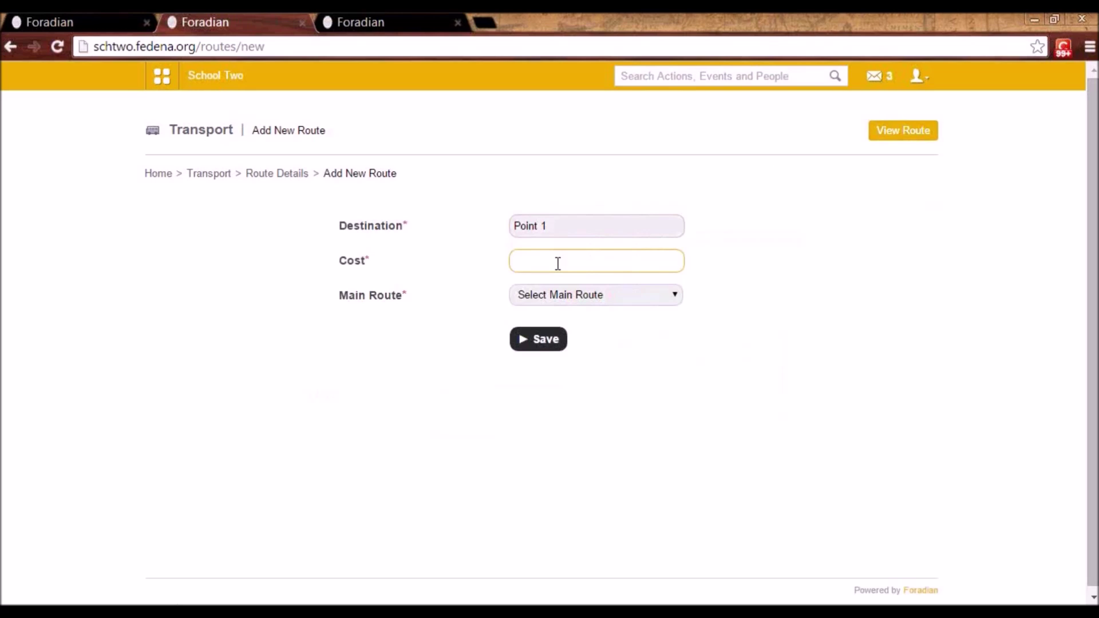
type("20")
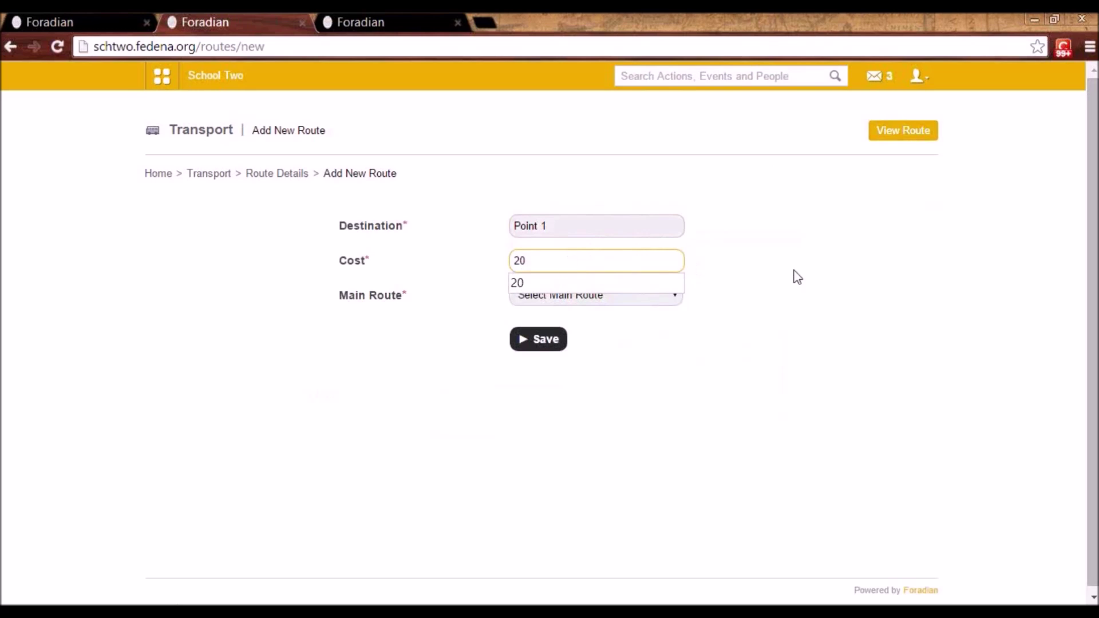
left_click(797, 276)
left_click(659, 296)
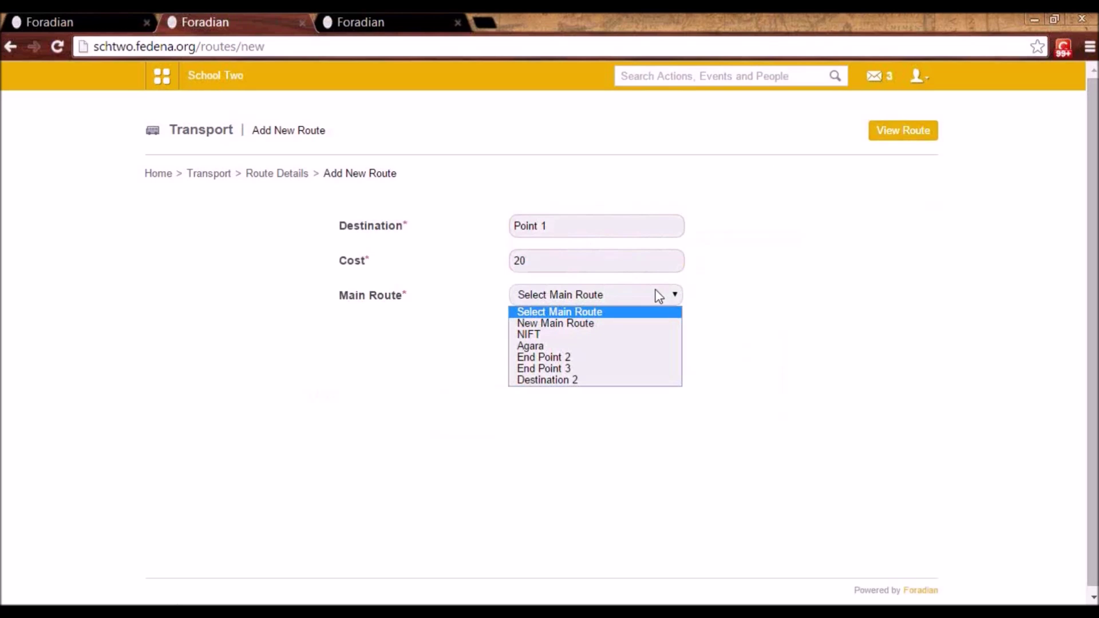
left_click(626, 380)
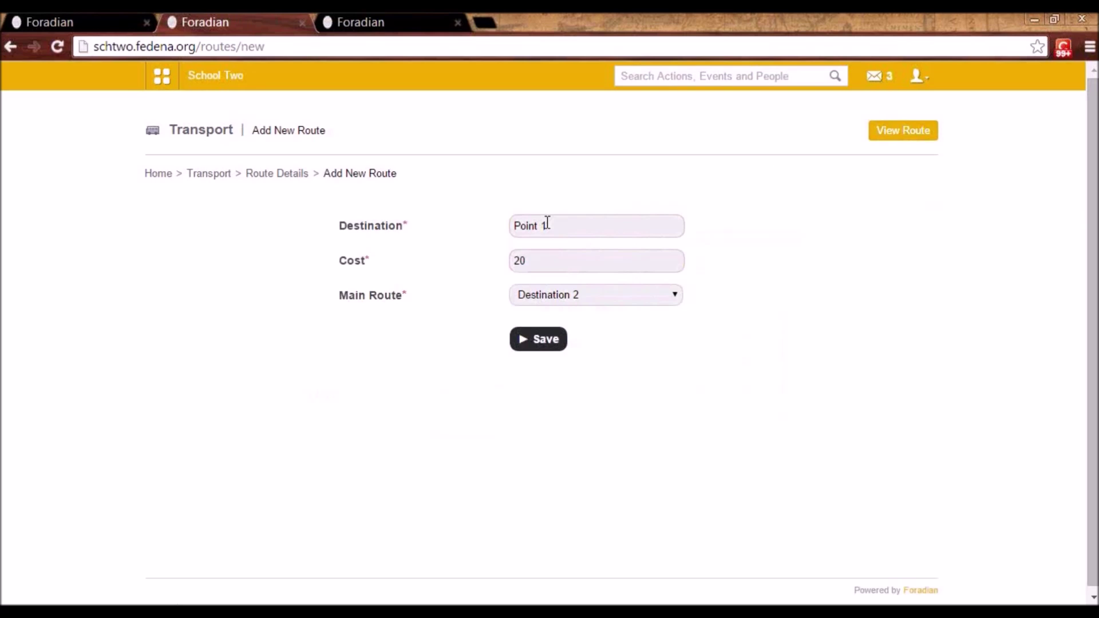
left_click(545, 343)
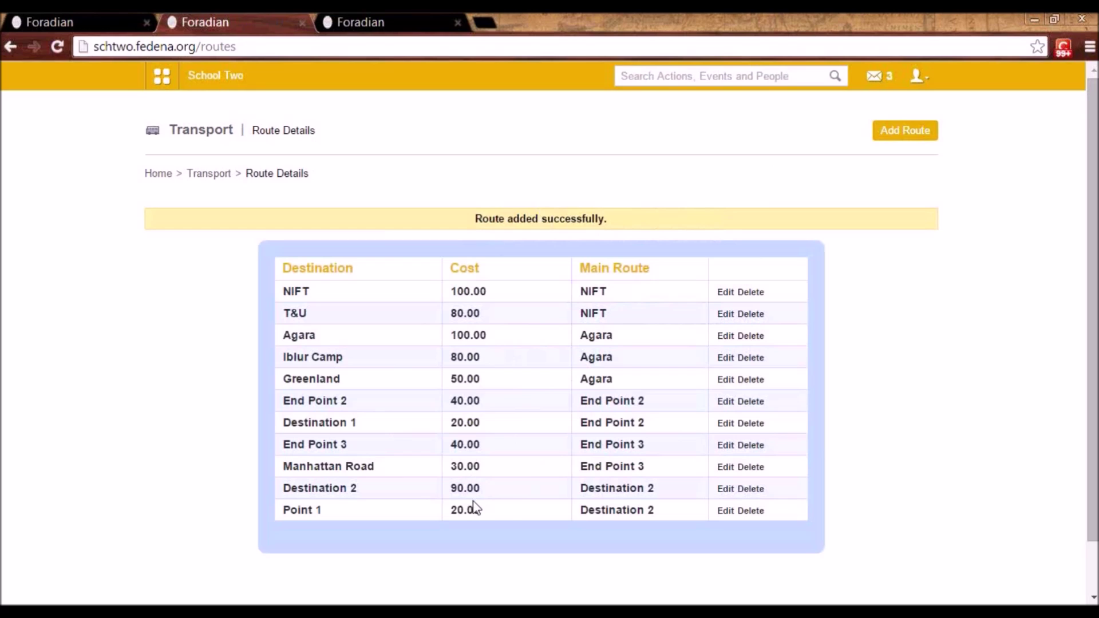
- Go from the Transport home through the Vehicles list to a blank Add new Vehicle form
left_click(200, 175)
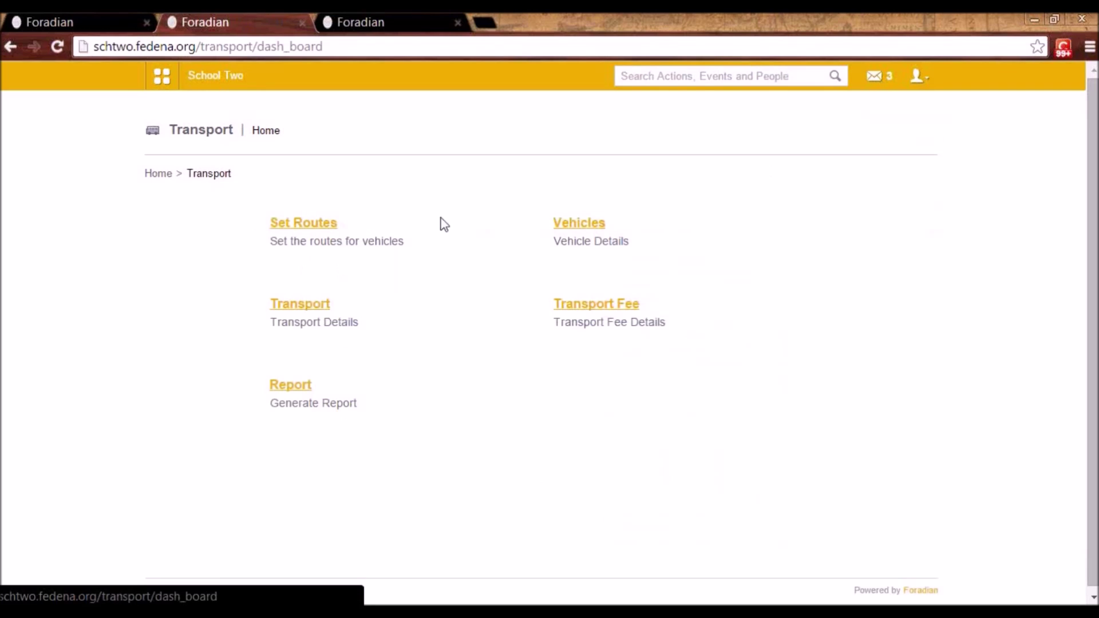
left_click(596, 225)
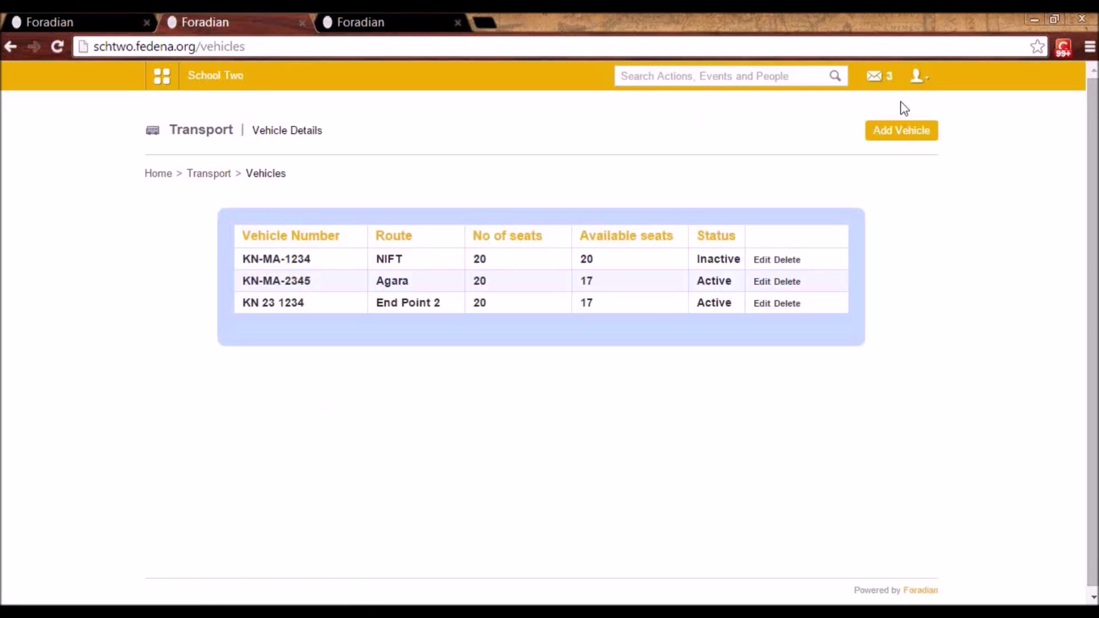
left_click(912, 138)
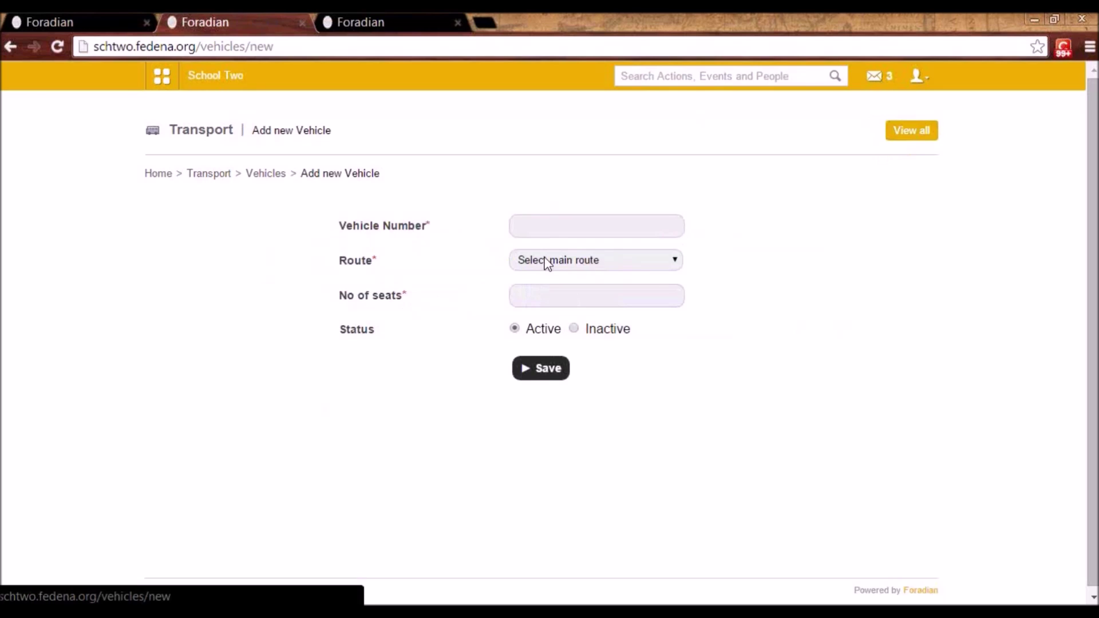
- Choose Destination 2 as the vehicle's route, then leave the form unsaved for the Transport home
left_click(557, 223)
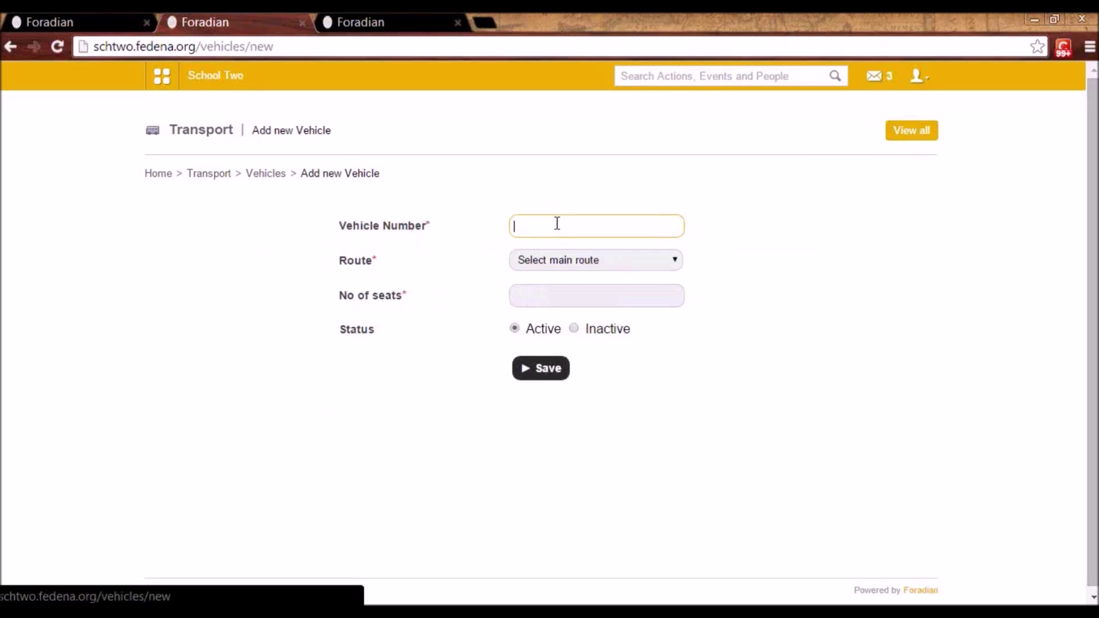
left_click(570, 269)
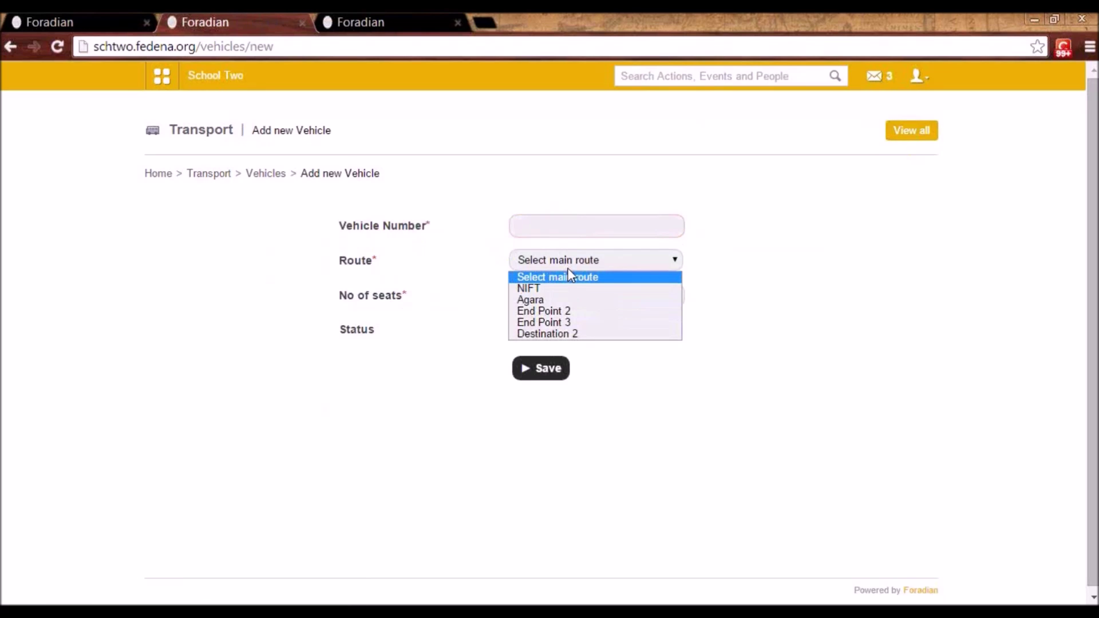
left_click(571, 334)
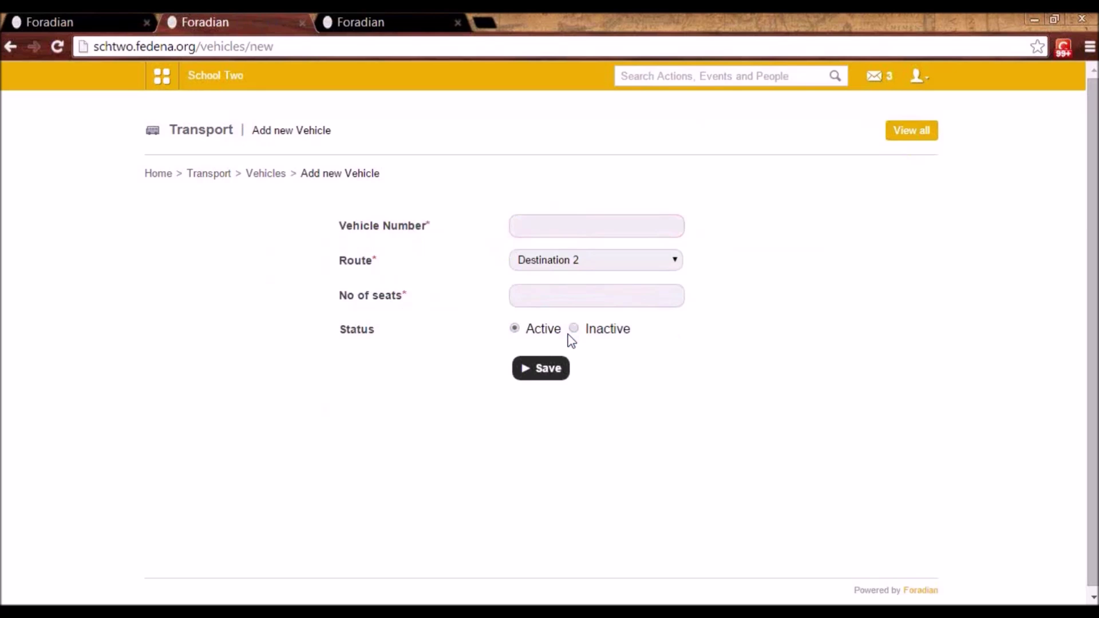
left_click(561, 293)
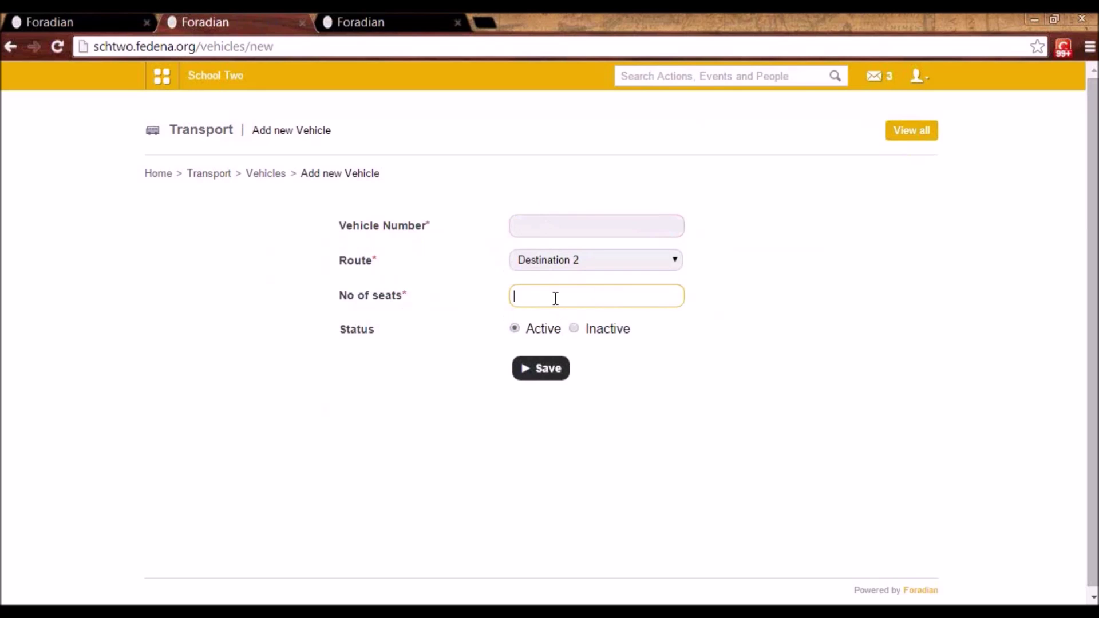
left_click(266, 179)
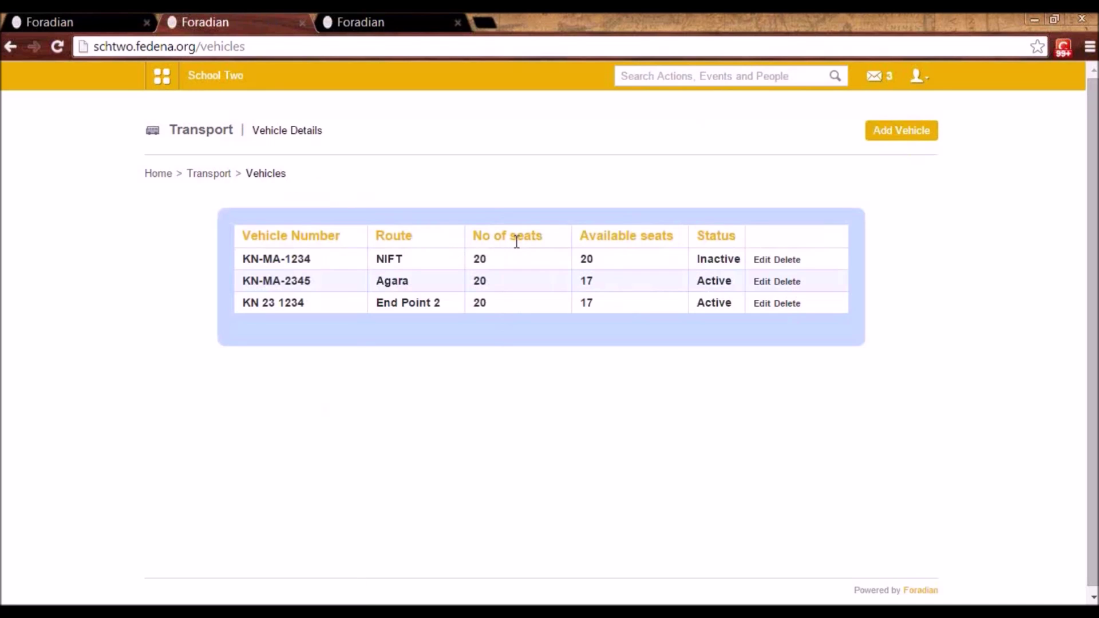
left_click(221, 179)
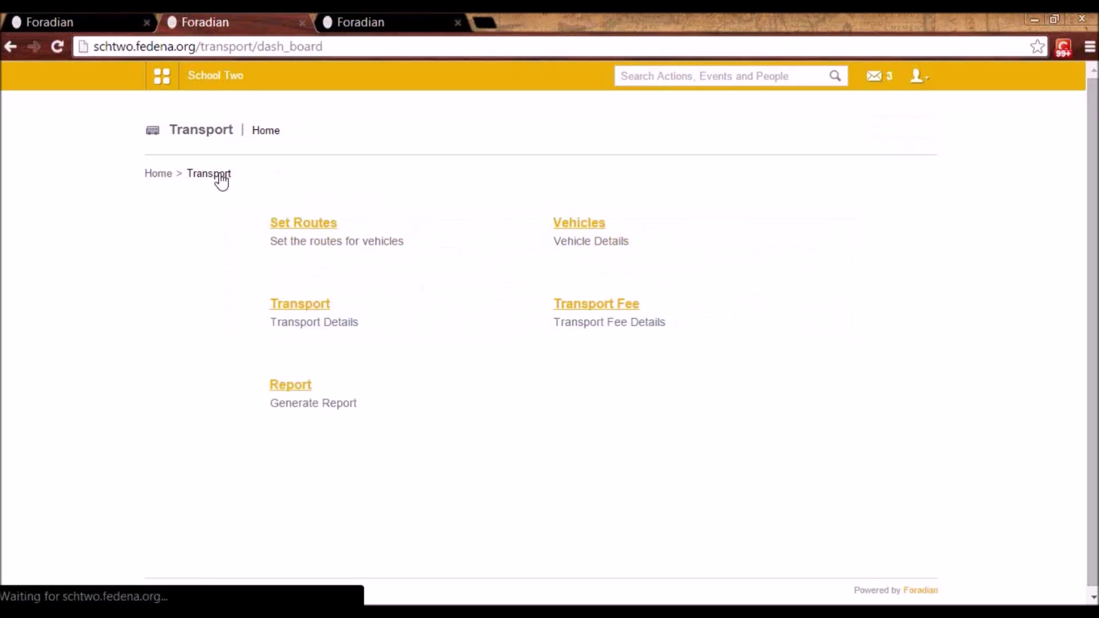
- Search for the student in transport user details and open their Add Transport form
left_click(316, 304)
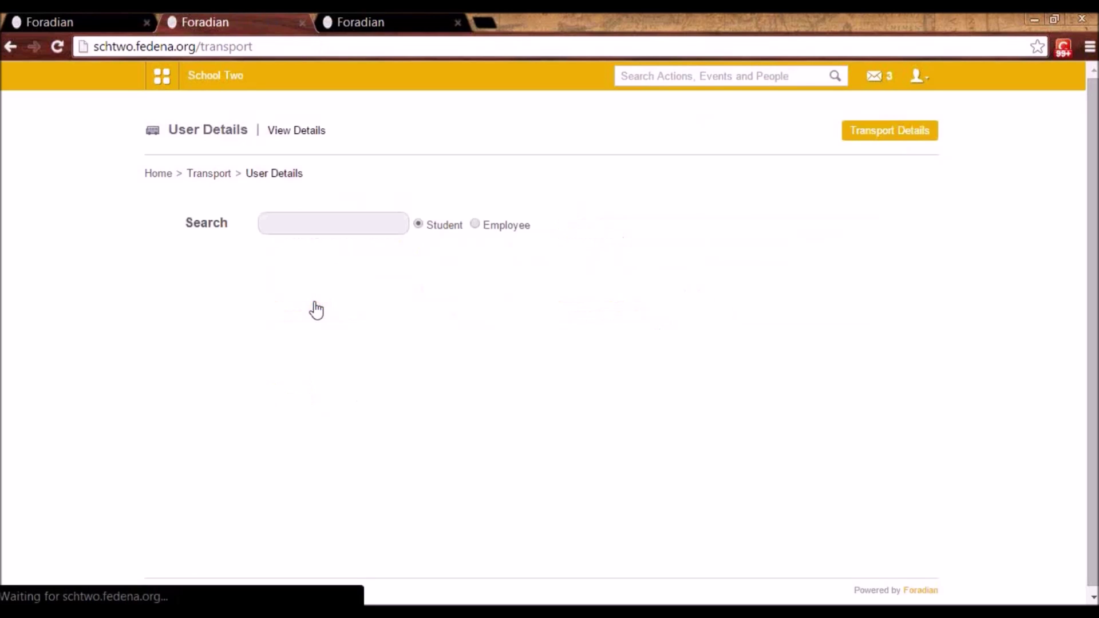
left_click(308, 223)
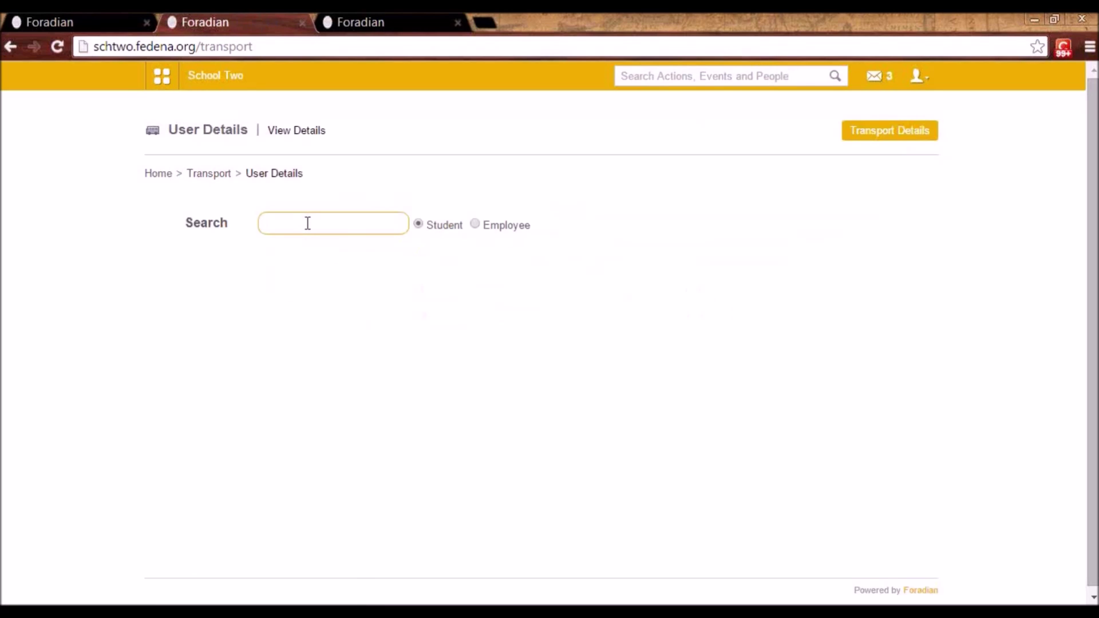
type("masie")
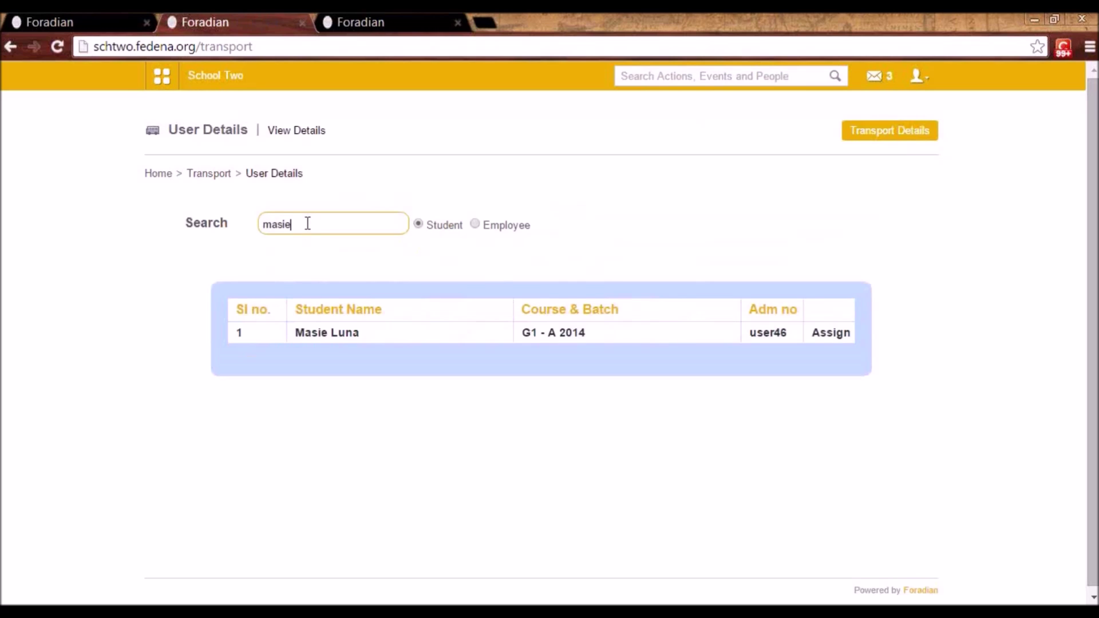
left_click(342, 338)
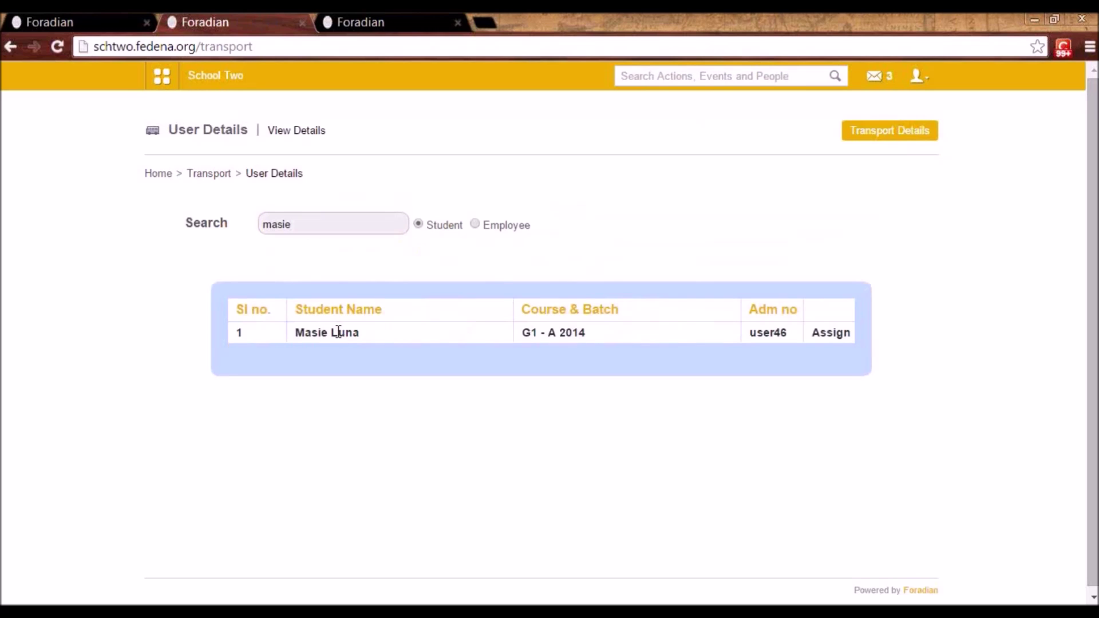
left_click(837, 337)
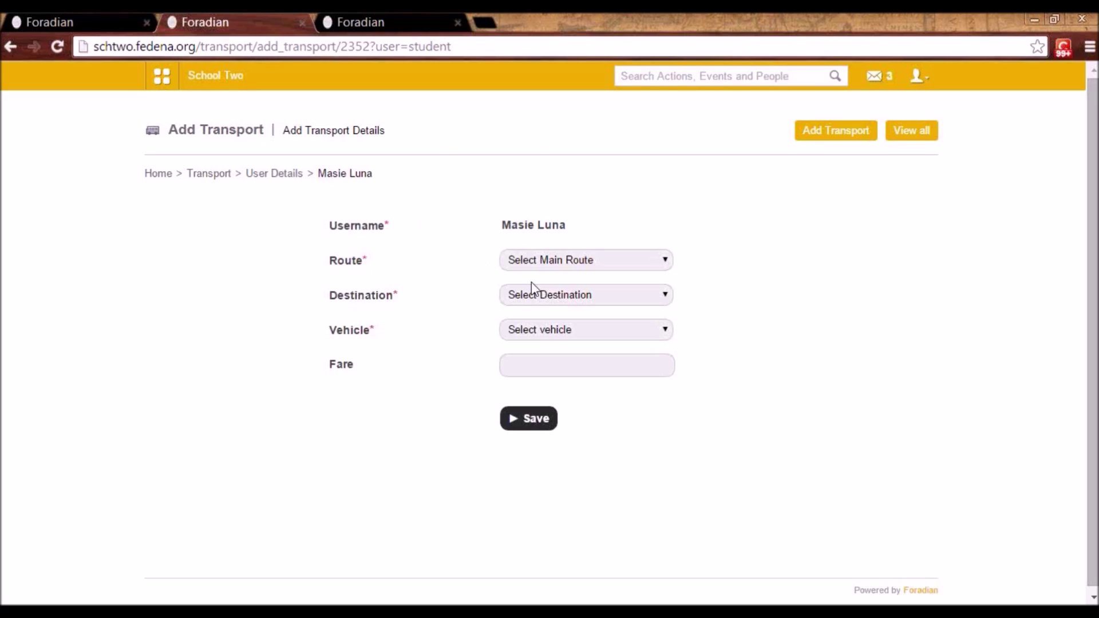
- Set route Destination 2 and destination Point 1 (fare 20.00), check vehicles, and leave unsaved
left_click(560, 268)
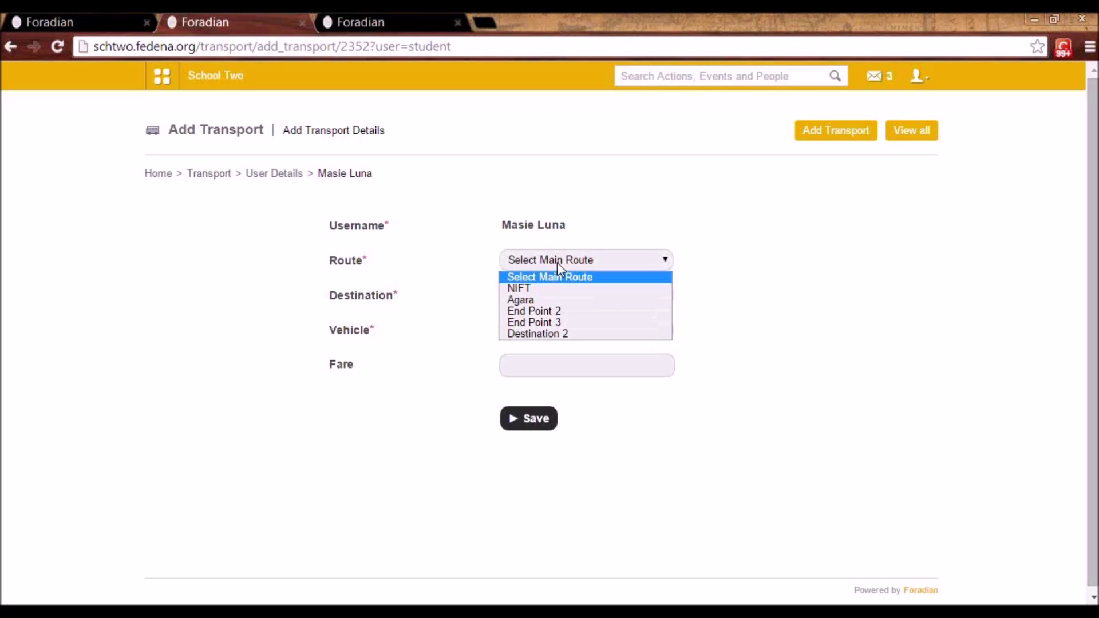
left_click(554, 334)
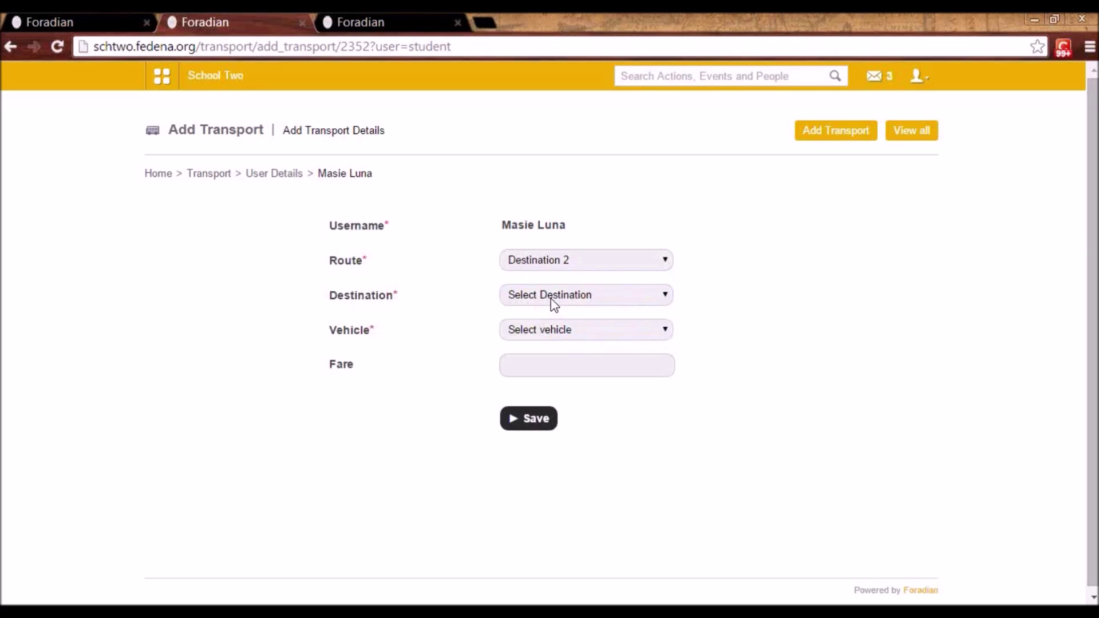
left_click(554, 303)
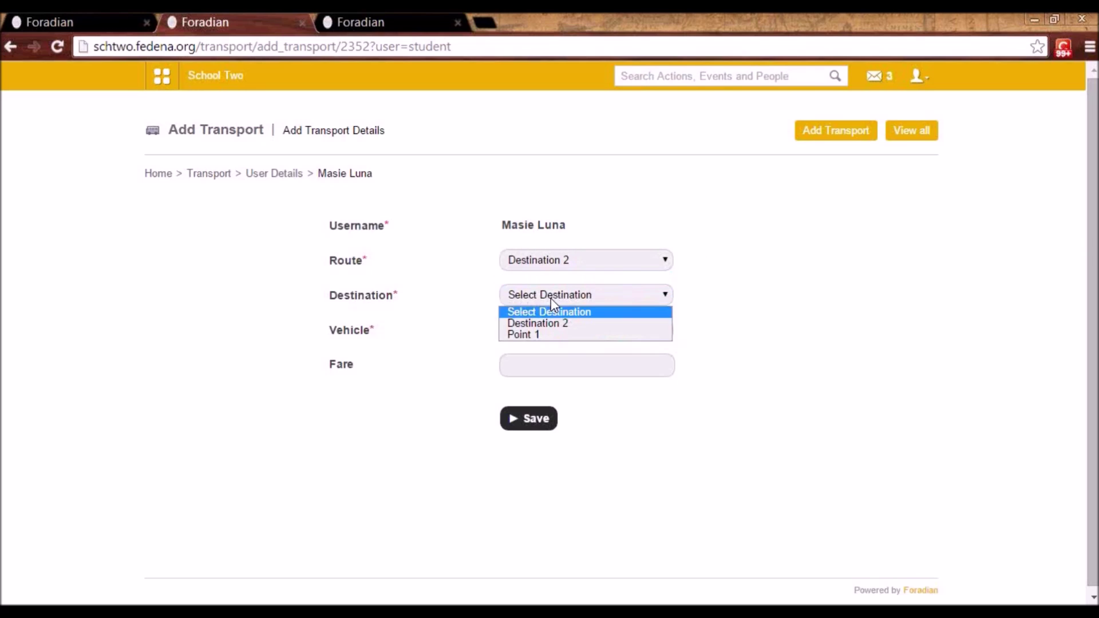
left_click(550, 335)
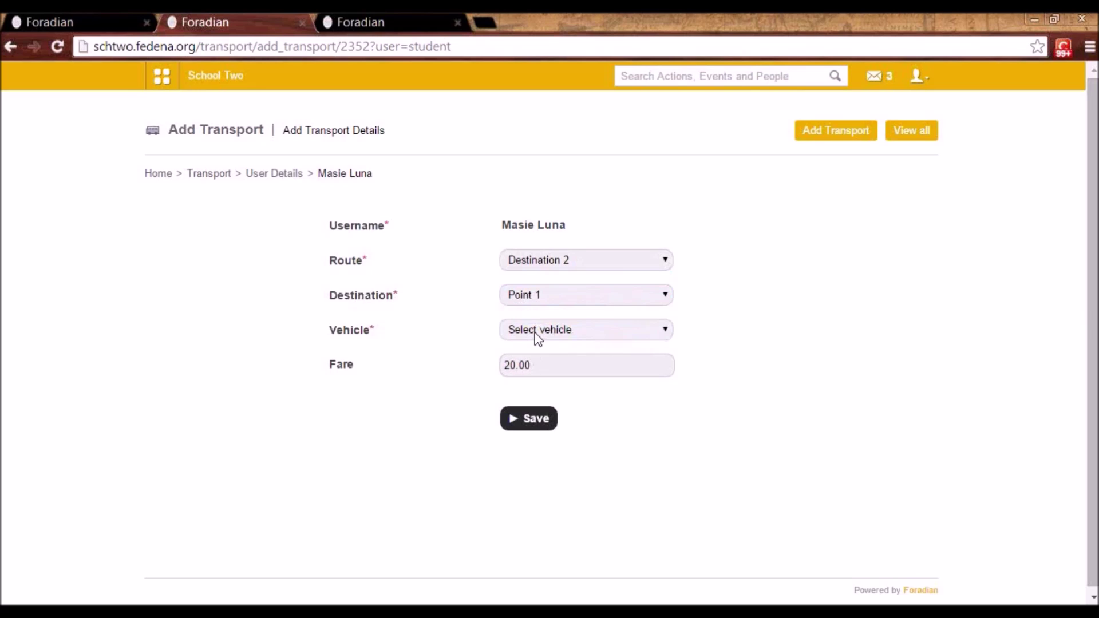
left_click(537, 330)
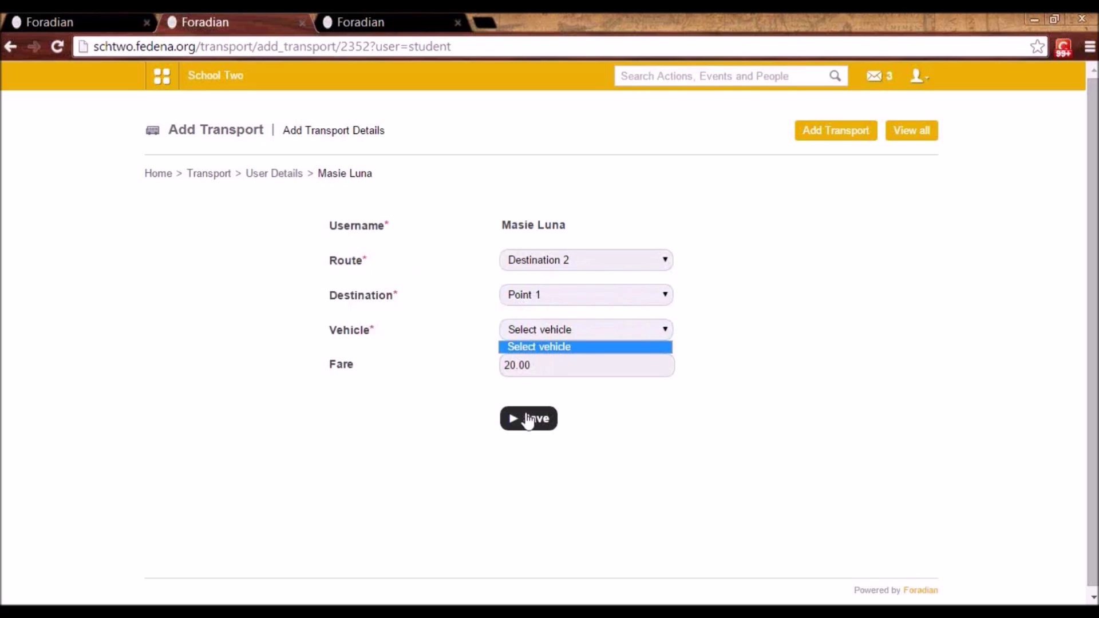
left_click(271, 182)
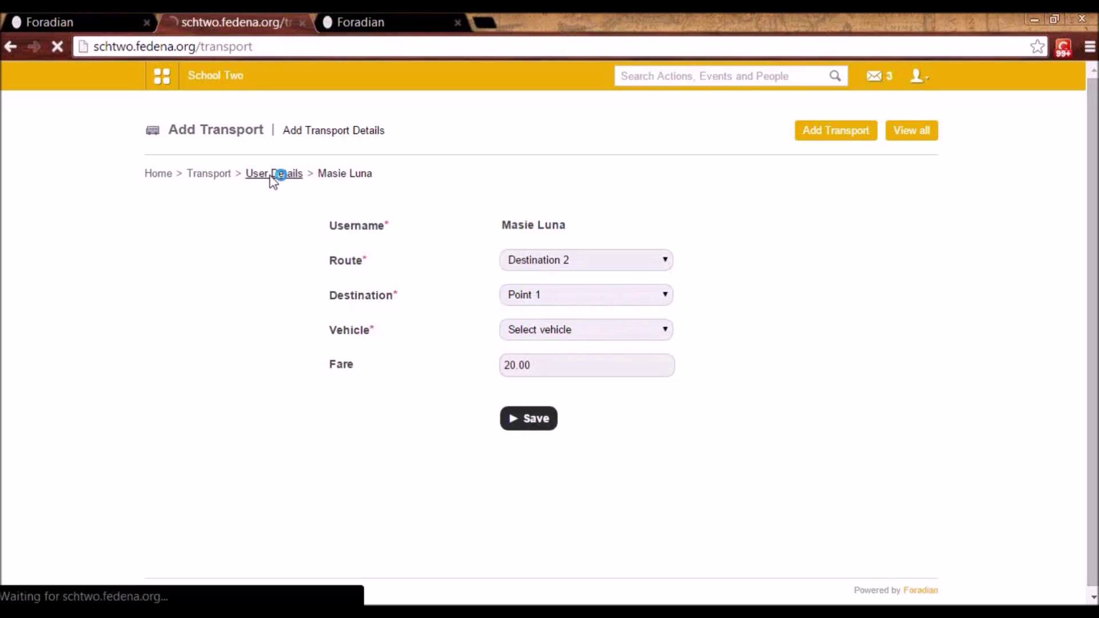
- Reach the Transport Fee section from the Transport home page
left_click(204, 174)
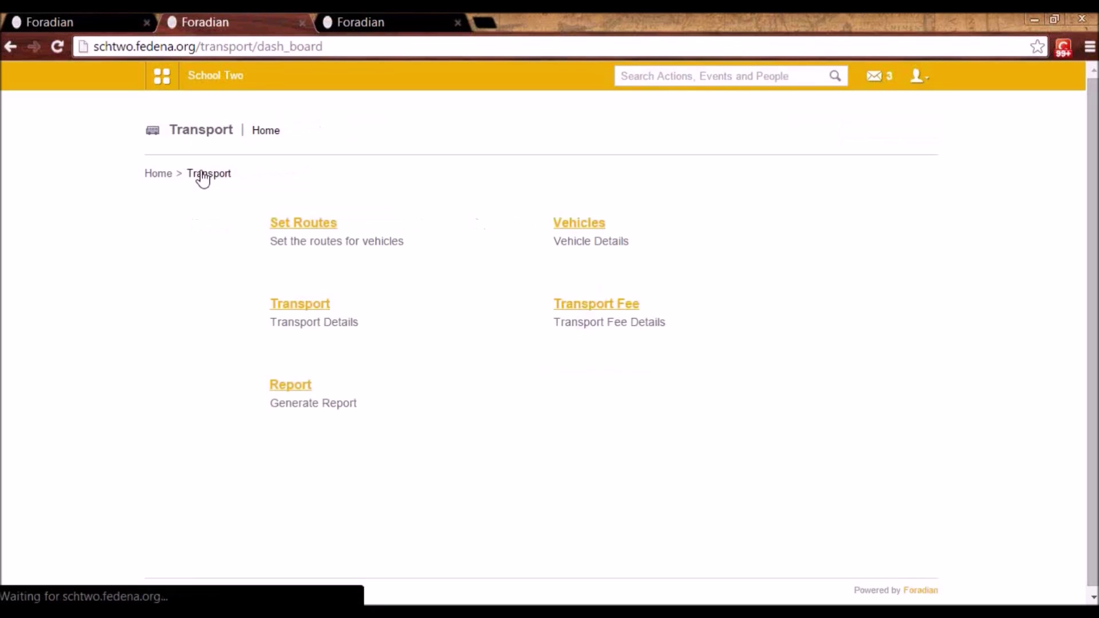
left_click(301, 305)
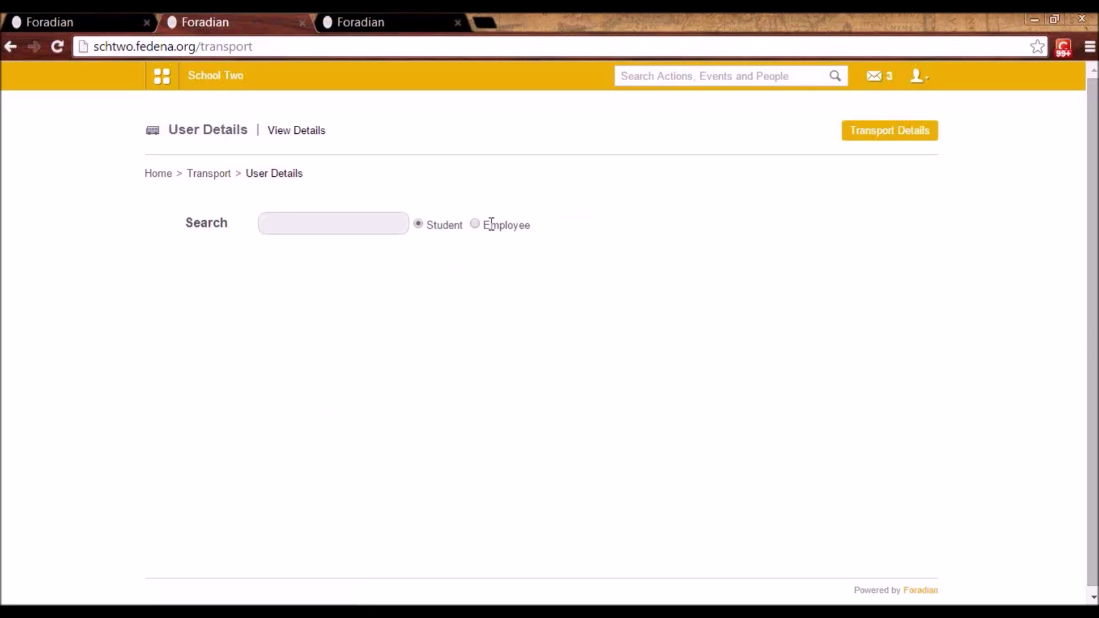
left_click(210, 173)
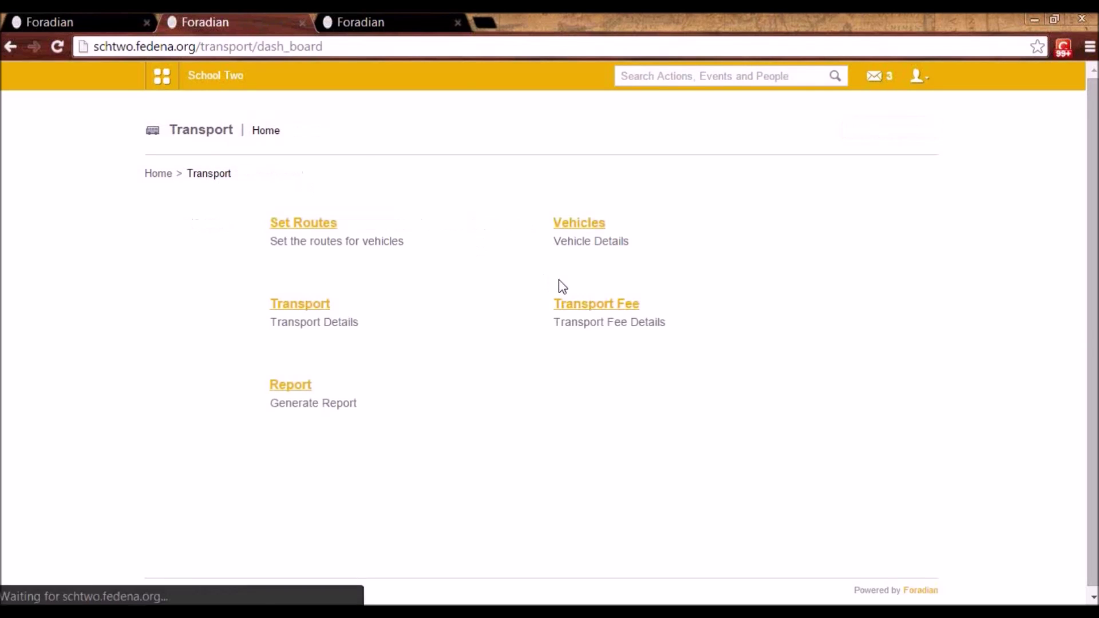
left_click(606, 310)
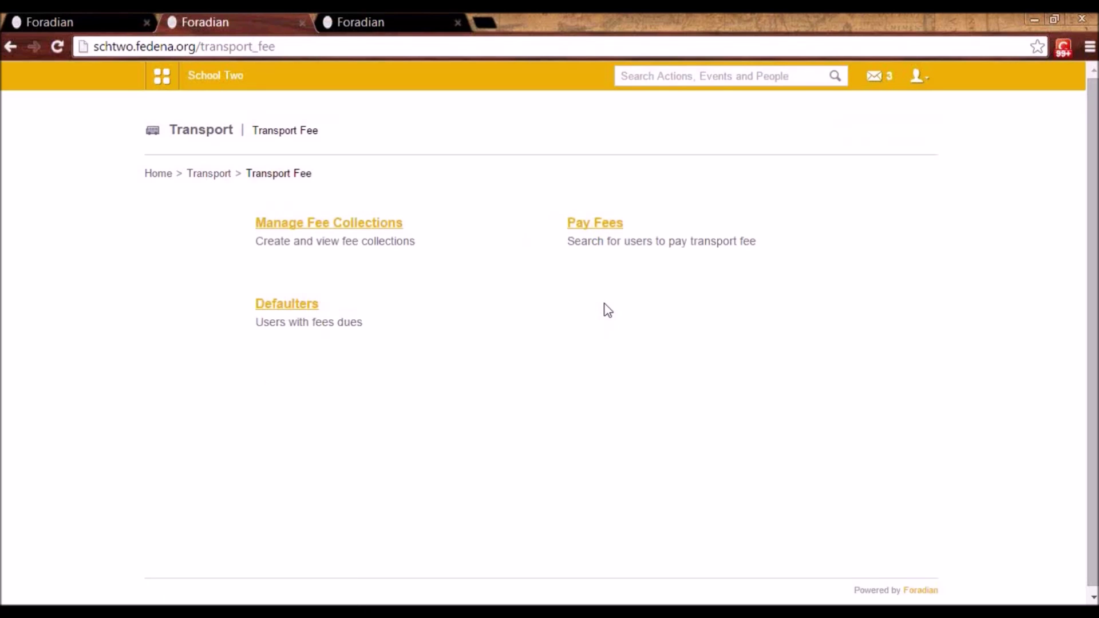
- View the blank Create Fee Collection form, then return to the Transport Fee page
left_click(326, 227)
left_click(349, 224)
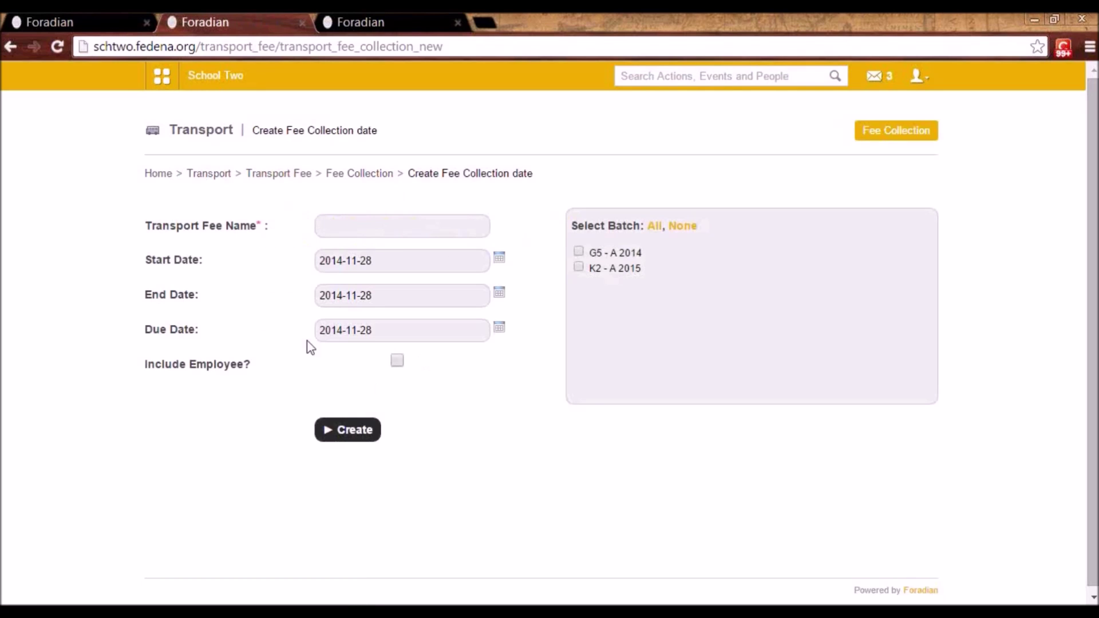
left_click(339, 228)
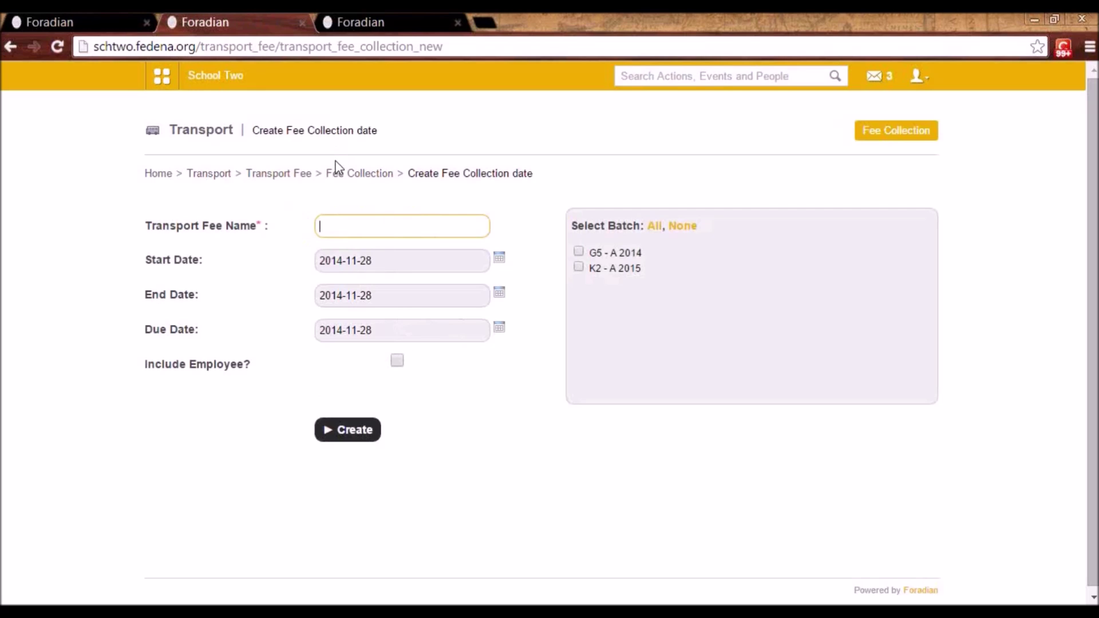
left_click(341, 174)
double_click(341, 174)
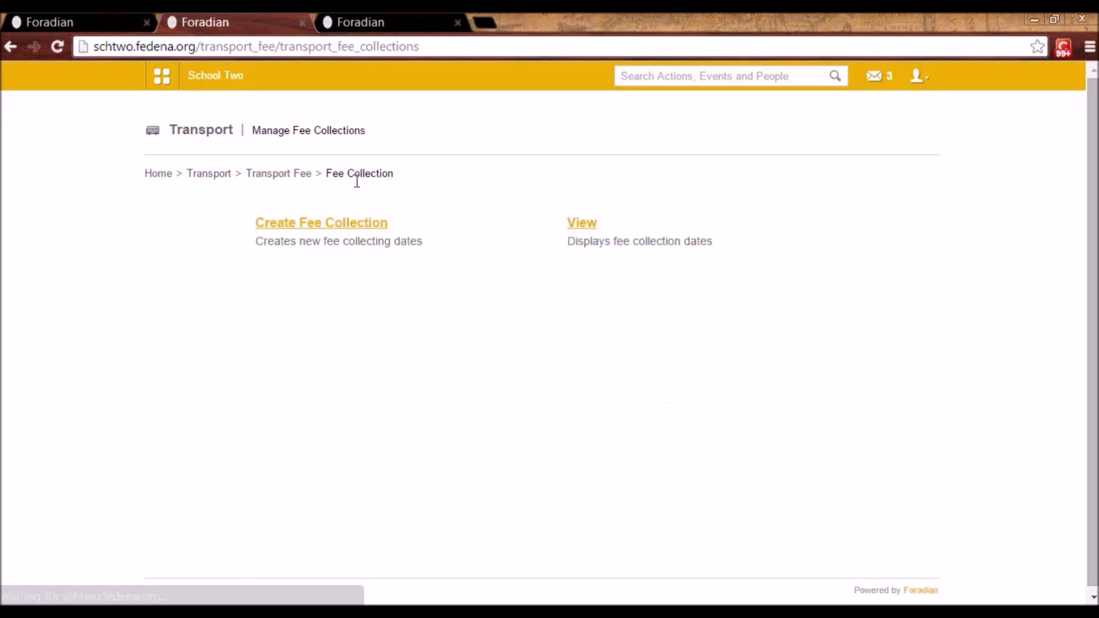
left_click(272, 175)
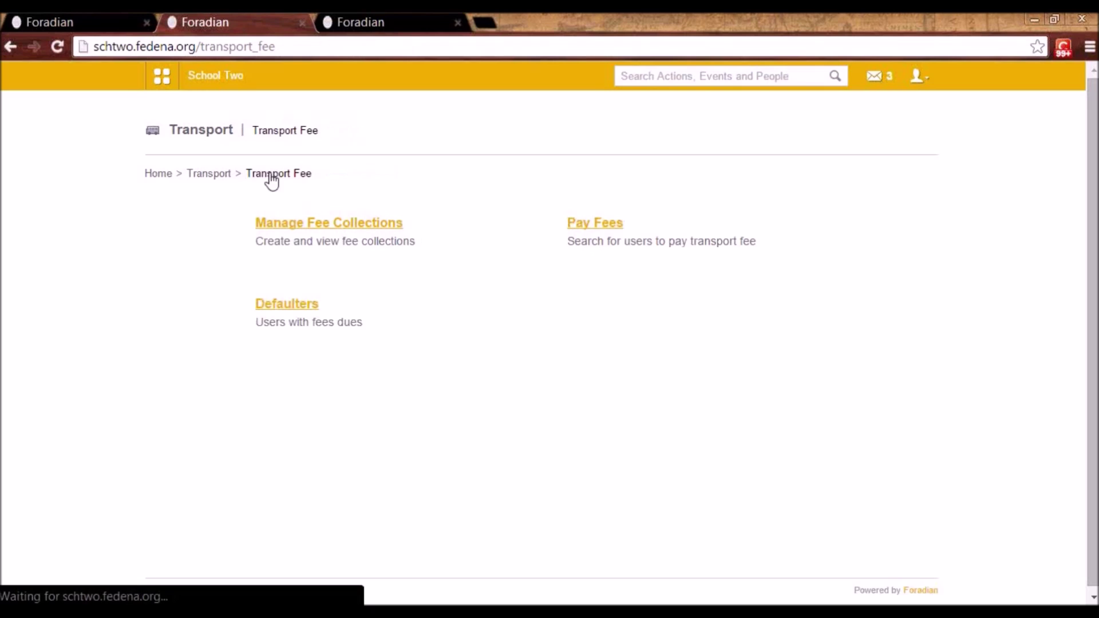
- Under Pay Fees, search for the student and open their fee submission page
left_click(591, 224)
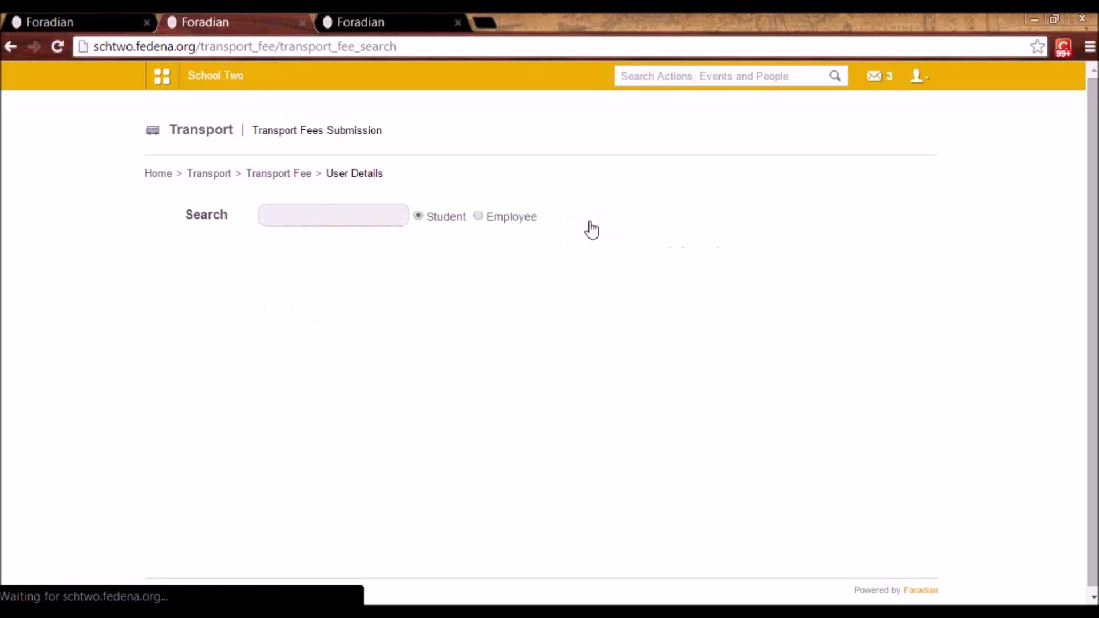
left_click(392, 223)
type("mas")
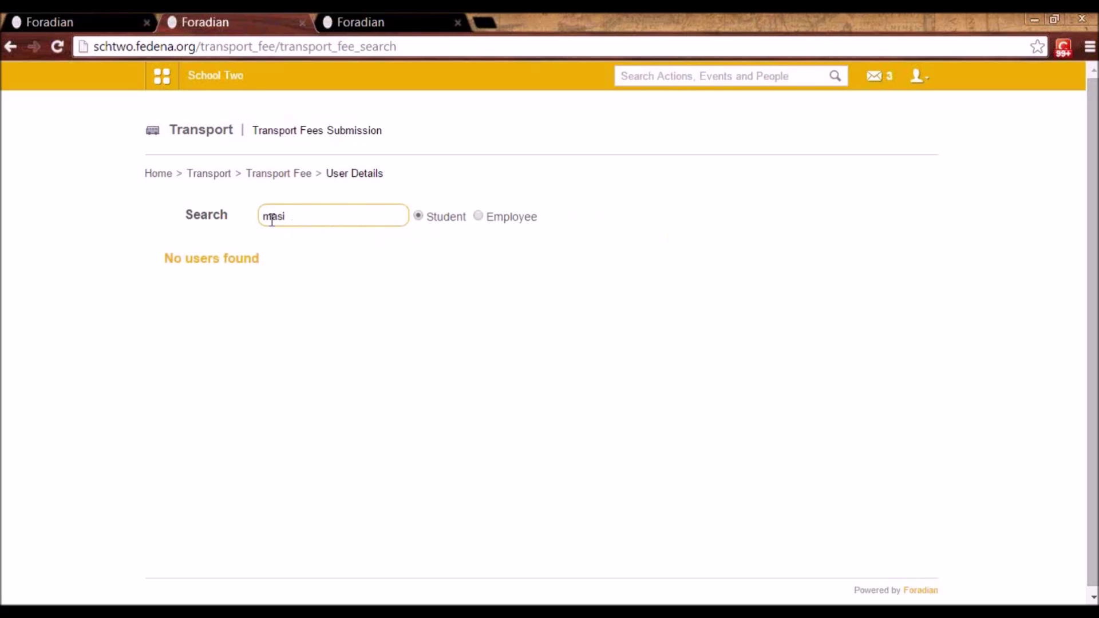
type("i")
key("BackSpace")
key("BackSpace")
key("BackSpace")
key("BackSpace")
type("john")
left_click(280, 319)
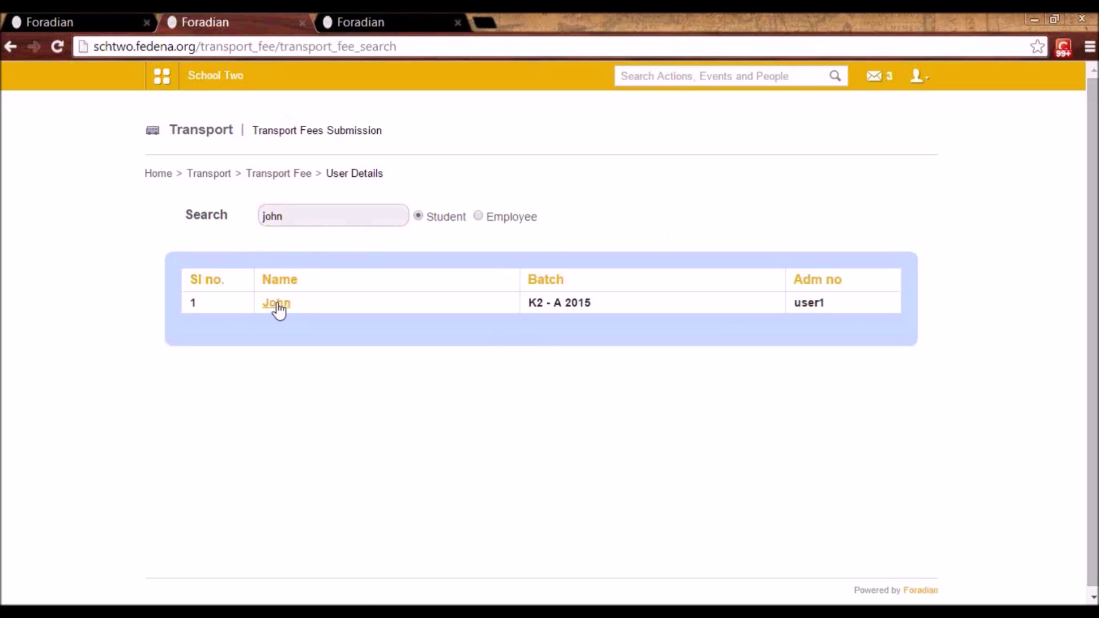
left_click(277, 305)
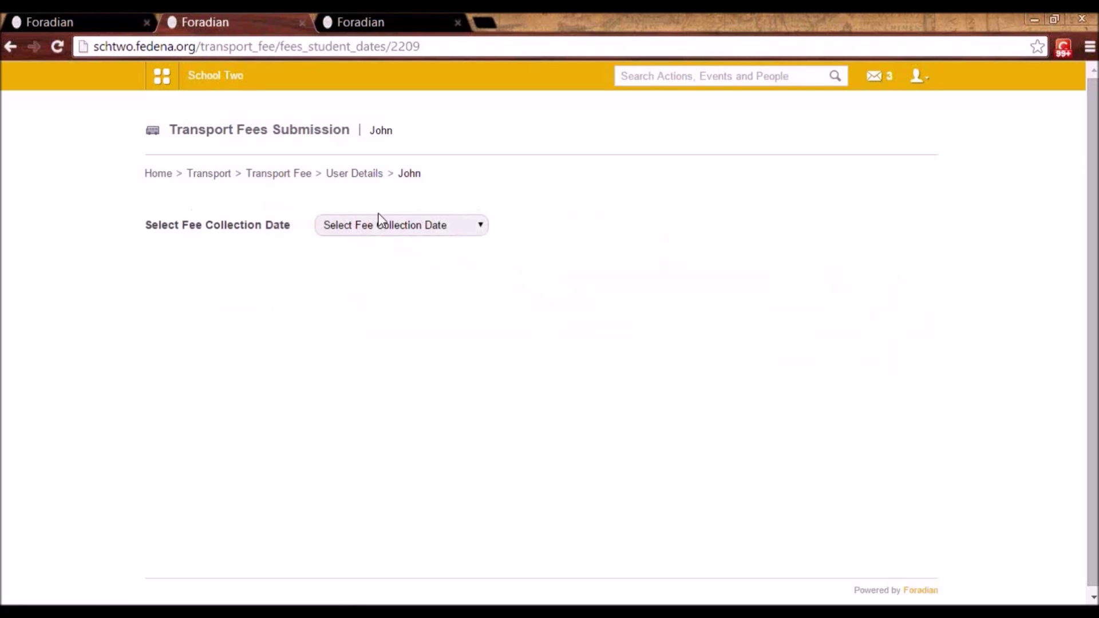
- Select the March-2014 collection, showing 50.00 paid in cash, then return to Transport Fee
left_click(378, 220)
left_click(385, 263)
left_click(381, 230)
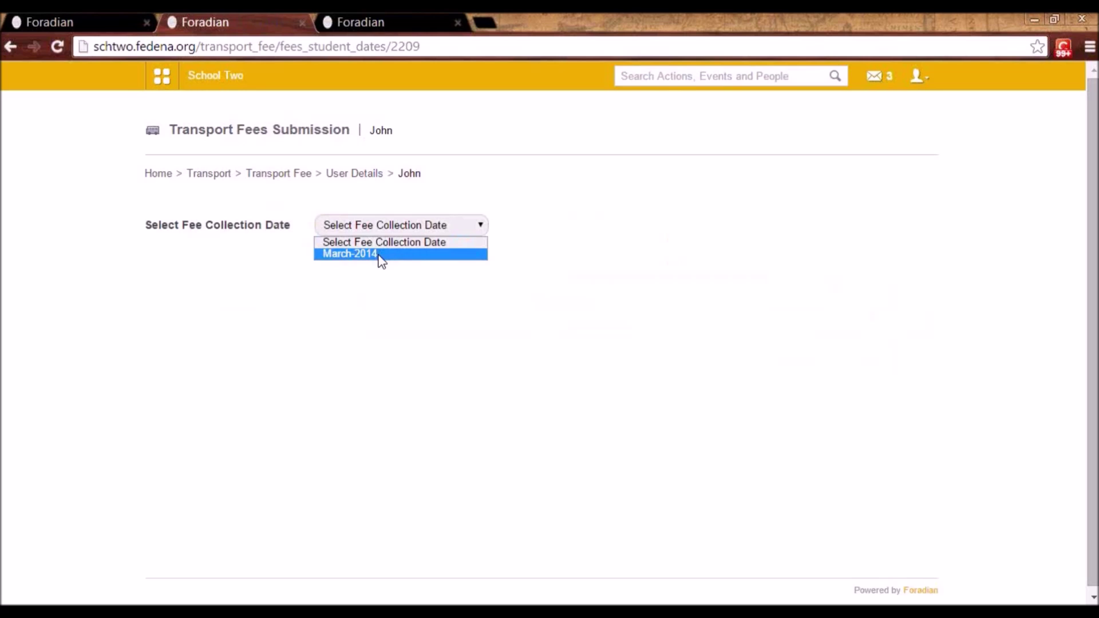
left_click(380, 255)
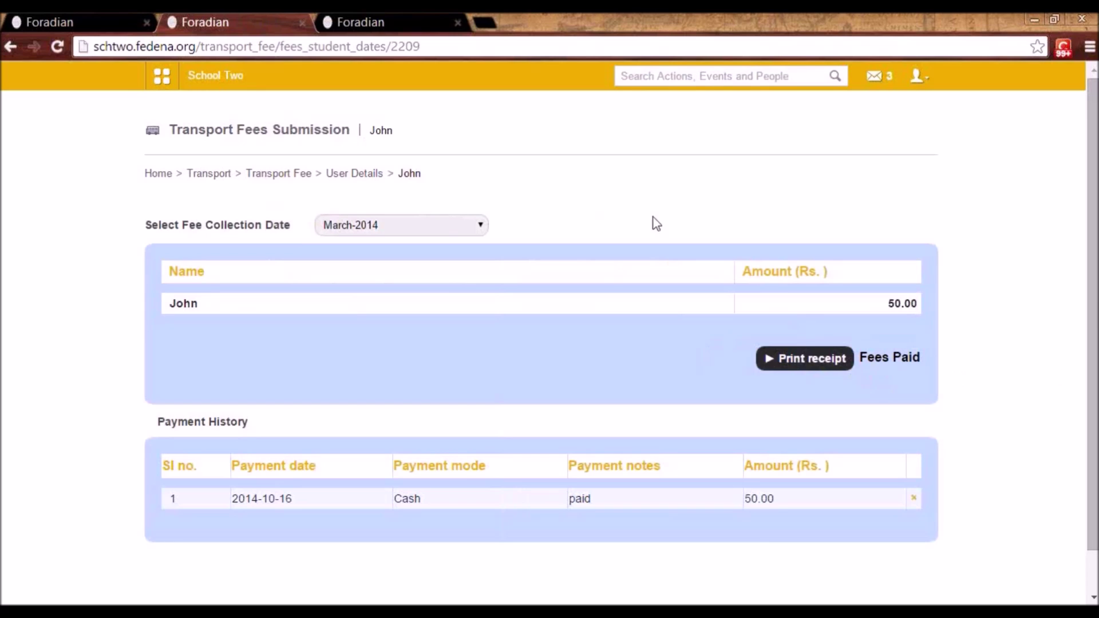
left_click(266, 173)
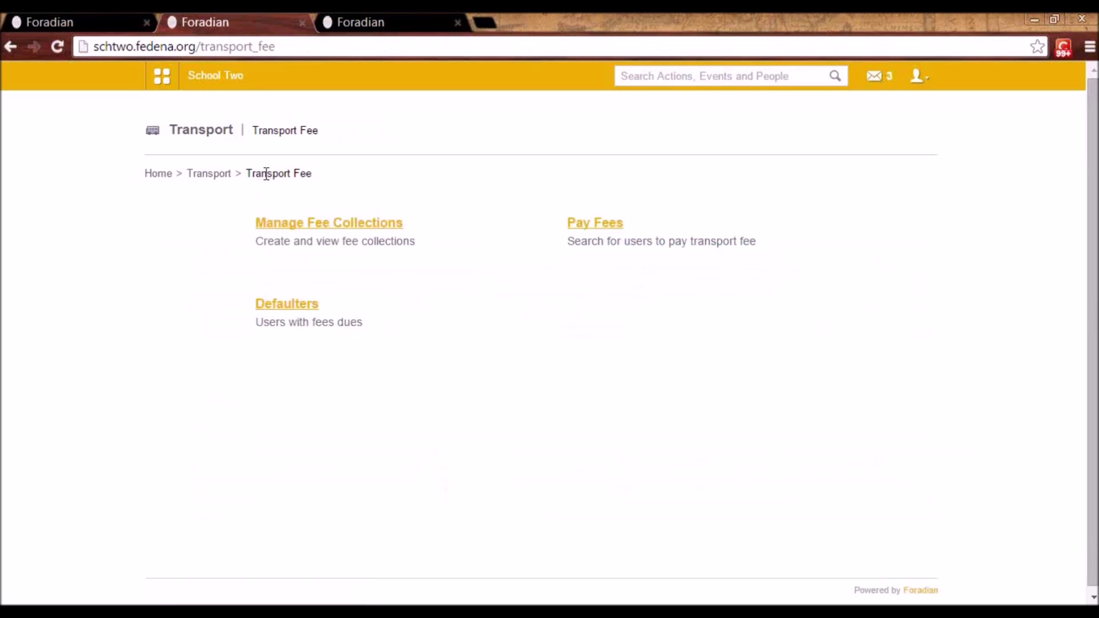
- Check defaulter dates for batches G1 - A 2014 and K1 - B 2014, then return to Transport home
left_click(307, 308)
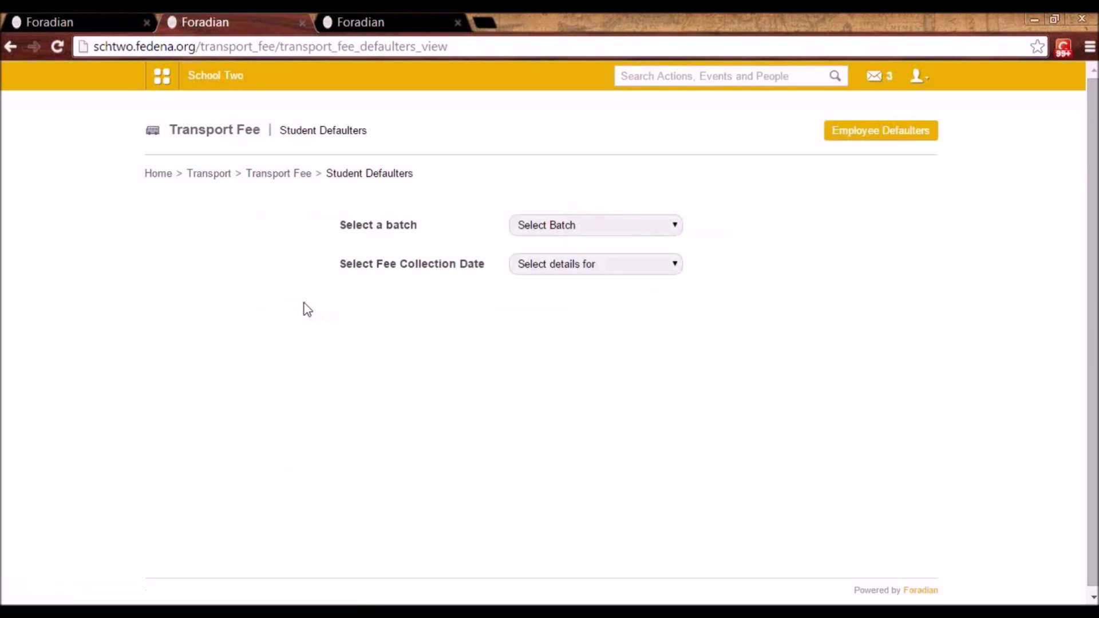
left_click(626, 228)
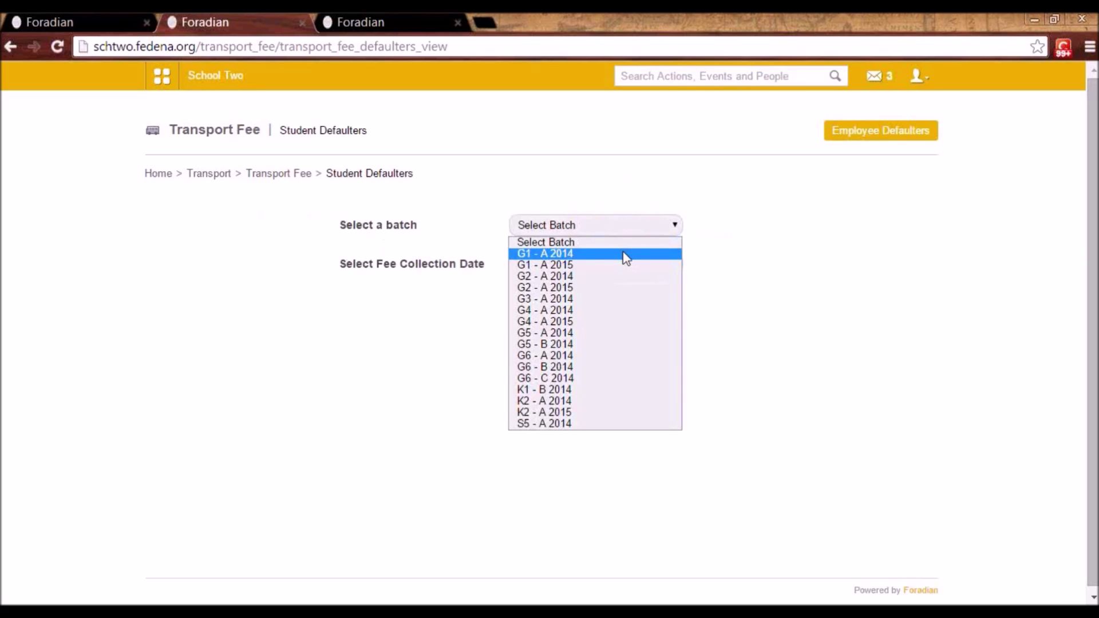
left_click(626, 256)
left_click(626, 264)
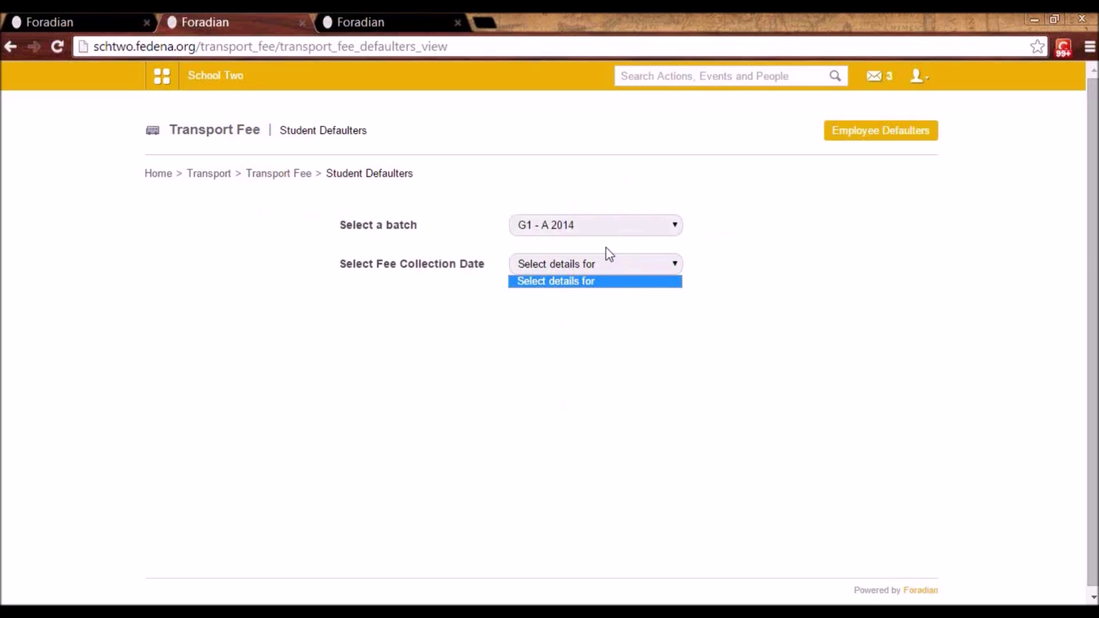
left_click(598, 232)
left_click(589, 391)
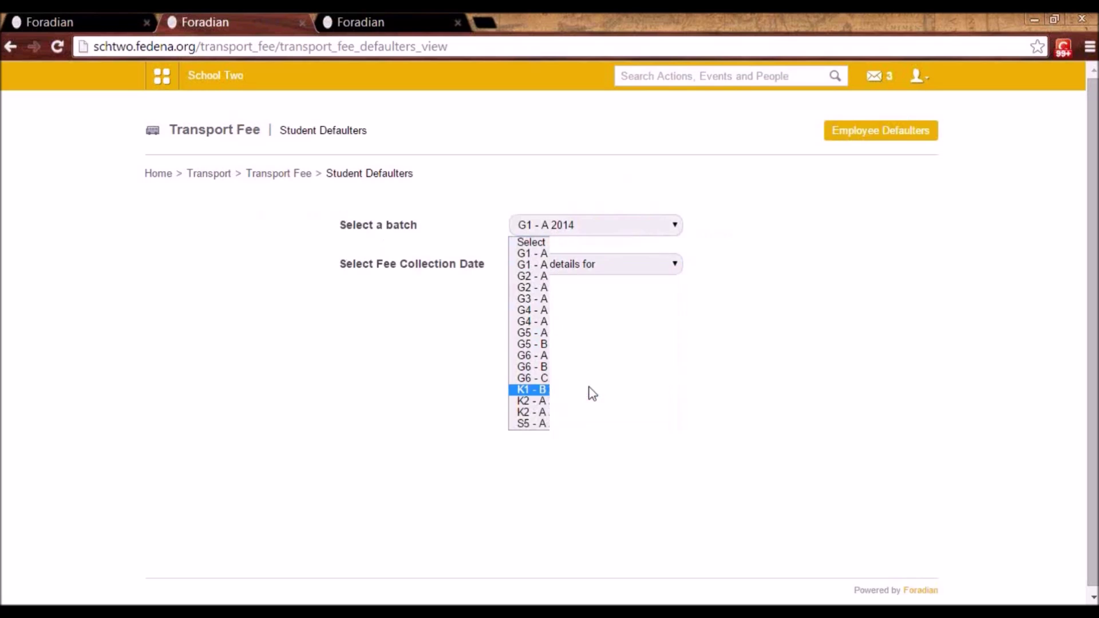
left_click(566, 264)
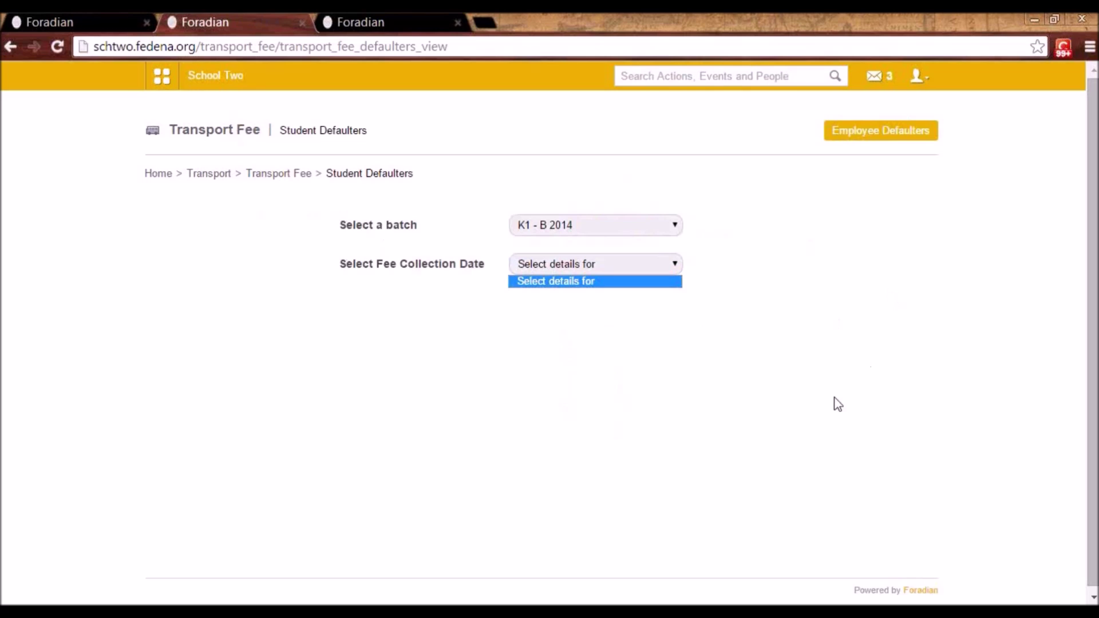
left_click(292, 176)
left_click(217, 174)
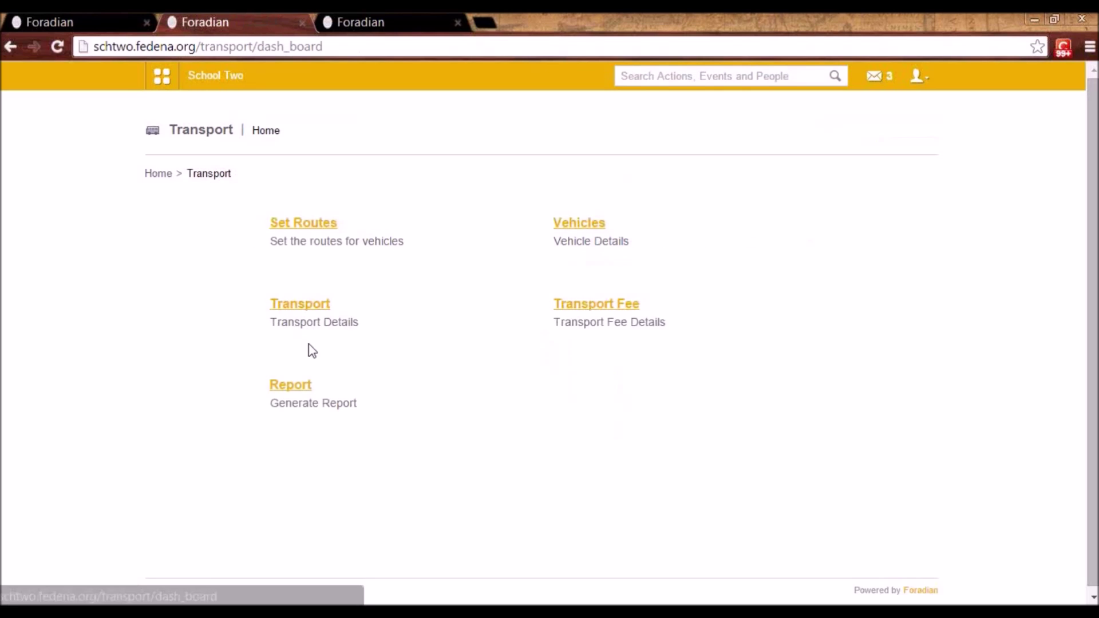
- In the vehicle report, list KN 23 1234's three passengers, each at fare 20.00
left_click(278, 387)
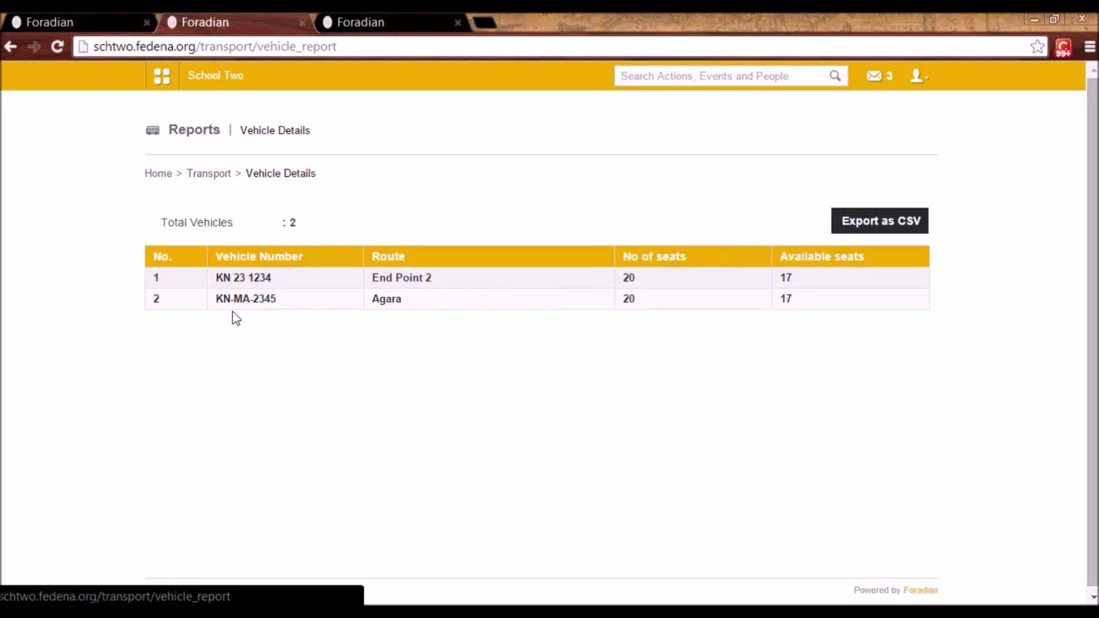
left_click(237, 280)
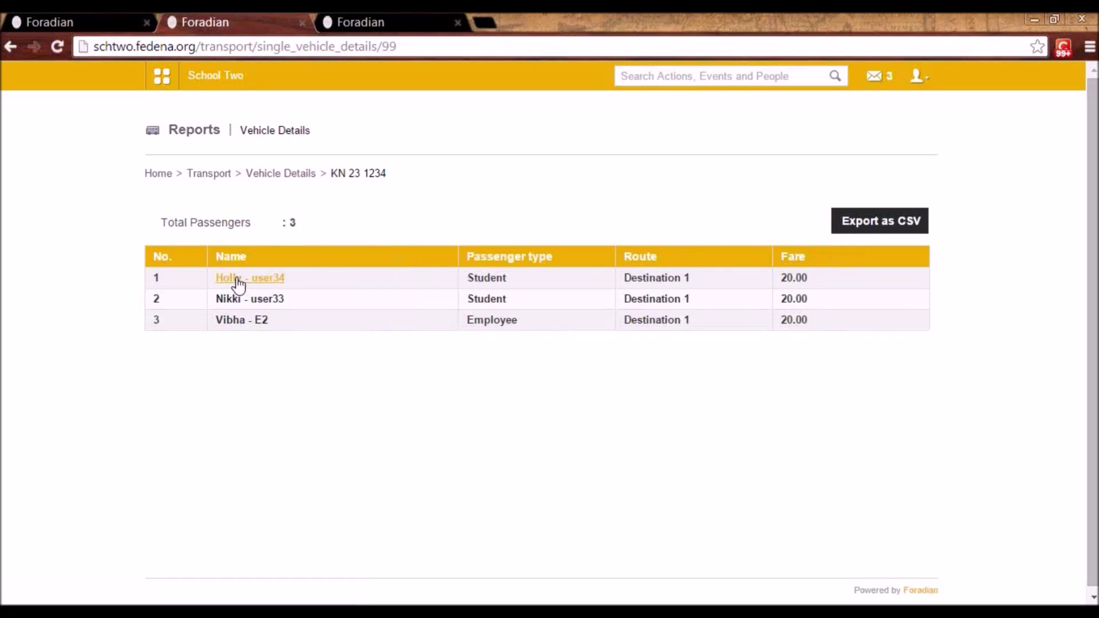